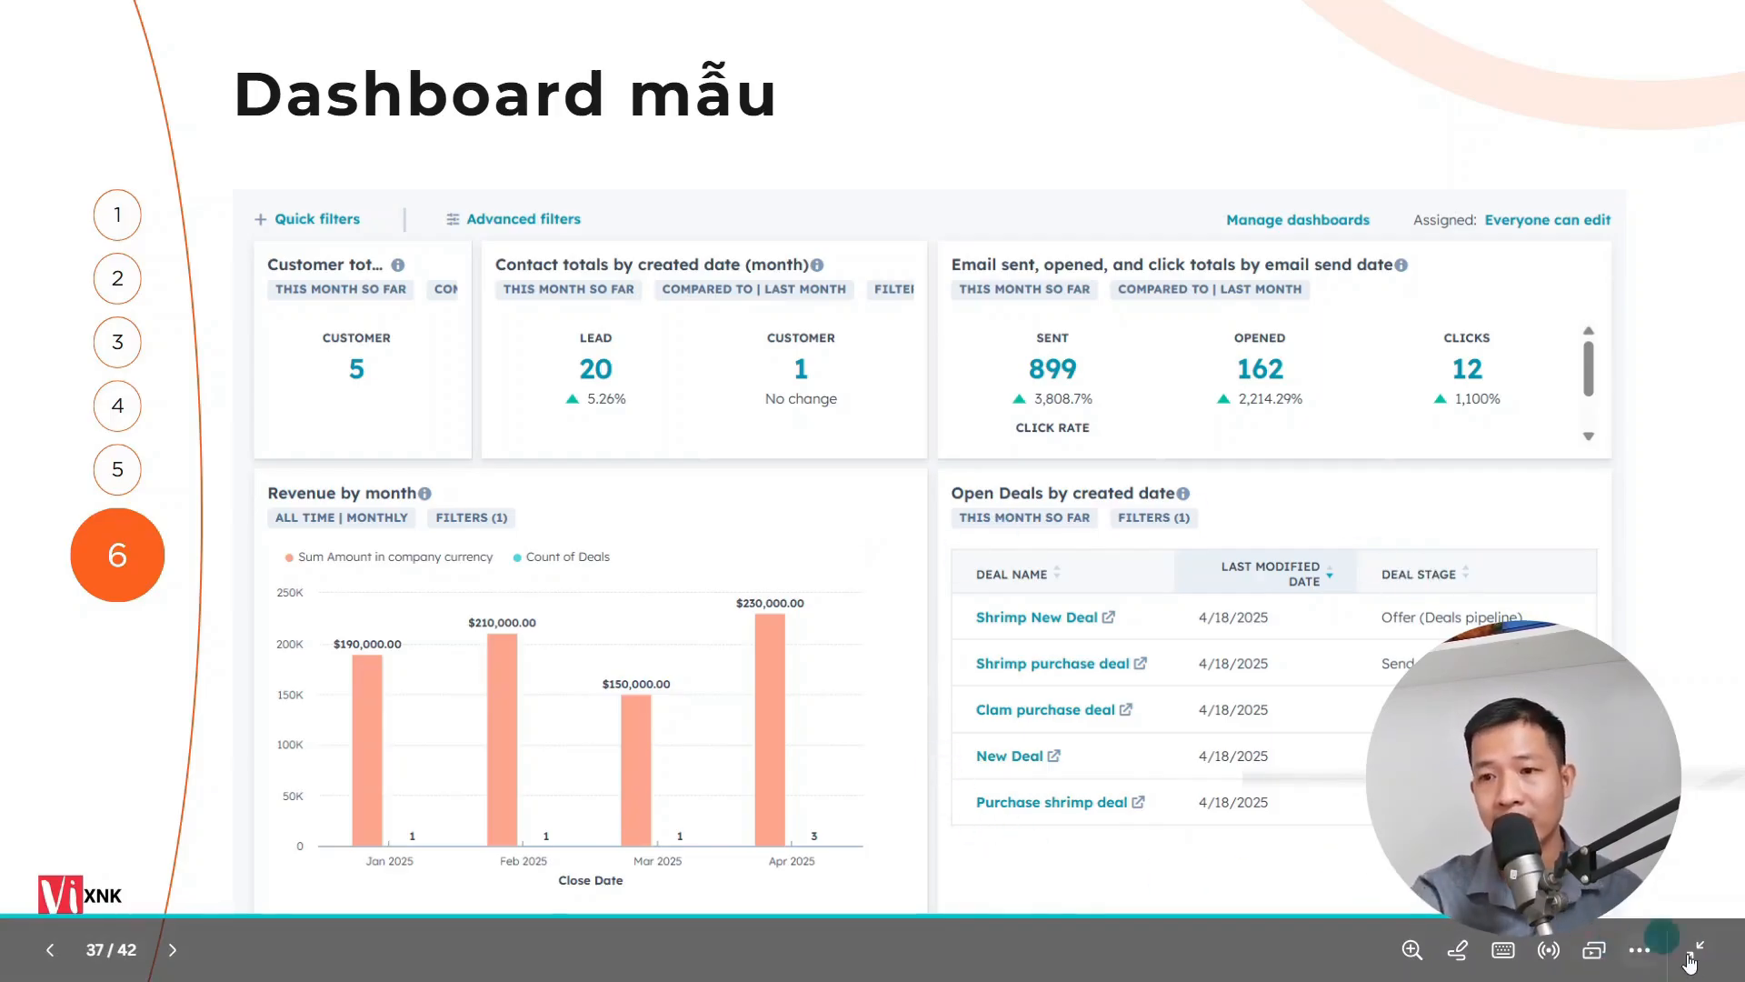
- Advance the Canva slideshow to the demo practice slide under "Dashboard mẫu" and exit full-screen presentation
key(Right)
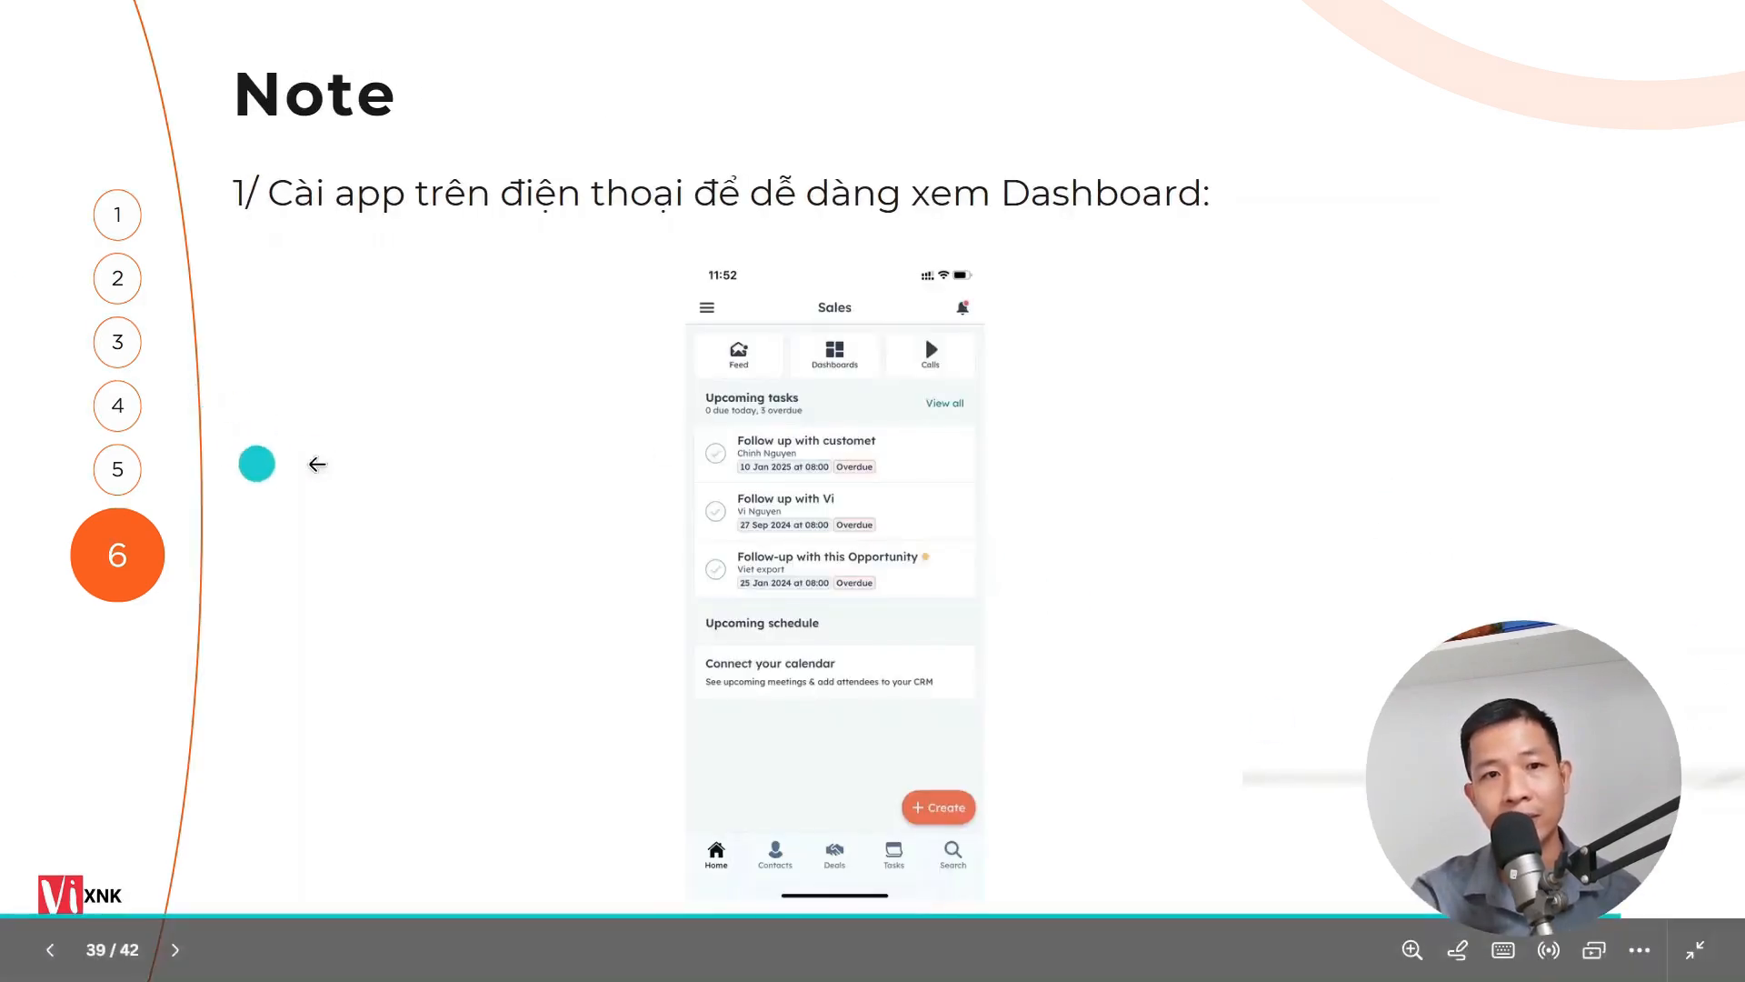
key(Left)
click(1695, 950)
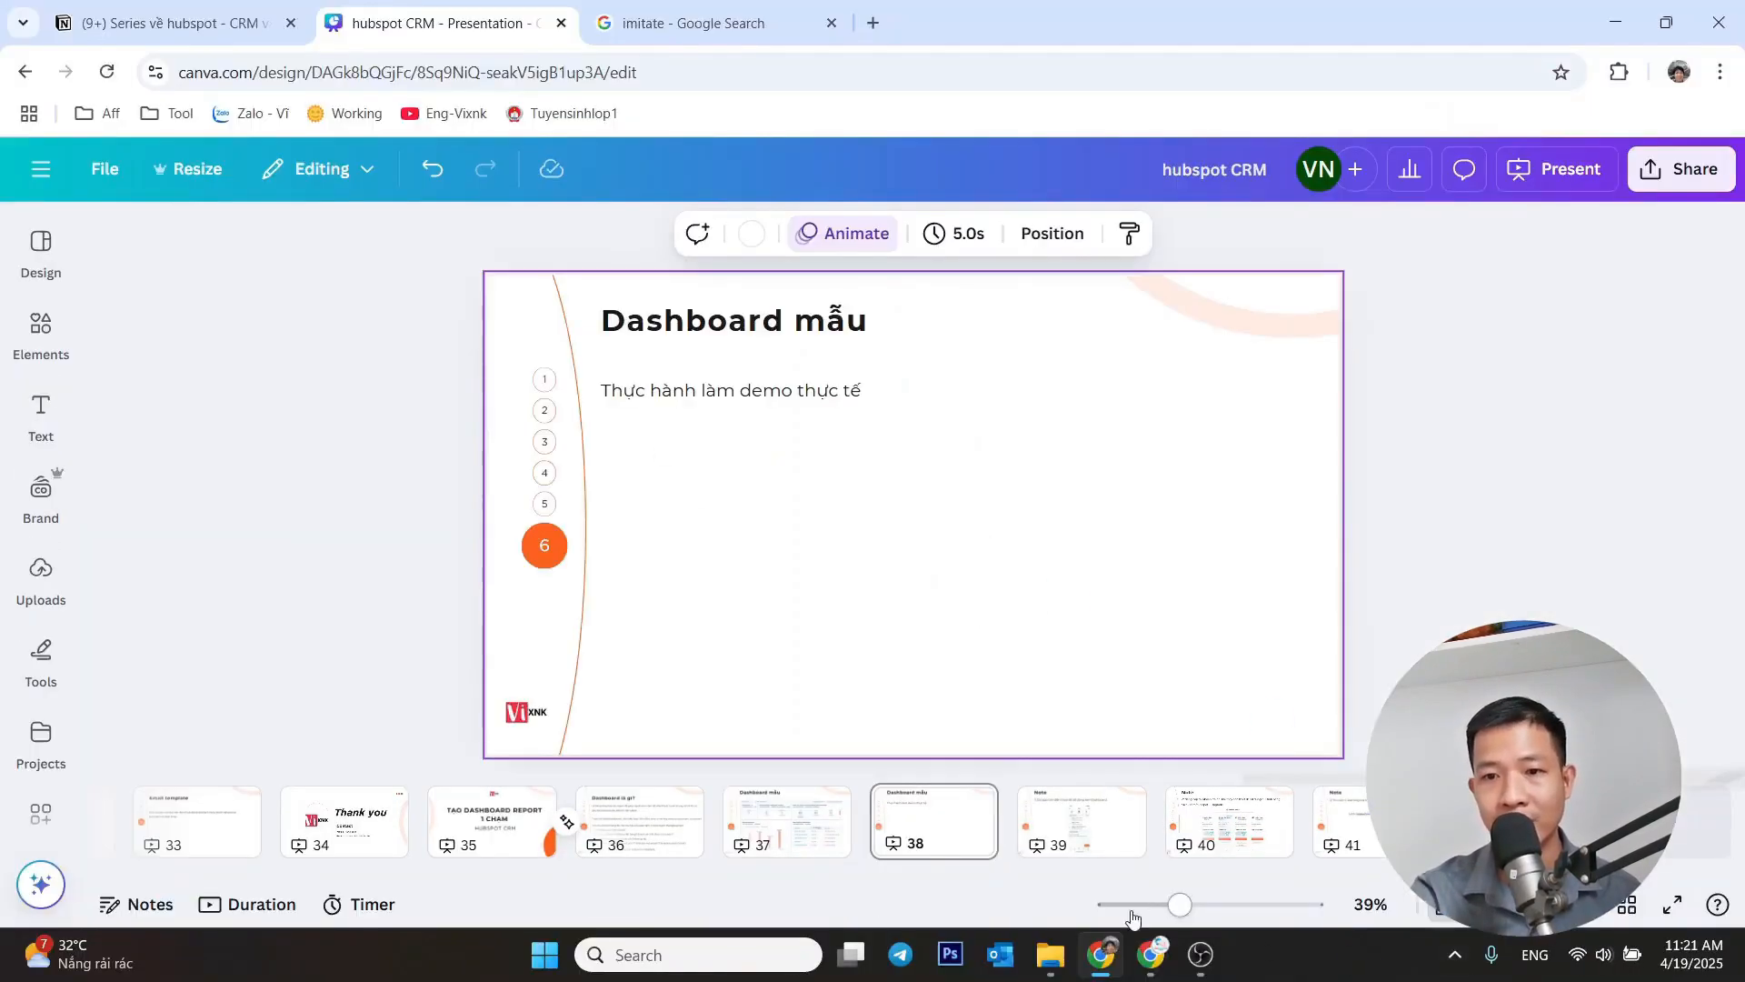
- Switch to the HubSpot browser window and open the reporting dashboards
click(1149, 955)
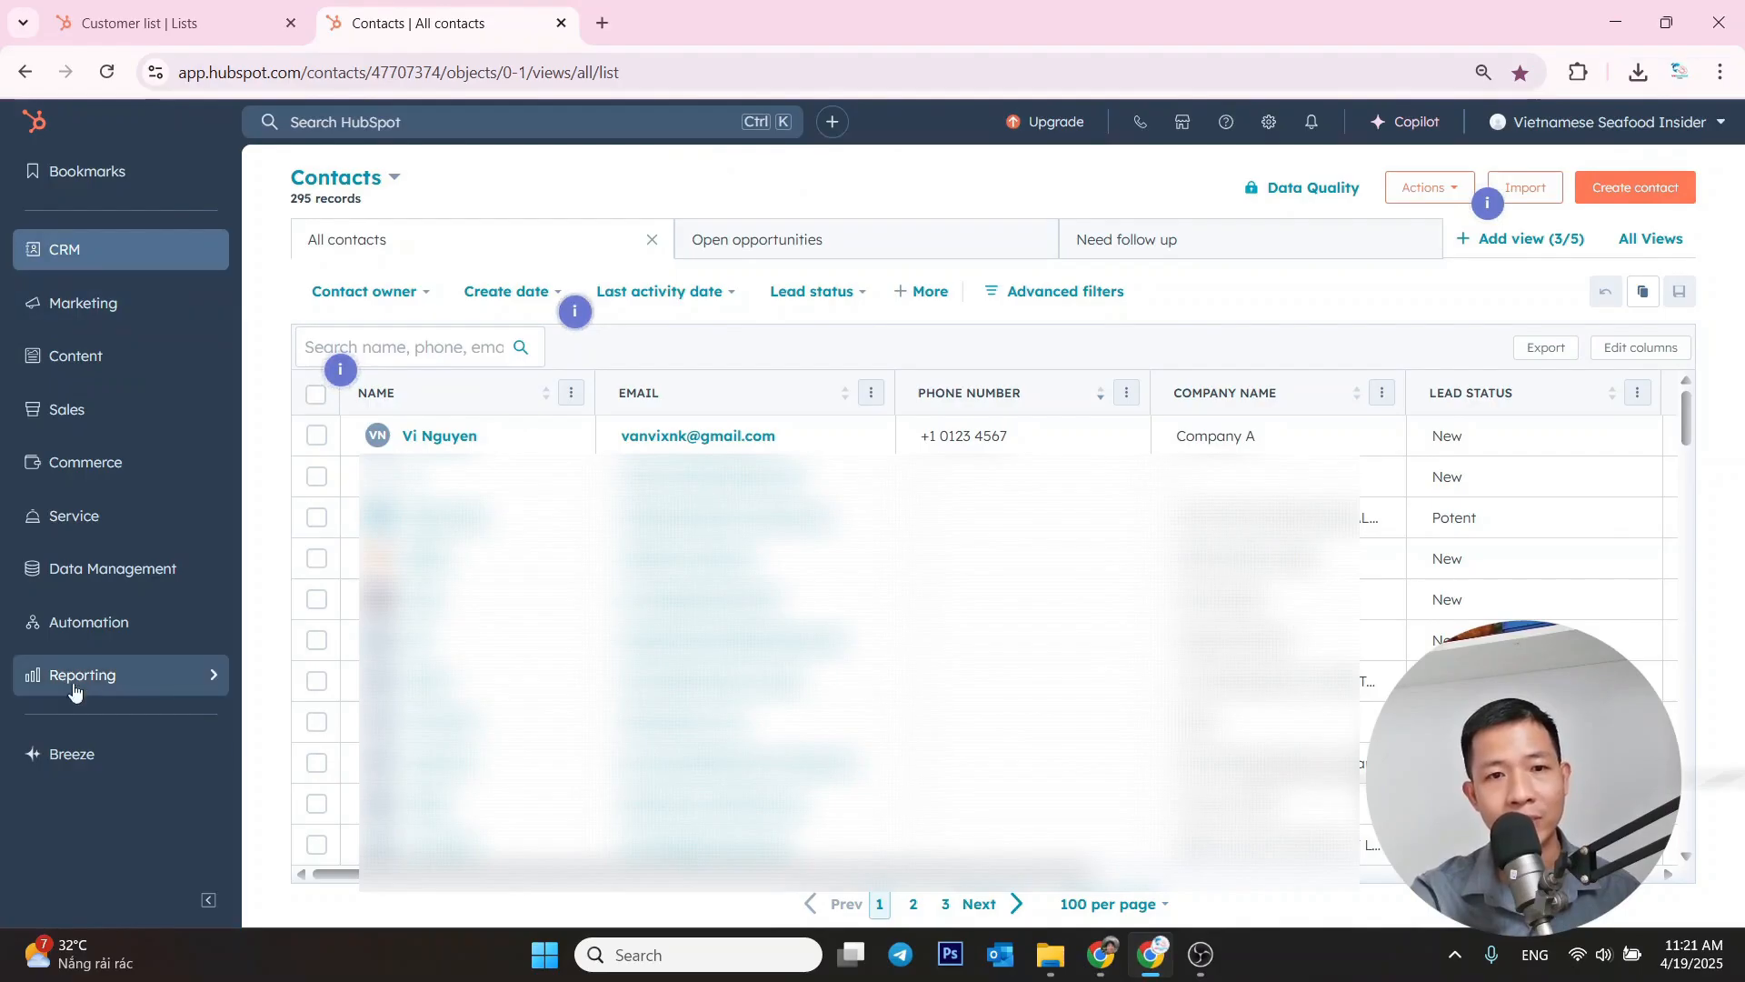
mouse_move(161, 679)
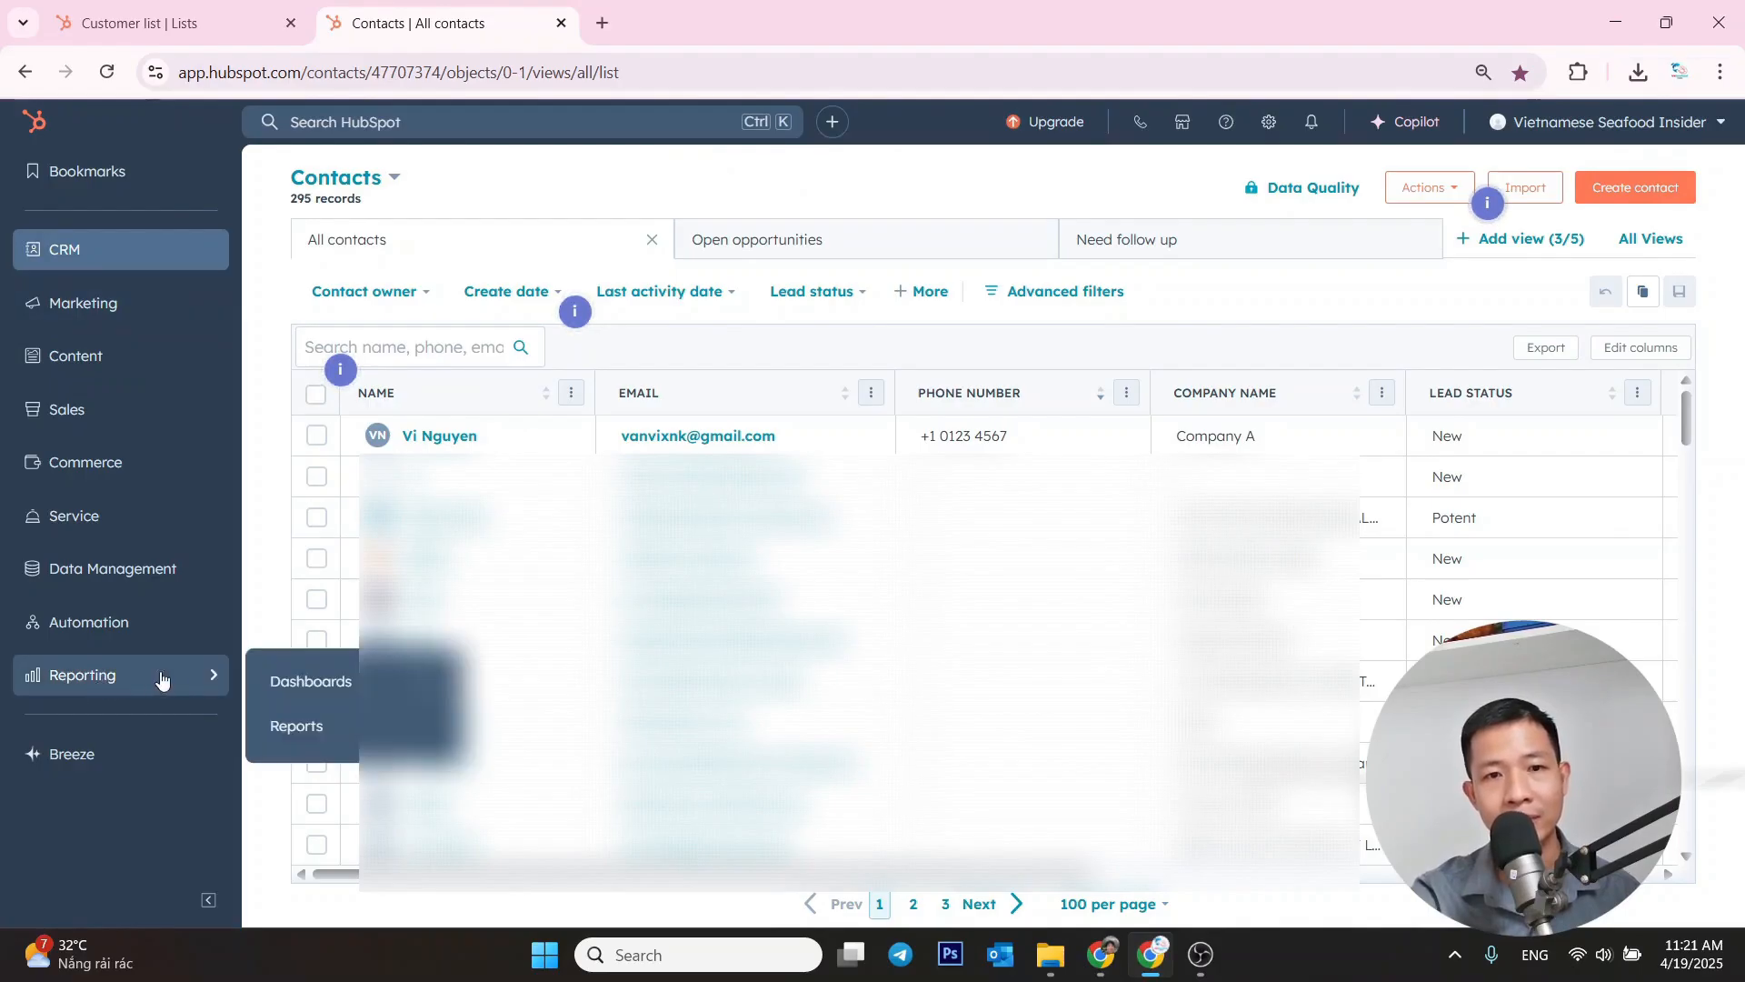
click(291, 684)
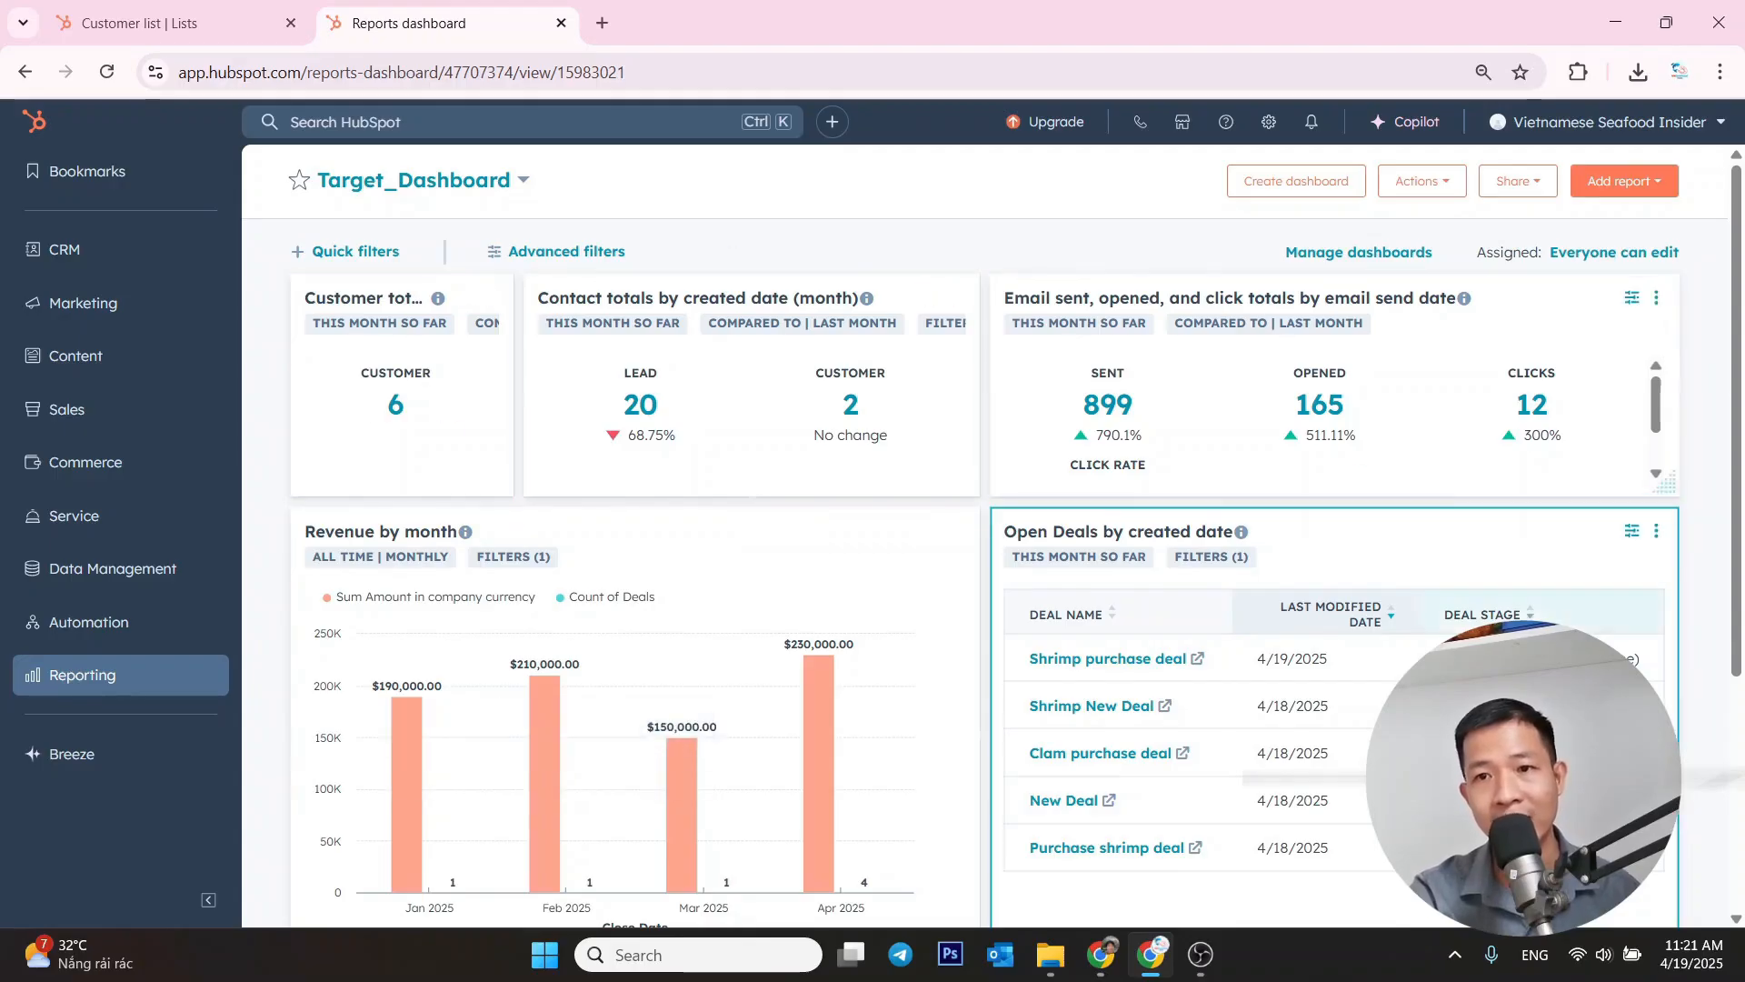
- Look over the reports on Target_Dashboard and check the list of available dashboards
scroll(553, 443, down, 2)
scroll(553, 444, up, 2)
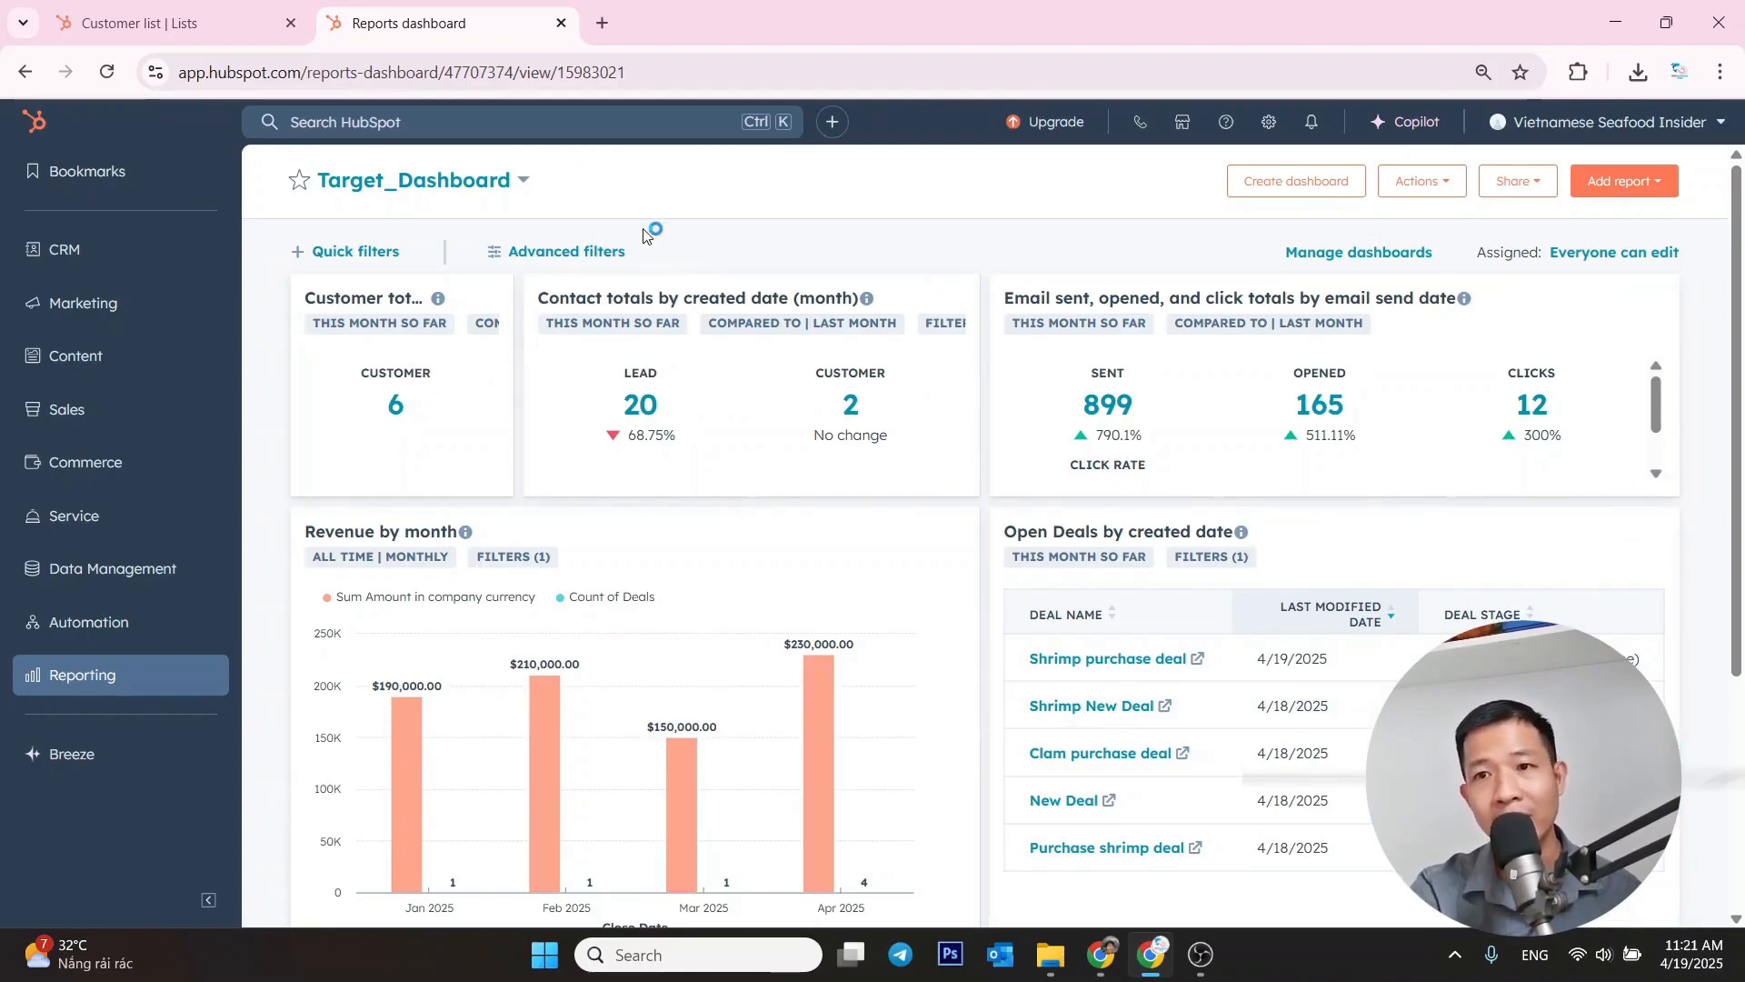
click(509, 183)
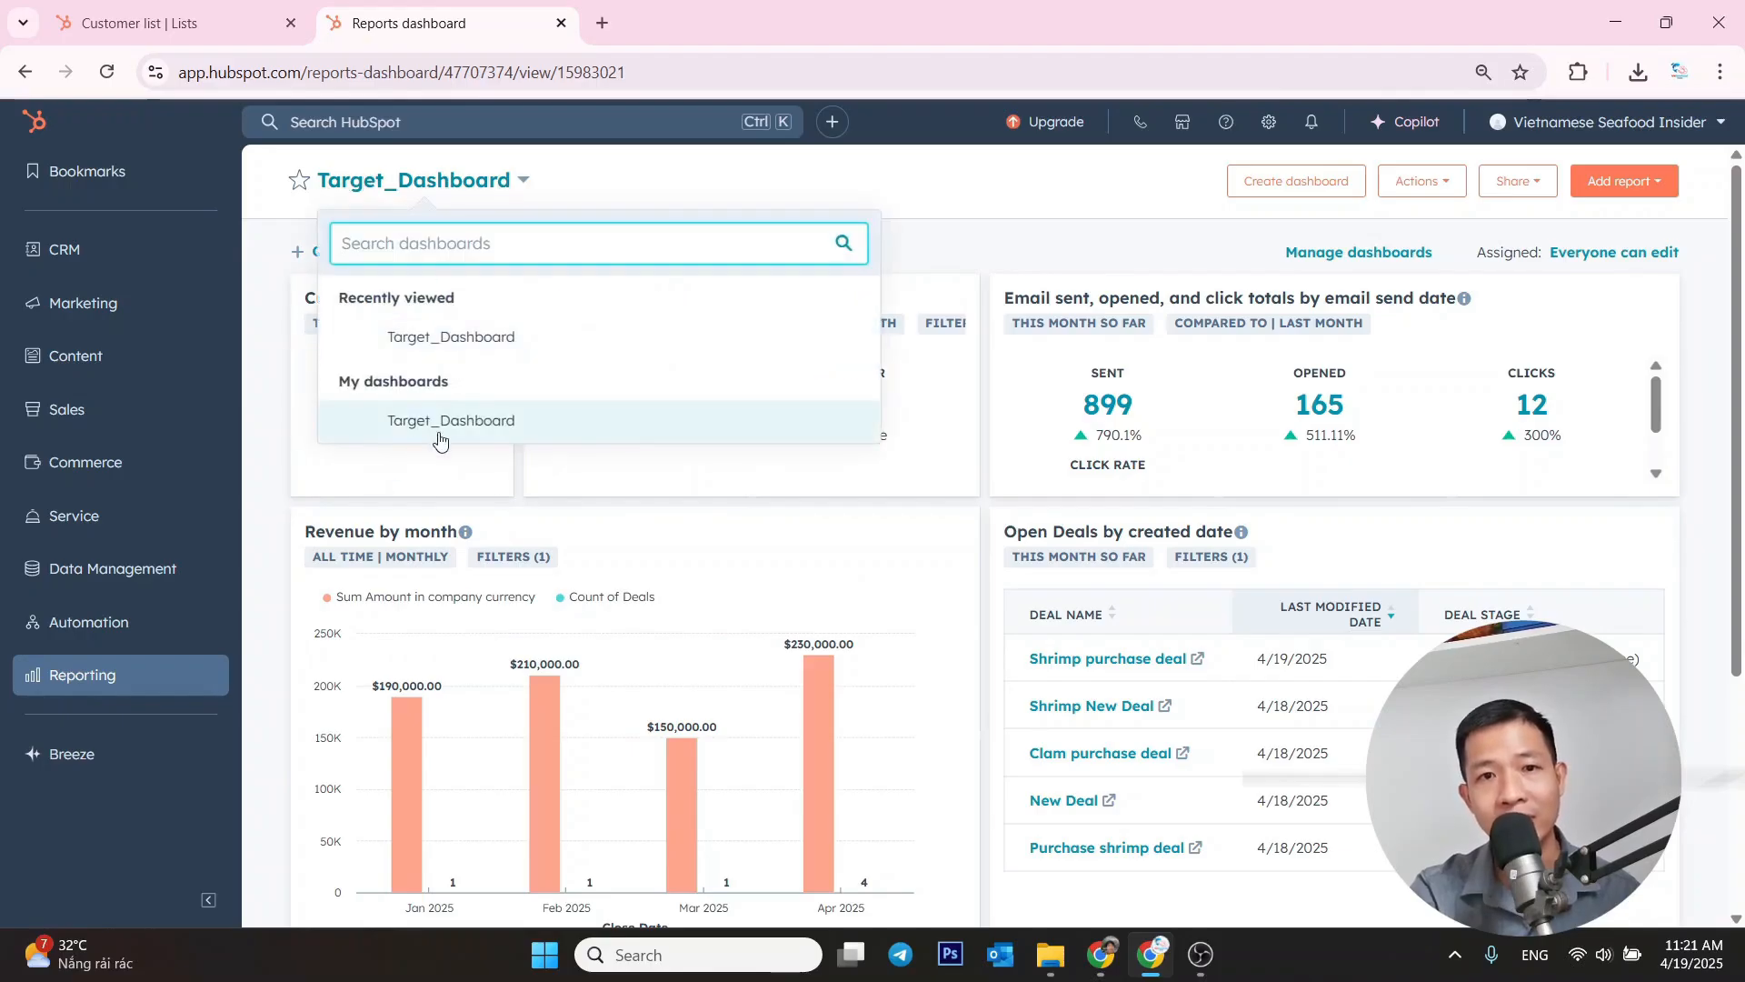
click(979, 232)
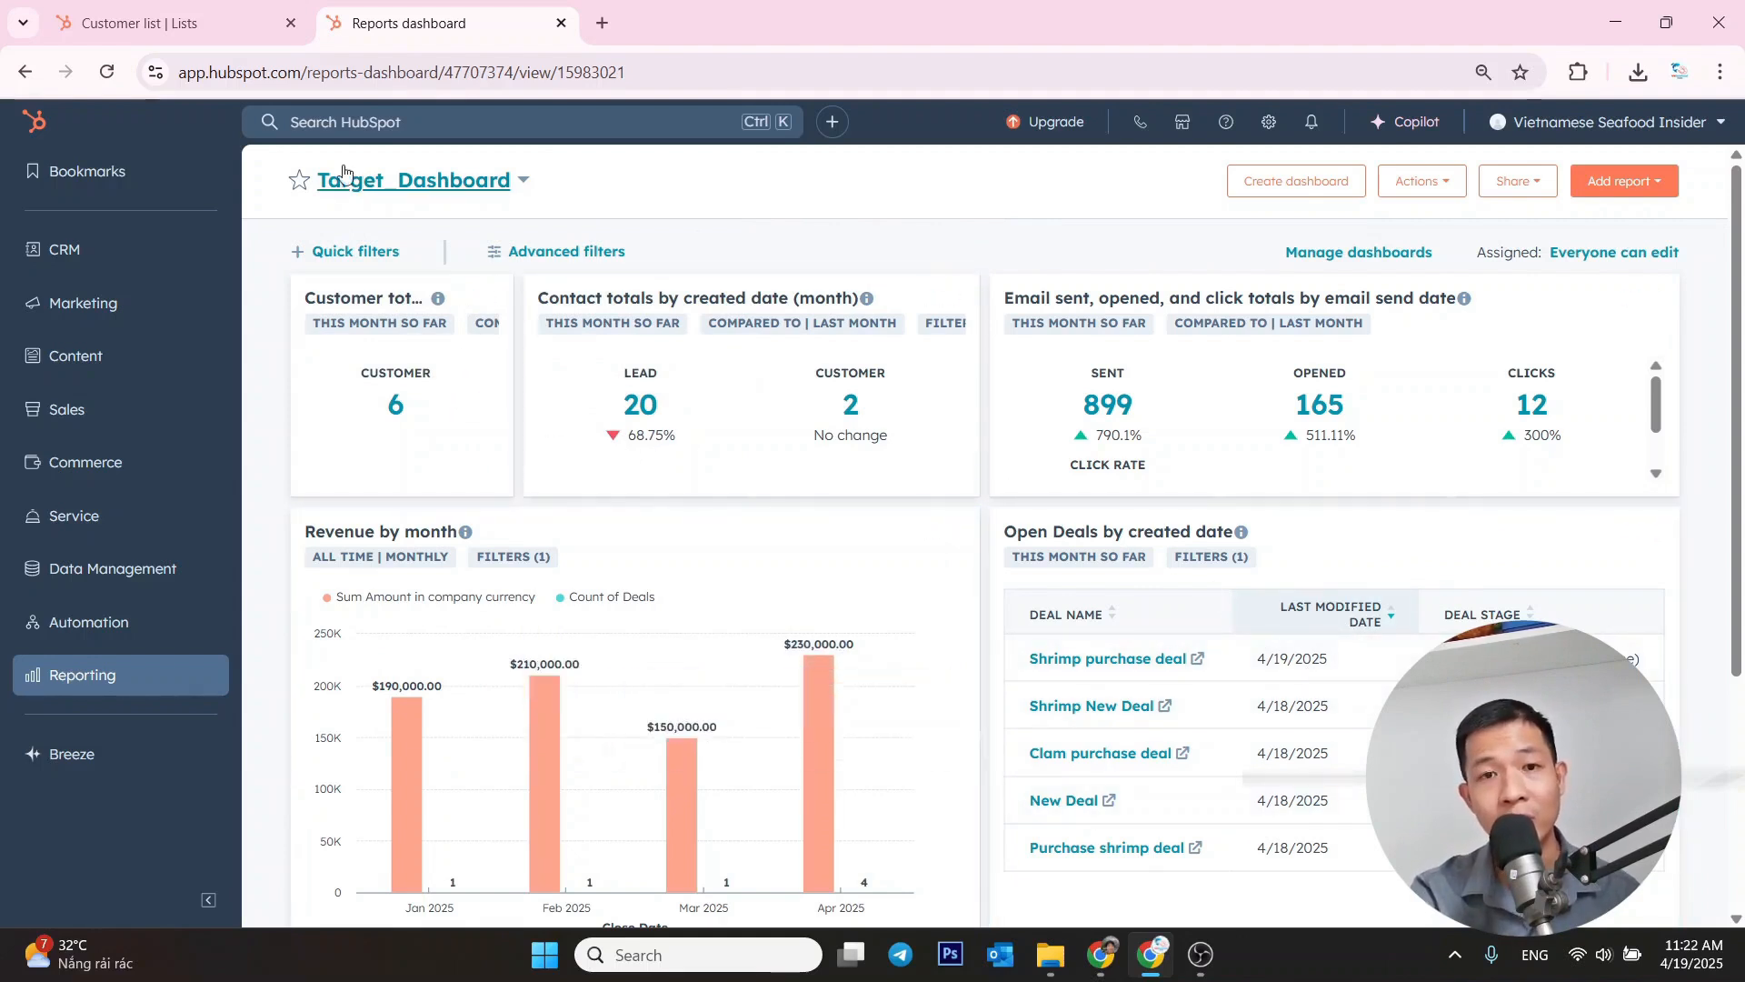
click(500, 187)
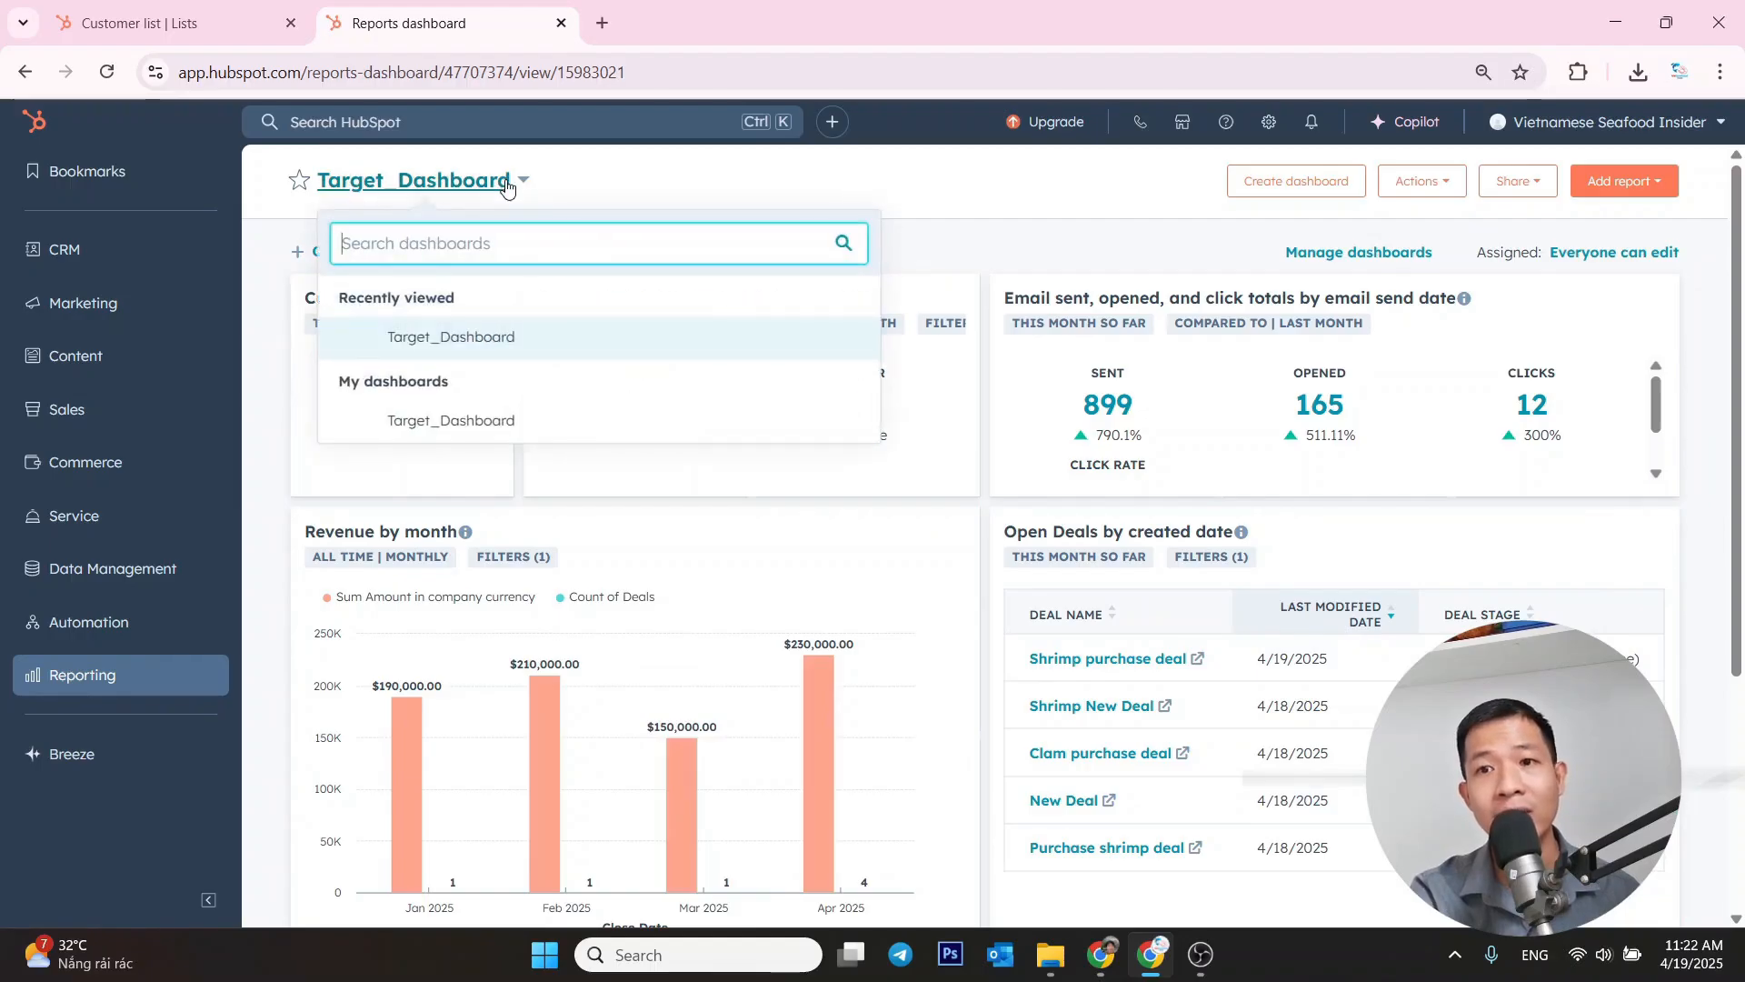
click(990, 238)
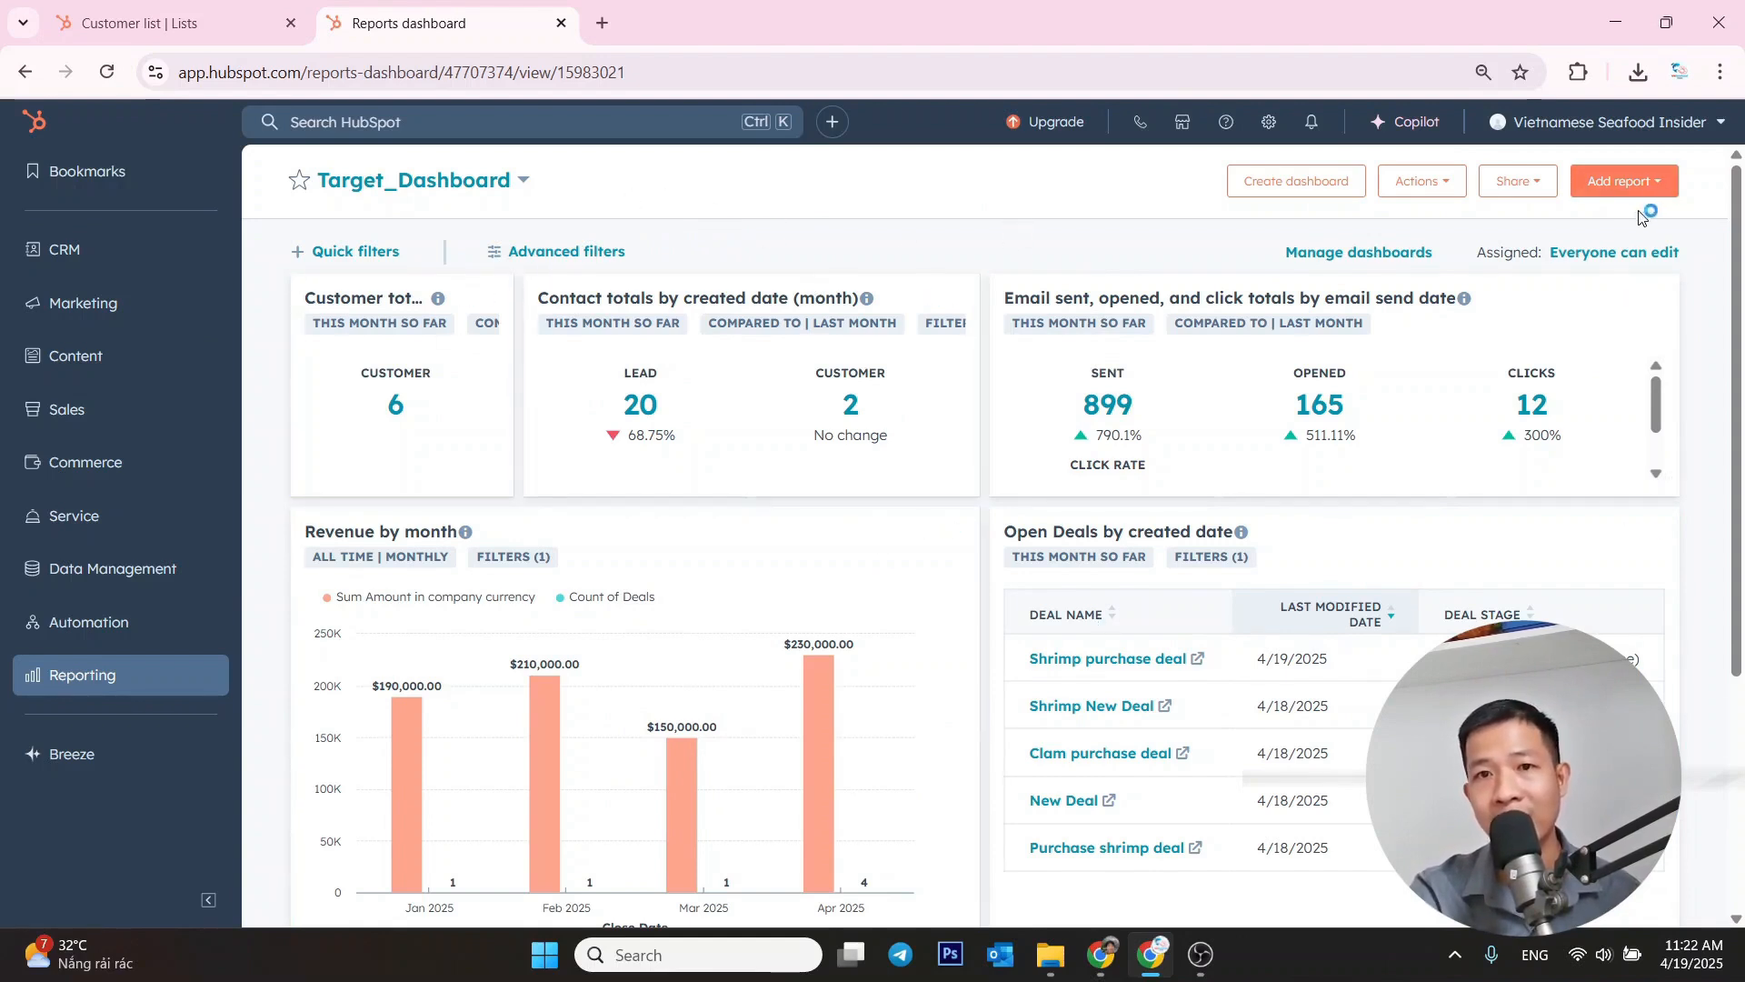
- Create a dashboard from the Sales Manager template with its five preselected reports, allowing everyone to view and edit, and open the new dashboard
click(1286, 186)
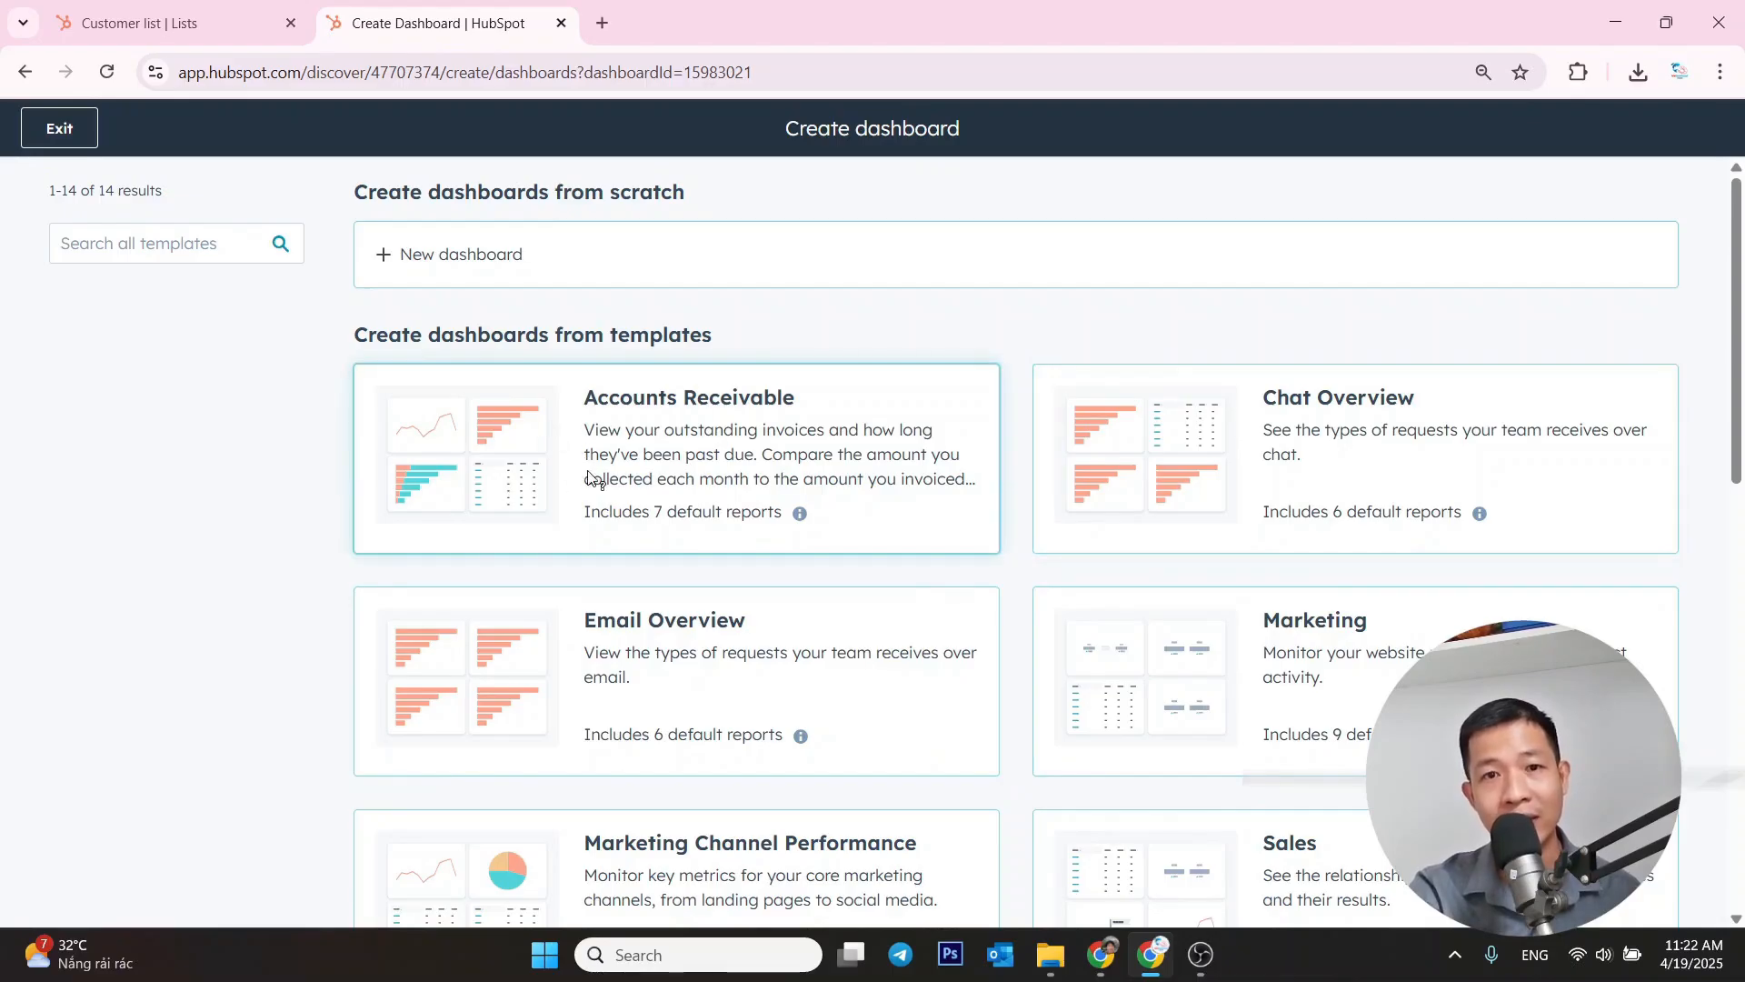
scroll(345, 627, down, 6)
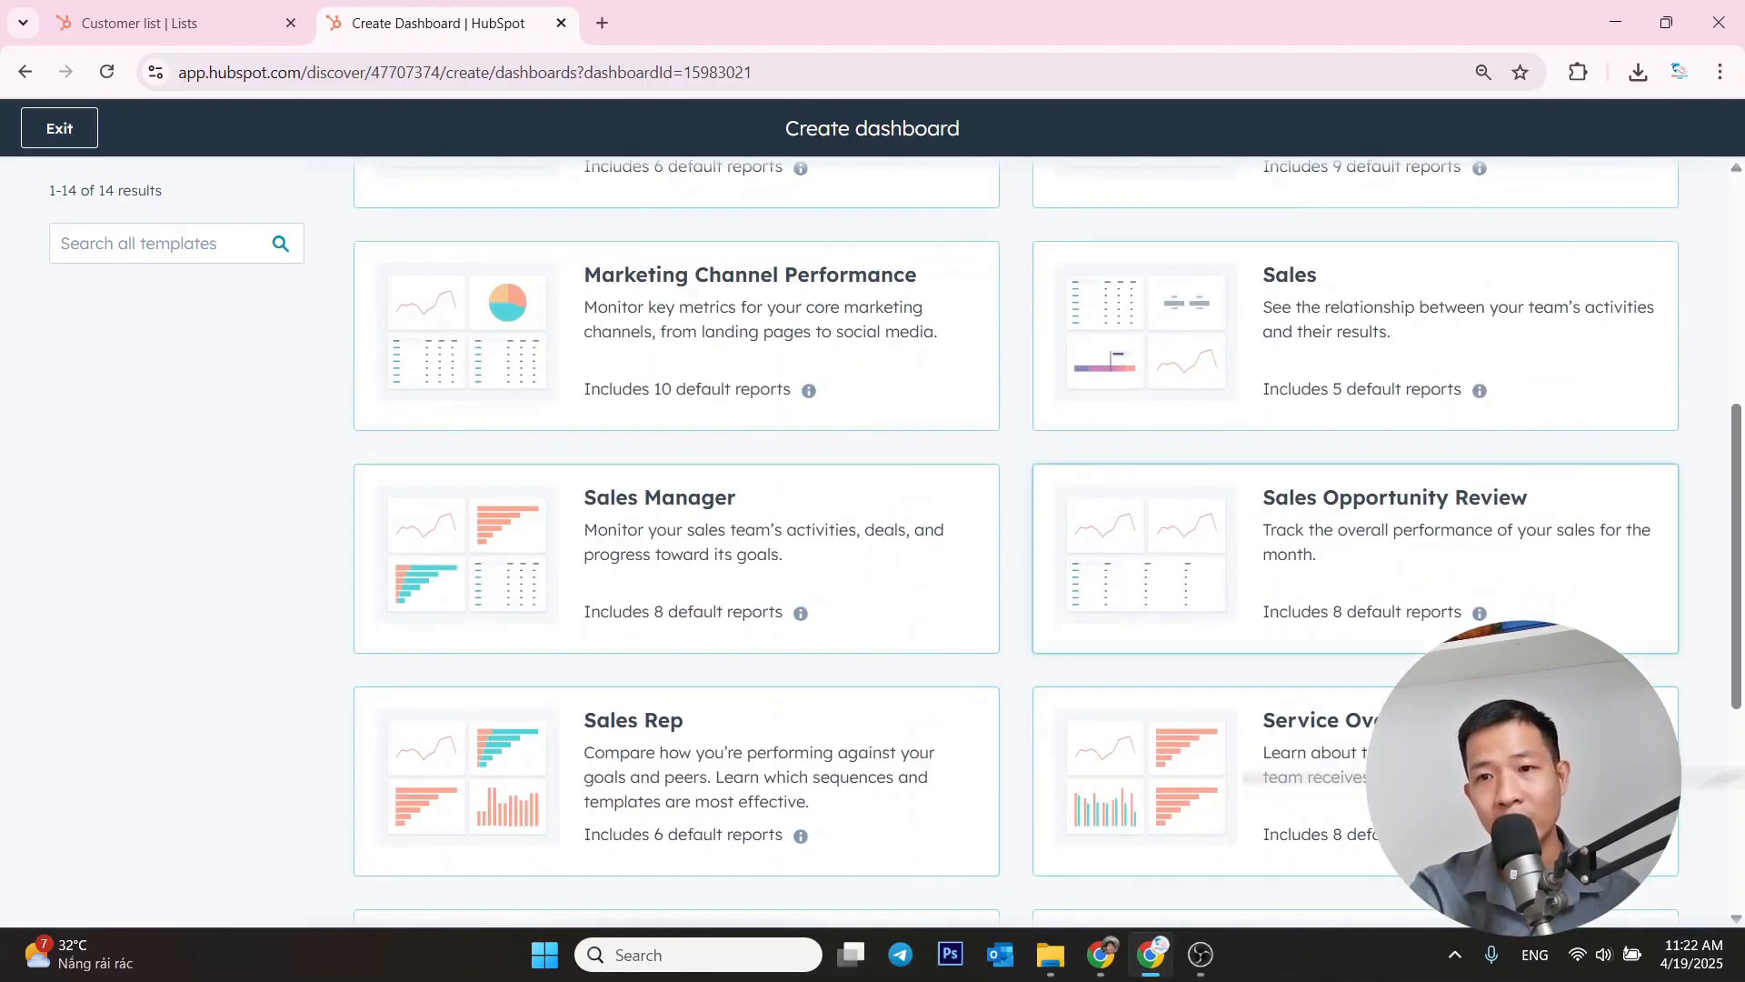
drag(1742, 576, 1741, 462)
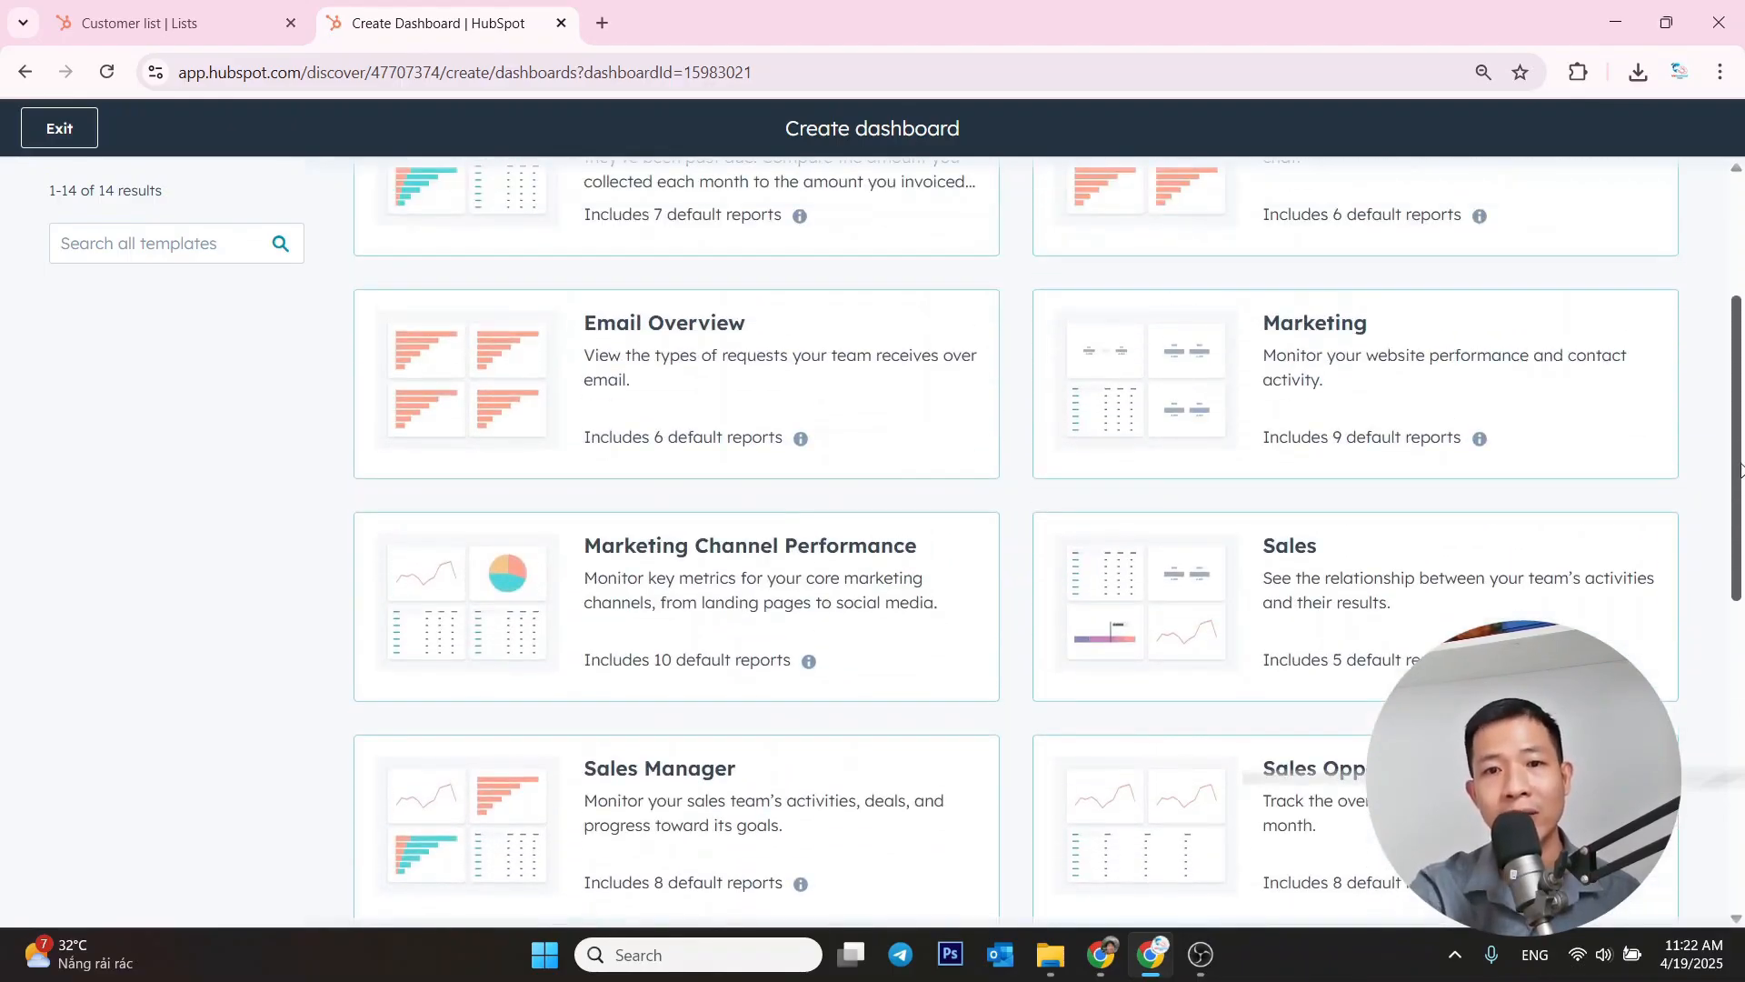
scroll(923, 491, down, 2)
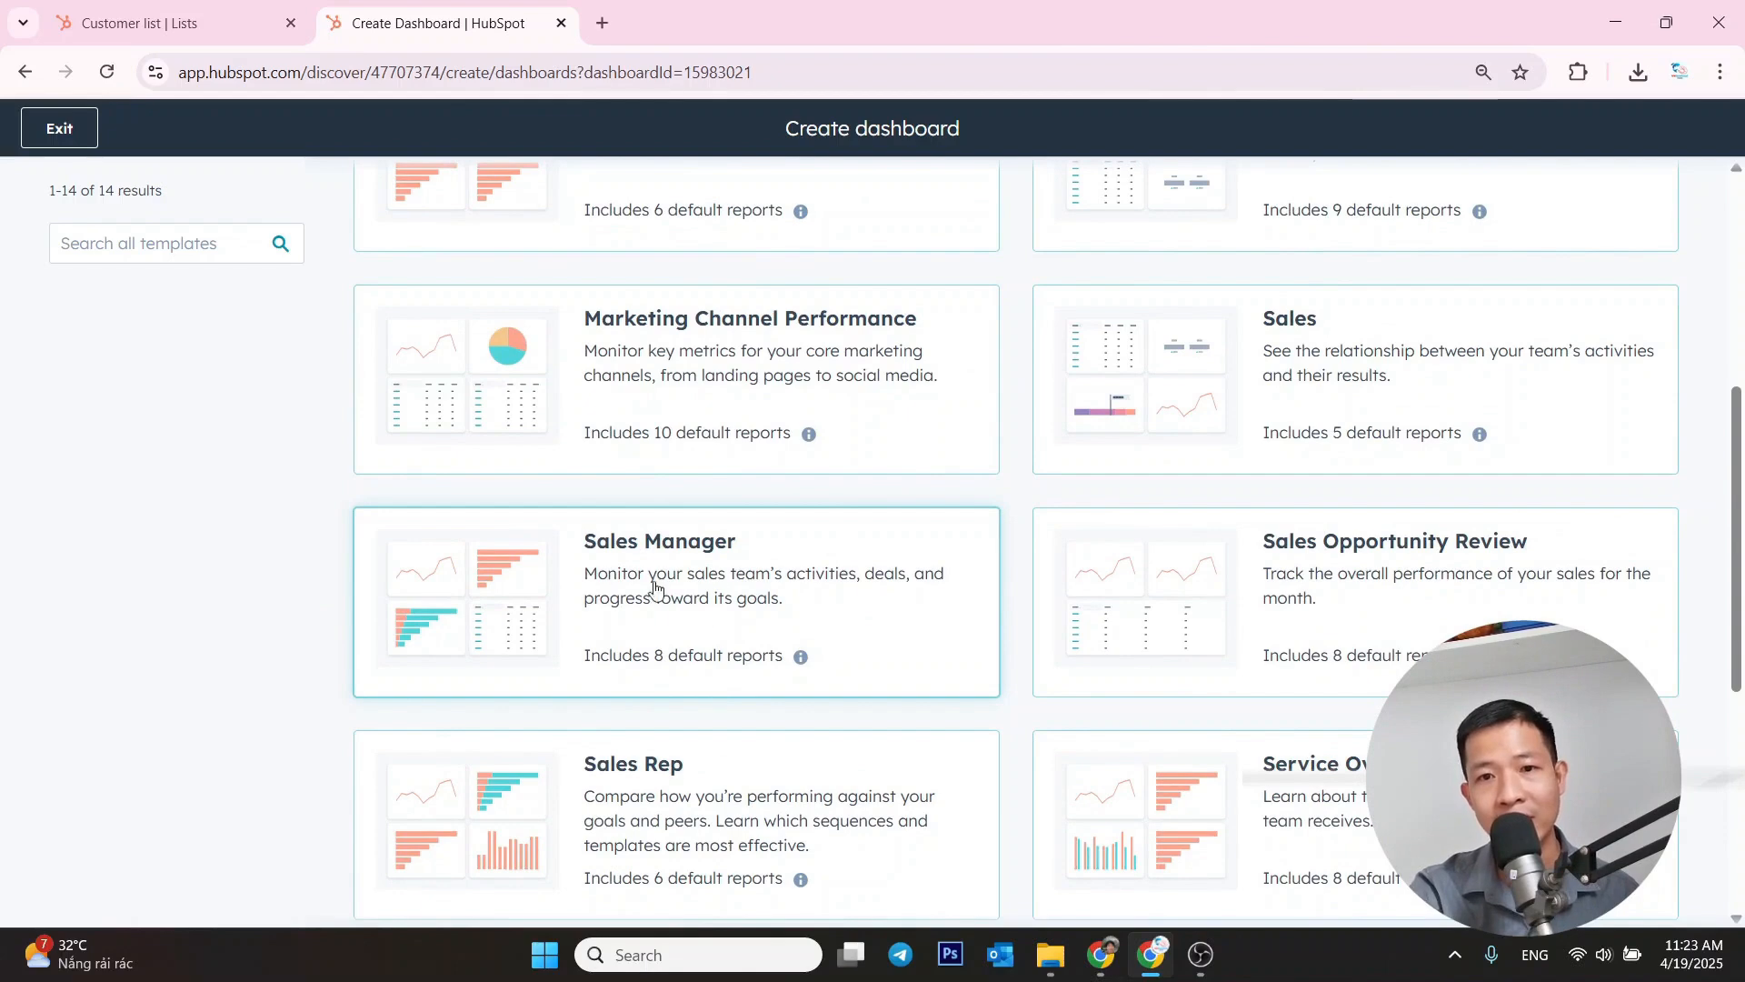
click(688, 570)
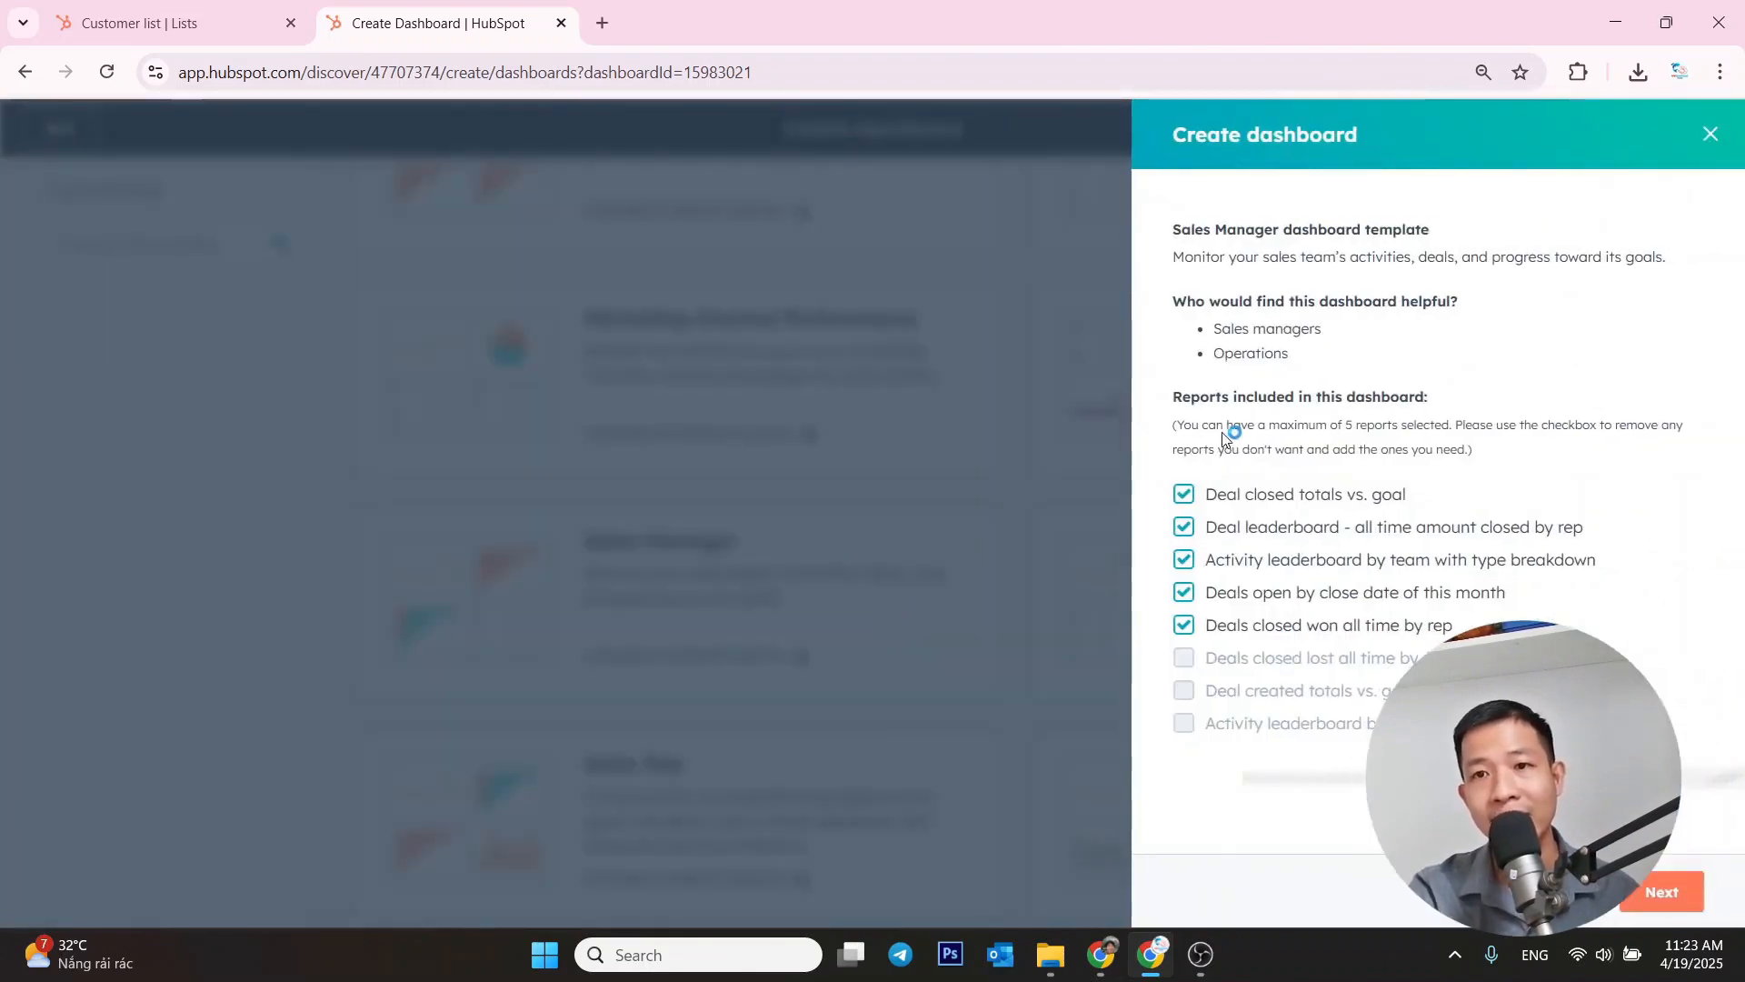
click(1662, 891)
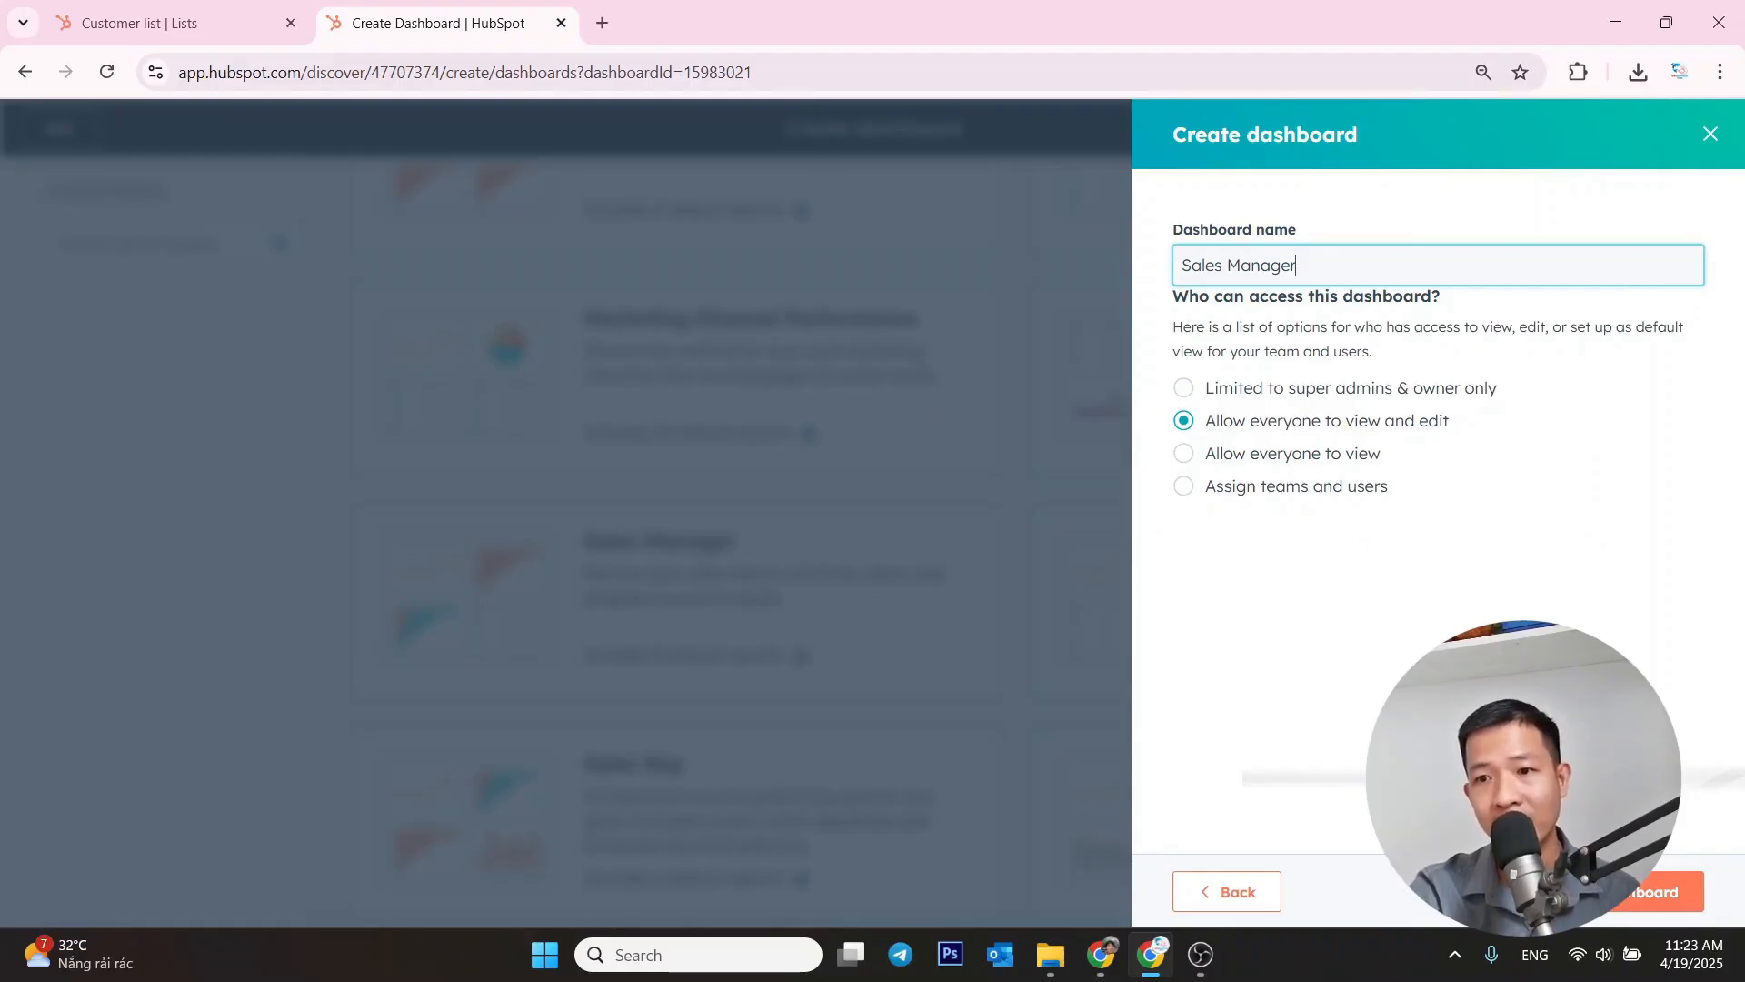
click(1664, 891)
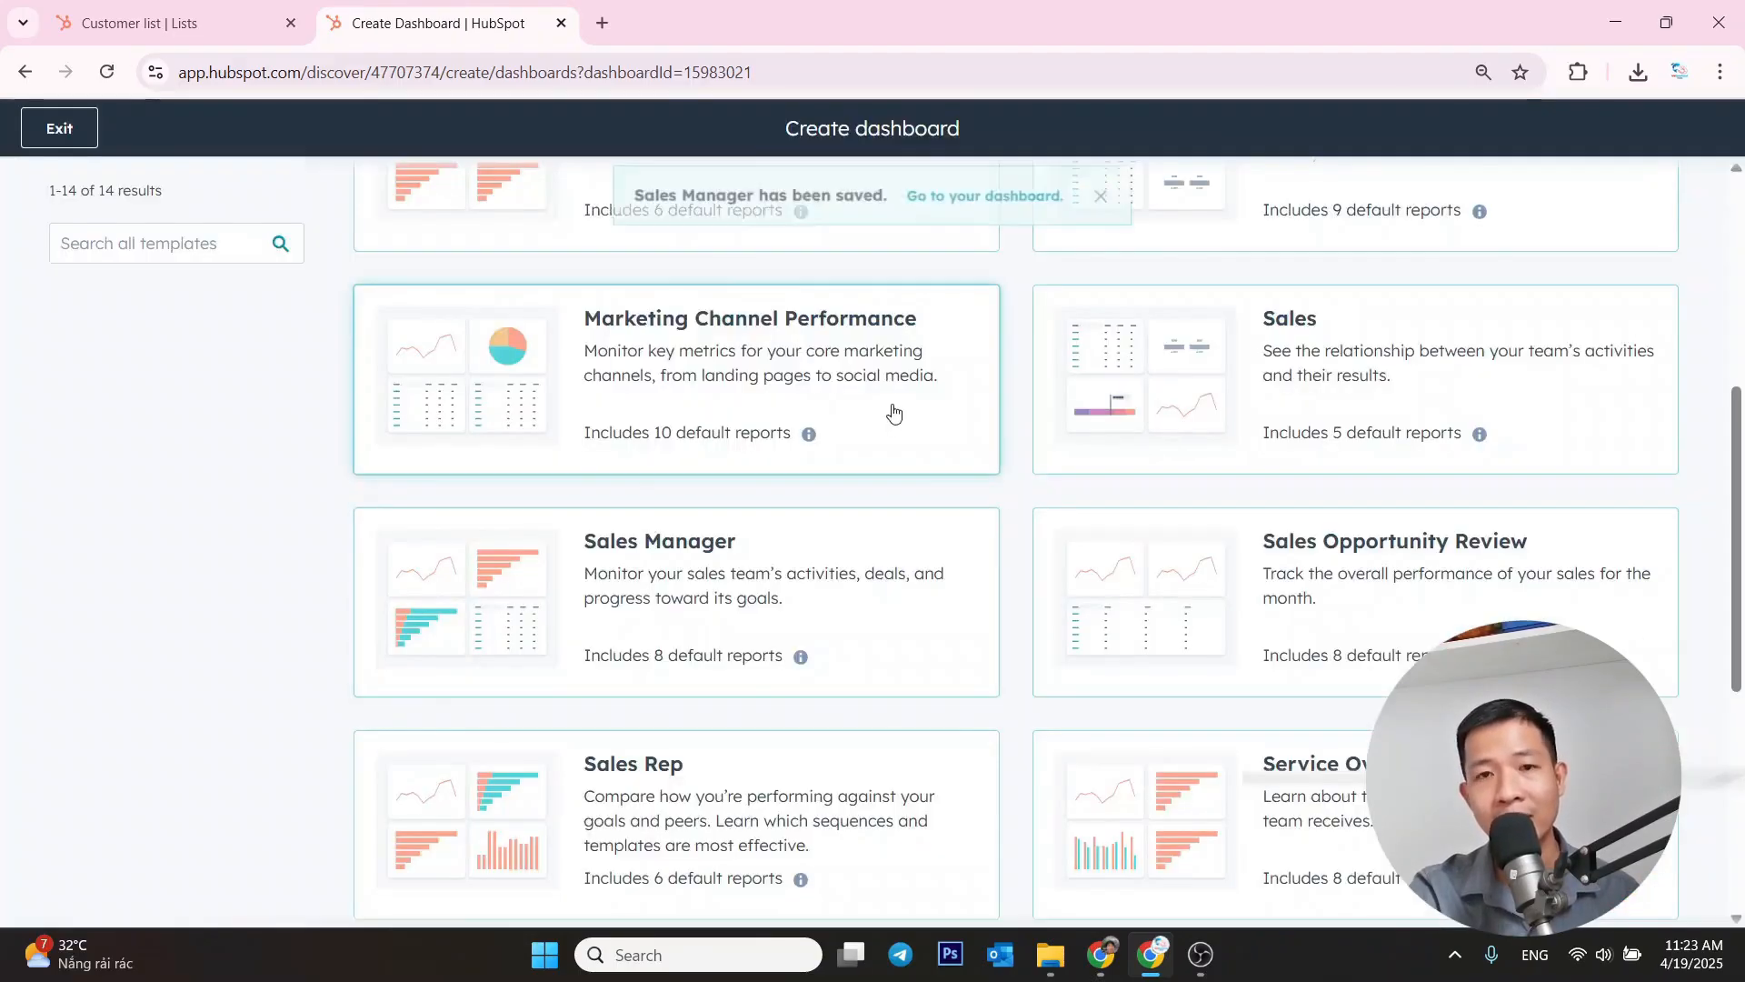
click(974, 208)
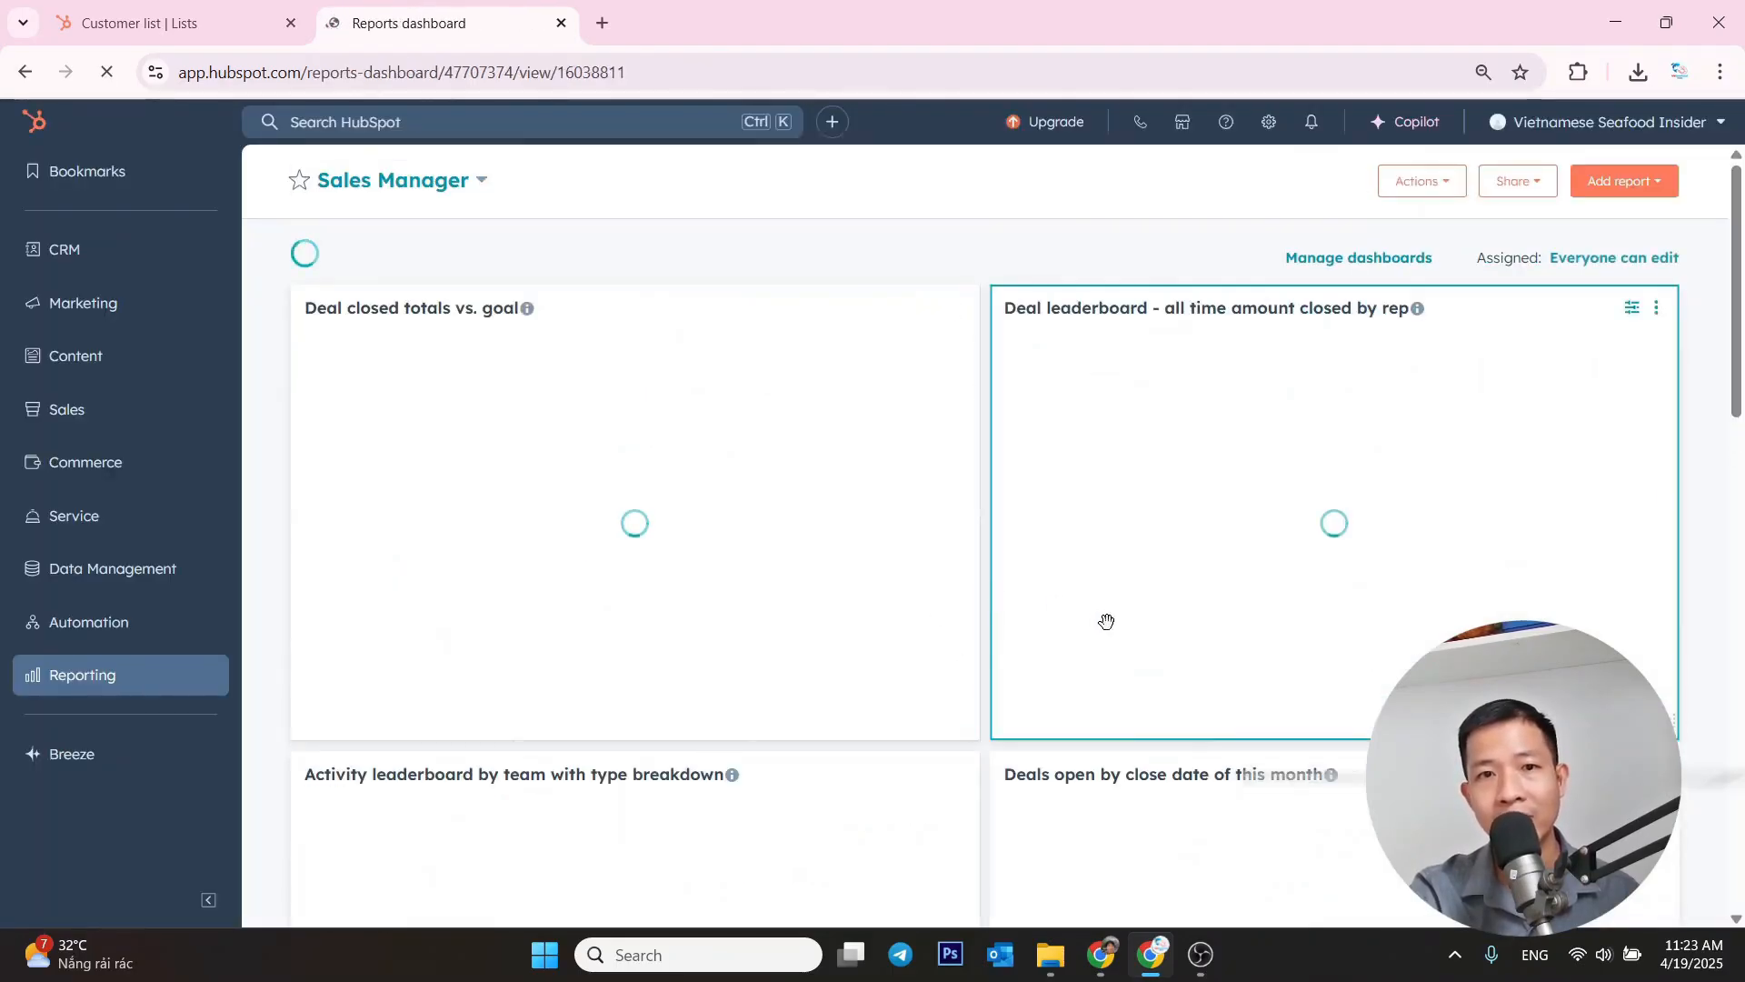
- Review all the template reports on the Sales Manager dashboard, from deal totals and activity leaderboard to deals closed won by rep
scroll(1113, 623, down, 2)
scroll(1203, 561, down, 4)
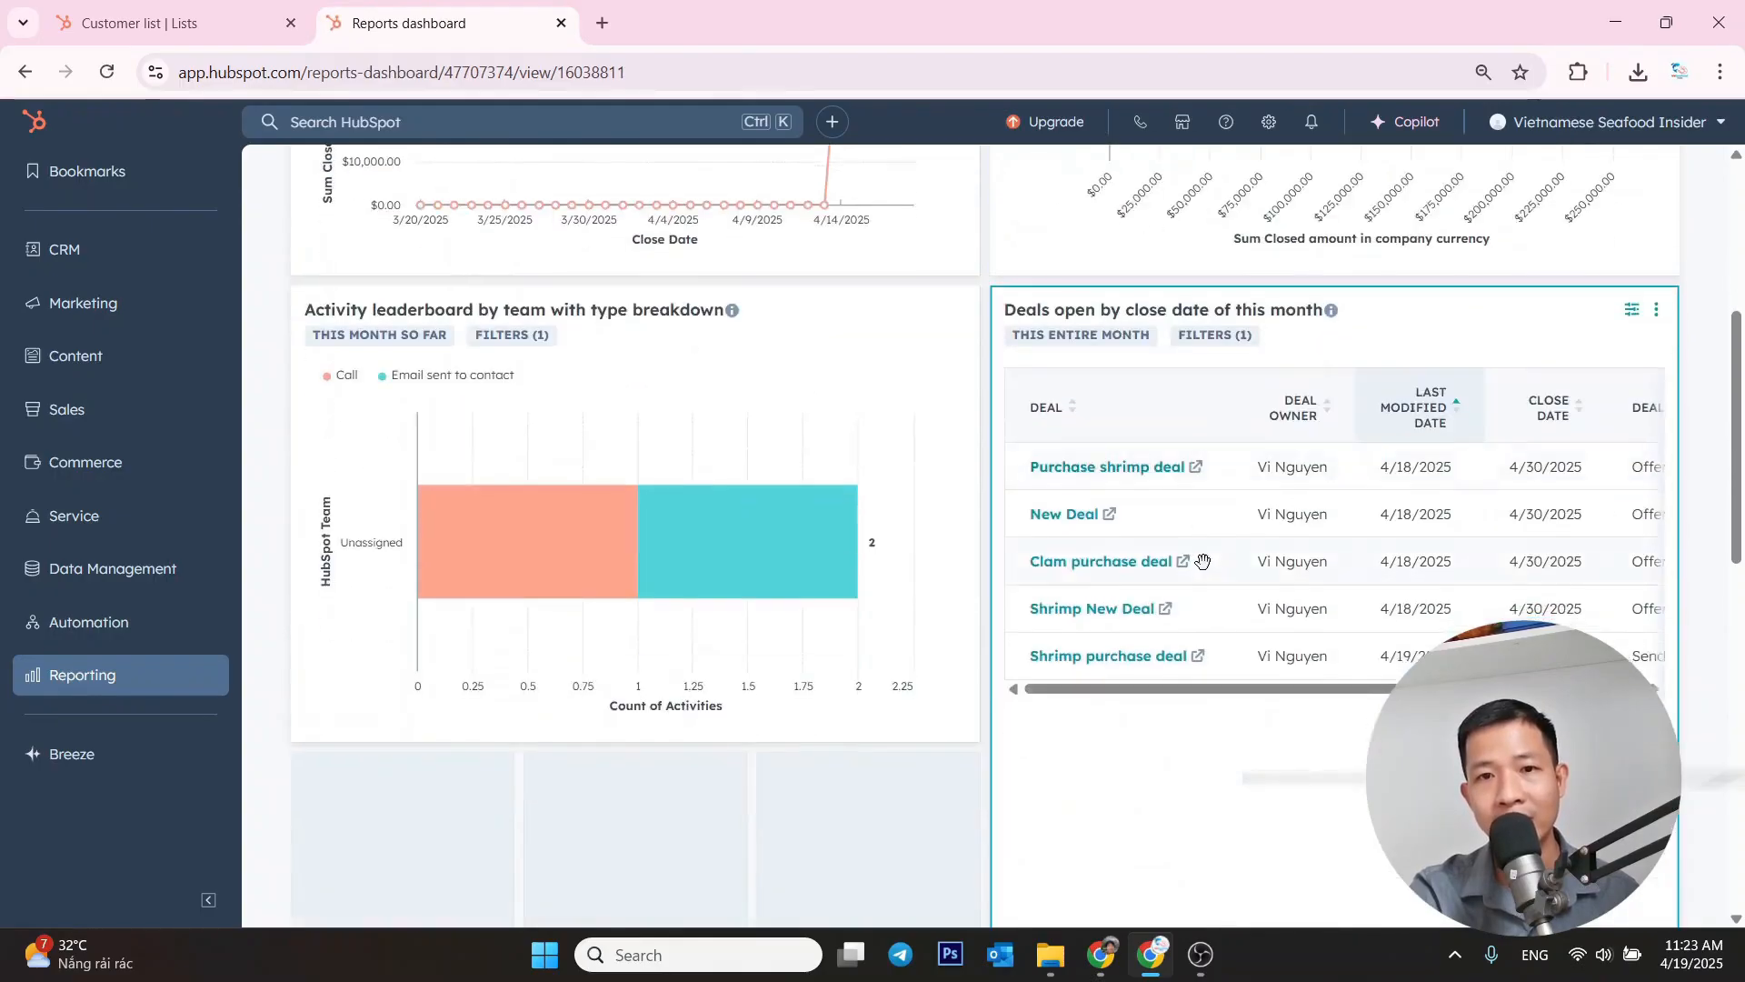
scroll(1203, 561, down, 6)
drag(1241, 566, 573, 189)
scroll(592, 233, up, 6)
scroll(856, 503, down, 5)
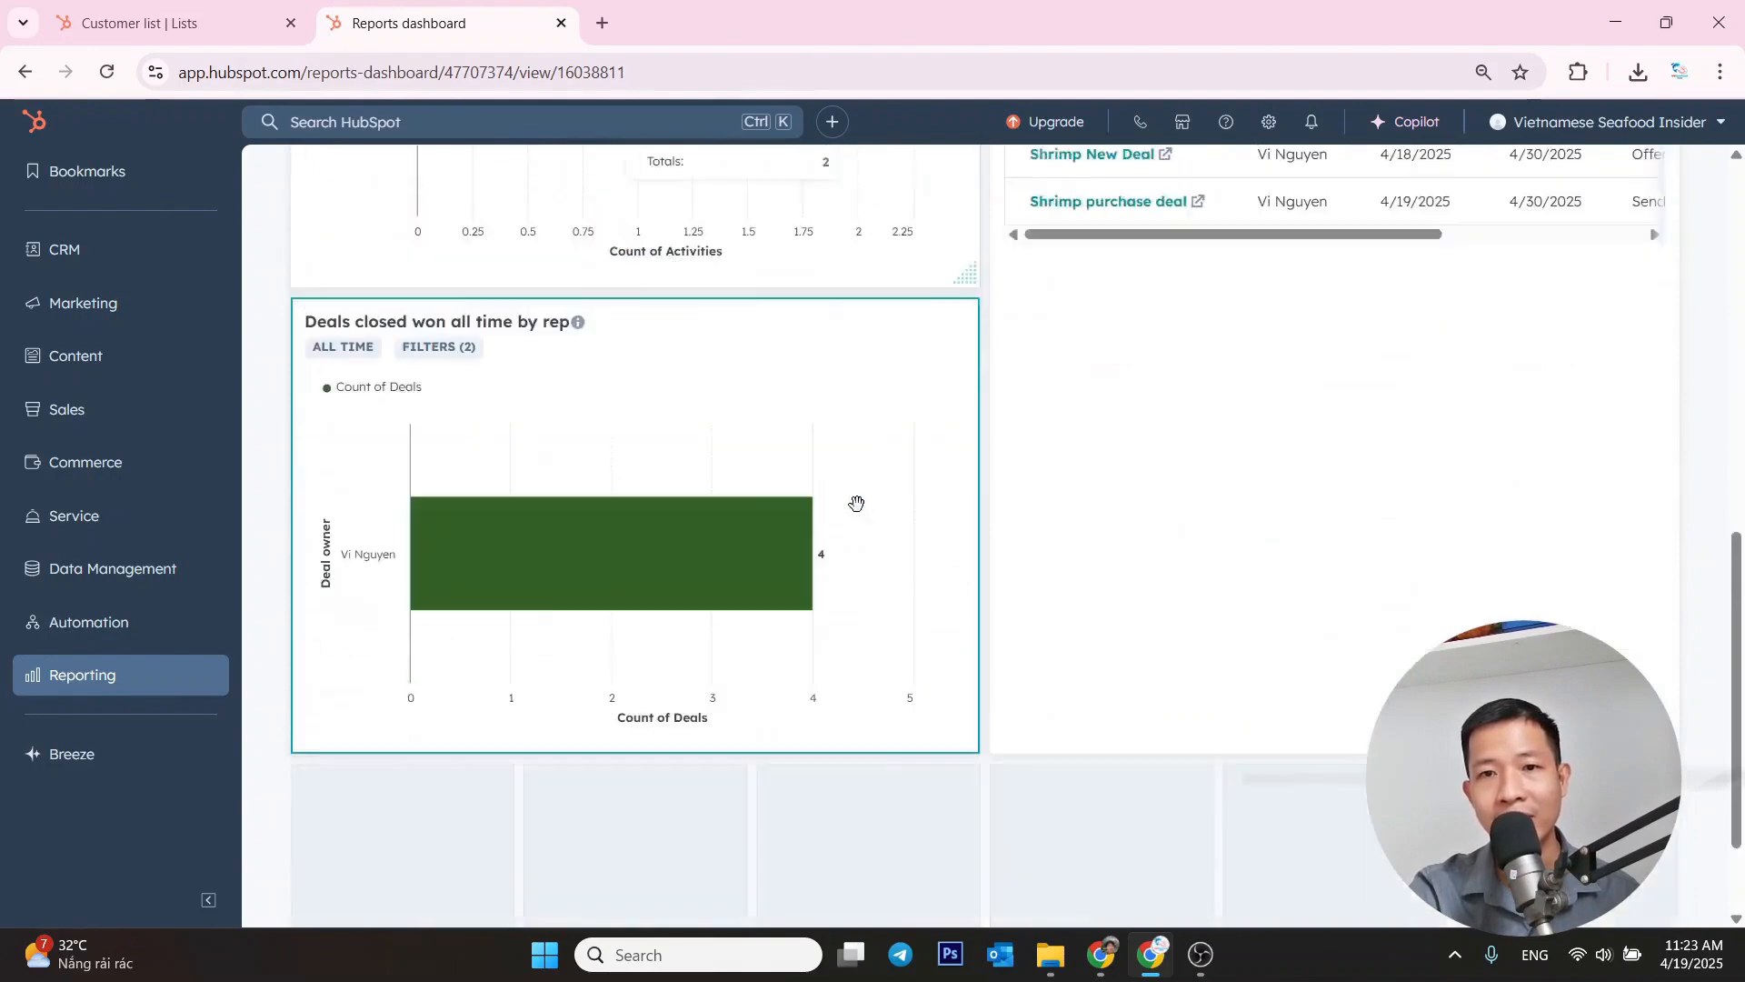
scroll(856, 503, up, 5)
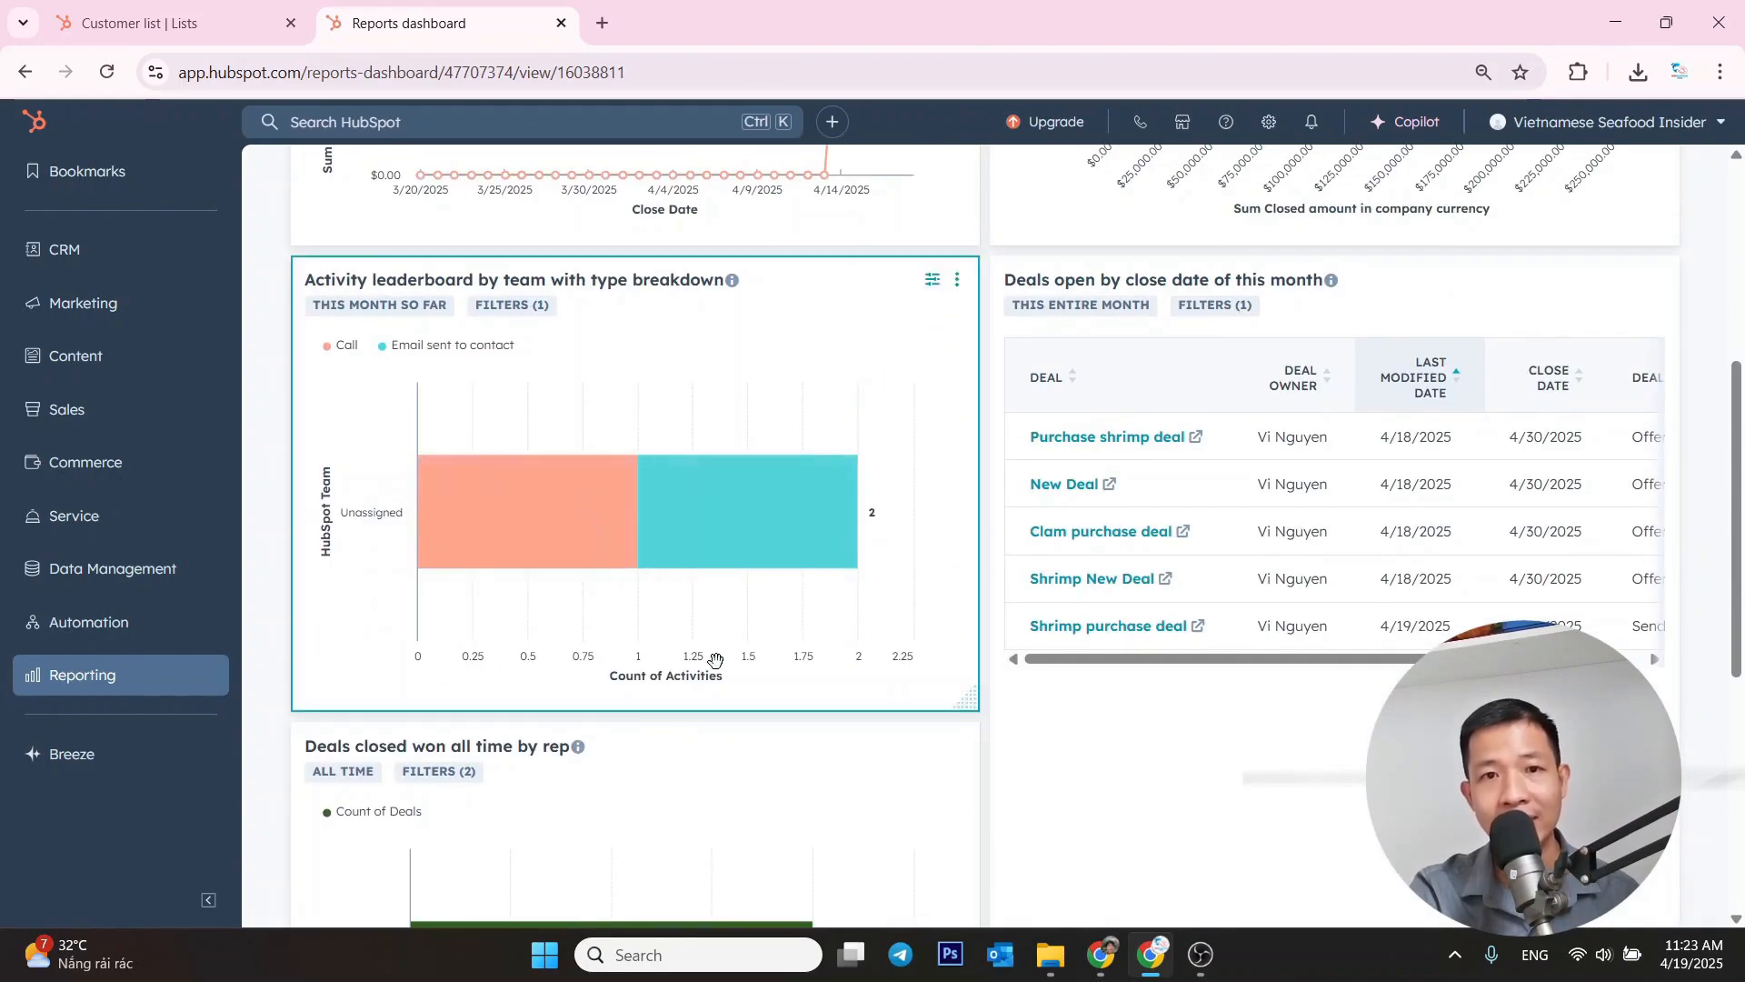
scroll(713, 654, down, 4)
scroll(716, 650, up, 9)
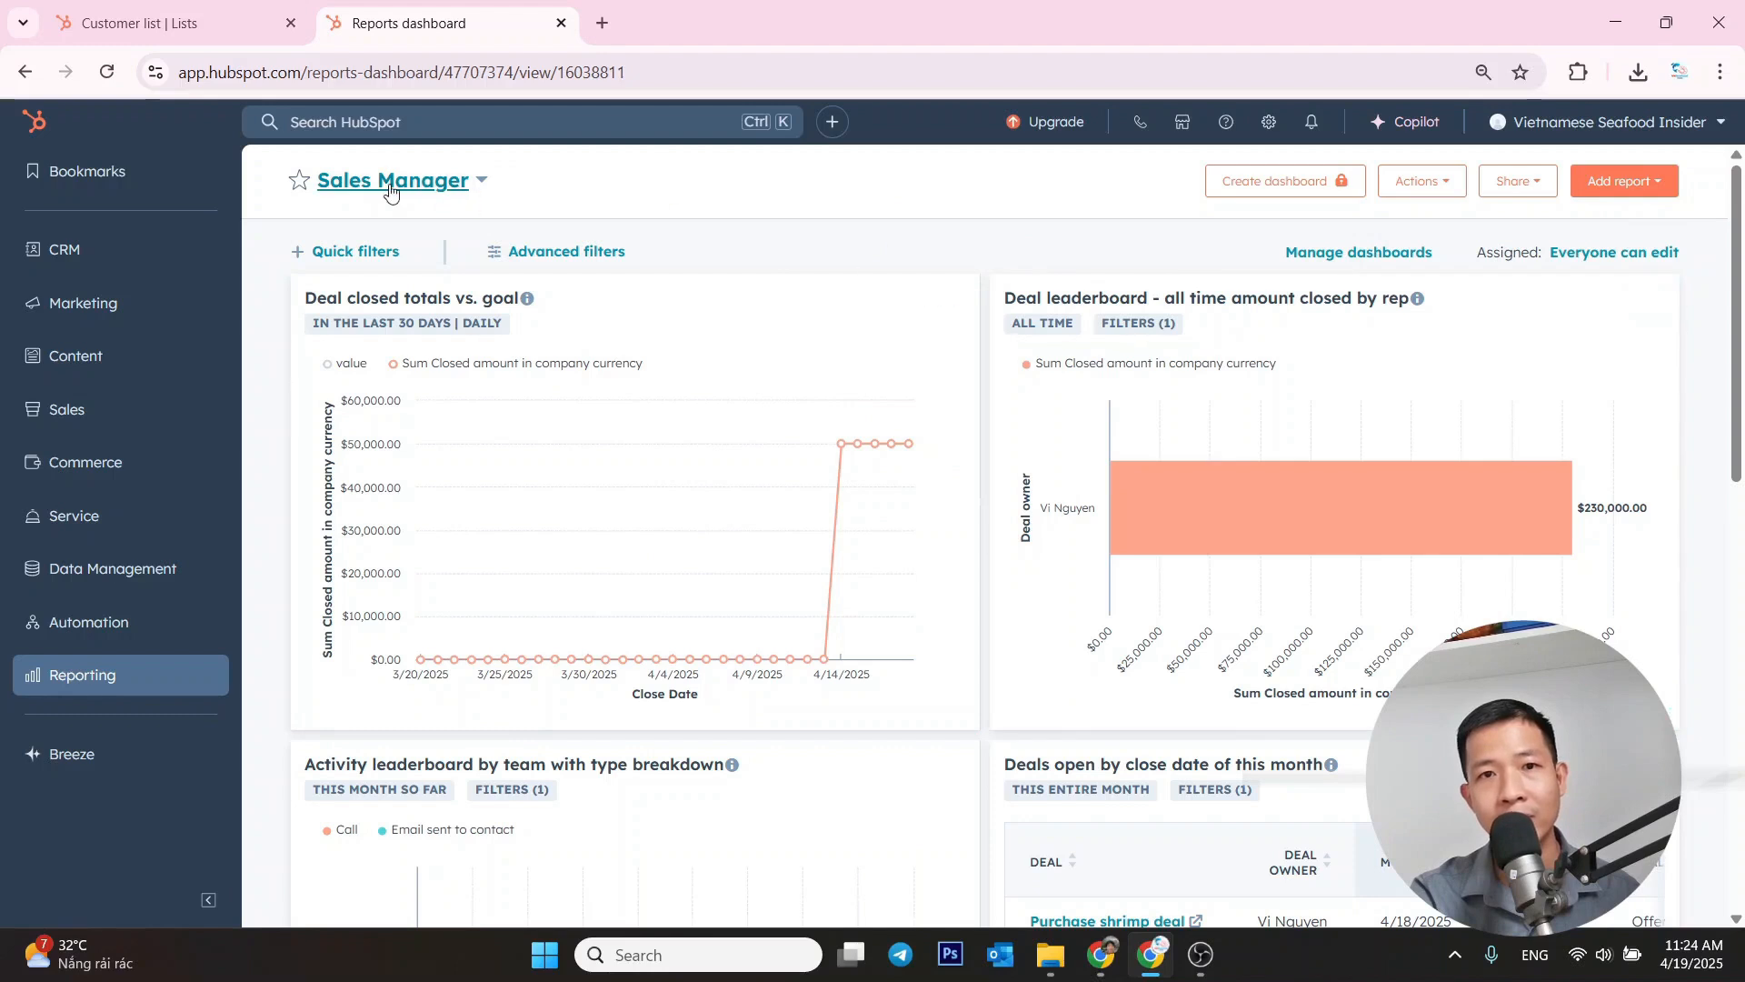
- Remove the "Deal closed totals vs. goal" and "Activity leaderboard by team with type breakdown" reports from the Sales Manager dashboard
click(957, 300)
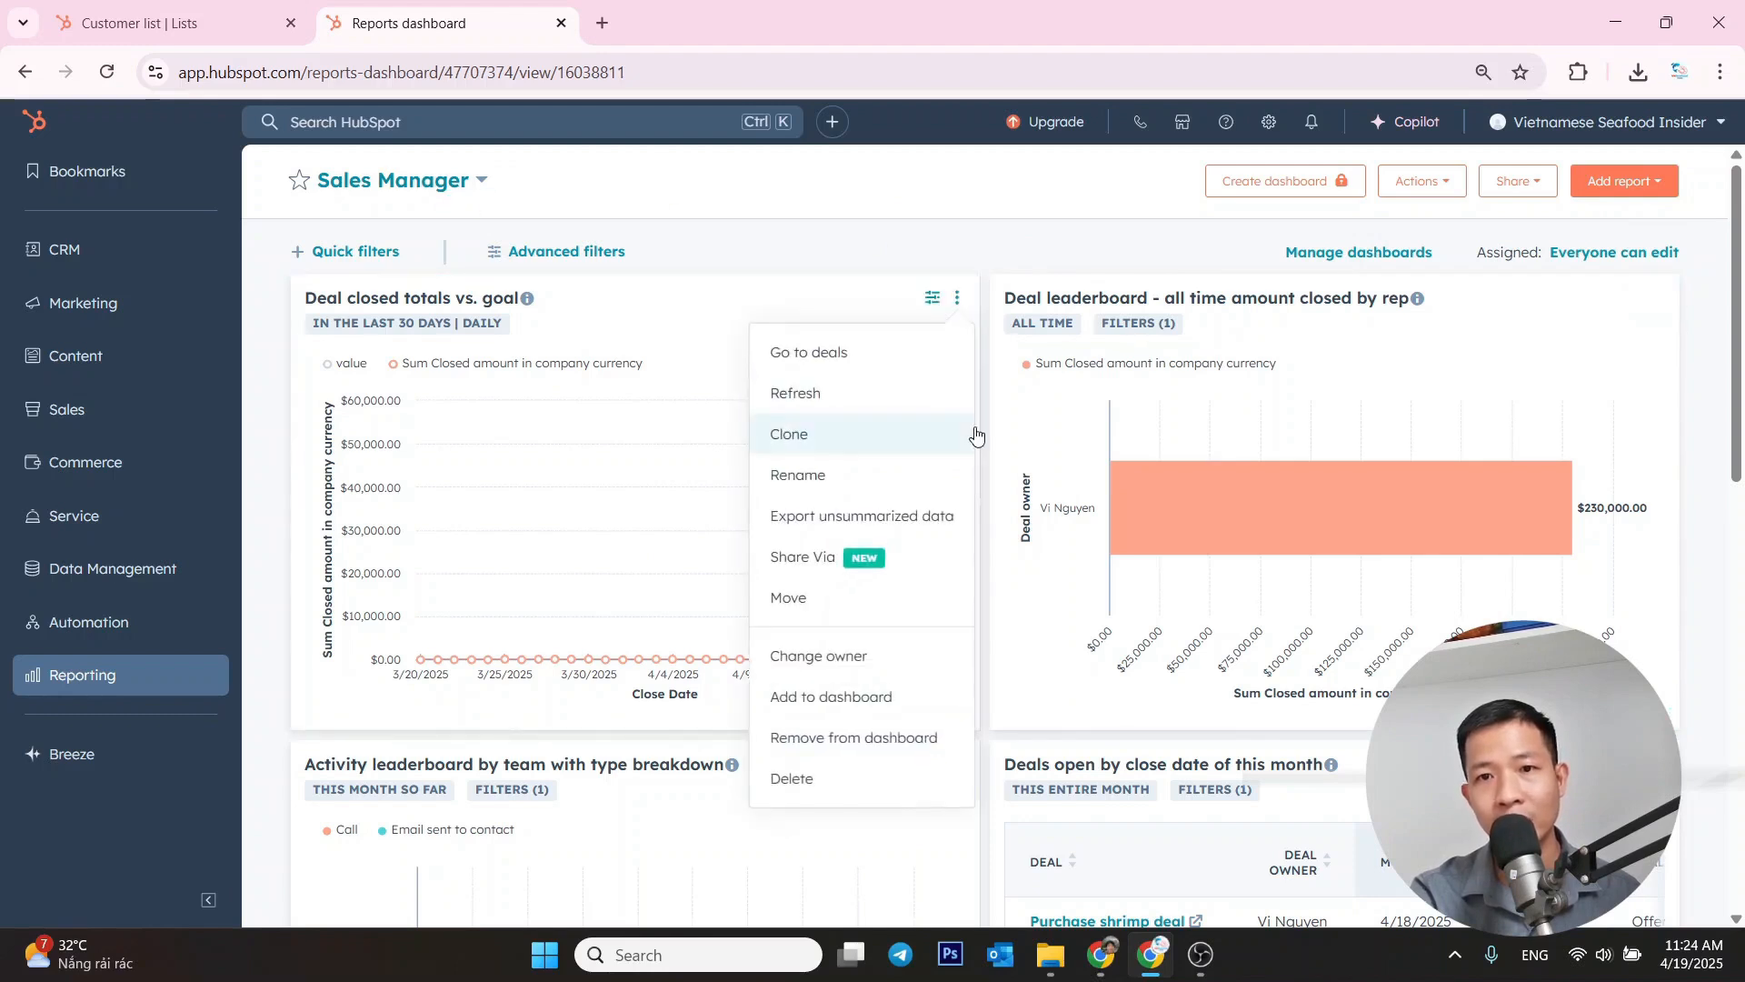
click(862, 748)
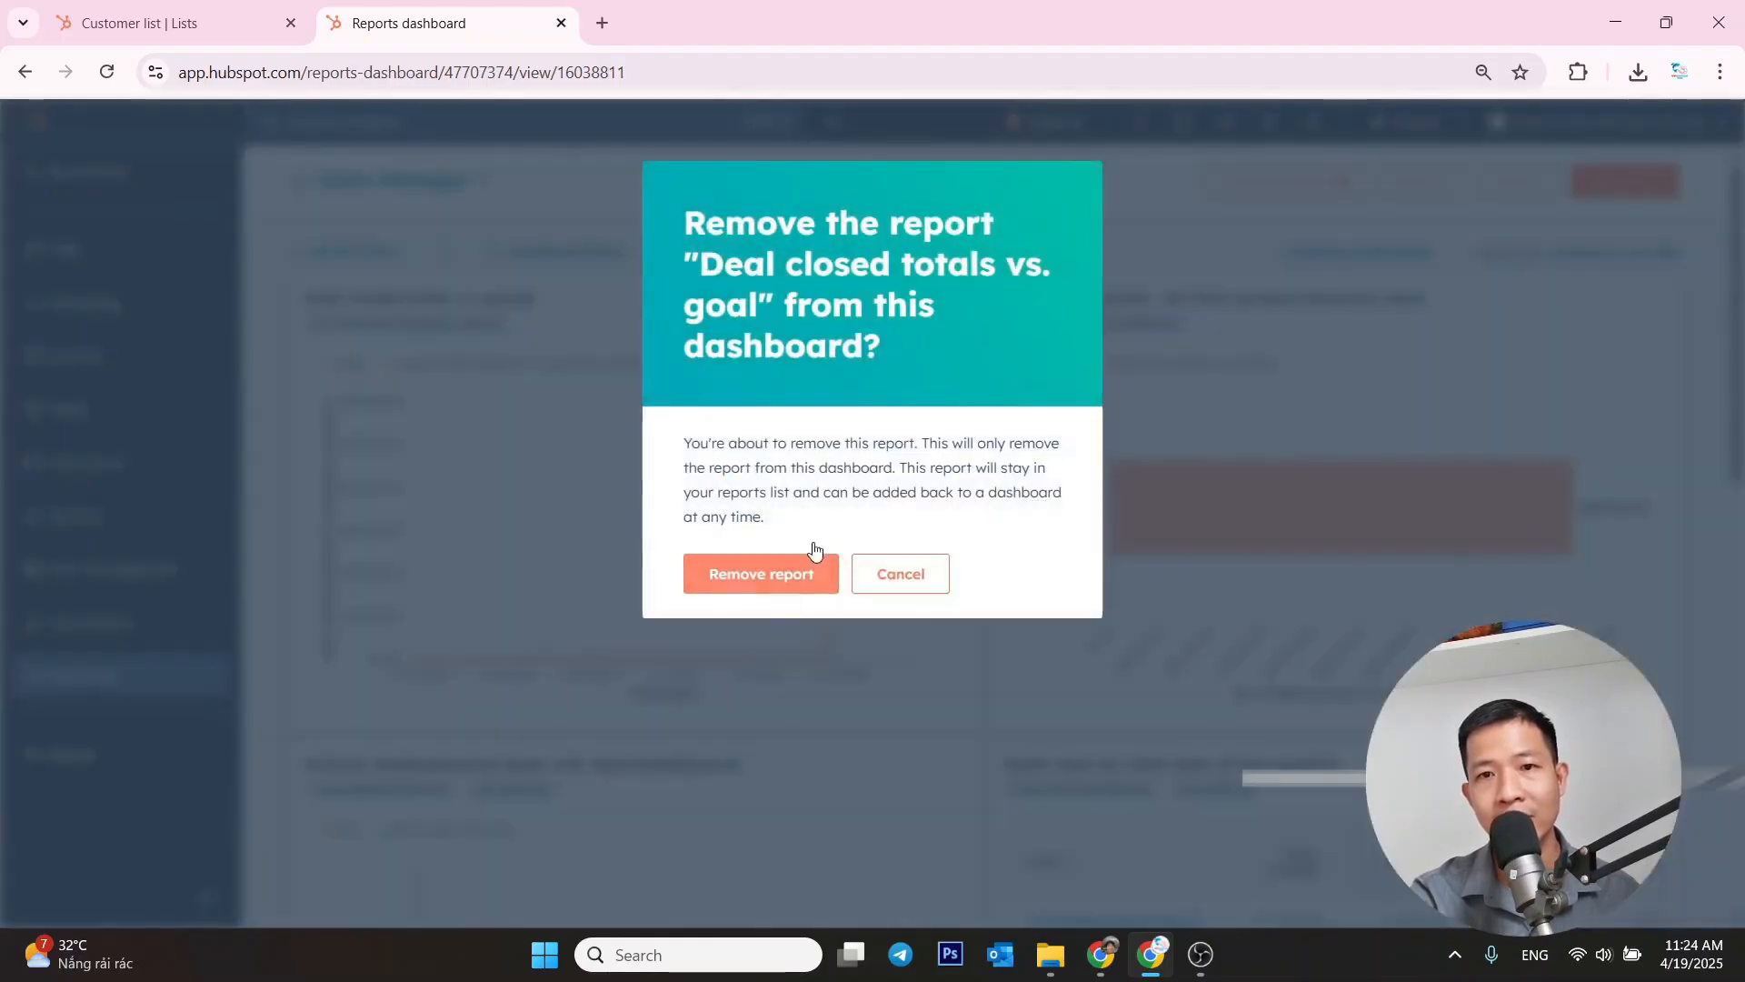
click(799, 573)
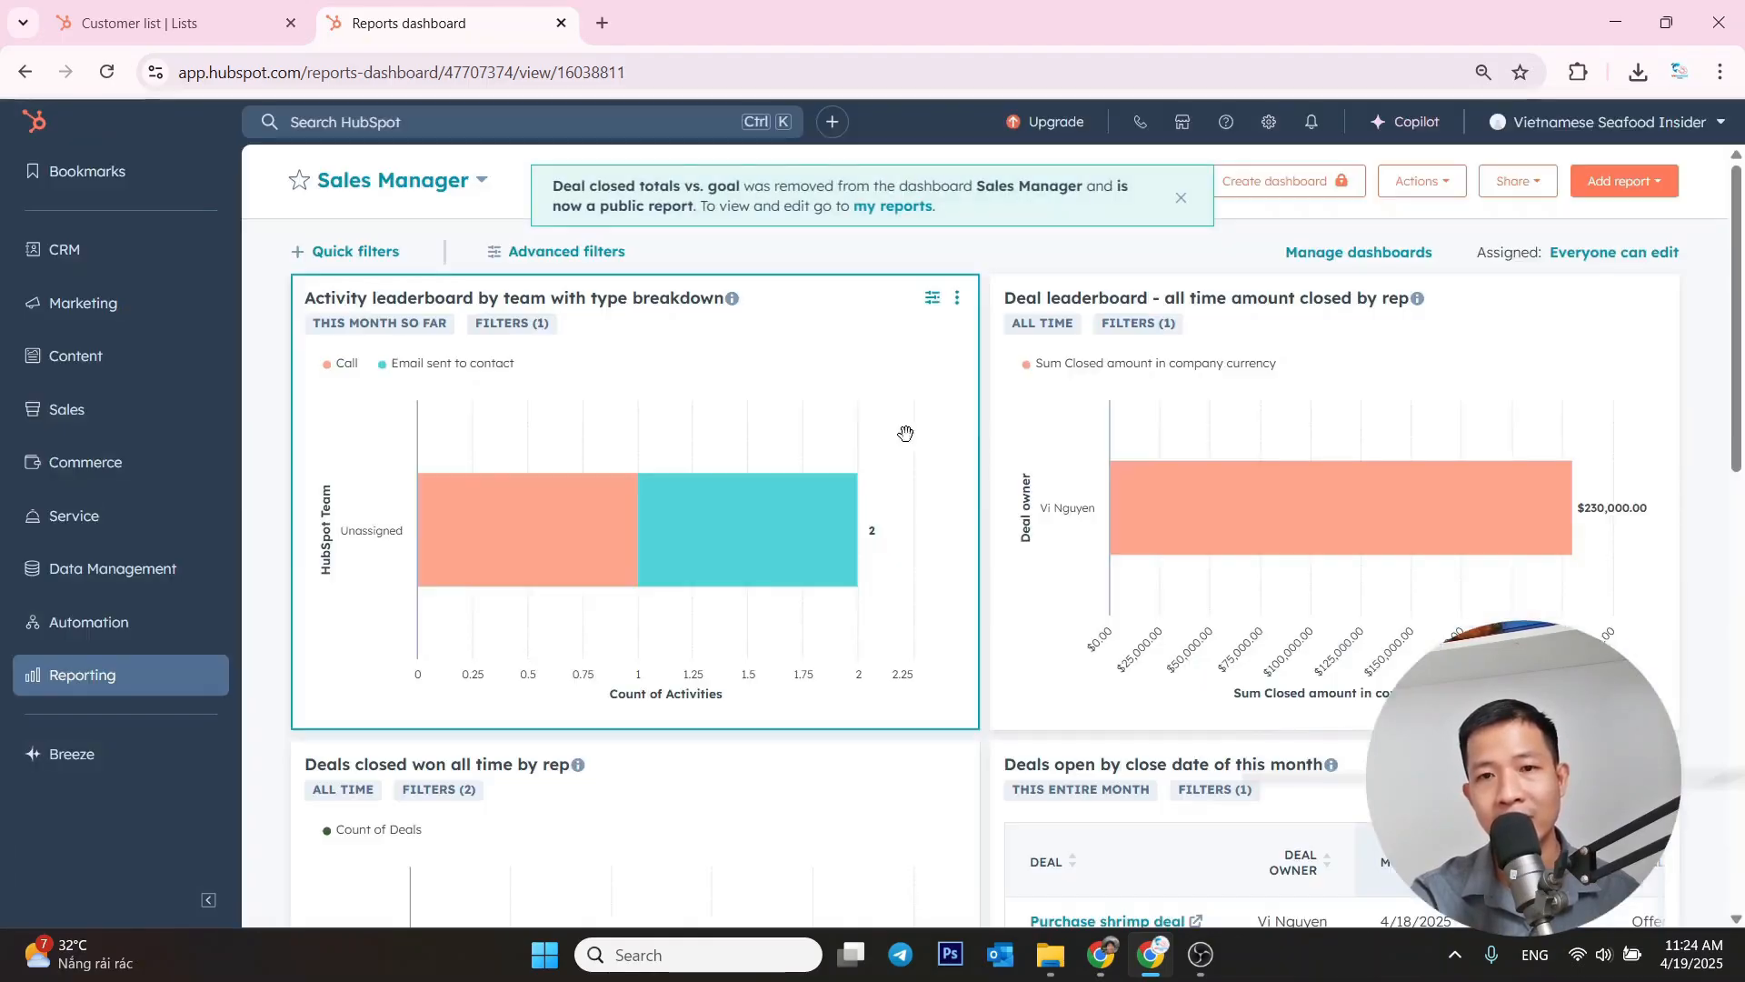
click(956, 302)
click(845, 696)
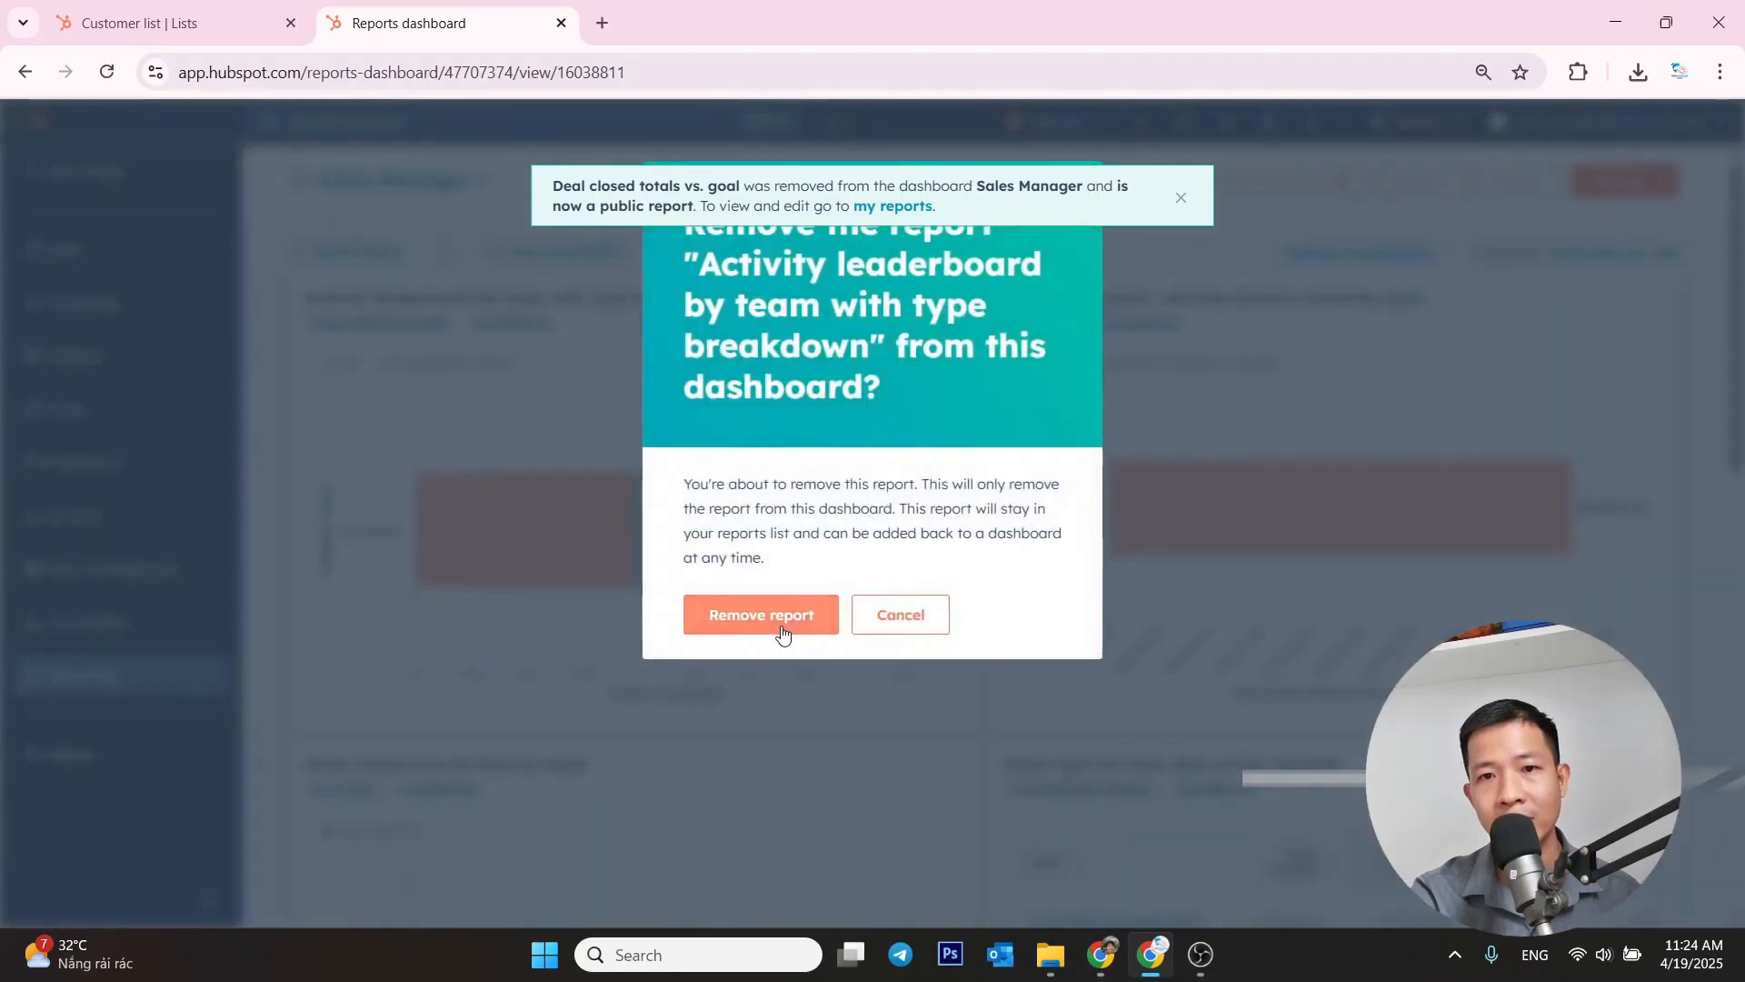
click(782, 634)
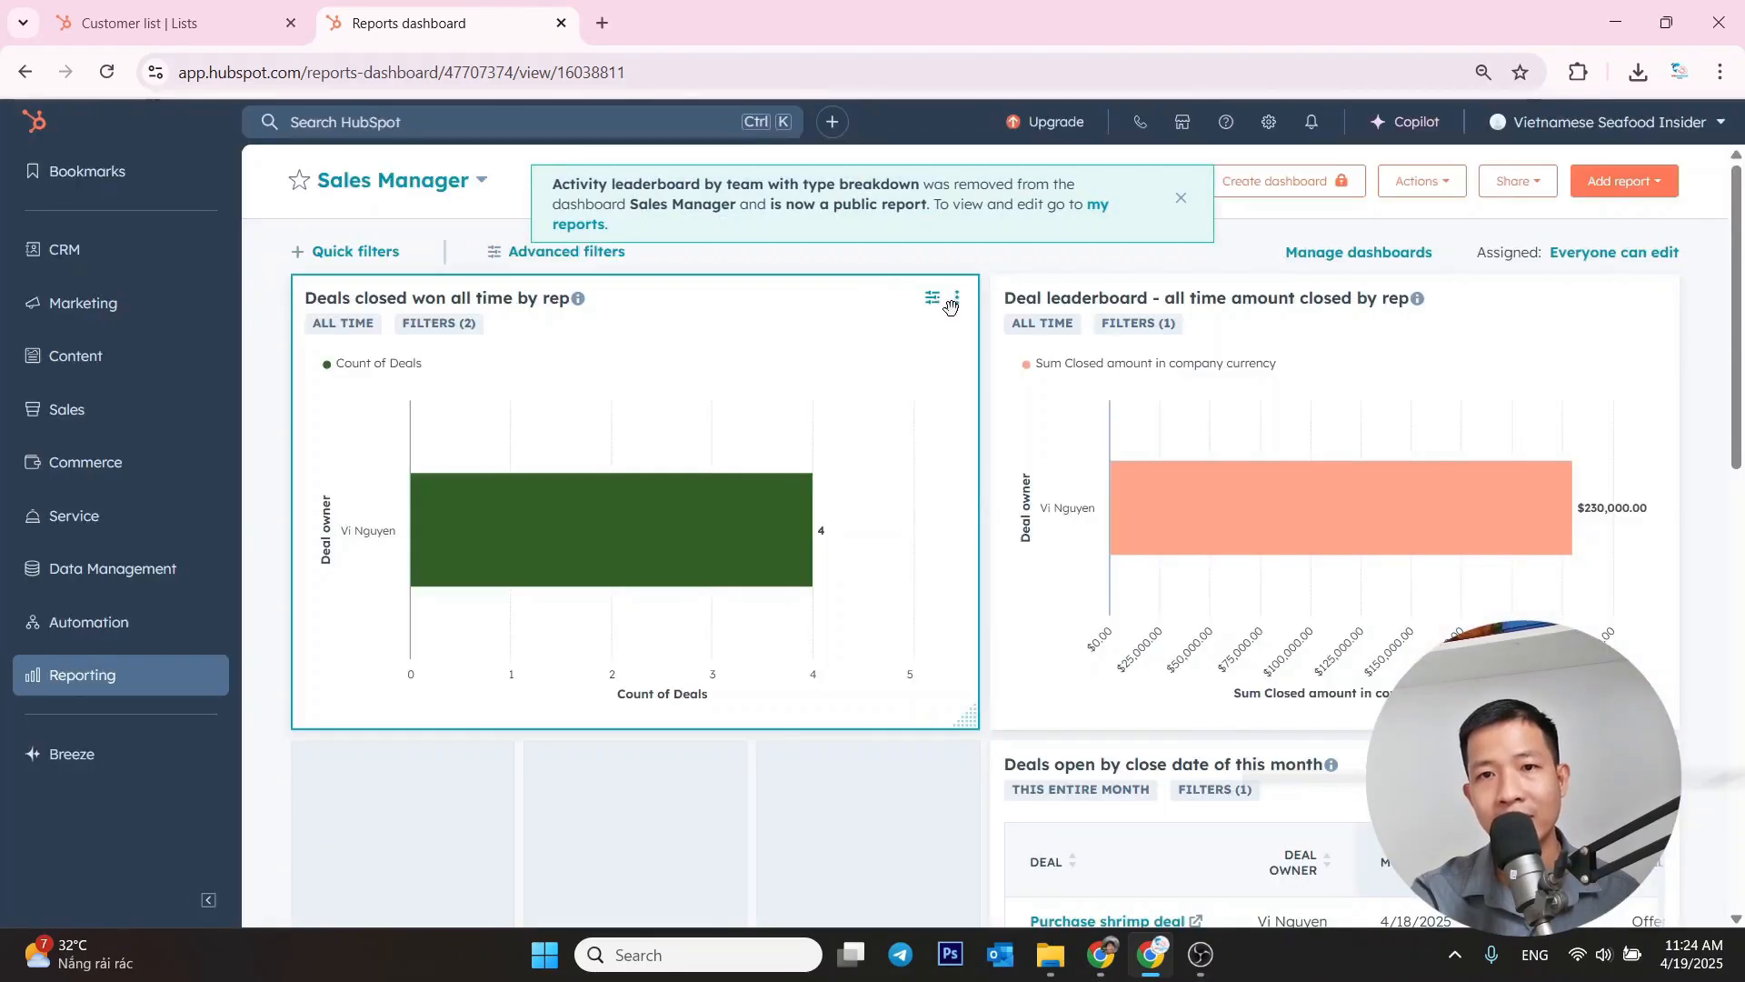
- Remove the "Deals closed won all time by rep" and "Deal leaderboard - all time amount closed by rep" reports from the dashboard
click(956, 300)
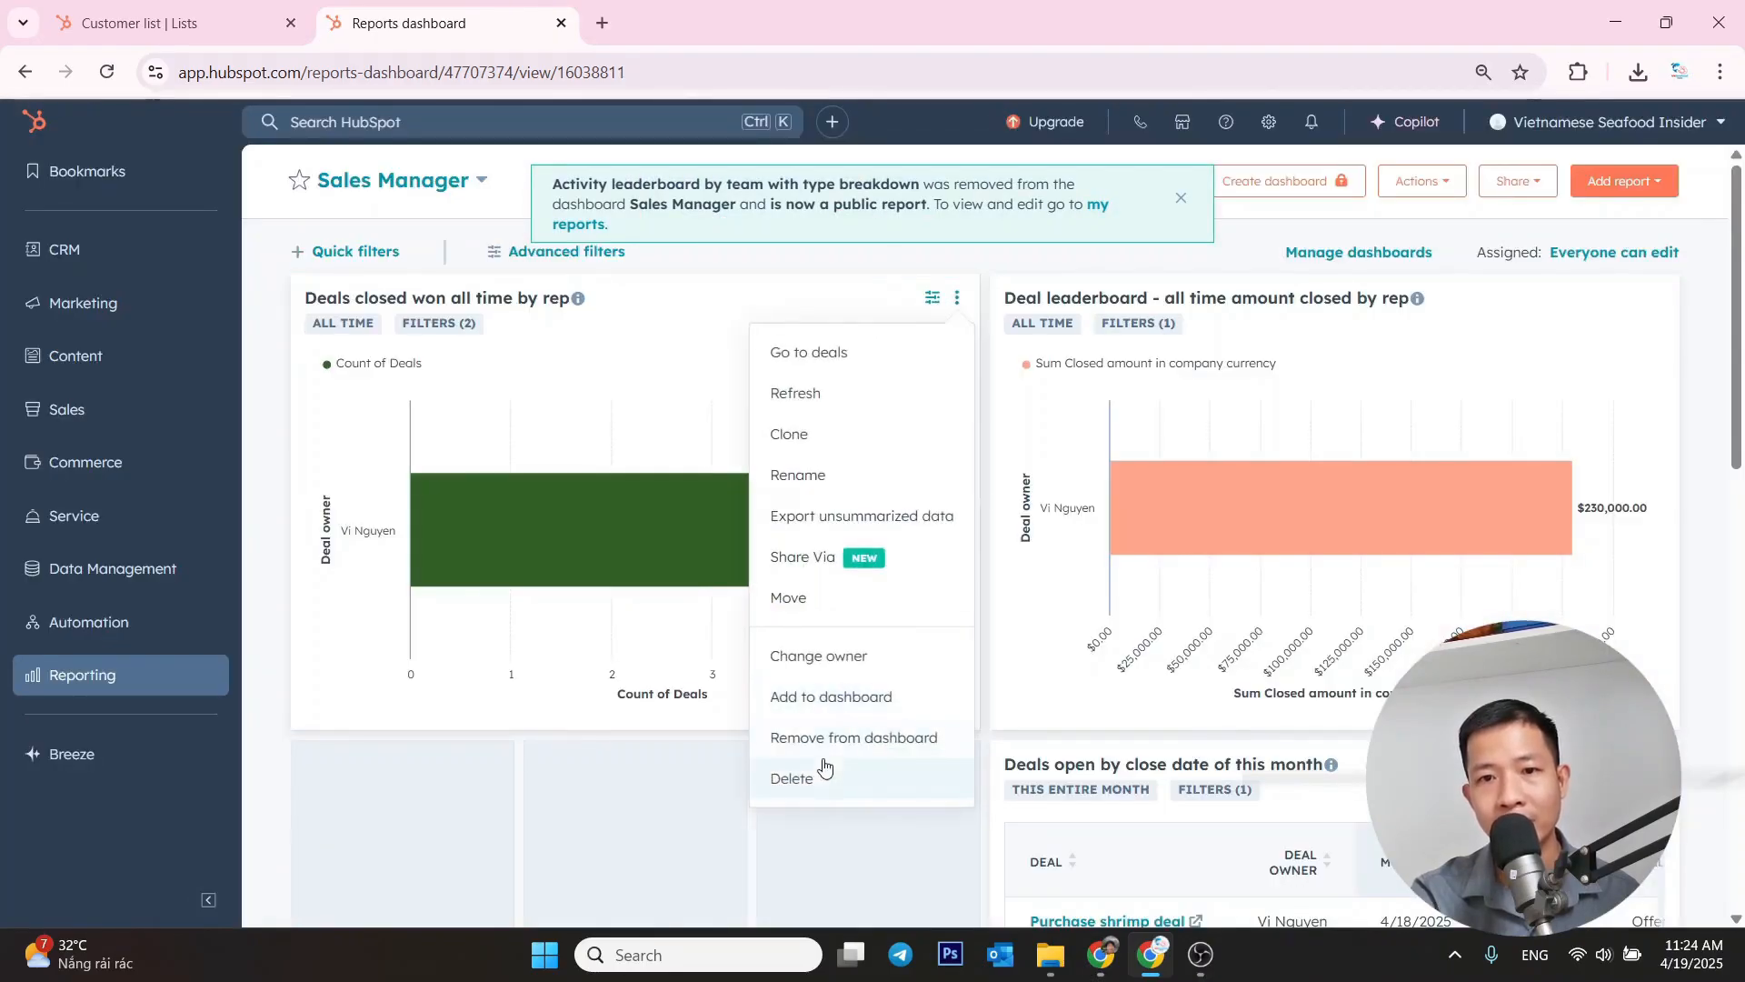
click(834, 738)
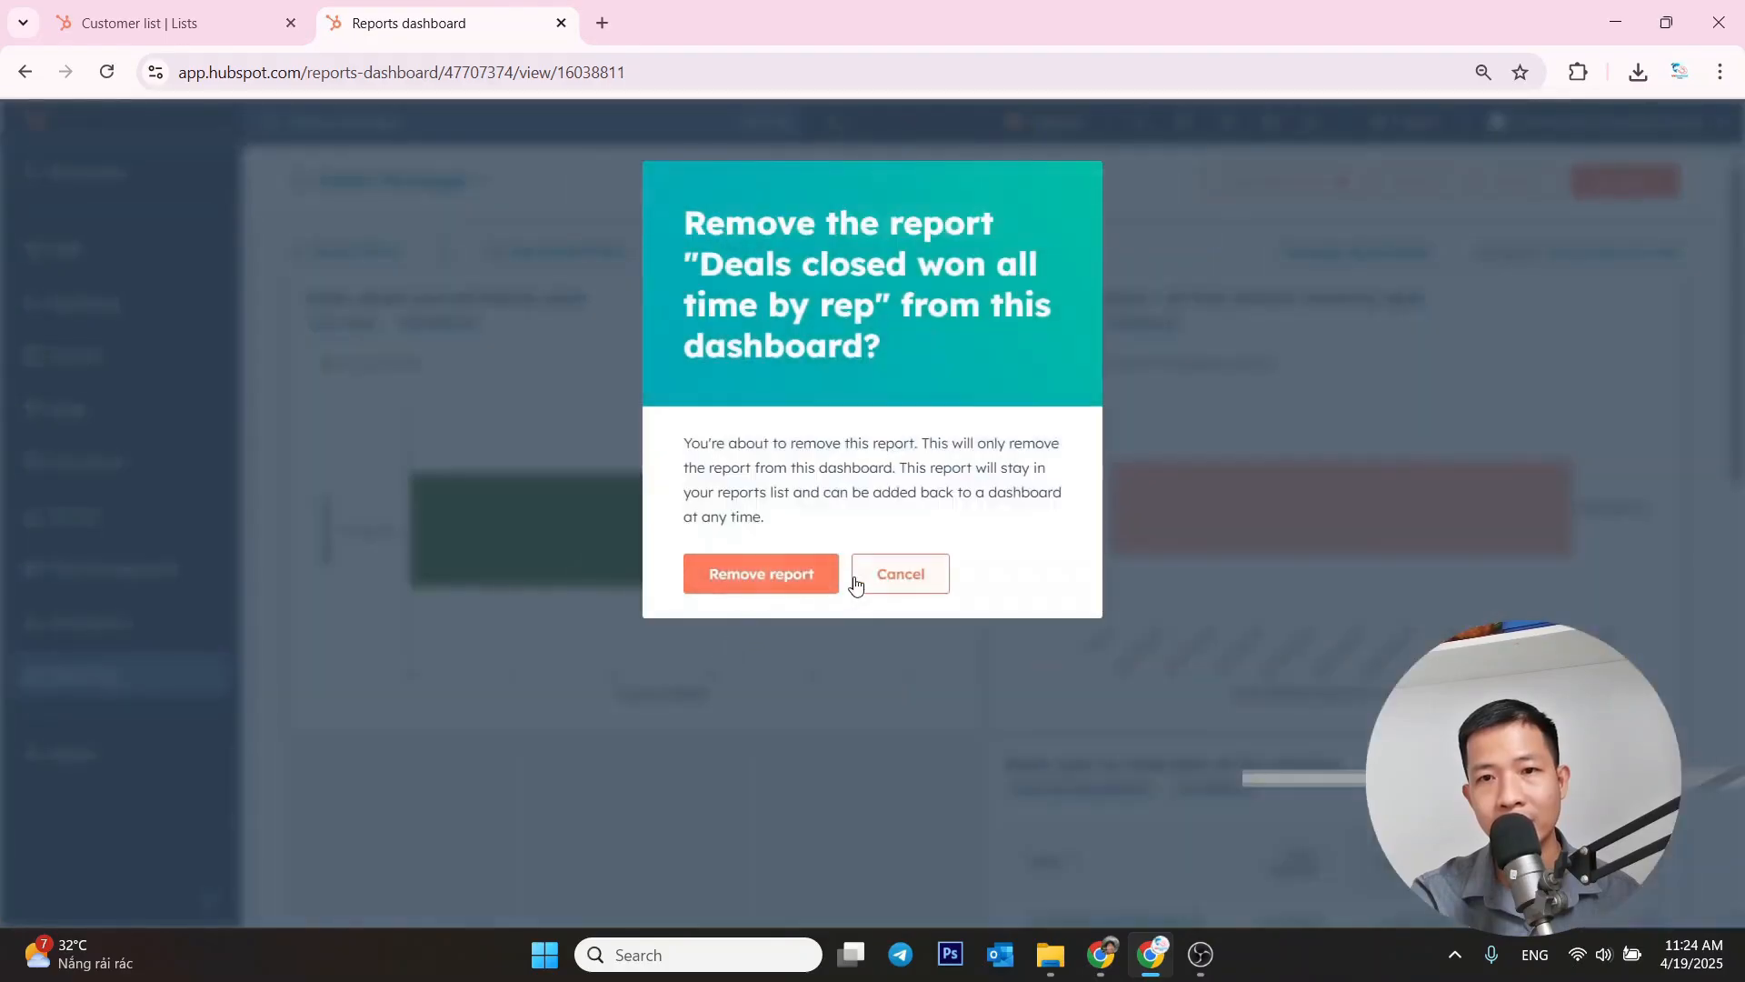
click(835, 578)
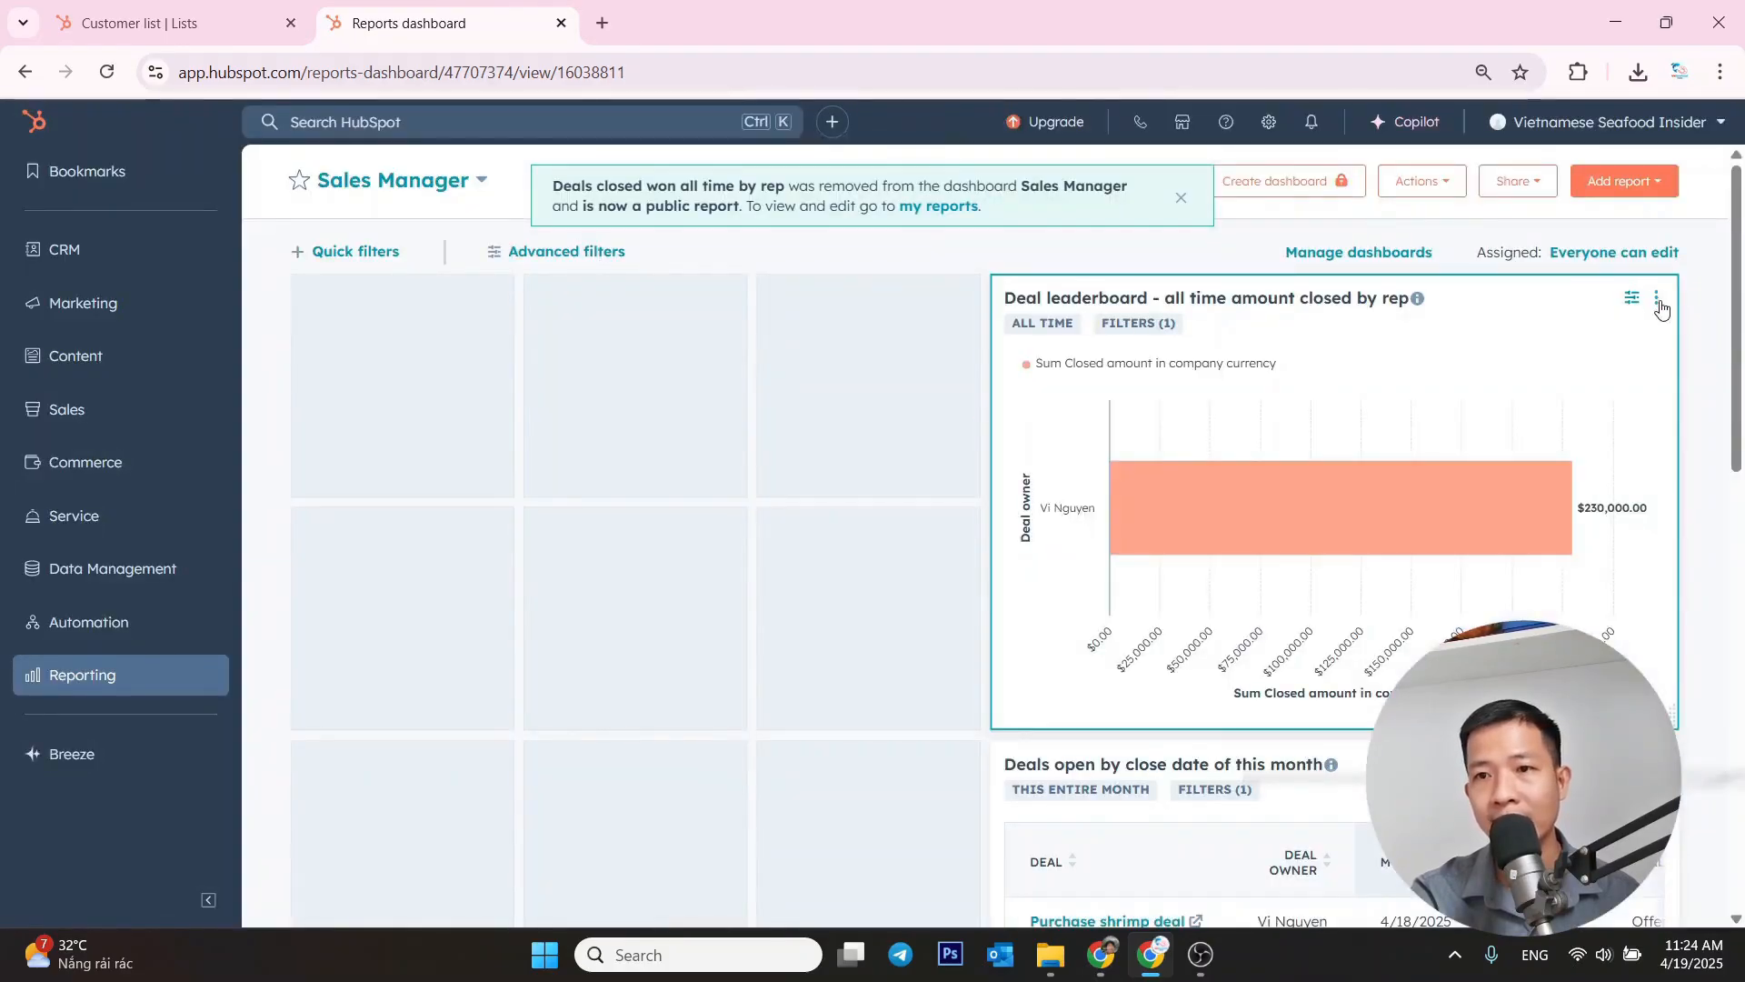
click(1657, 300)
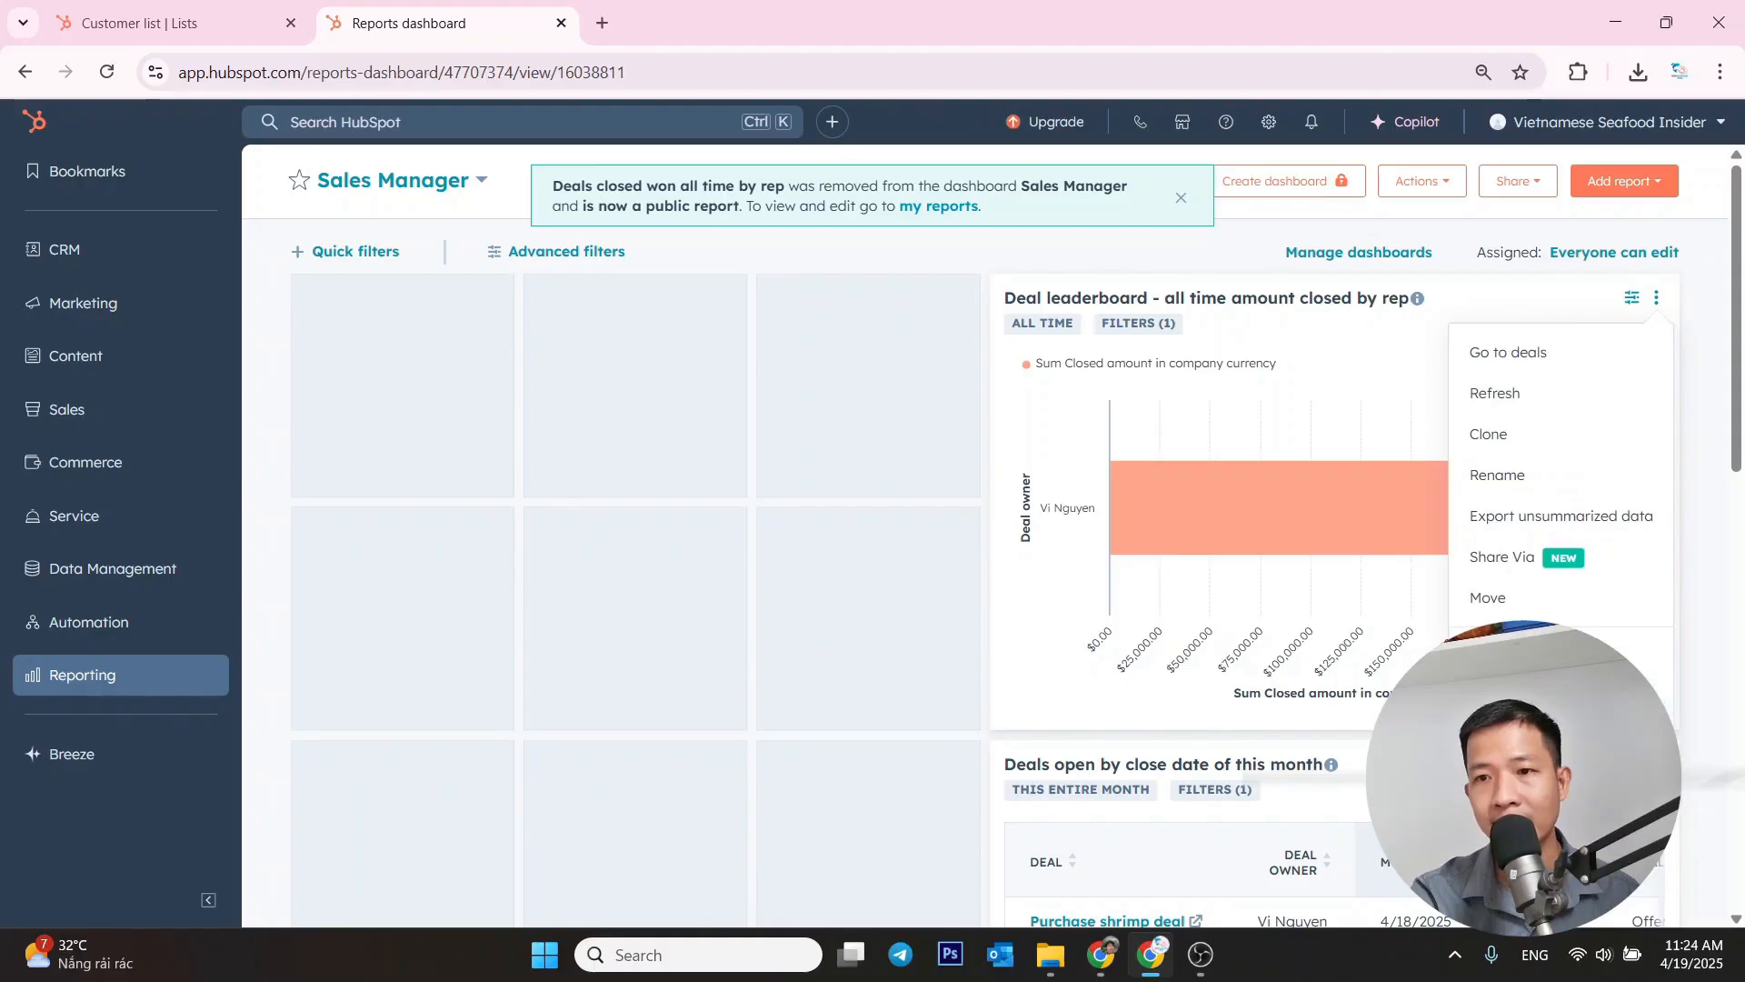
click(1529, 738)
click(755, 620)
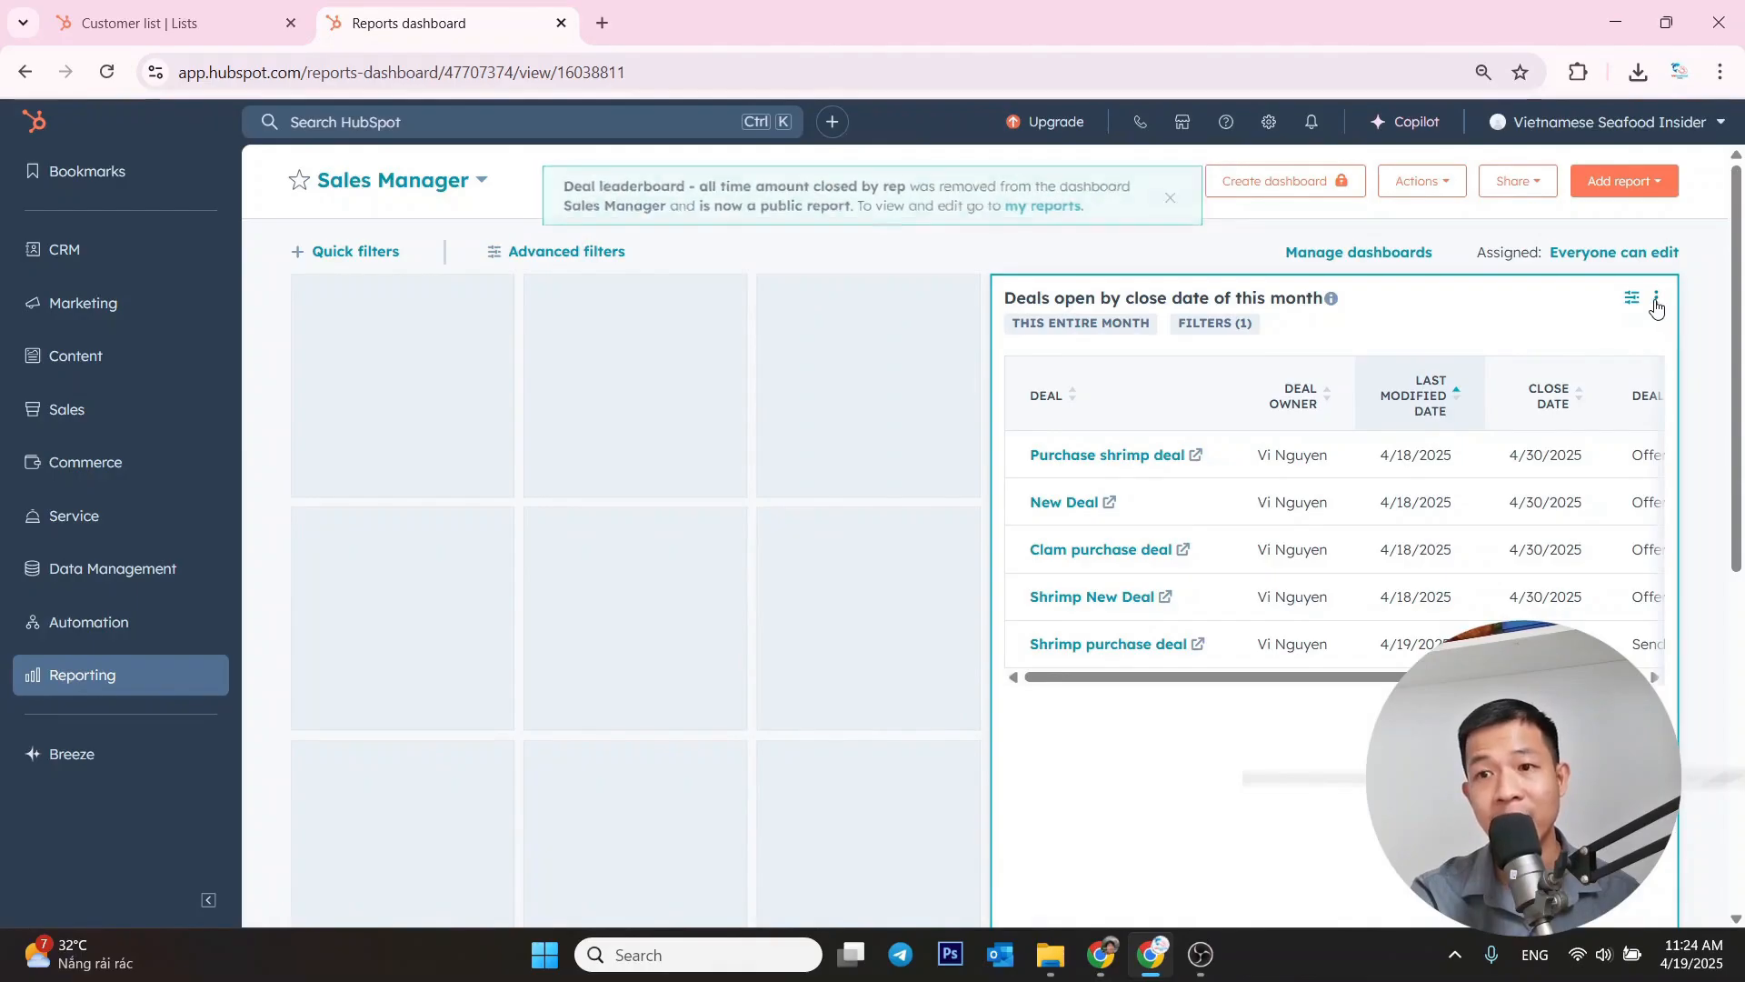
- Remove the "Deals open by close date of this month" report from the dashboard and dismiss the notification
click(1658, 303)
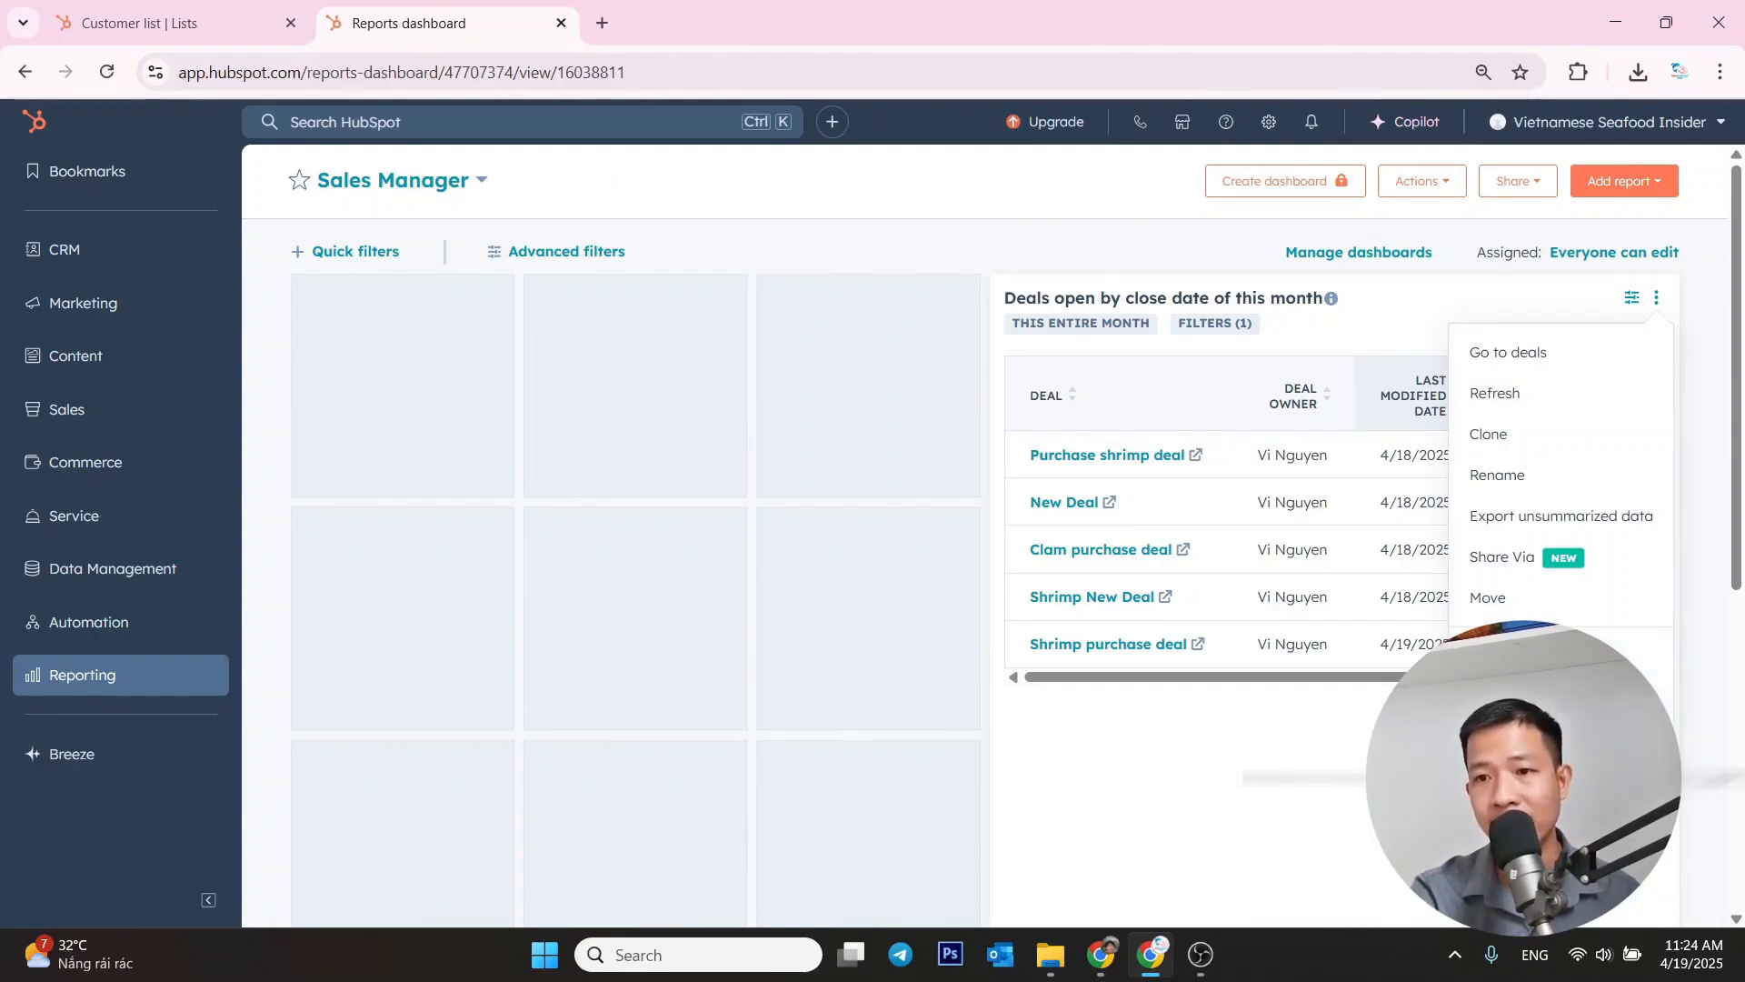
click(1536, 695)
click(735, 581)
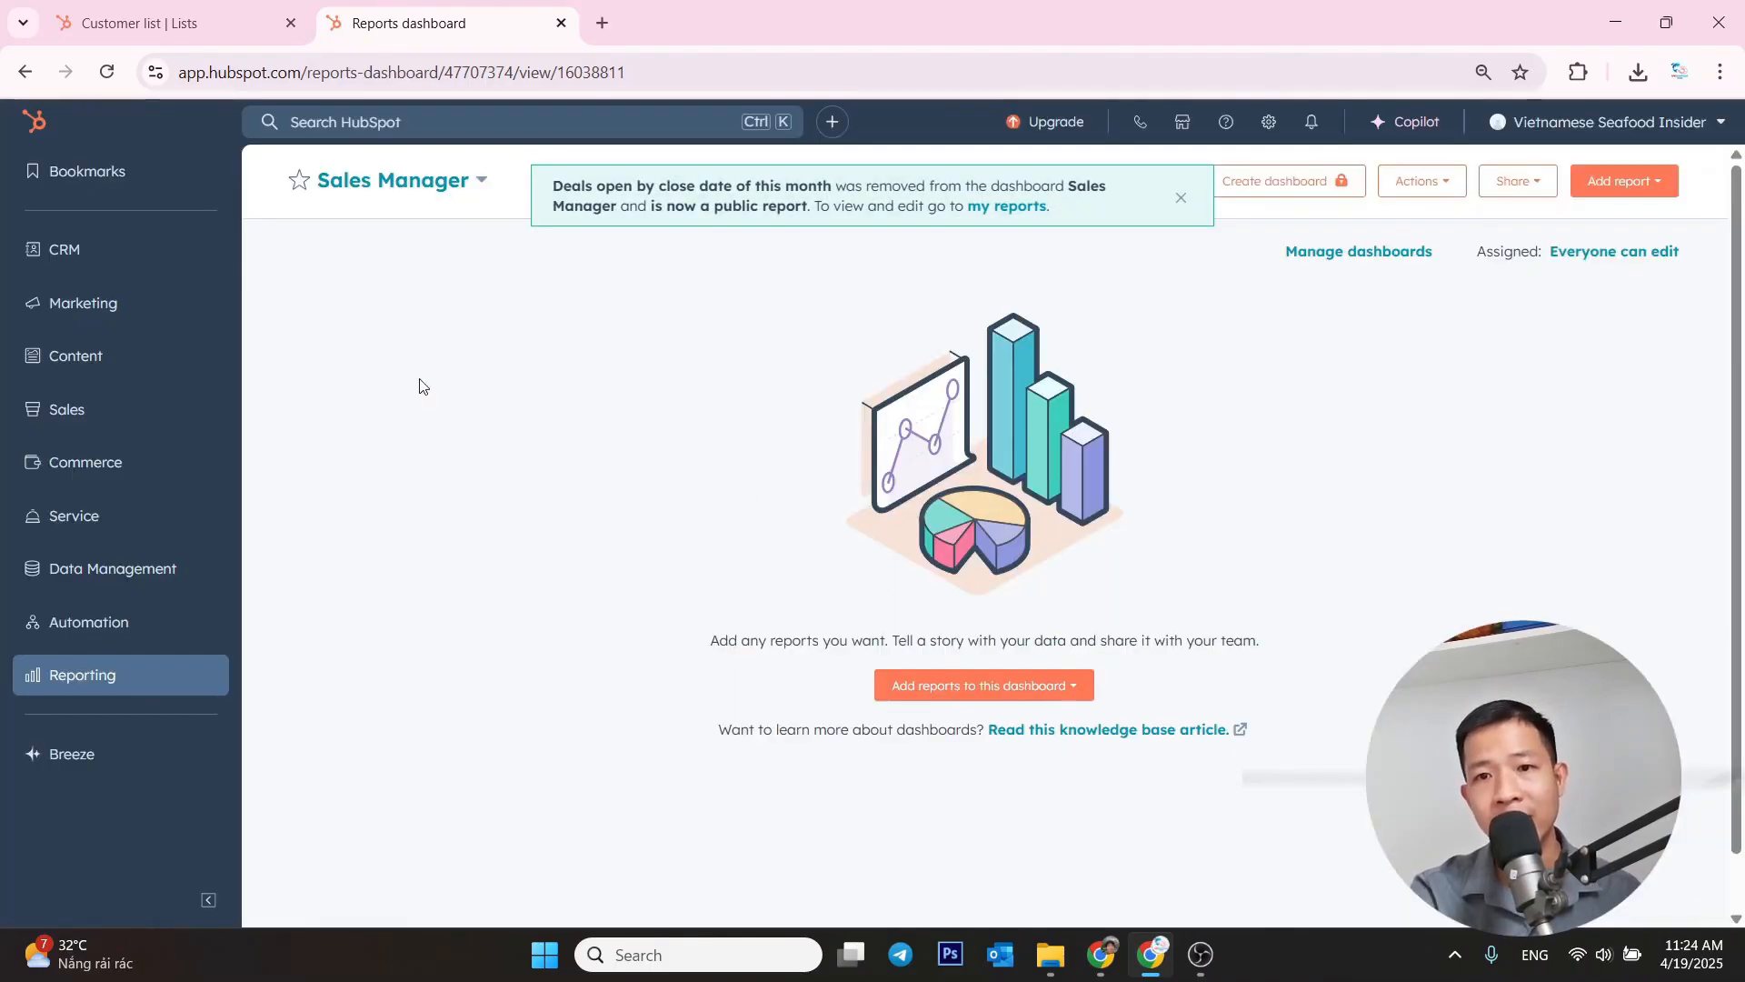
click(1180, 201)
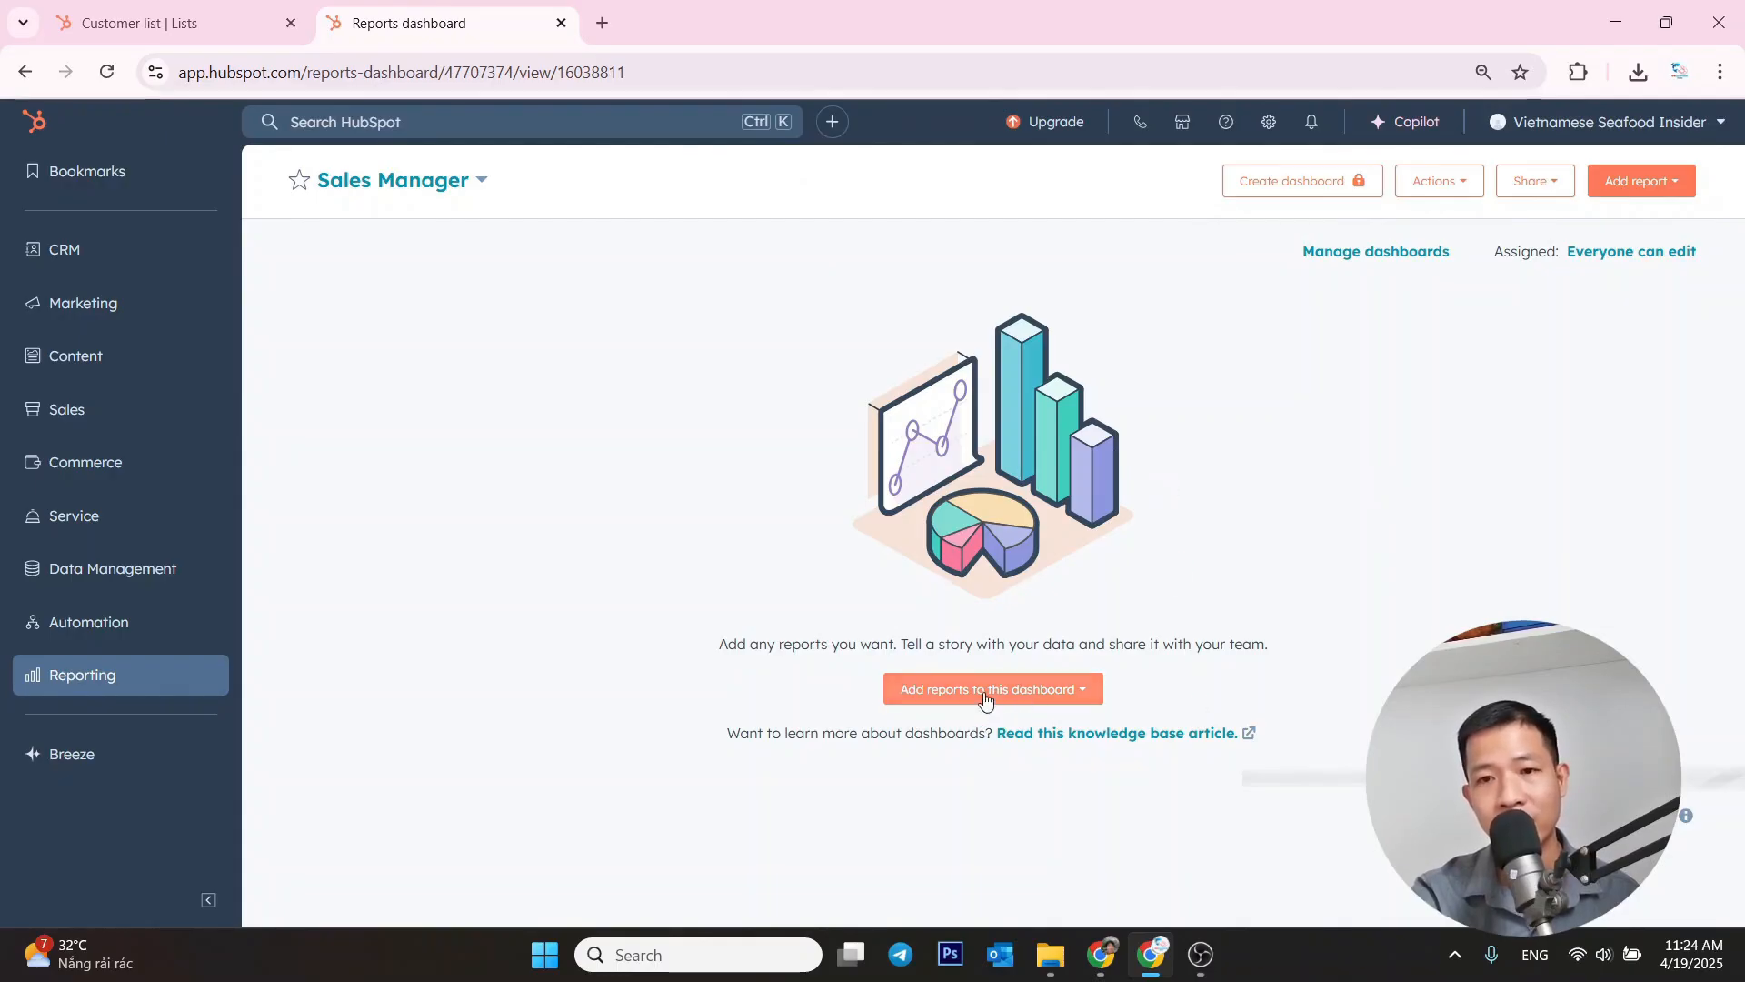
- Start creating a new report to add to the empty Sales Manager dashboard
click(945, 707)
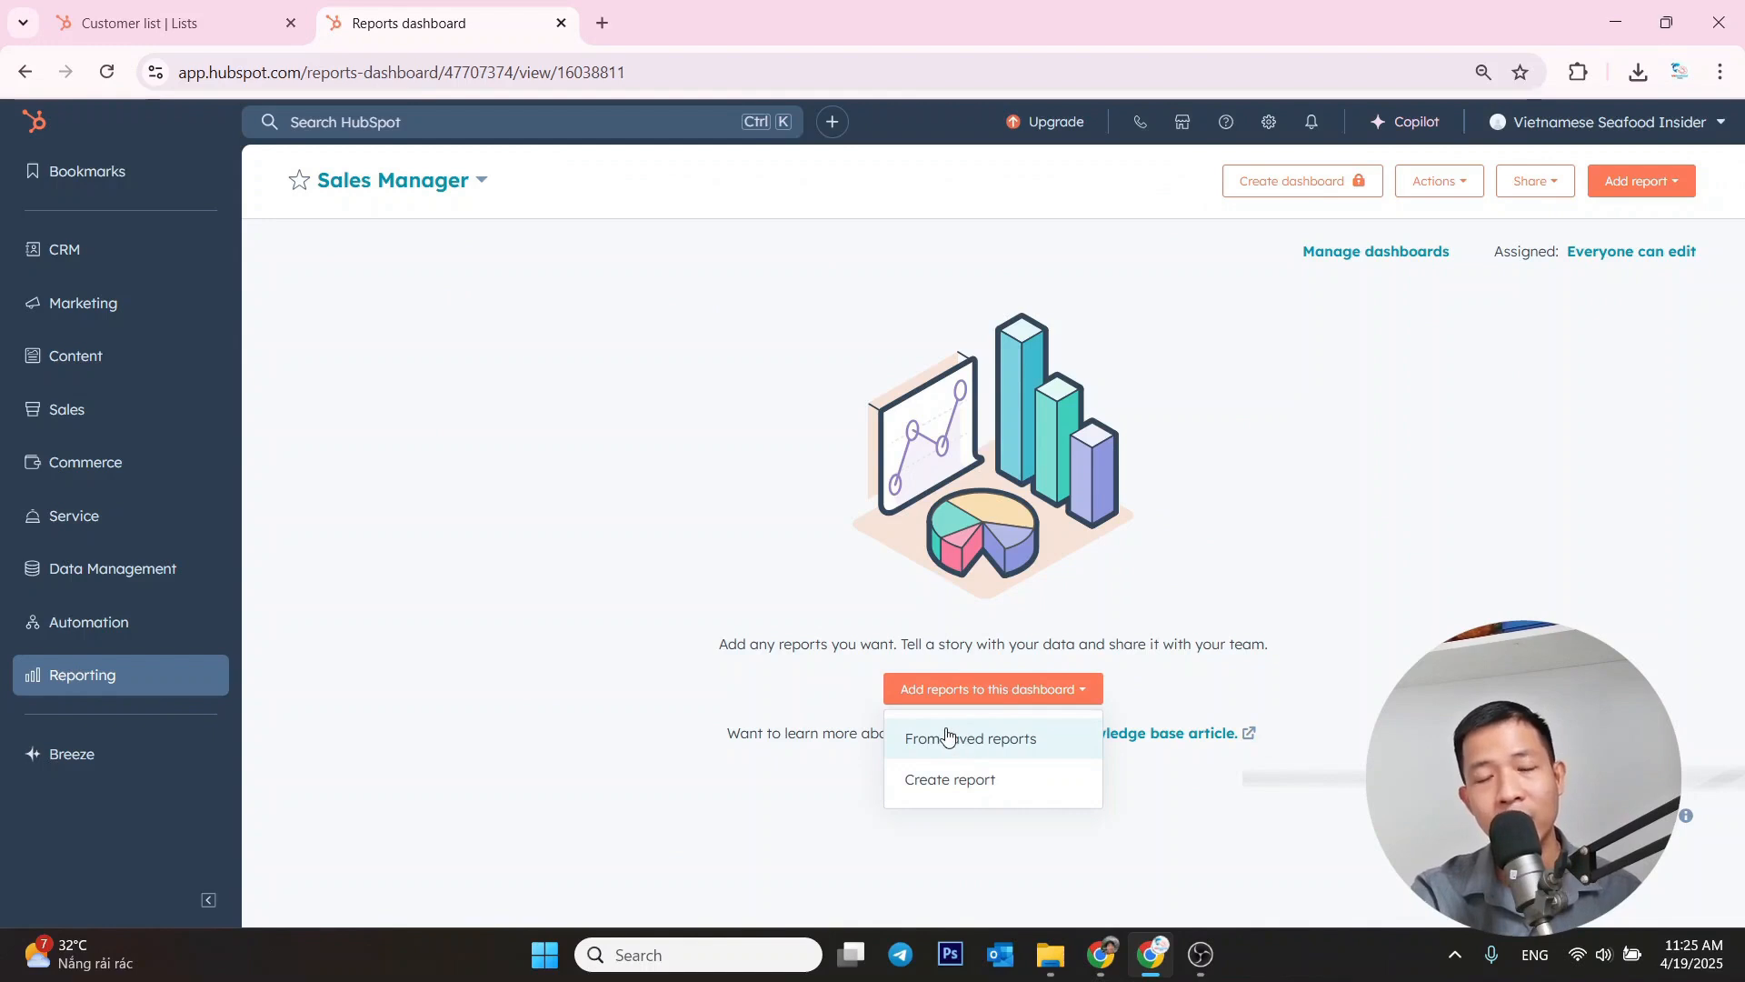
click(956, 797)
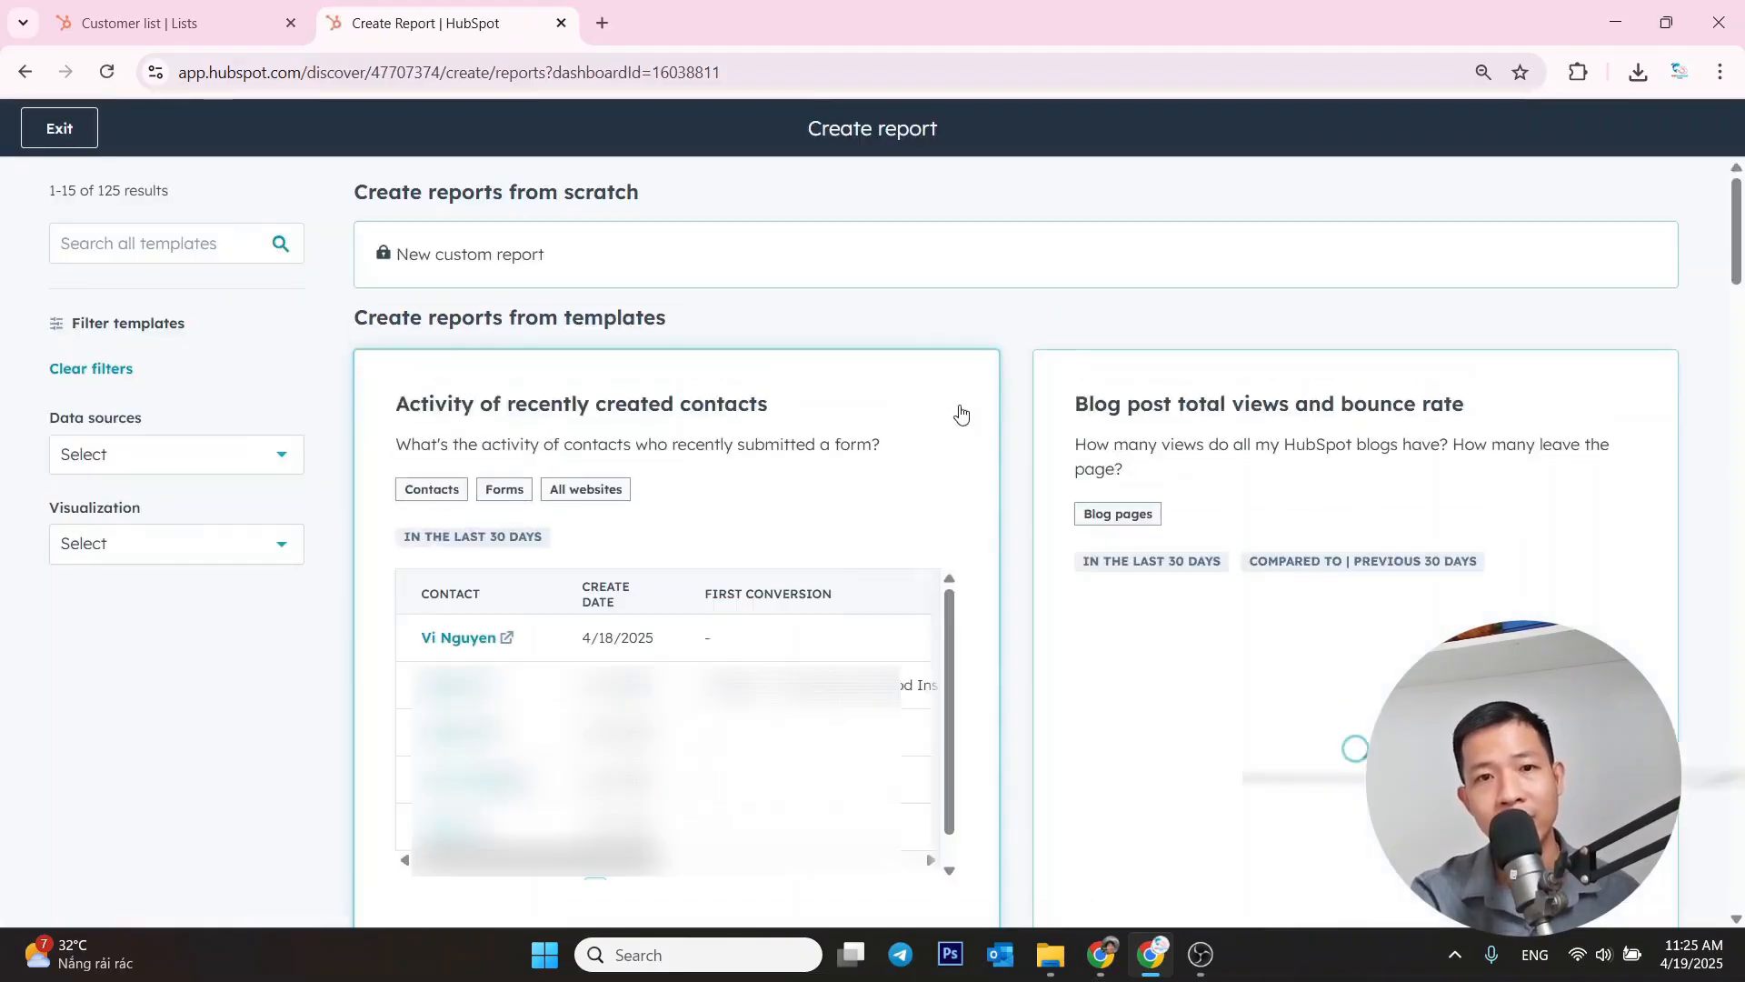
- Switch to the browser tab with the customer list and open Target_Dashboard there to view its reports as a reference
click(148, 16)
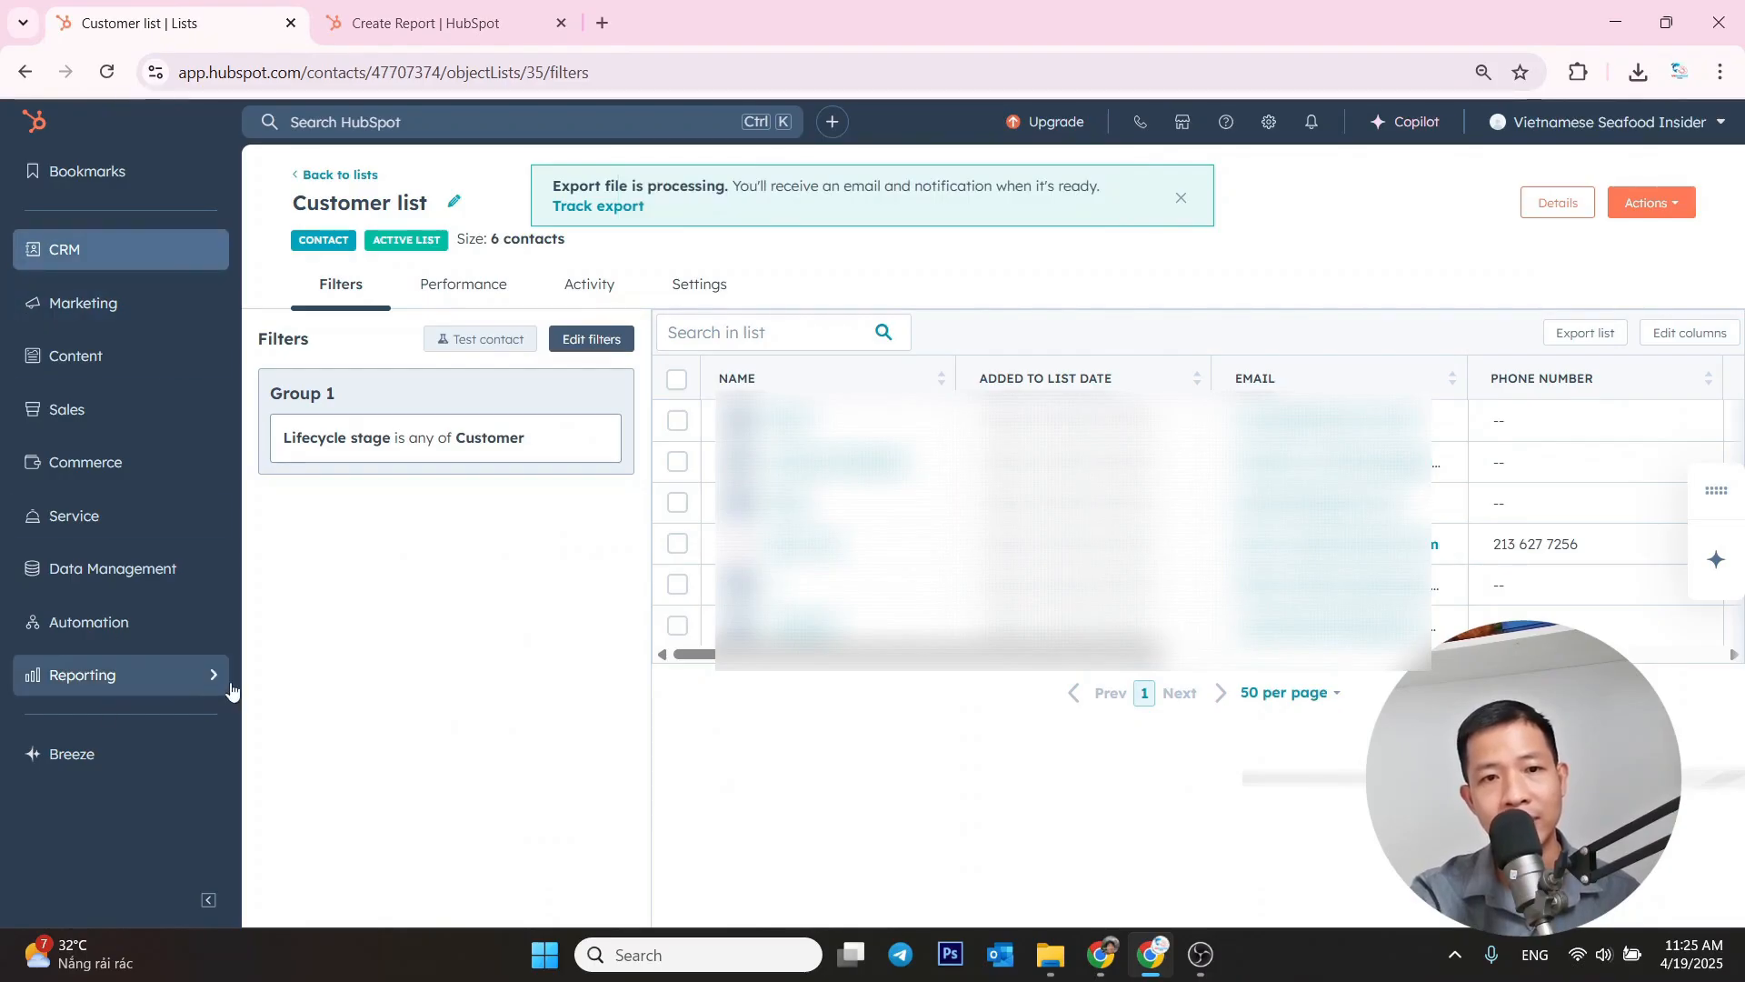
mouse_move(221, 689)
click(338, 687)
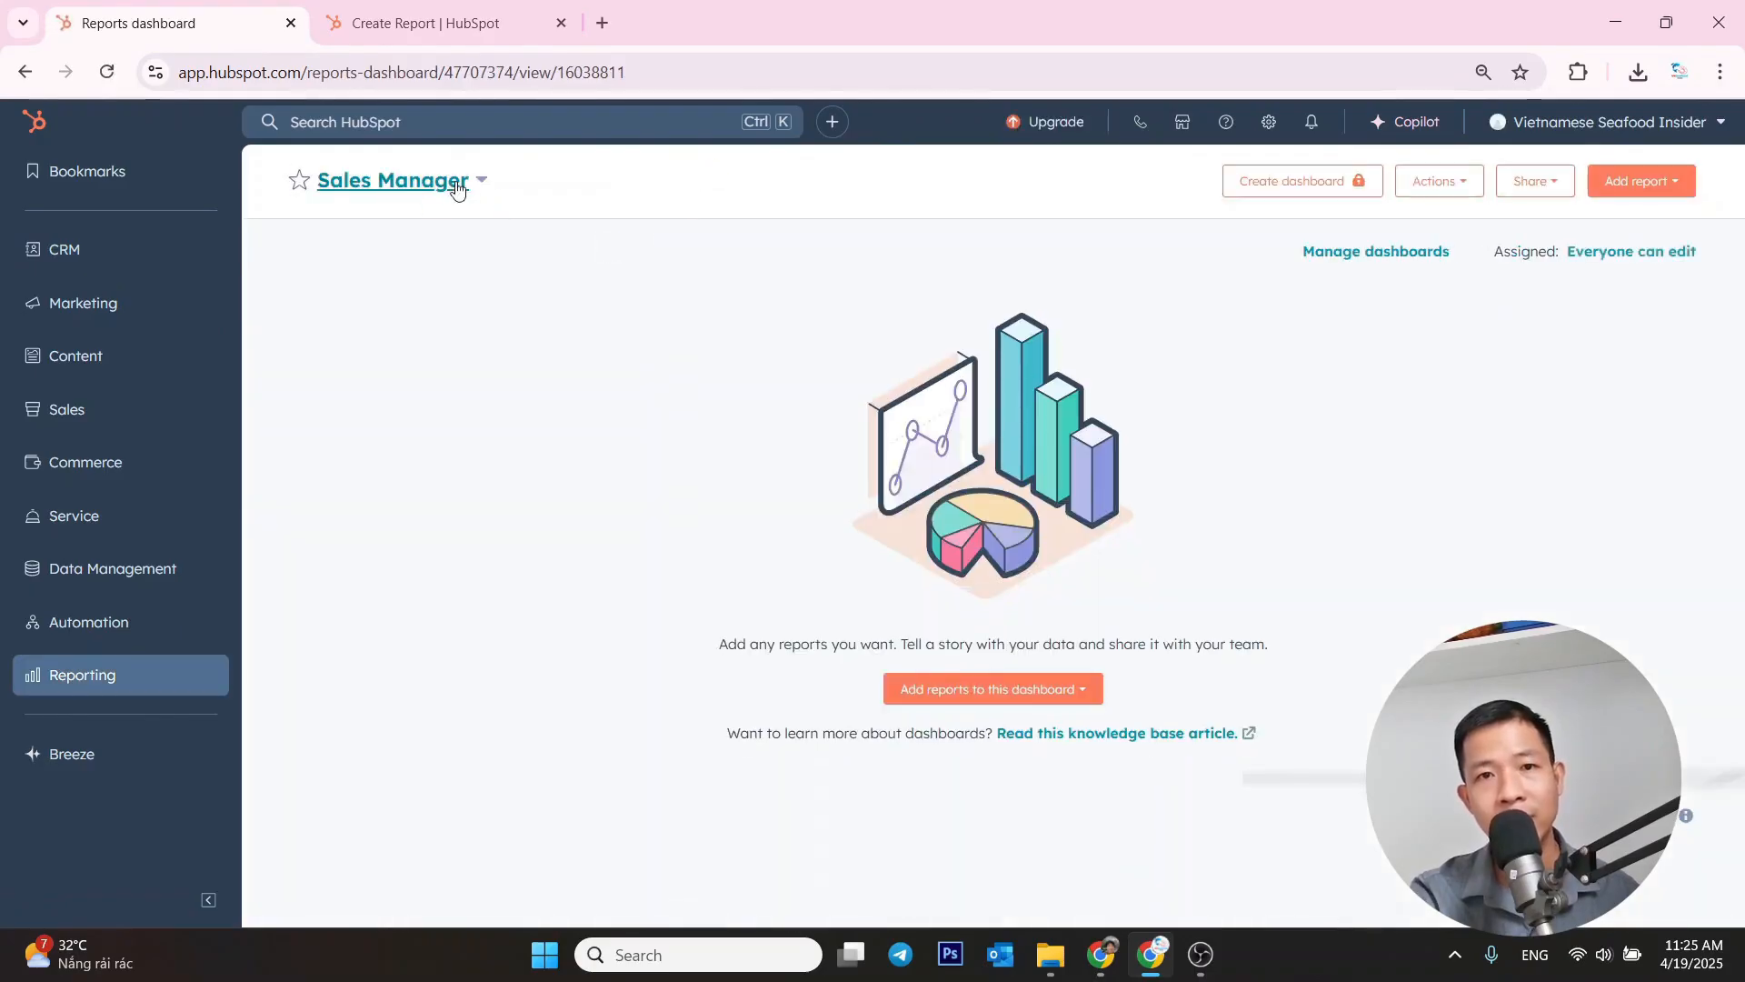
click(476, 186)
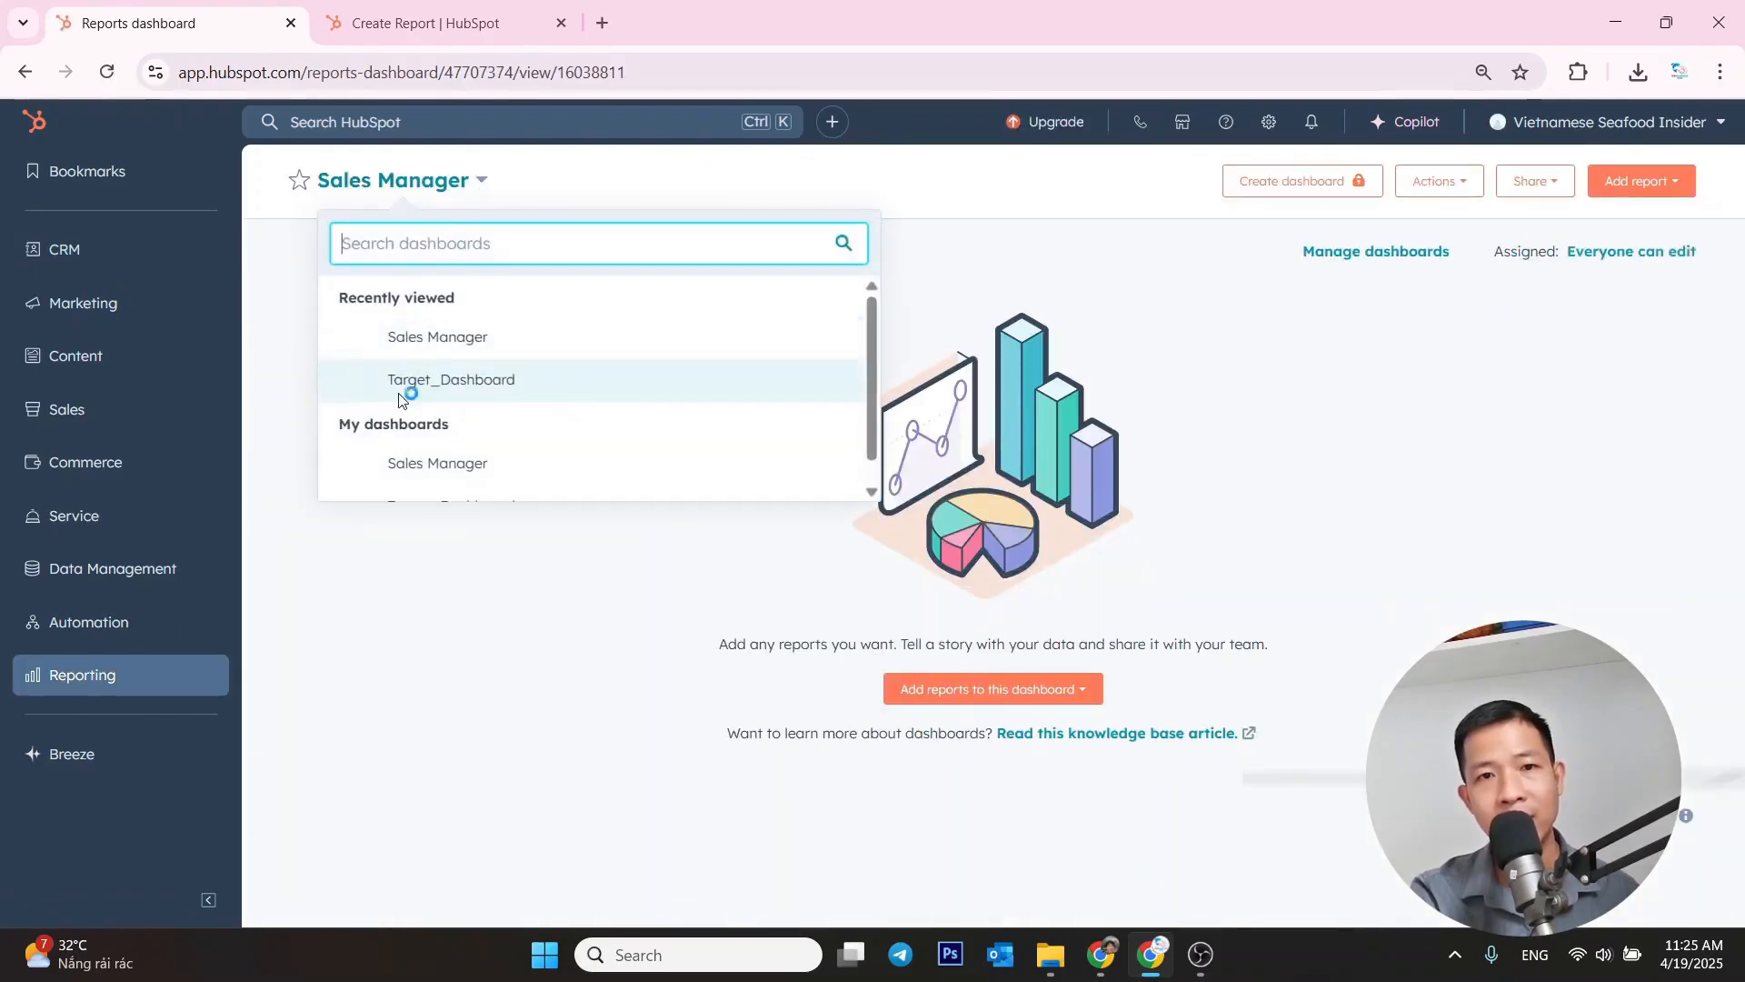
click(471, 383)
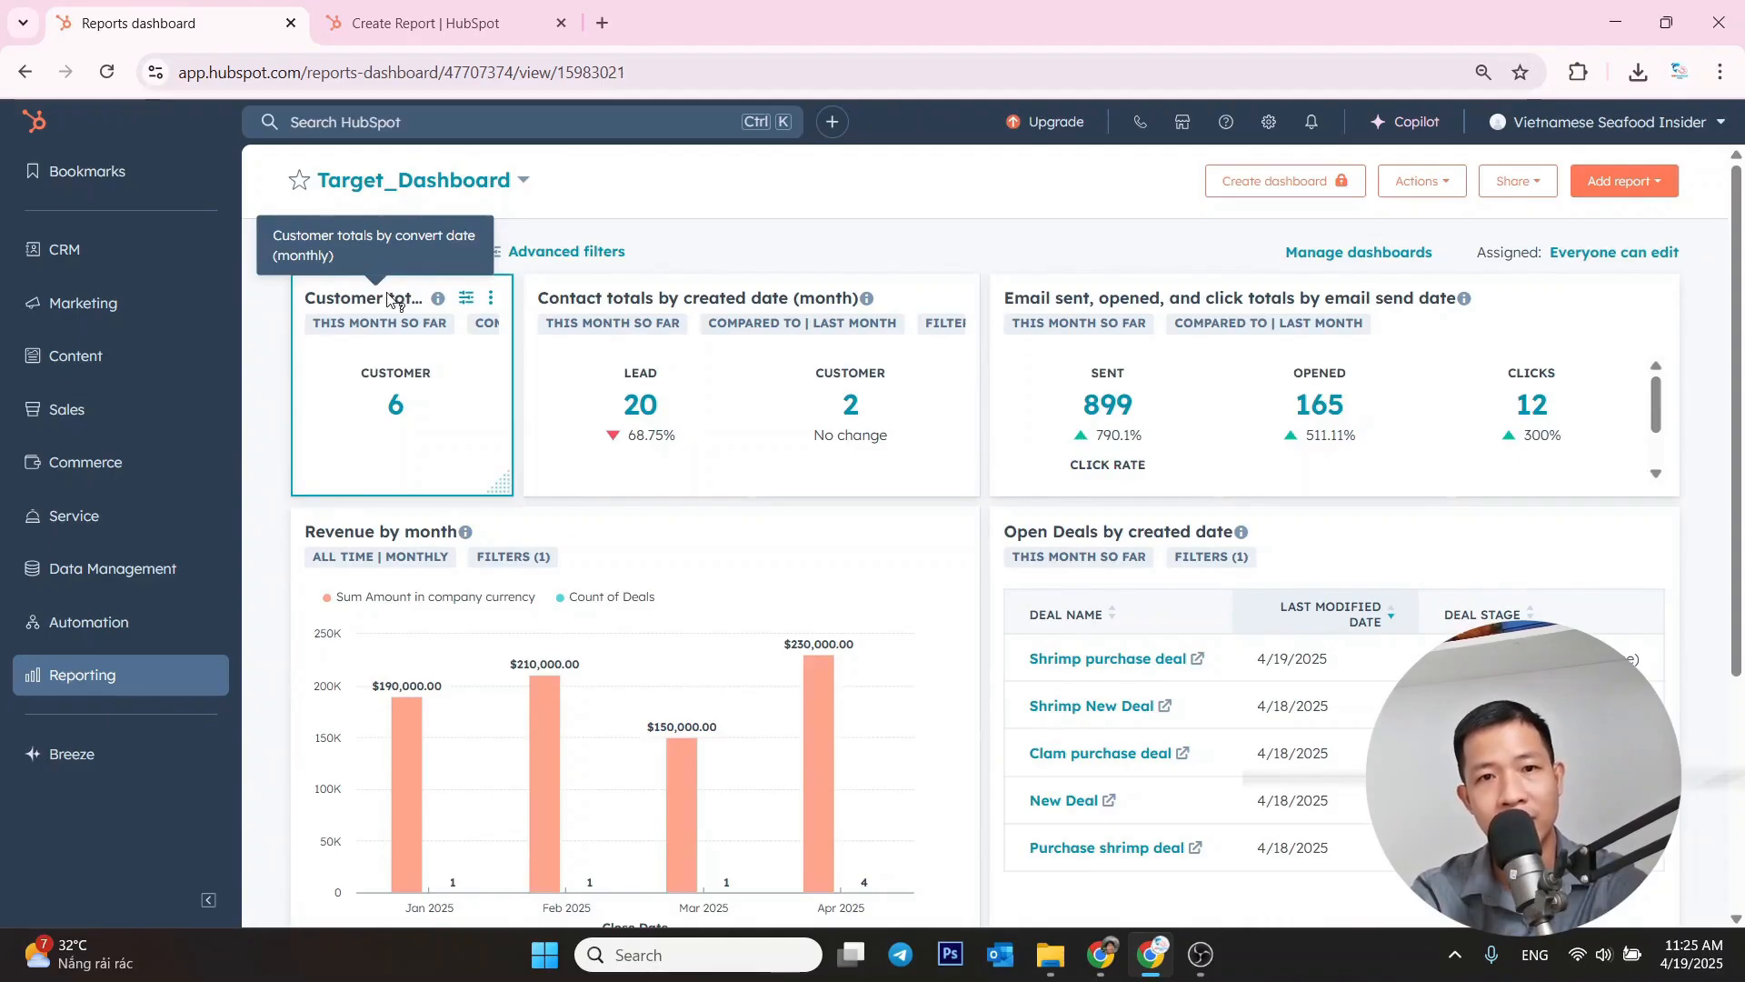
- Return to report creation, search the templates for "contact totall" and open the "Contact totals with time comparison" template
click(459, 22)
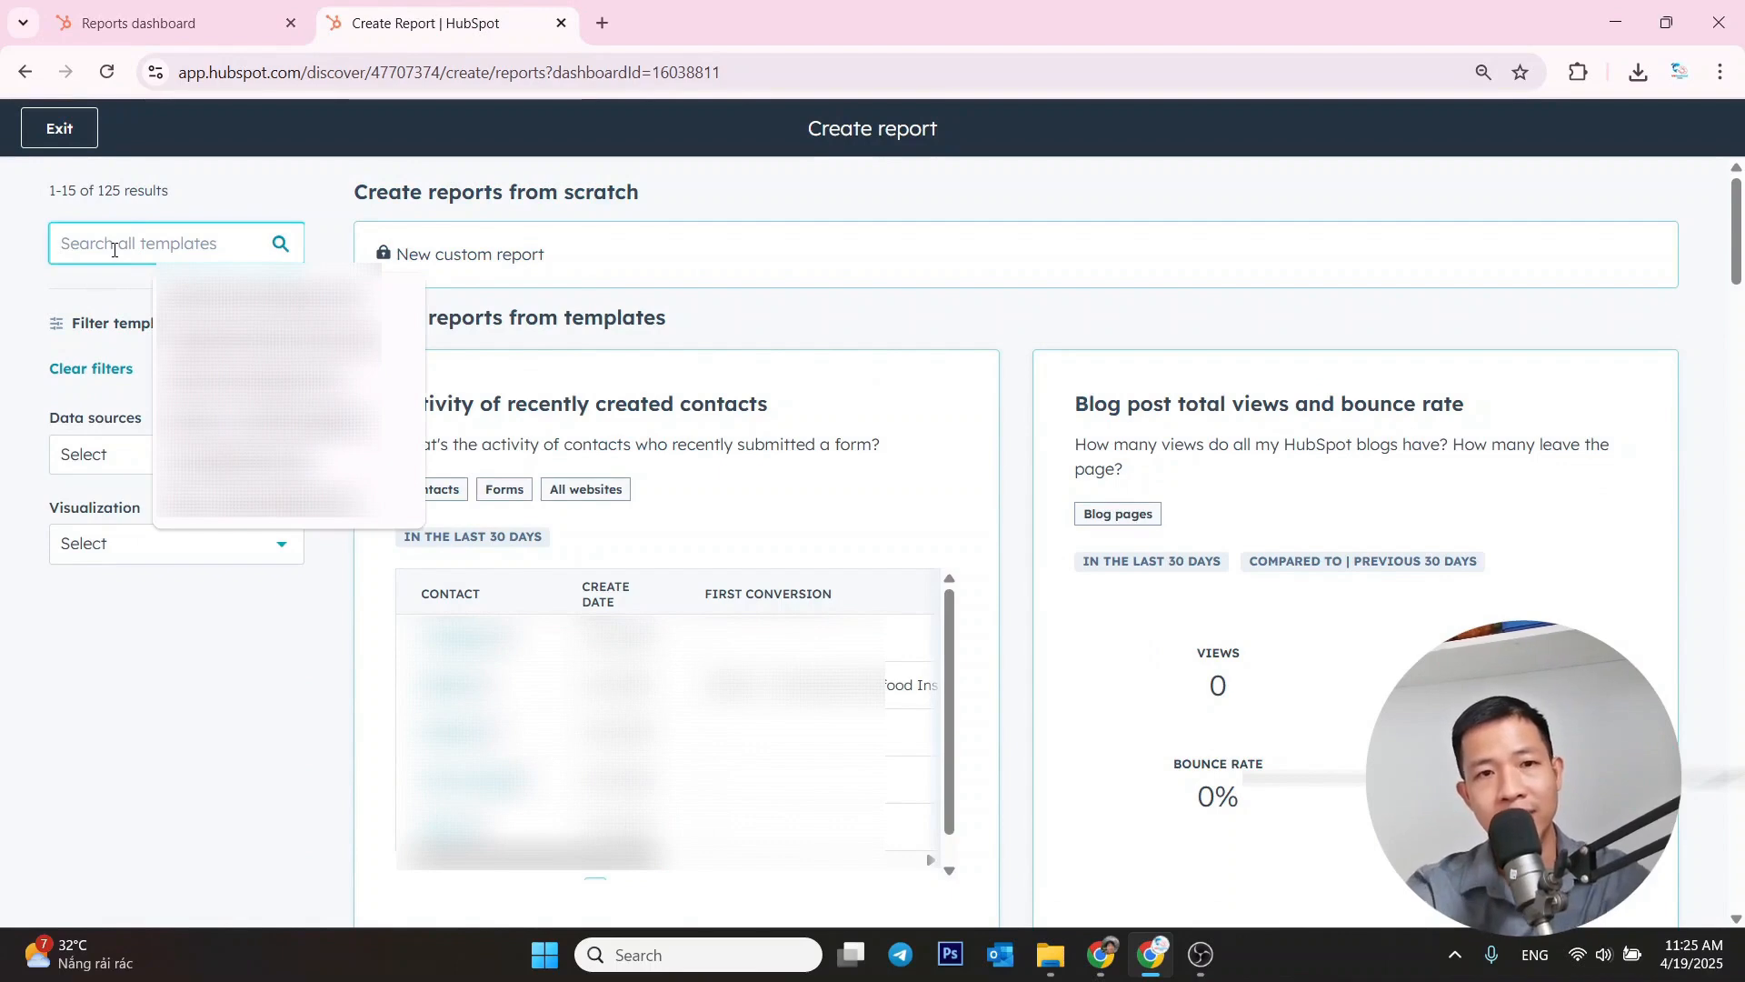
text(contac)
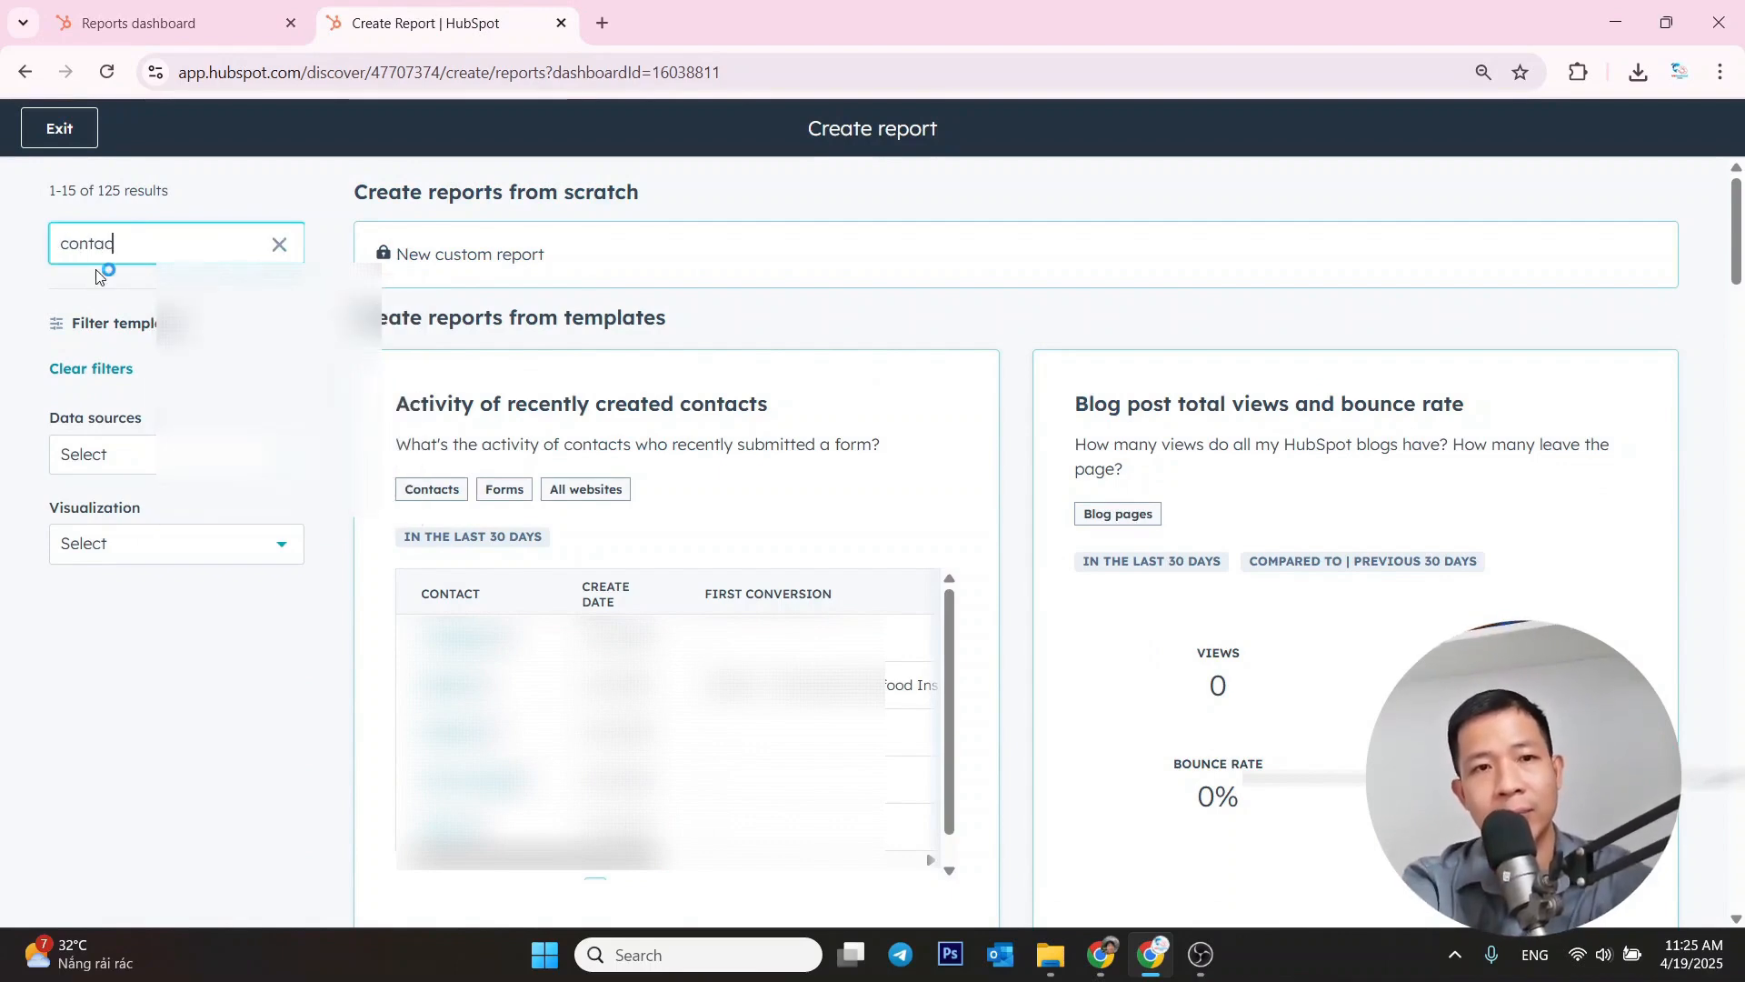
text(t totall)
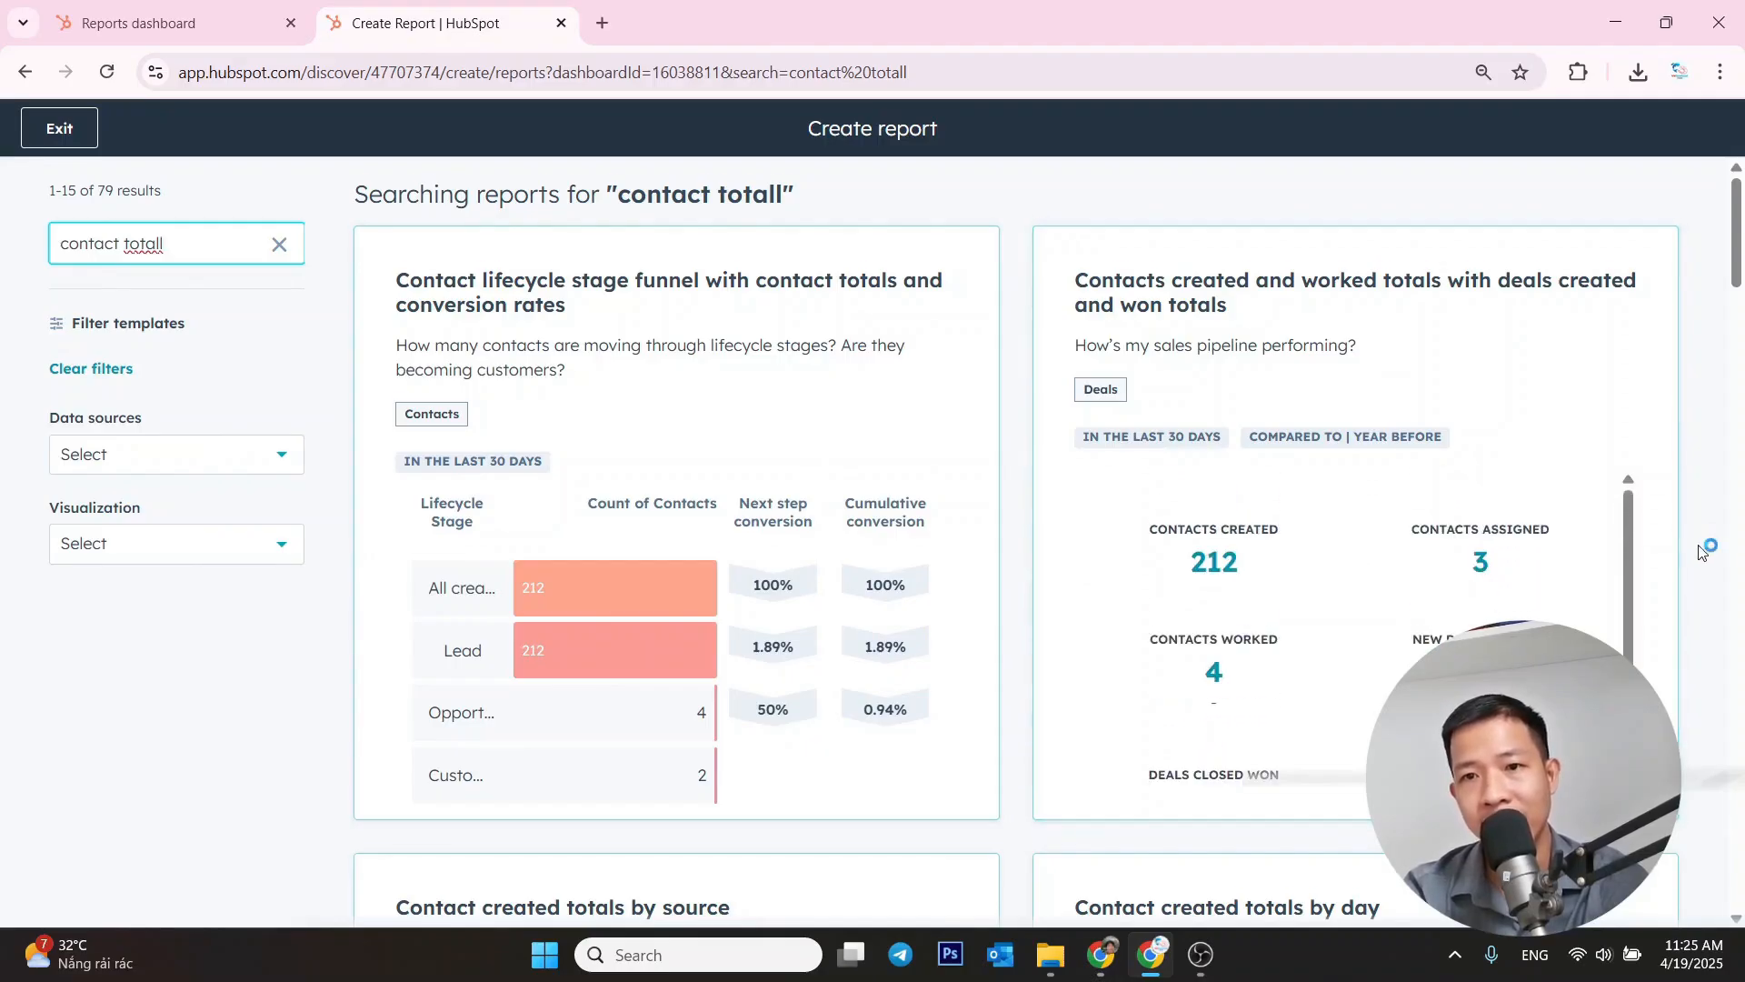
scroll(1703, 551, down, 6)
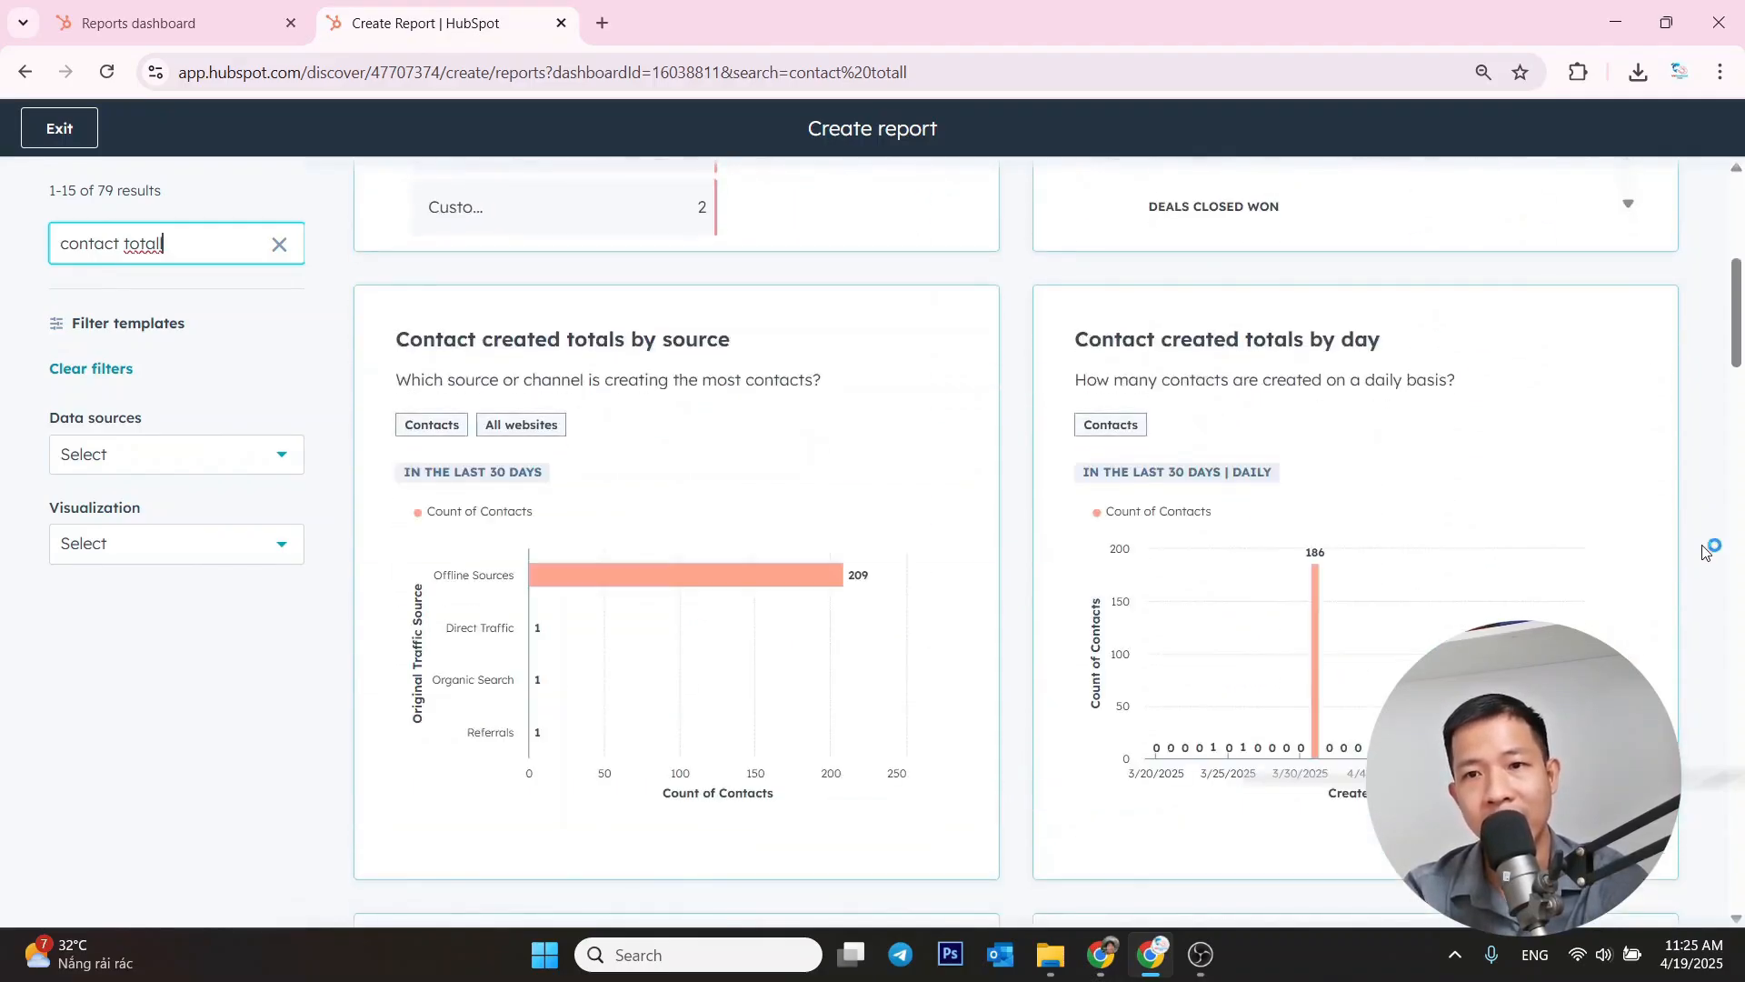
scroll(1705, 551, up, 6)
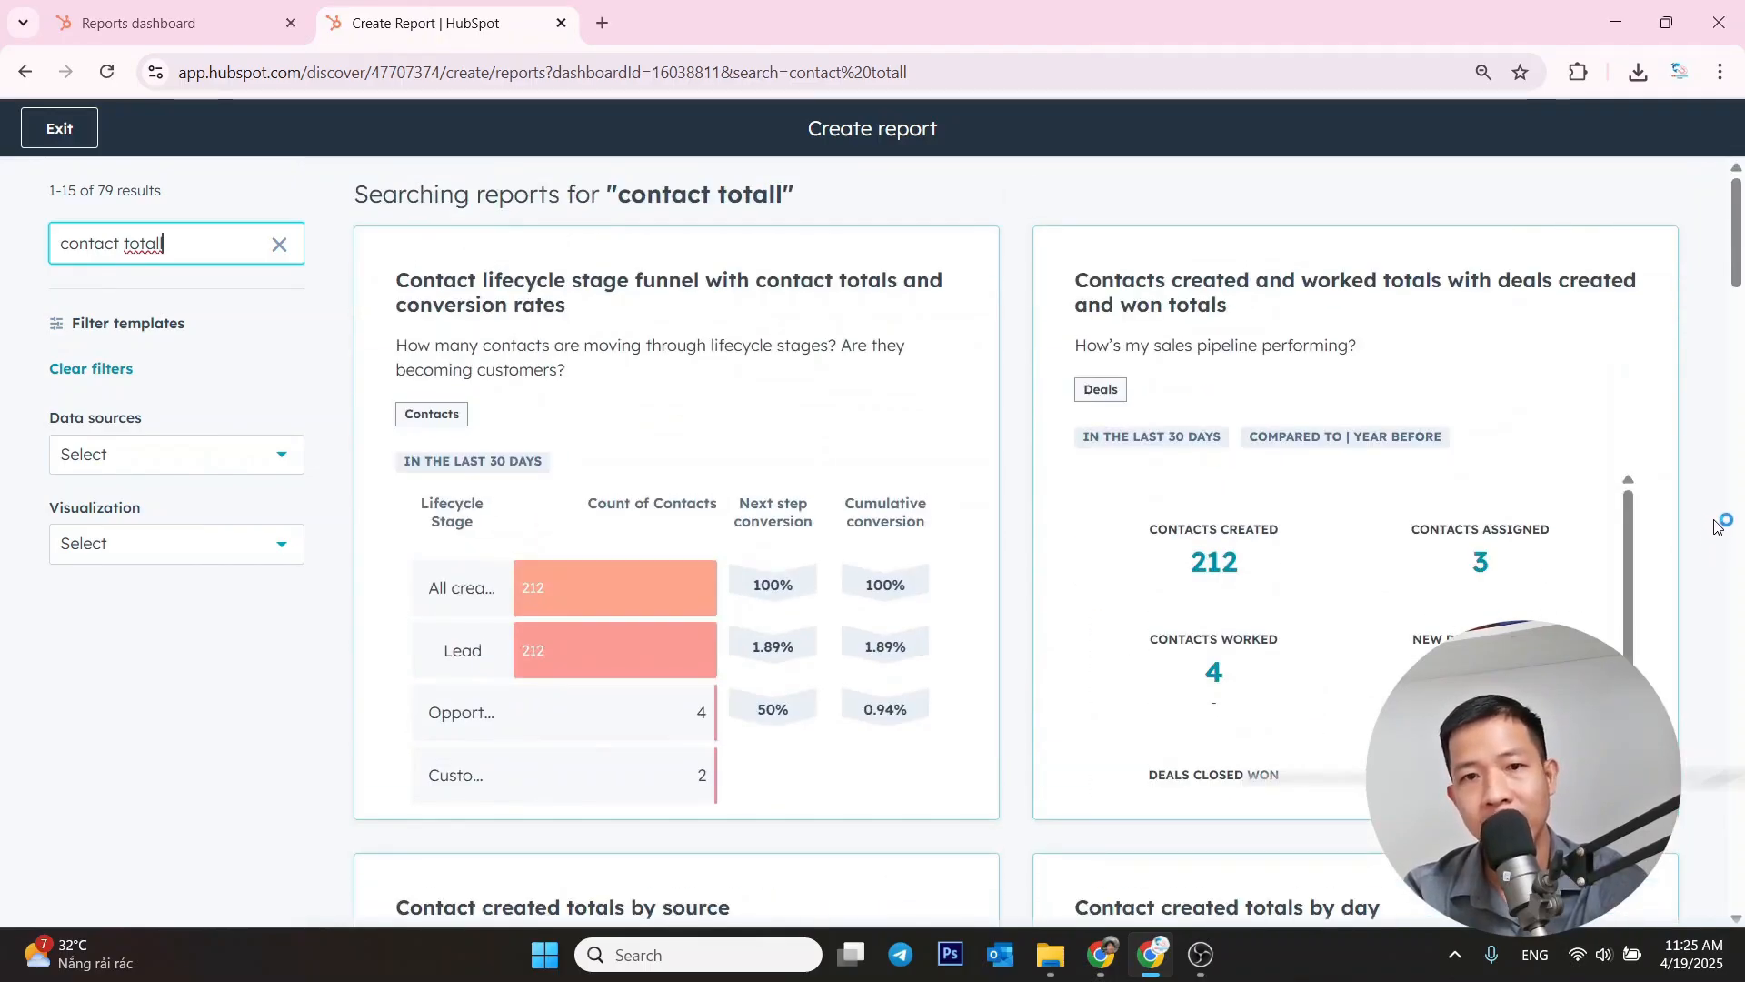
scroll(1718, 511, down, 5)
scroll(1717, 511, up, 3)
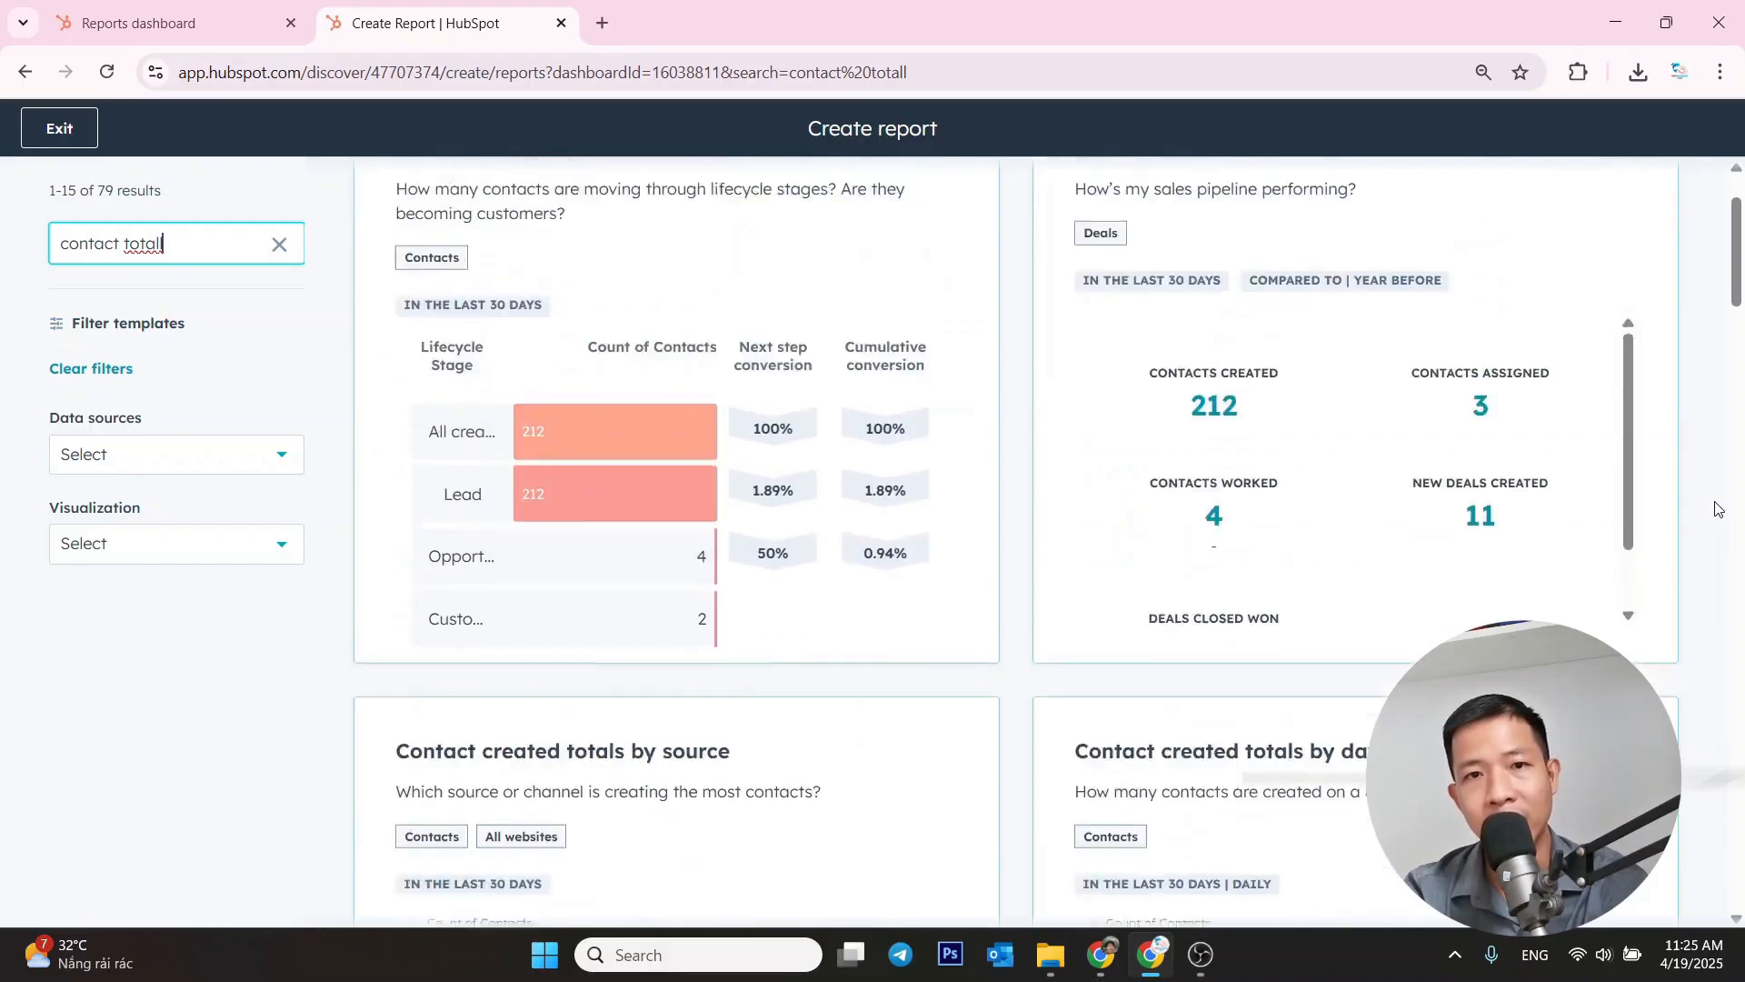
scroll(1717, 511, down, 7)
scroll(1717, 510, down, 4)
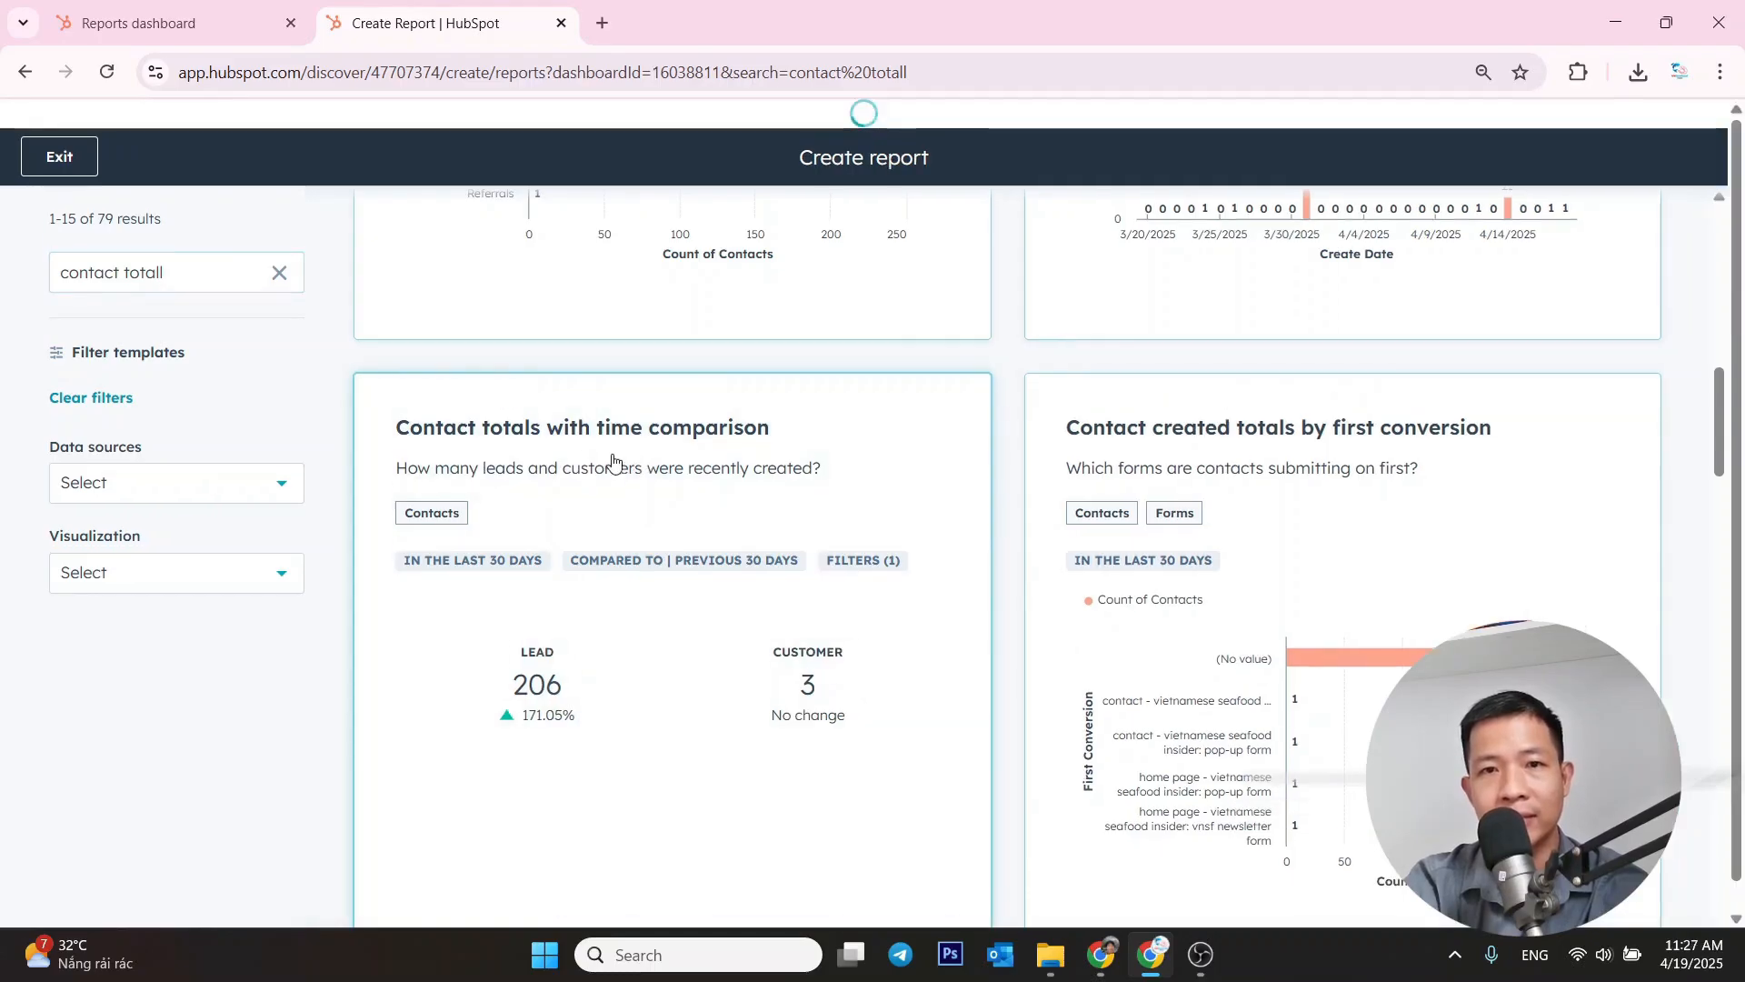
click(612, 459)
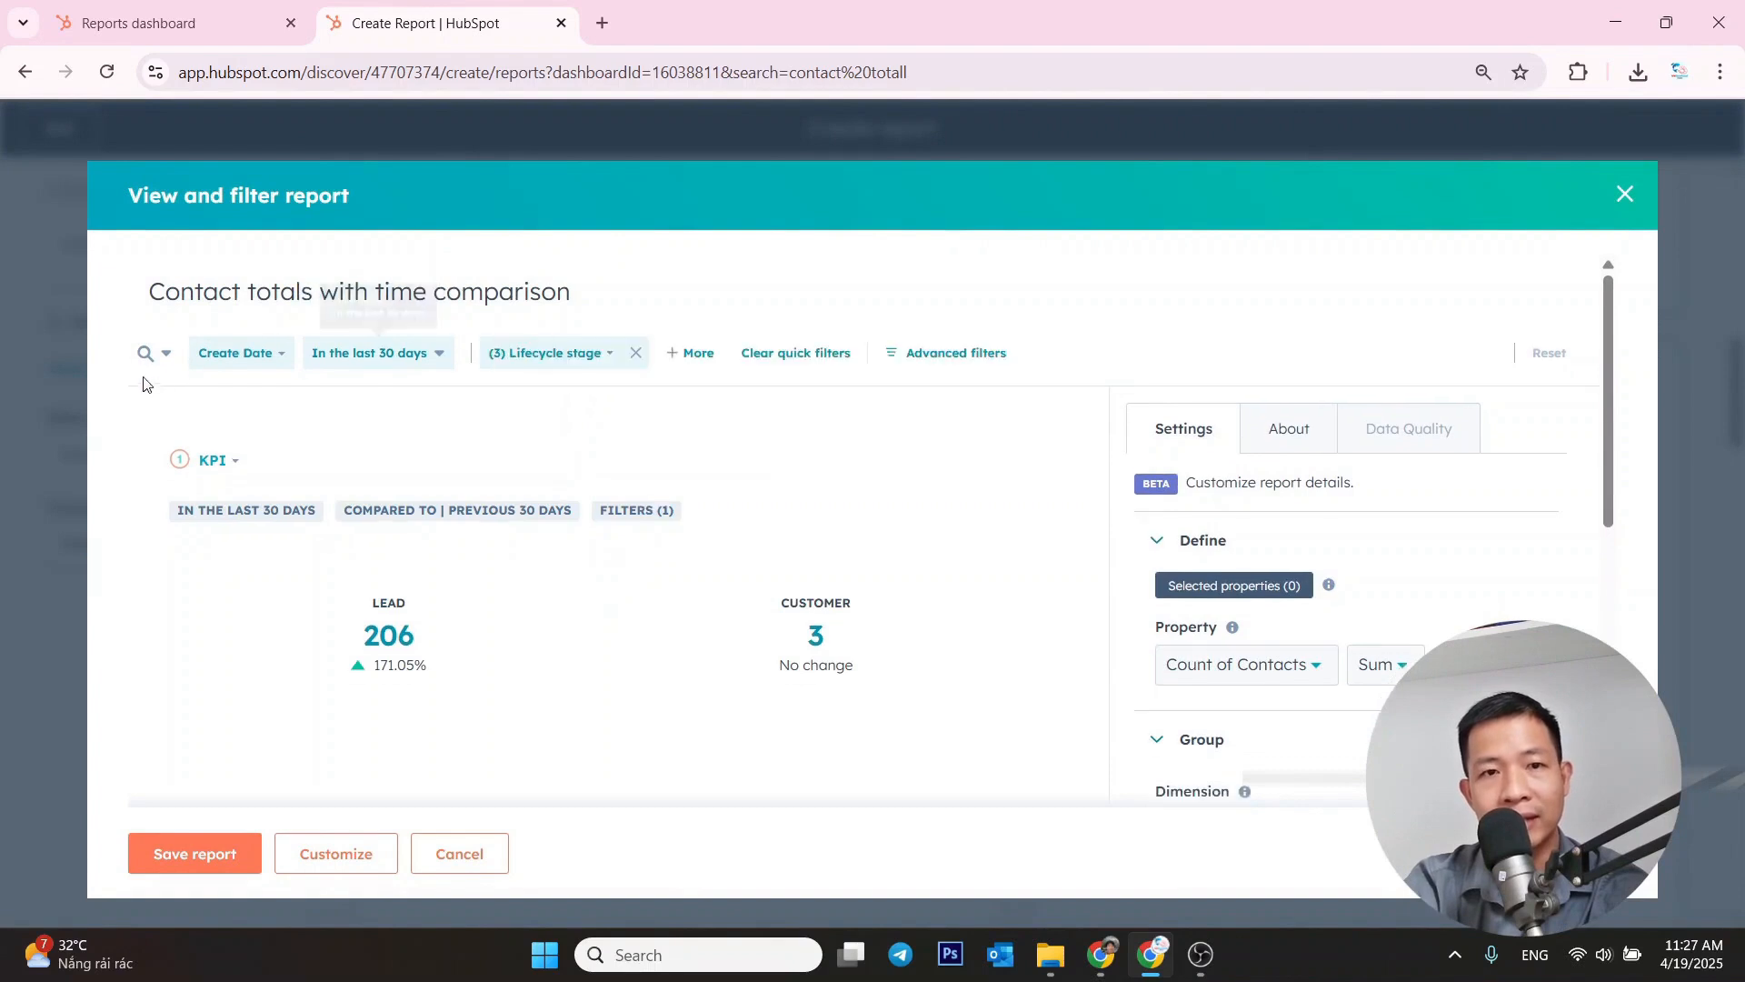
click(249, 362)
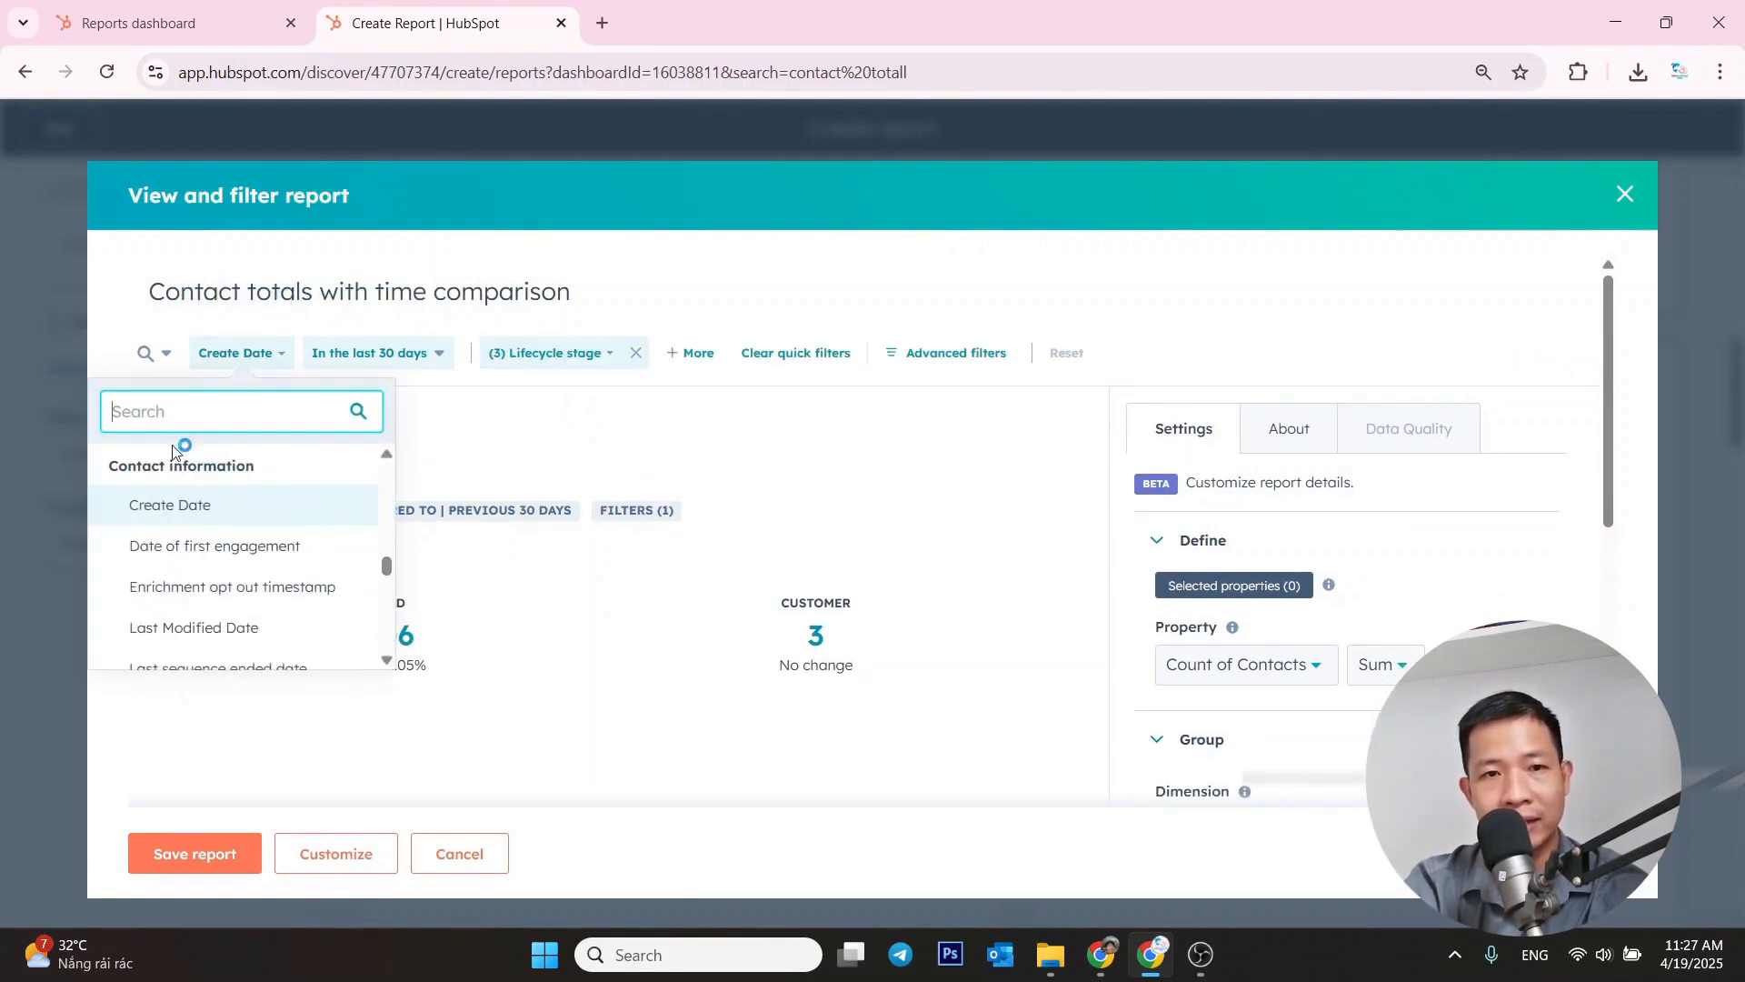
text(co)
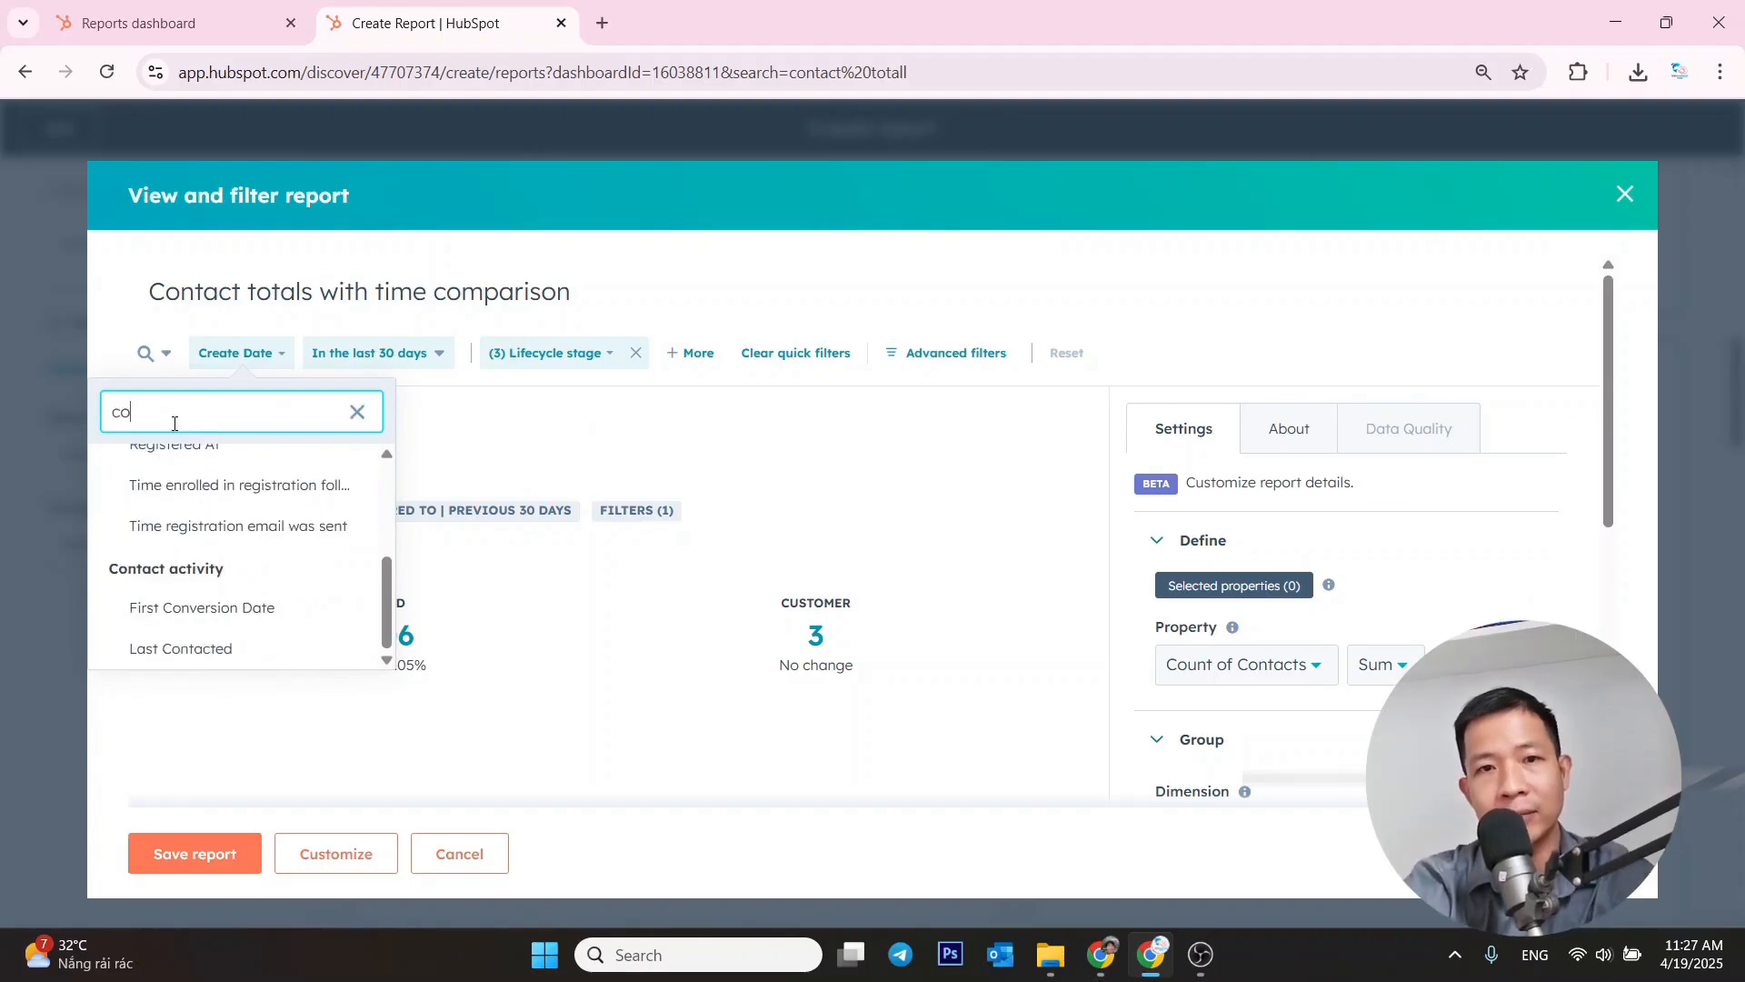
text(nver)
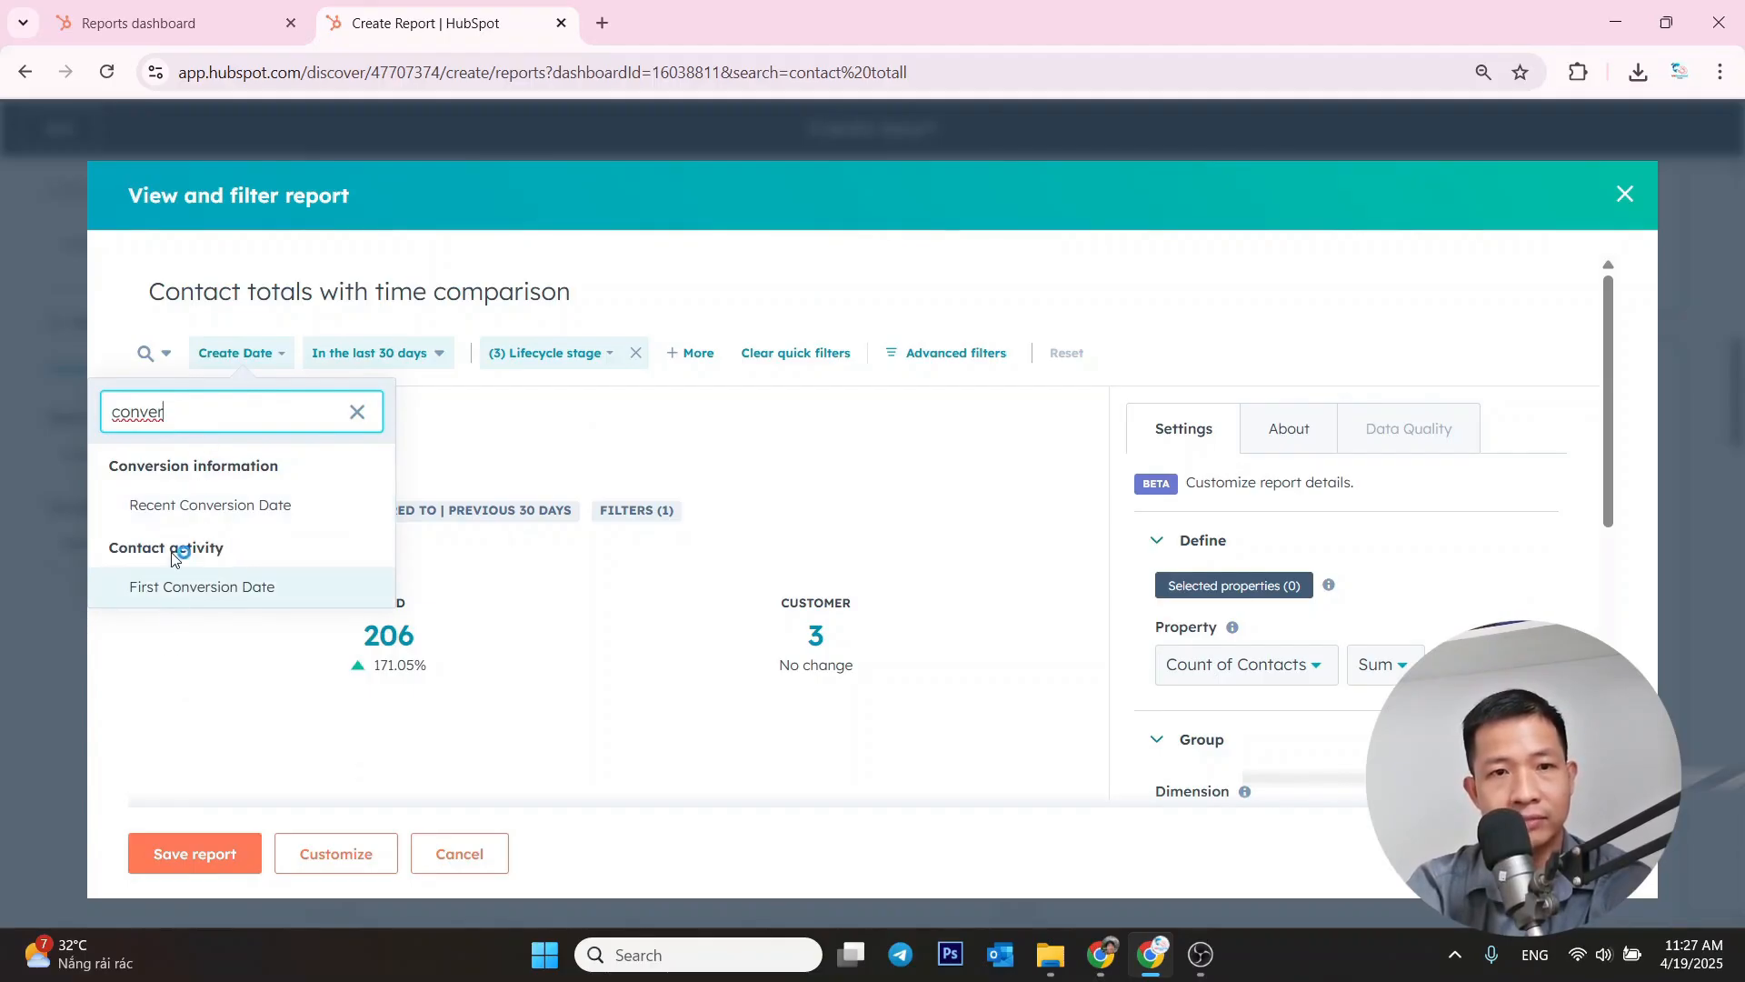
key(BackSpace)
key(BackSpace)
key(BackSpace)
key(BackSpace)
key(BackSpace)
key(BackSpace)
text(date)
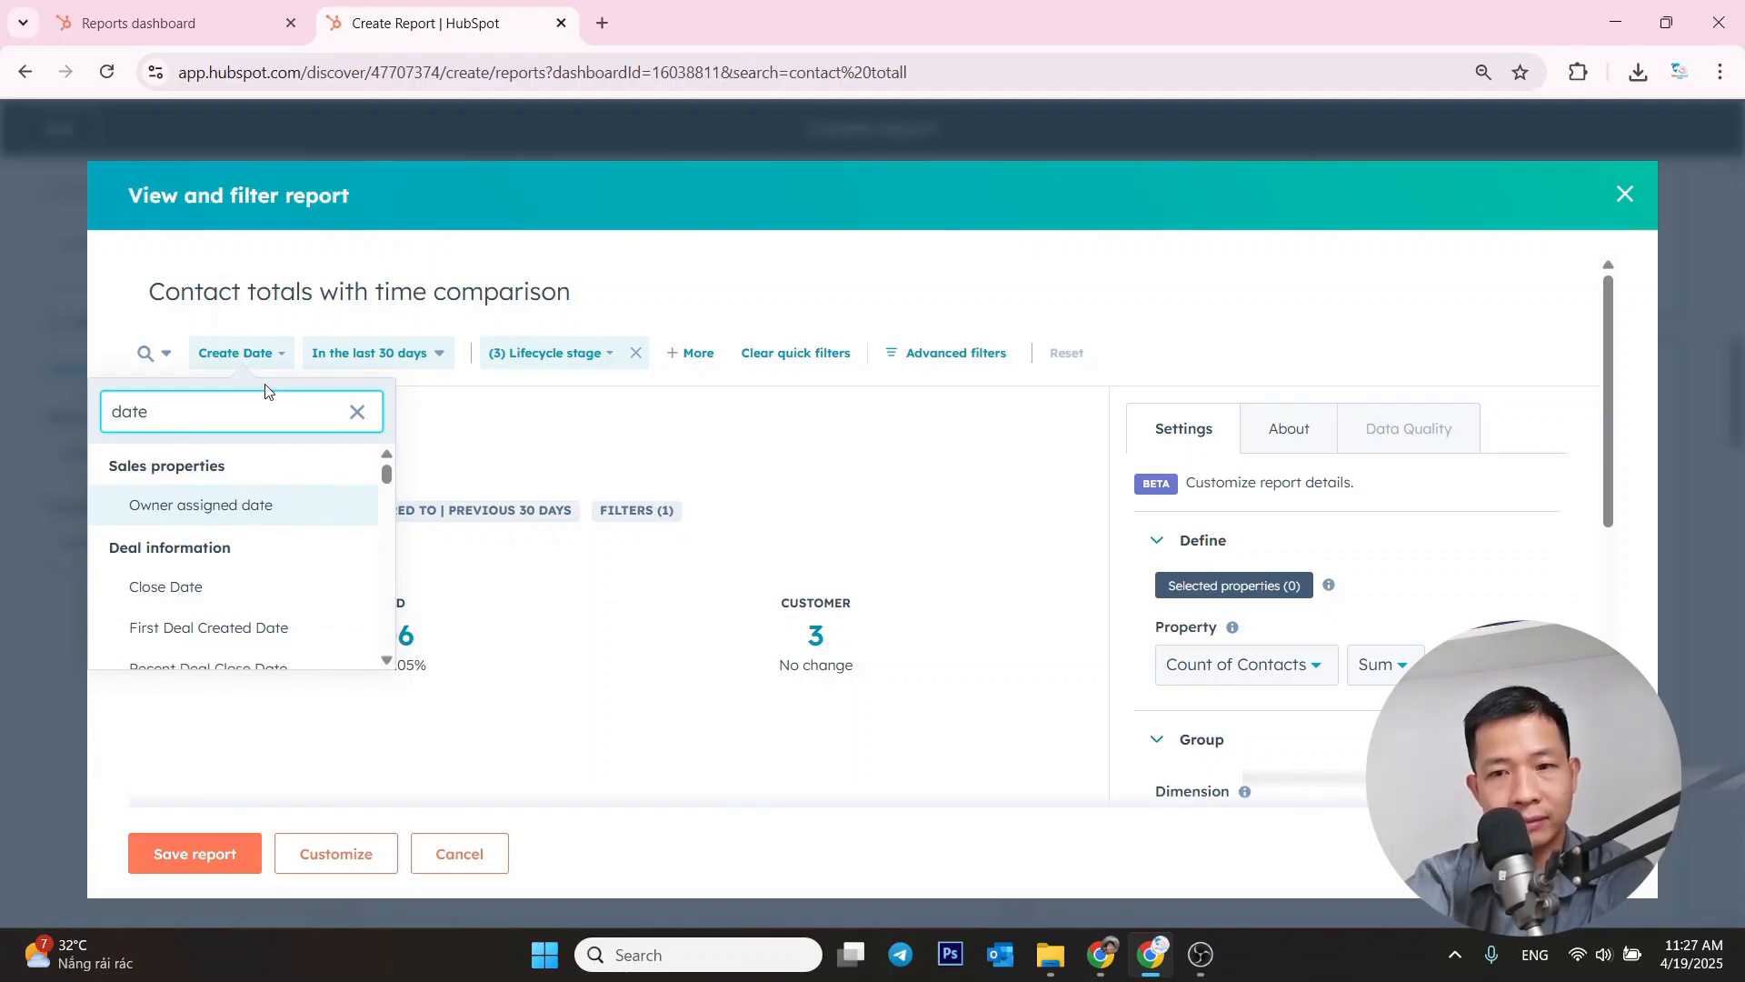
key(Return)
- Set the report's date property to the contact lifecycle stage property for the date entered "Customer"
click(291, 350)
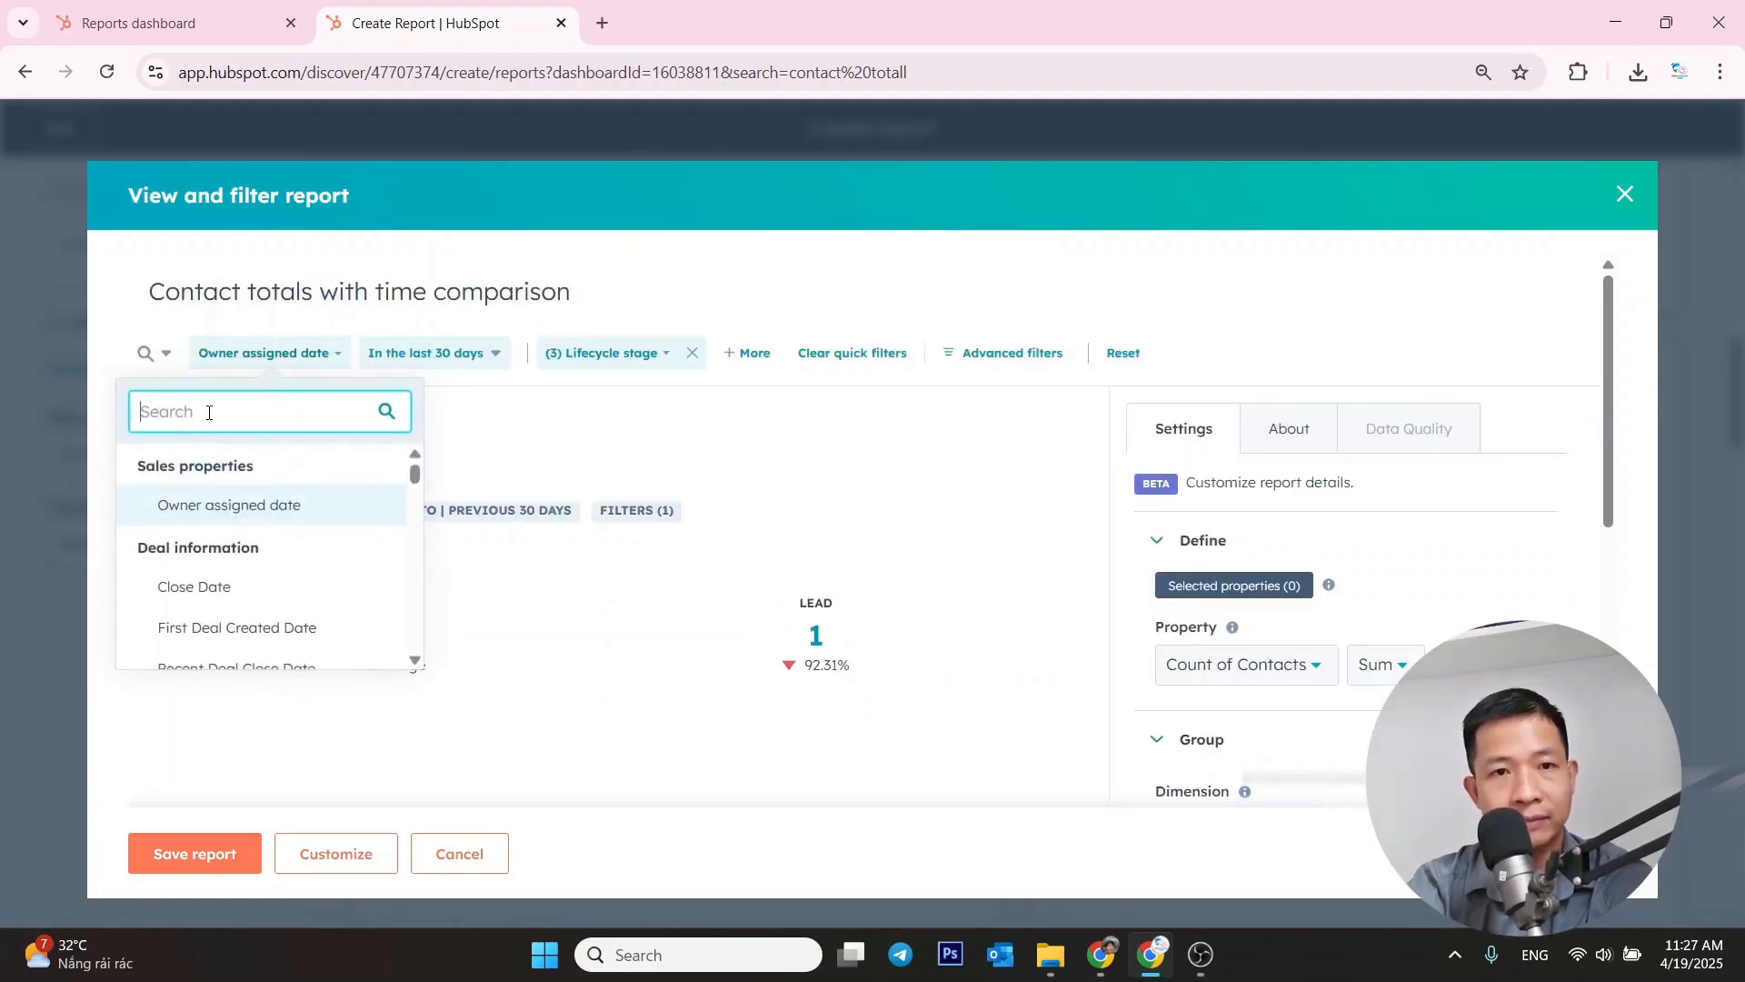
text(date)
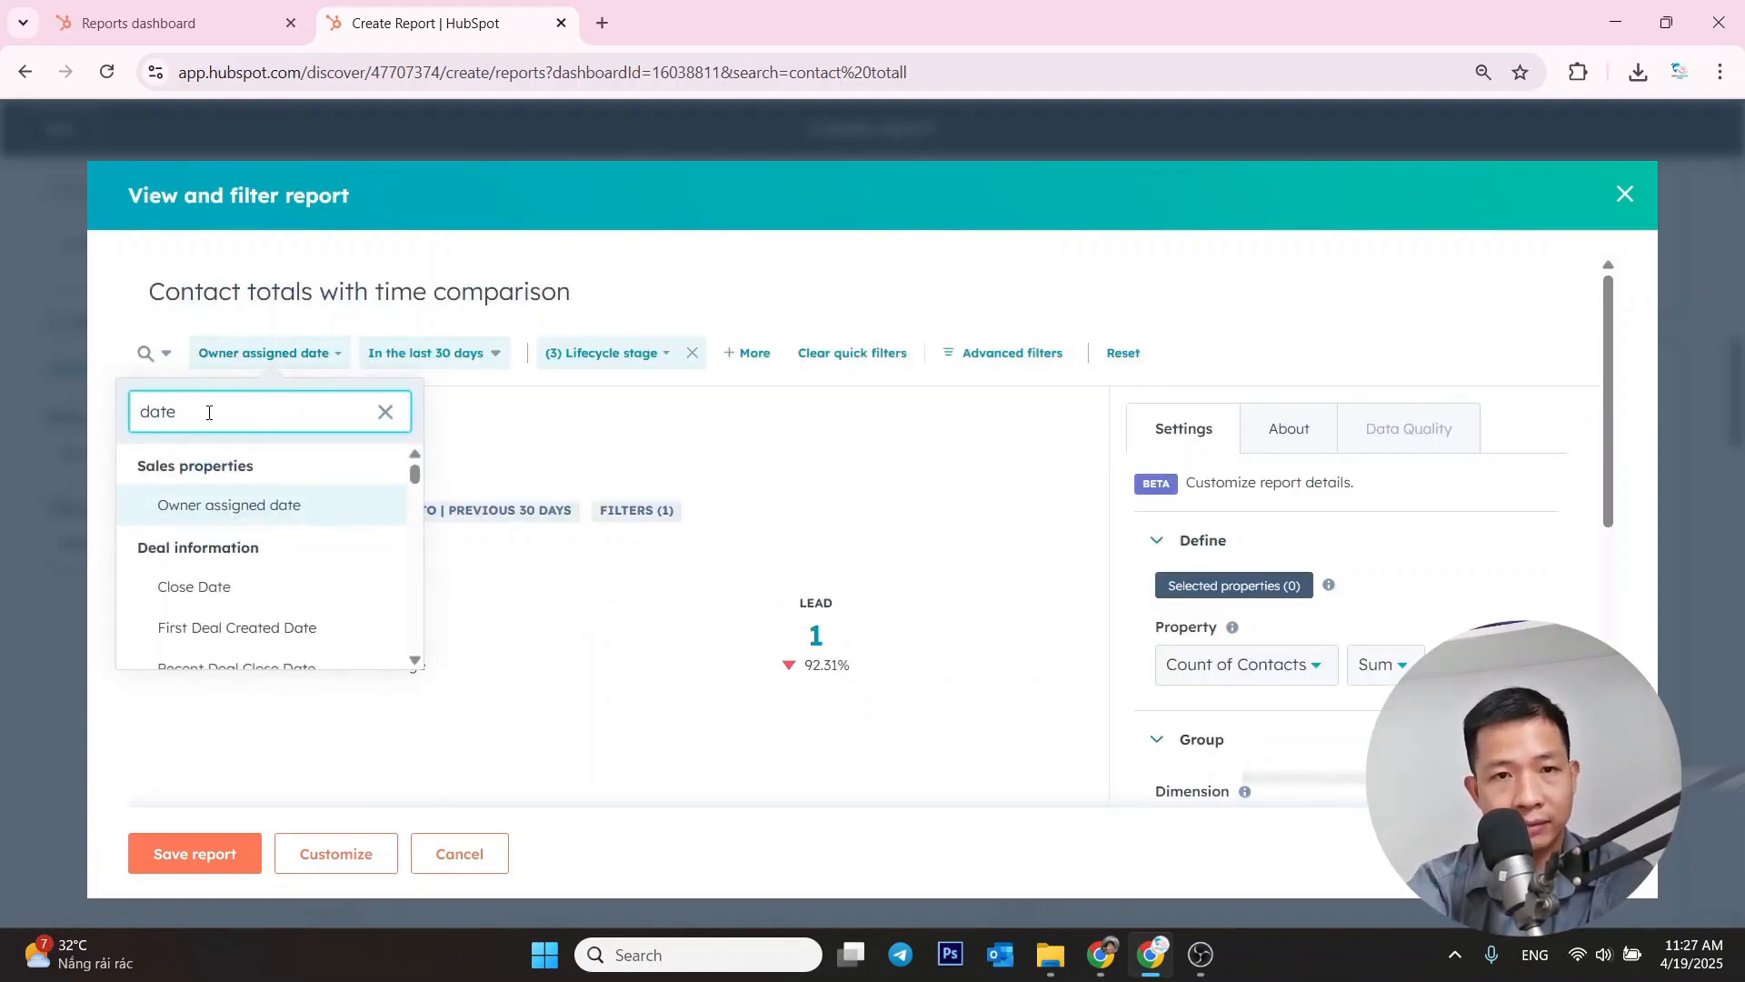
scroll(263, 550, down, 5)
scroll(219, 527, up, 2)
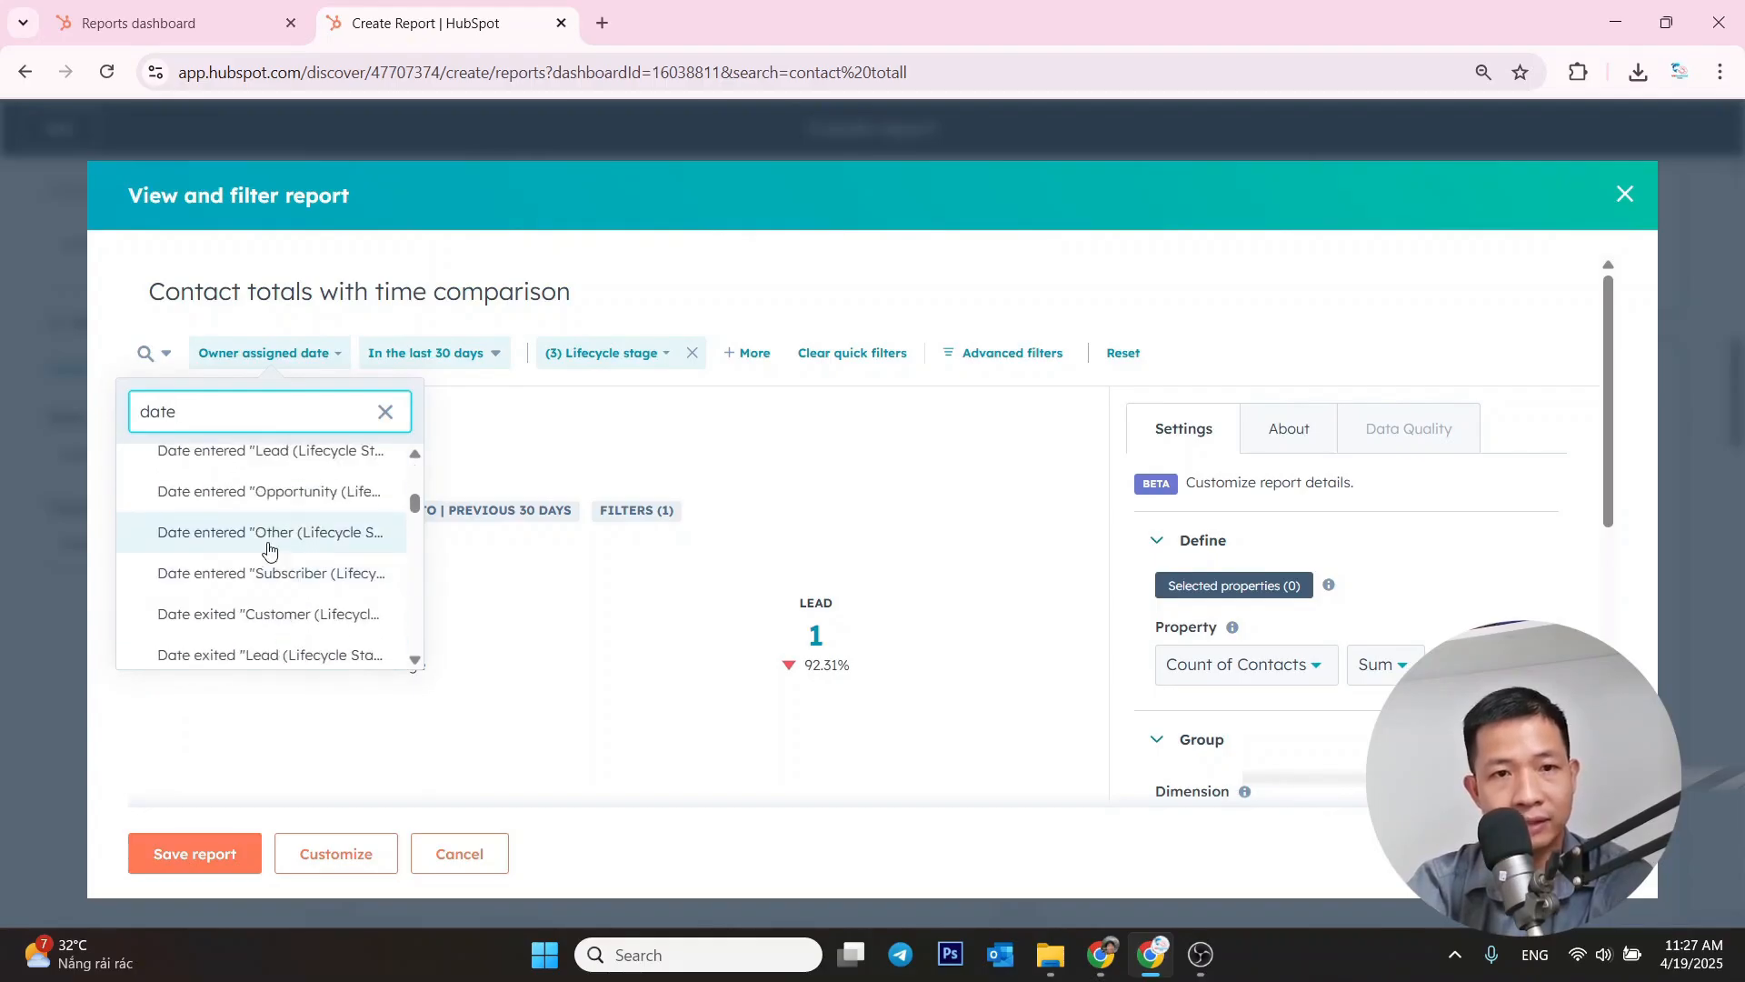
scroll(214, 527, up, 2)
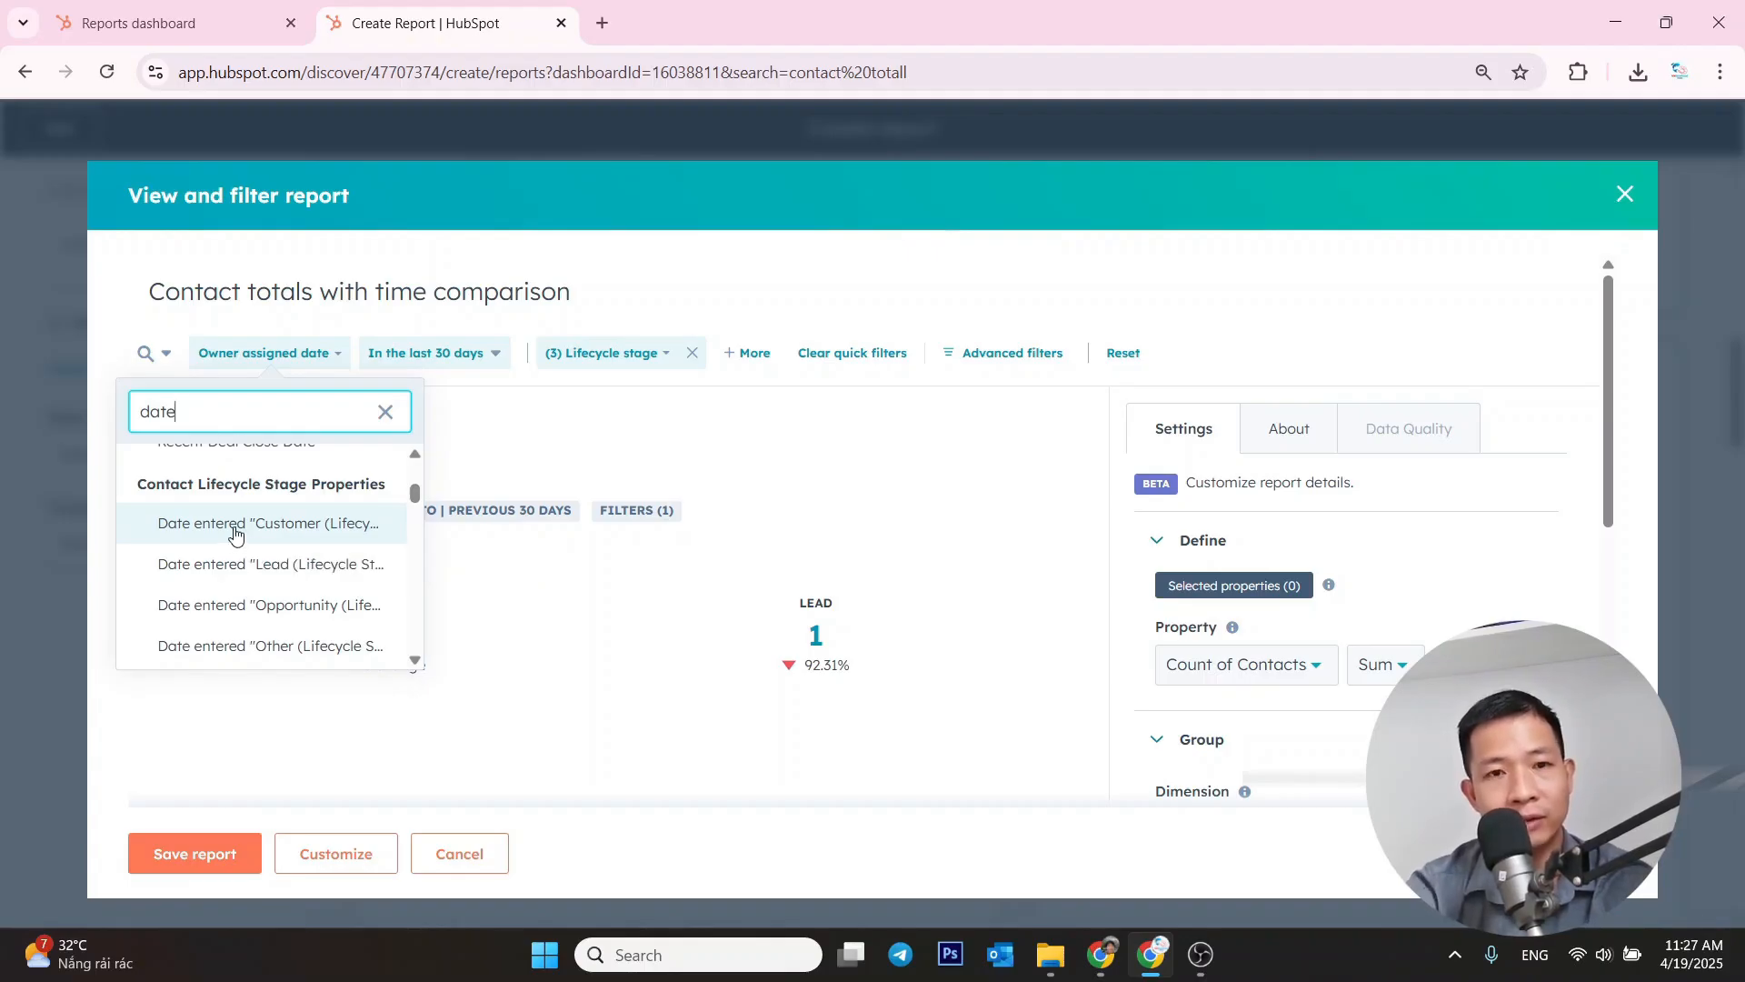
click(239, 537)
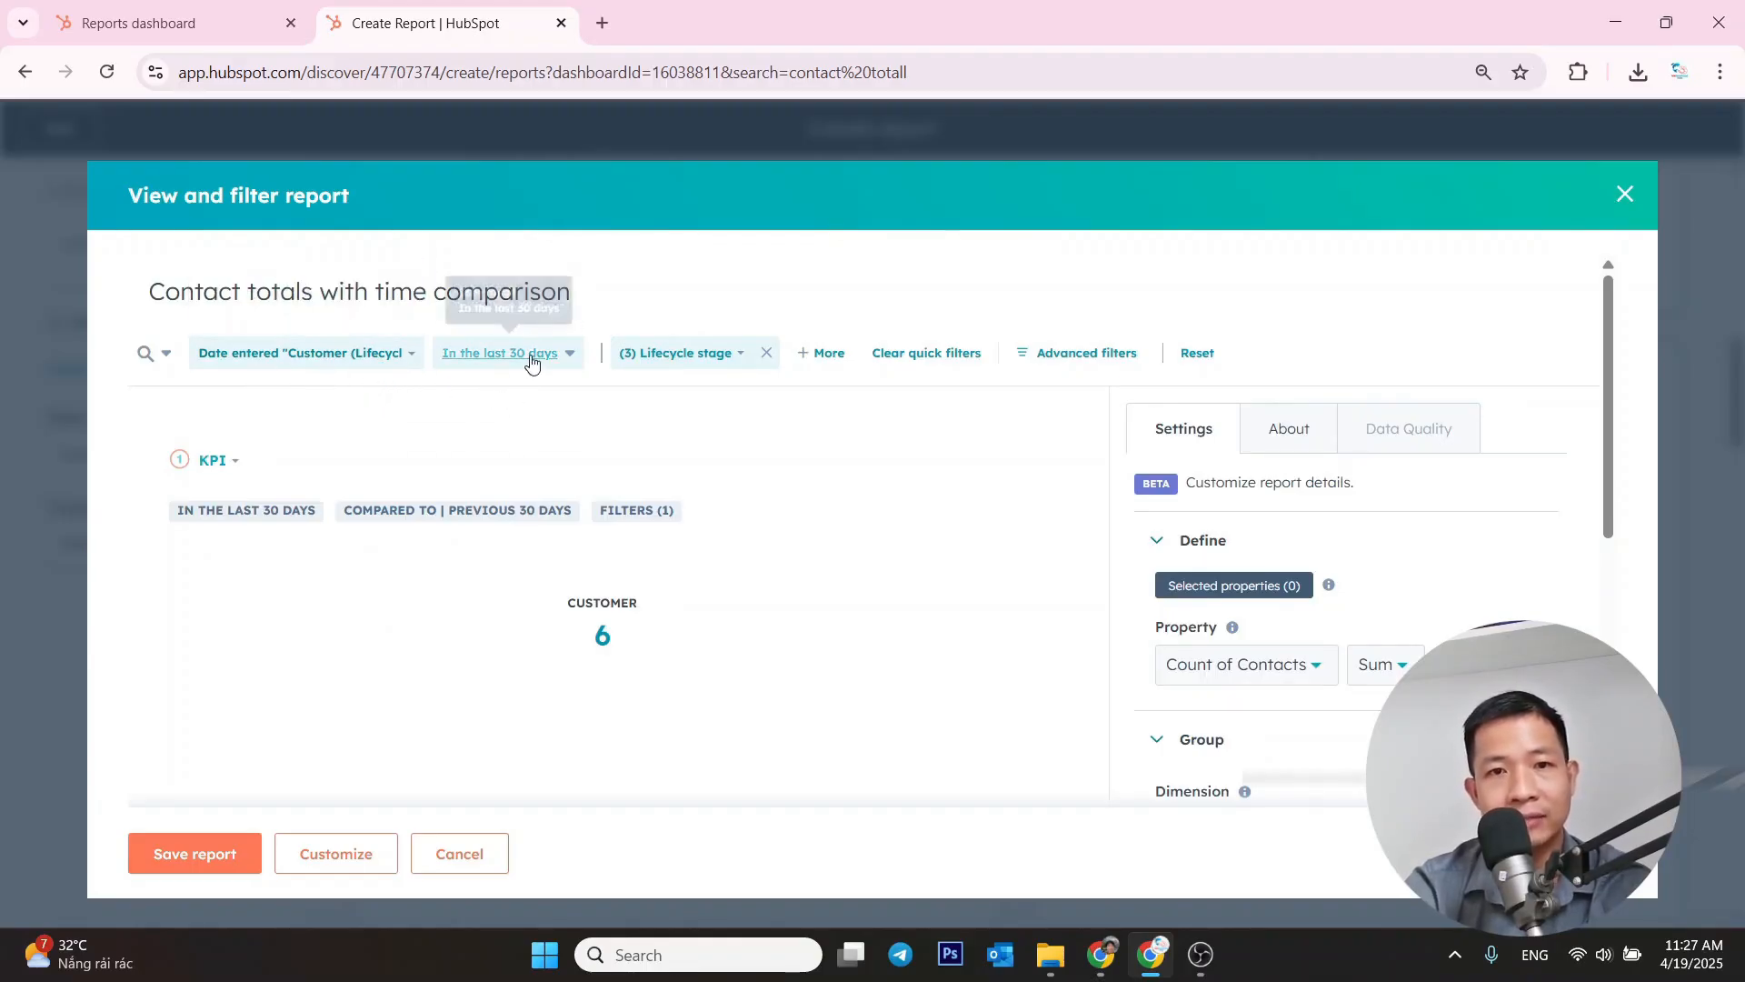
- Set the report's date range to This month
click(531, 362)
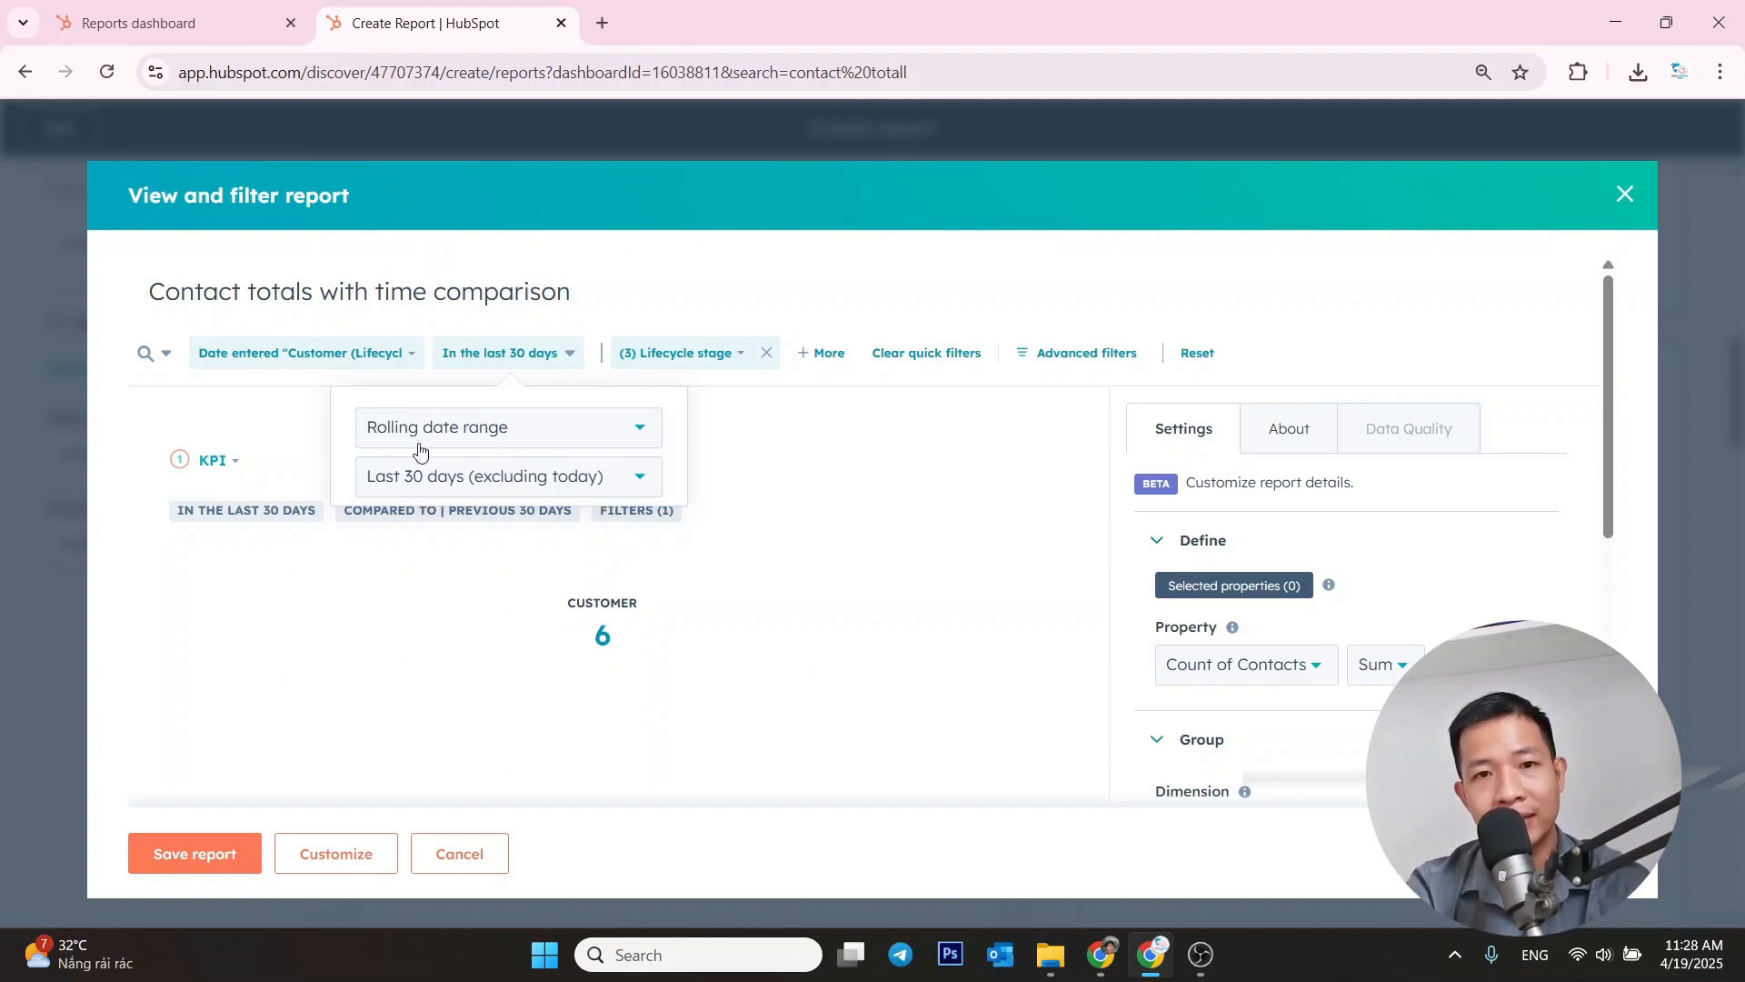
click(509, 437)
scroll(540, 557, down, 1)
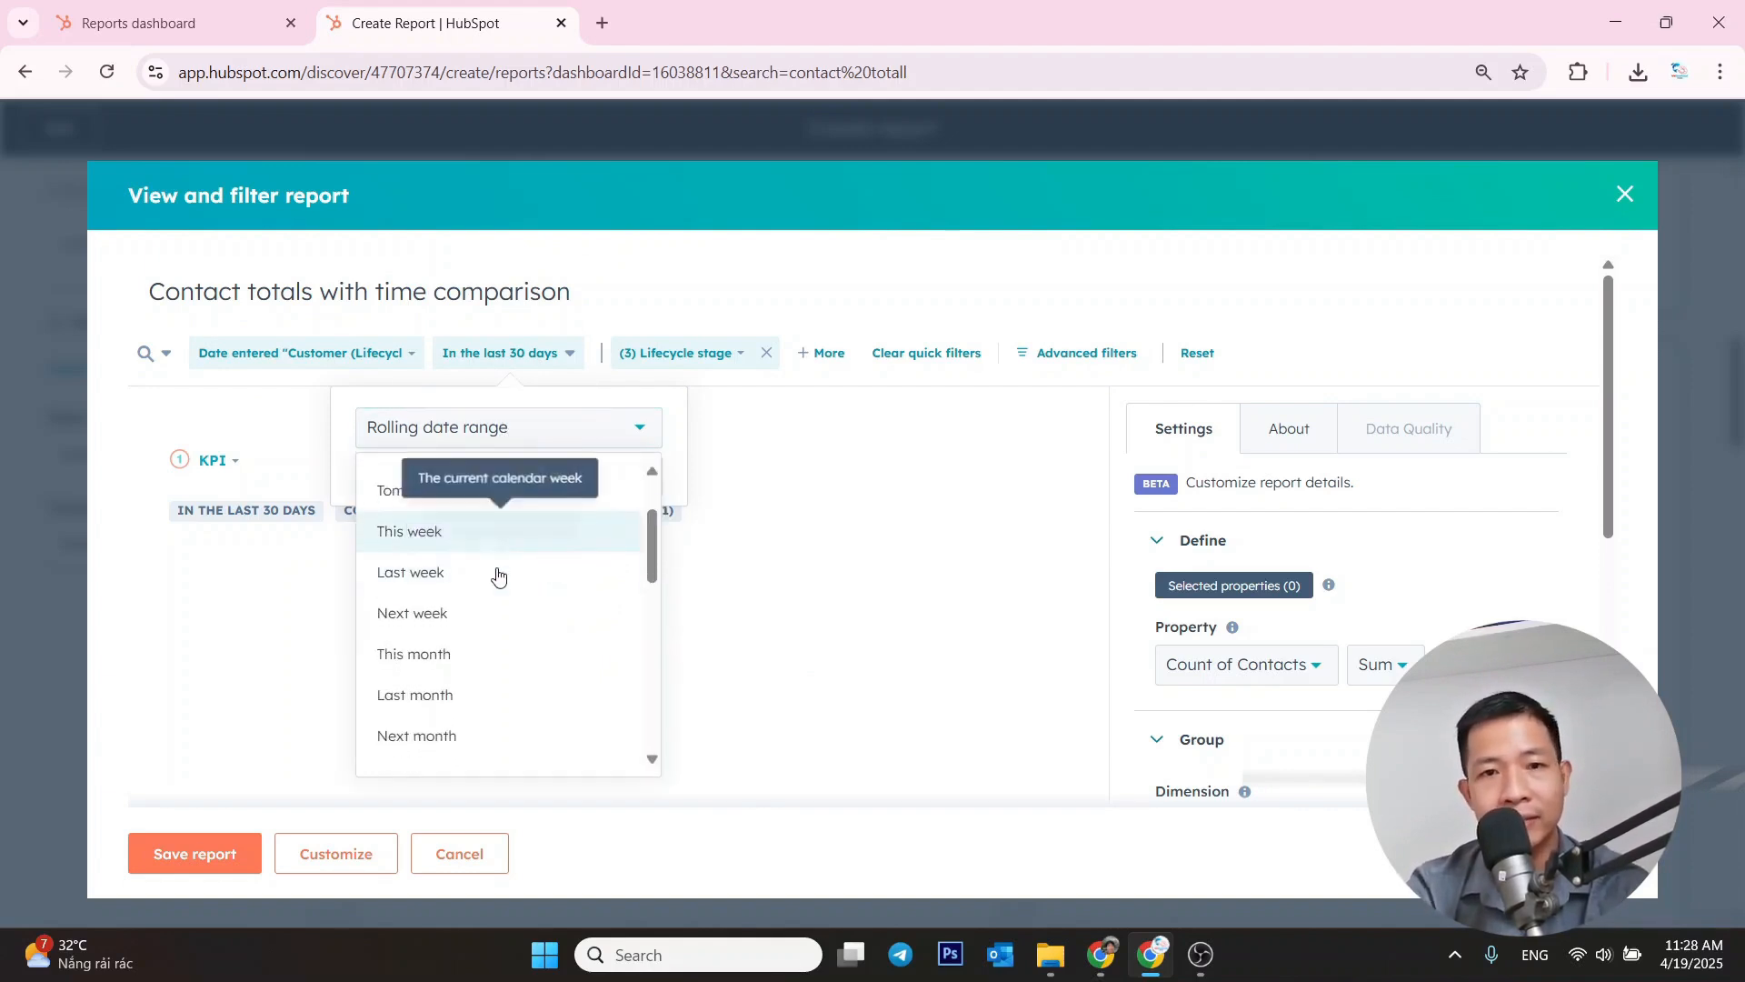
click(447, 656)
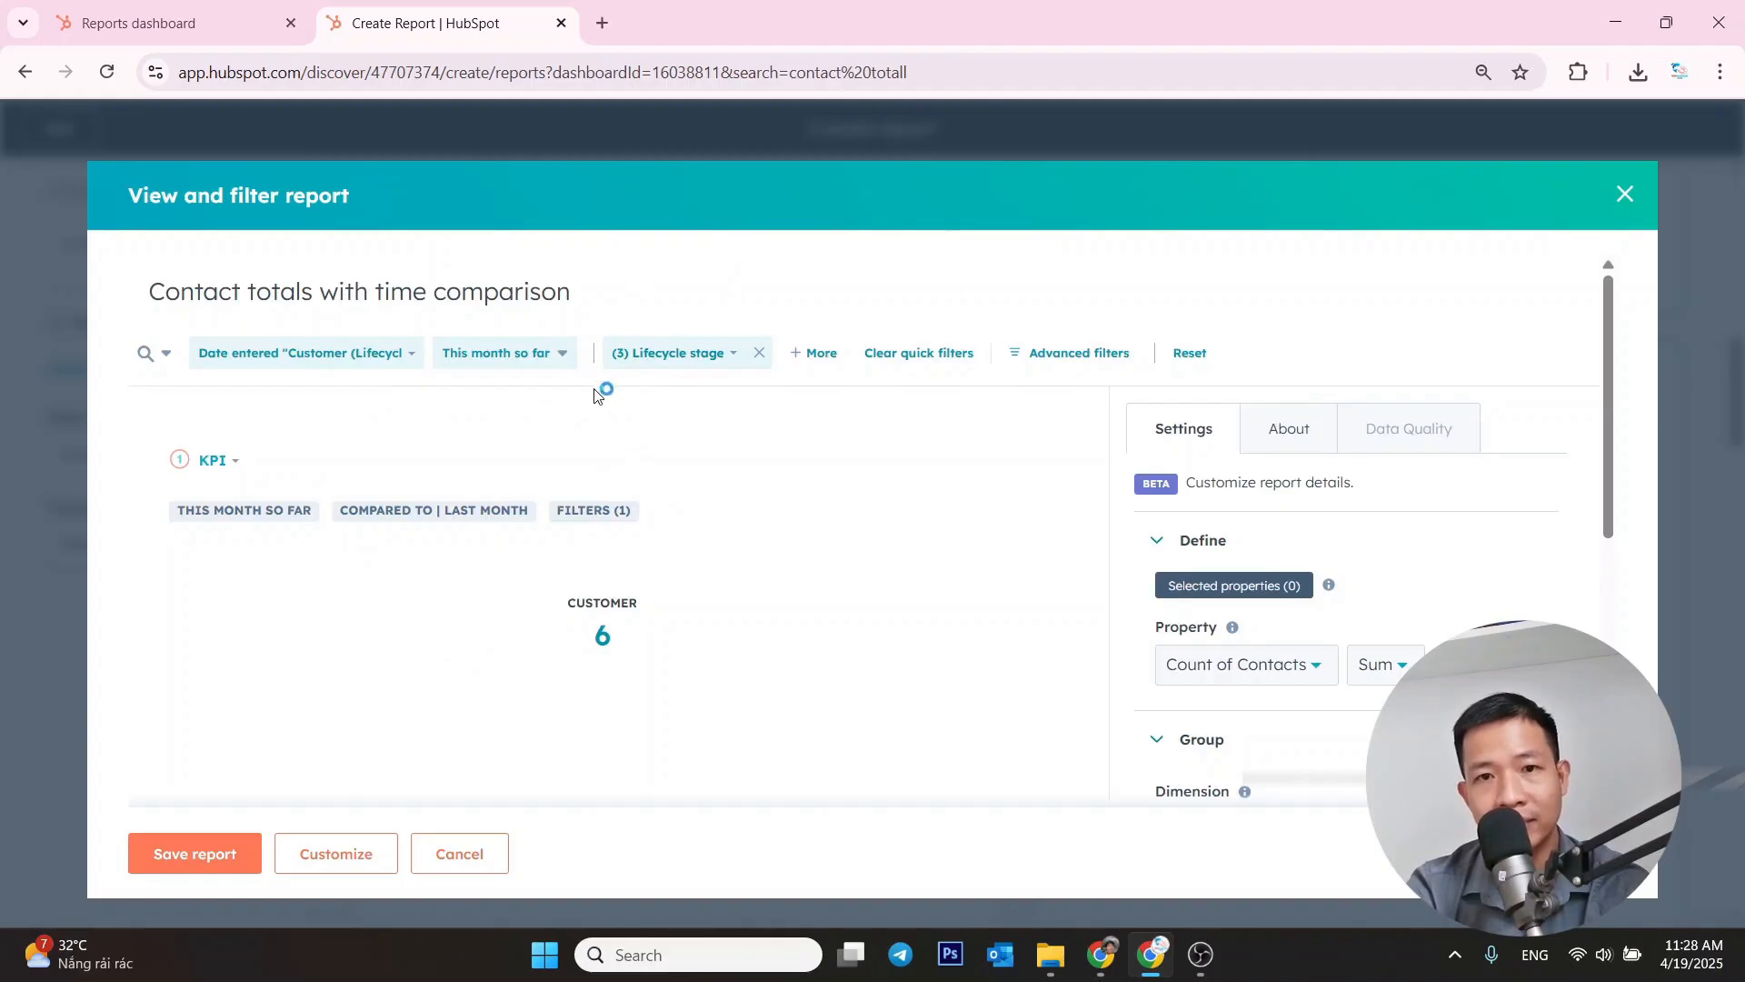
- Deselect Lead in the report's Lifecycle stage quick filter, keeping Customer selected
click(712, 369)
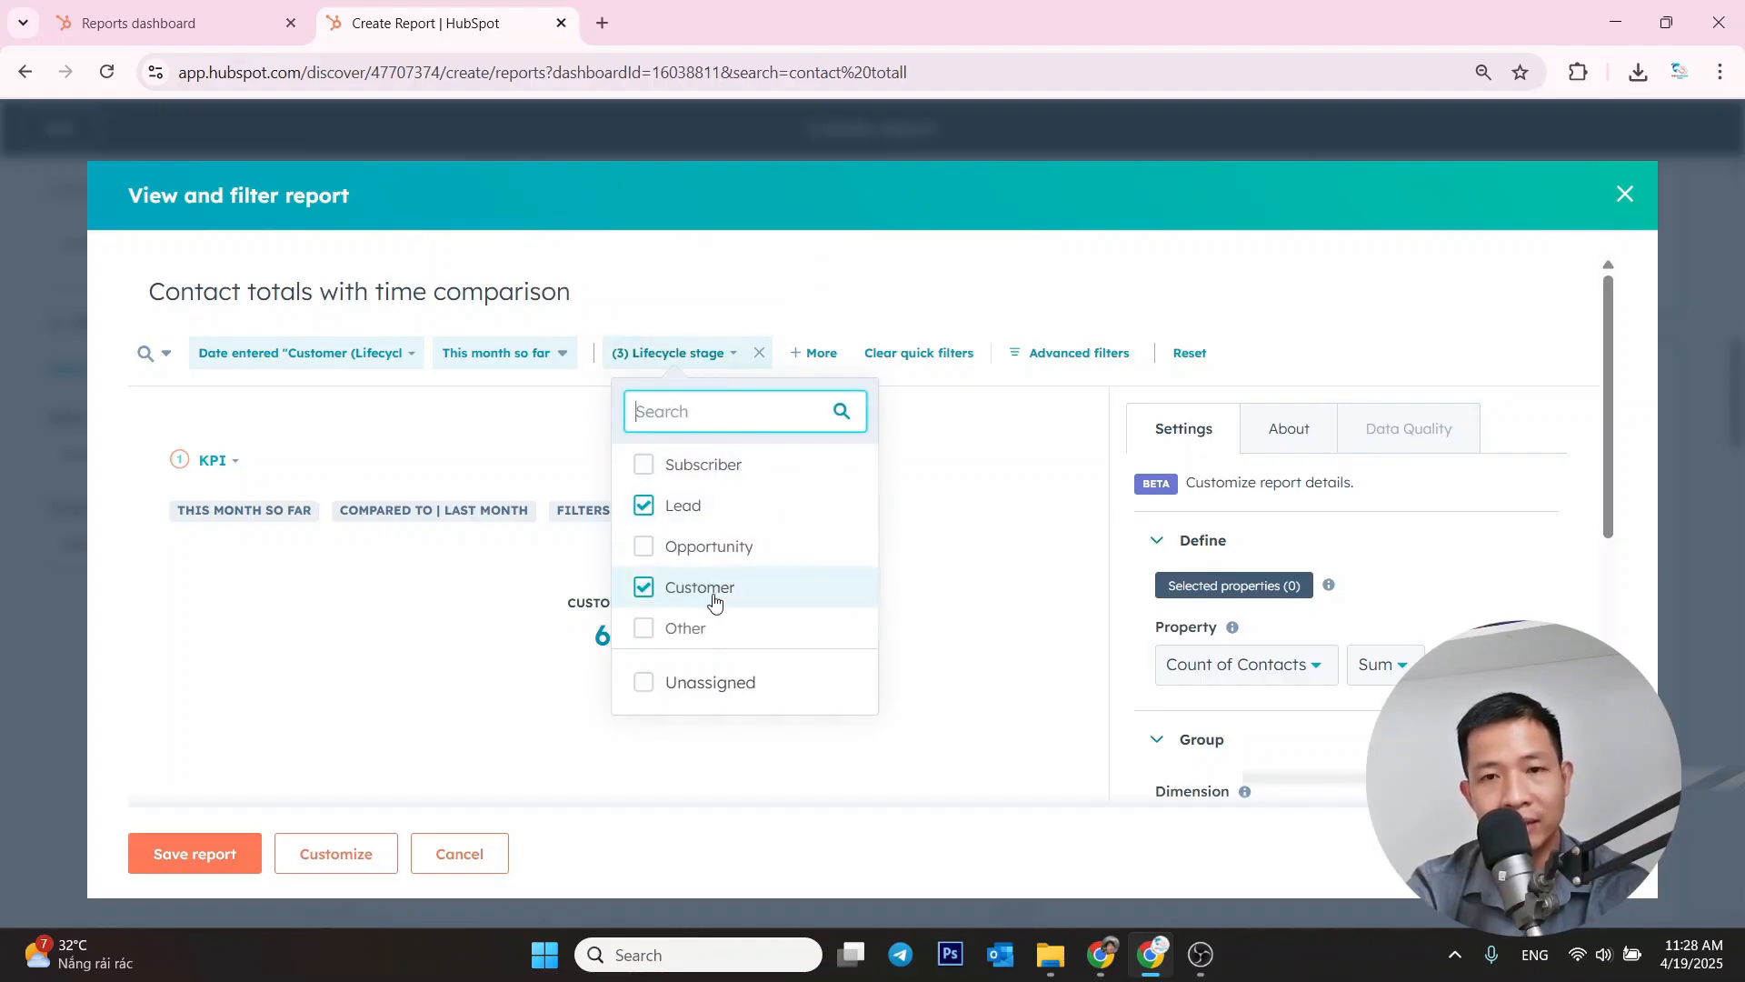
click(647, 511)
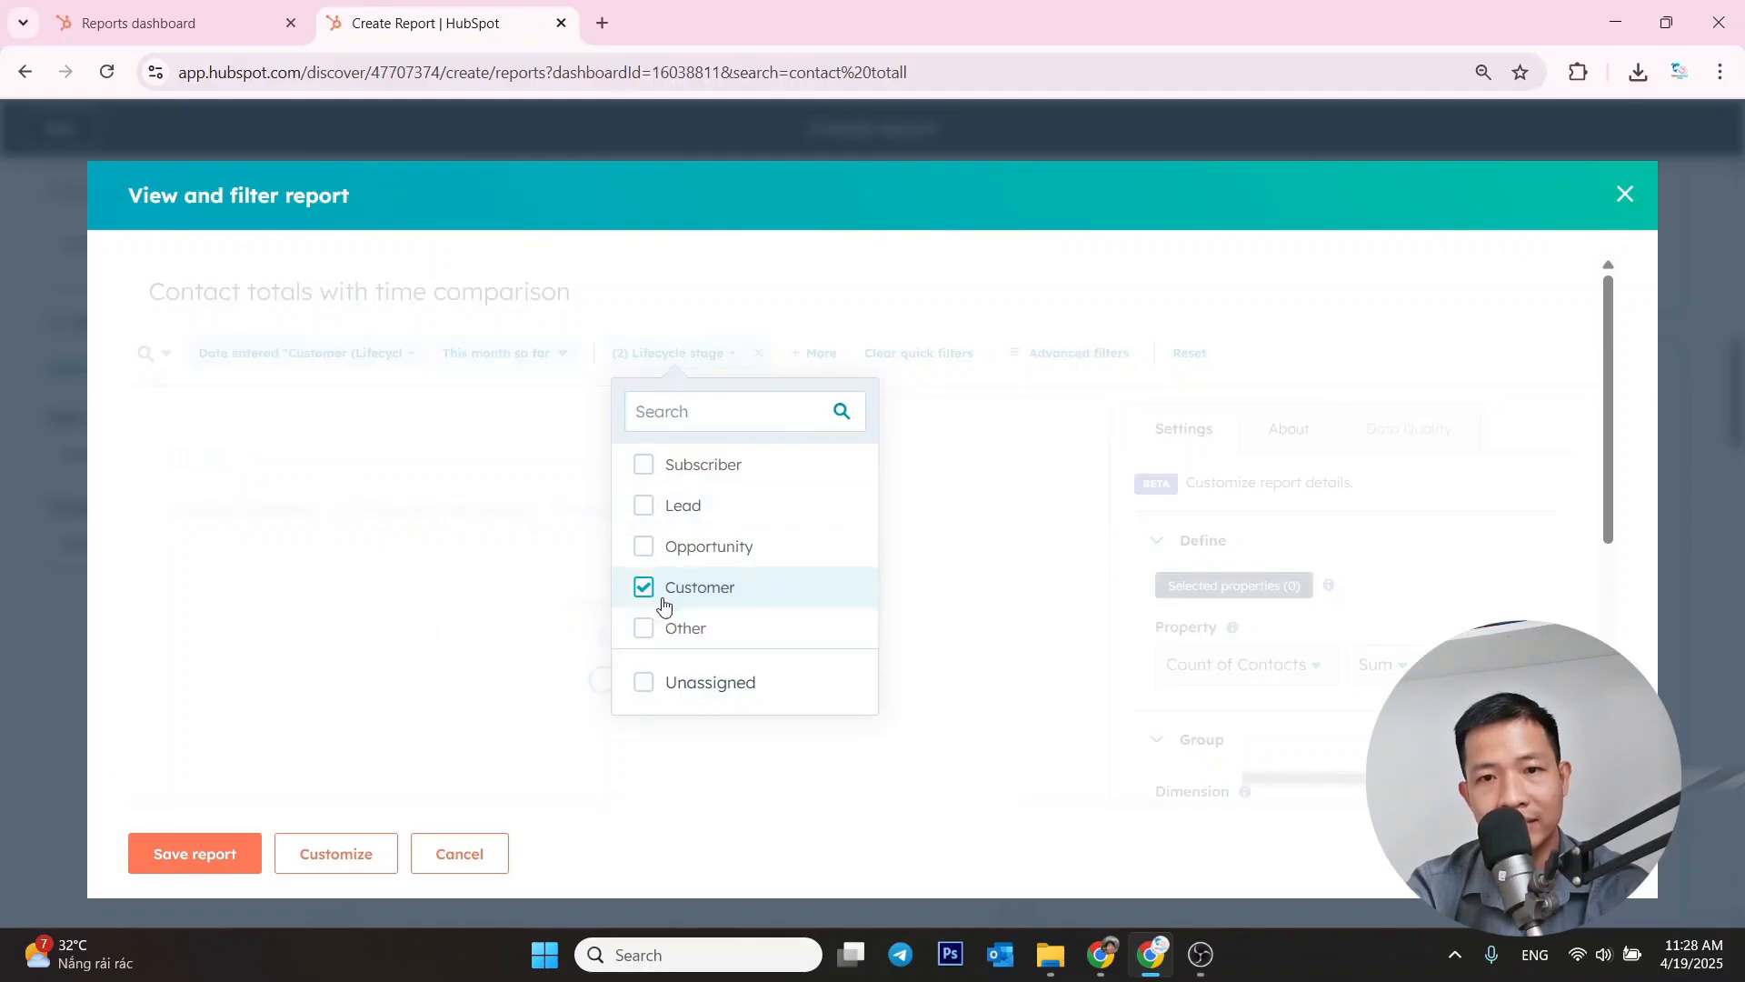
click(864, 250)
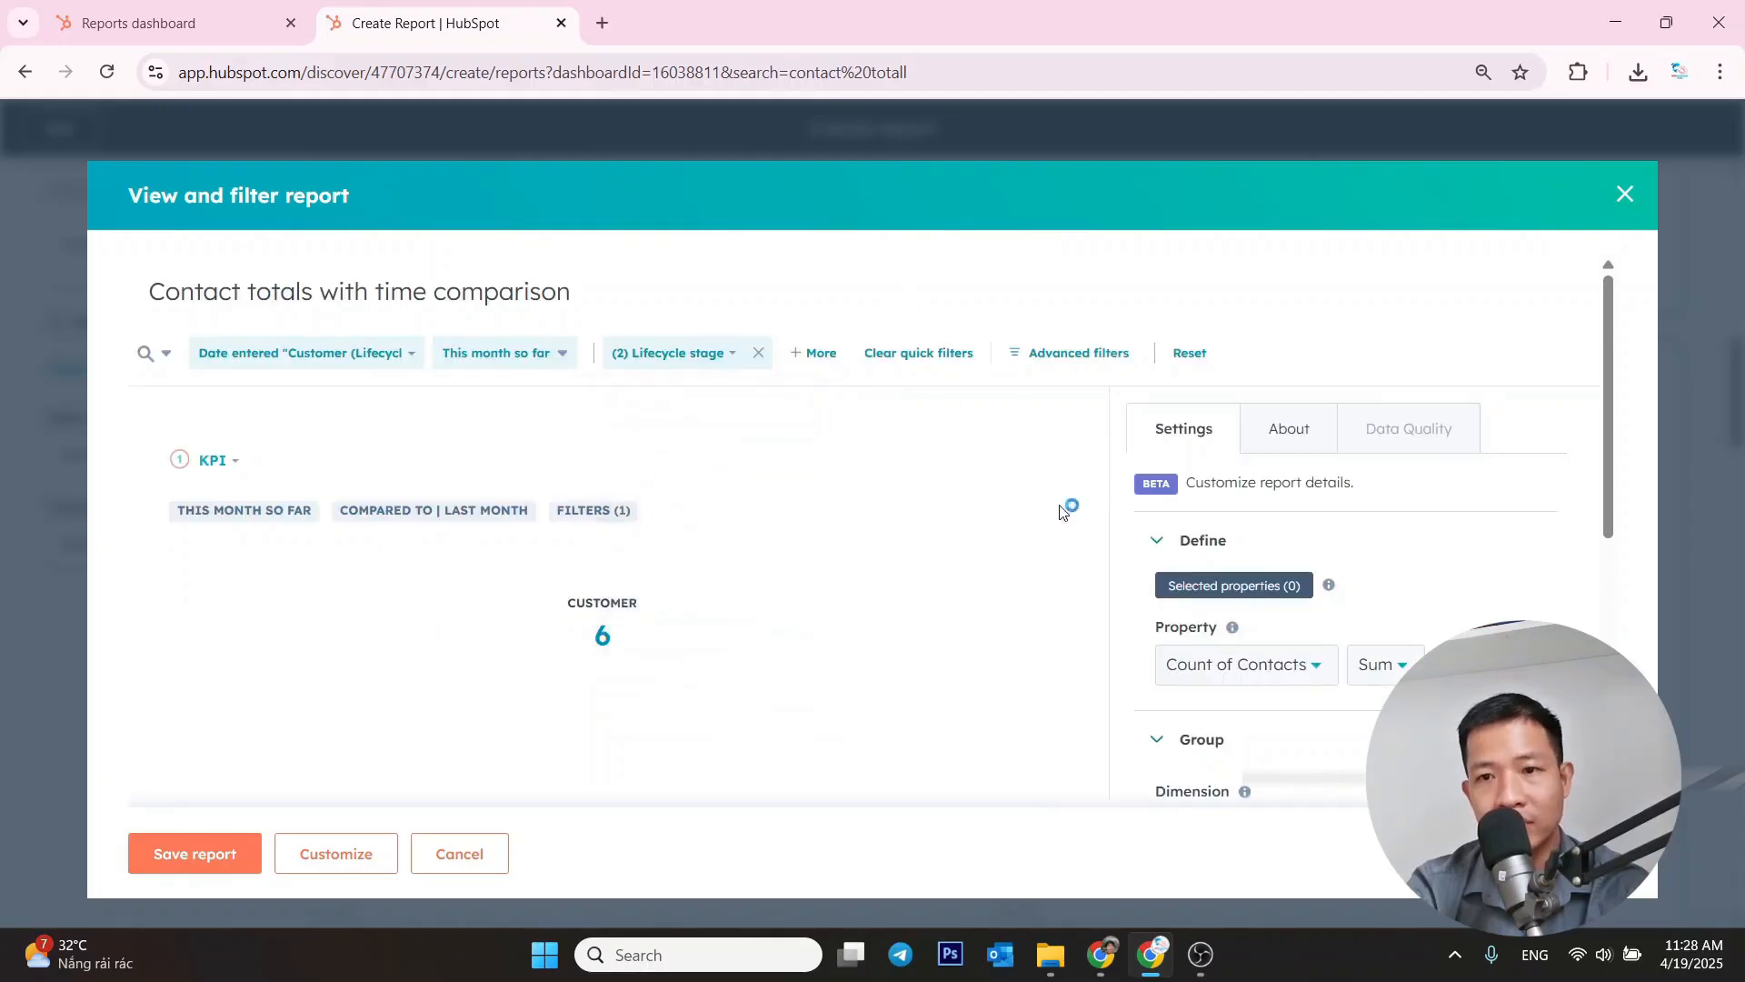
- Review the contact totals report's settings and its description, measures and dimensions
scroll(829, 543, down, 4)
scroll(834, 535, up, 4)
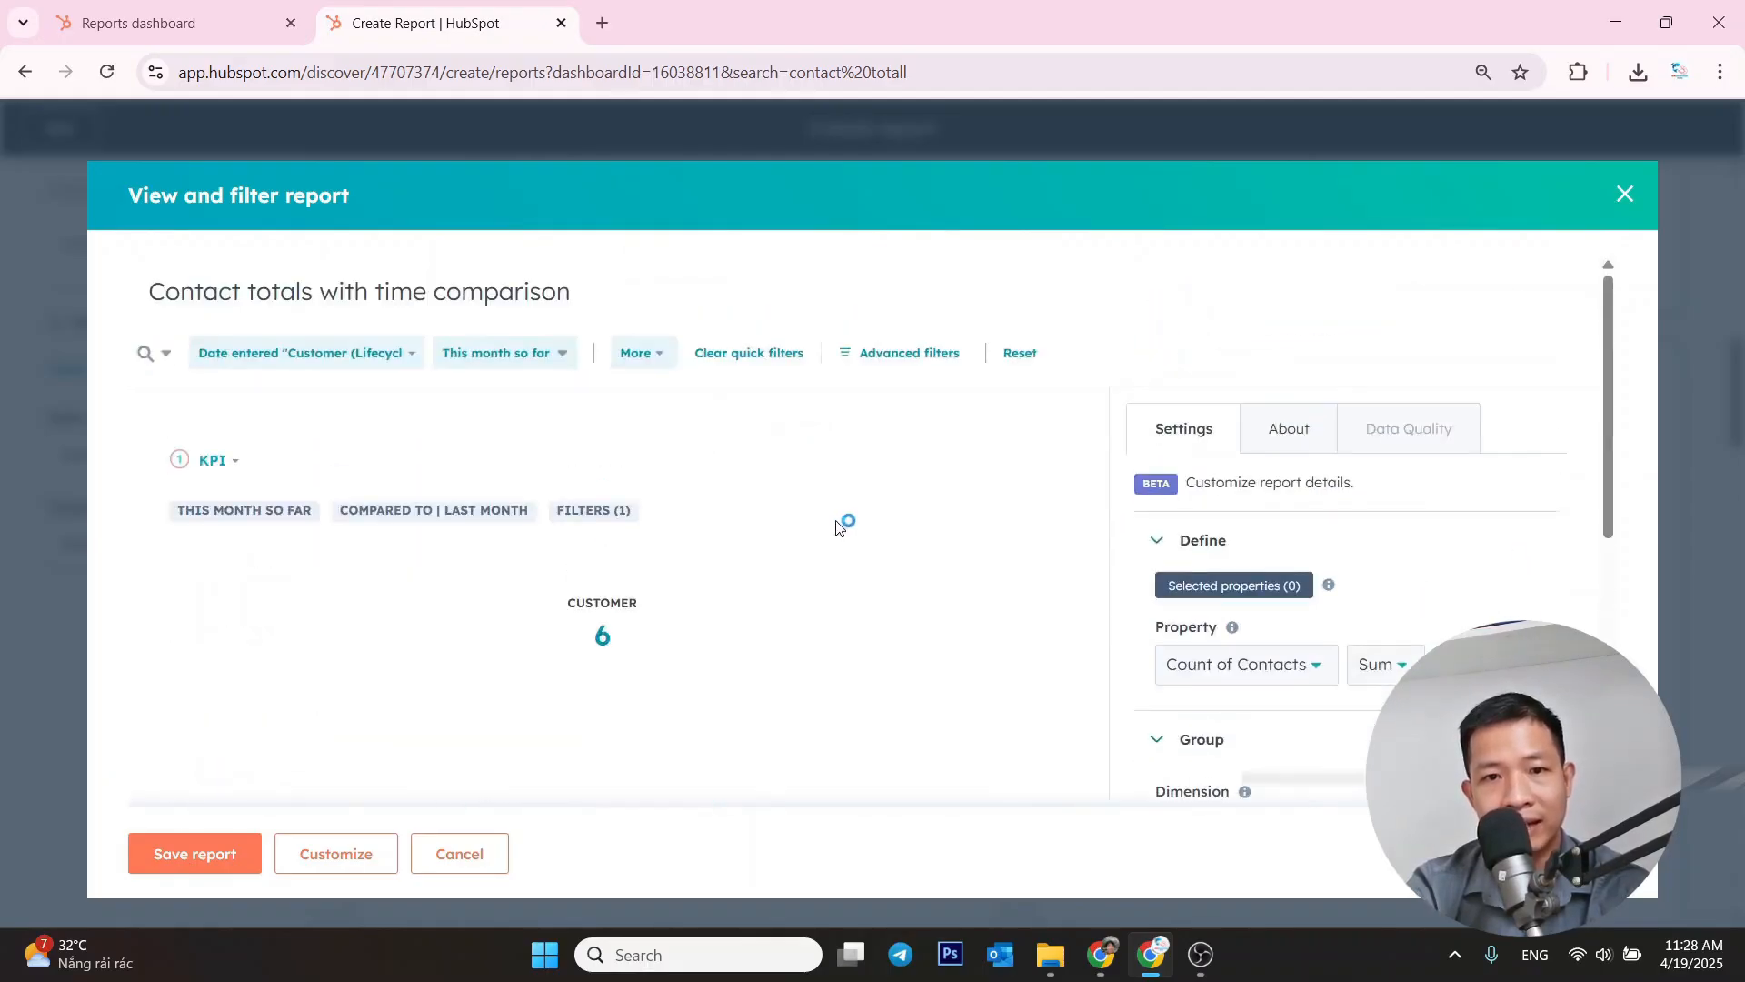
scroll(837, 521, down, 5)
scroll(837, 526, up, 1)
scroll(838, 526, up, 5)
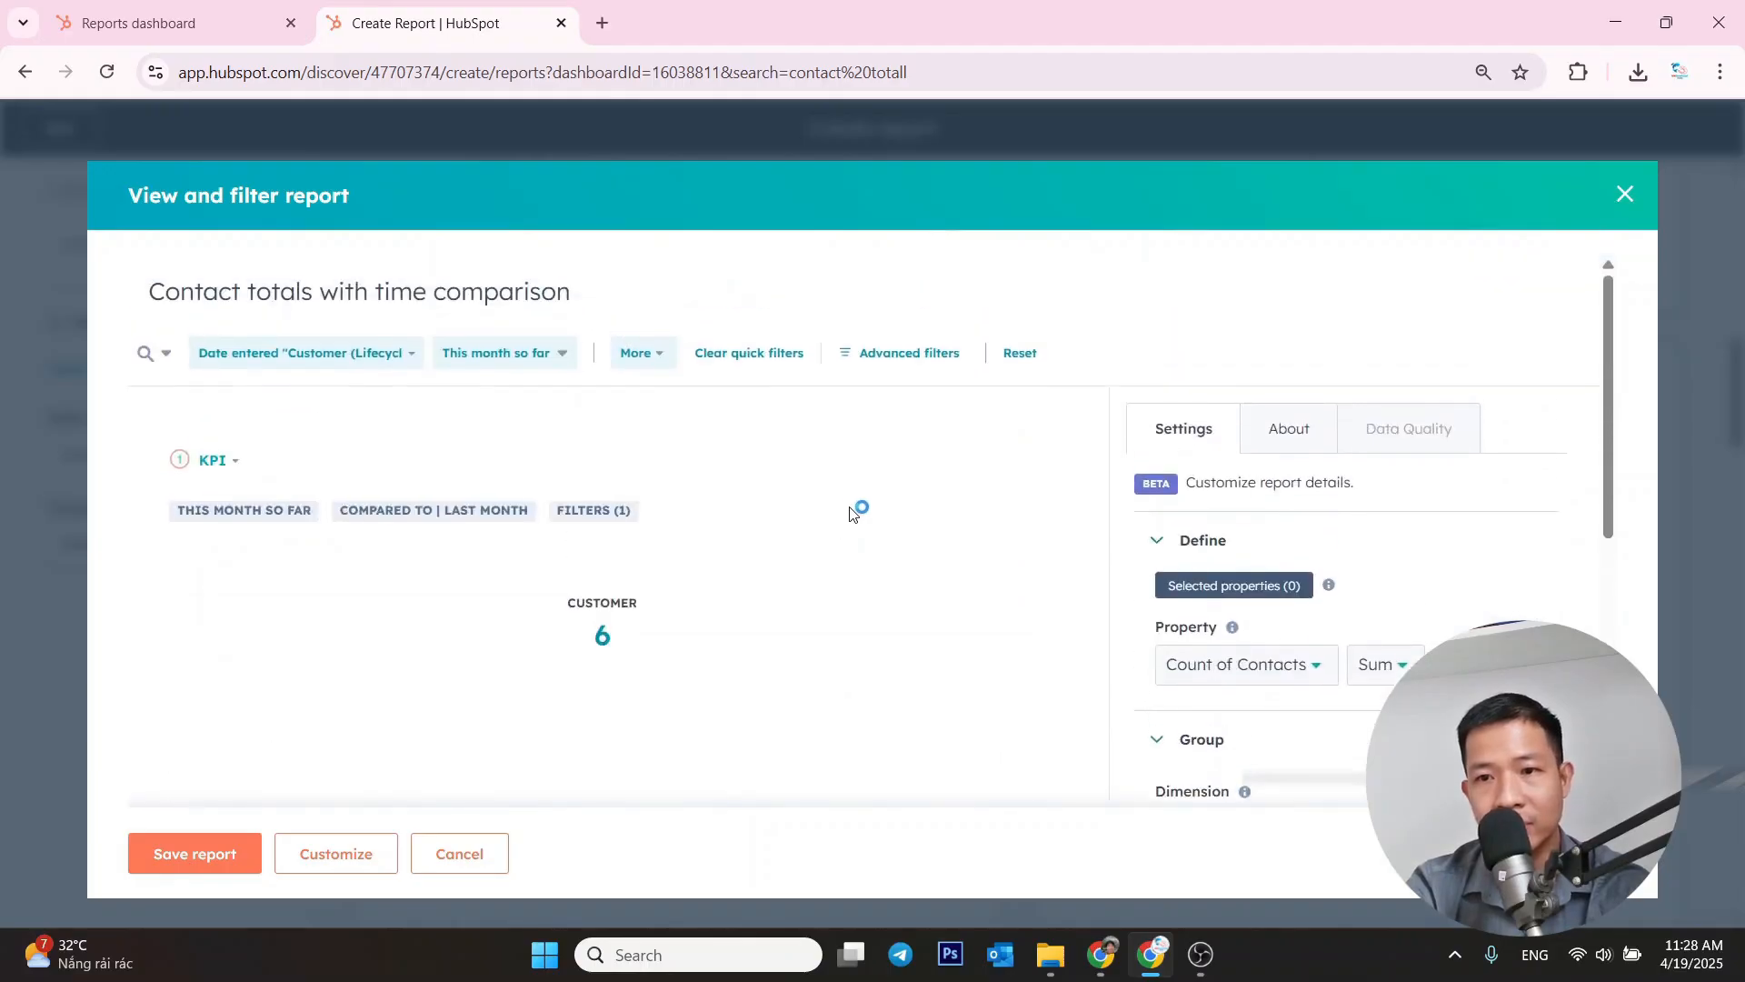
scroll(846, 546, down, 1)
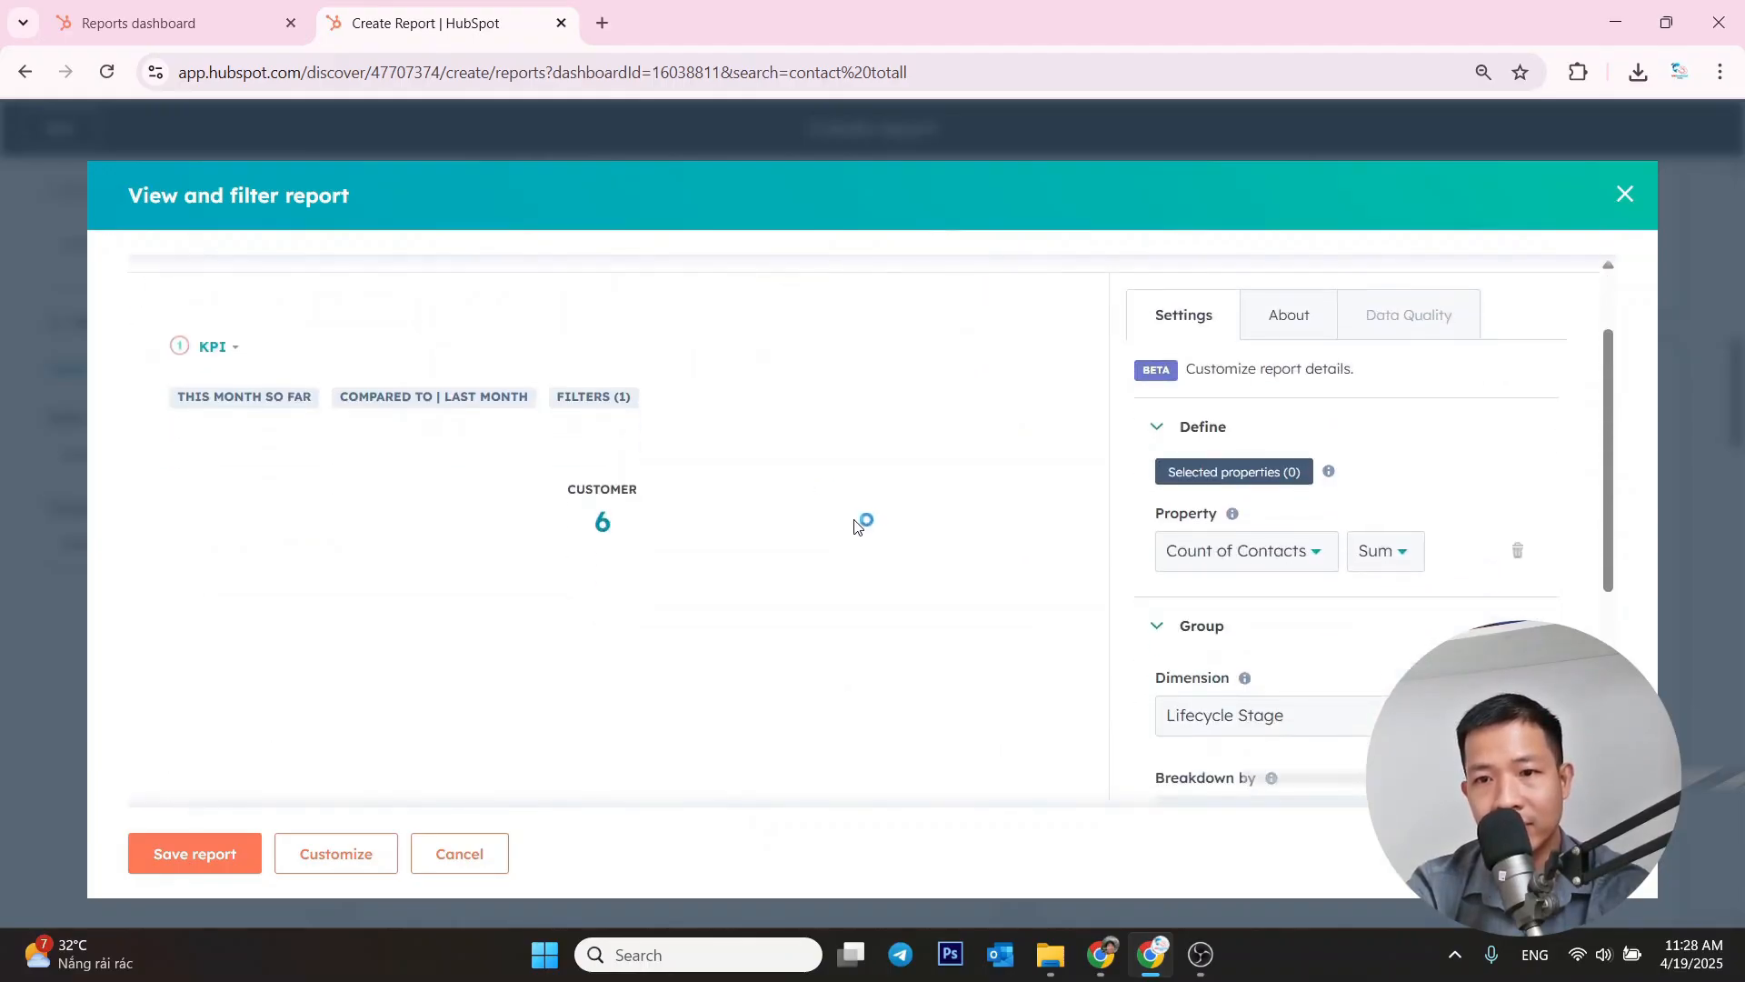
scroll(858, 522, down, 5)
scroll(909, 500, up, 6)
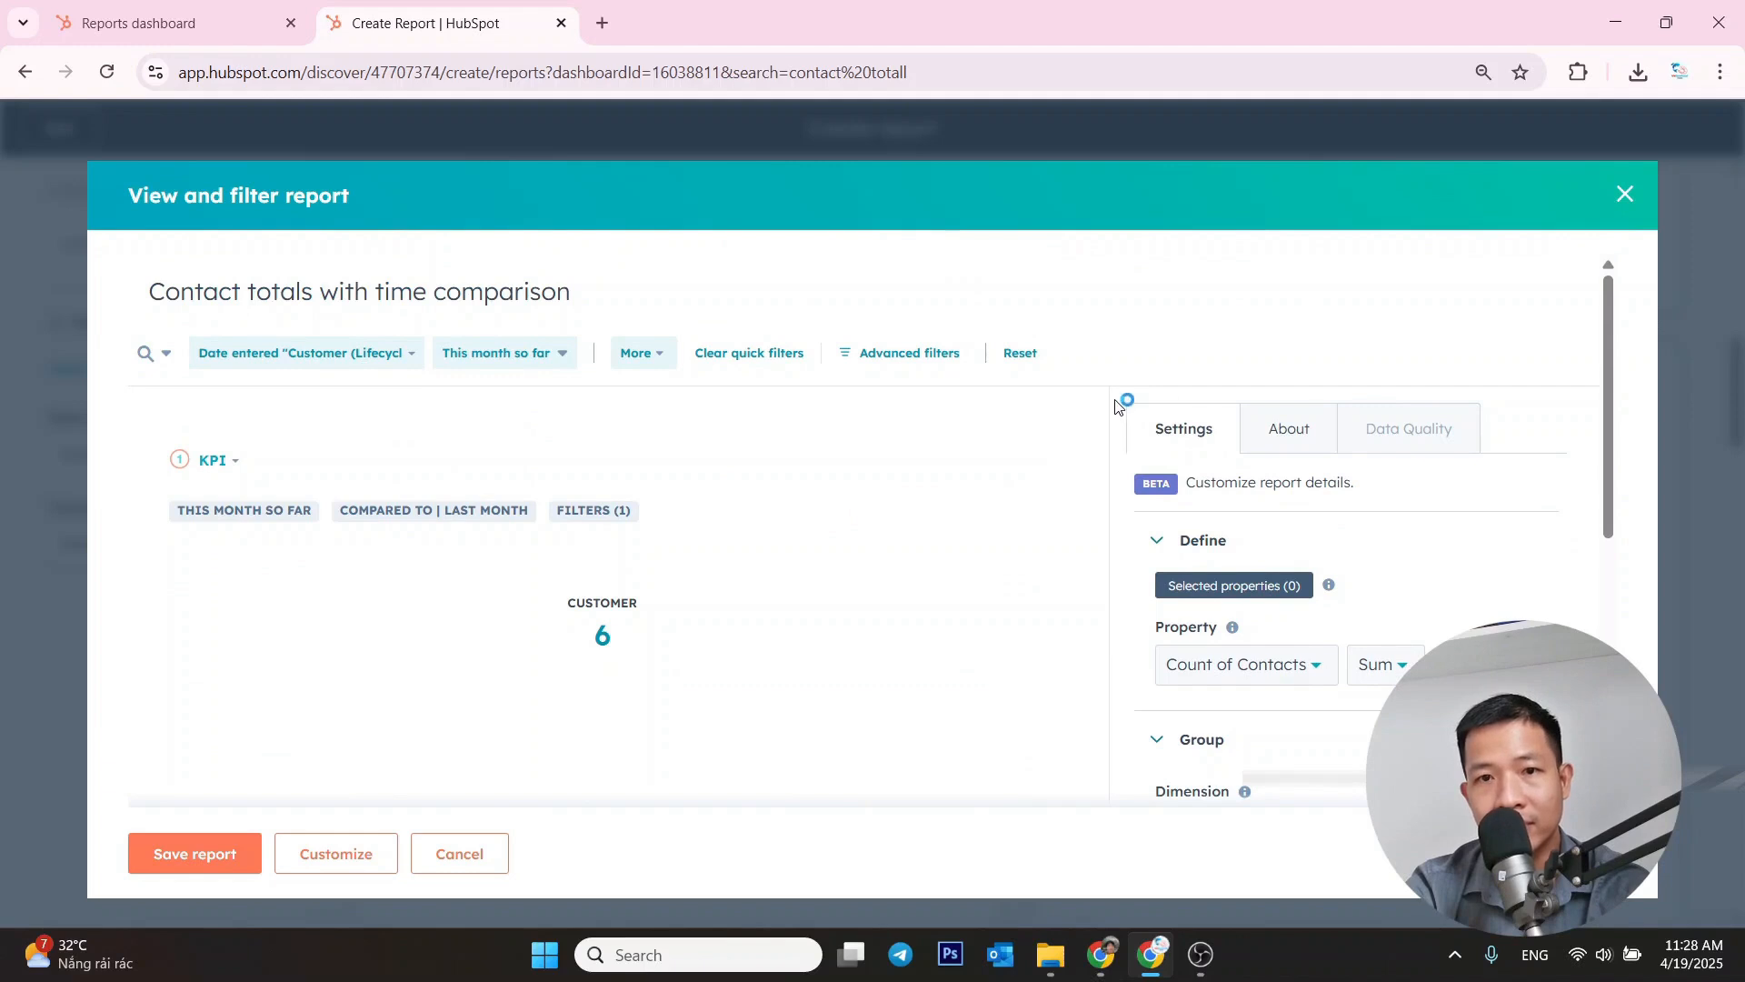
scroll(1118, 405, down, 5)
scroll(1118, 400, up, 5)
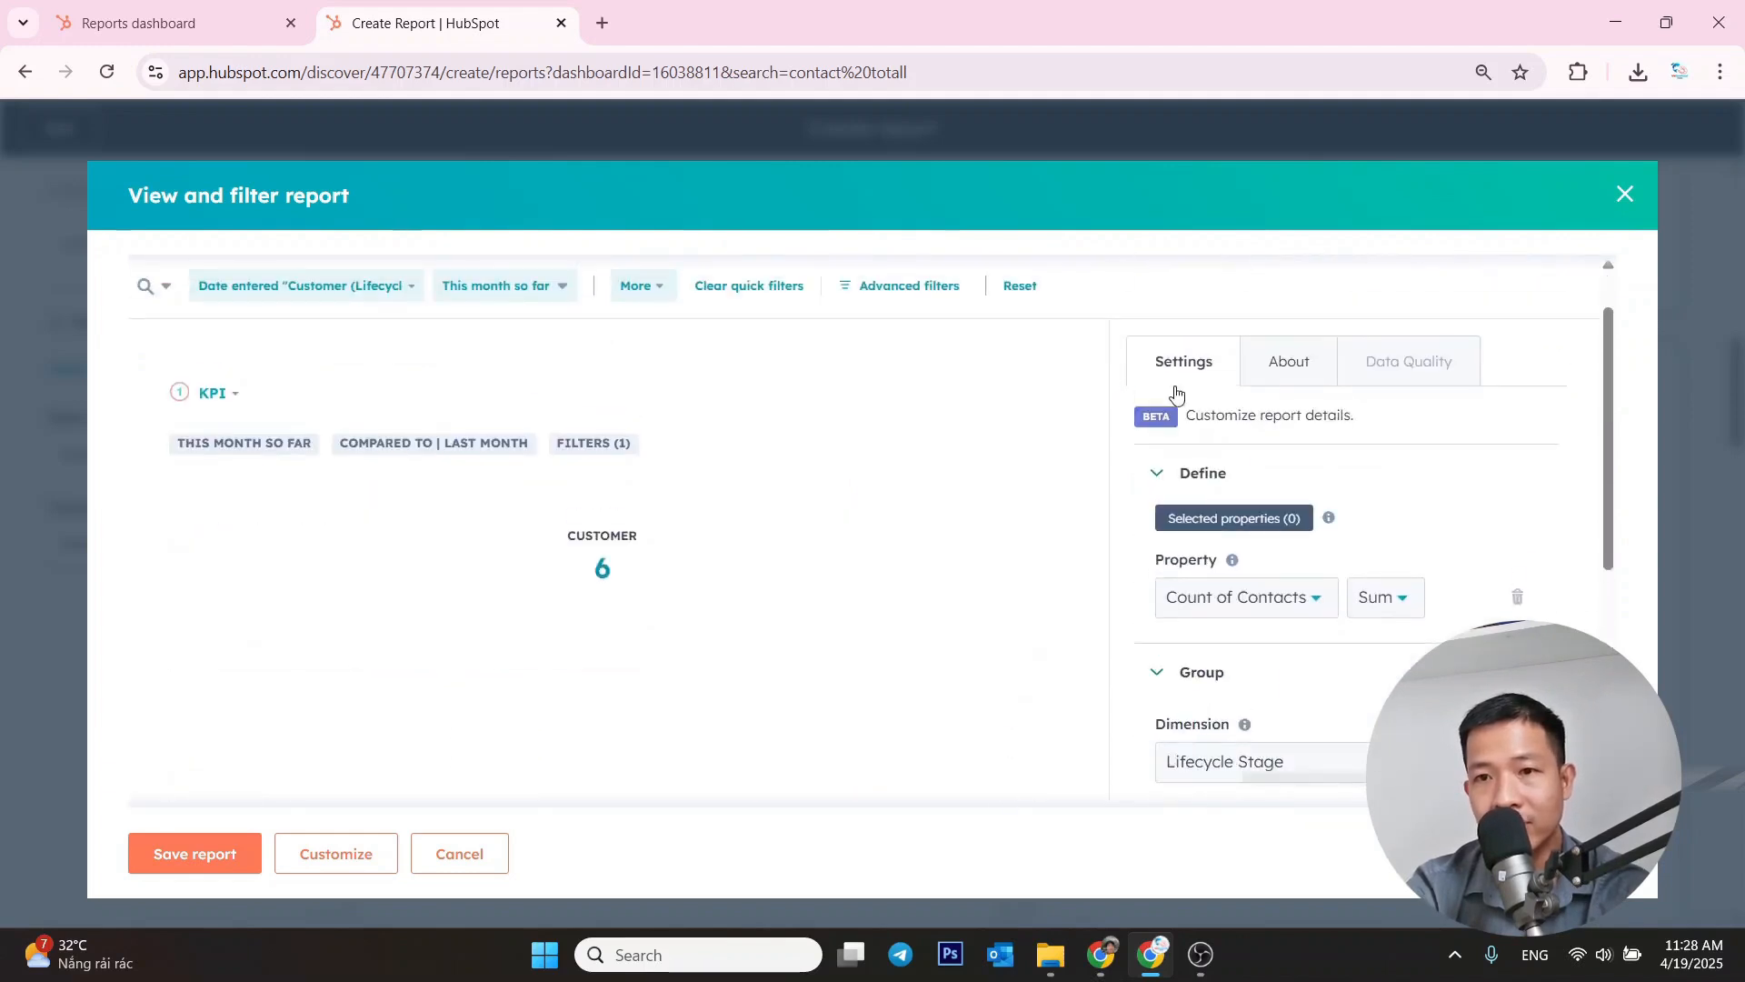
click(1289, 363)
scroll(1312, 448, down, 3)
scroll(1306, 505, up, 3)
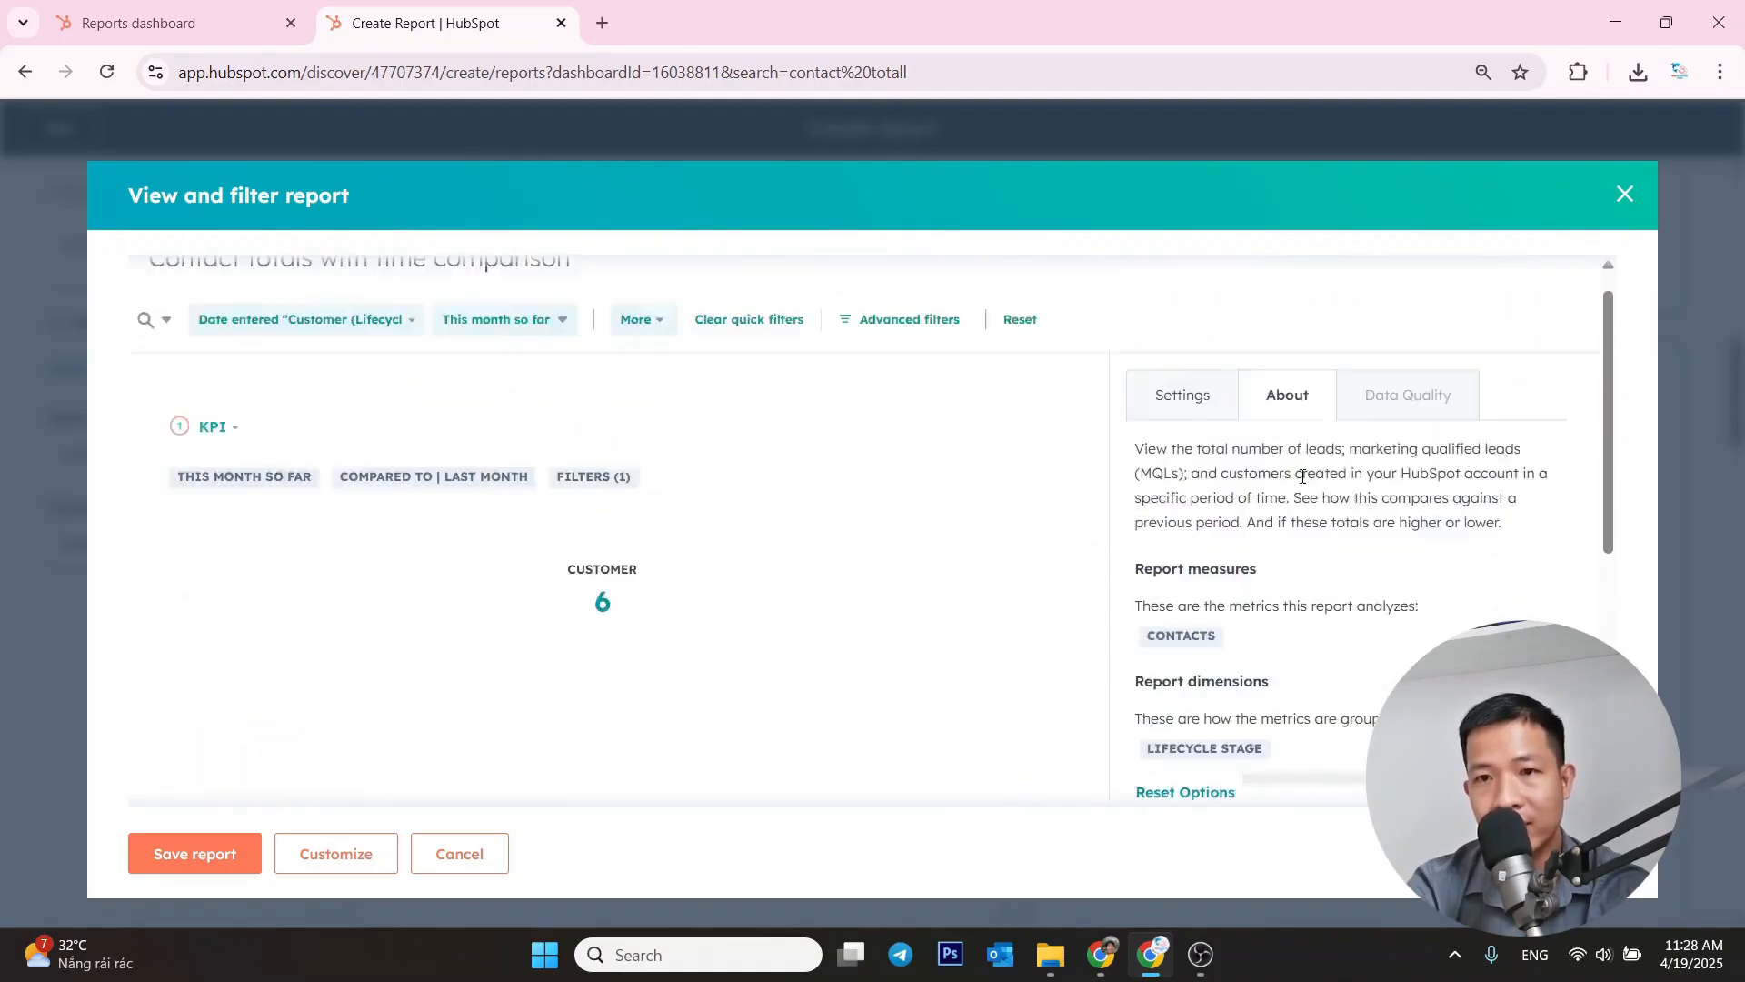
- Start saving the customer totals report and choose Sales Manager as the existing dashboard to add it to
click(1184, 431)
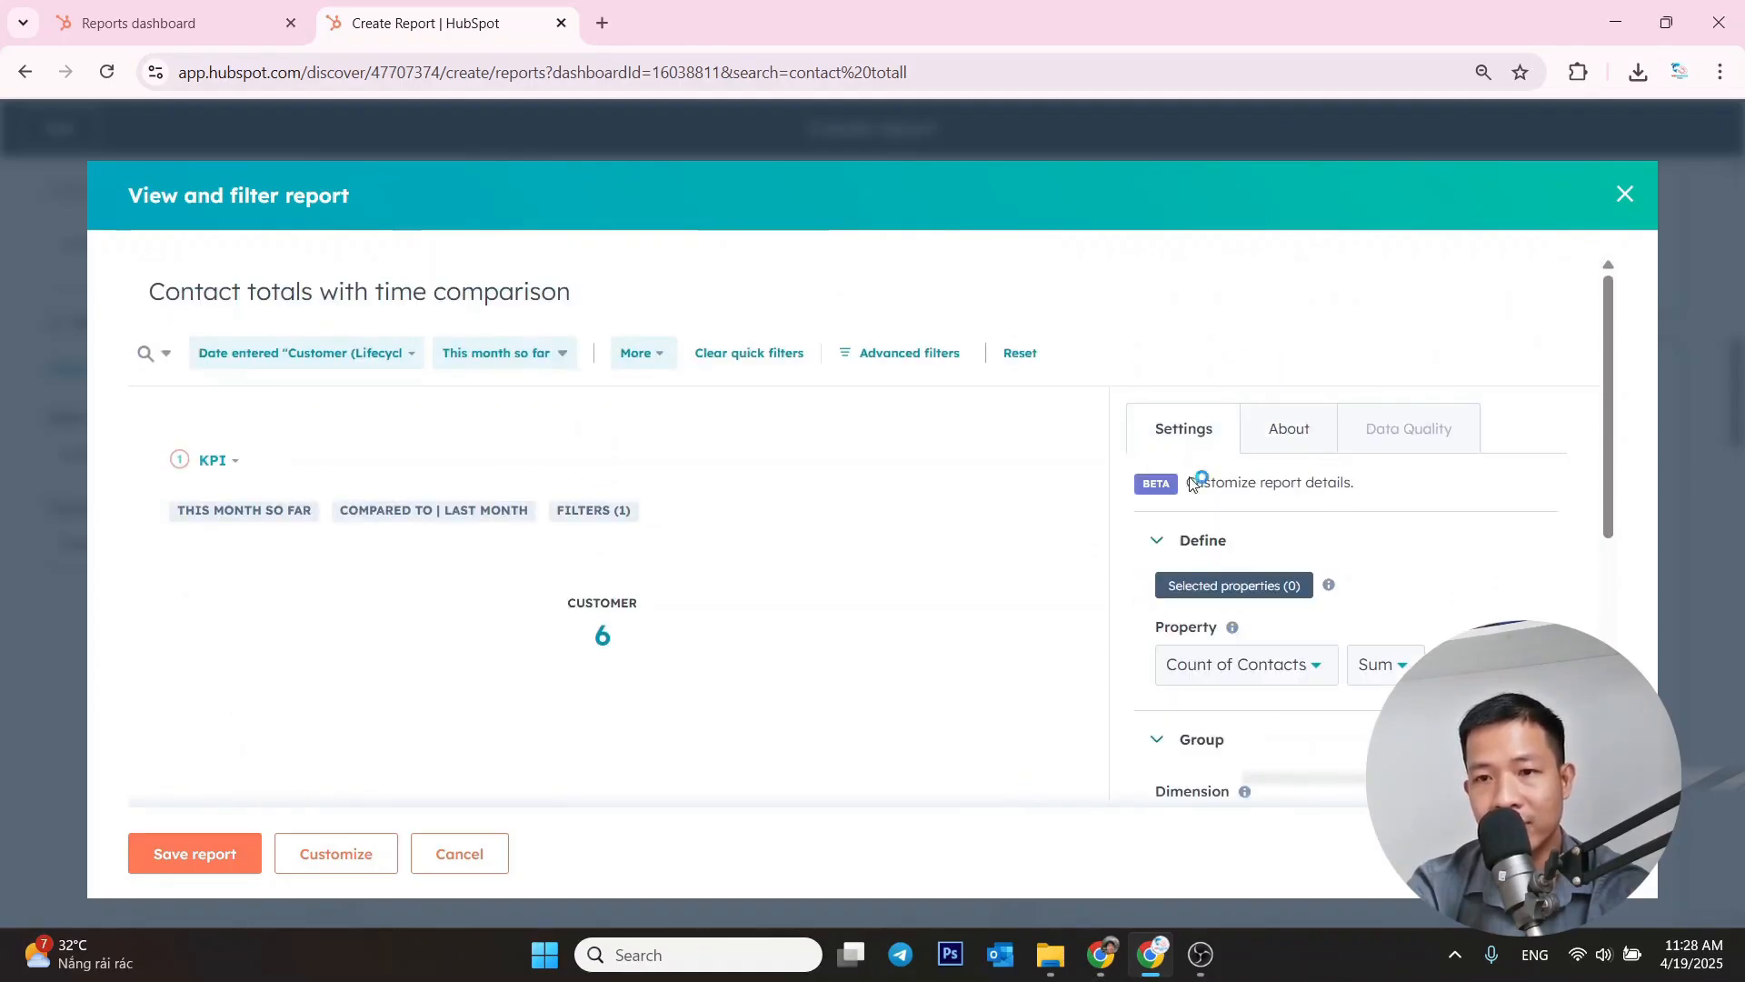
scroll(1209, 482, down, 5)
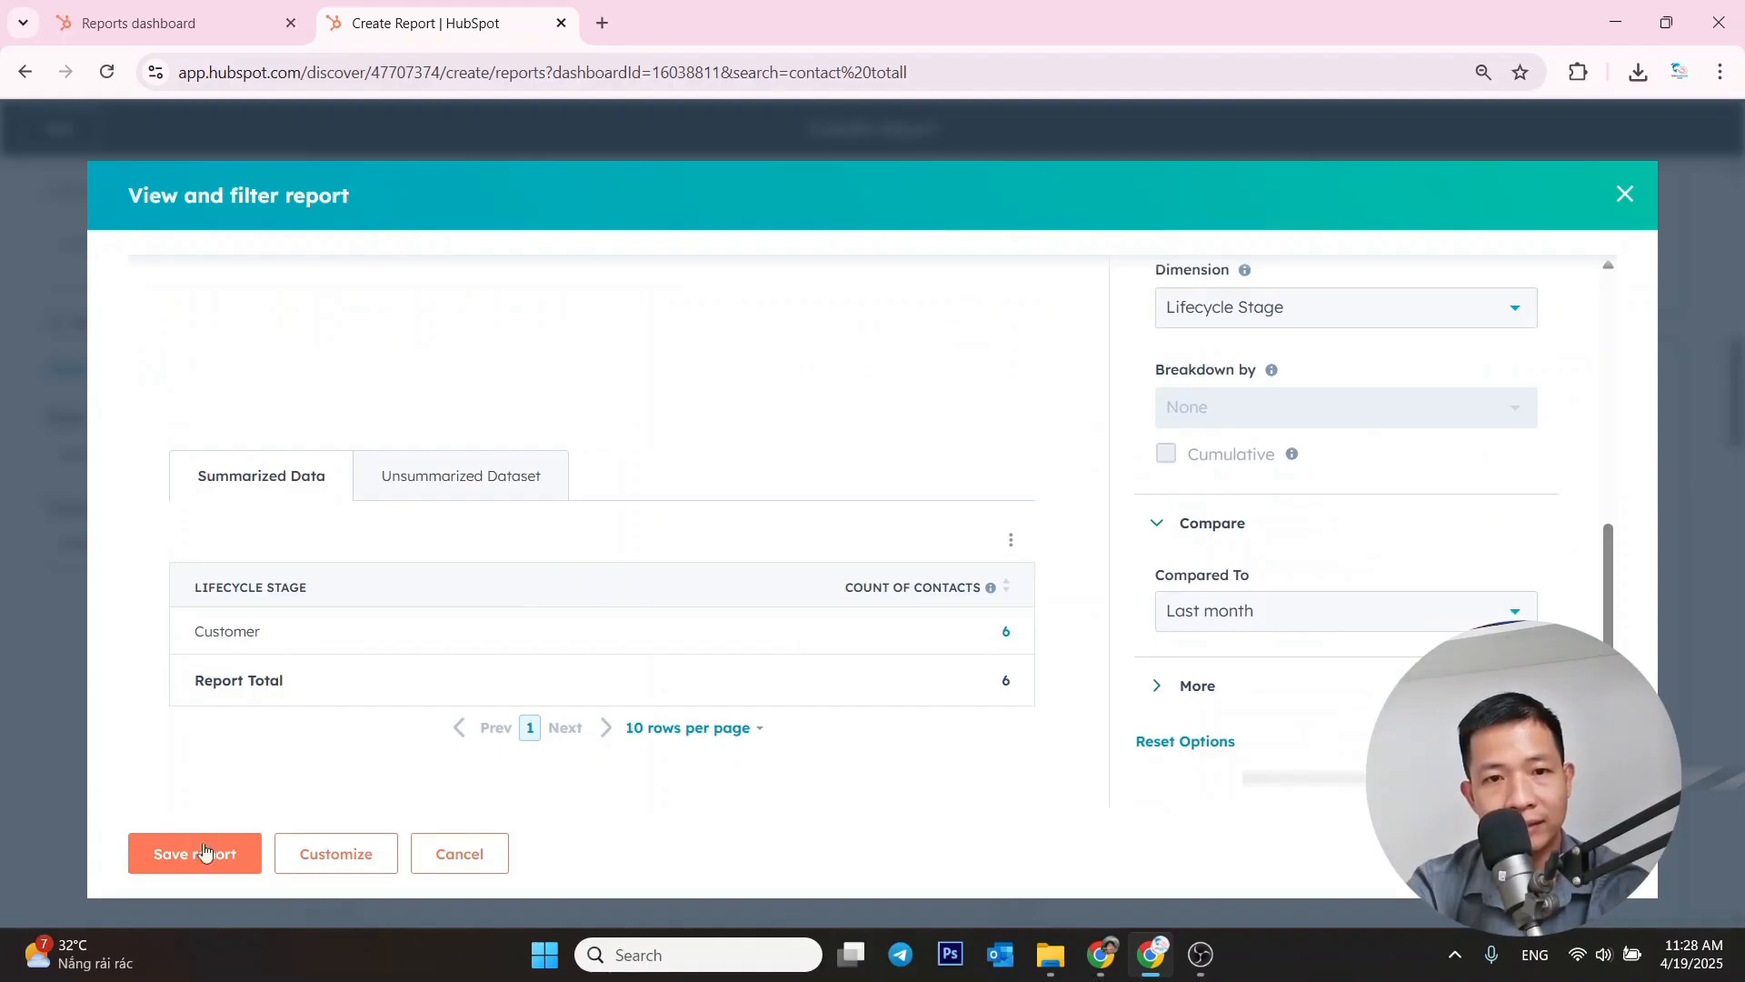
click(204, 851)
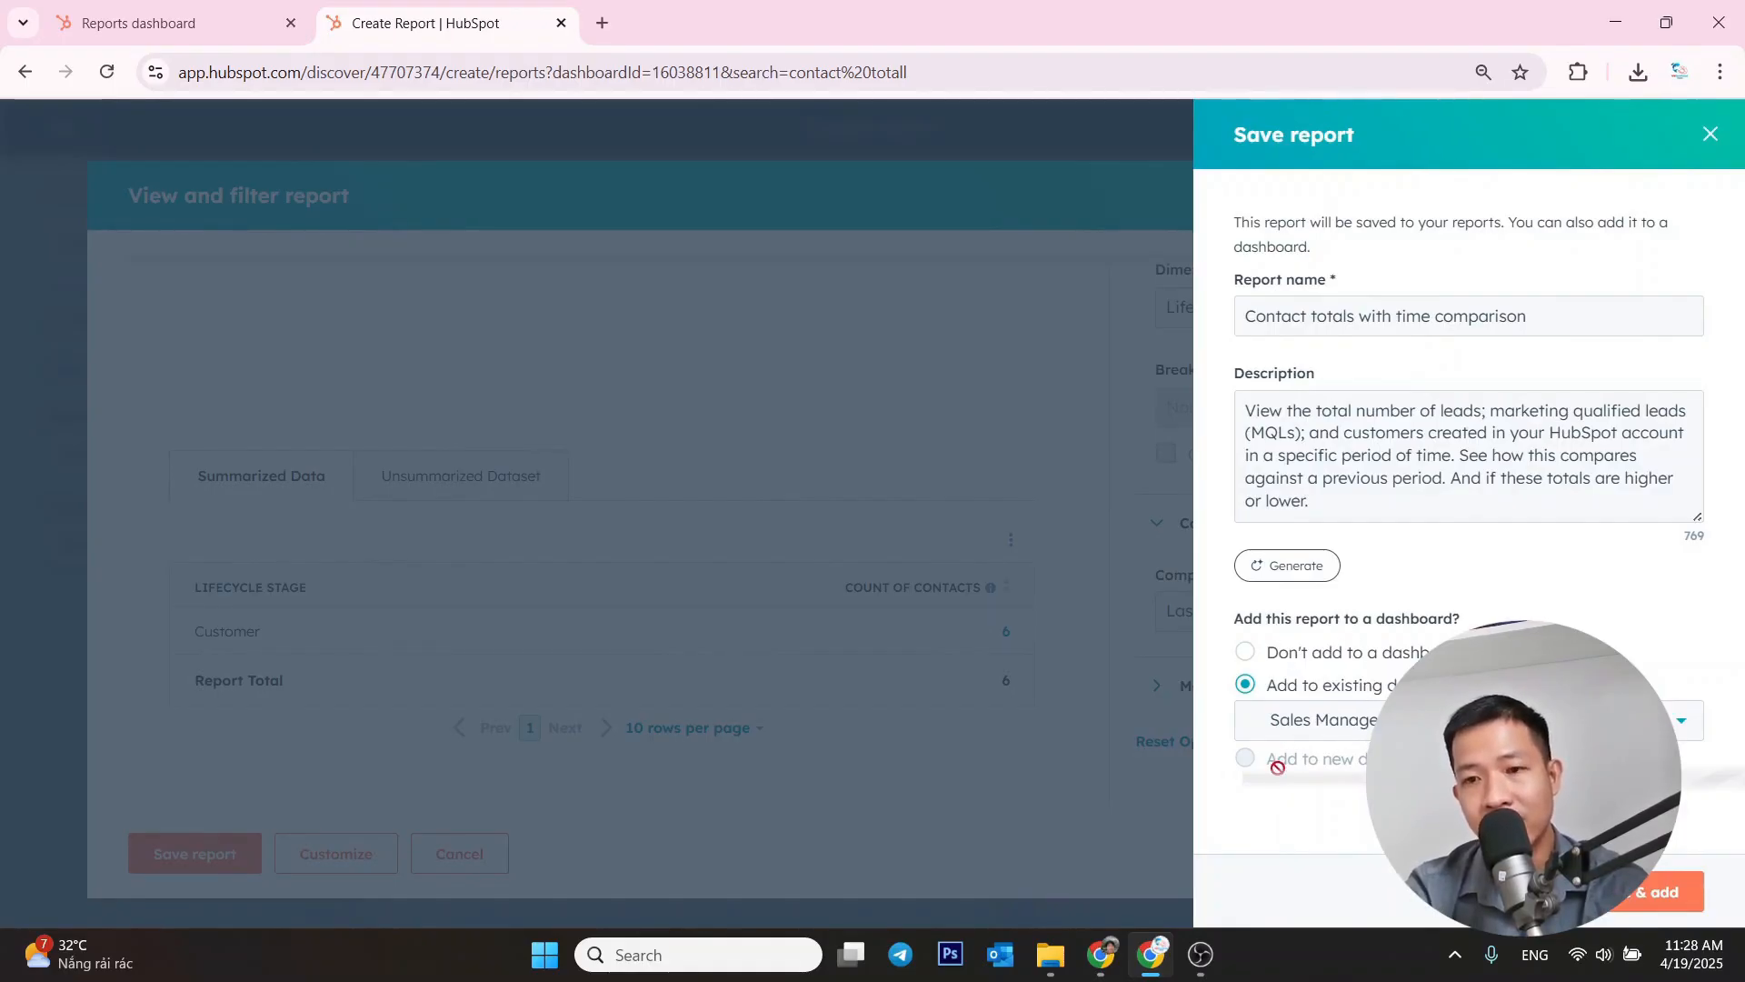
click(1299, 727)
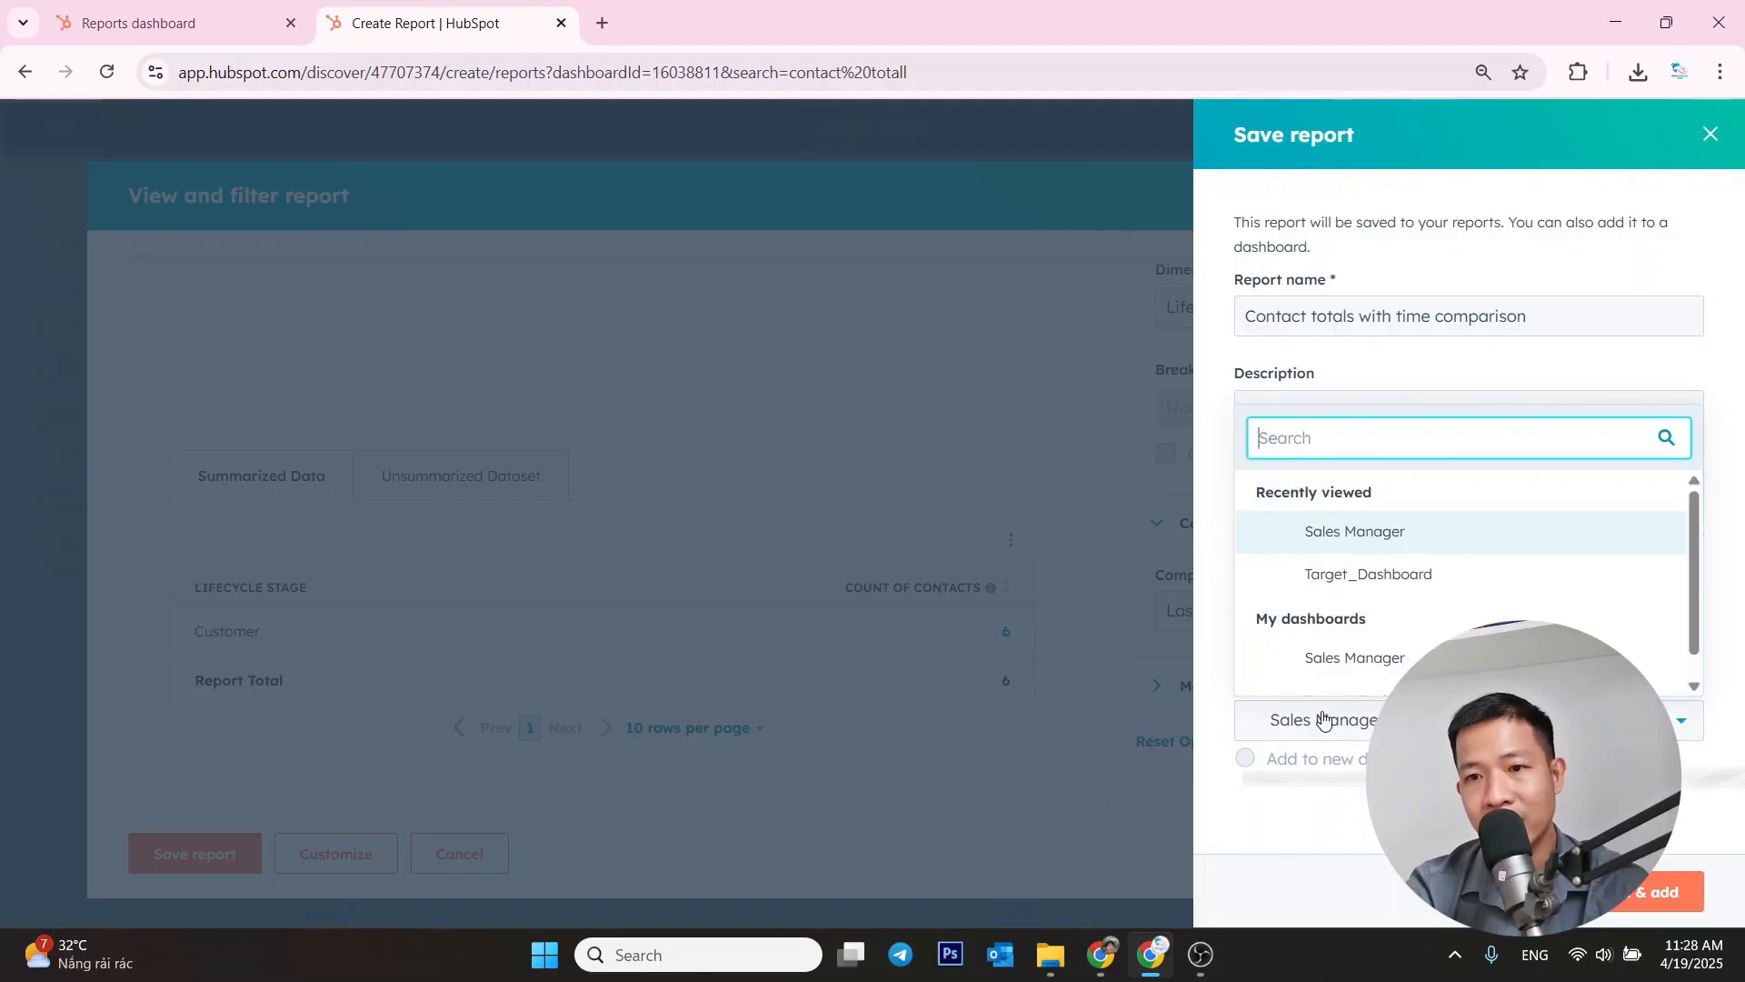
click(1361, 536)
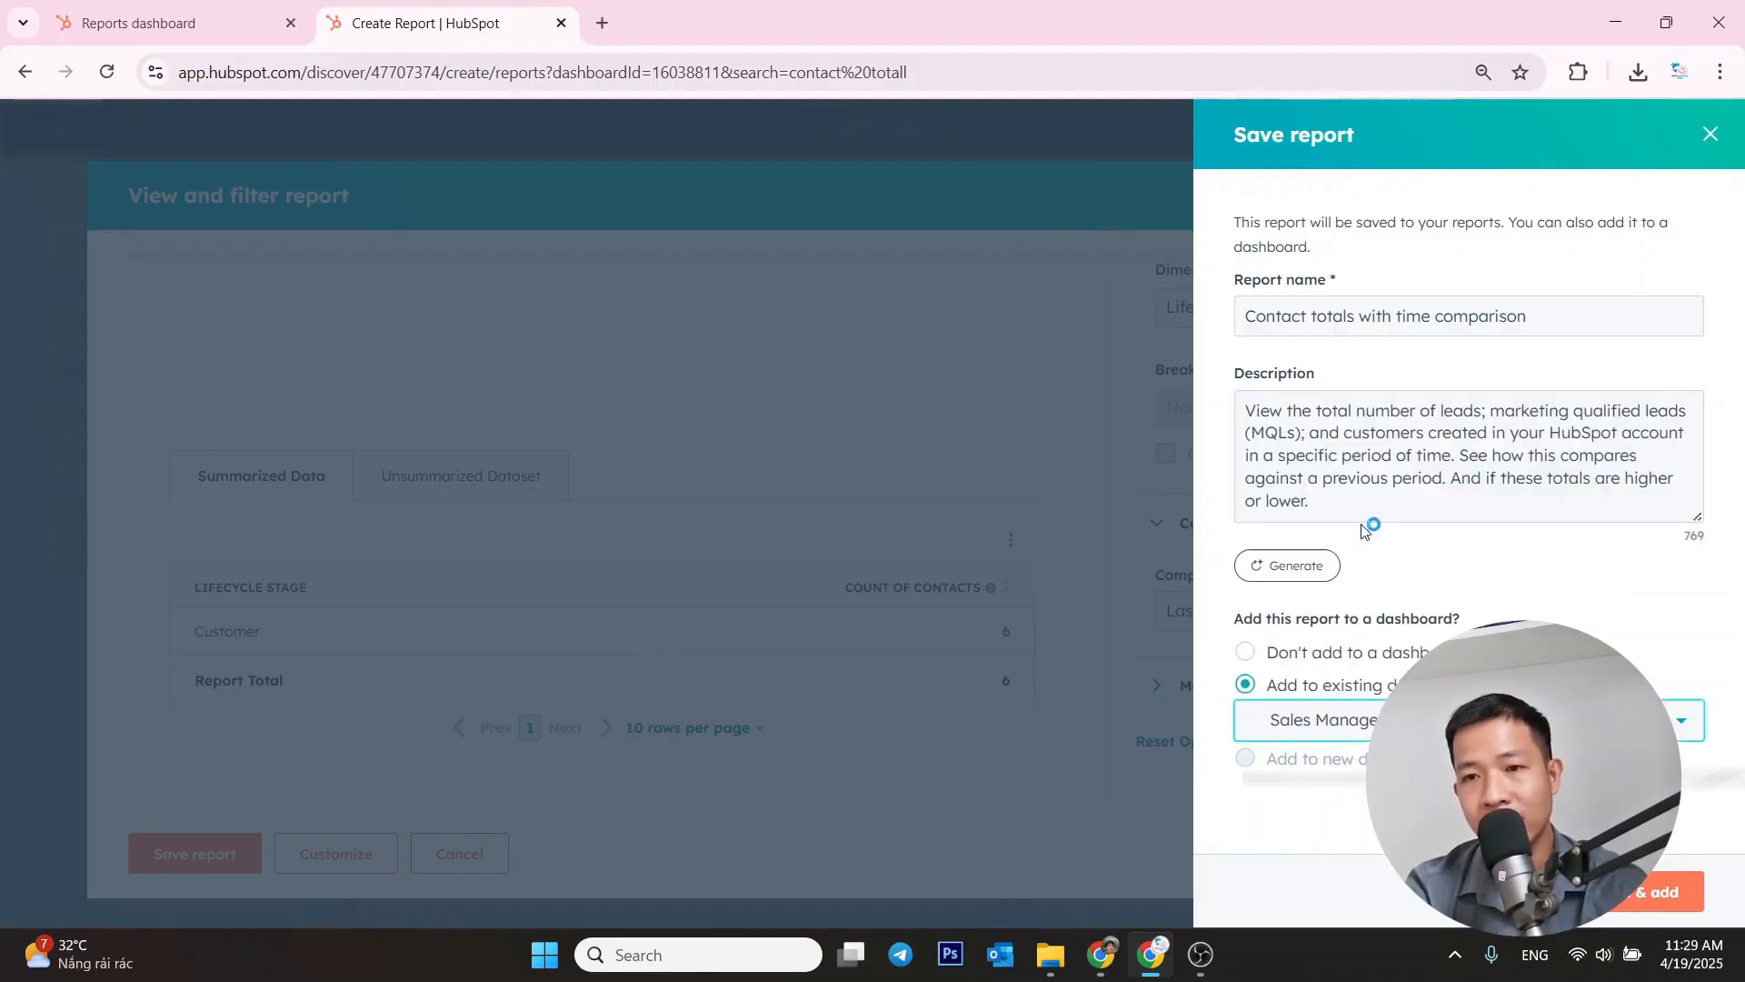
- Name the report "Customer totals this month" and save it to the chosen dashboard
click(1250, 313)
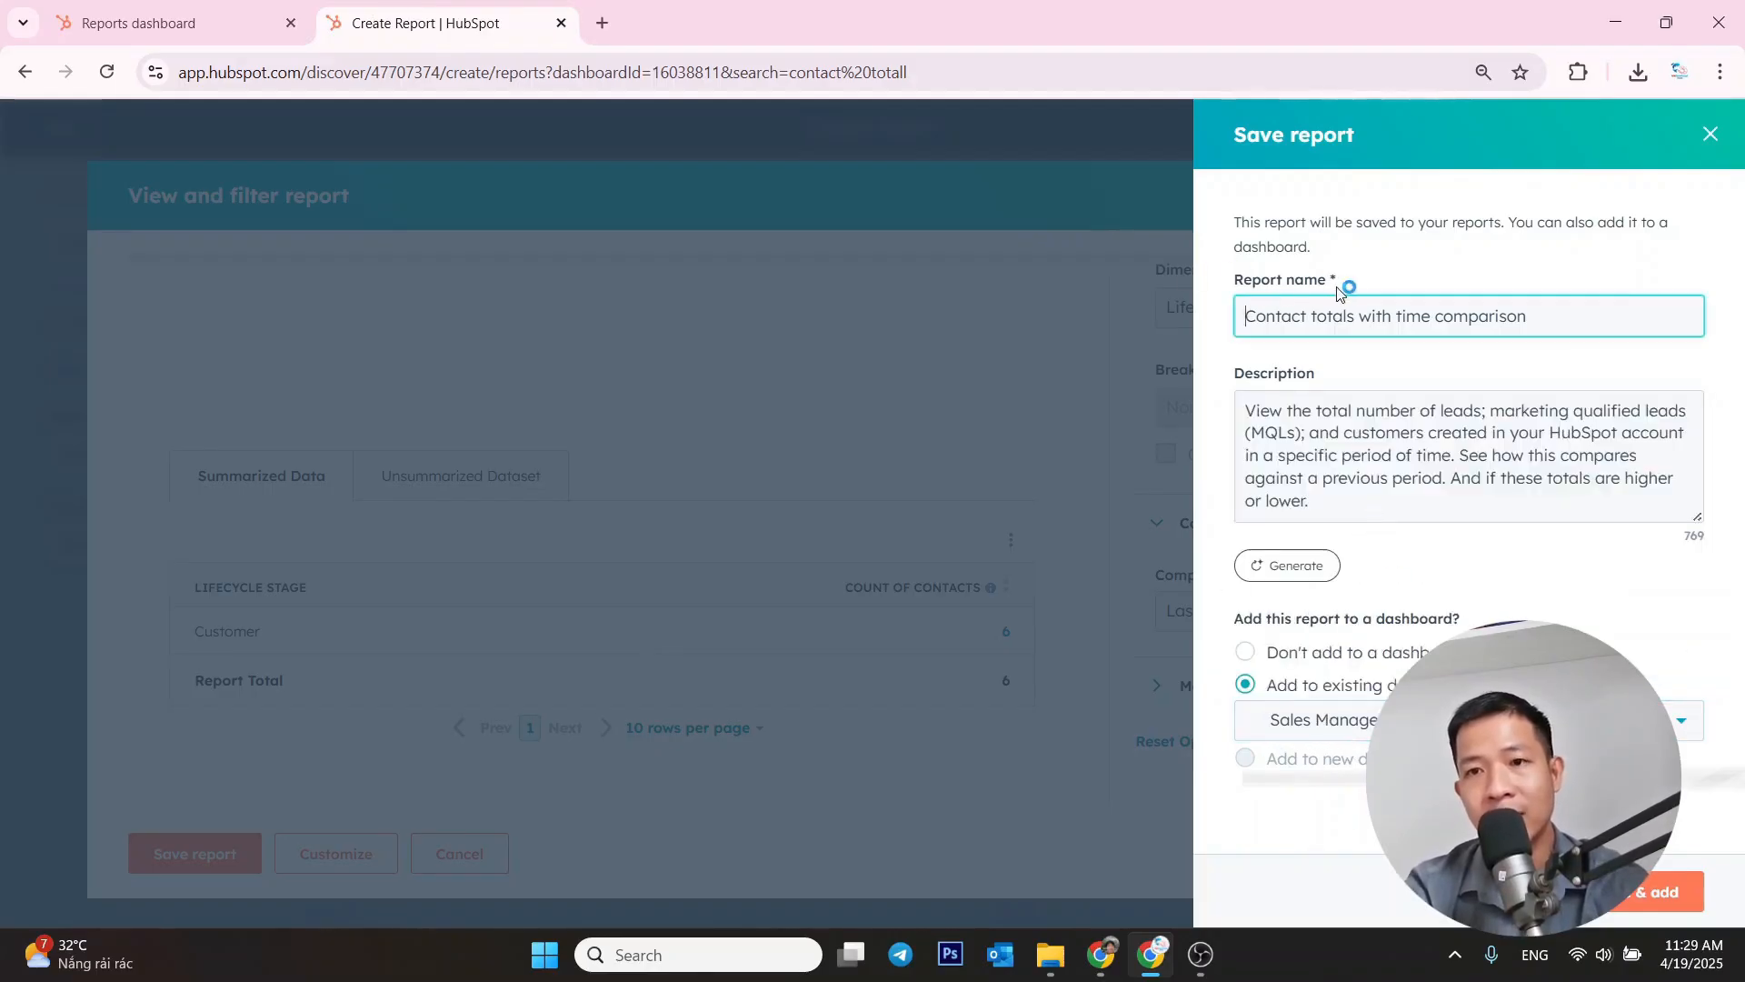
text(Conv)
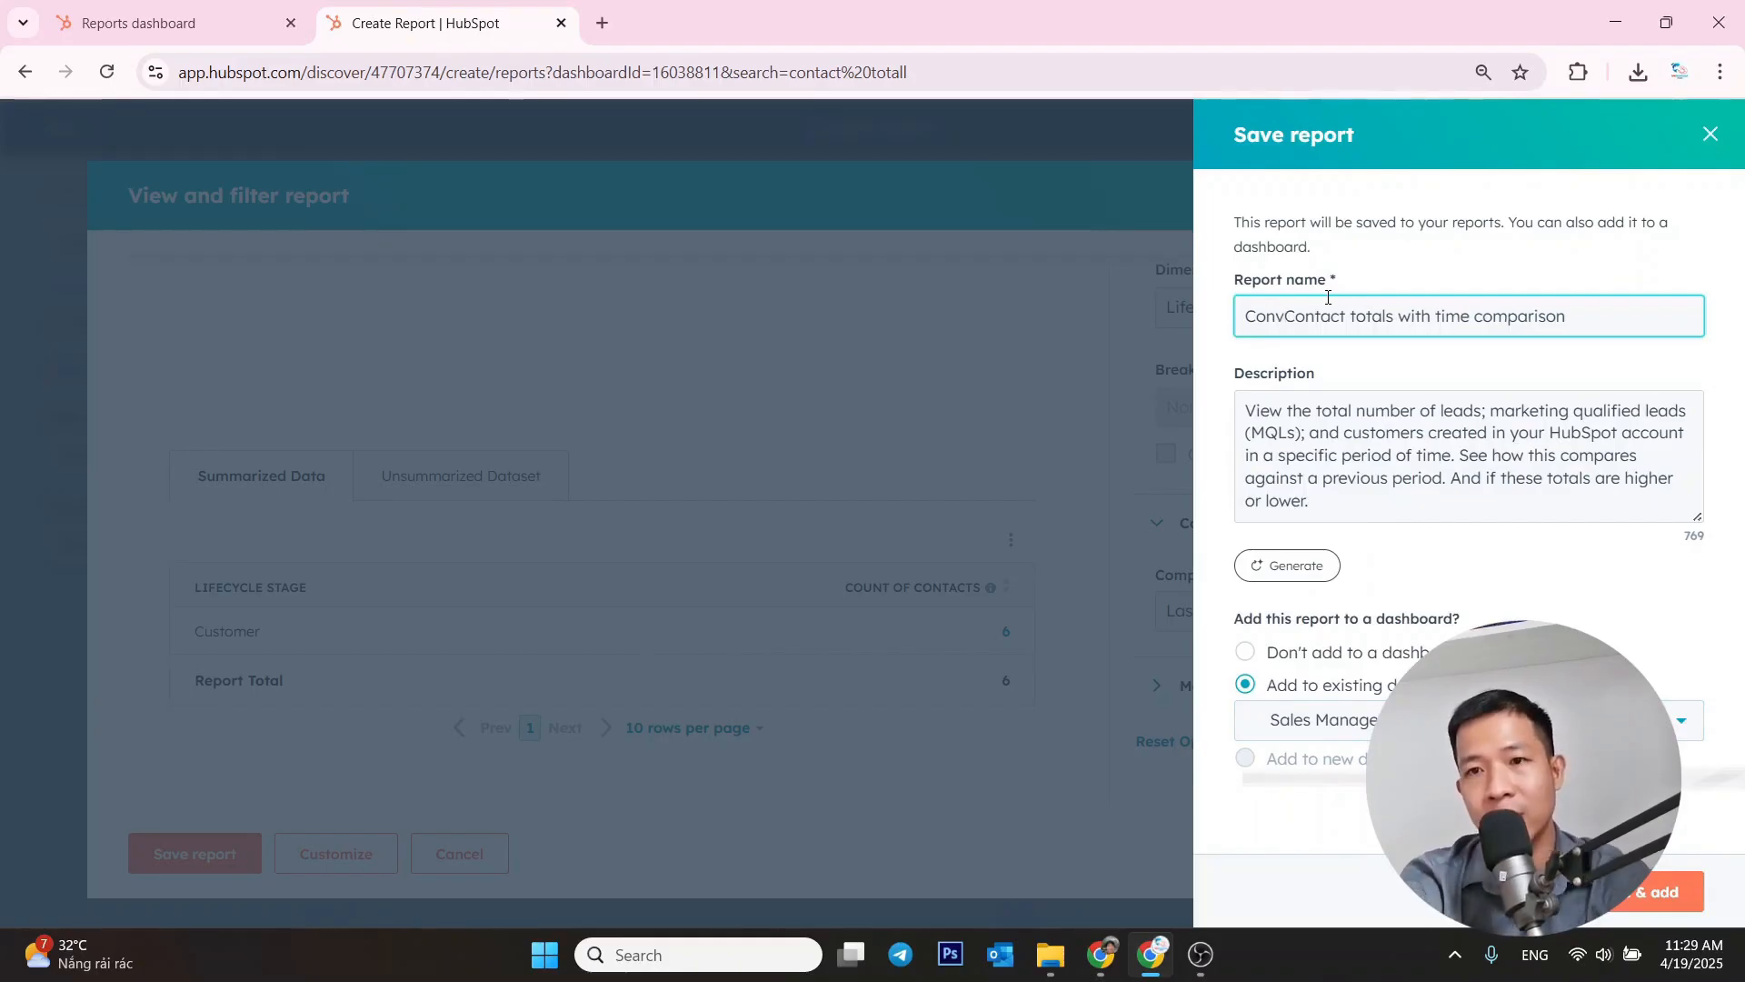
key(BackSpace)
key(BackSpace)
key(BackSpace)
text(Customer)
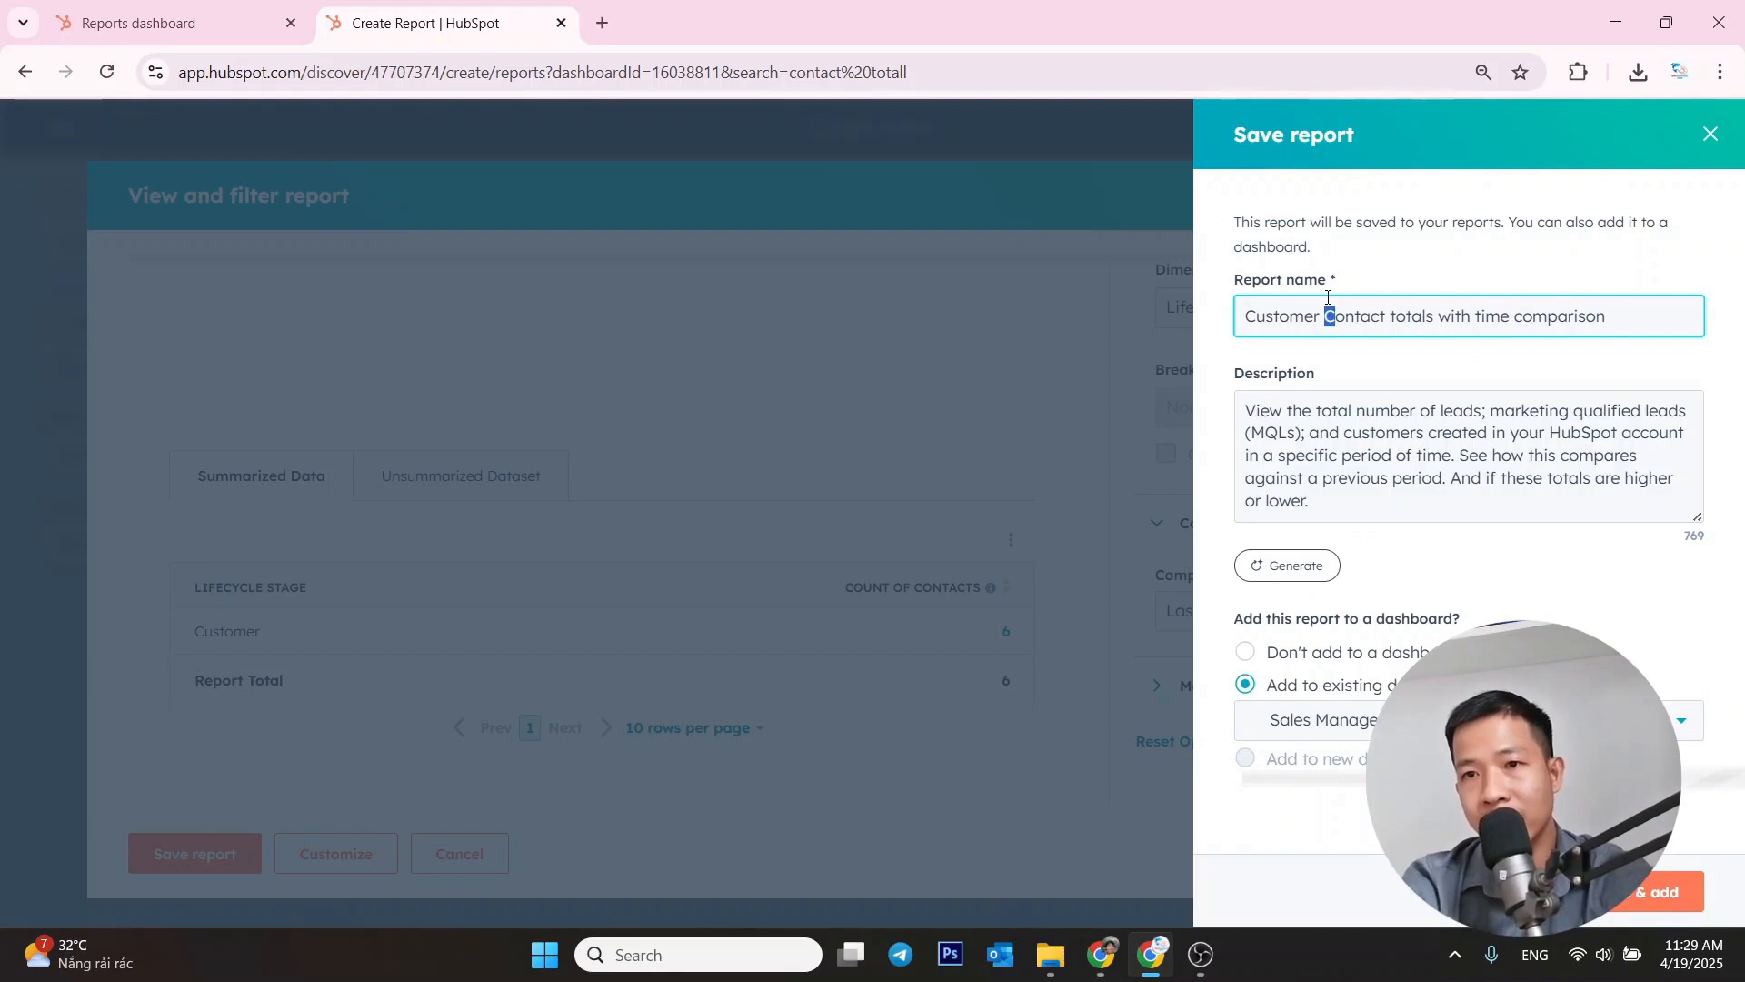
key(shift+Right)
key(shift+Right)
key(shift+Right)
key(shift+Right)
key(BackSpace)
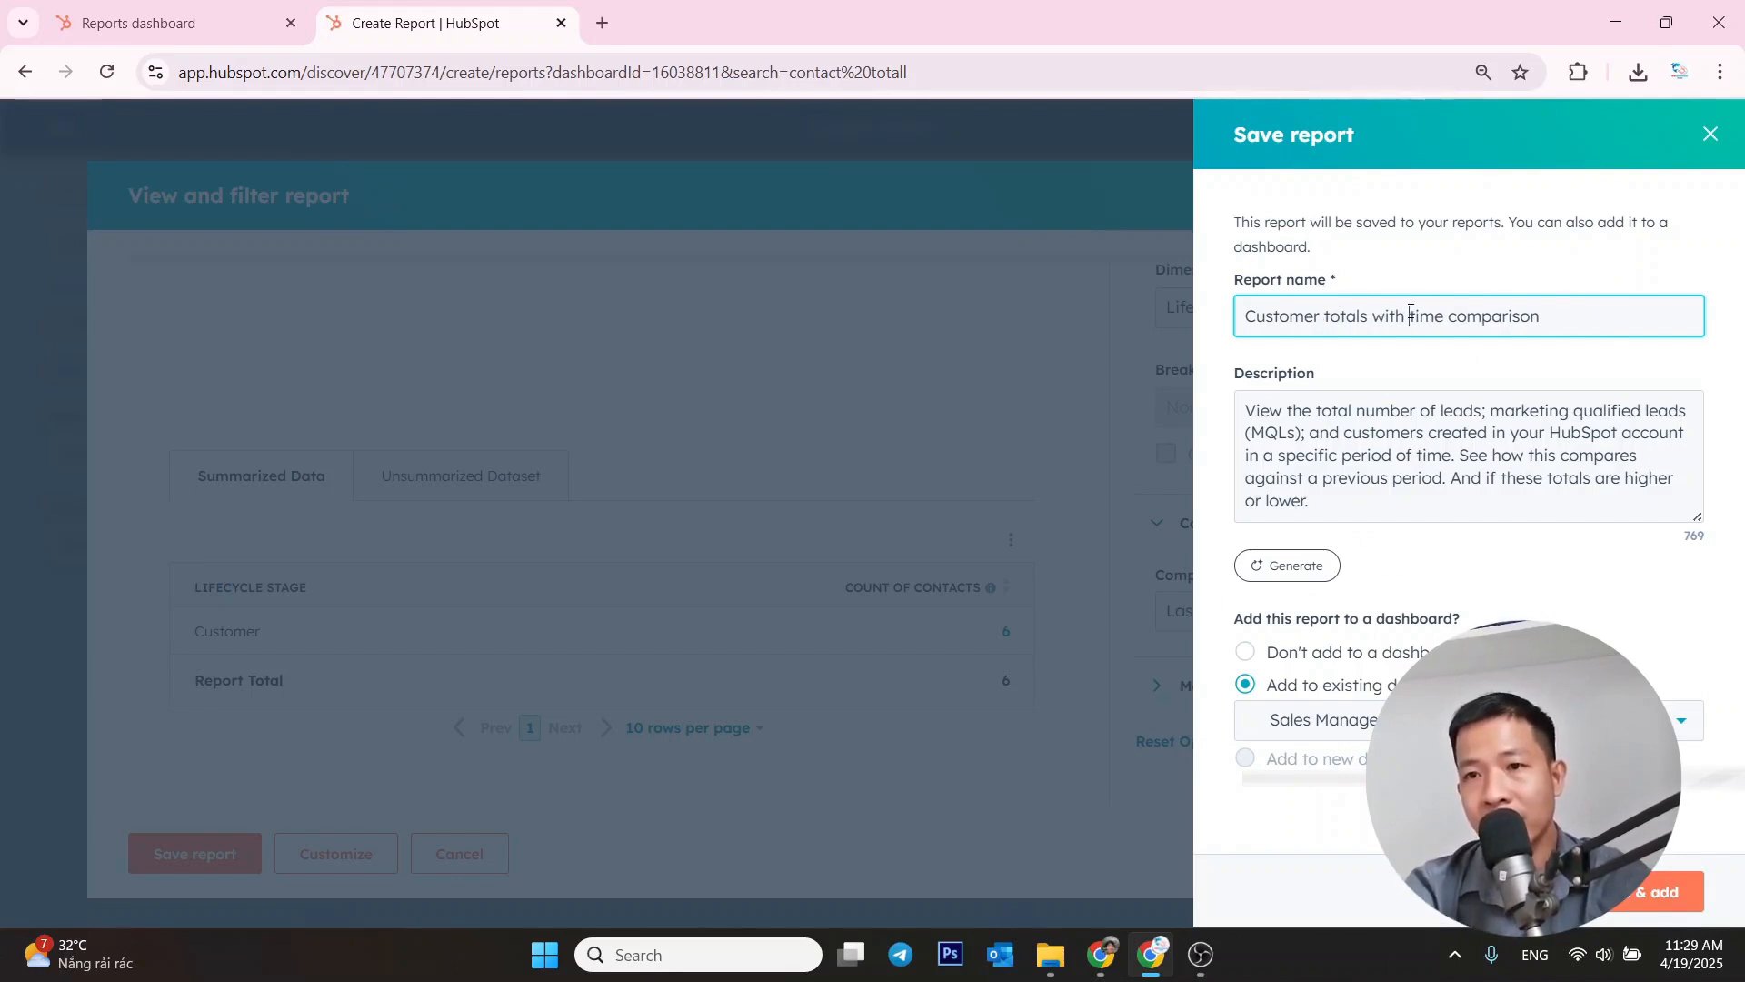
drag(1410, 316, 1591, 320)
key(BackSpace)
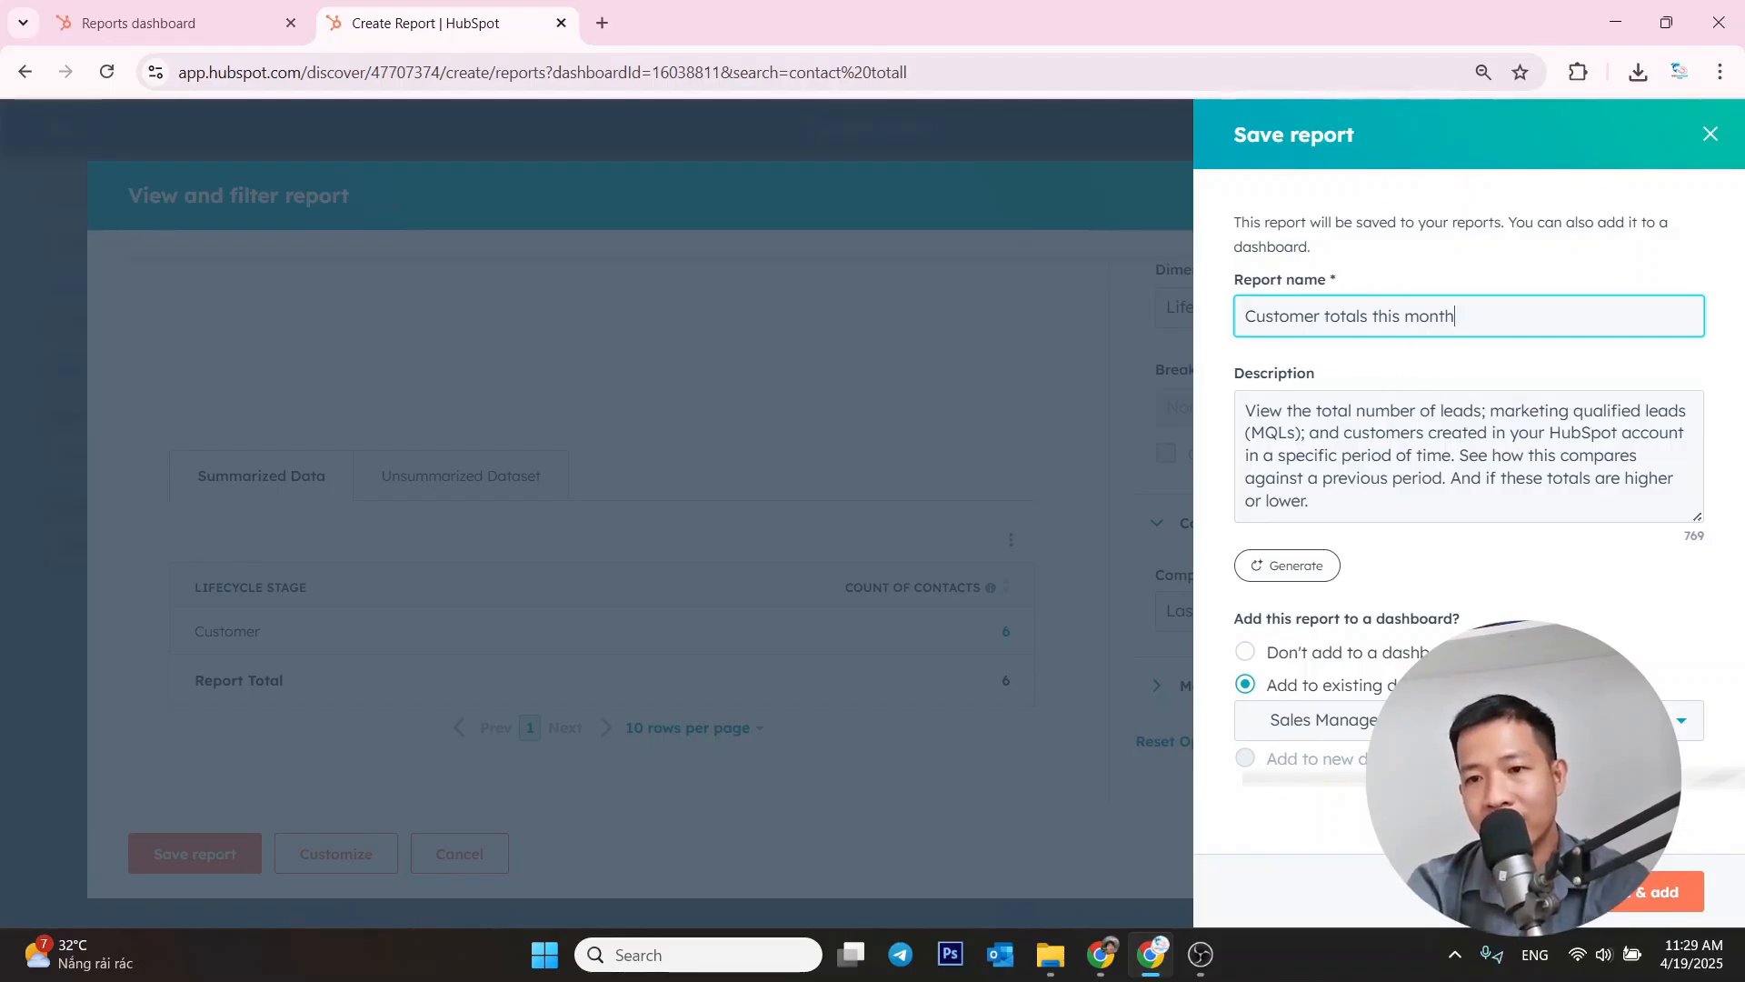
click(1666, 902)
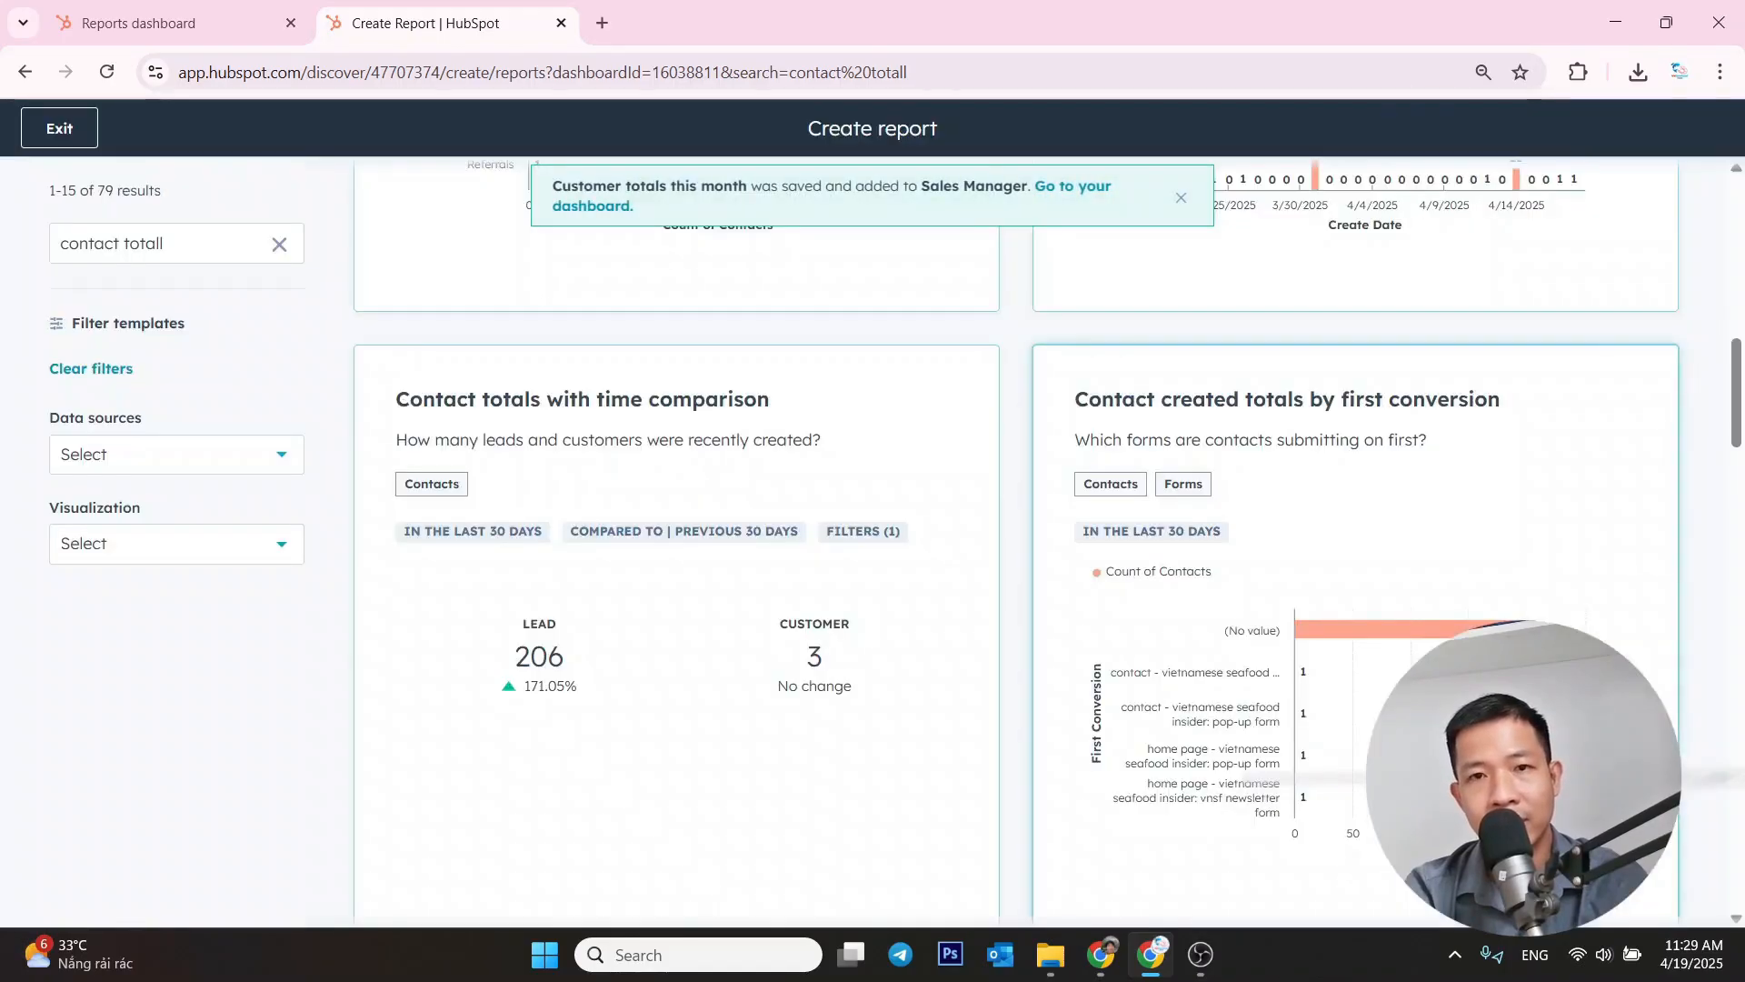
- Return to the Sales Manager dashboard and shrink the customer totals report to one grid cell, using Target_Dashboard as the layout reference
scroll(1095, 396, up, 11)
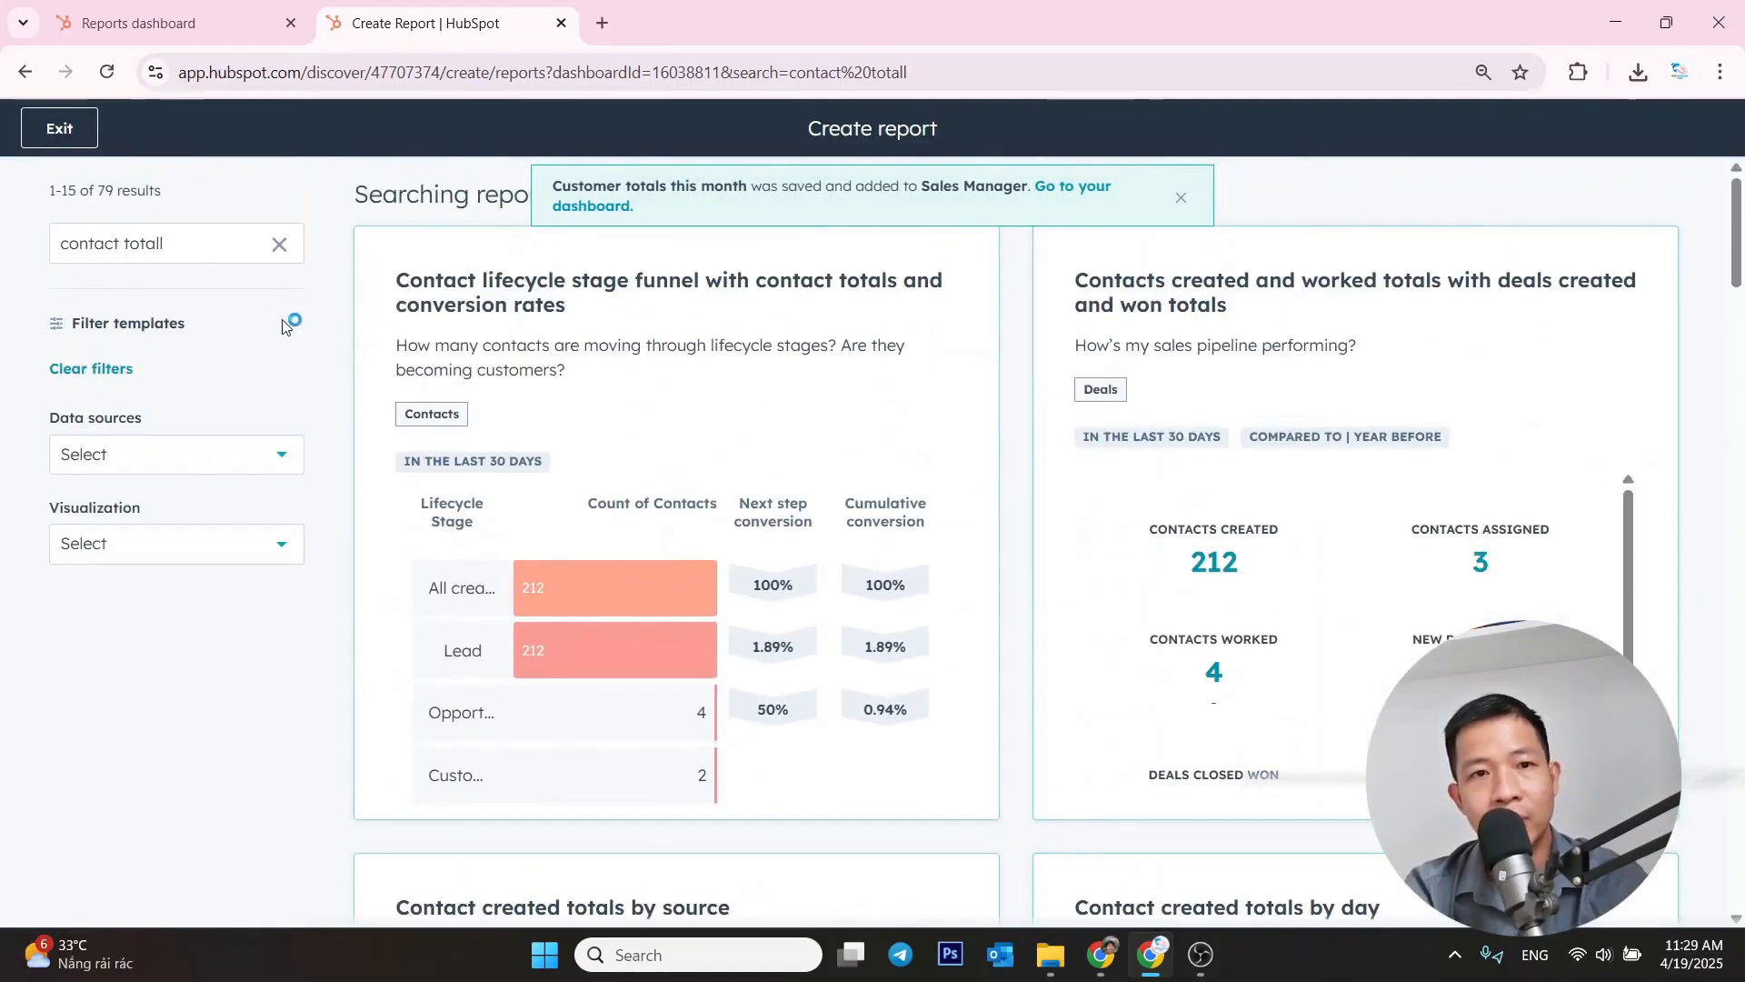
click(48, 128)
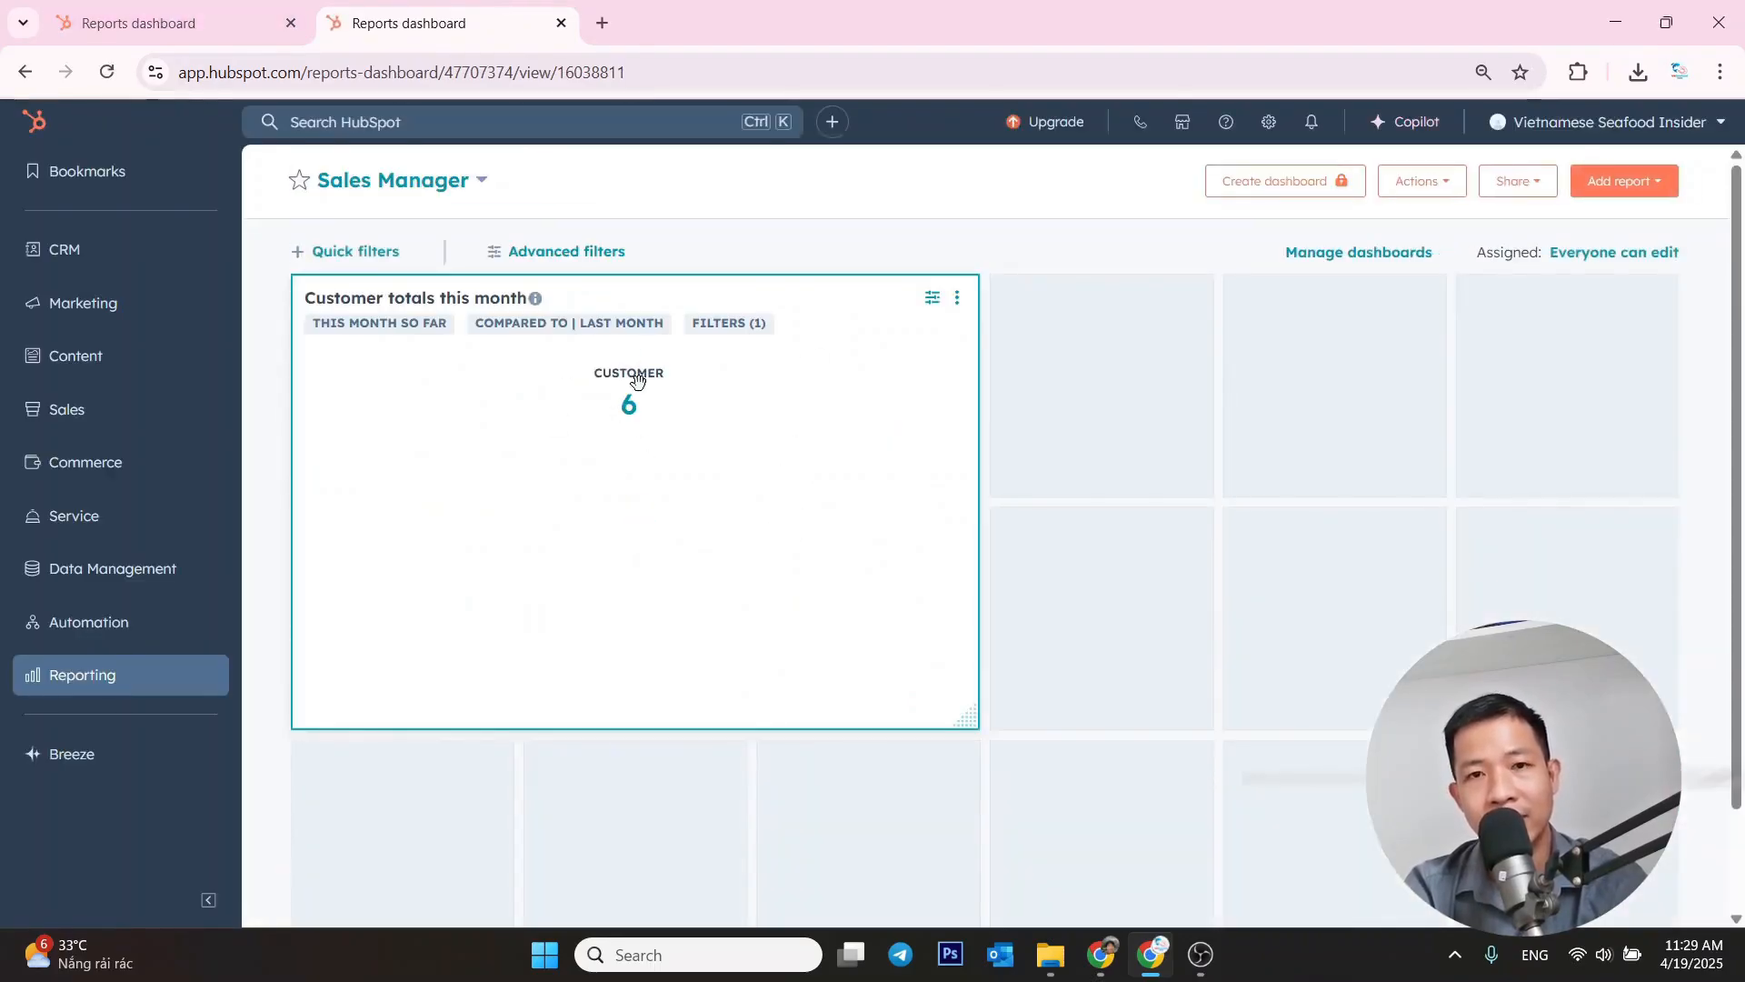
click(116, 16)
click(427, 7)
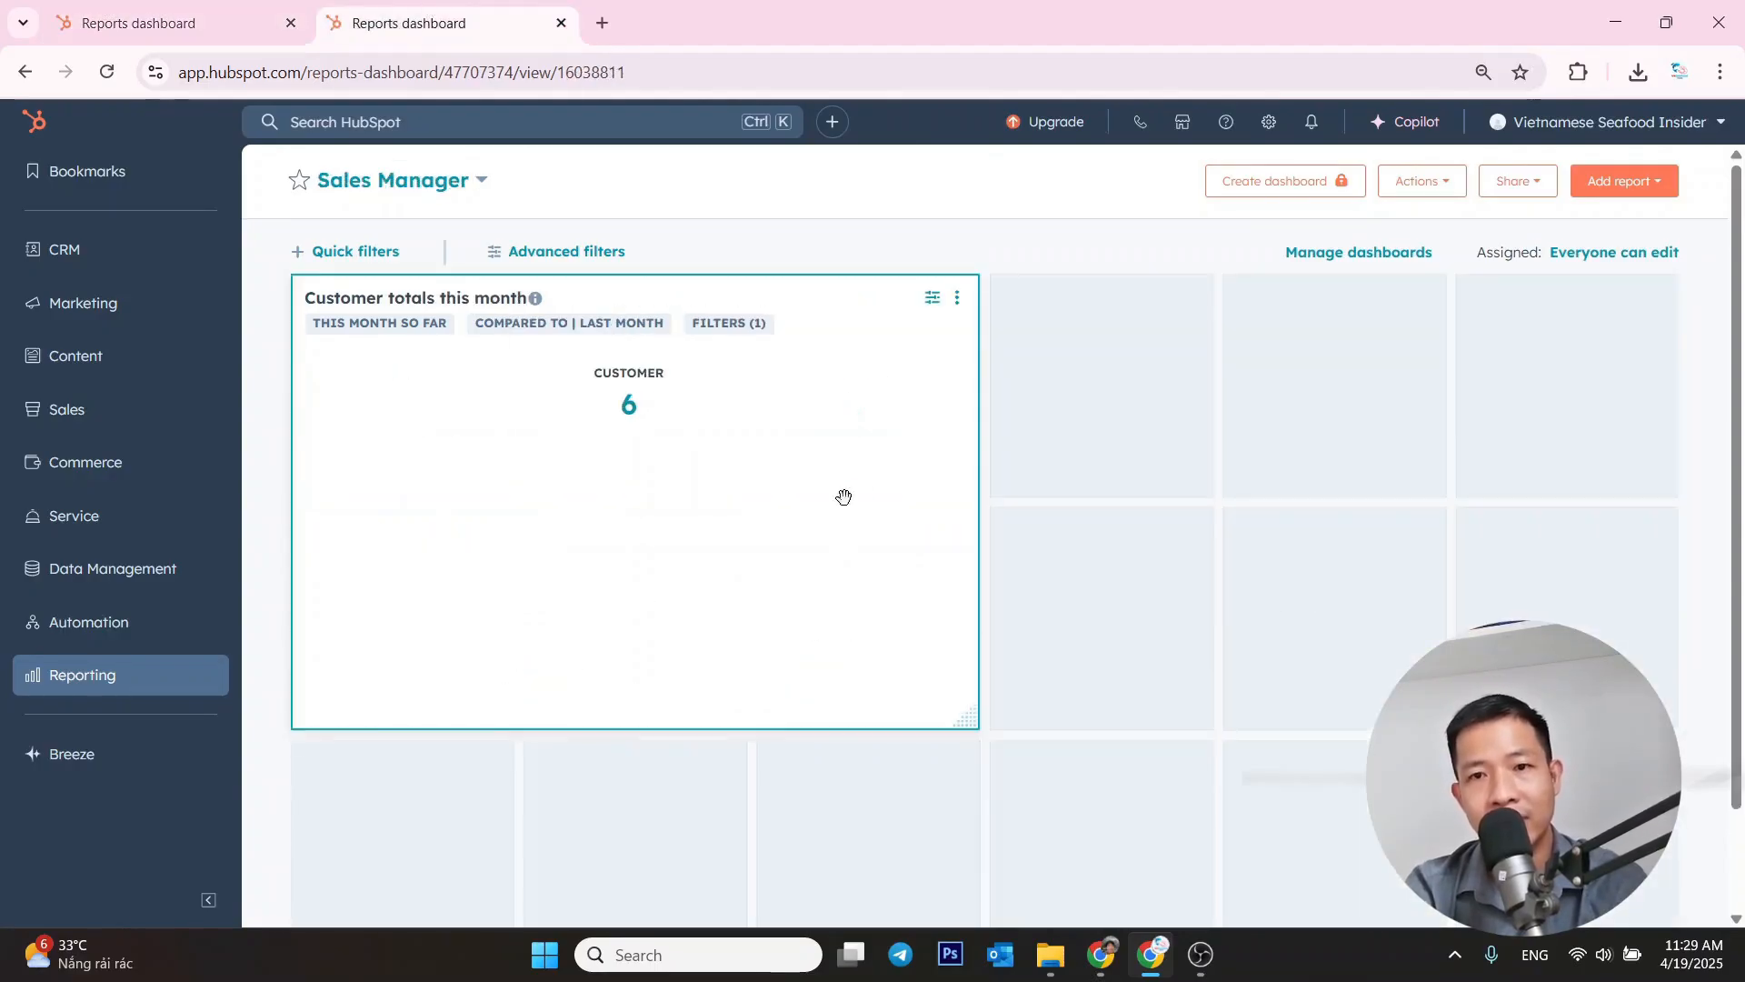
drag(970, 721, 506, 435)
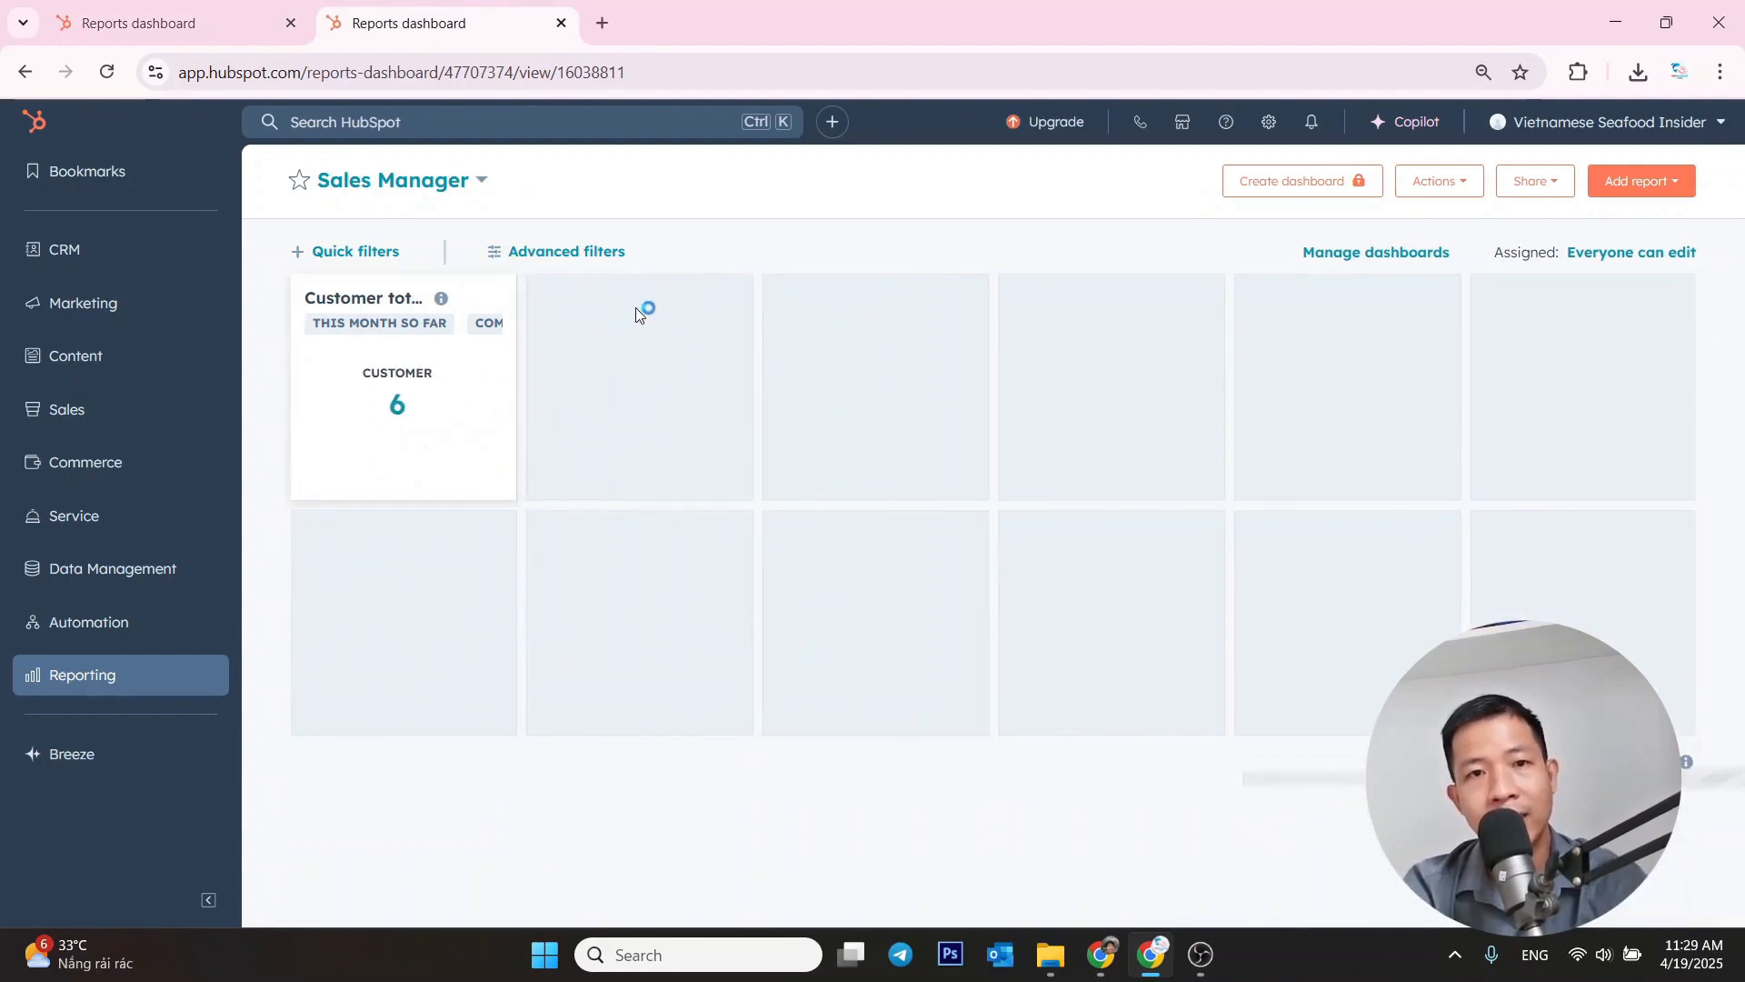
click(273, 35)
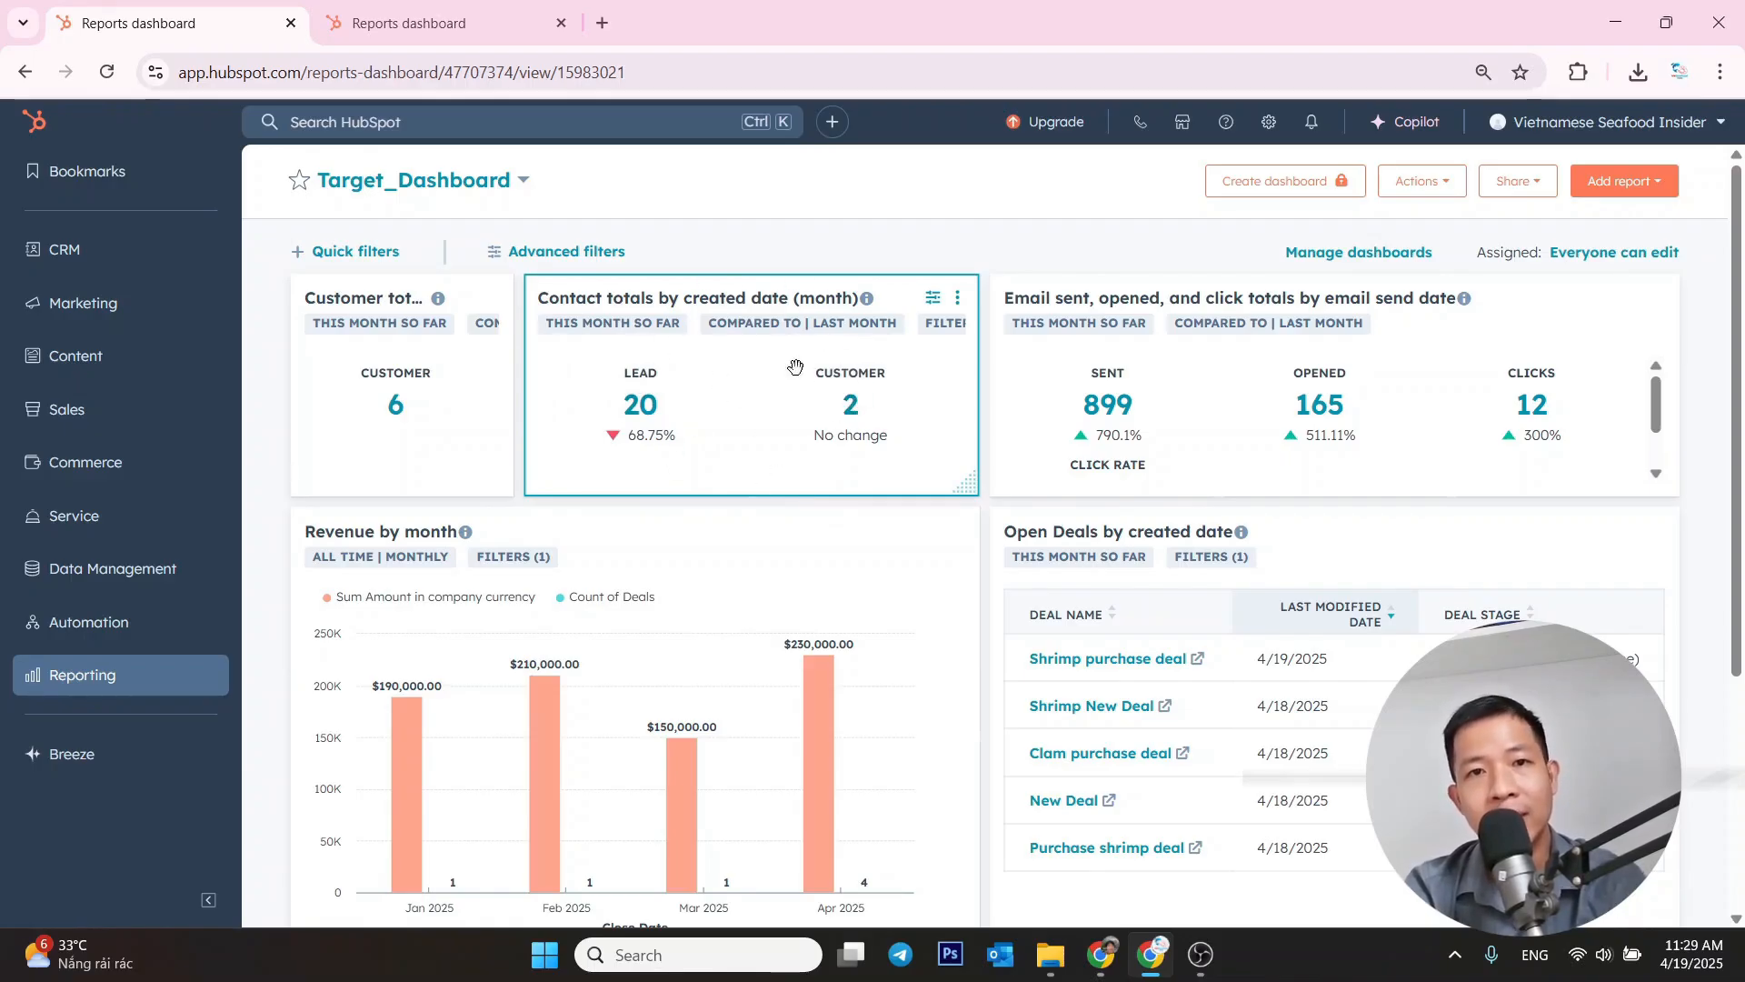
click(455, 23)
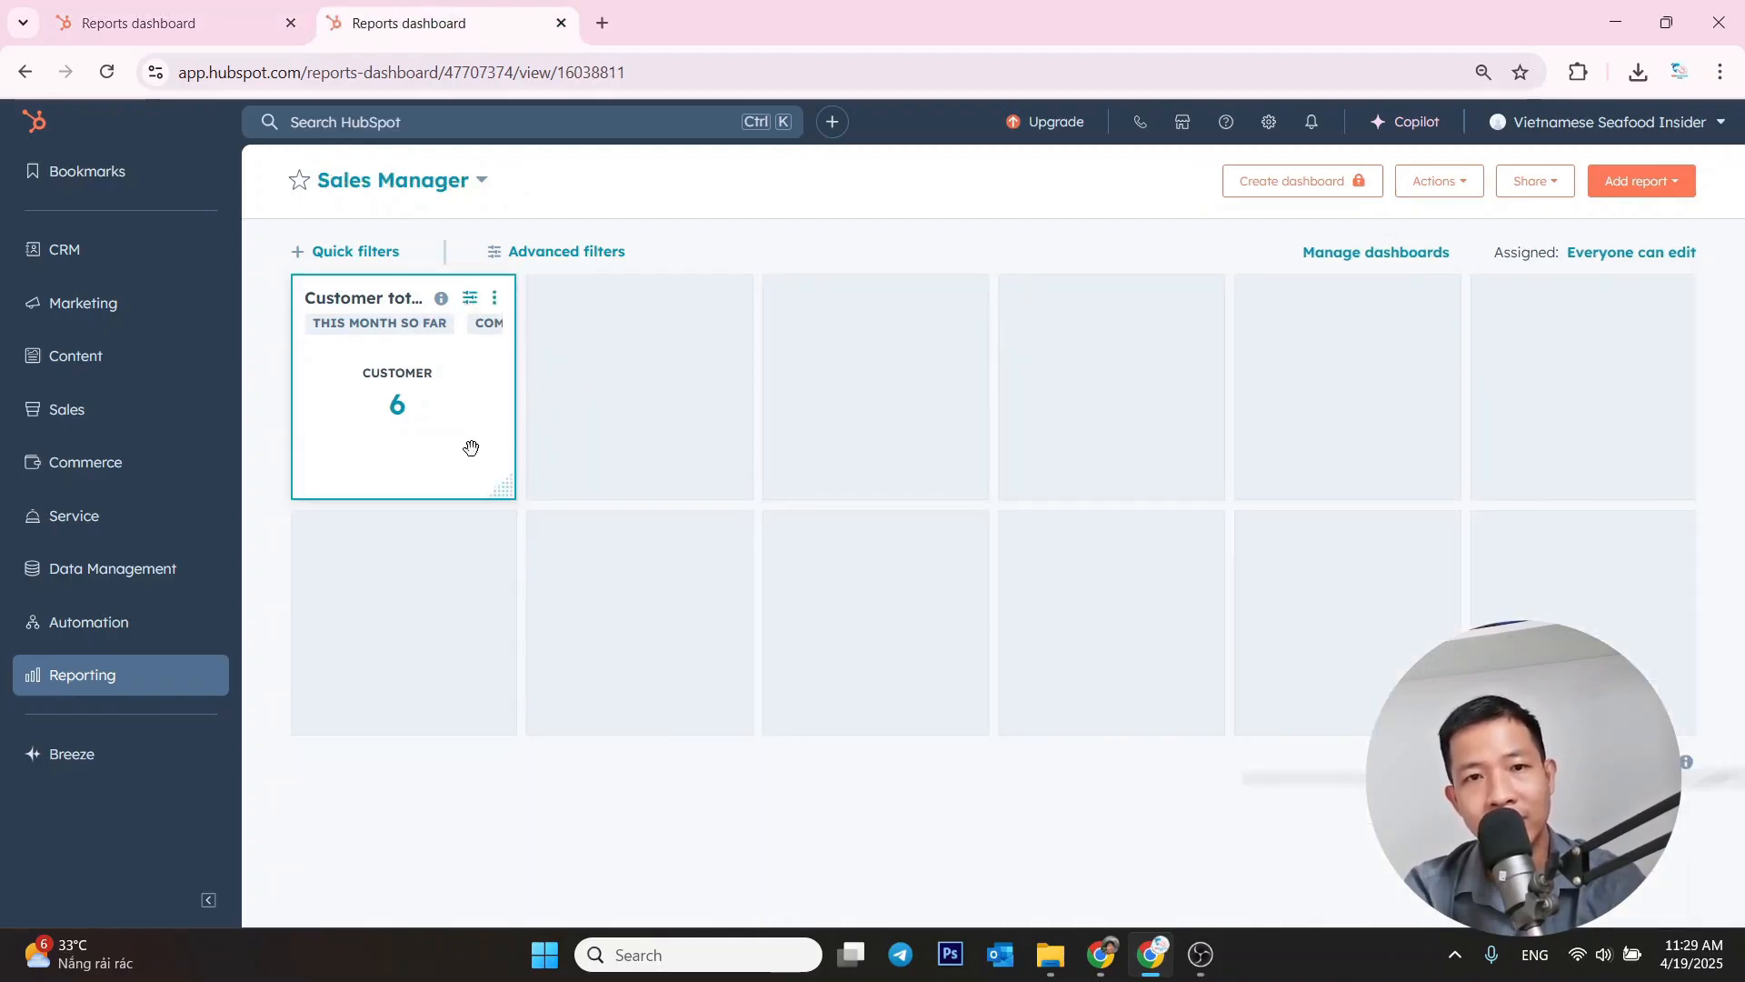
- Start cloning the "Customer totals this month" report from the reports list and name the clone "Contact totals this month"
mouse_move(136, 684)
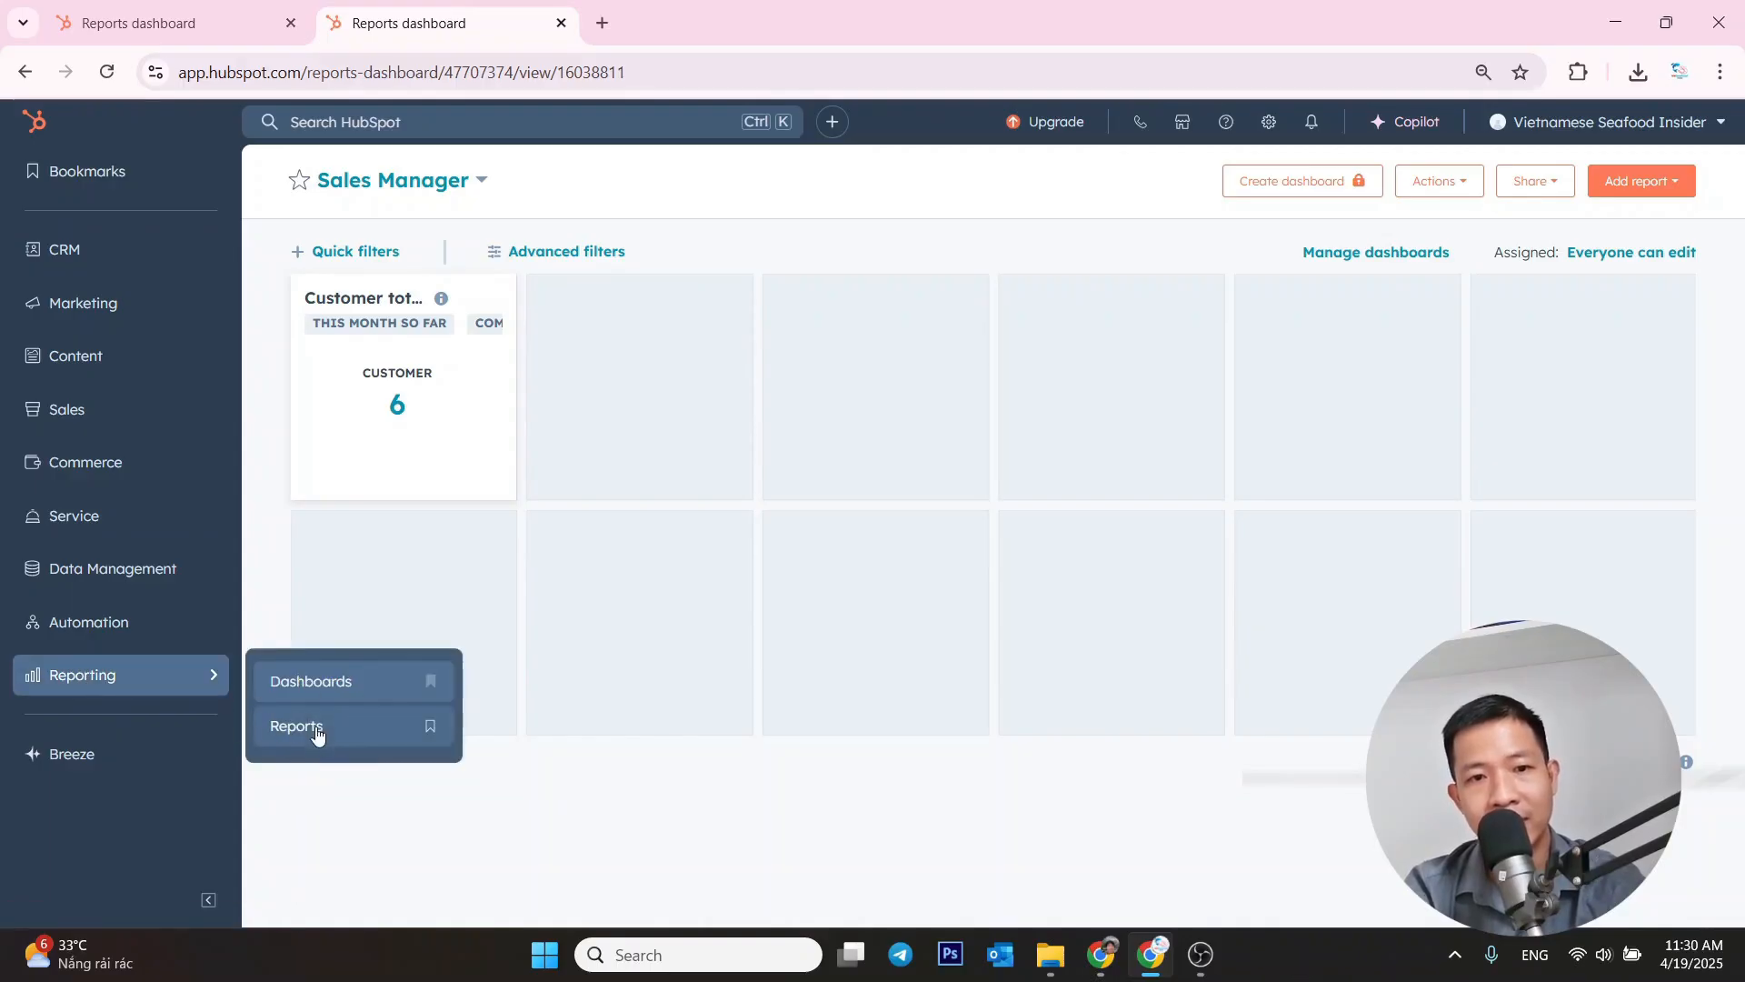
click(316, 732)
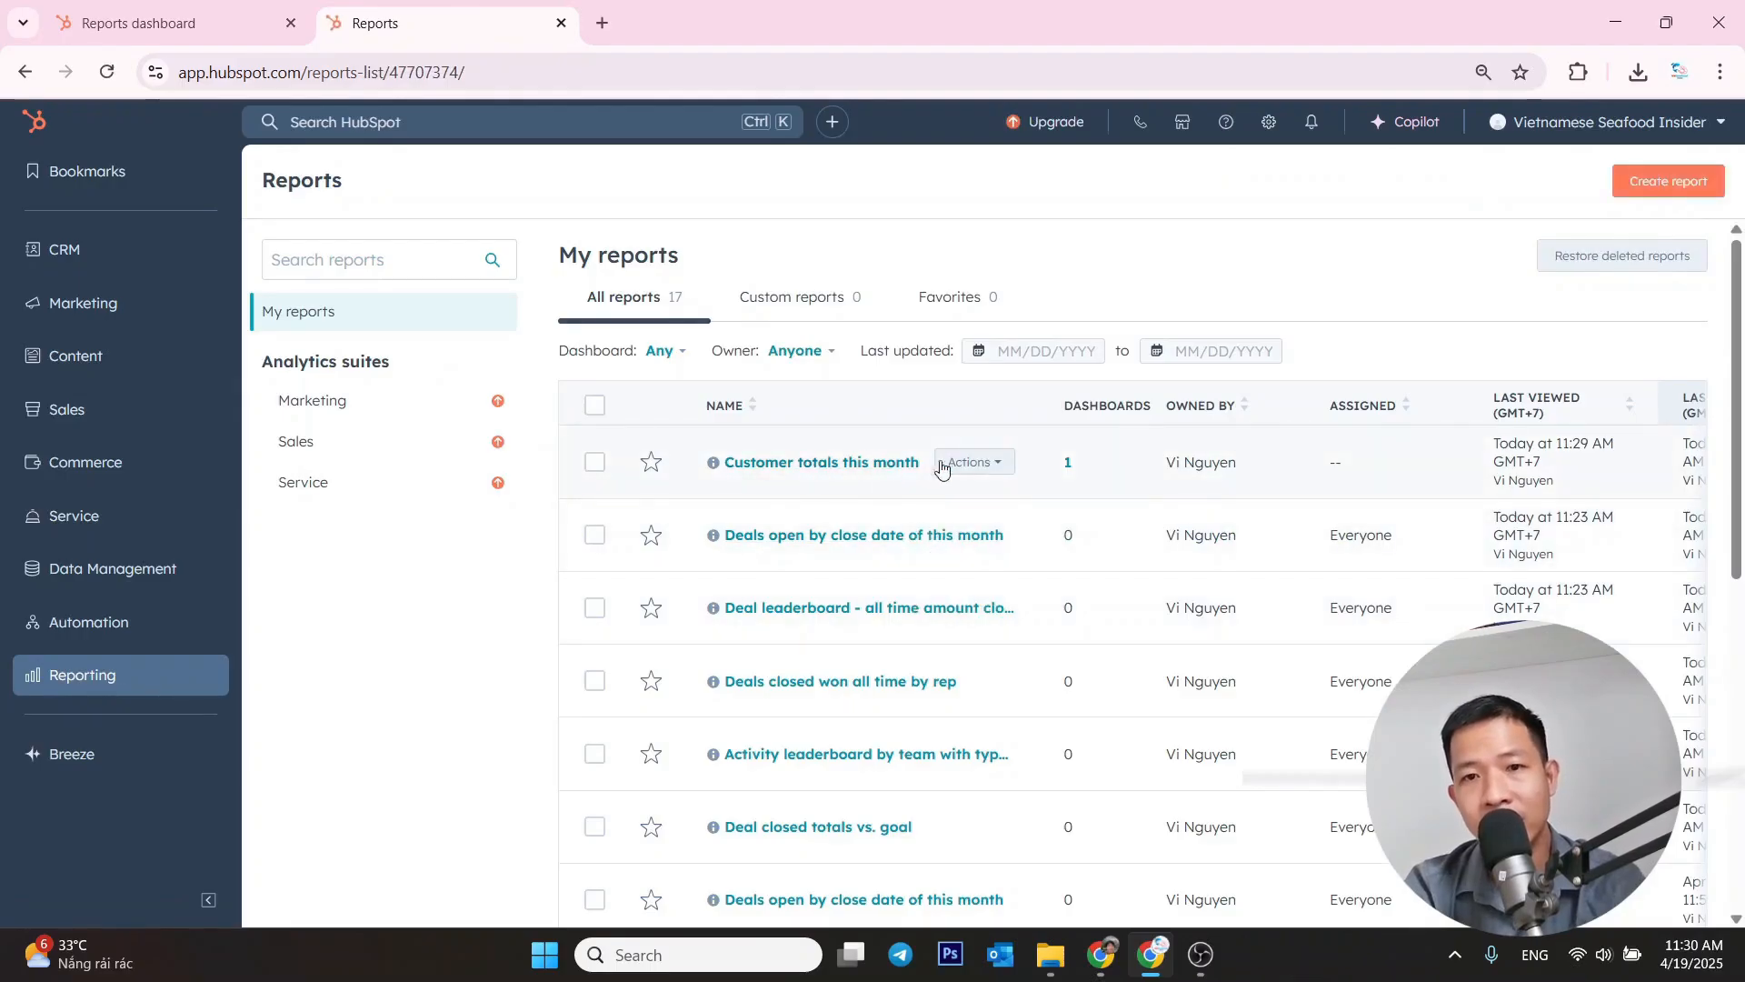
click(996, 469)
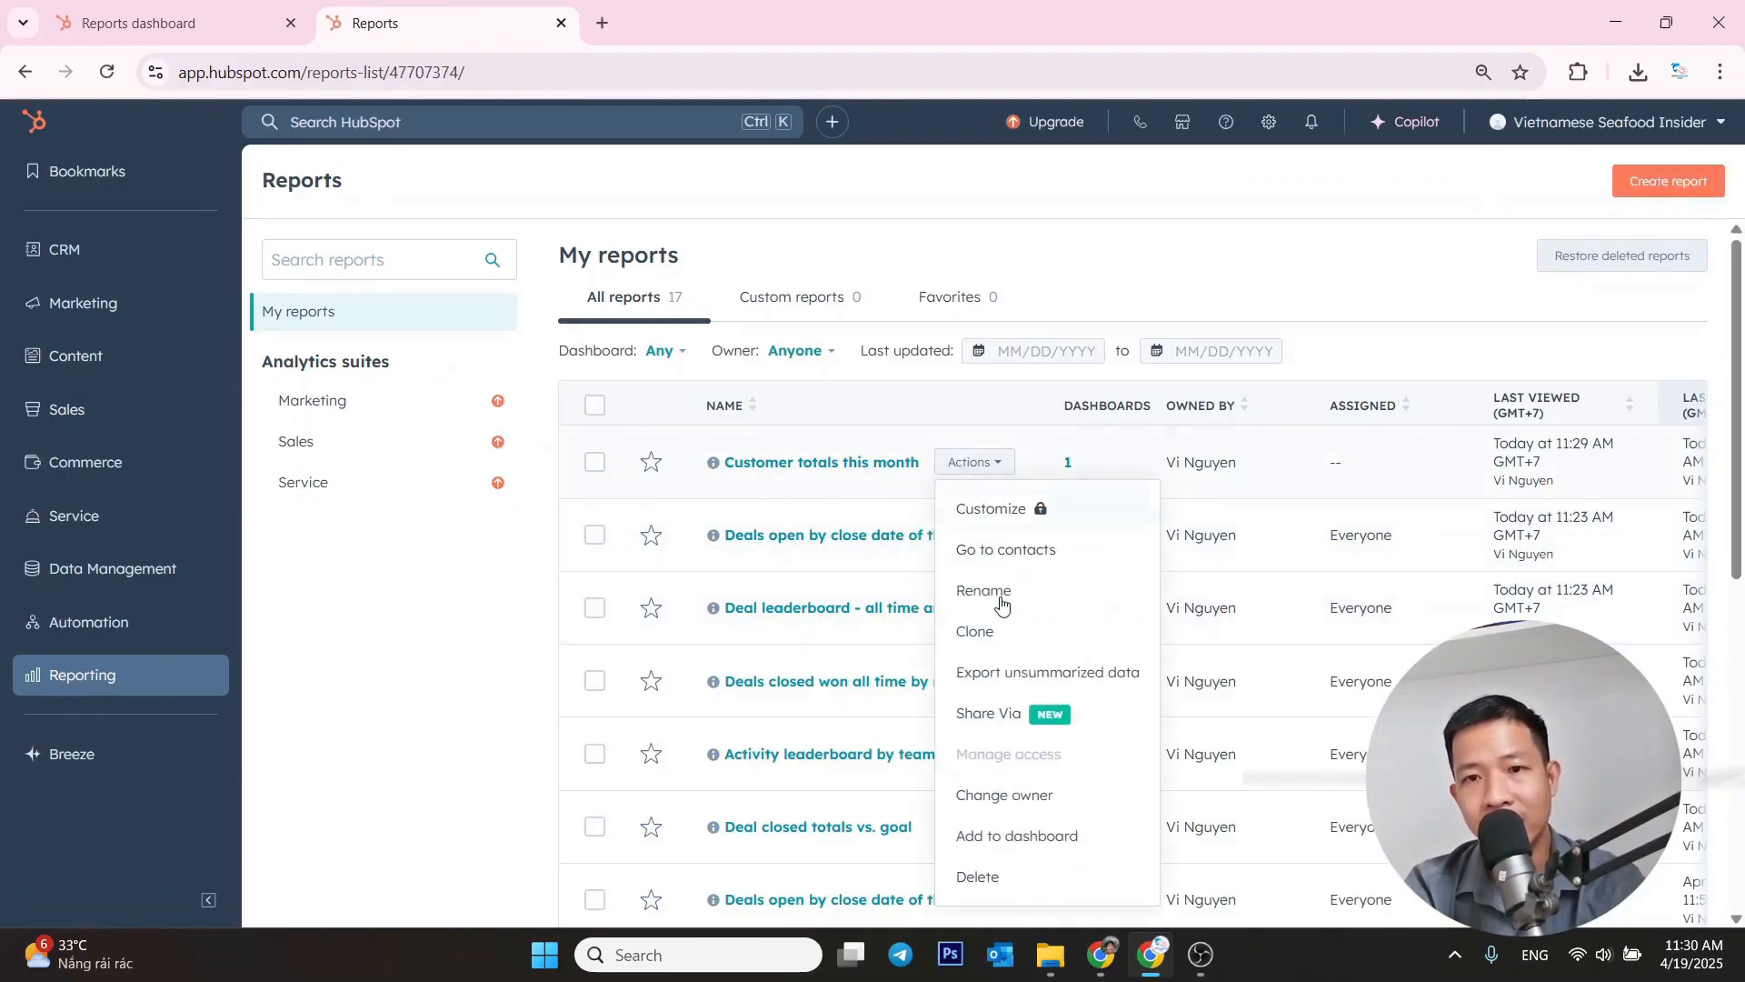
click(1018, 642)
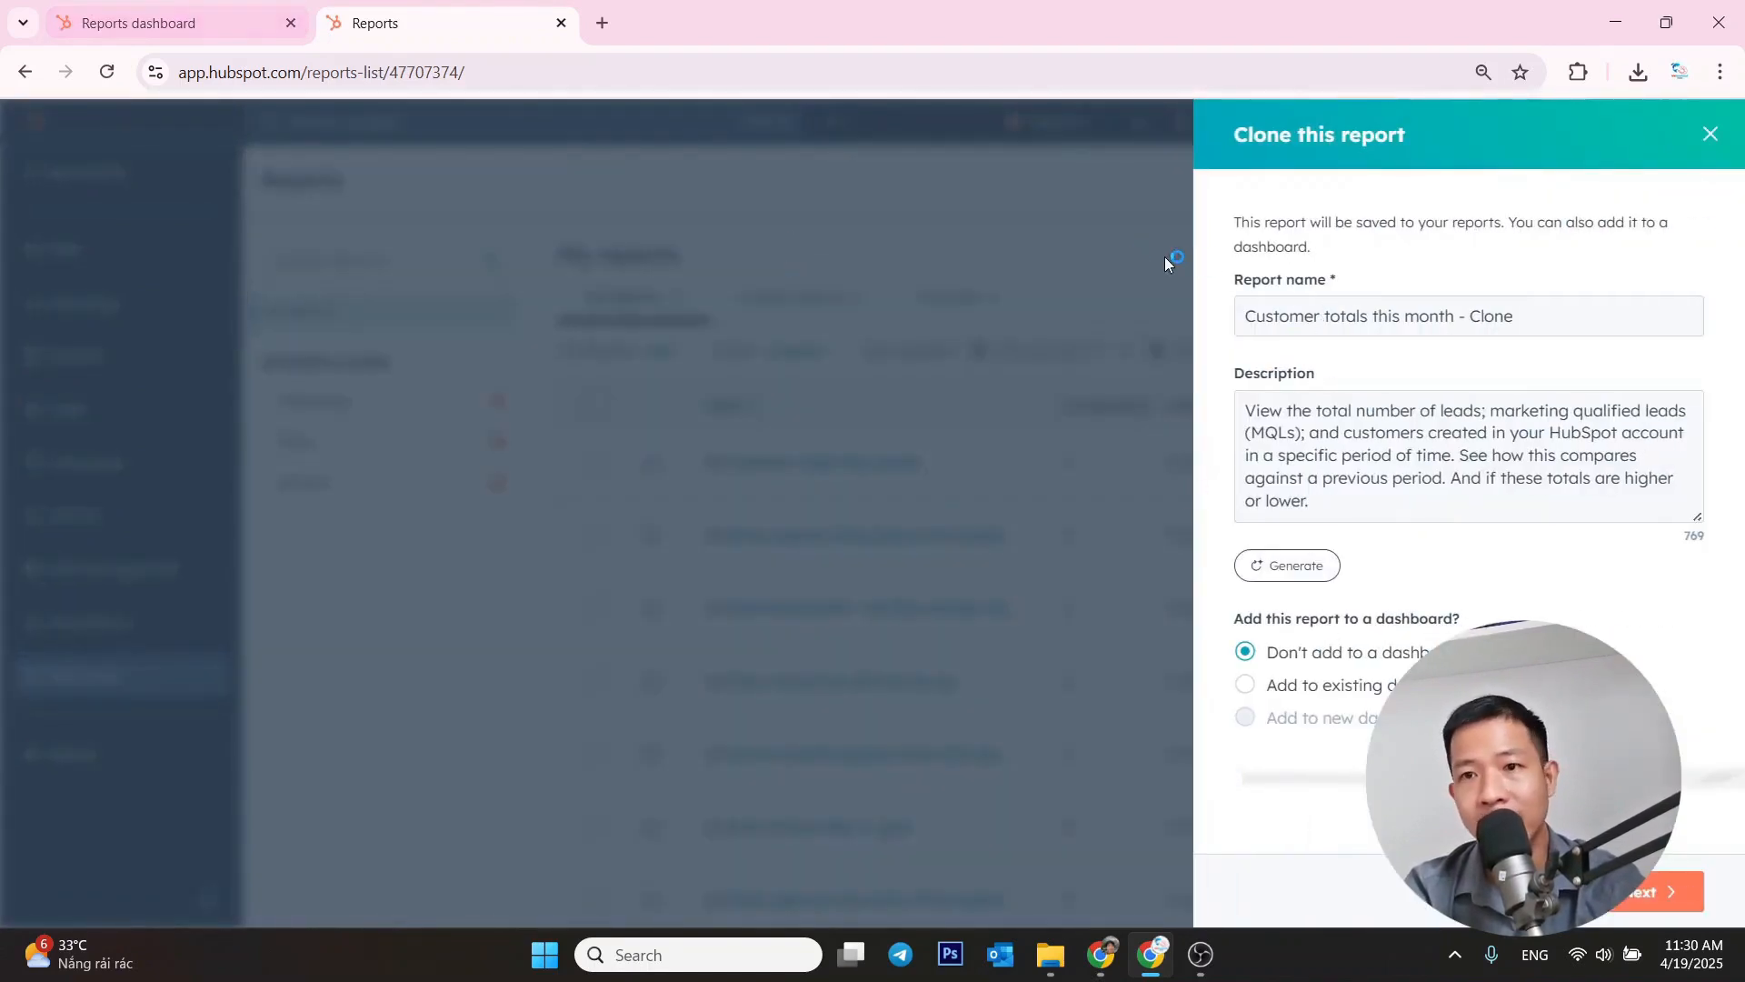
double_click(1319, 316)
text(Contact)
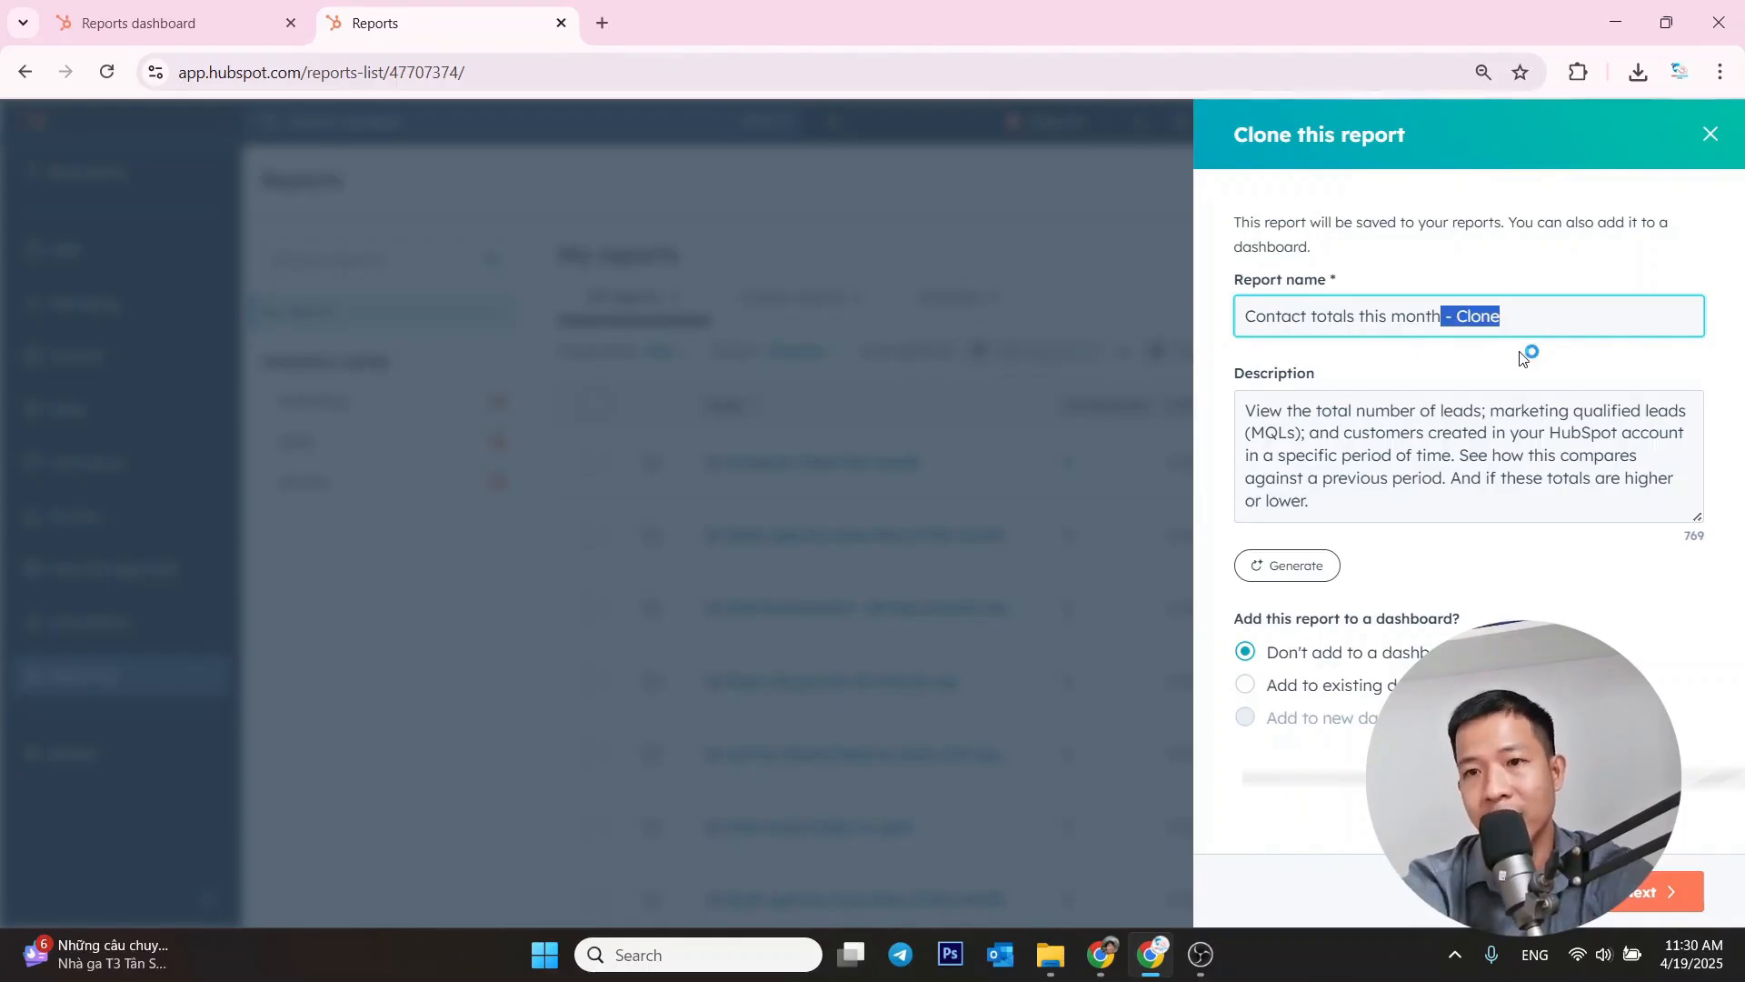
key(BackSpace)
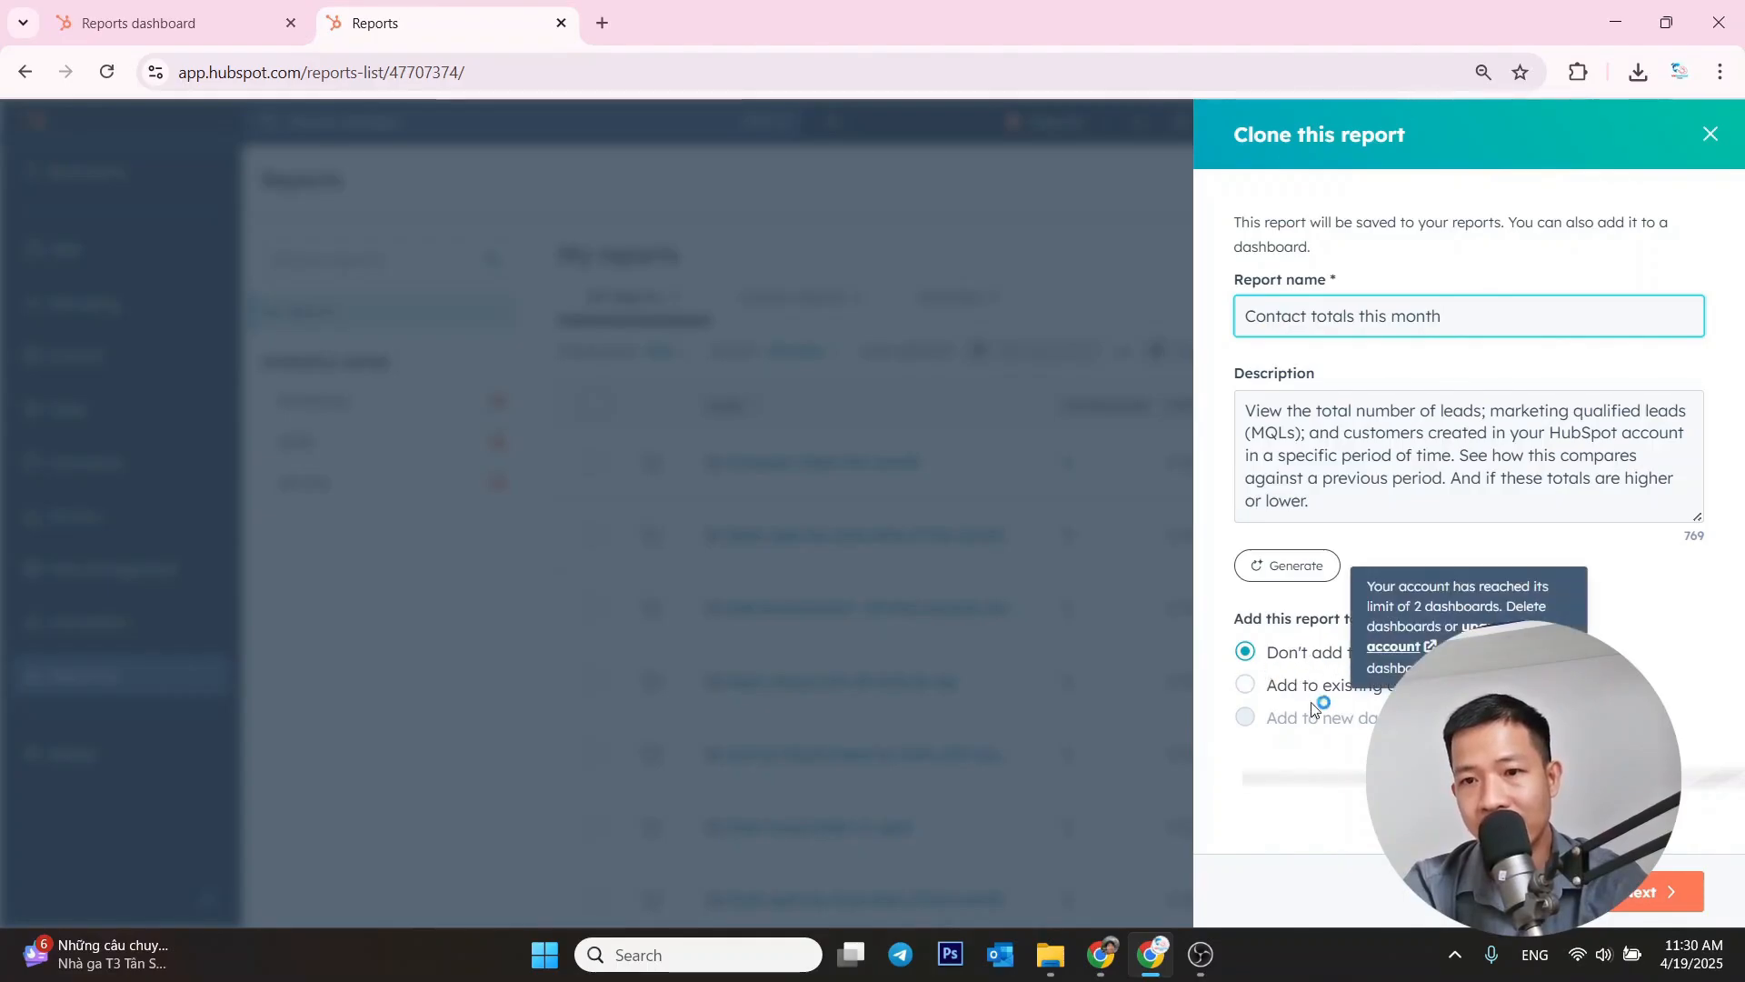
- Add the cloned report to the existing Sales Manager dashboard and save it
click(1284, 687)
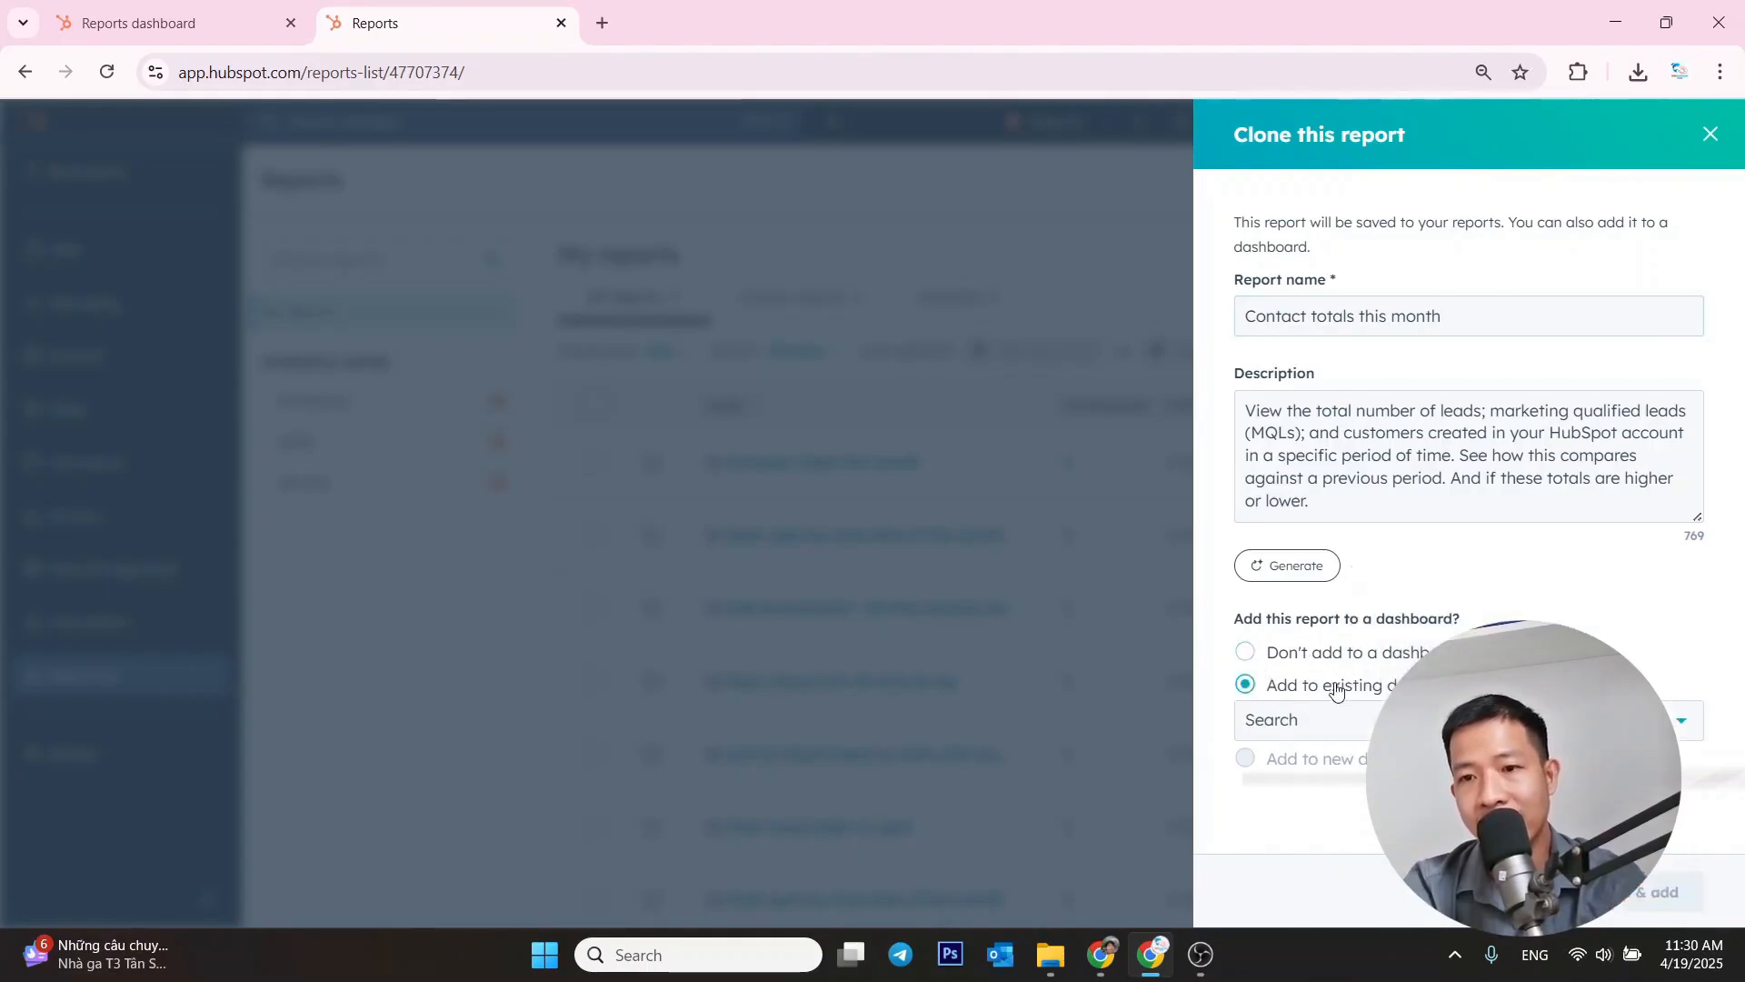
click(1290, 719)
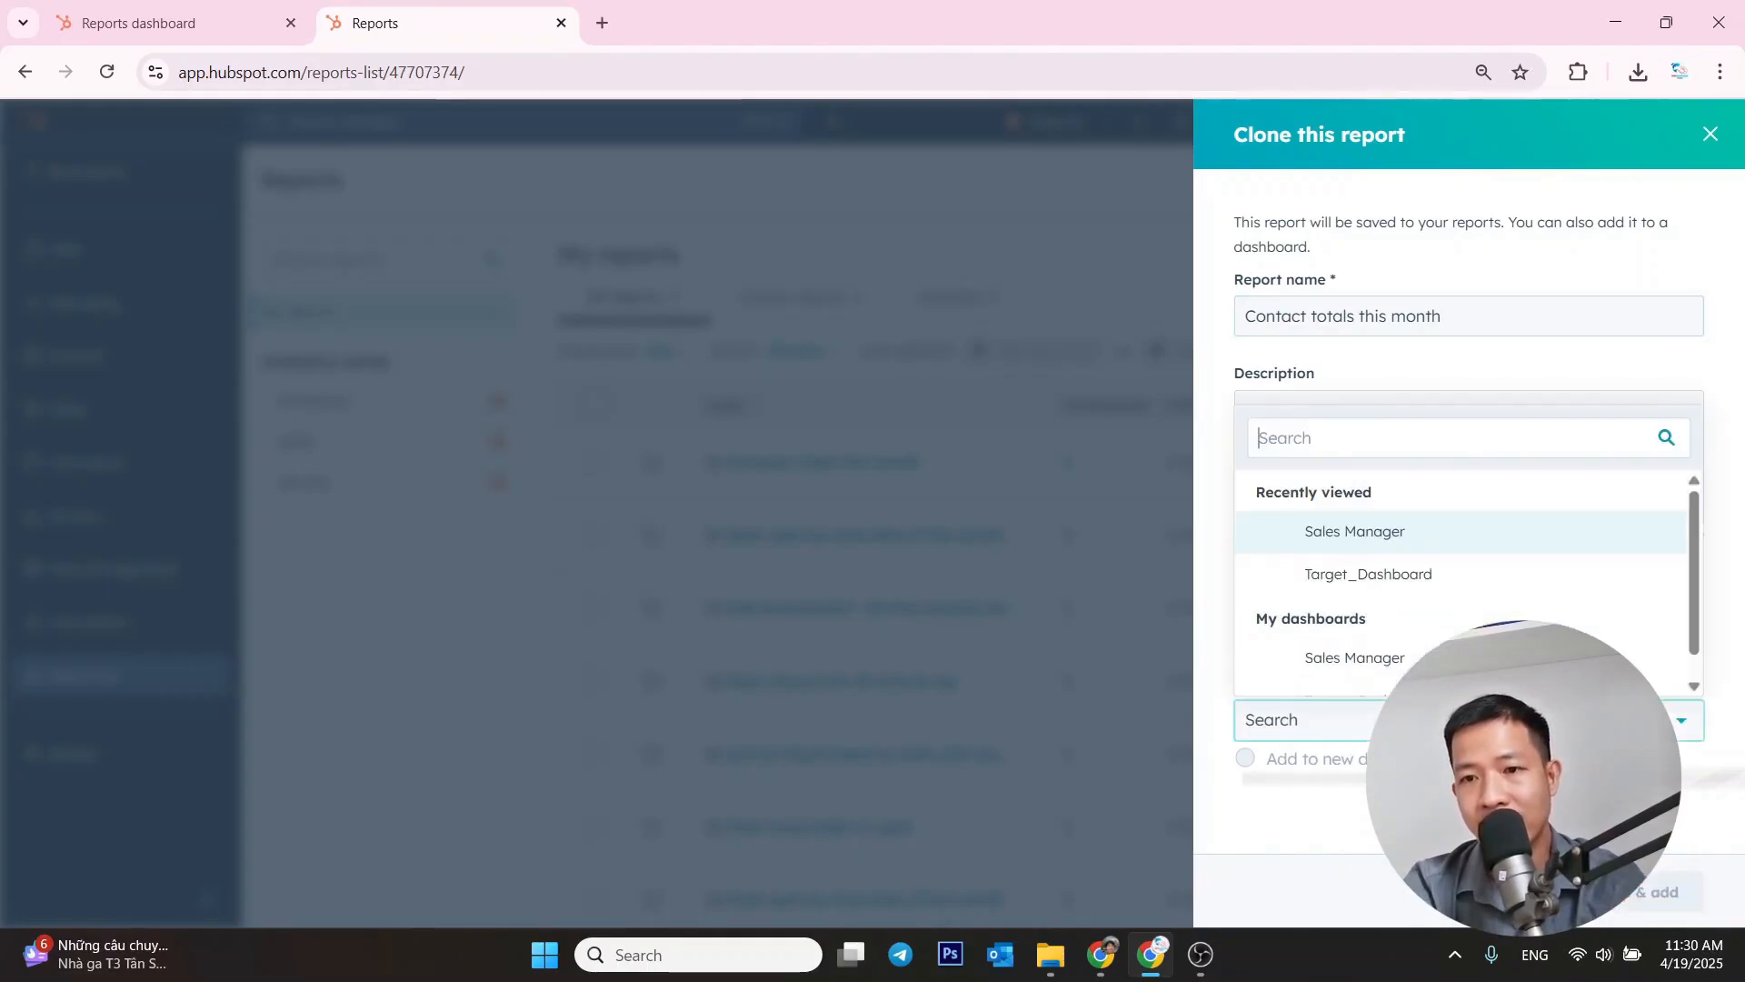
click(1363, 535)
click(1604, 895)
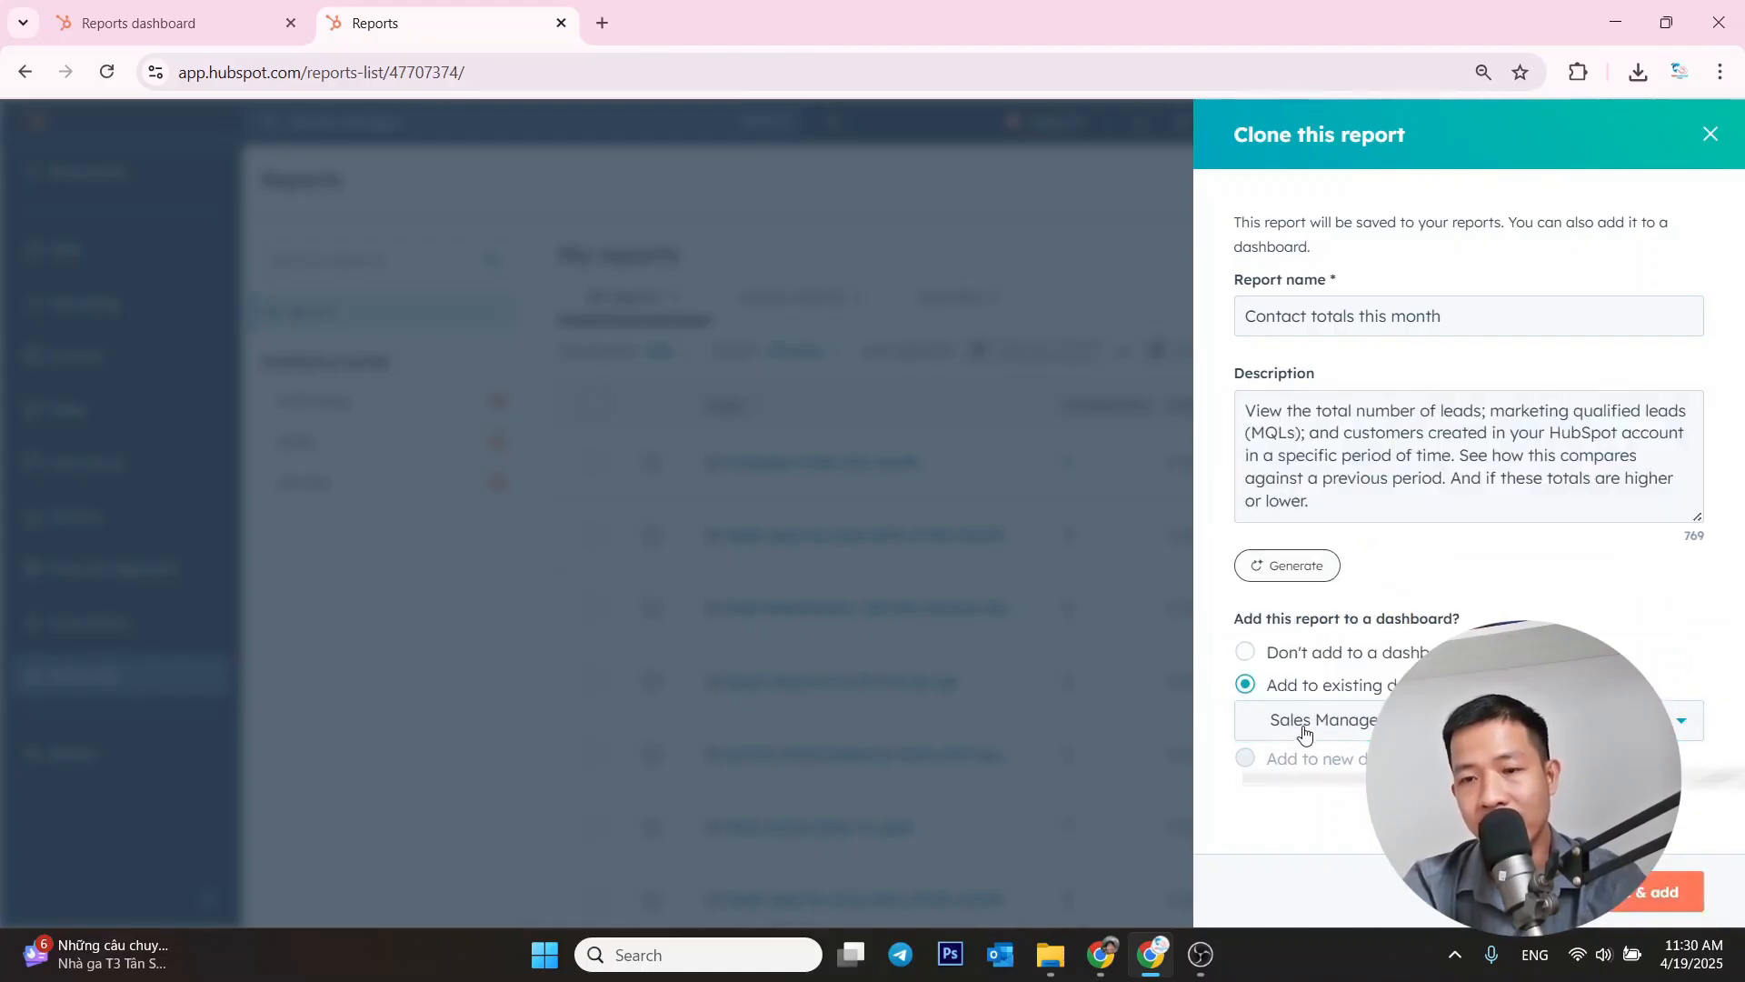
click(1651, 894)
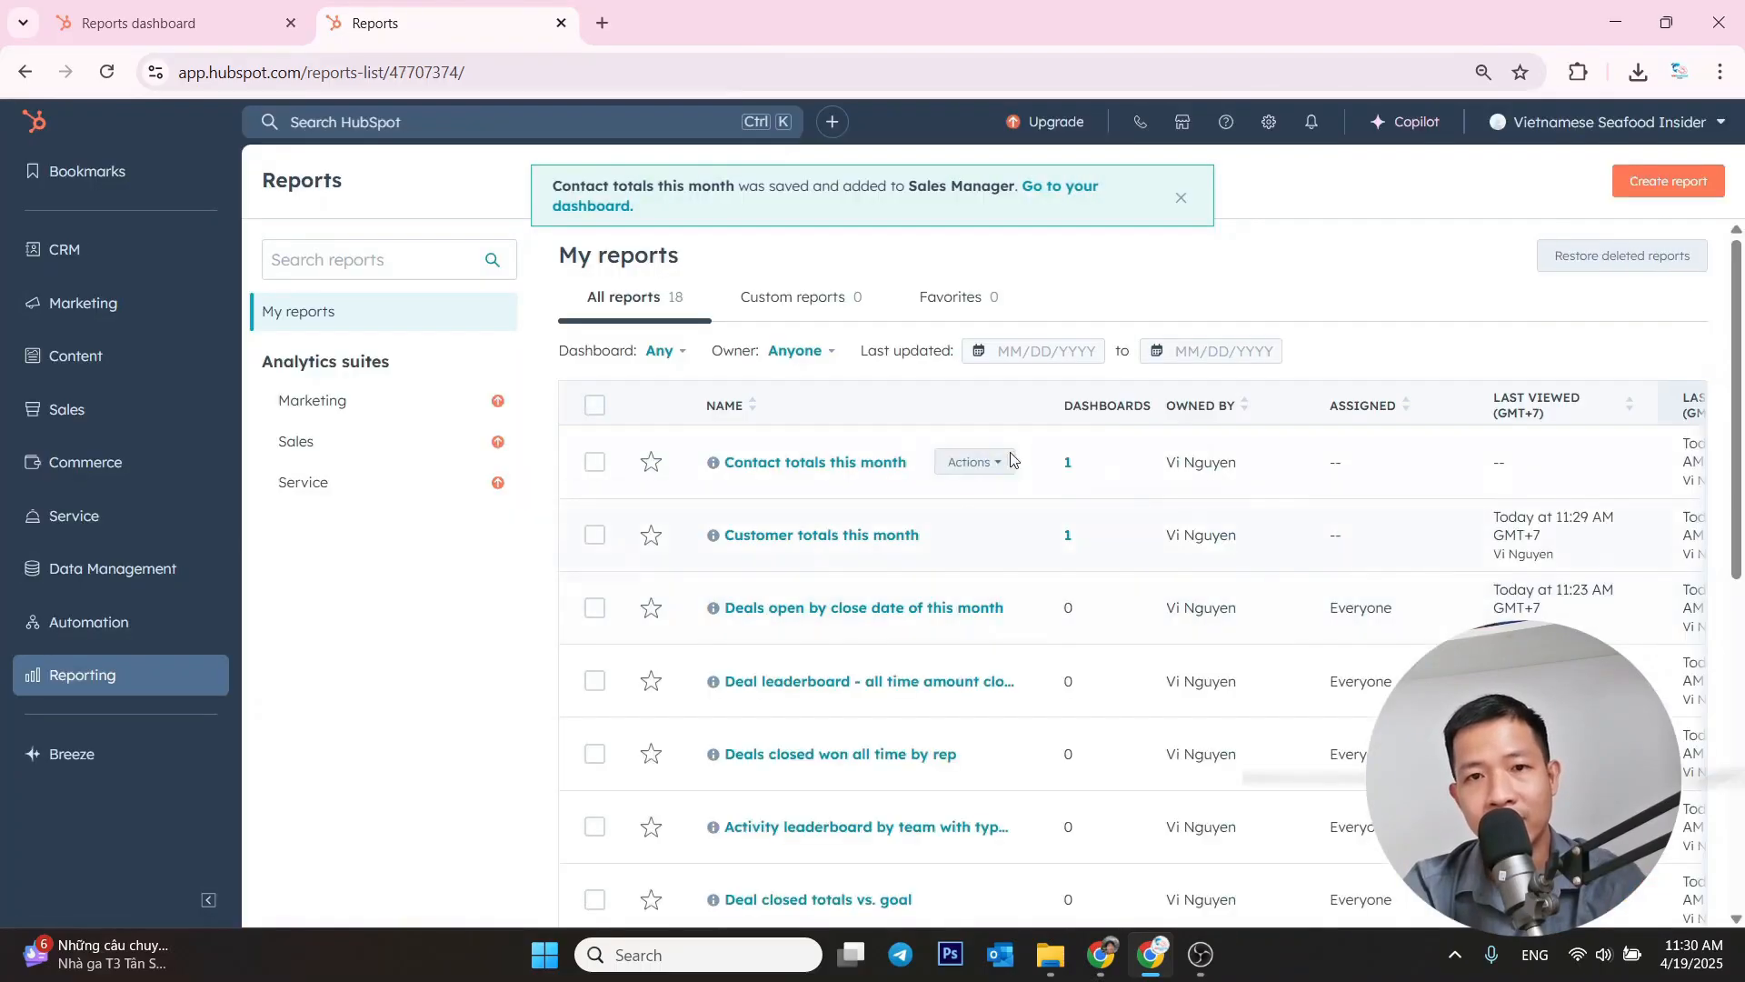
- Open the "Contact totals this month" report and set its date property to Create Date
click(815, 465)
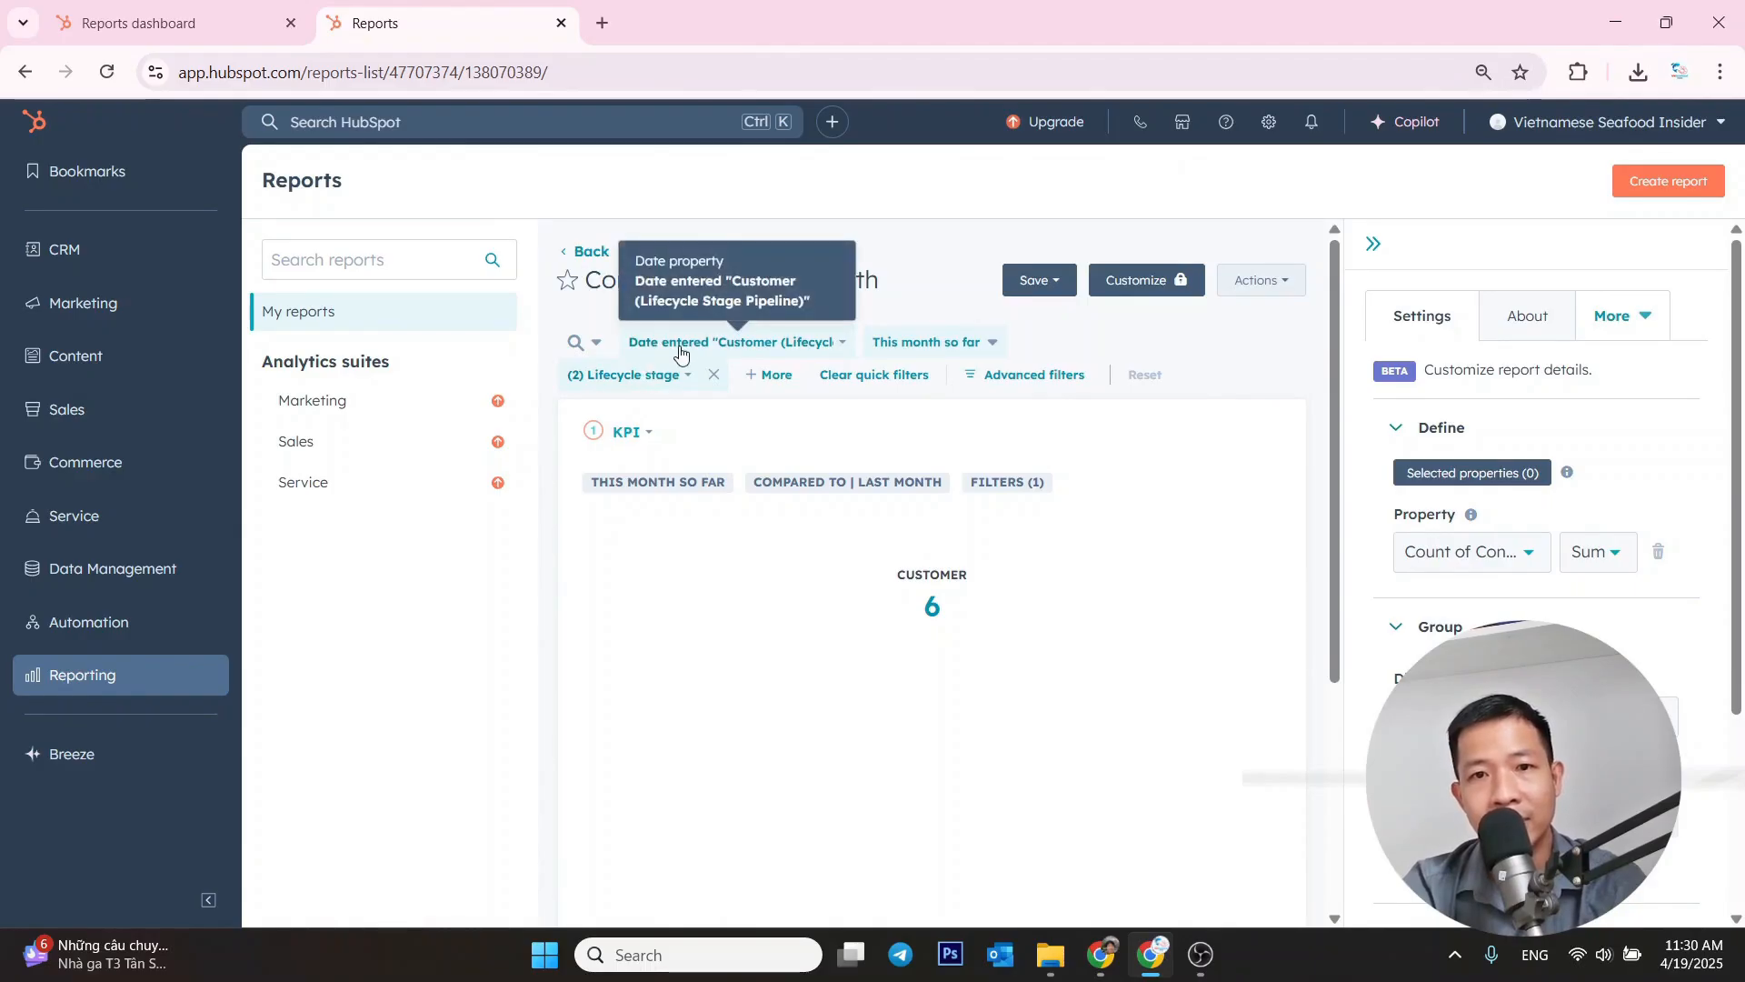
click(772, 347)
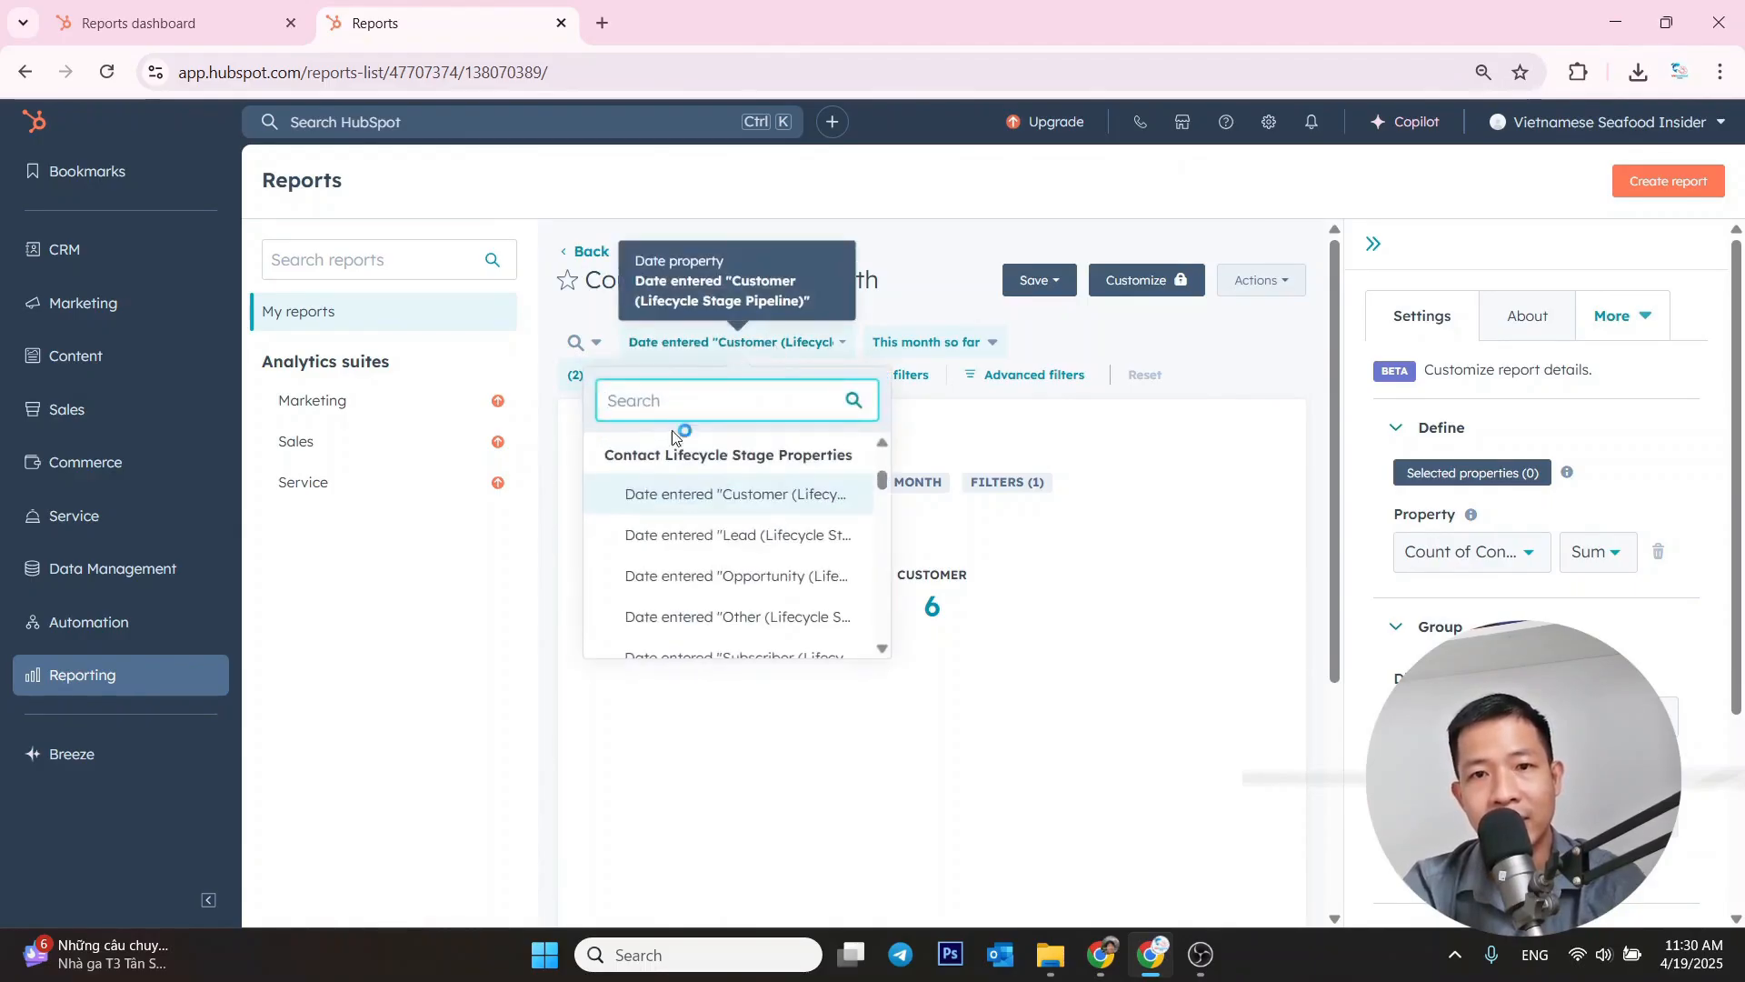
scroll(713, 514, up, 3)
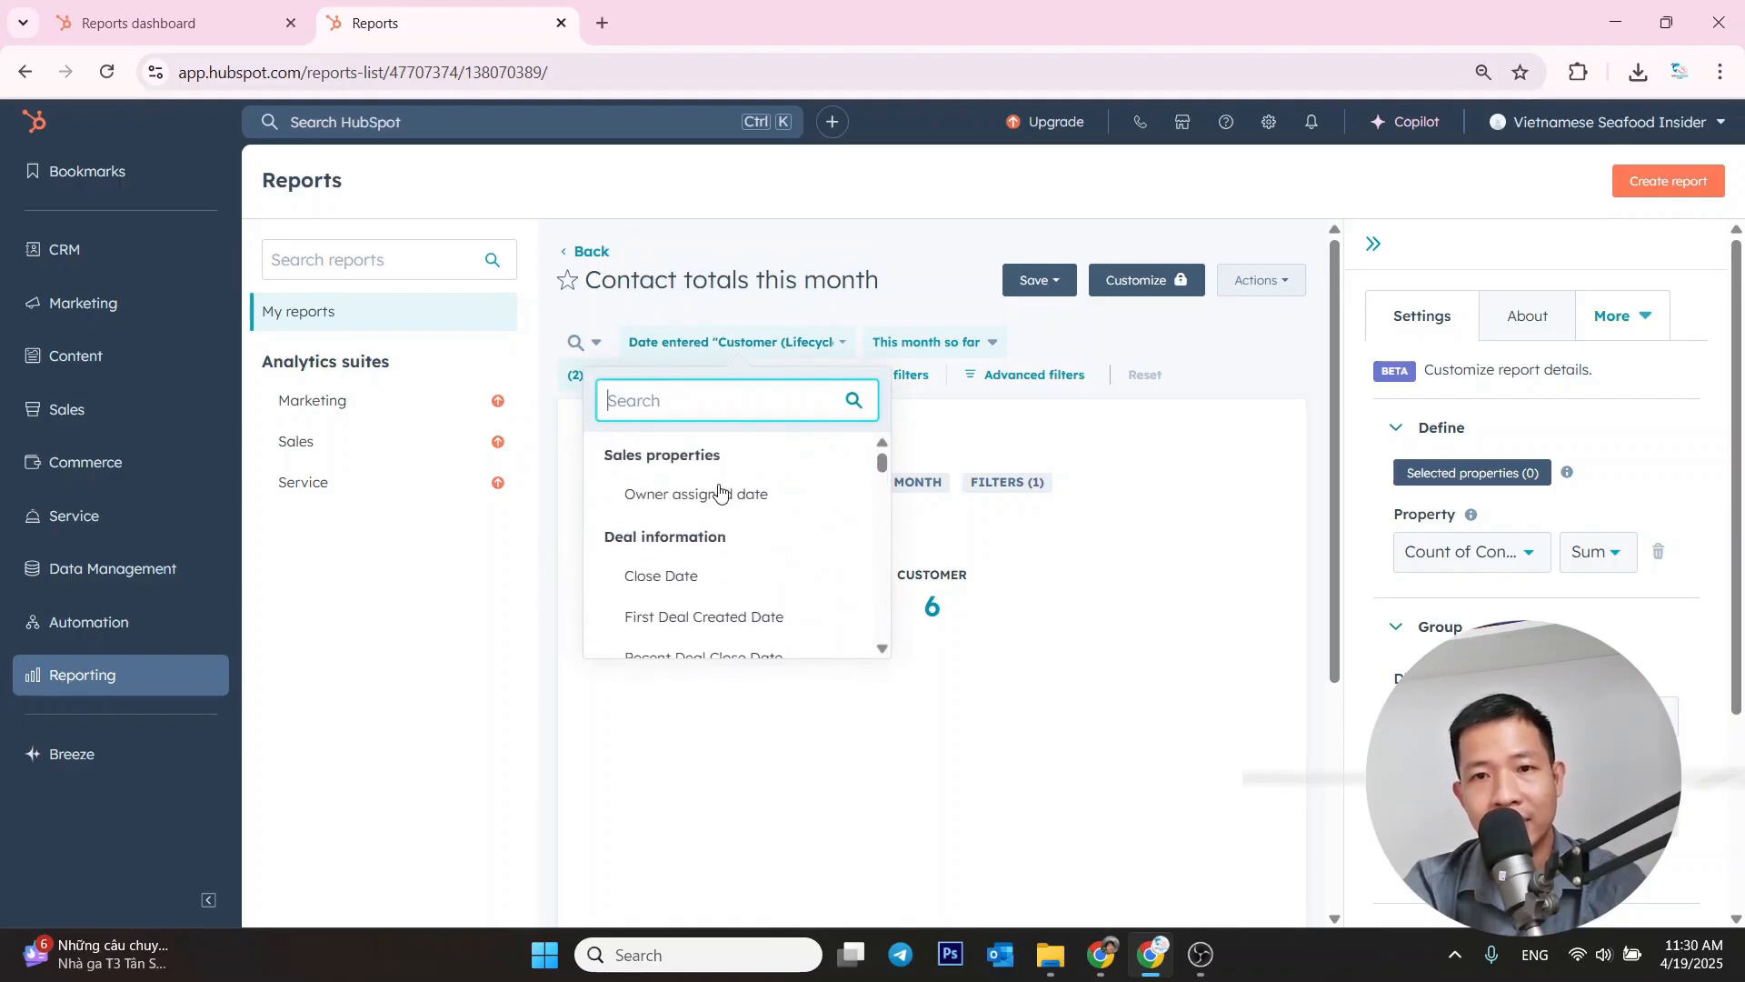
text(create)
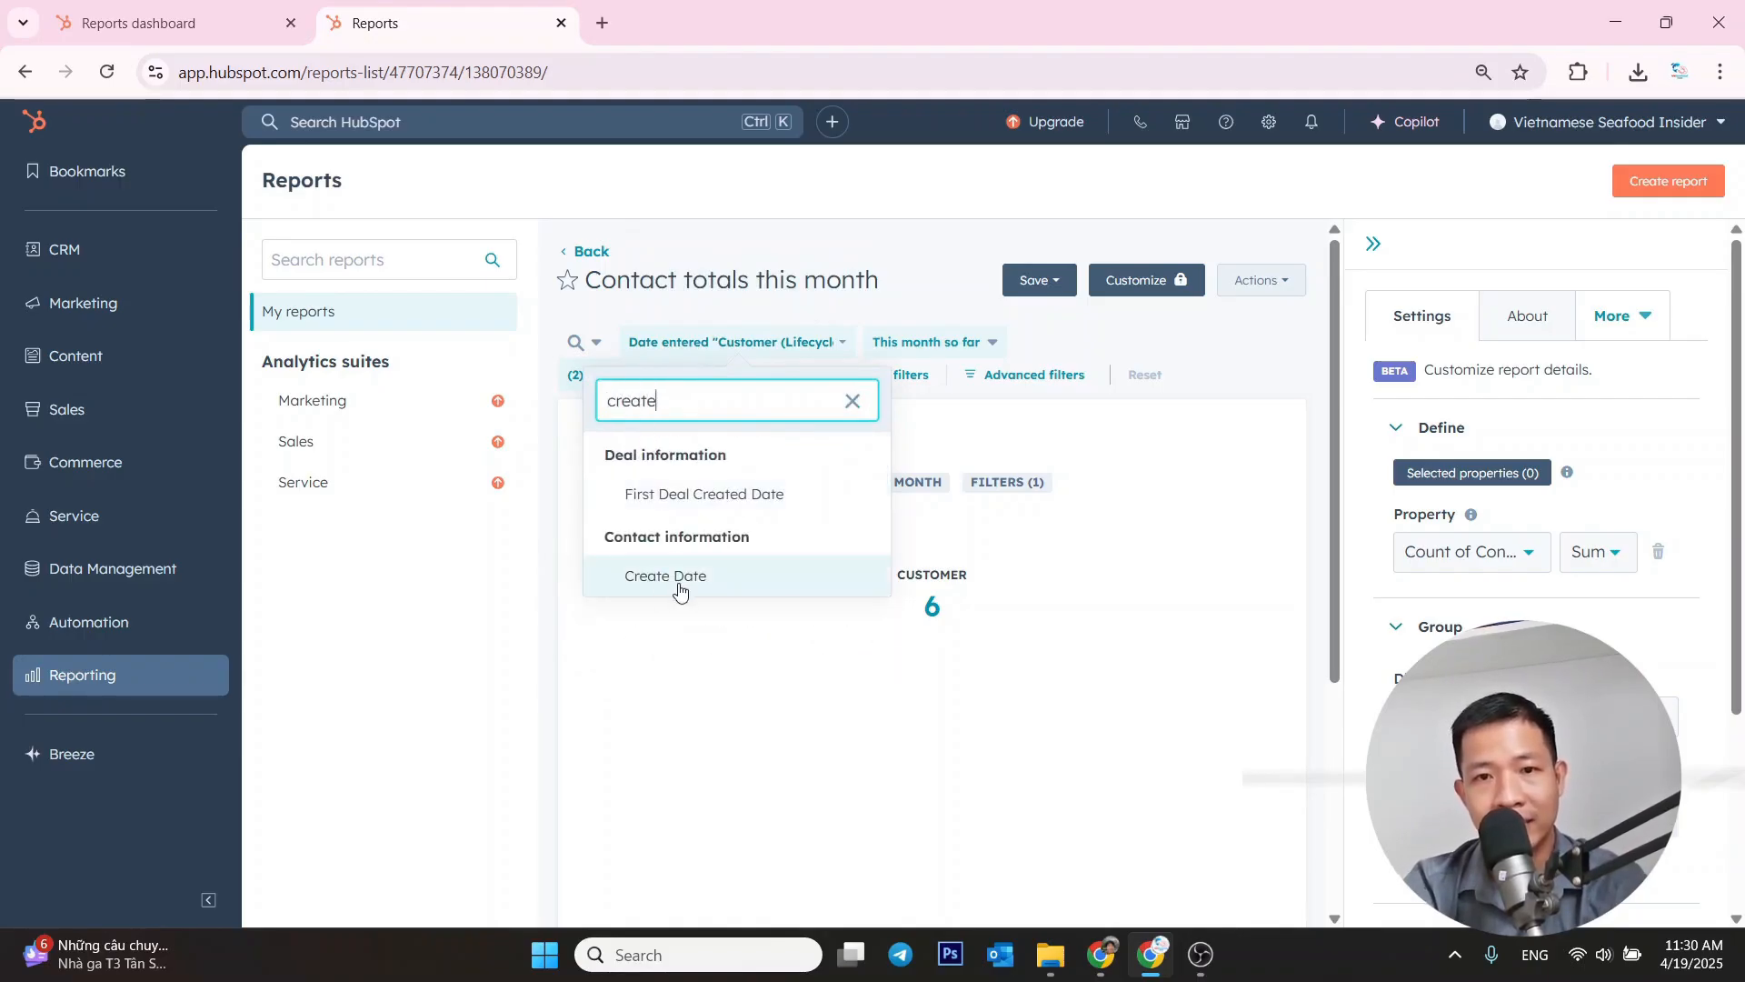
click(682, 582)
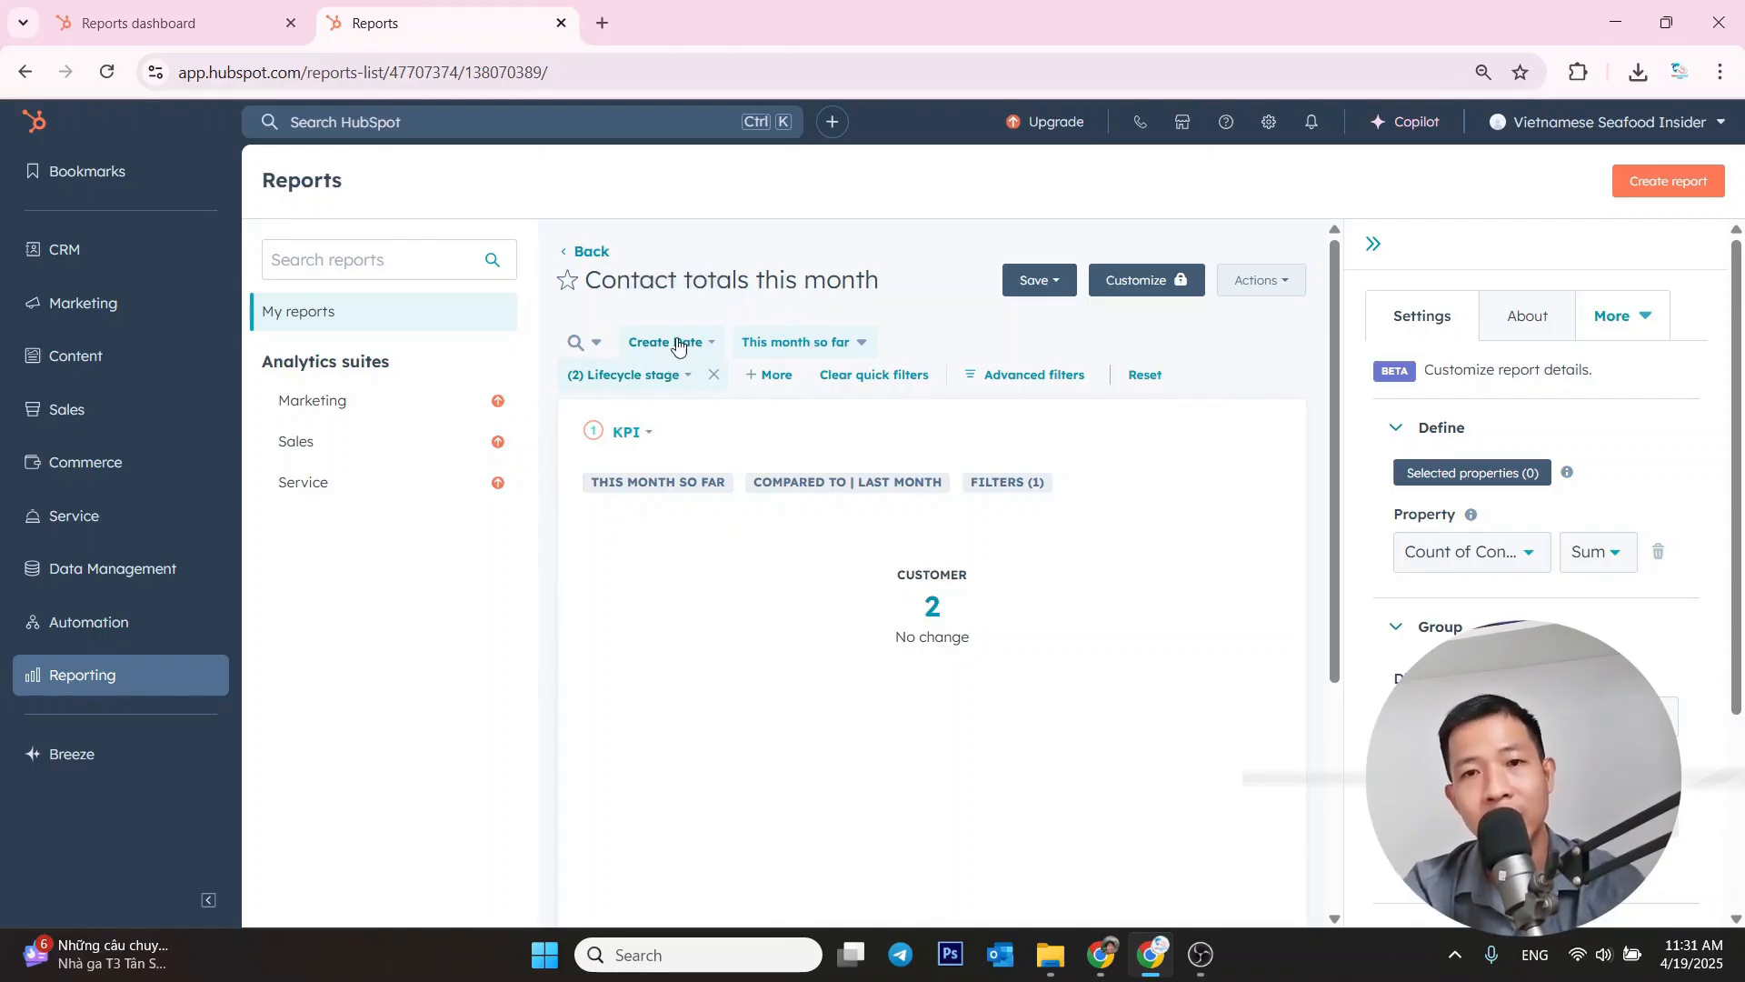
- Extend the contact totals report's lifecycle stage filter to include Subscriber, Lead, Opportunity and Other alongside Customer
click(830, 343)
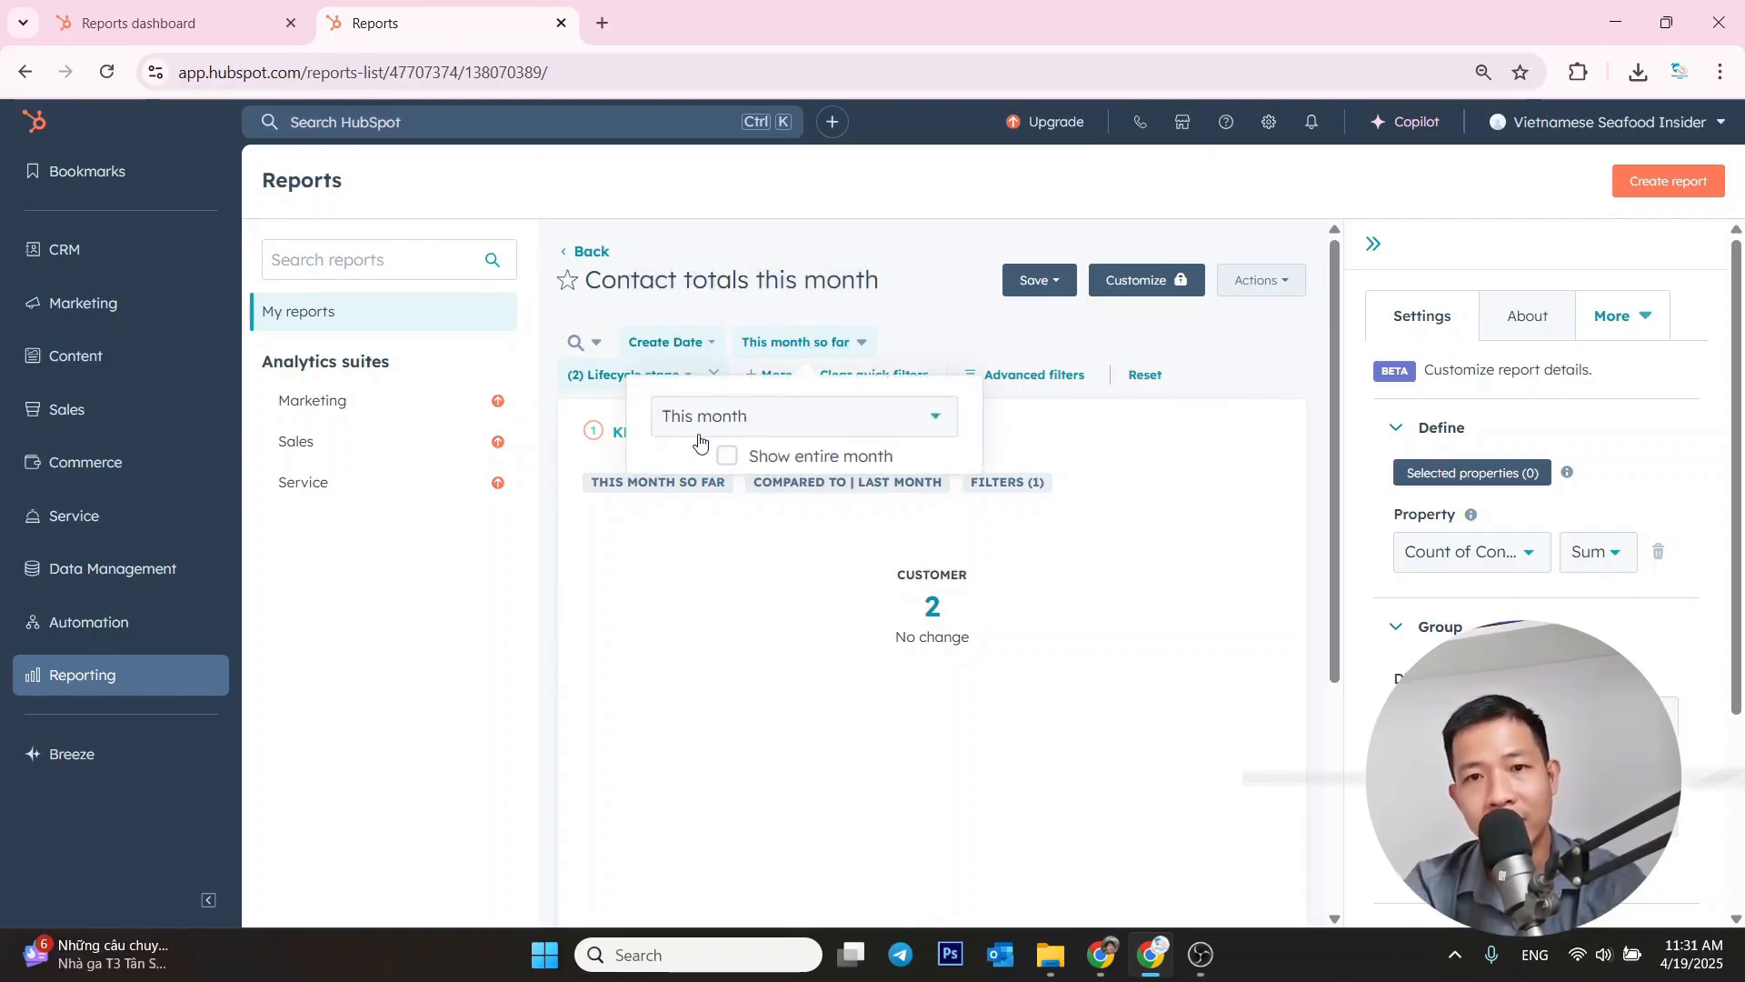
click(945, 346)
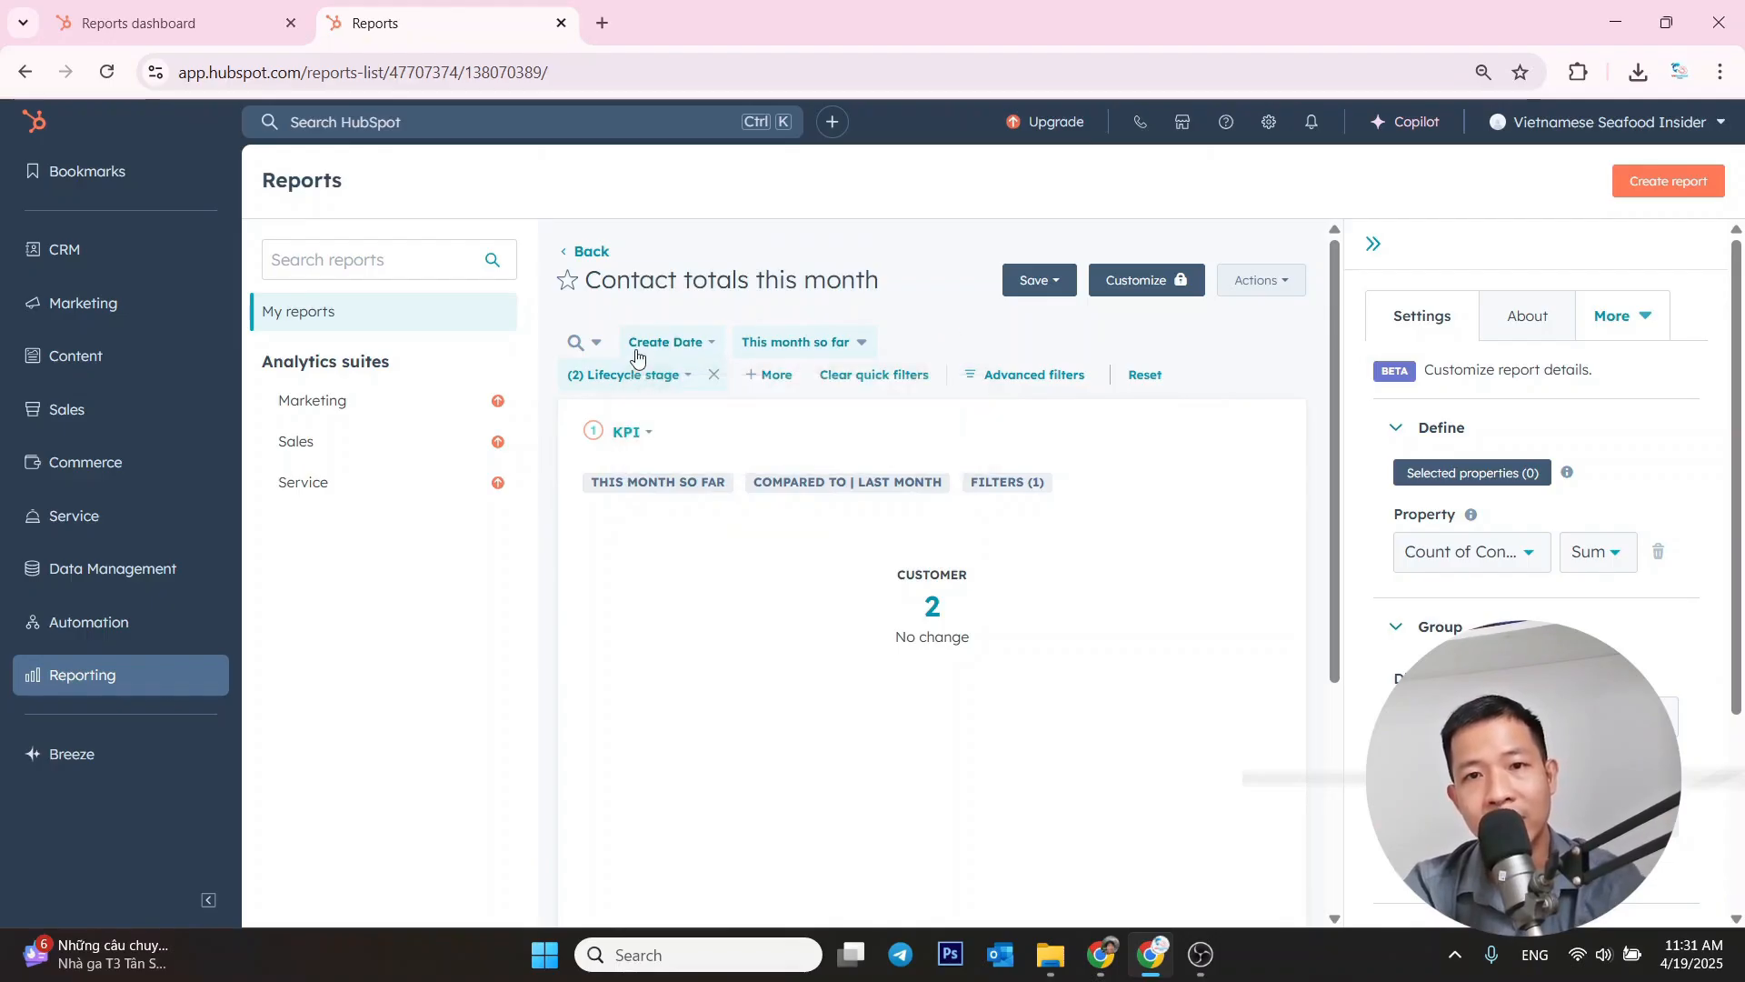
click(638, 391)
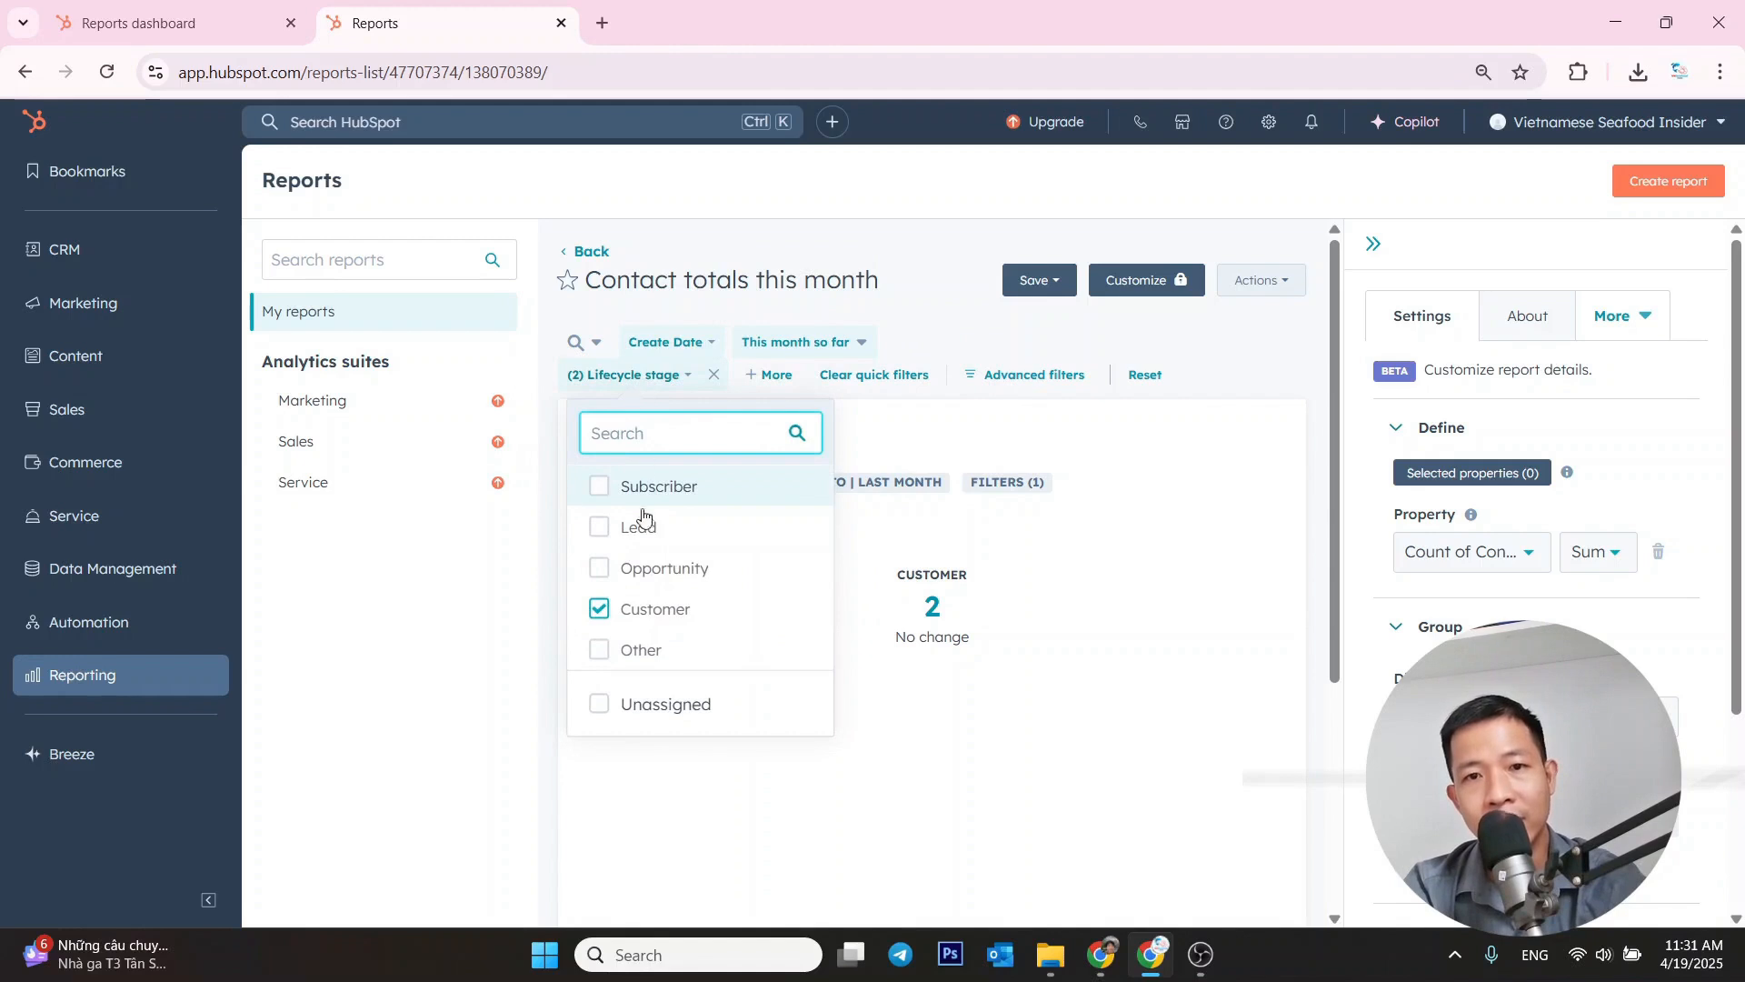
click(599, 486)
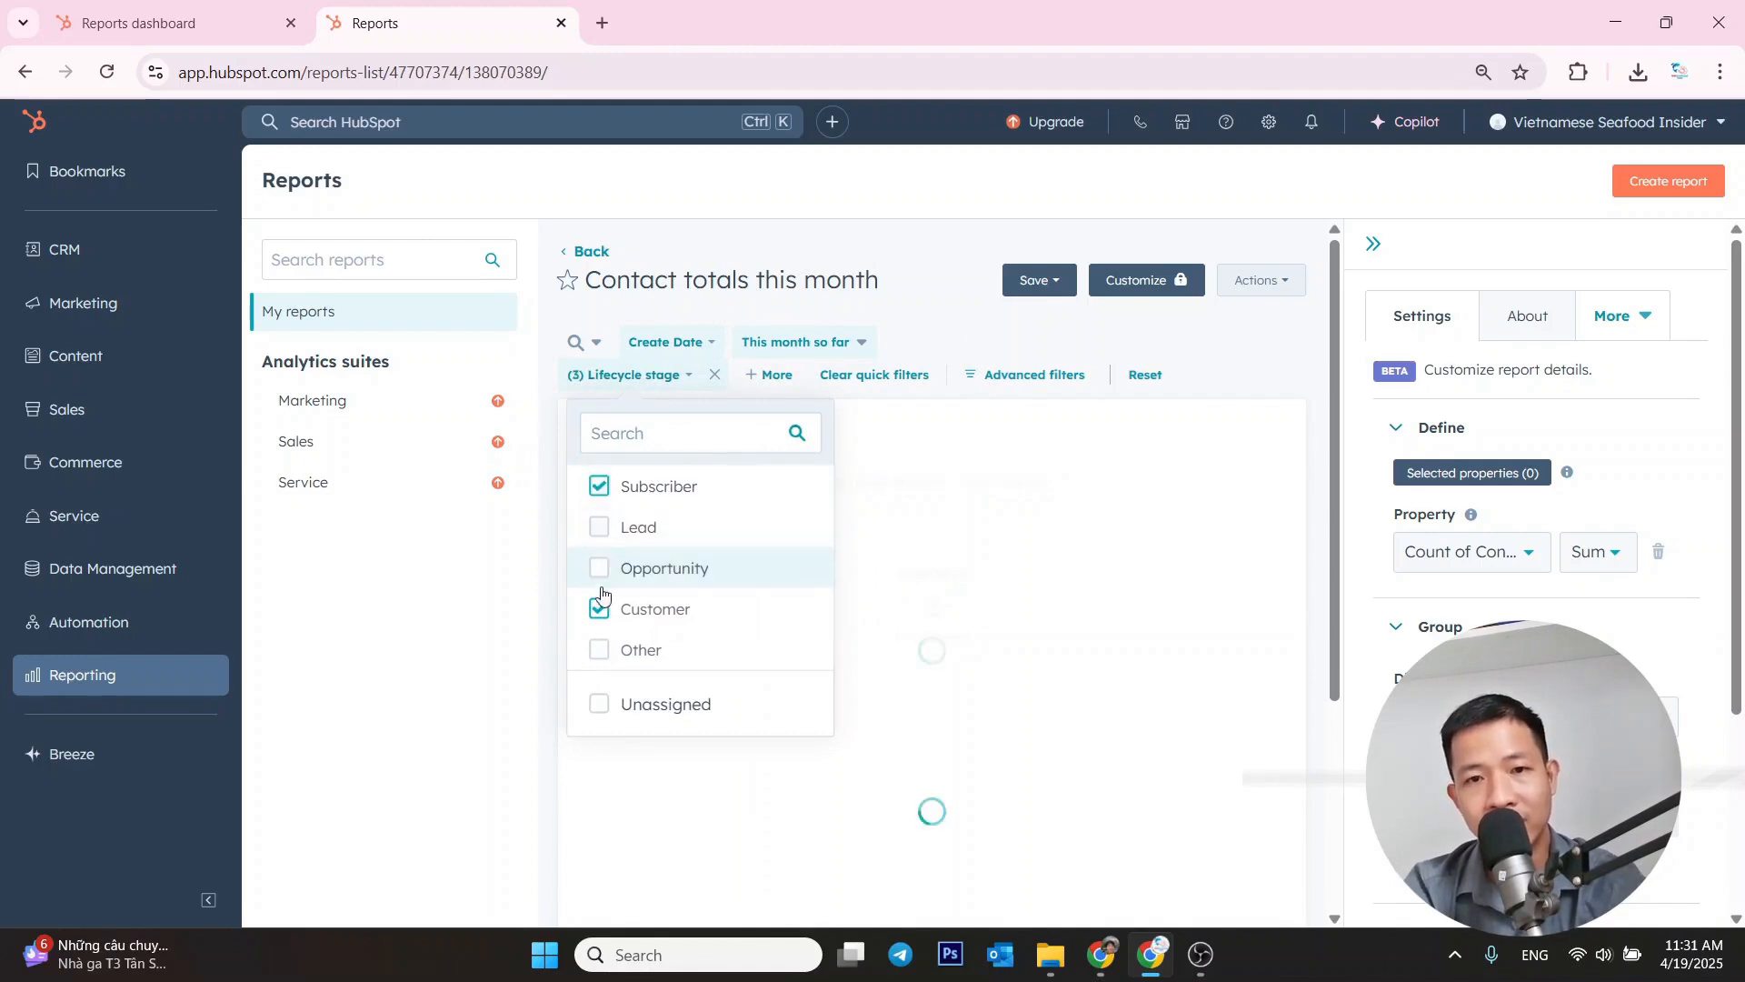
click(615, 651)
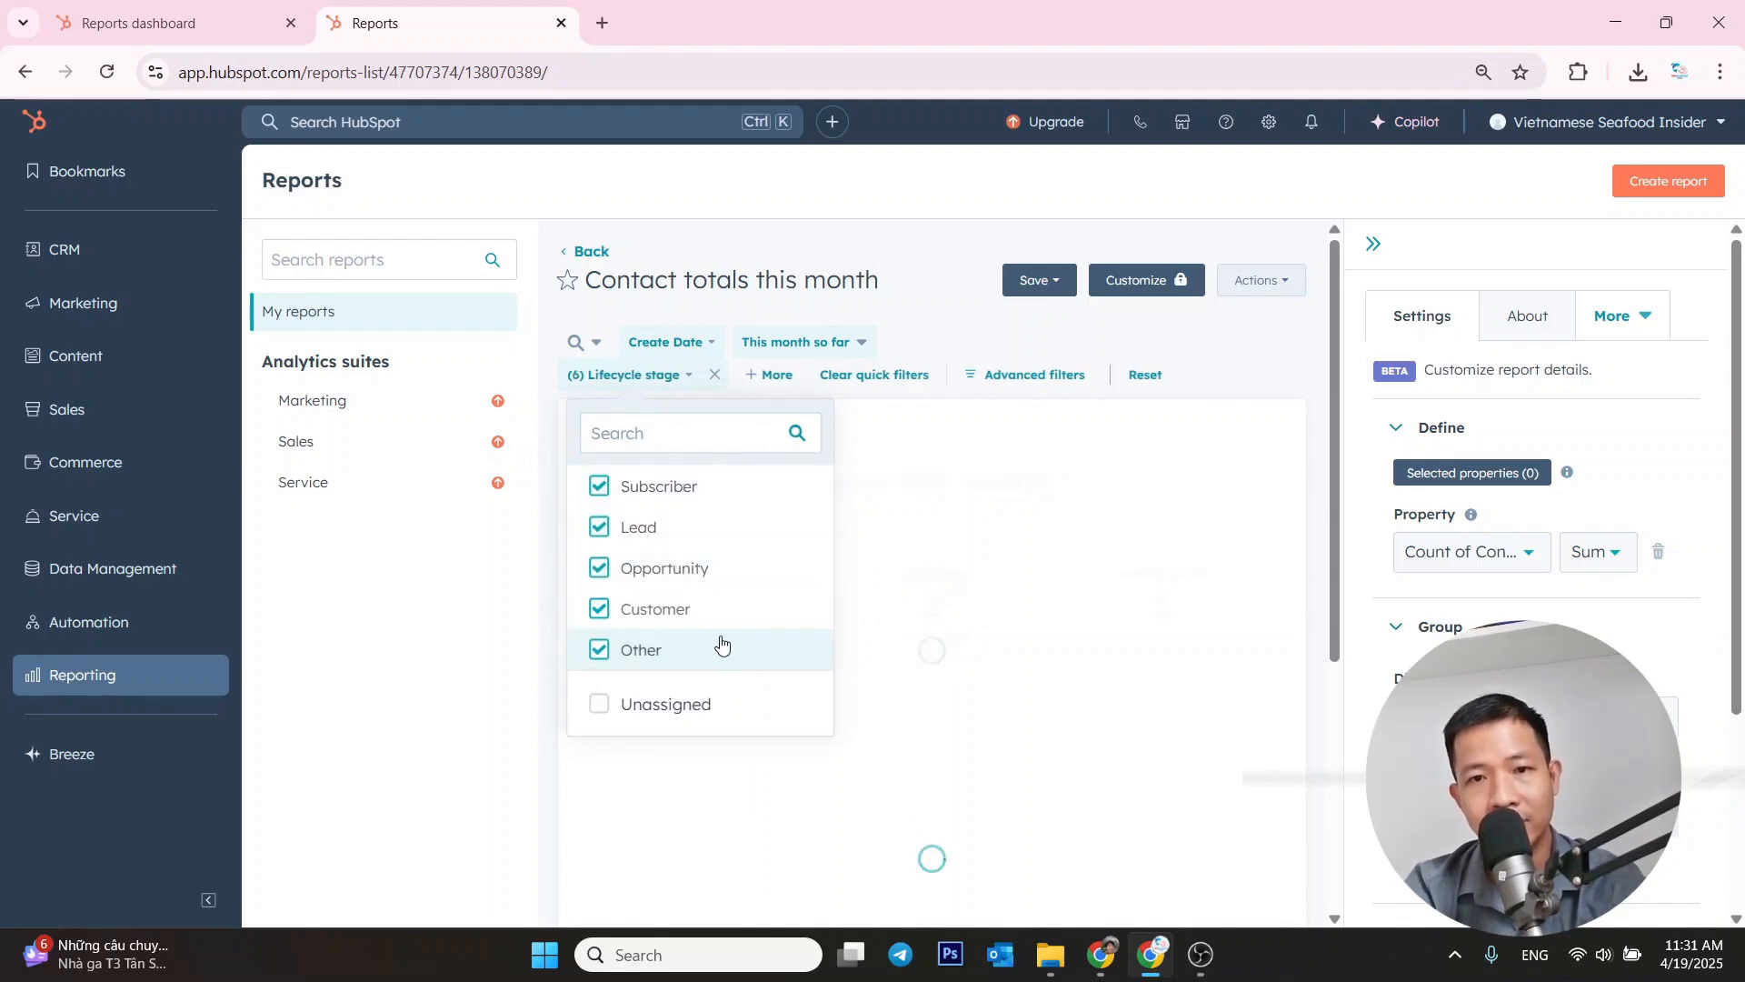
click(697, 780)
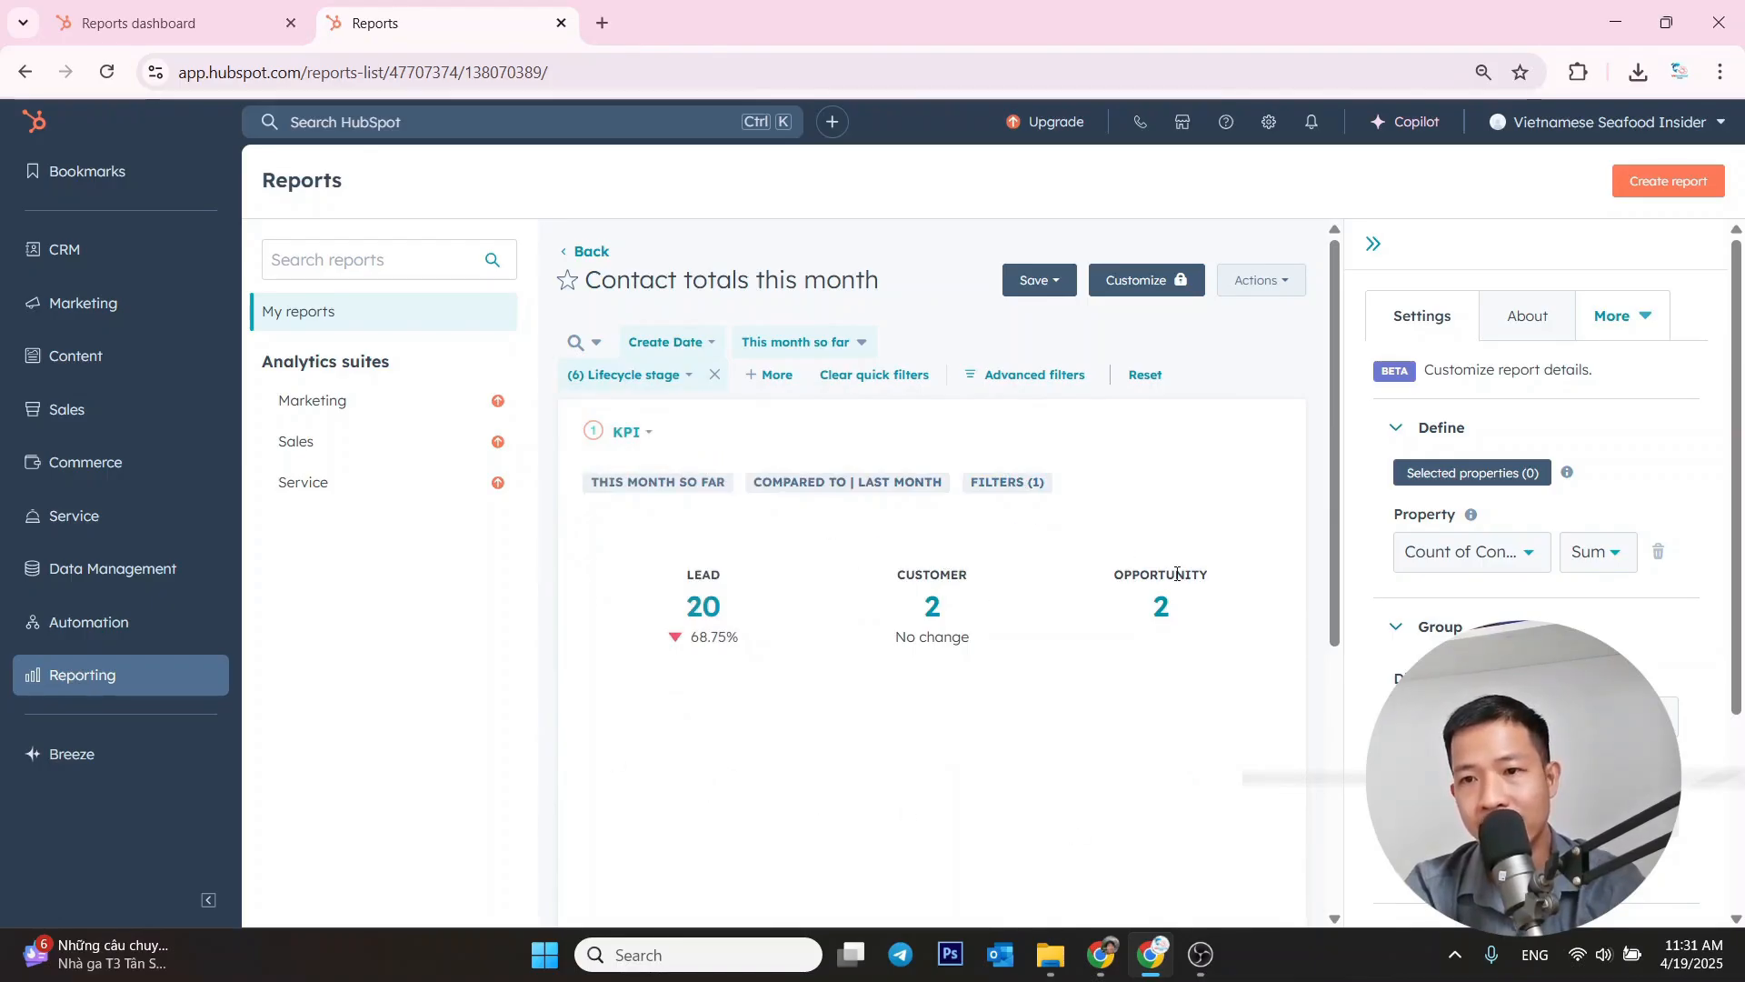
scroll(1182, 574, down, 5)
scroll(1182, 574, up, 5)
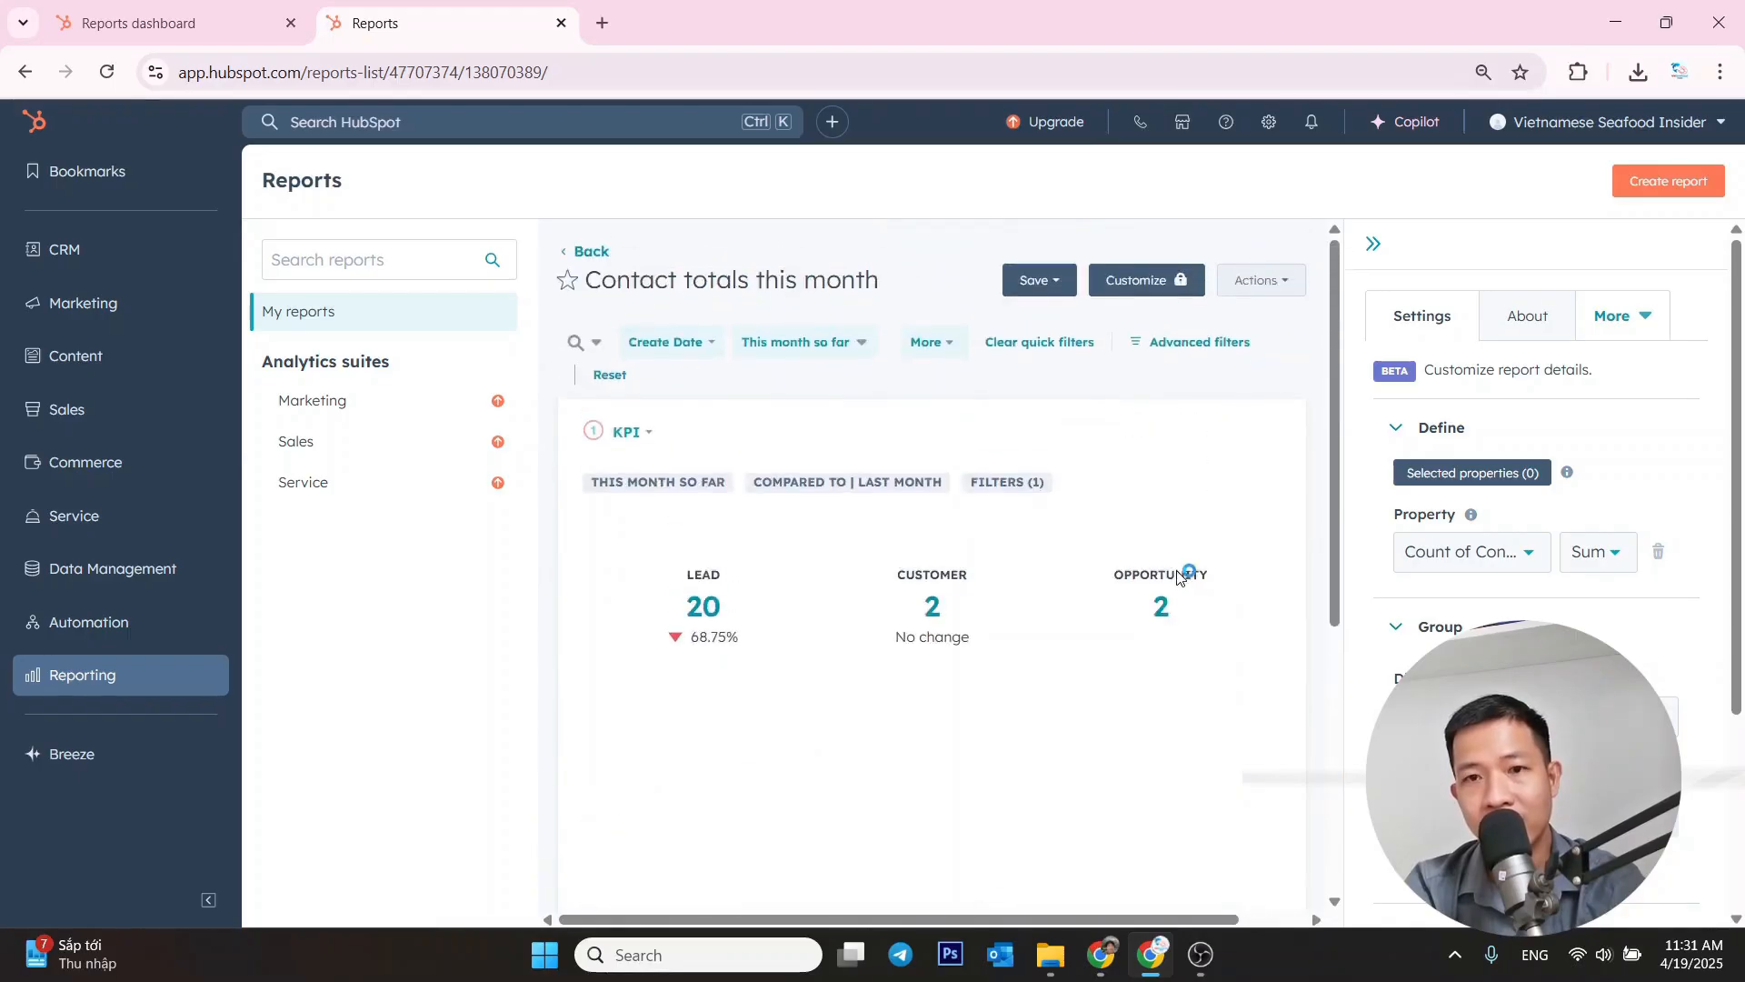
- Save the filter changes to the existing report and open the Sales Manager dashboard in a new browser tab
click(1051, 287)
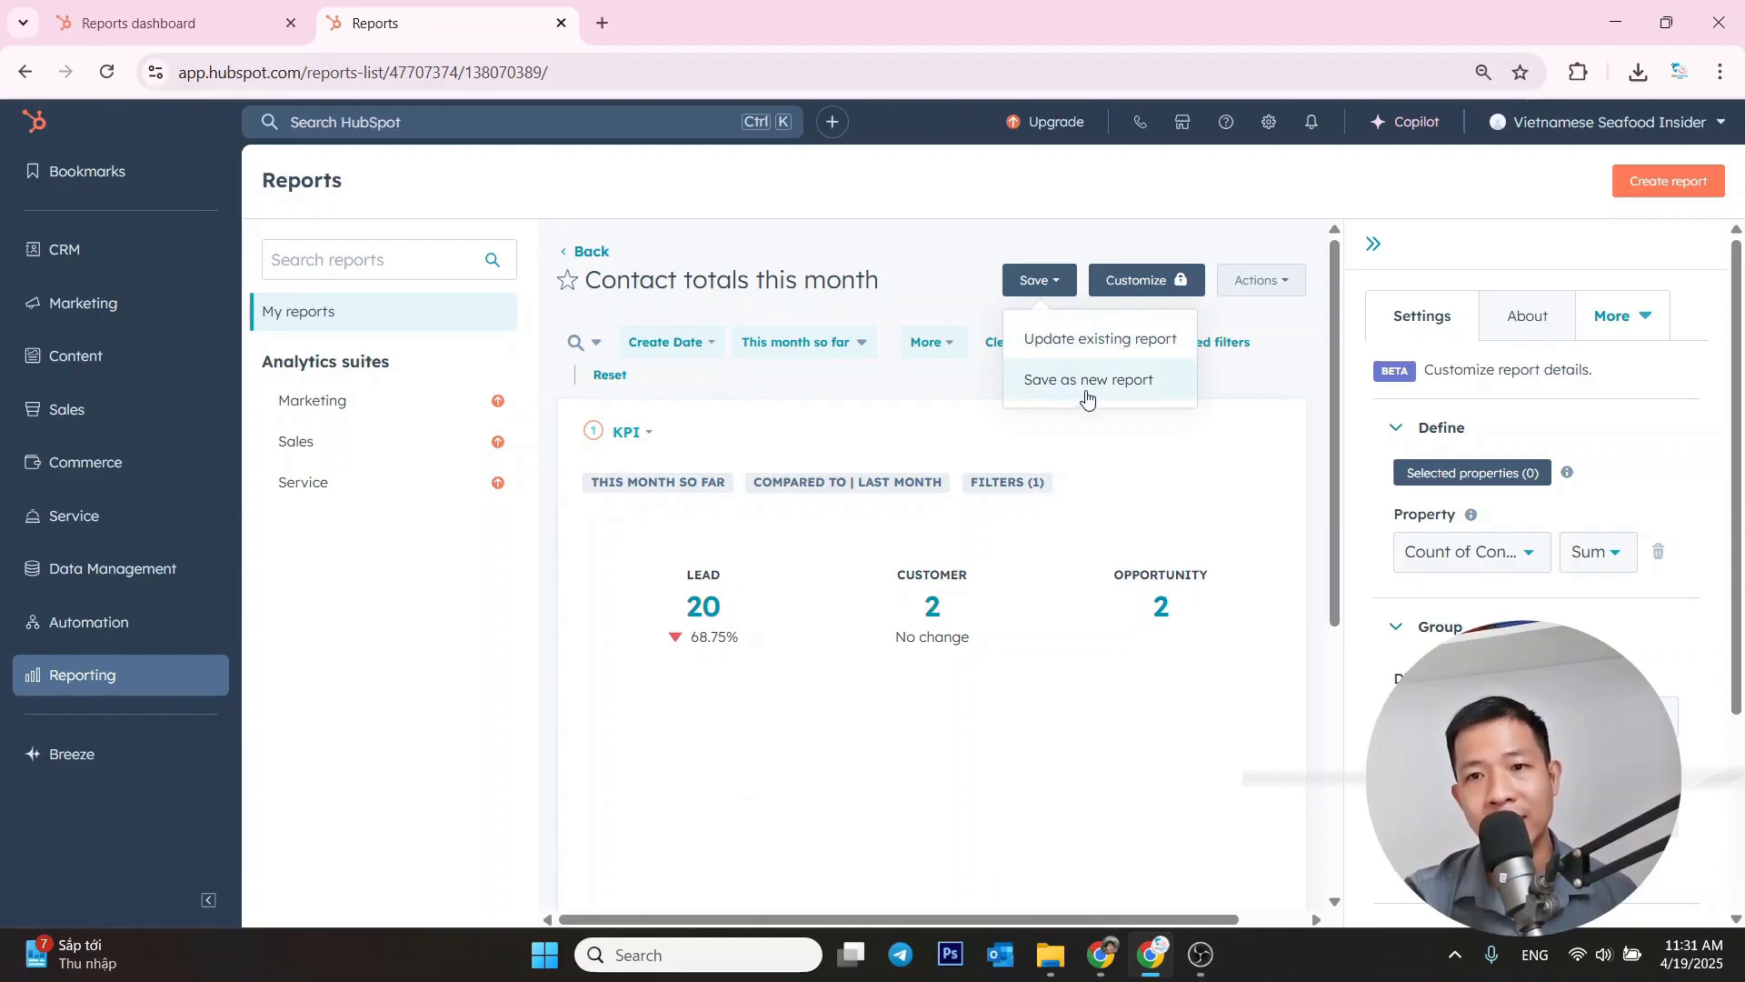
click(1052, 348)
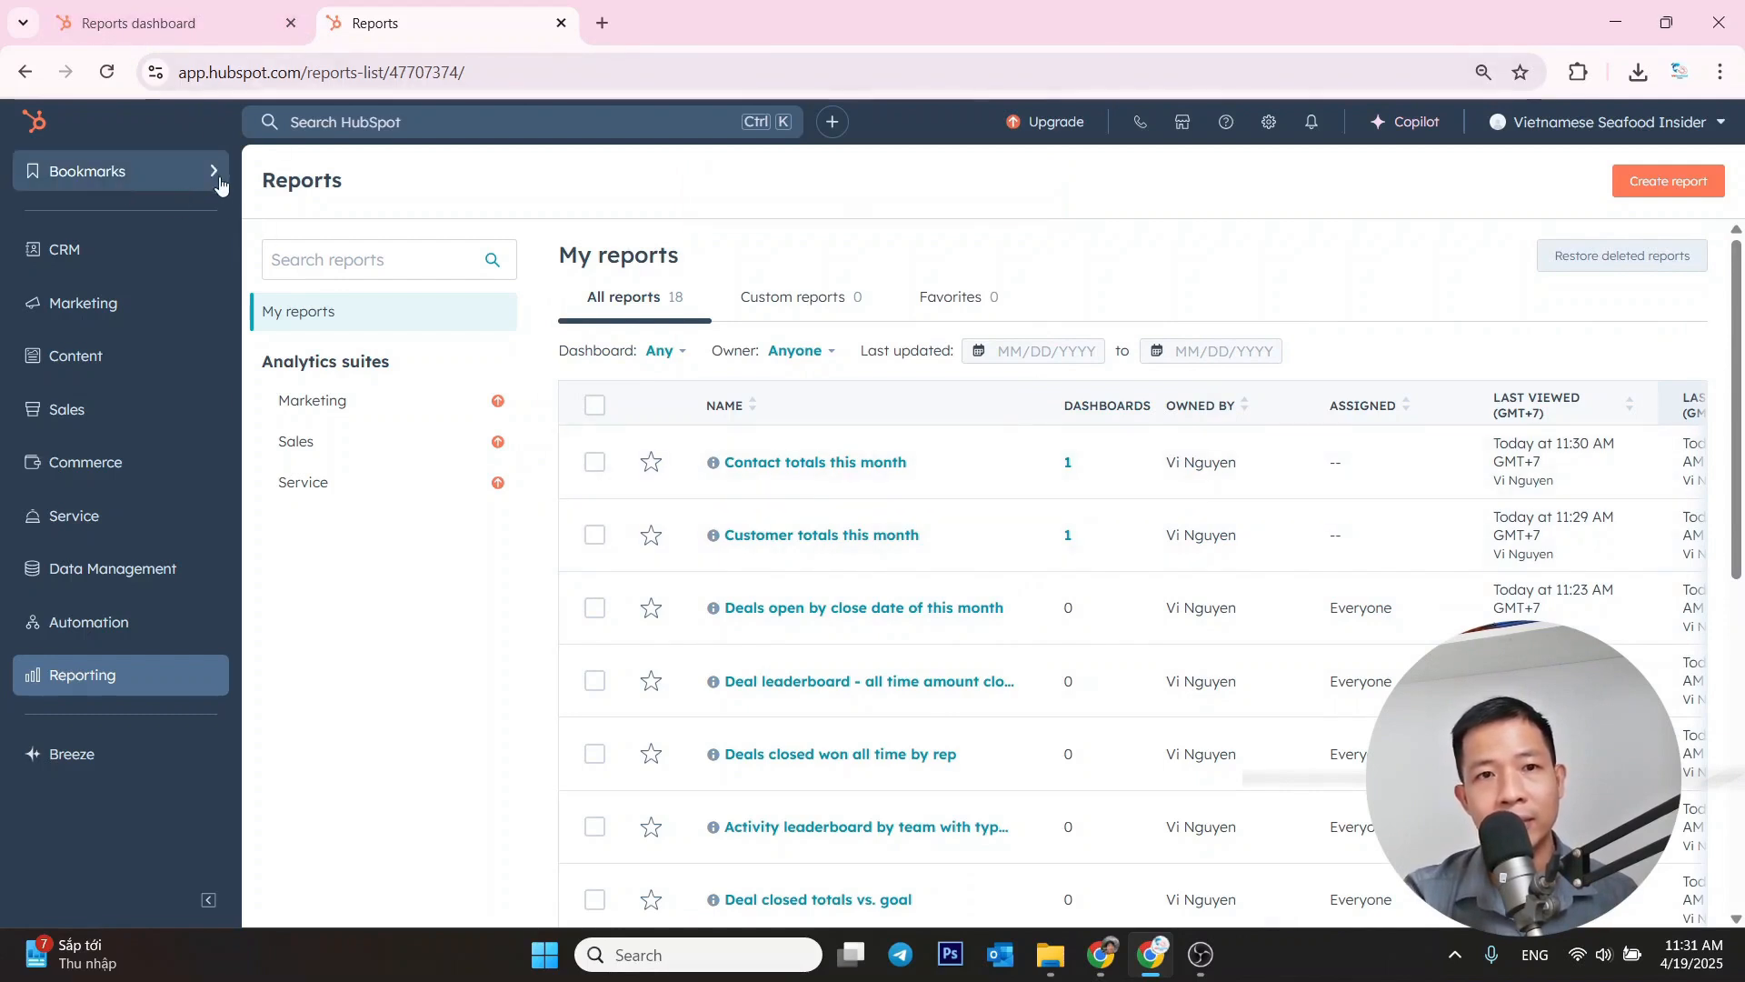
mouse_move(219, 696)
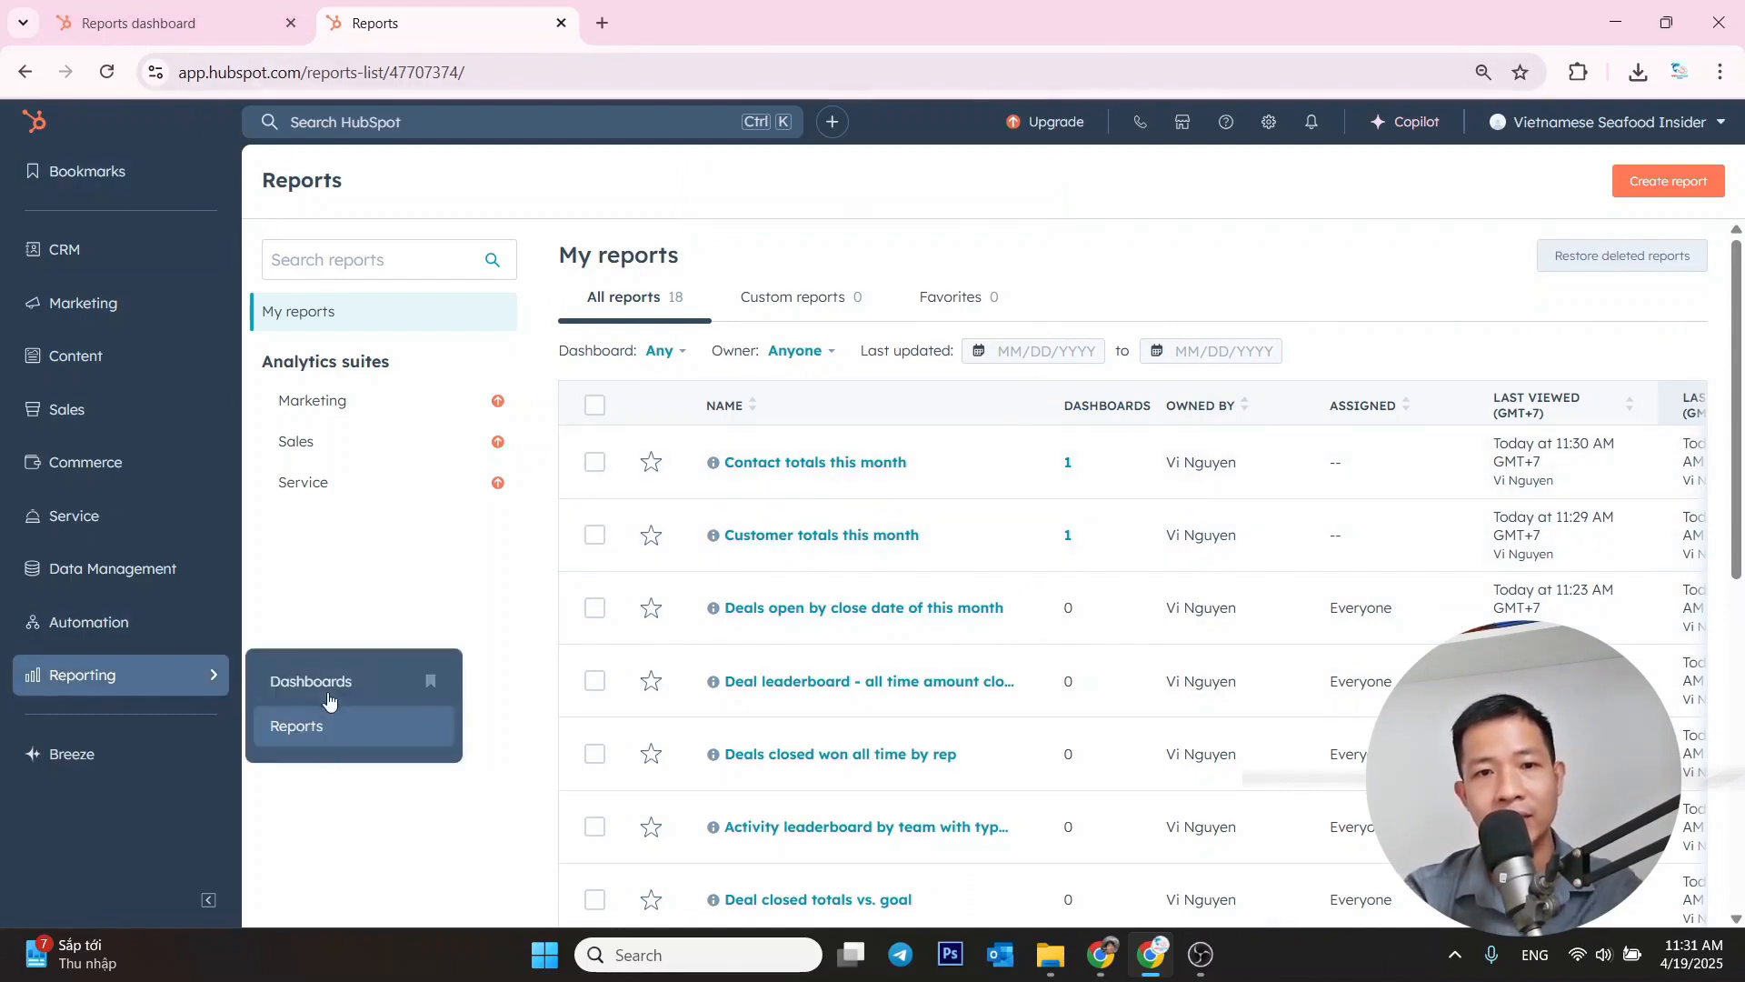
middle_click(329, 694)
click(682, 25)
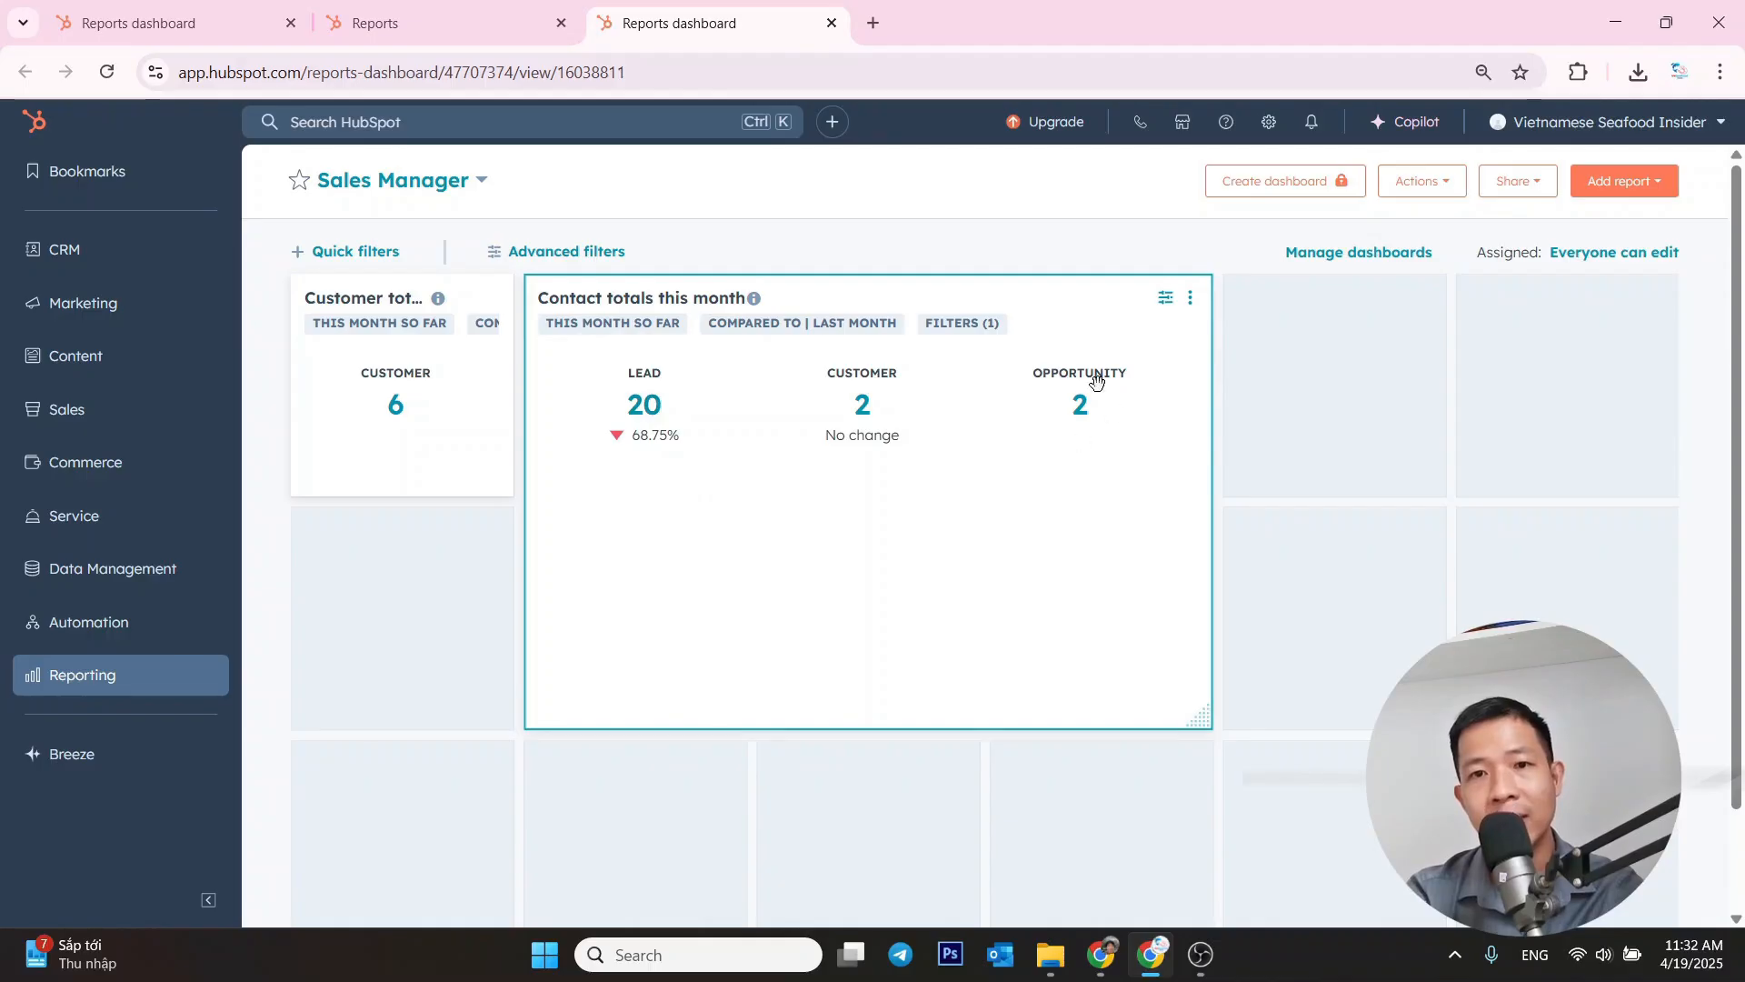
- Shrink the "Contact totals this month" report to two grid cells wide and one high, using Target_Dashboard as the layout reference
drag(1206, 723, 1137, 493)
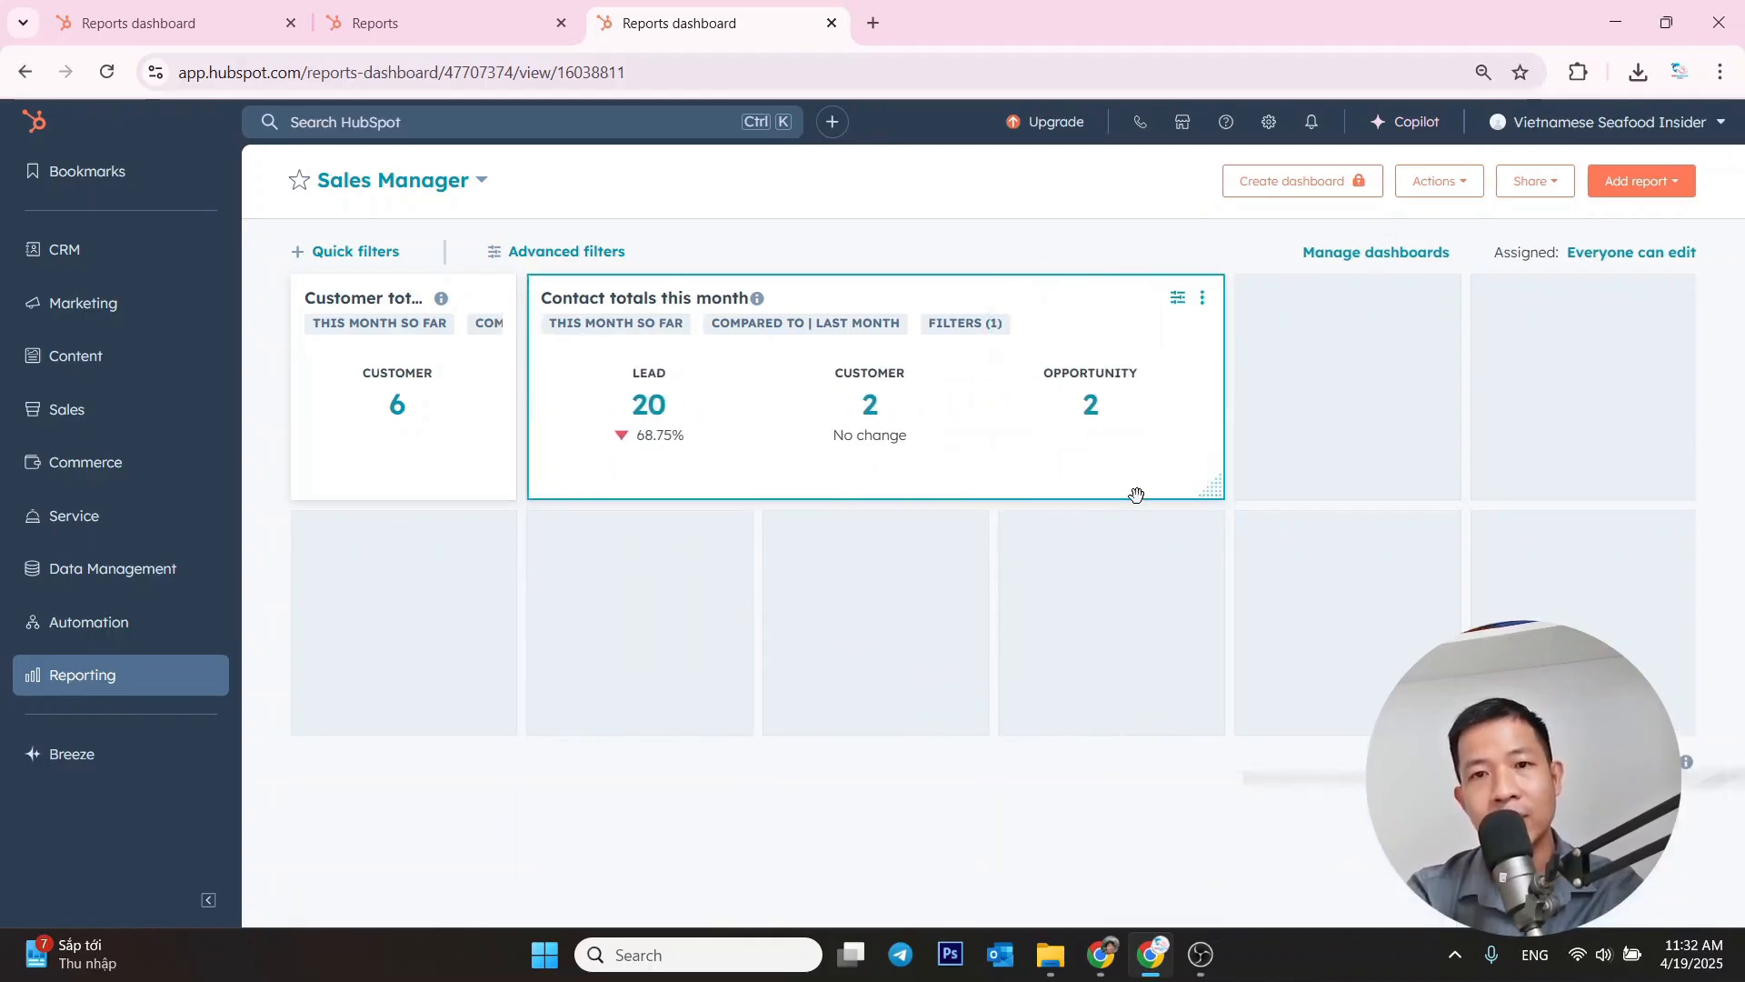
key(ctrl+1)
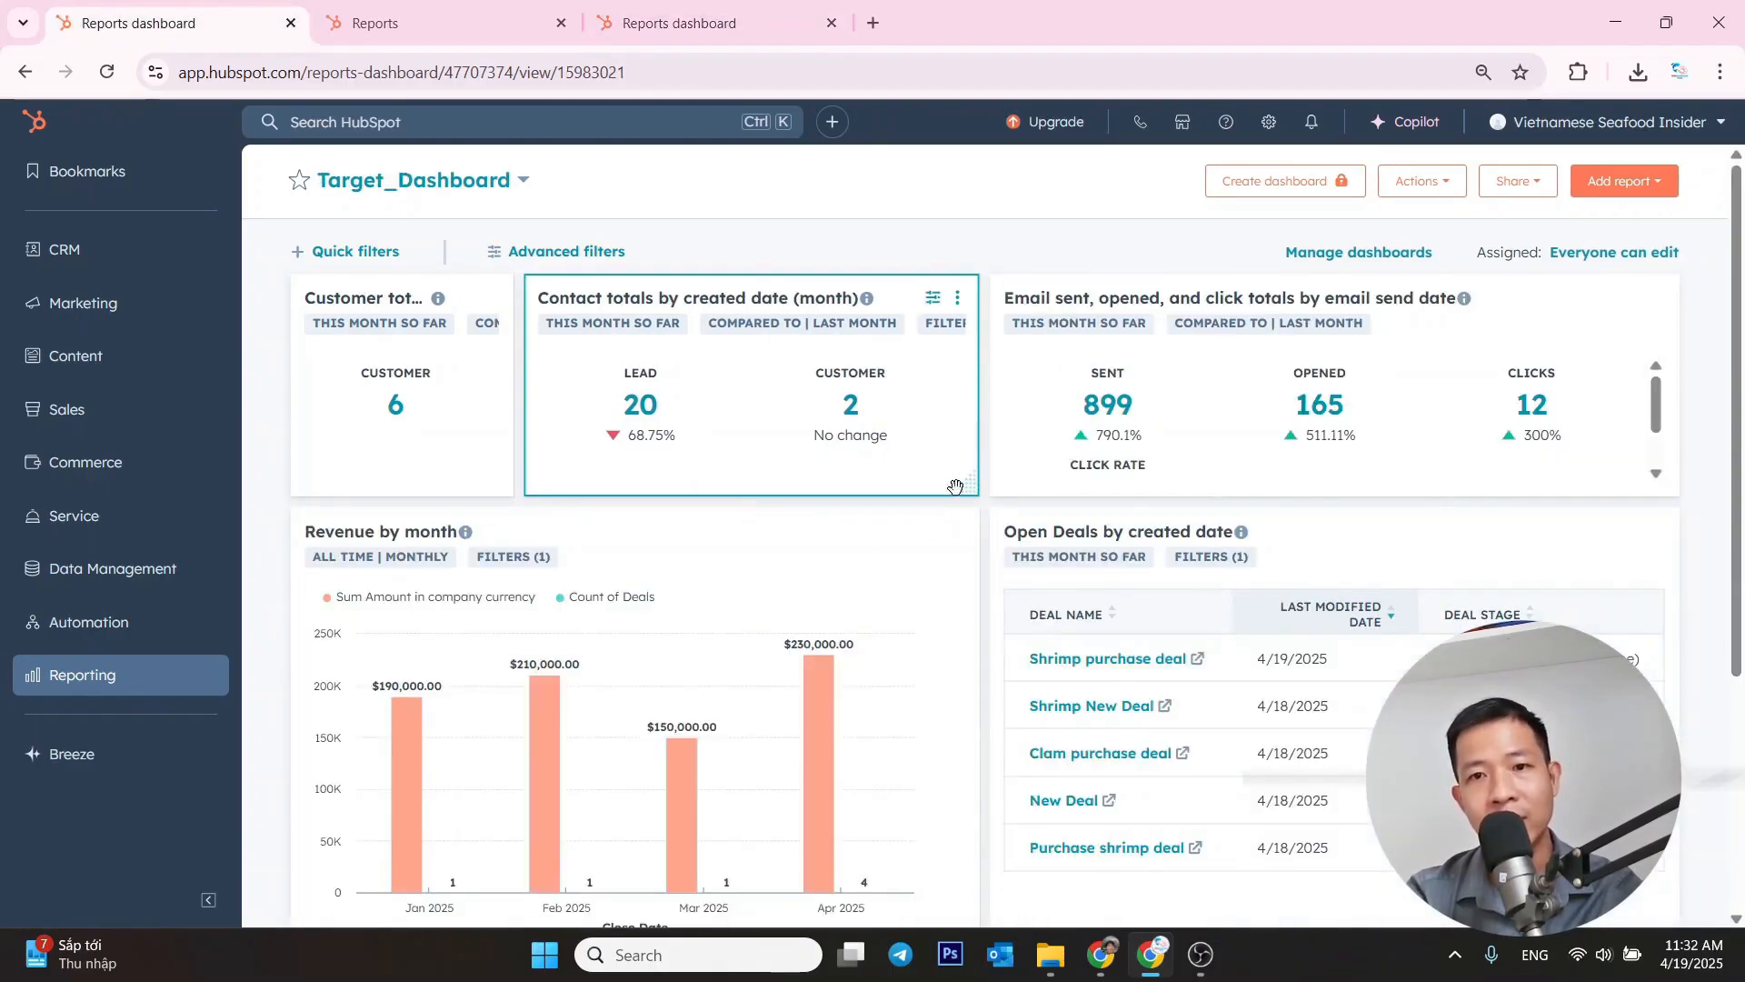
click(677, 20)
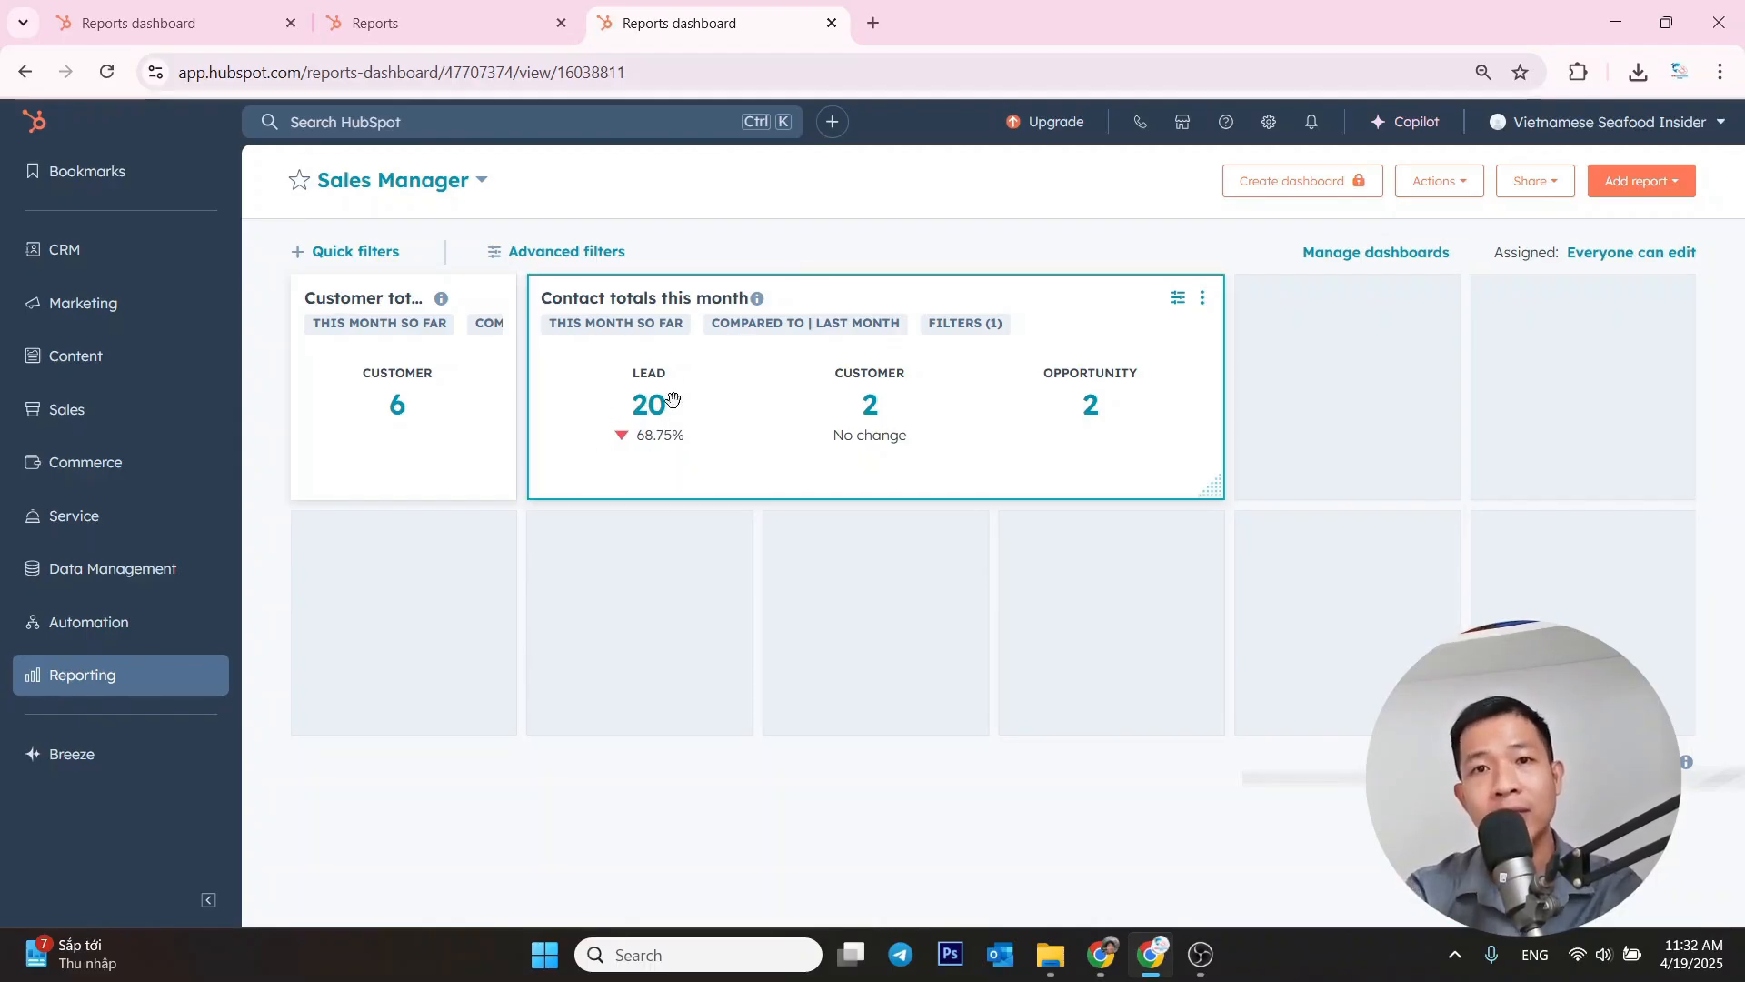
drag(1198, 489, 983, 459)
scroll(819, 407, down, 1)
scroll(820, 408, up, 1)
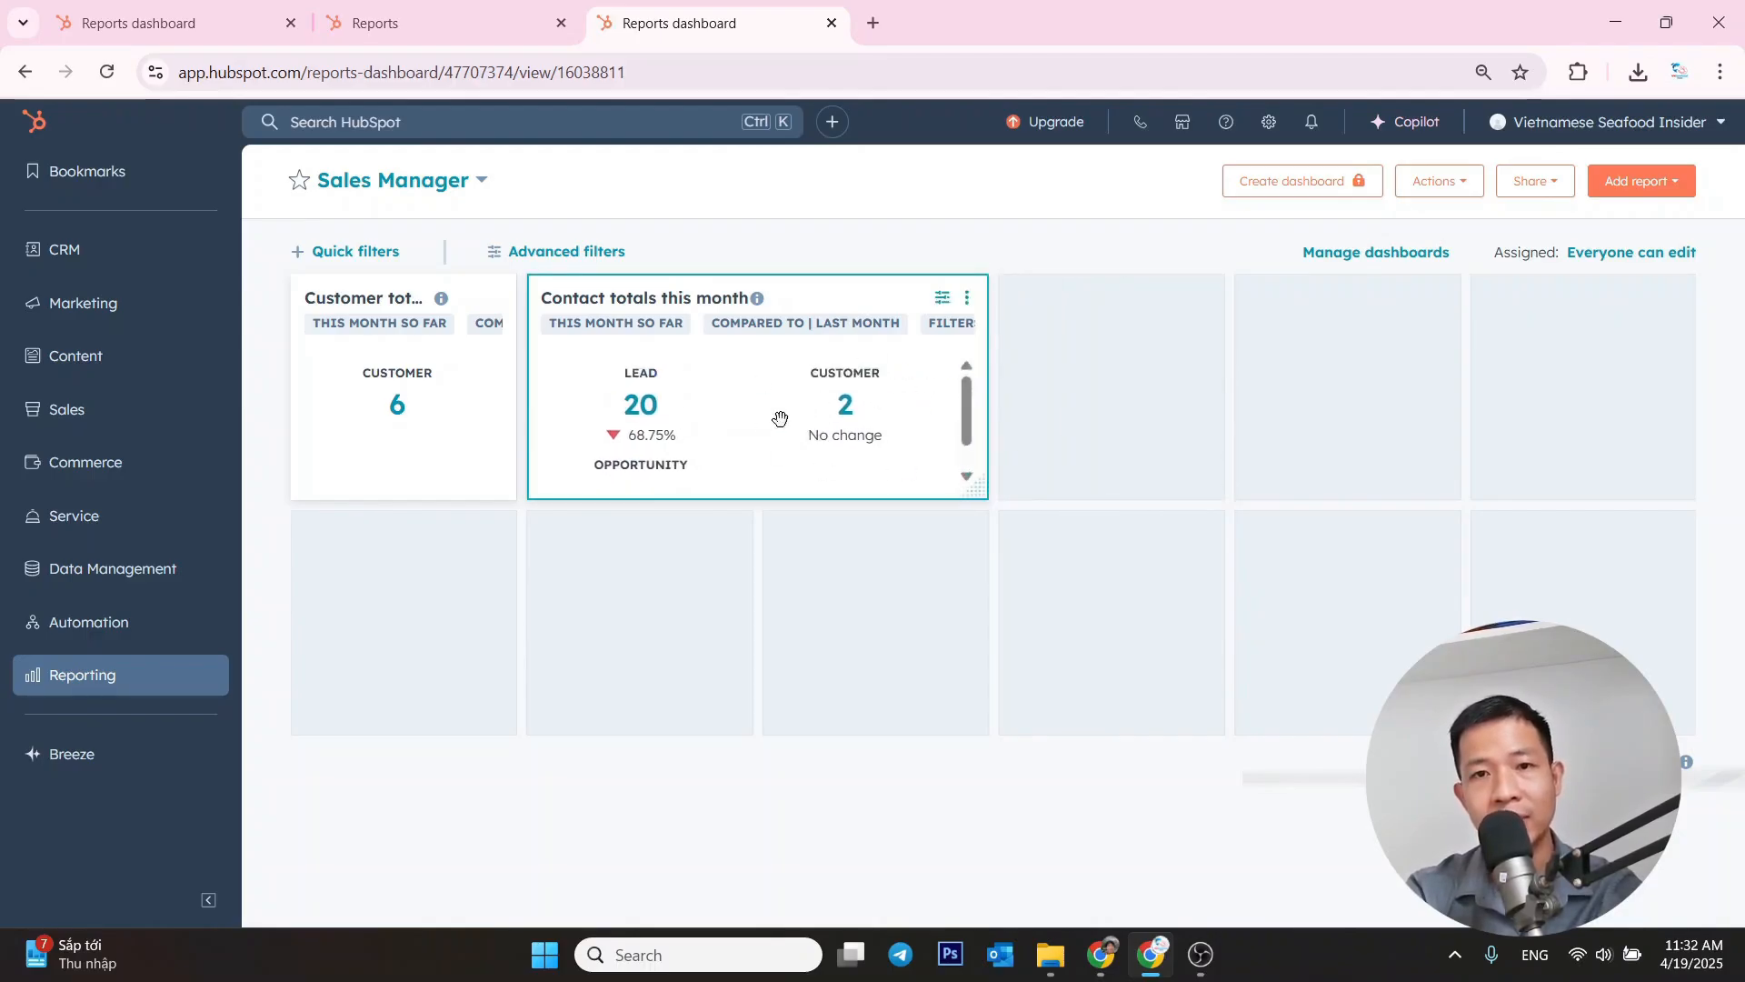
scroll(780, 419, down, 1)
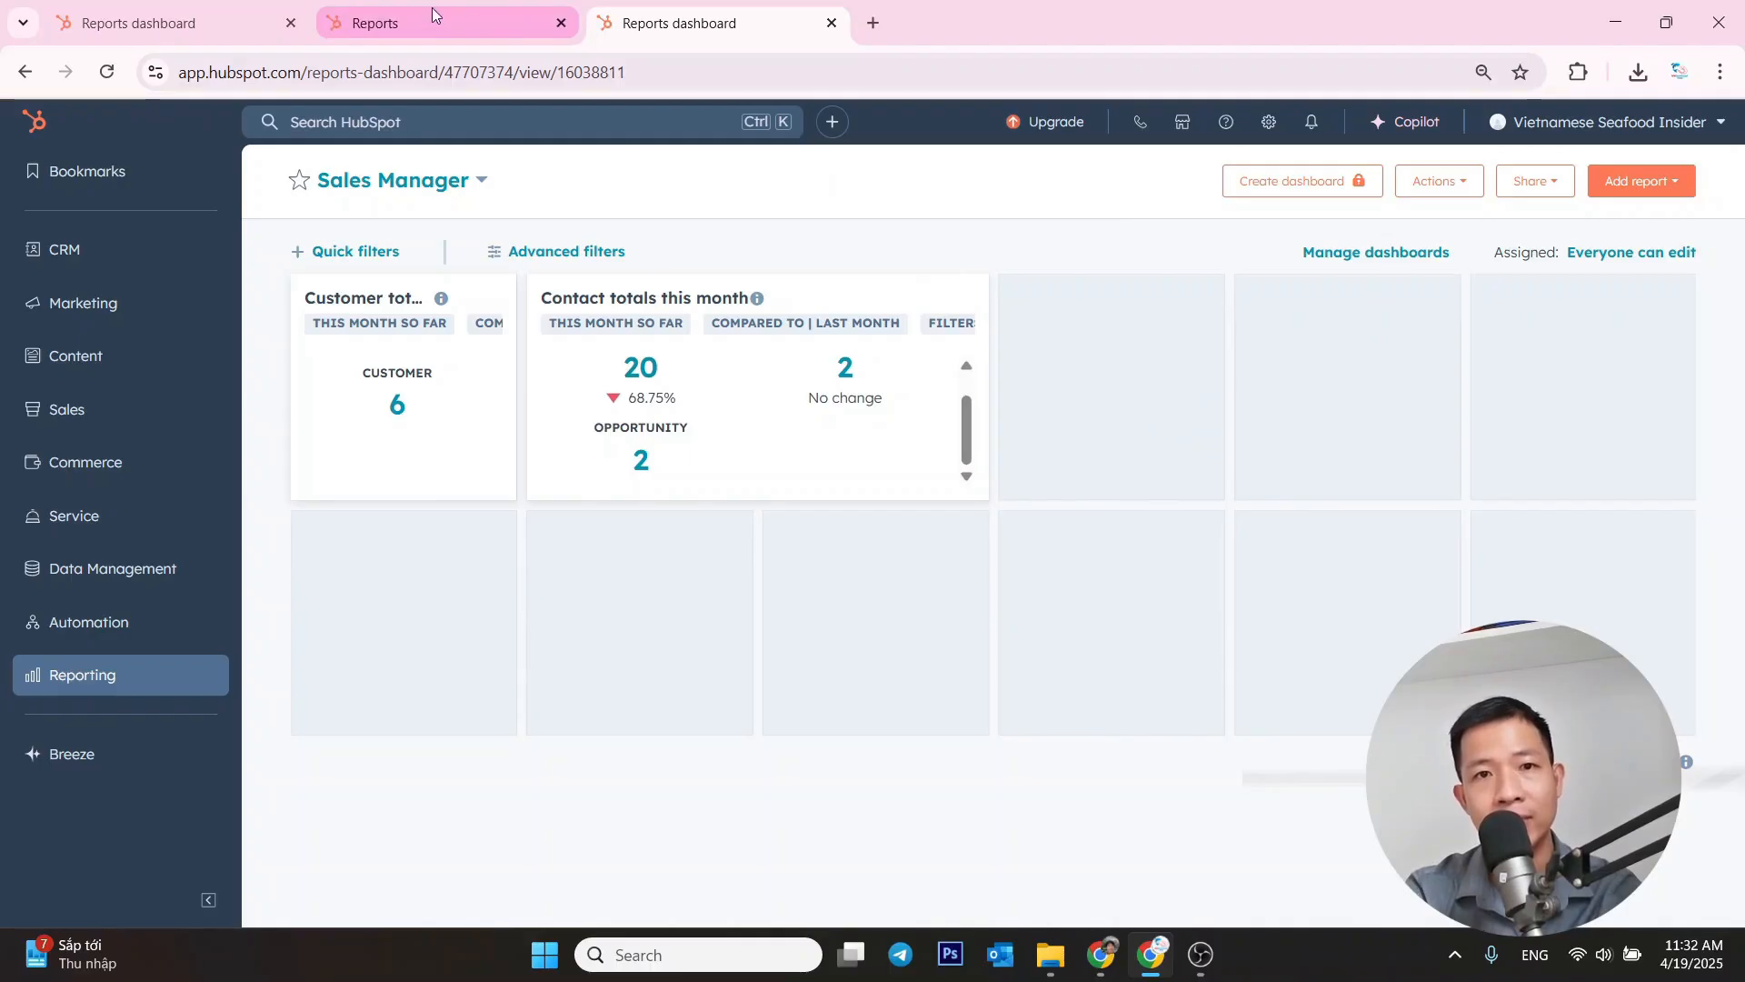
- Check the email totals report on Target_Dashboard, start a new report from the reports list and search the templates for "email"
click(150, 16)
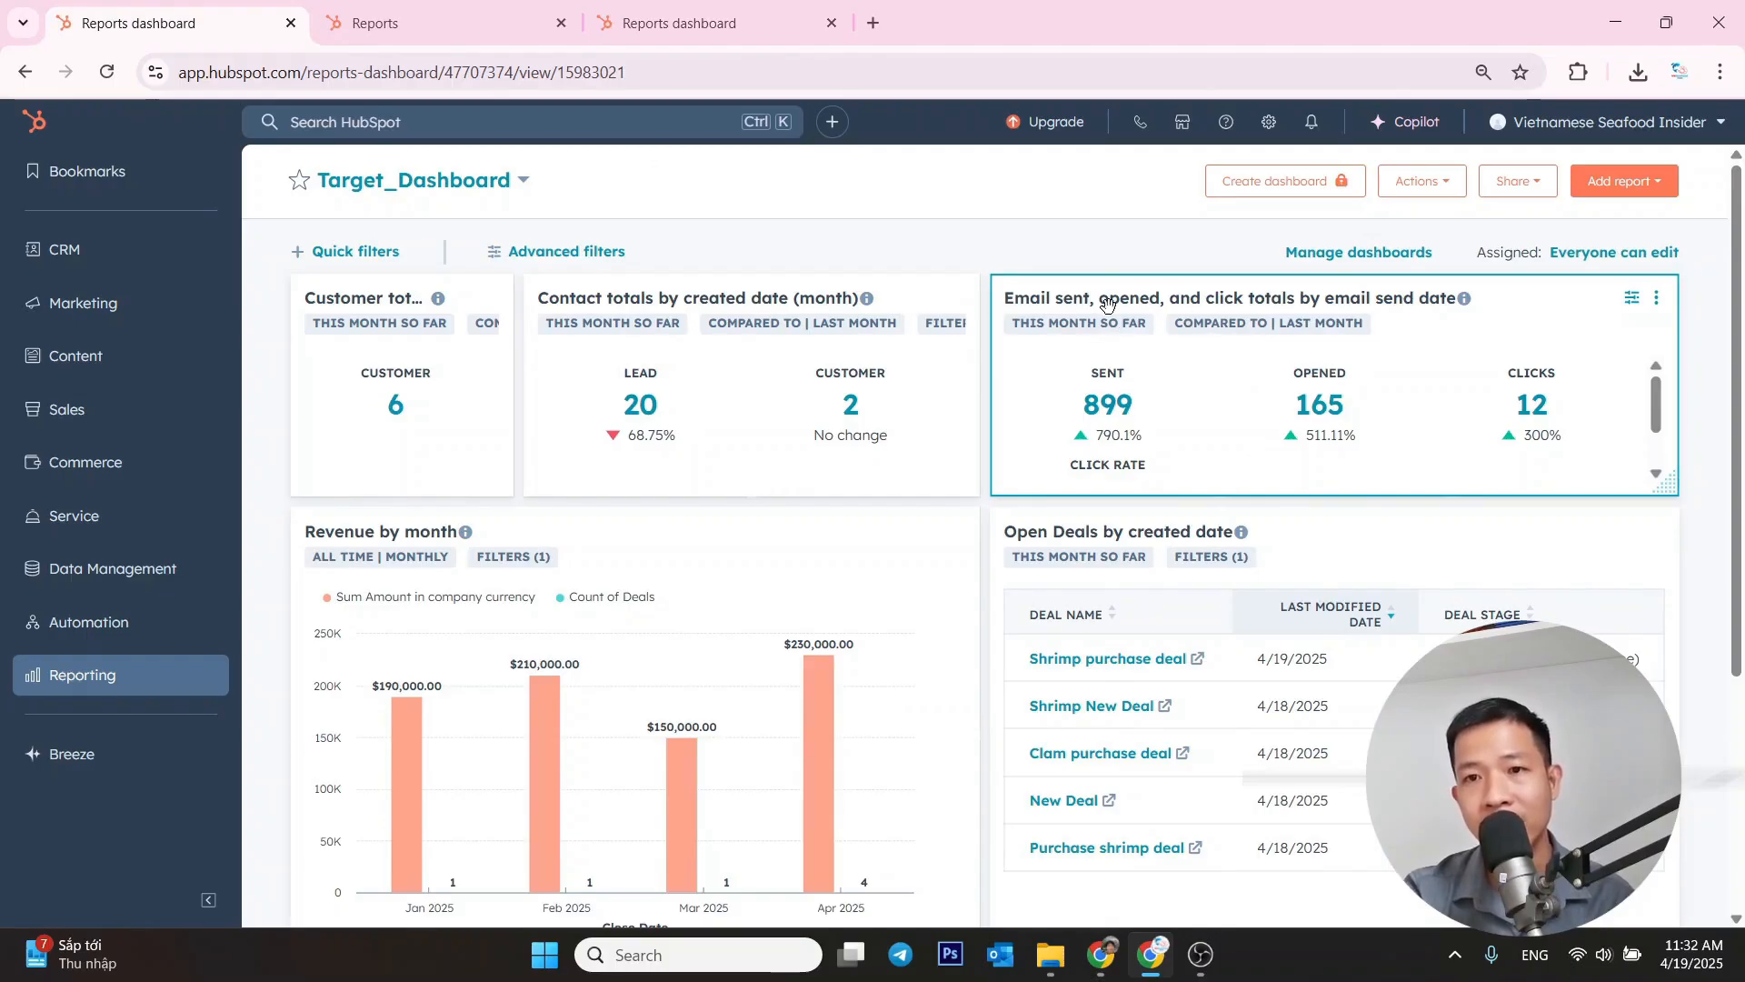
scroll(1364, 427, down, 1)
scroll(1465, 394, up, 1)
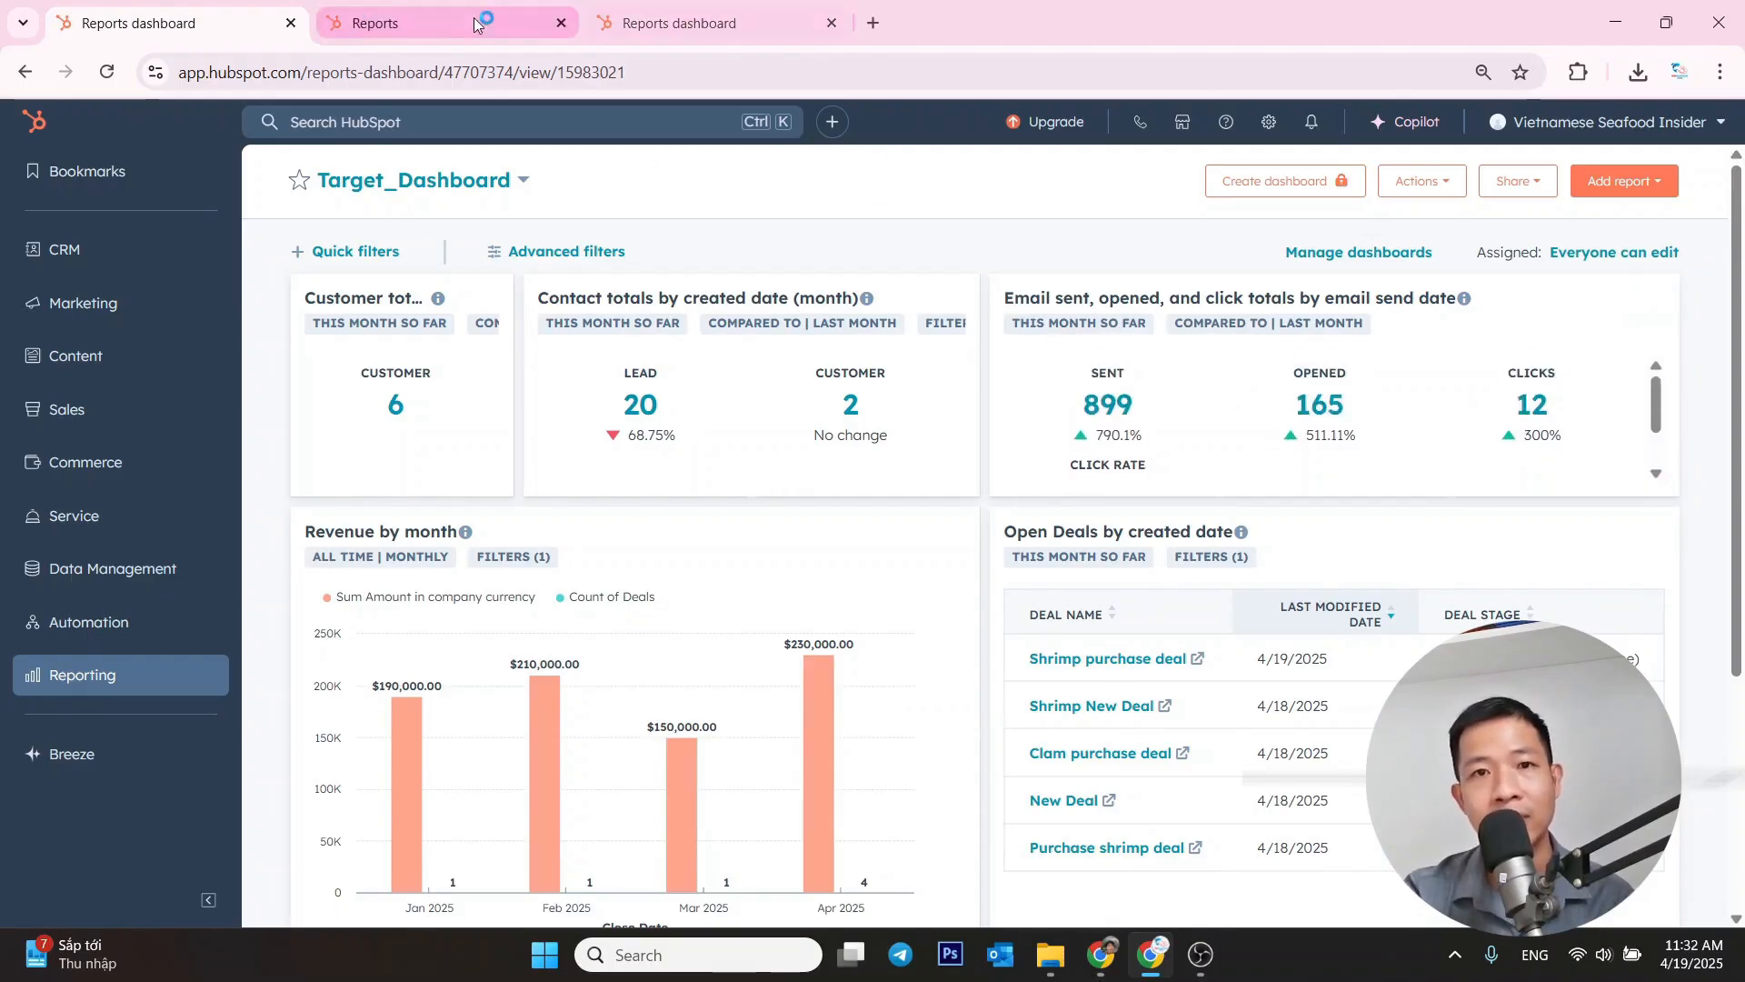
click(405, 17)
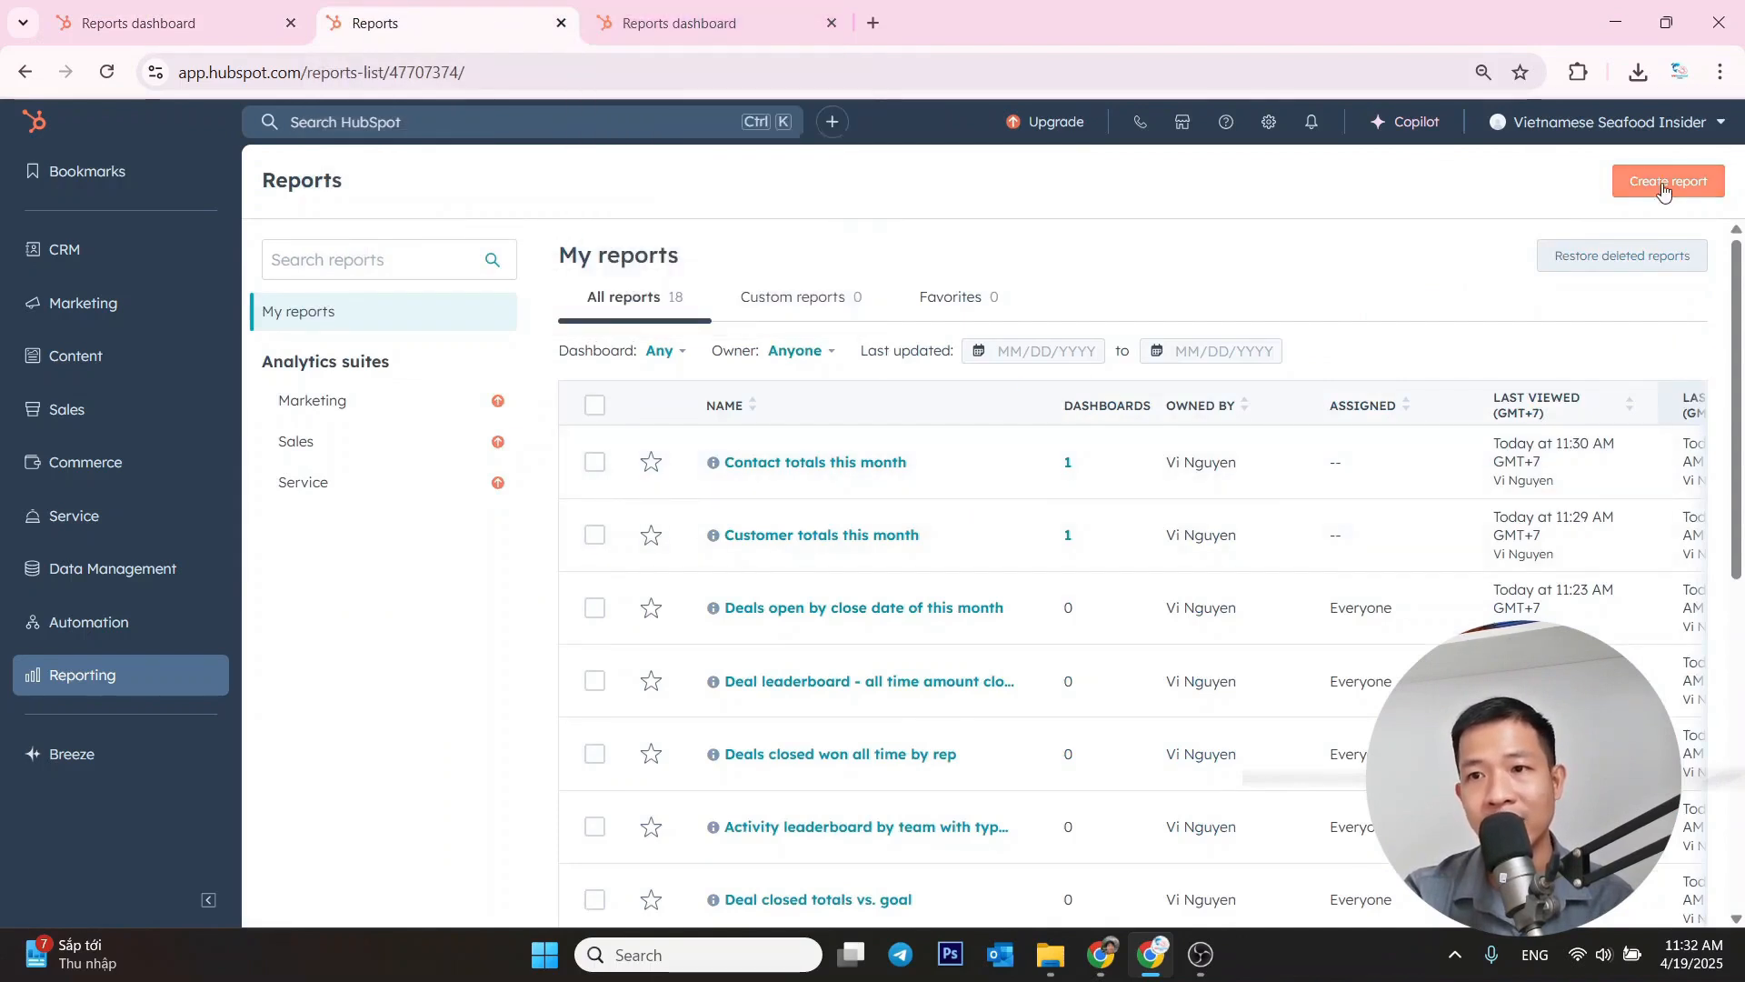
click(1668, 181)
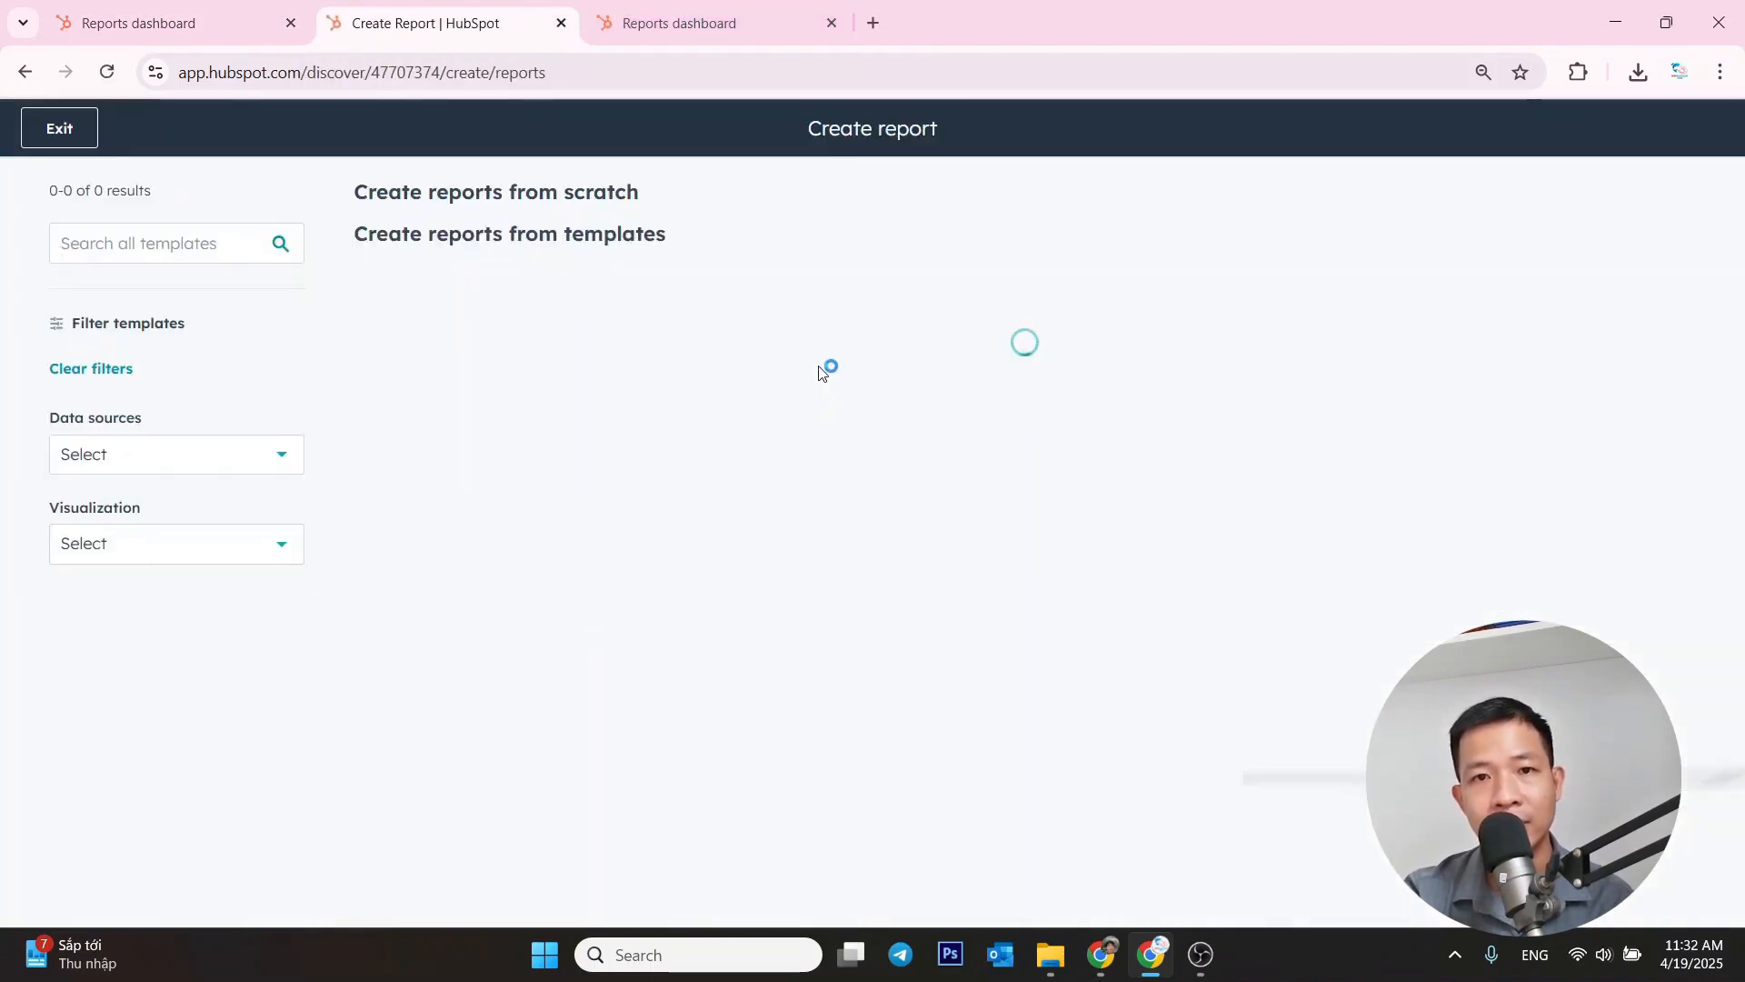
click(164, 253)
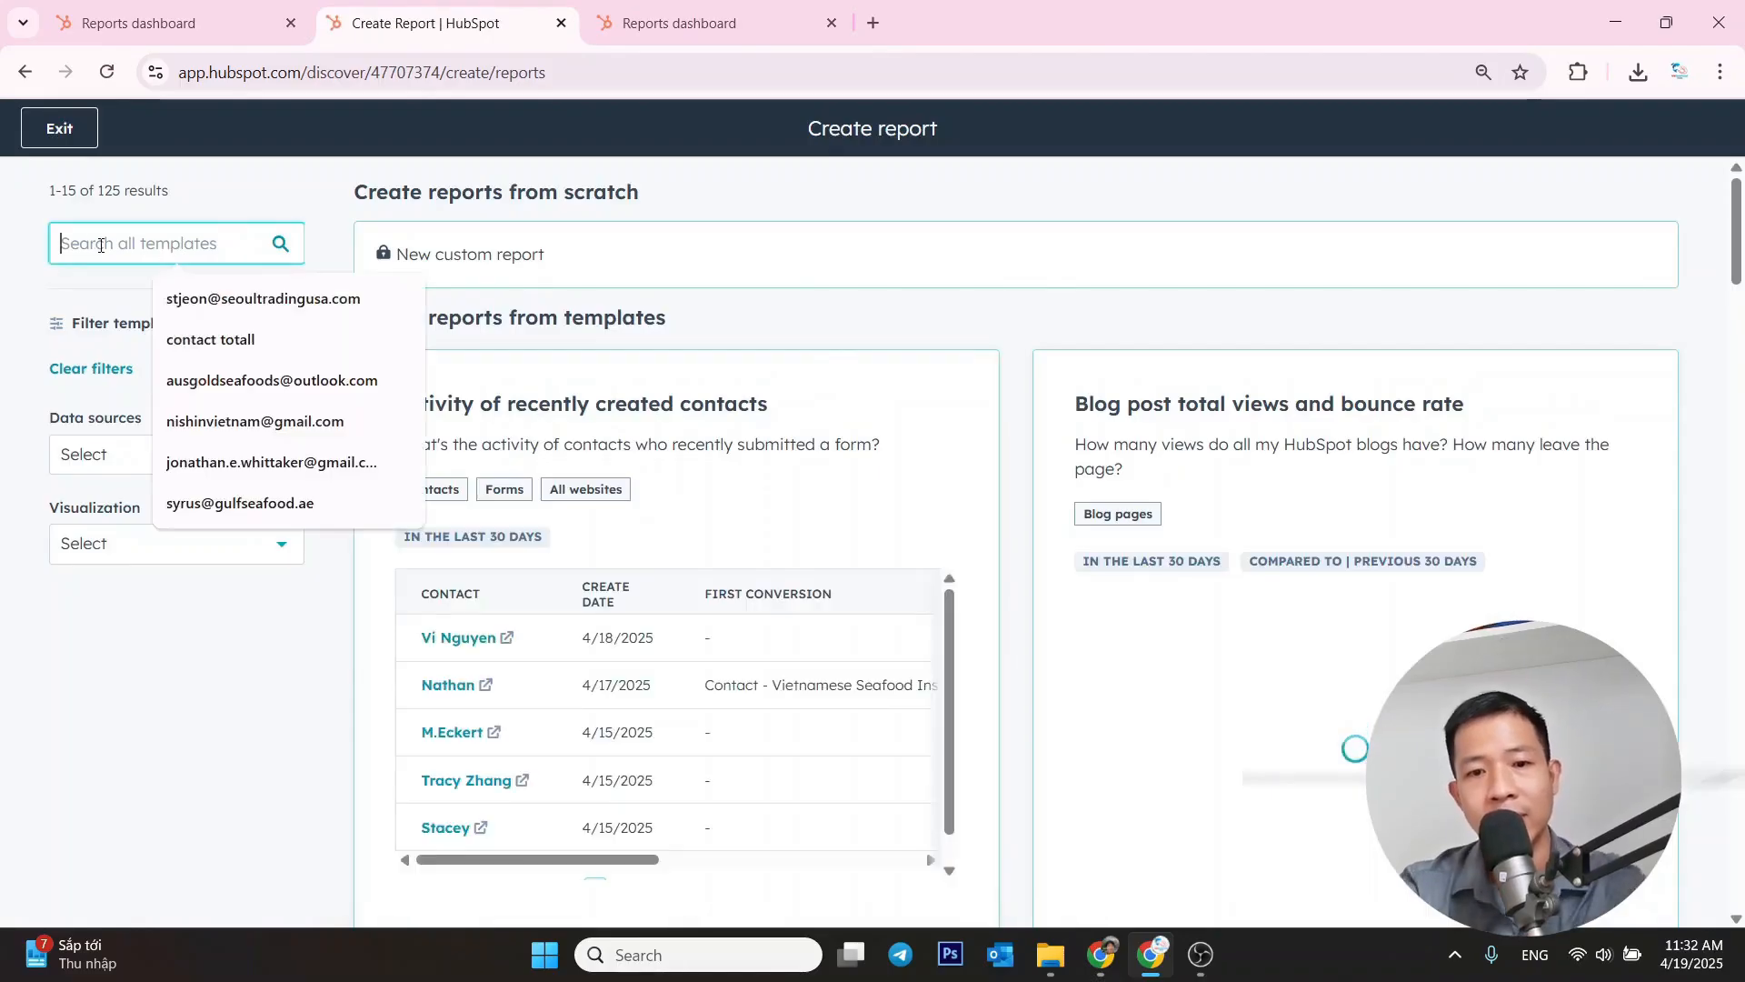
text(e)
key(BackSpace)
text(mail)
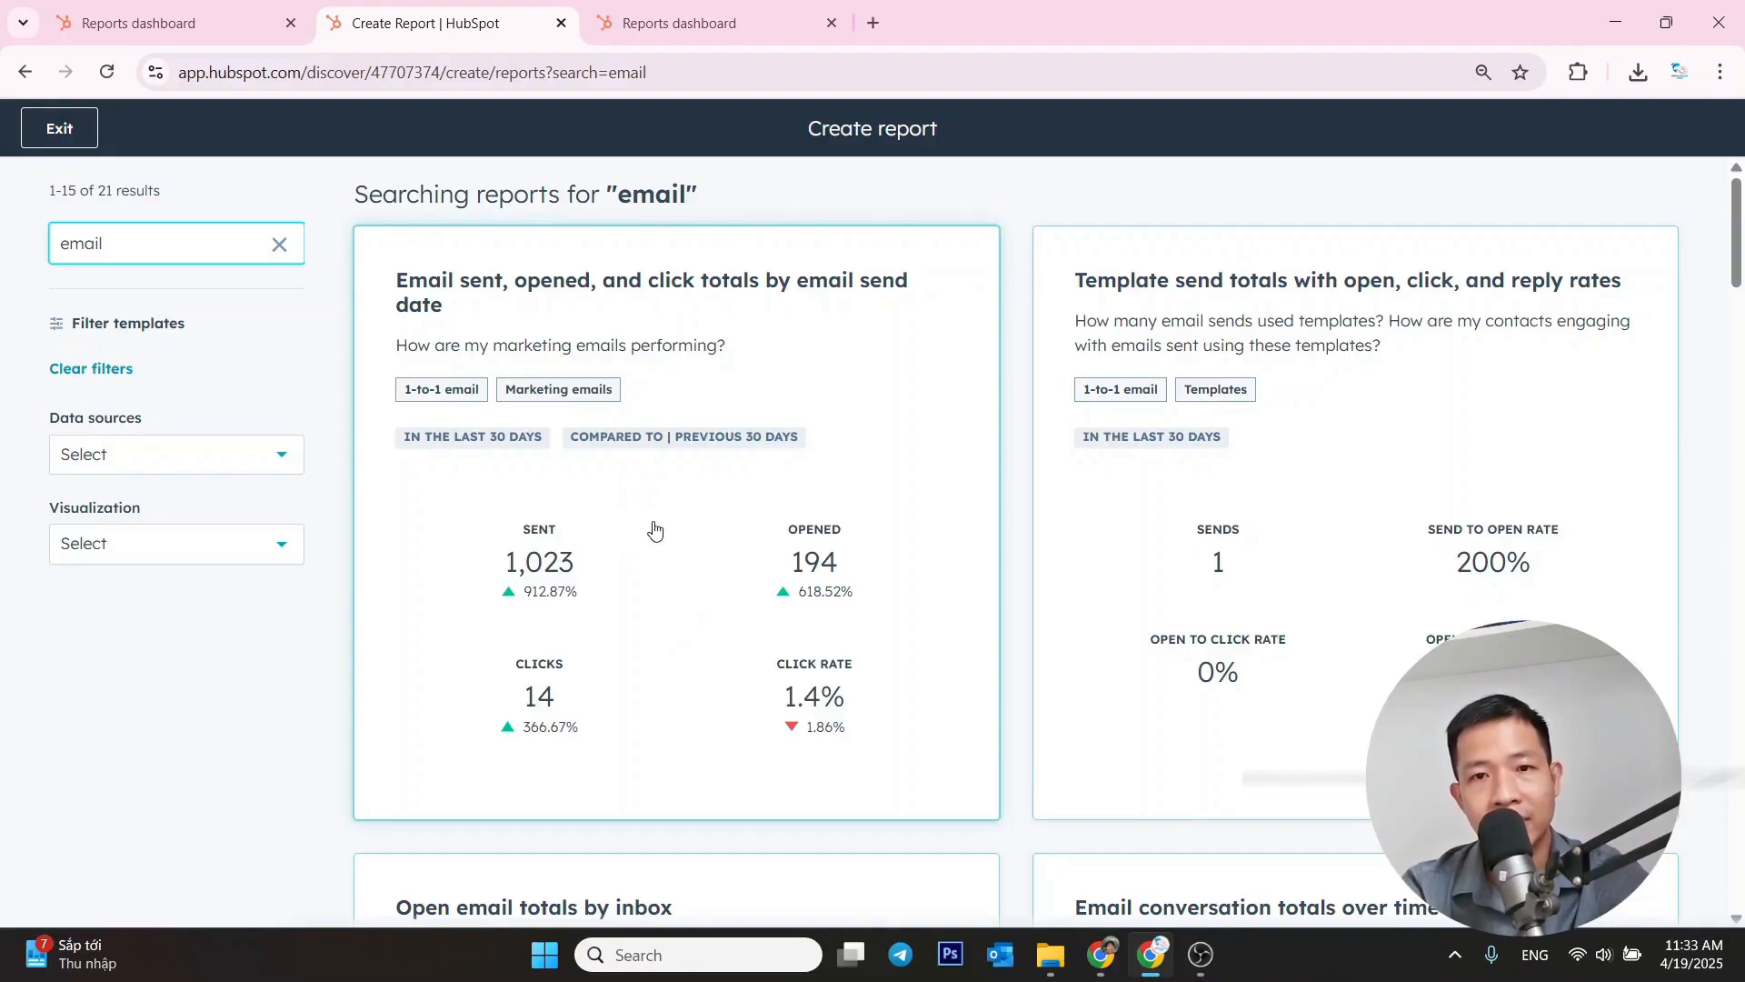
- Open the "Email sent, opened, and click totals by email send date" template and set its date range to This month
click(727, 563)
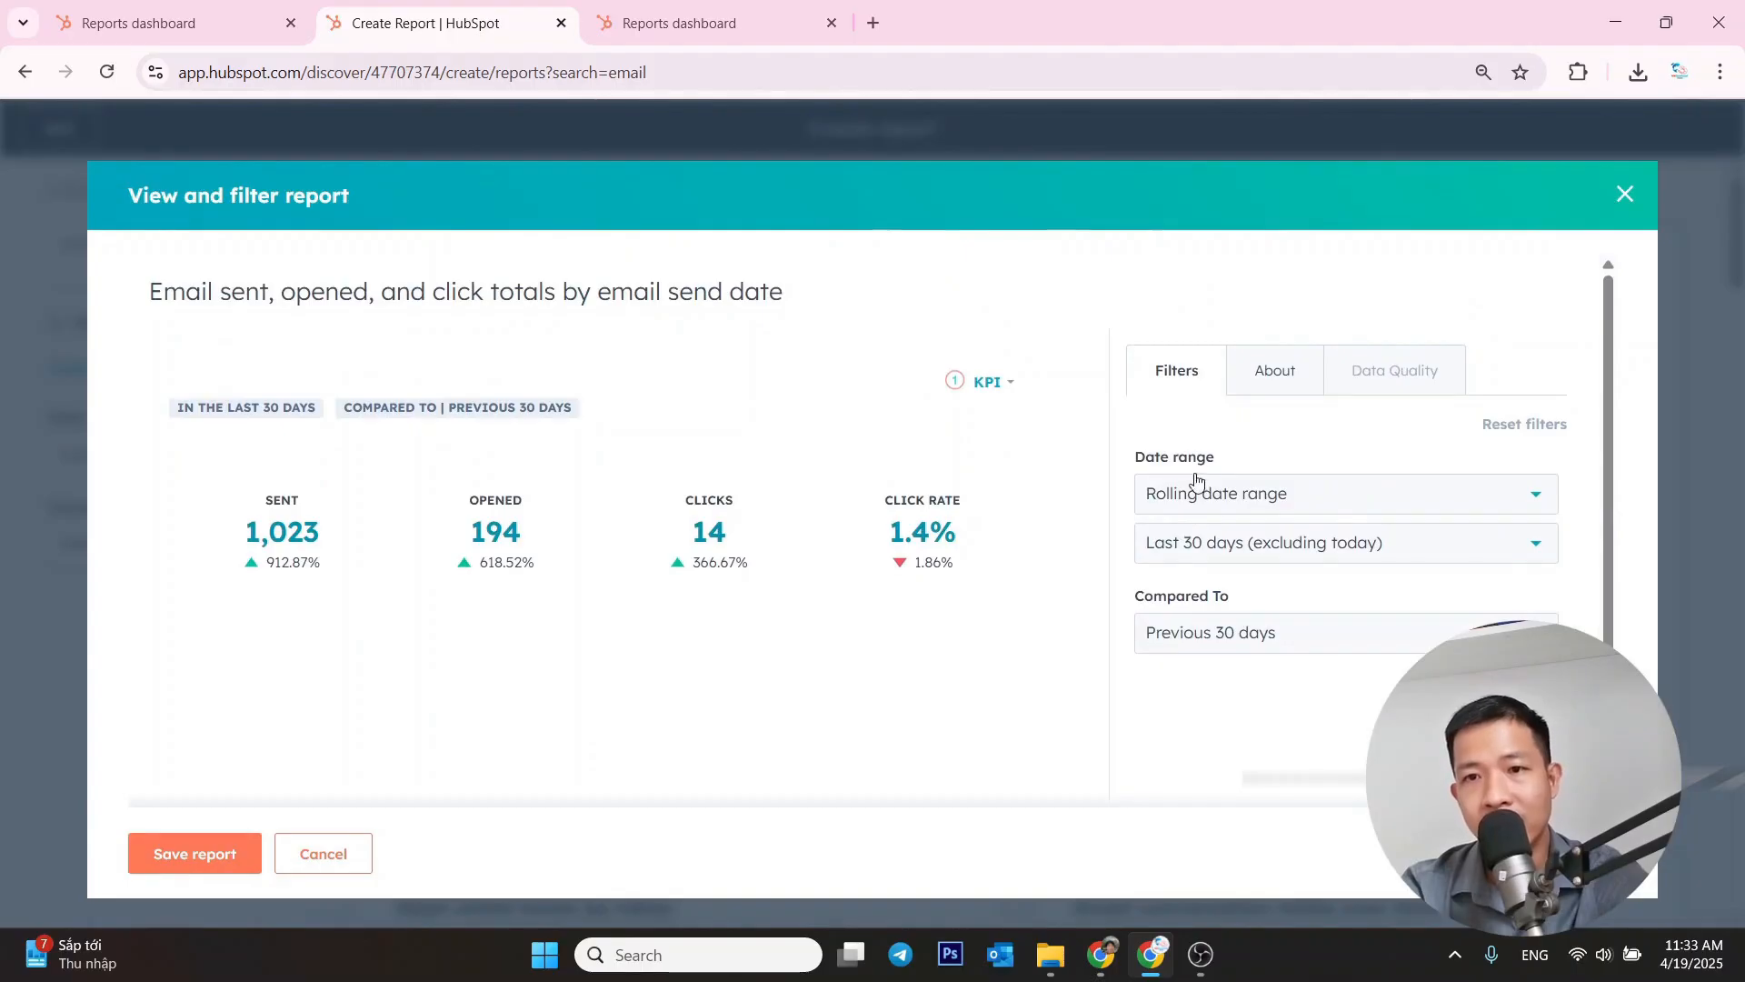
click(1245, 500)
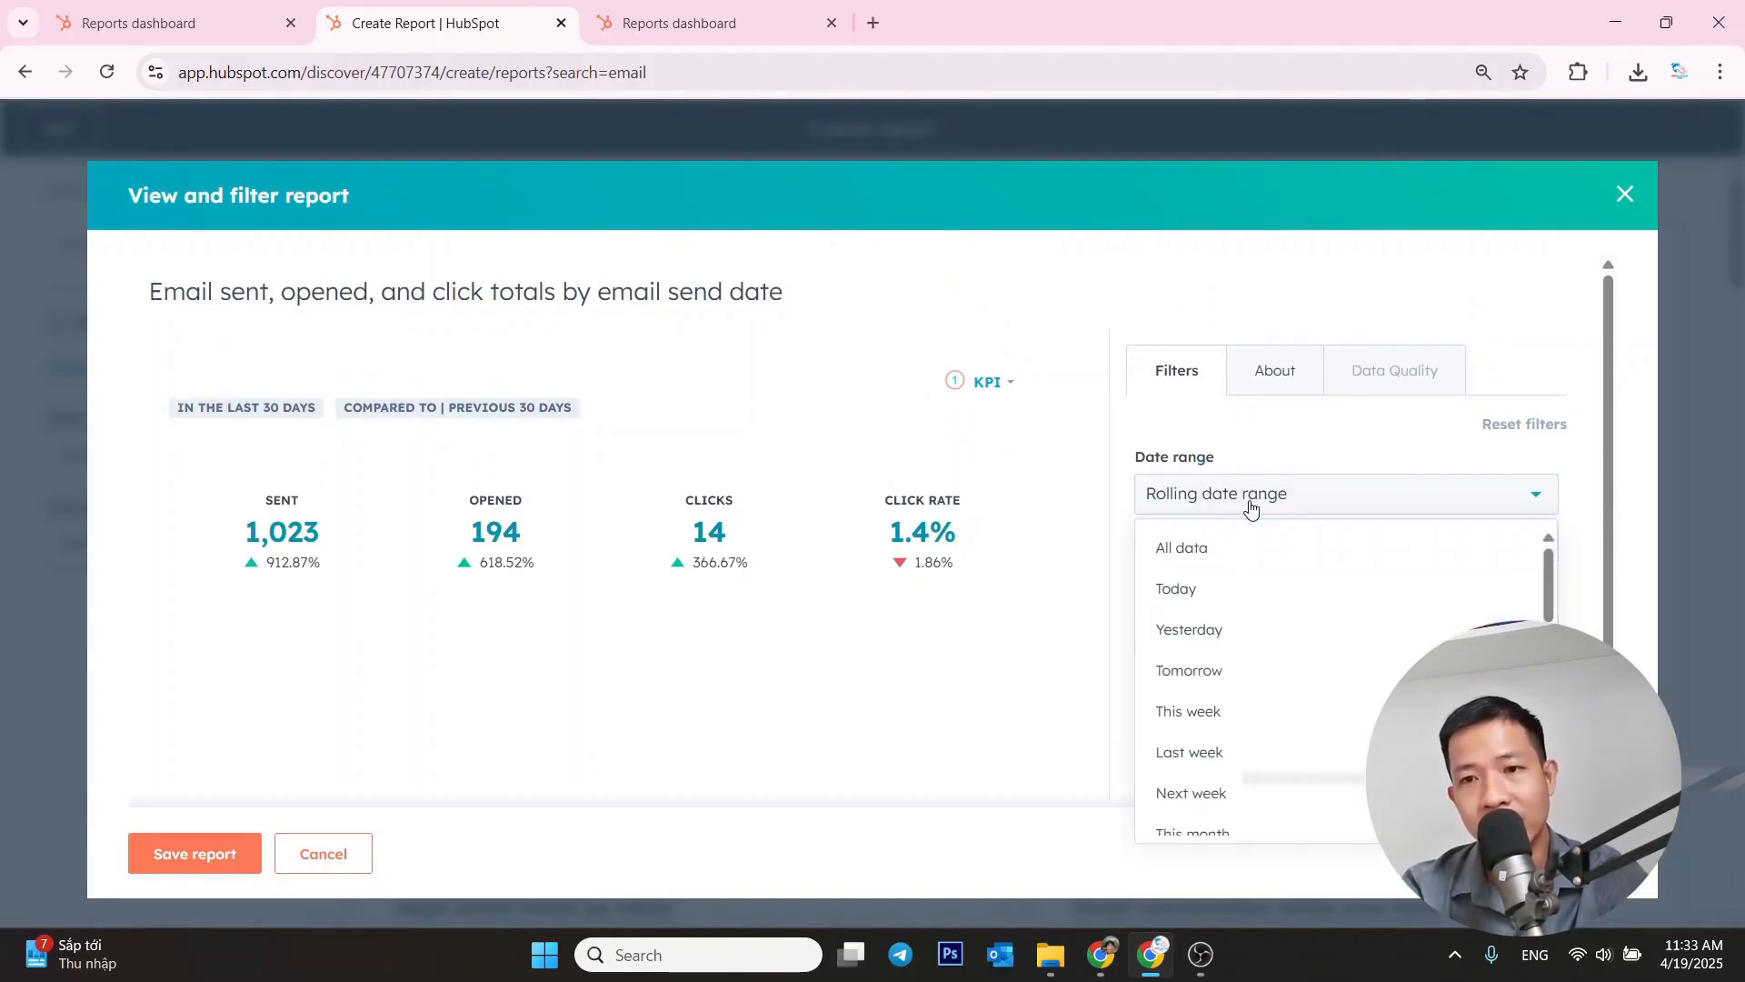
scroll(1258, 700, down, 1)
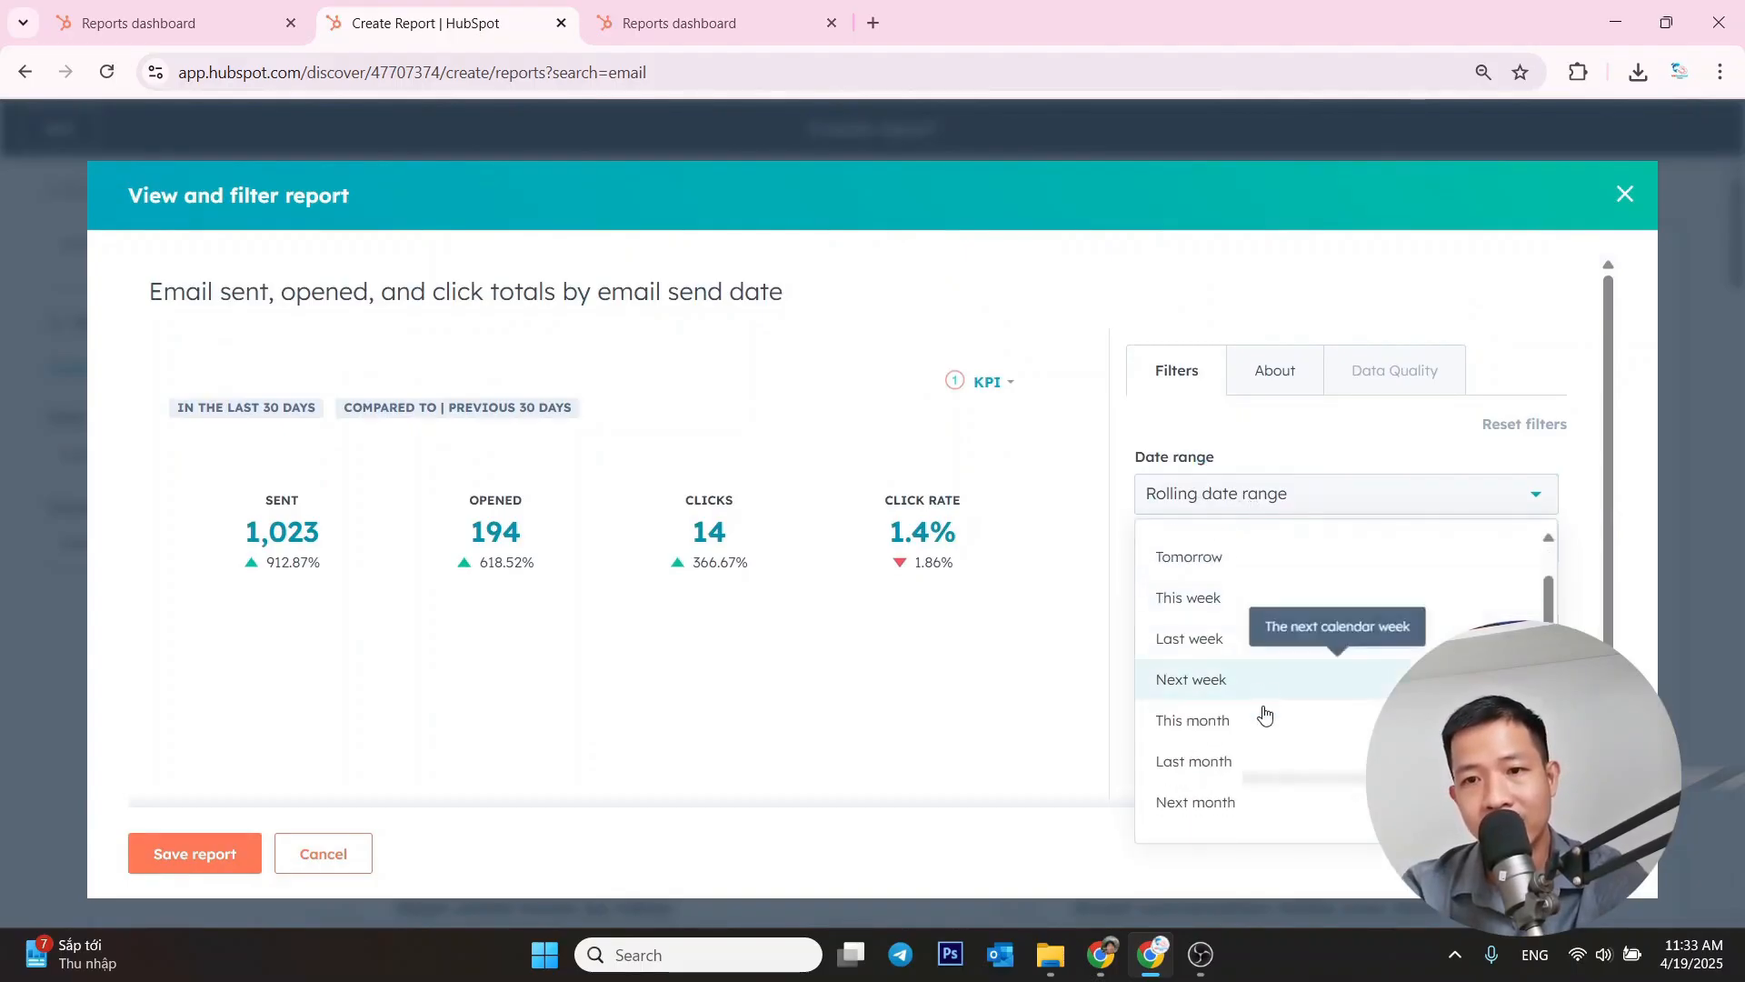
click(1218, 725)
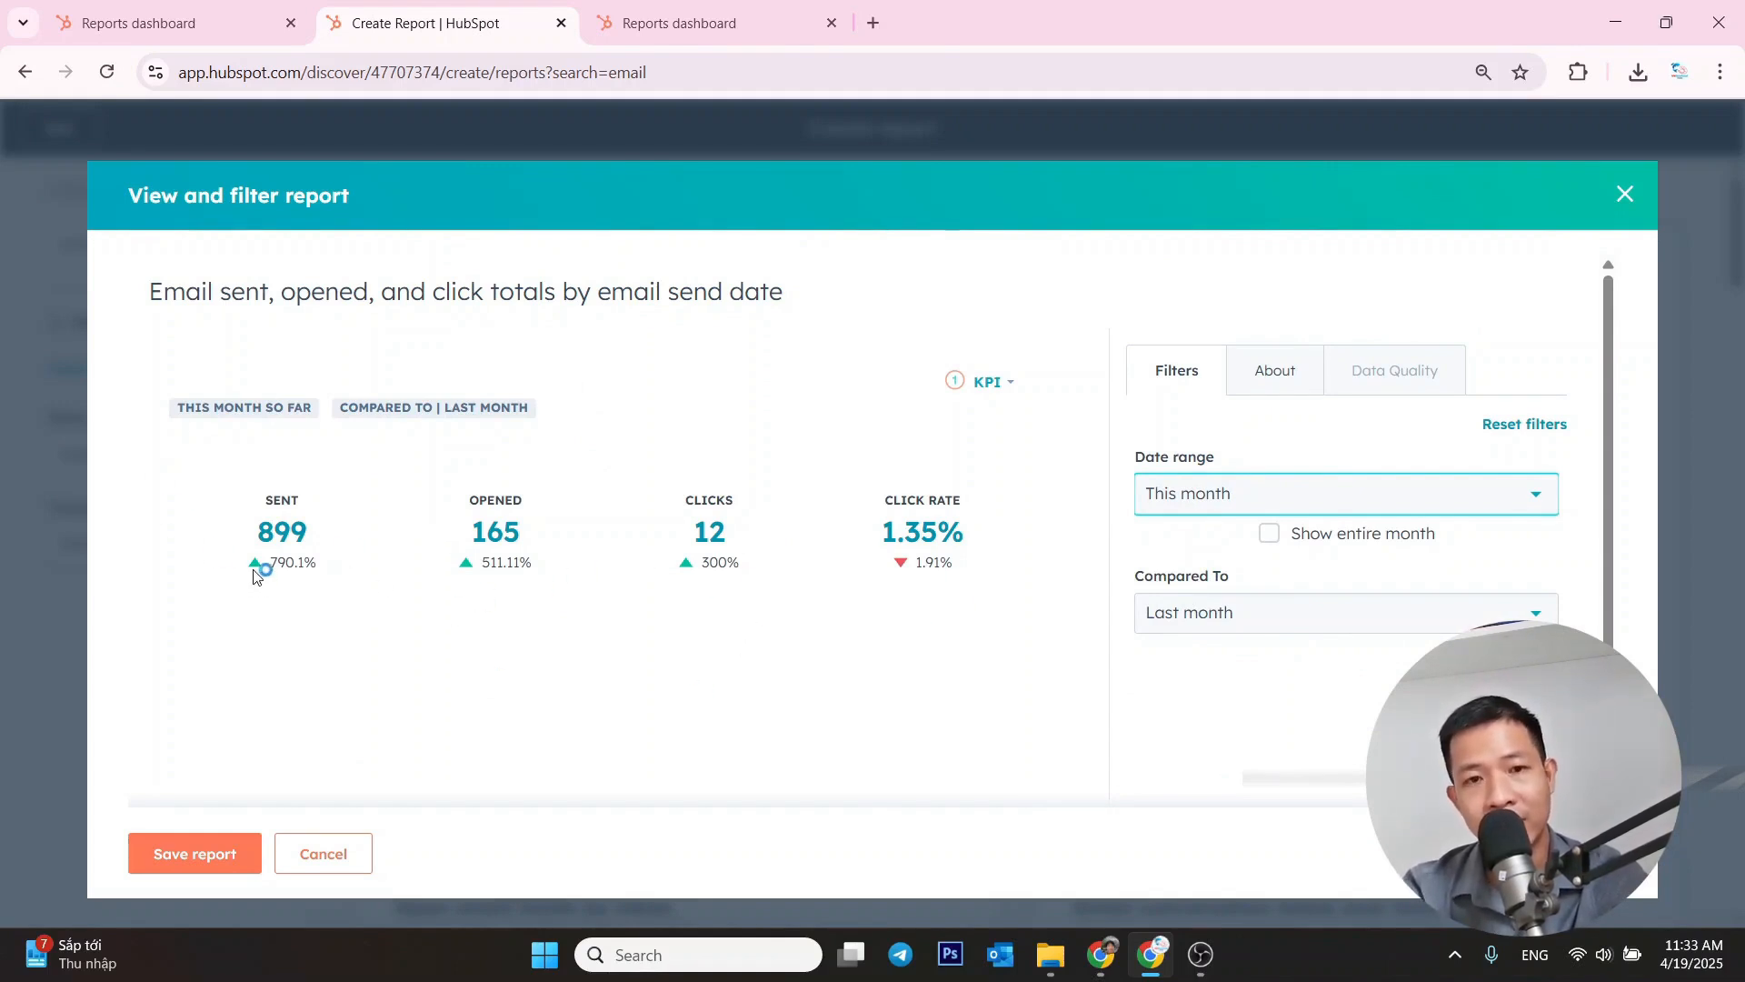
mouse_move(279, 568)
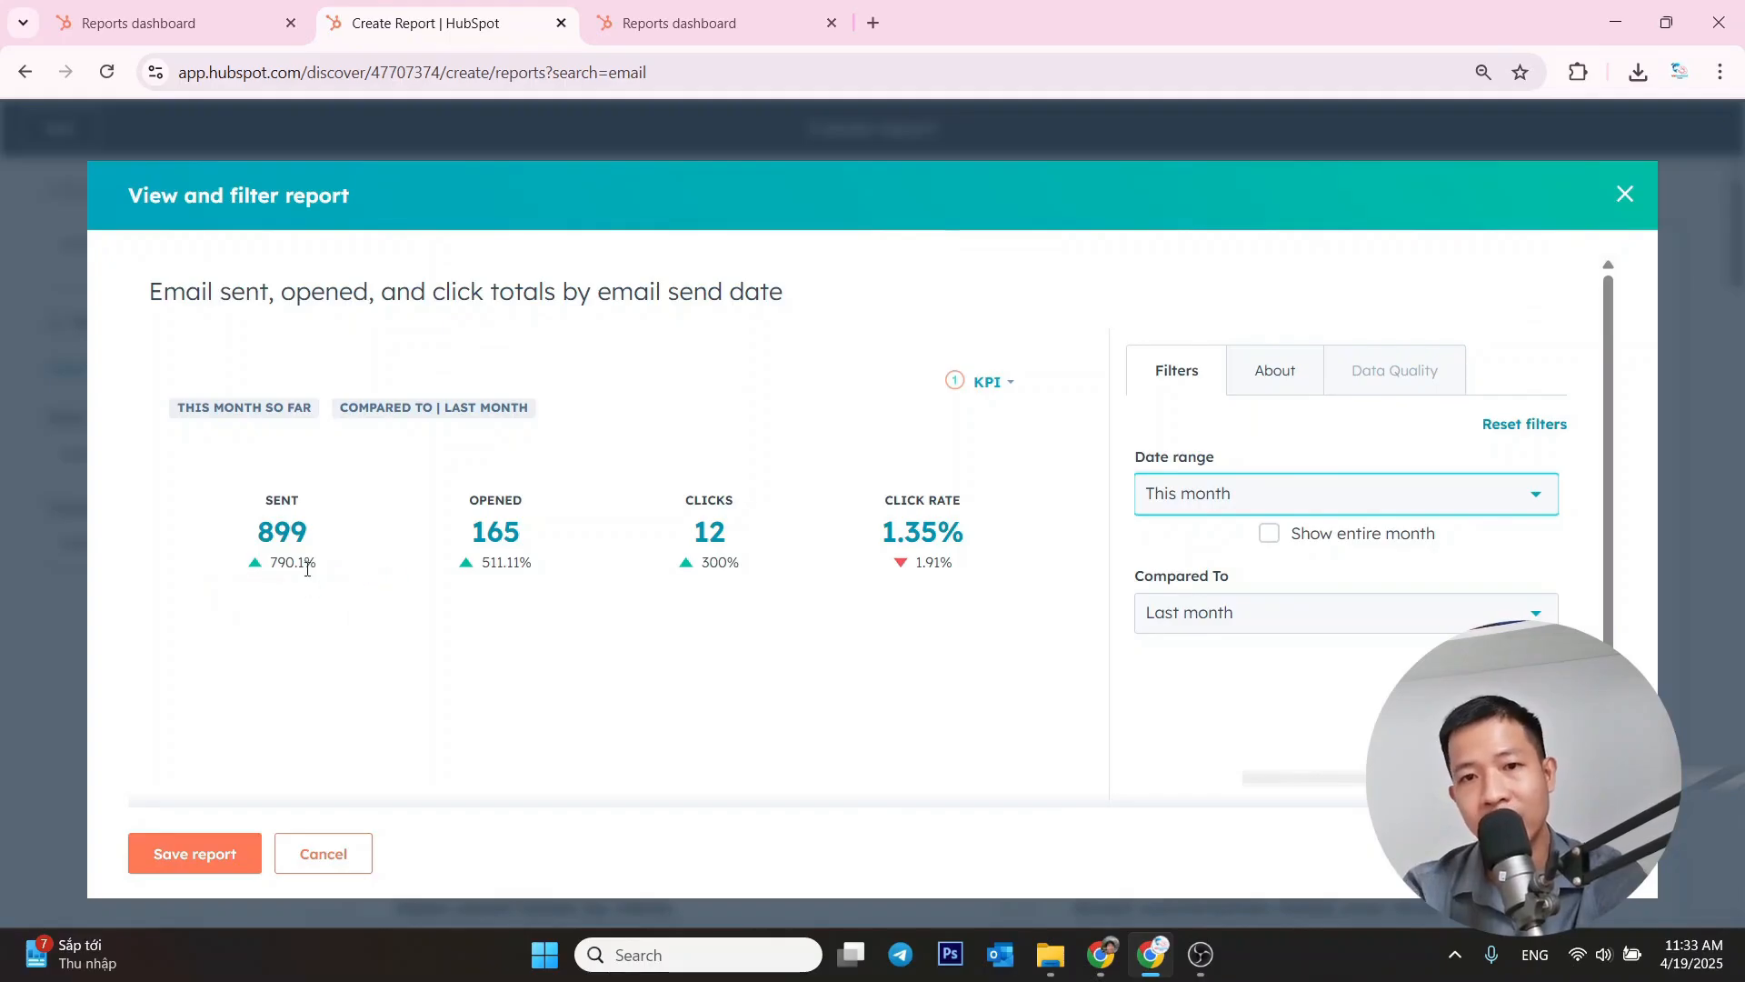
right_click(554, 673)
click(1354, 758)
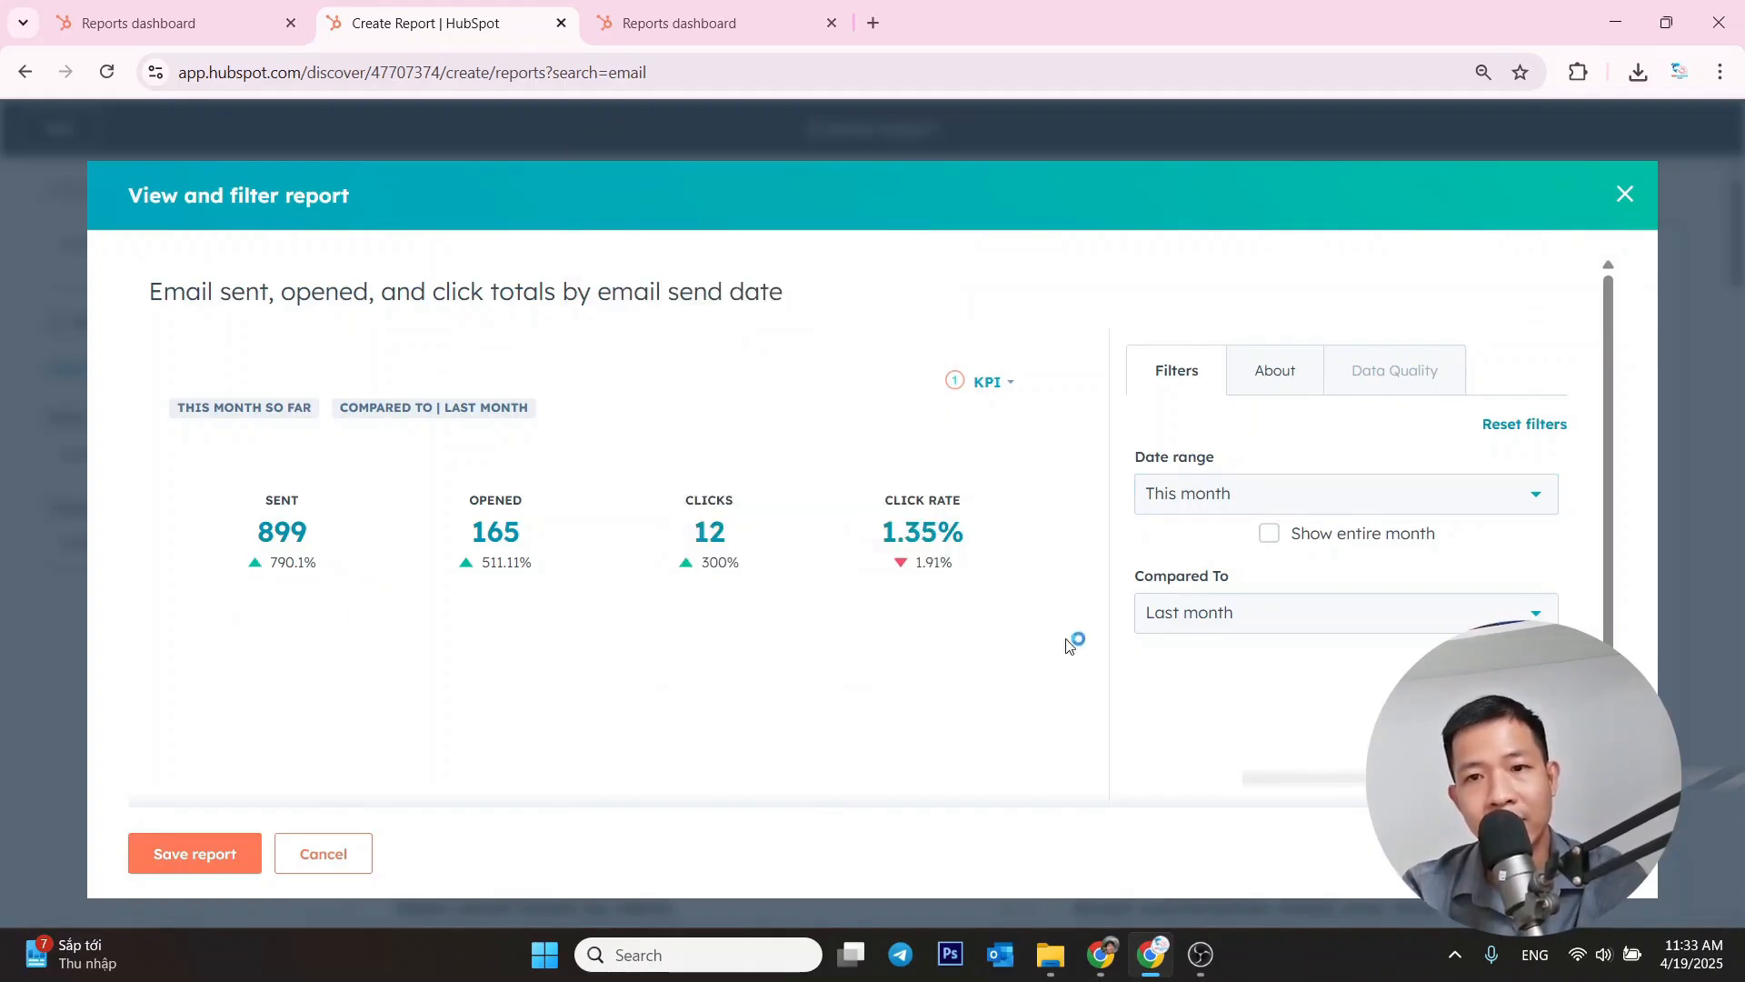
scroll(927, 621, down, 2)
scroll(958, 615, up, 2)
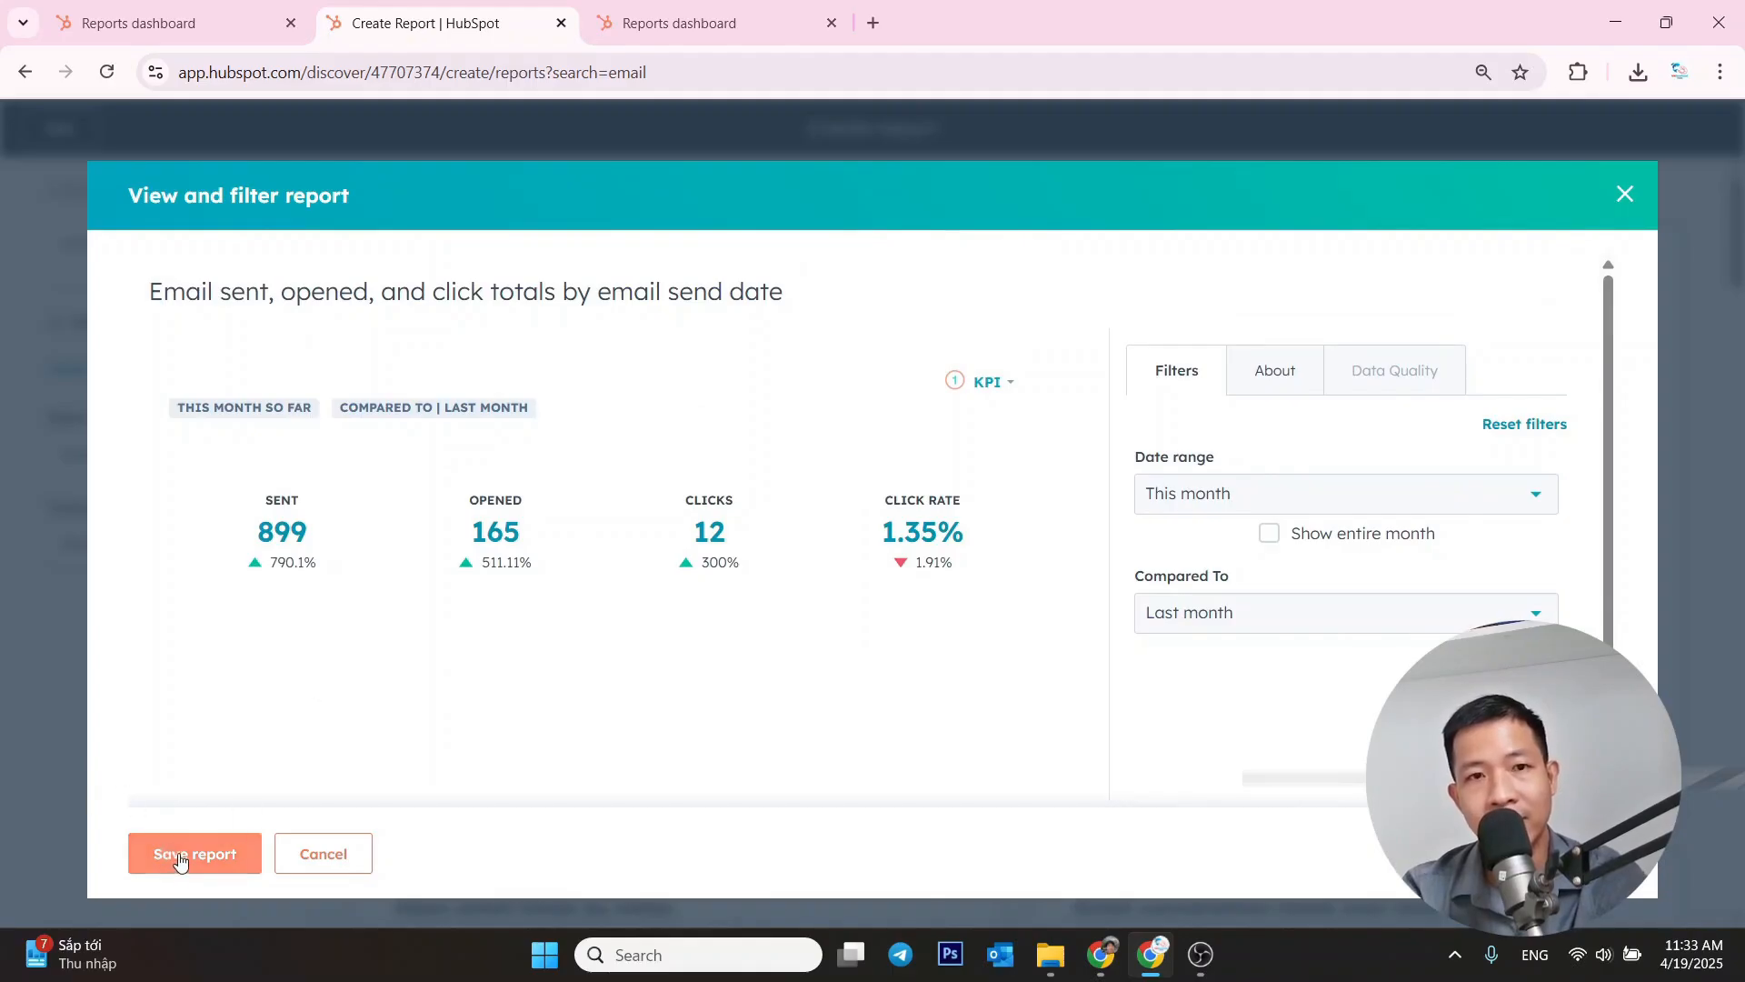
- Save the email totals report under its default name and add it to the existing Sales Manager dashboard
click(179, 857)
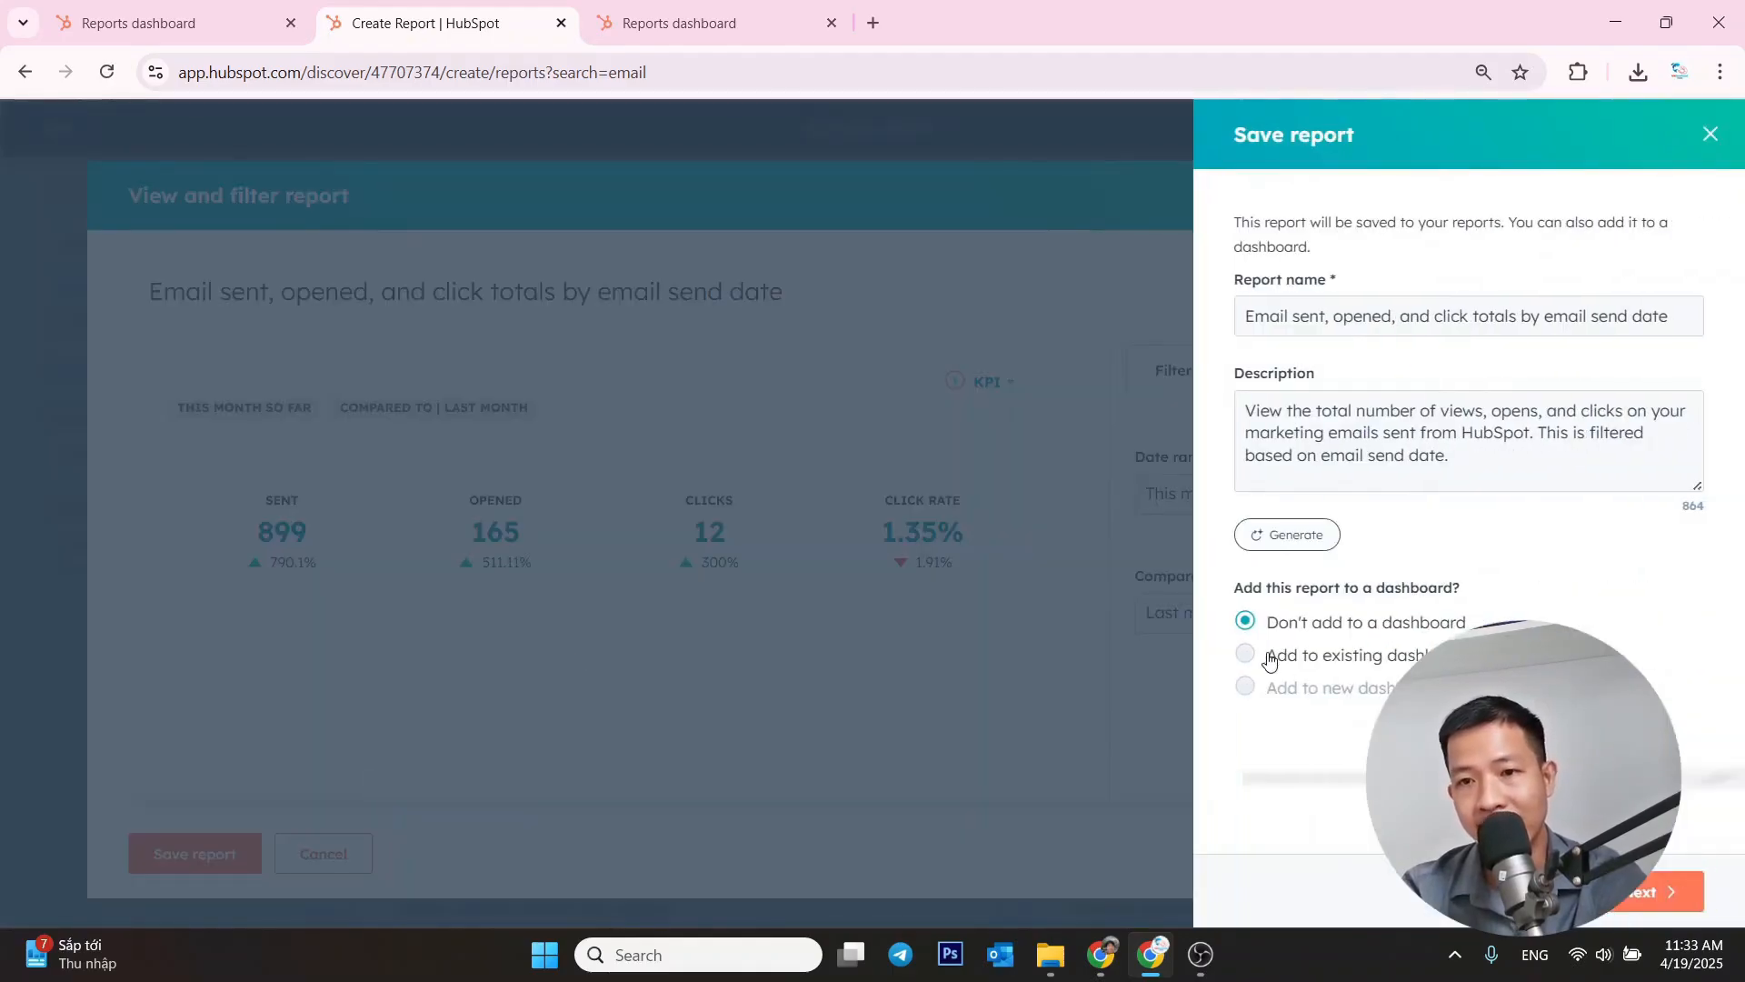
click(1270, 656)
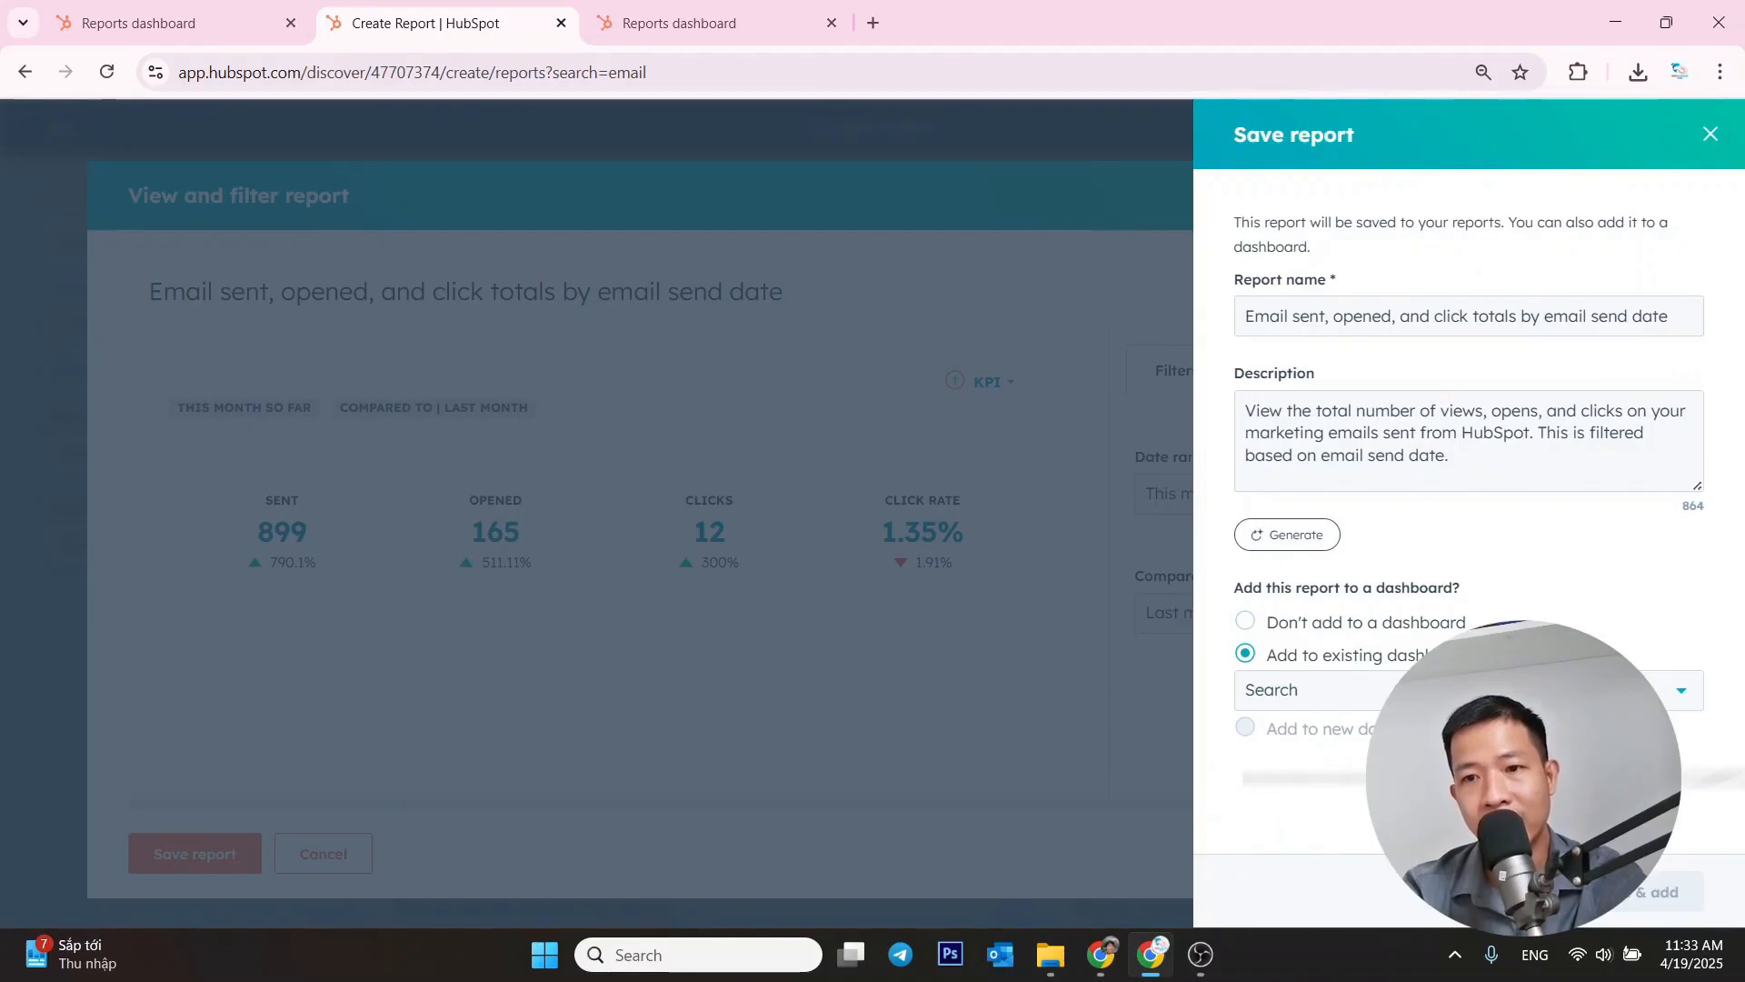
click(1300, 689)
click(1382, 505)
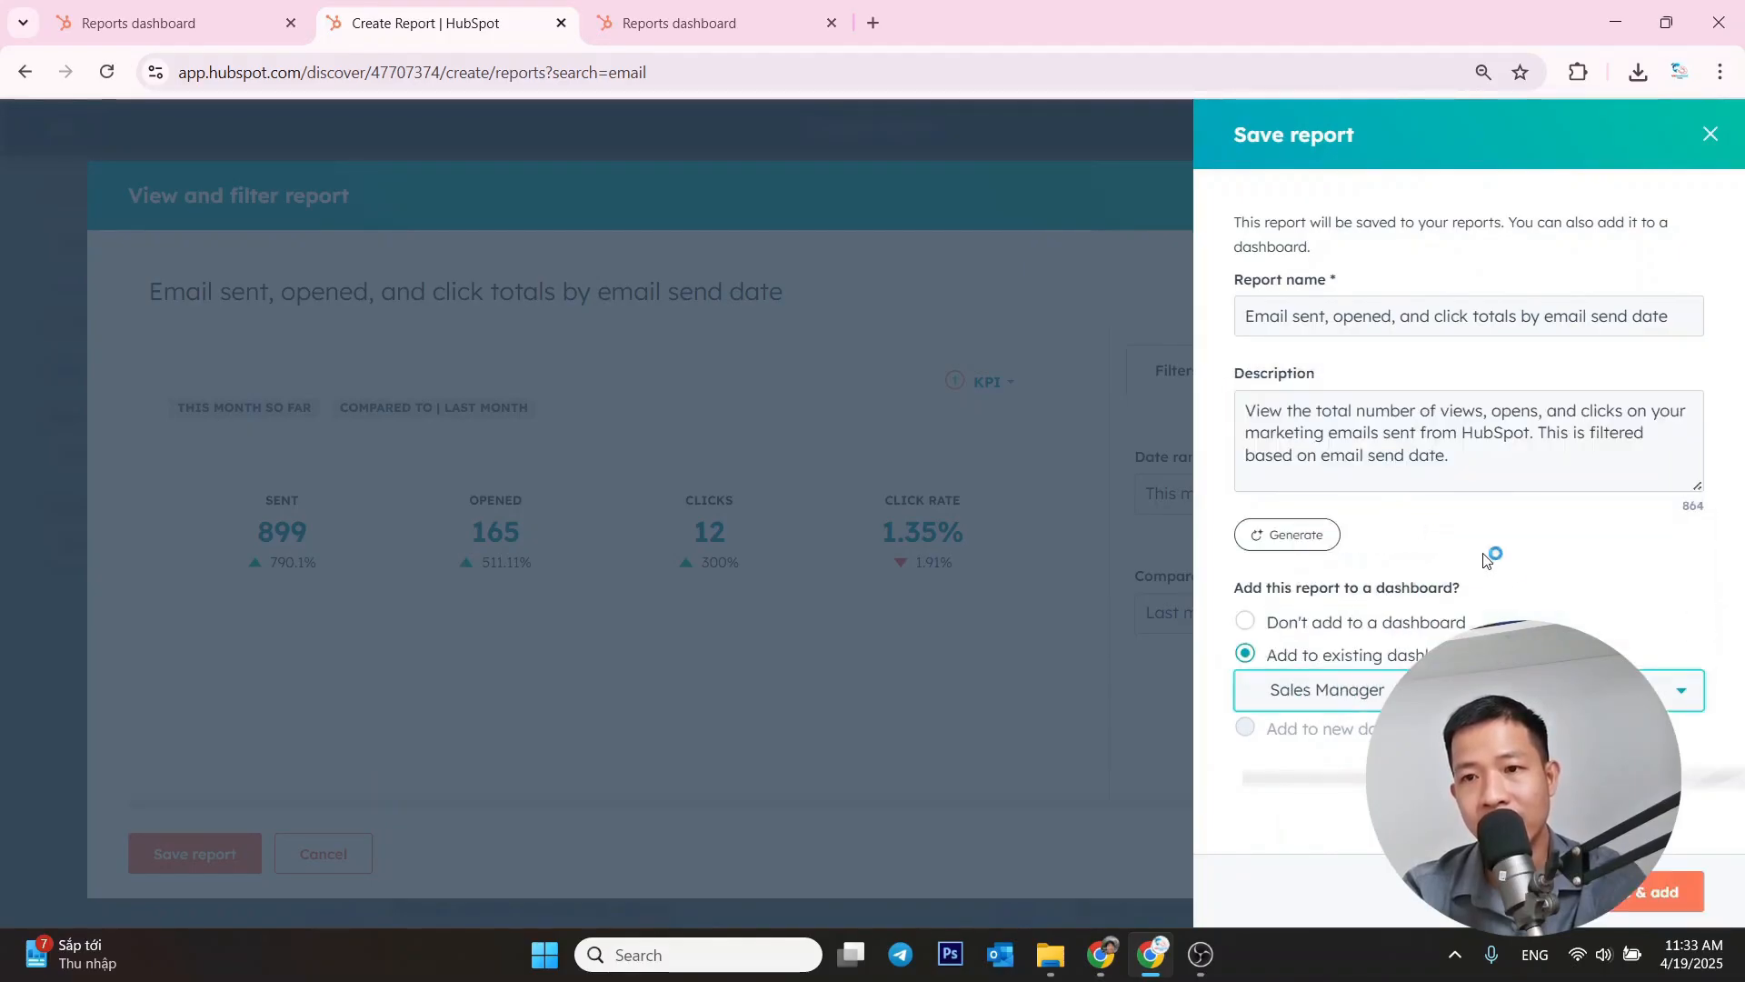
click(1650, 894)
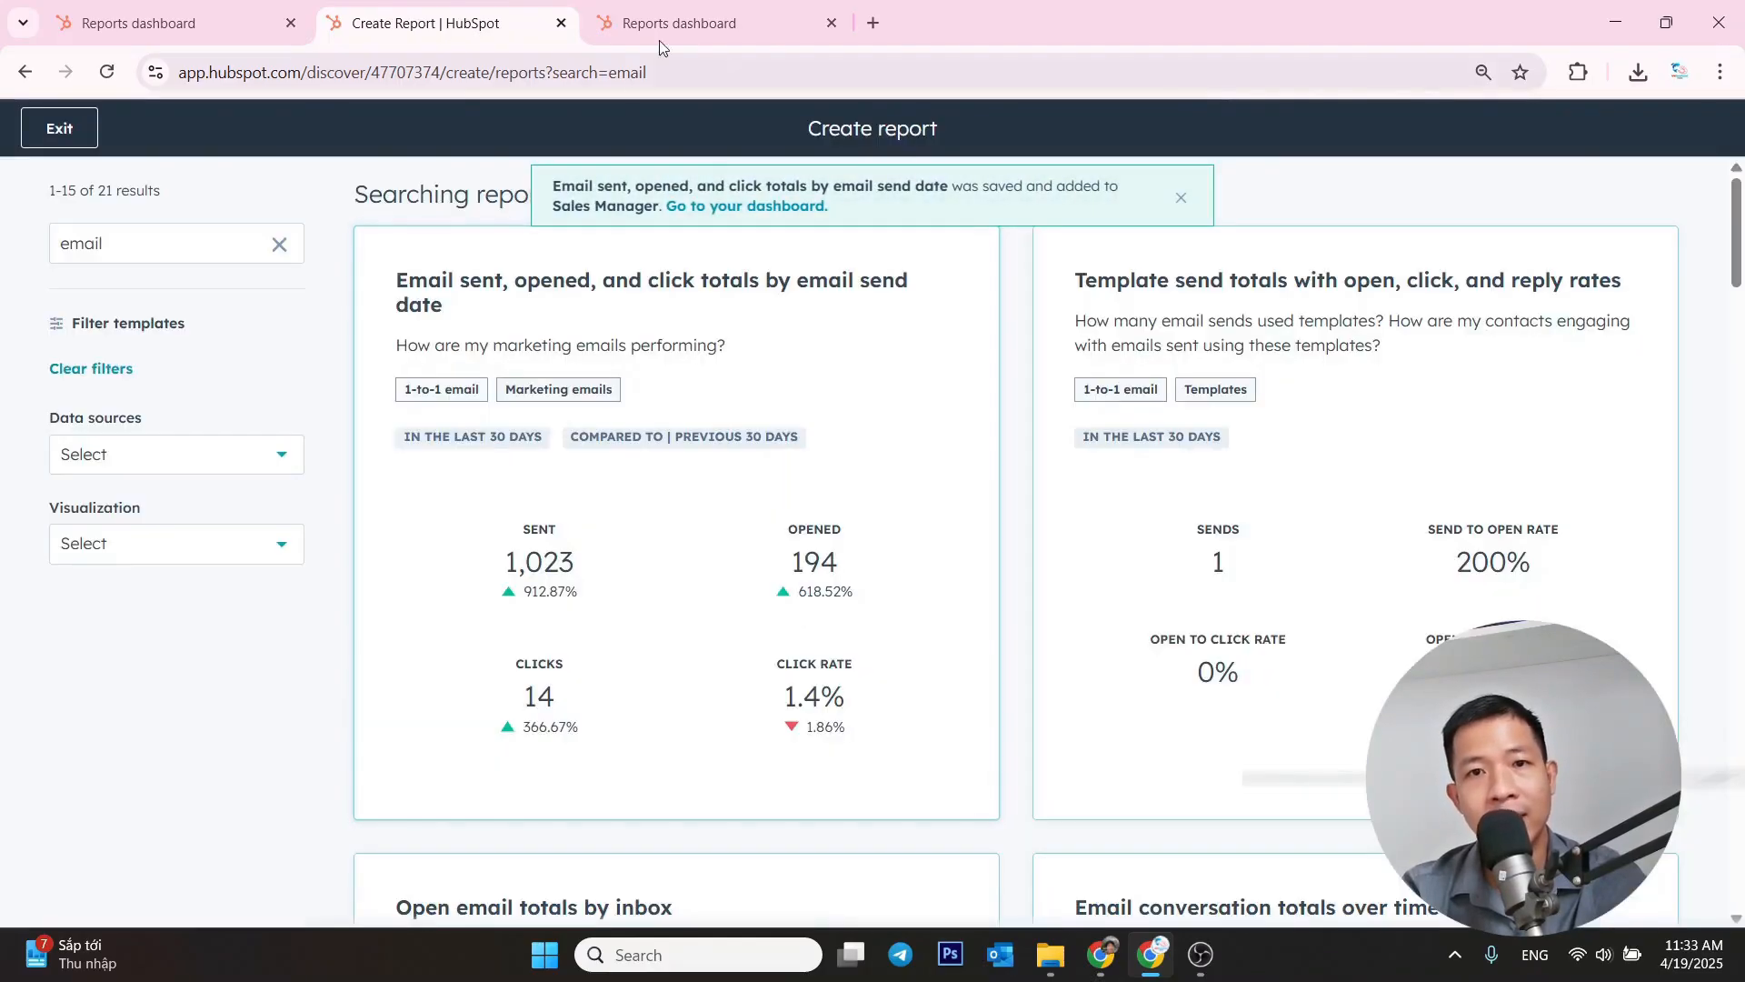
- Return to the Sales Manager dashboard and reload it to load the added email report
click(660, 41)
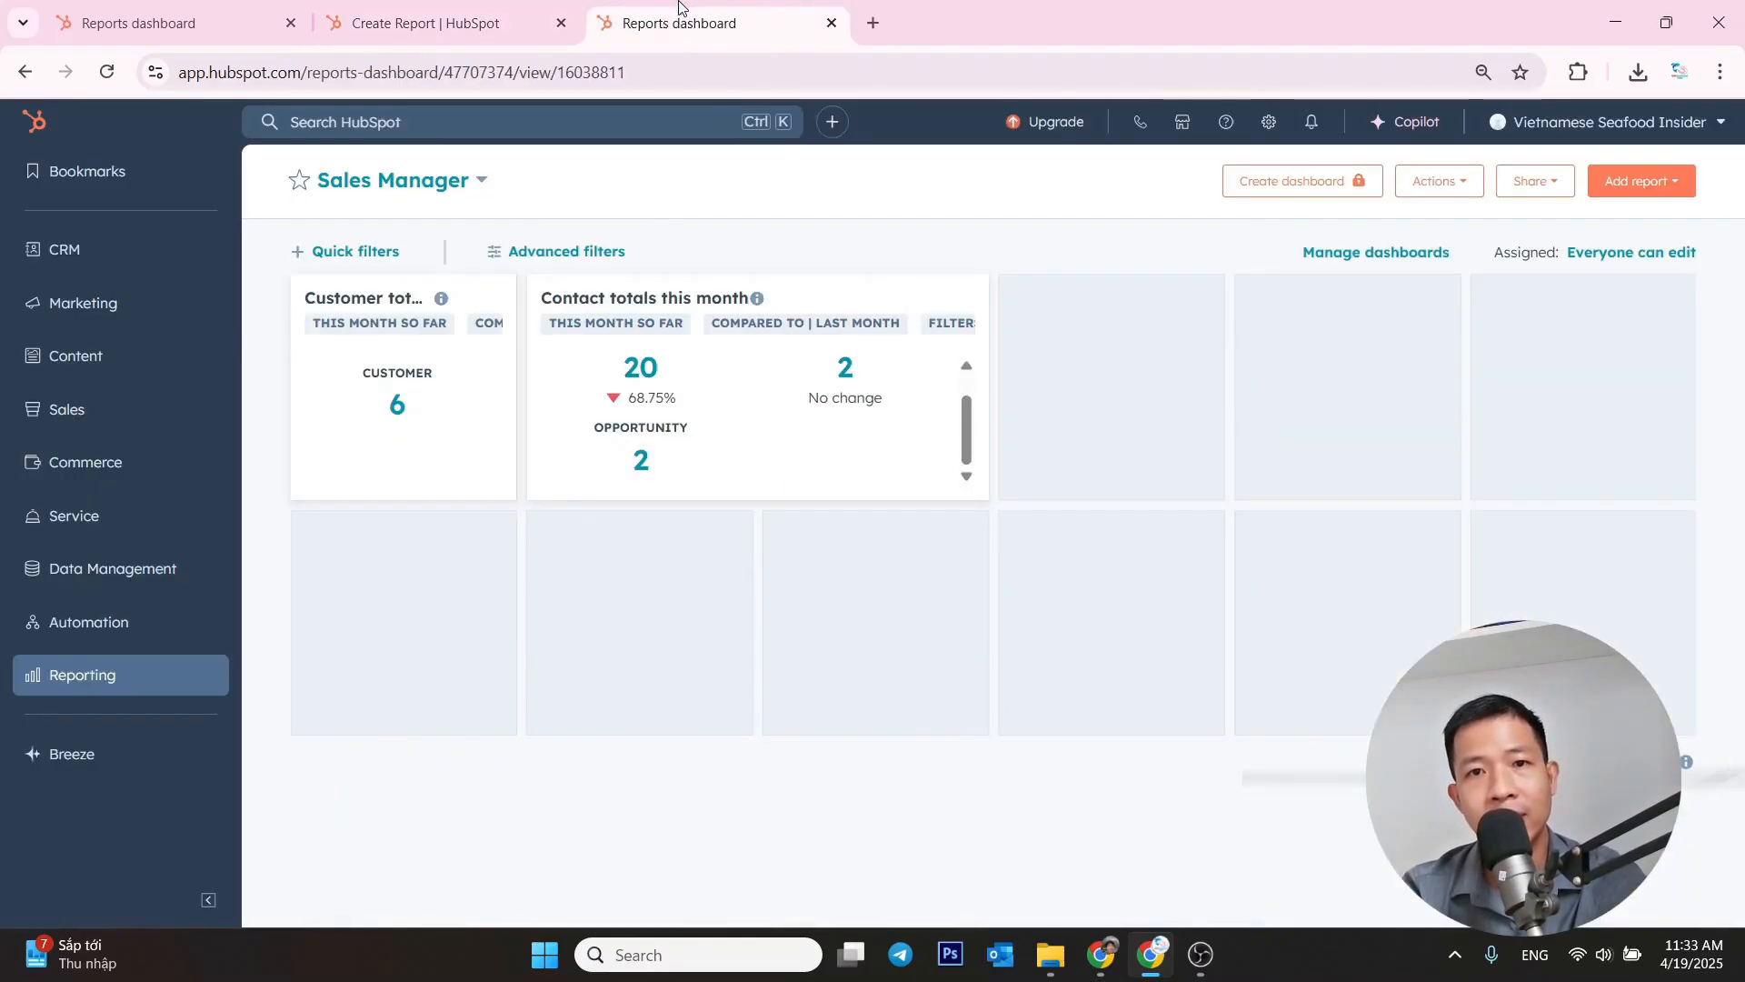
click(688, 73)
key(Return)
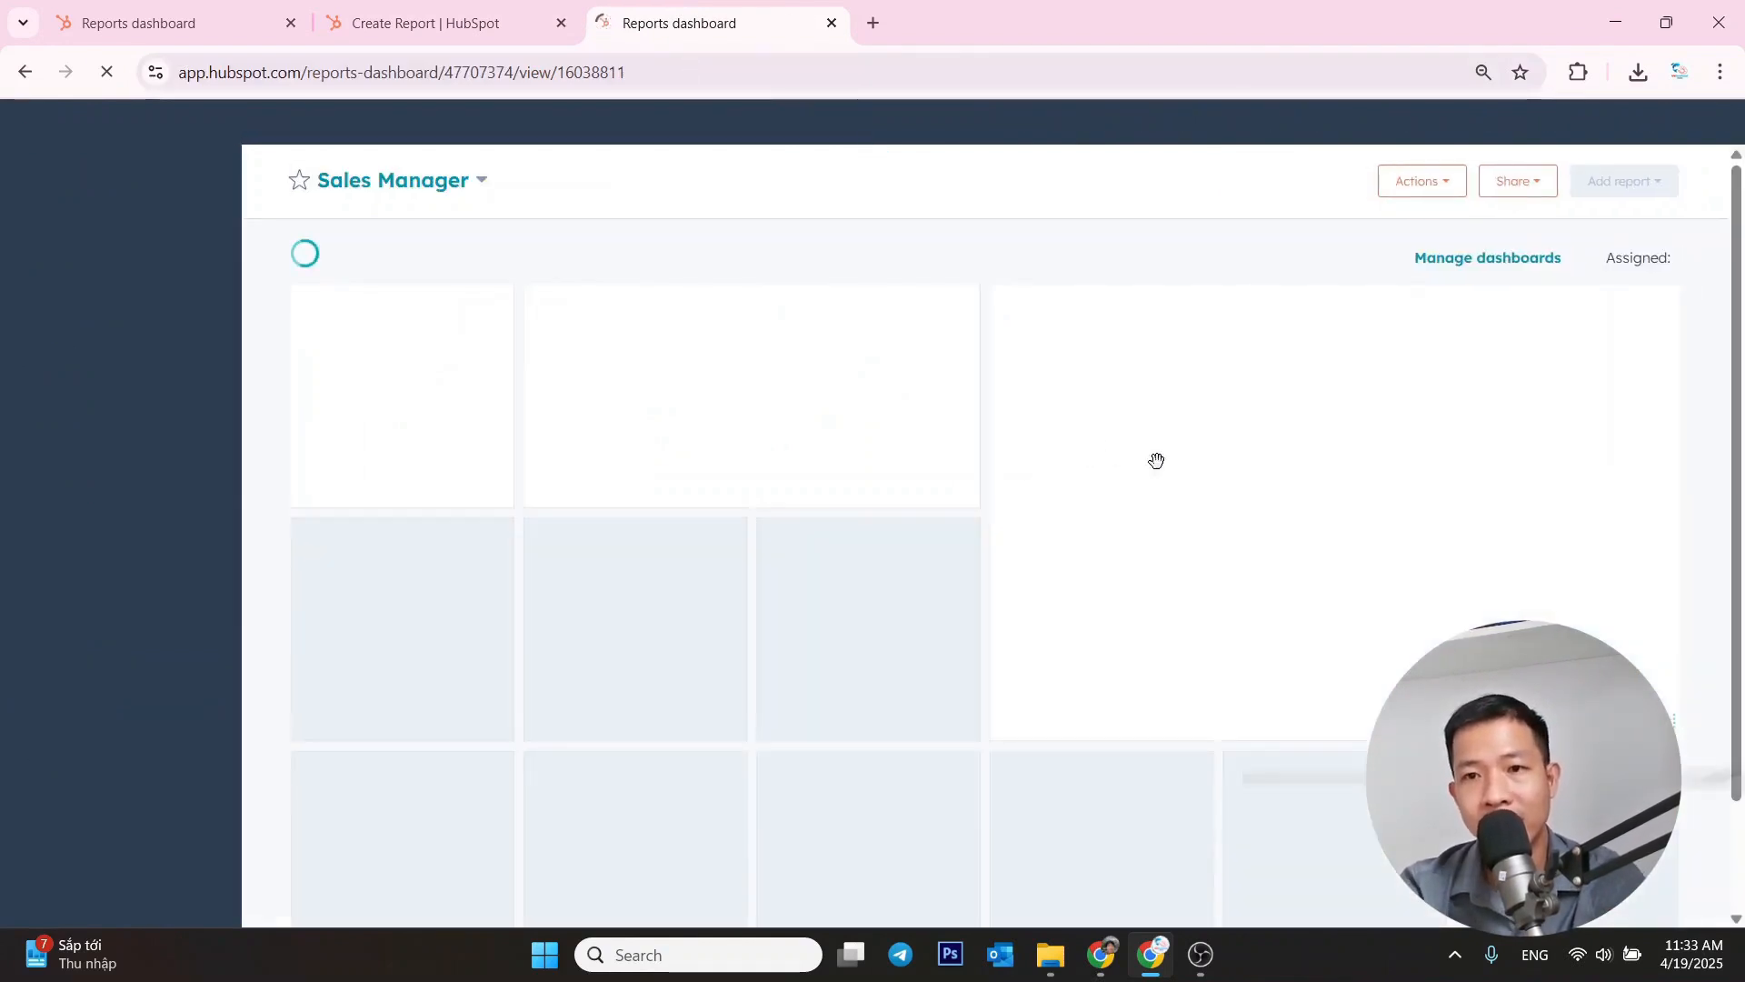
- Shrink the email sent, opened, and click totals report to the same one-row height as the neighbouring reports
right_click(1055, 566)
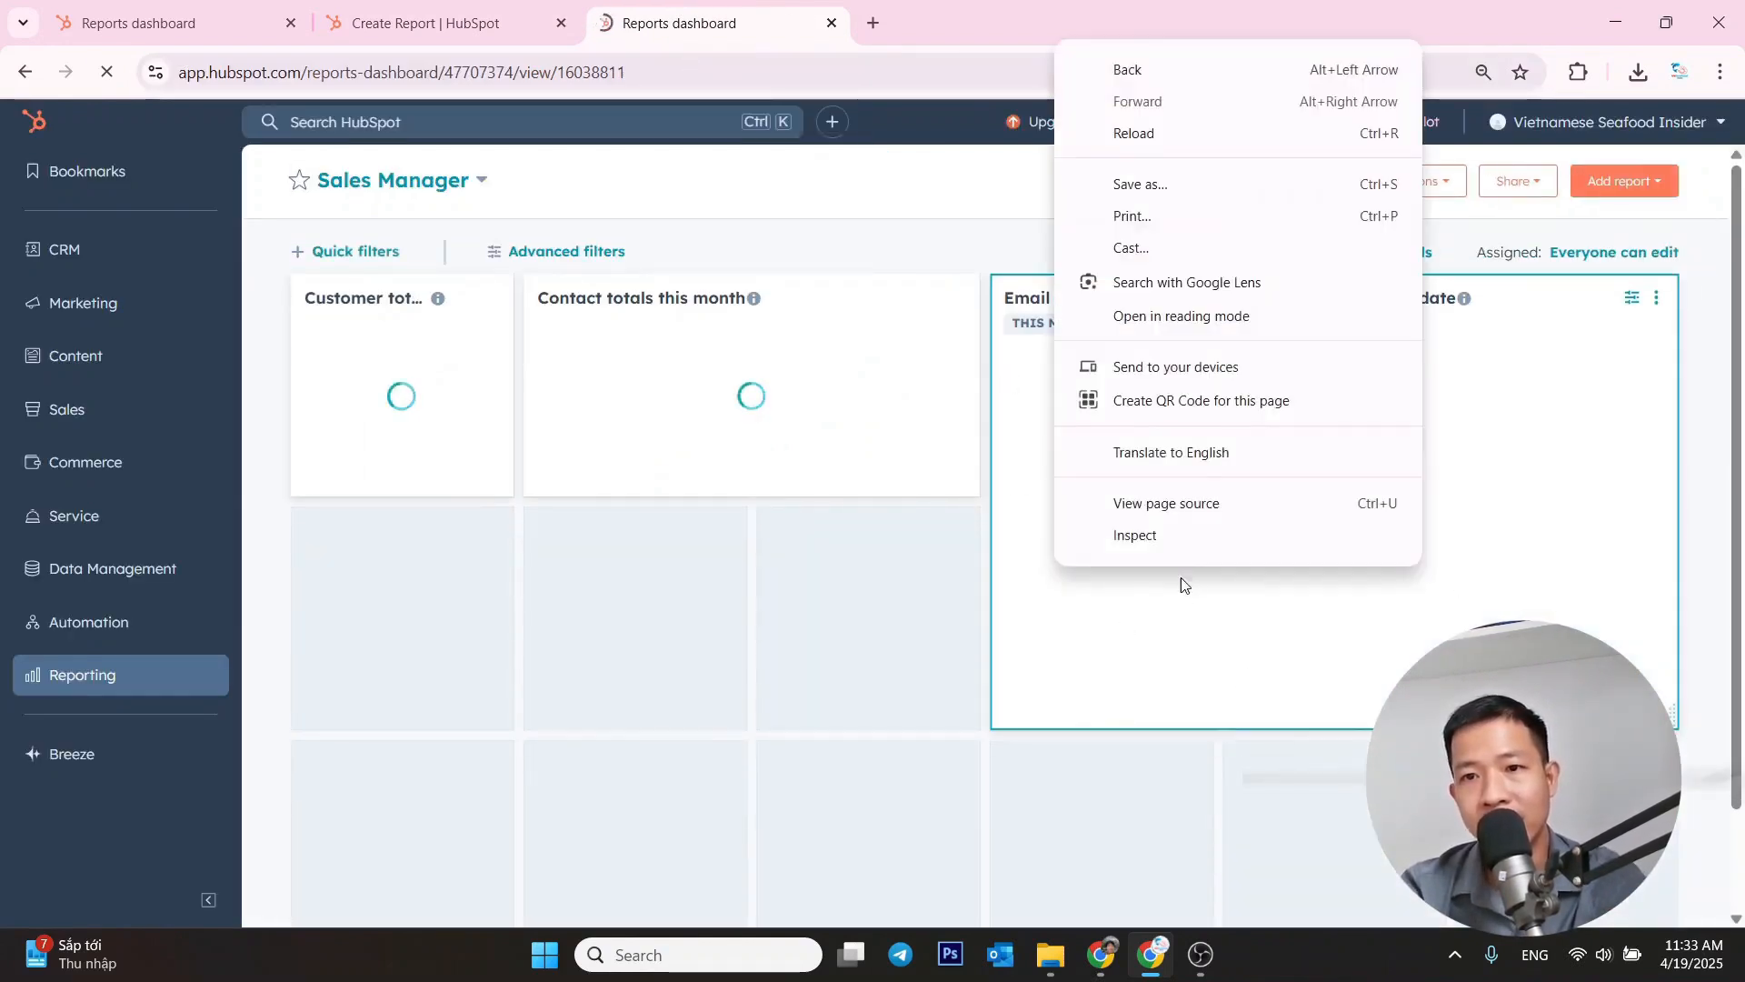
click(829, 636)
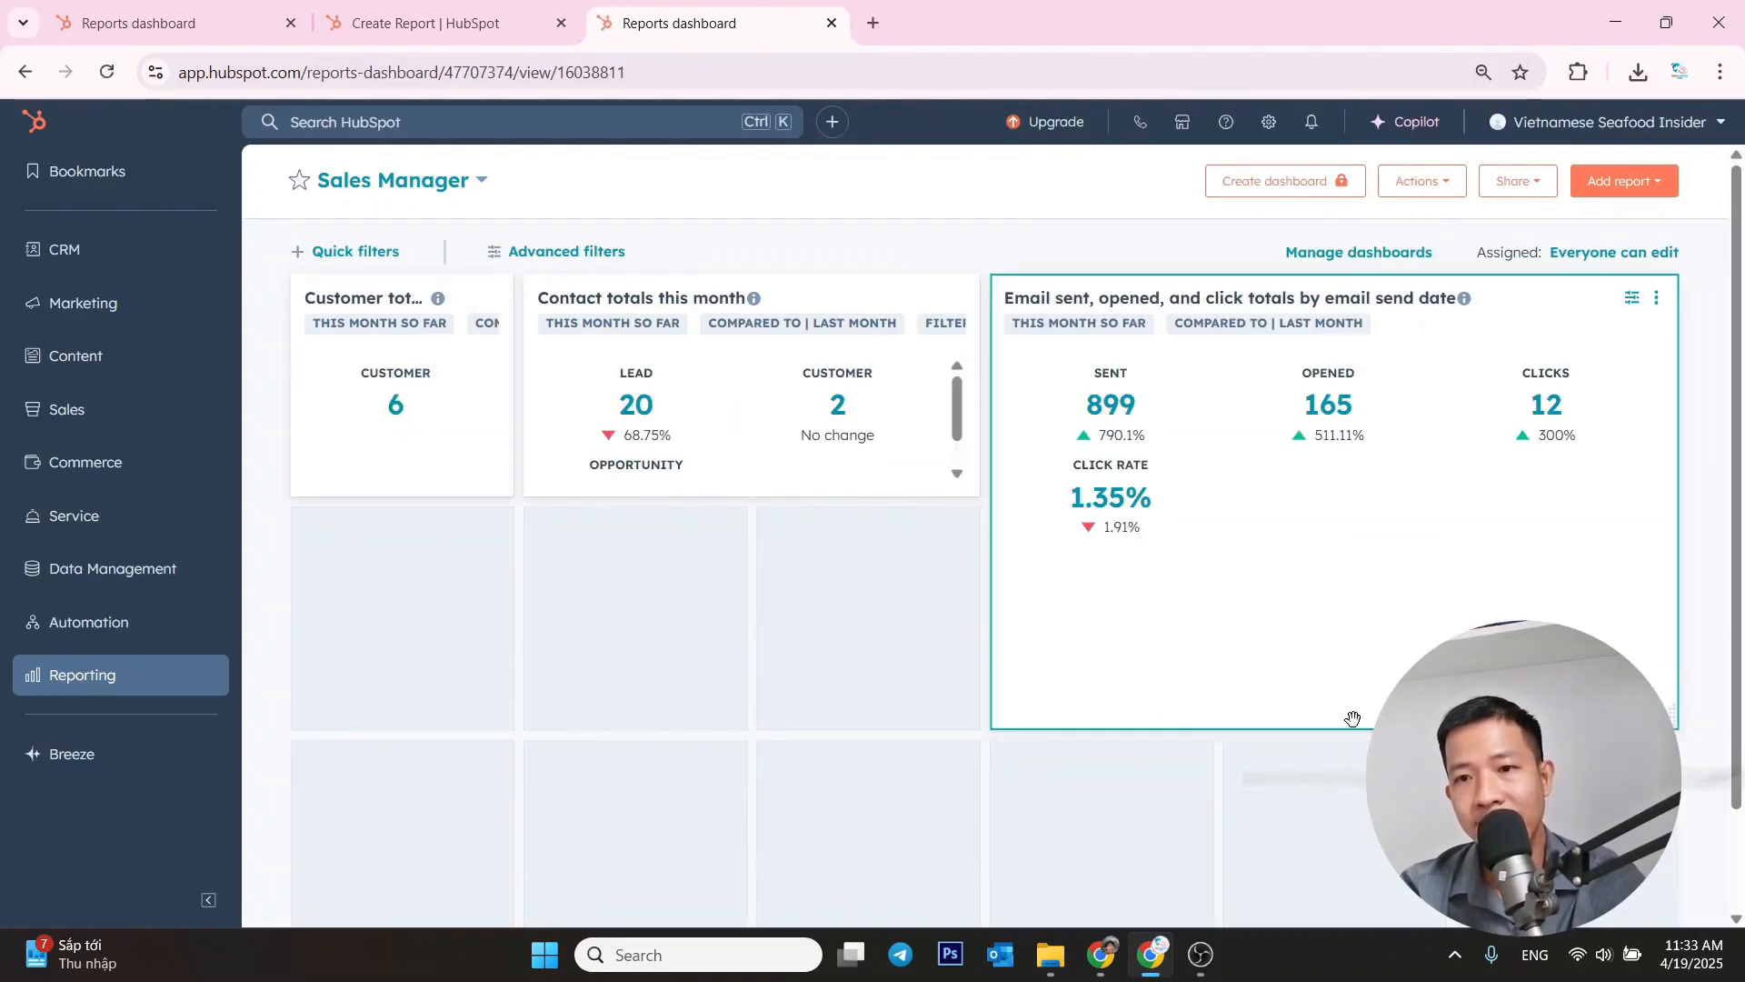
drag(1675, 724, 1675, 499)
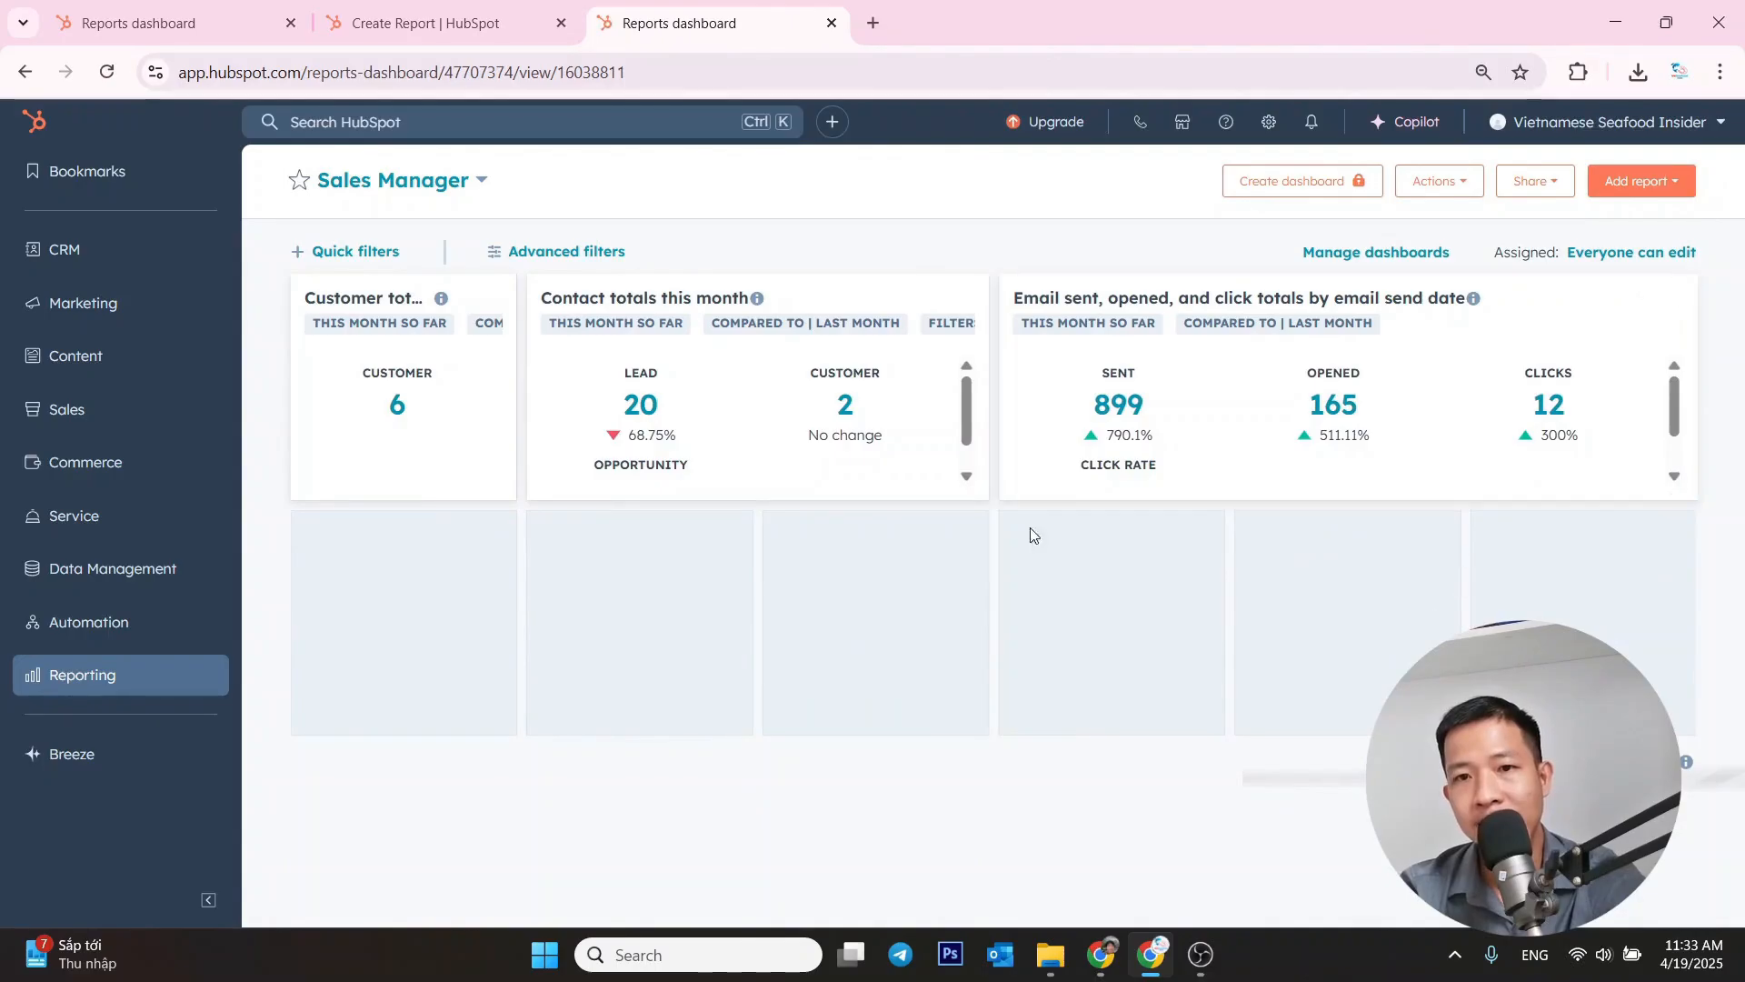
drag(1671, 472, 1675, 724)
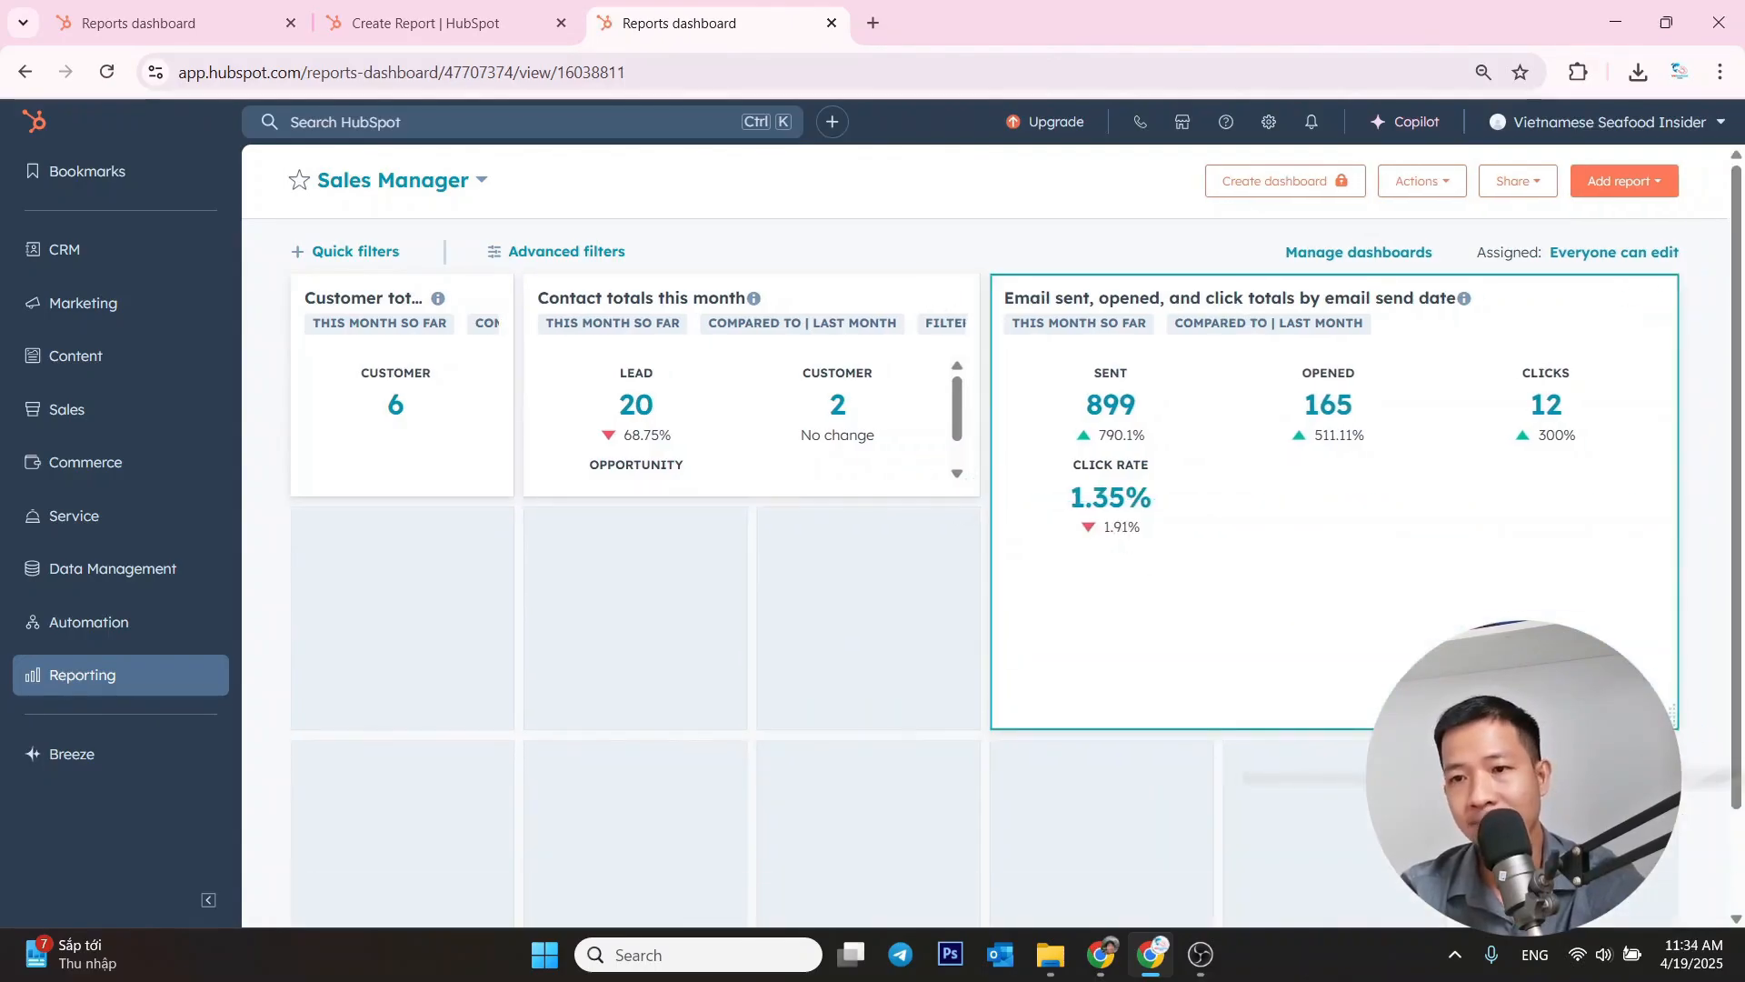
drag(1673, 714, 1643, 475)
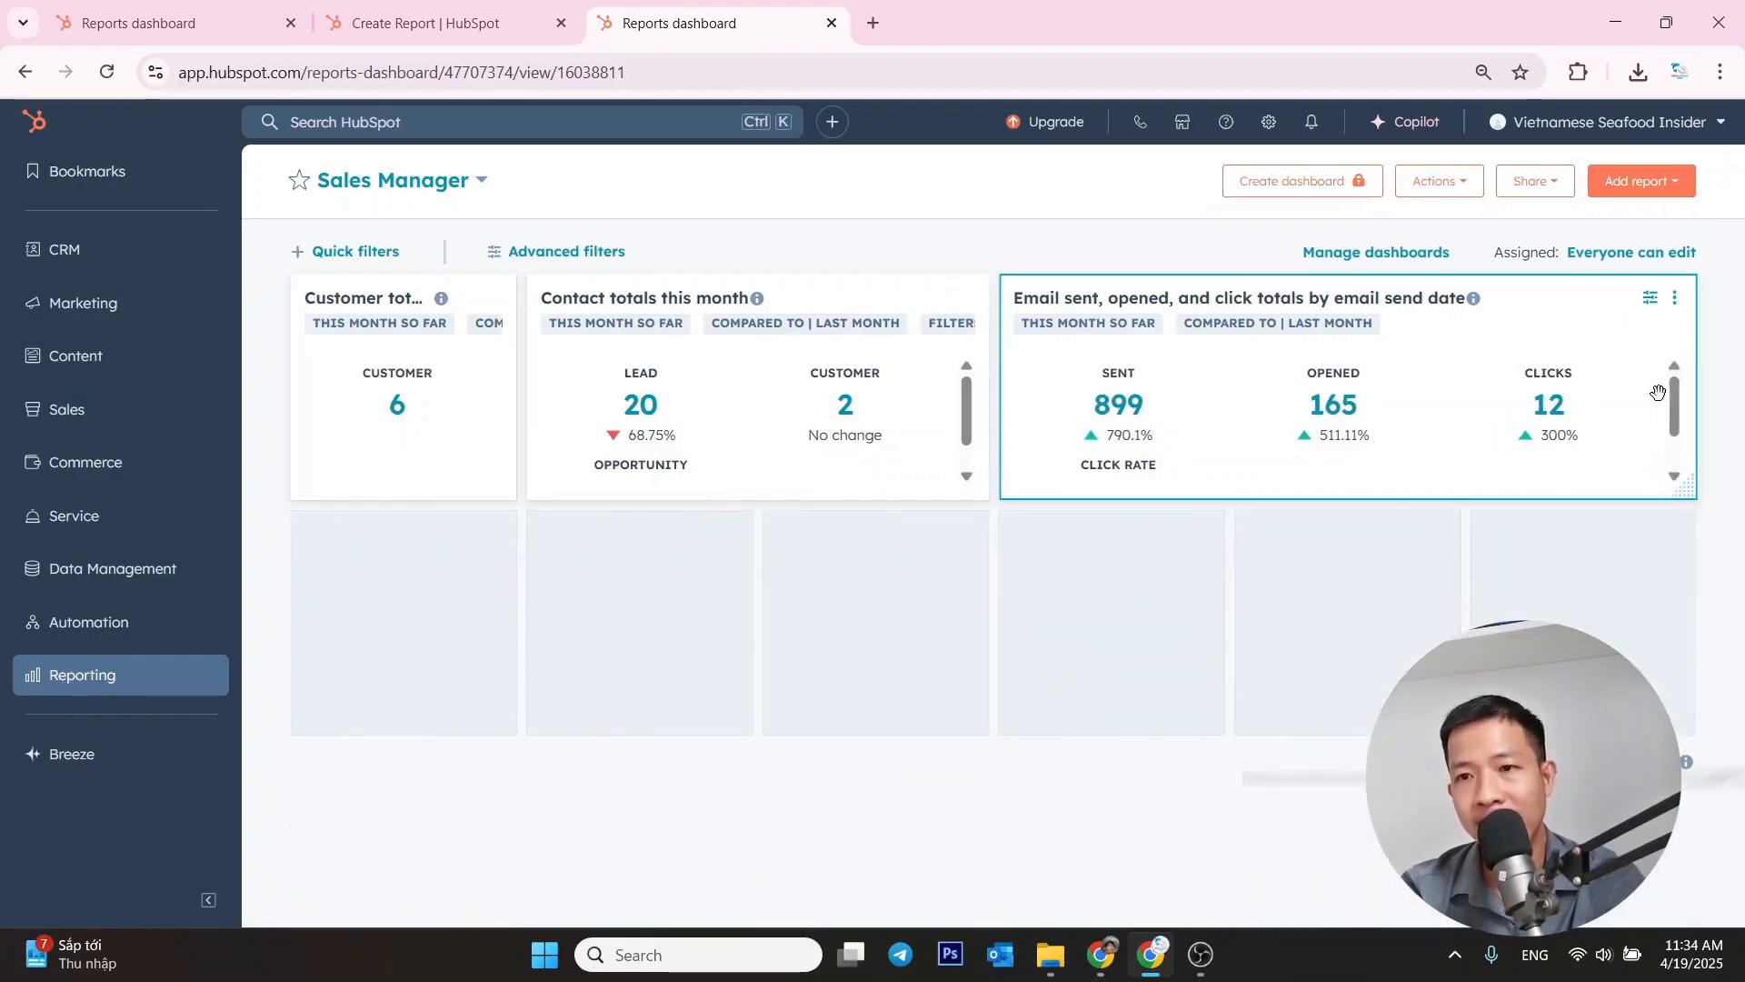
scroll(1599, 400, down, 2)
scroll(1600, 400, up, 2)
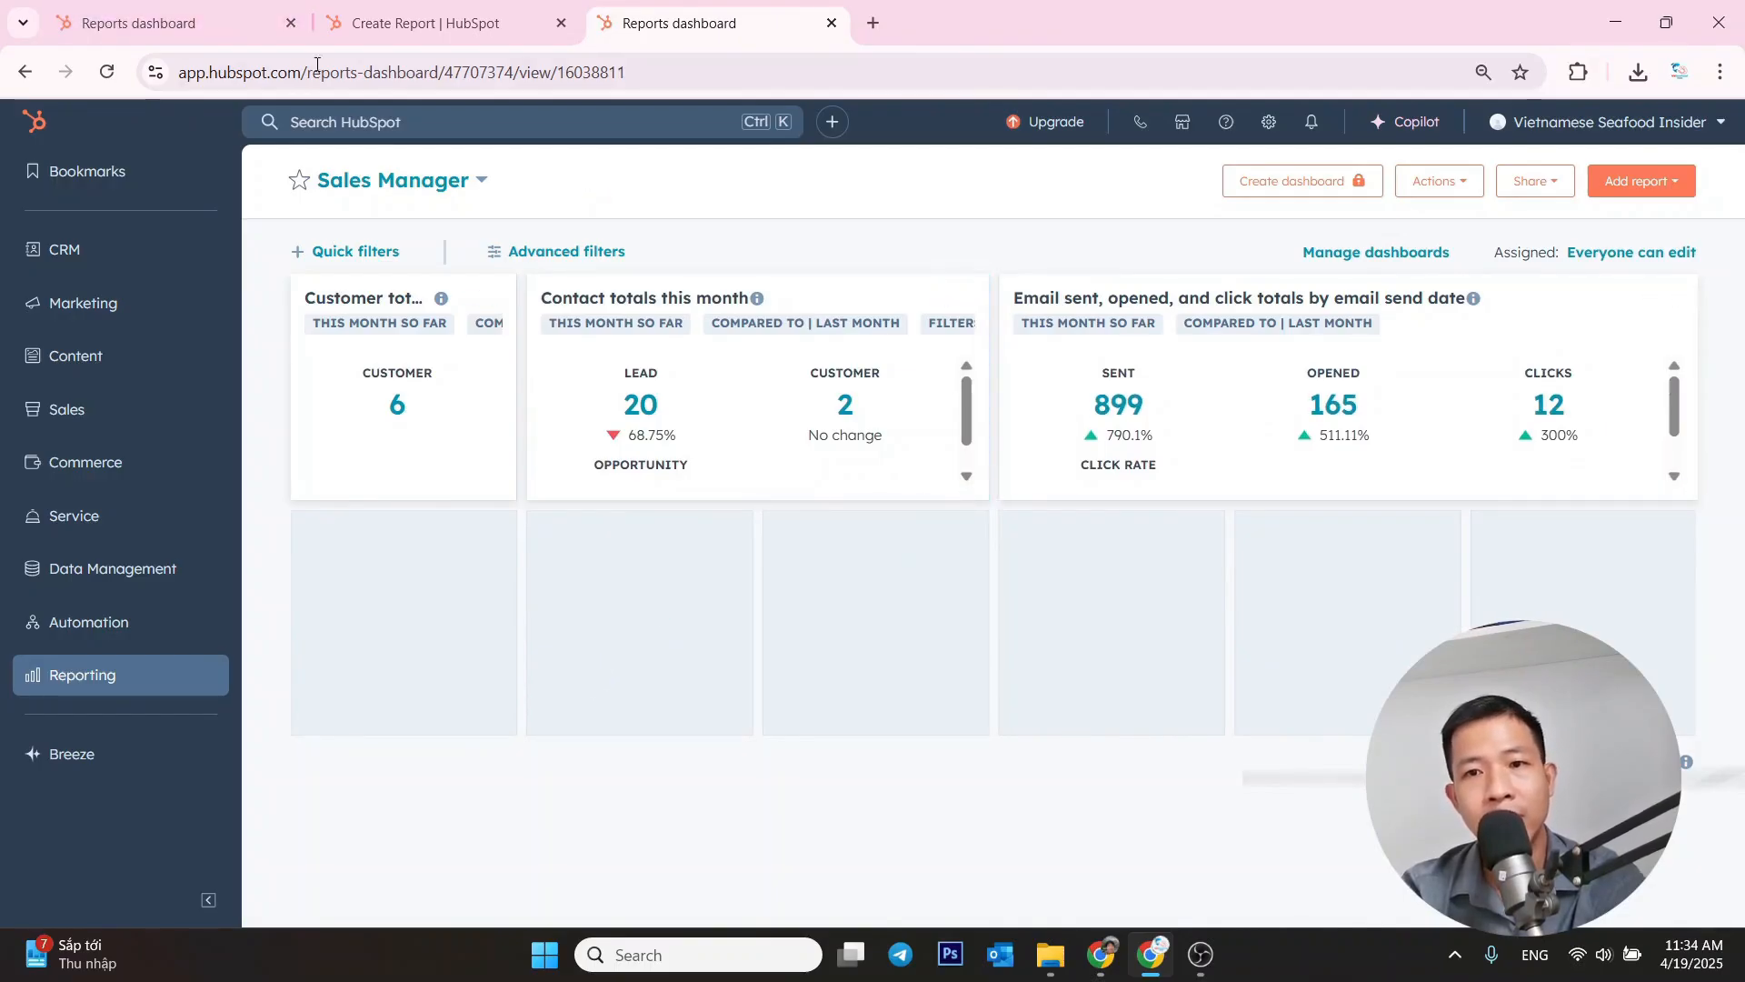
- Check the Revenue by month report on Target_Dashboard, start a new report from the reports list and search the templates for "revenue"
key(ctrl+Tab)
scroll(740, 605, down, 3)
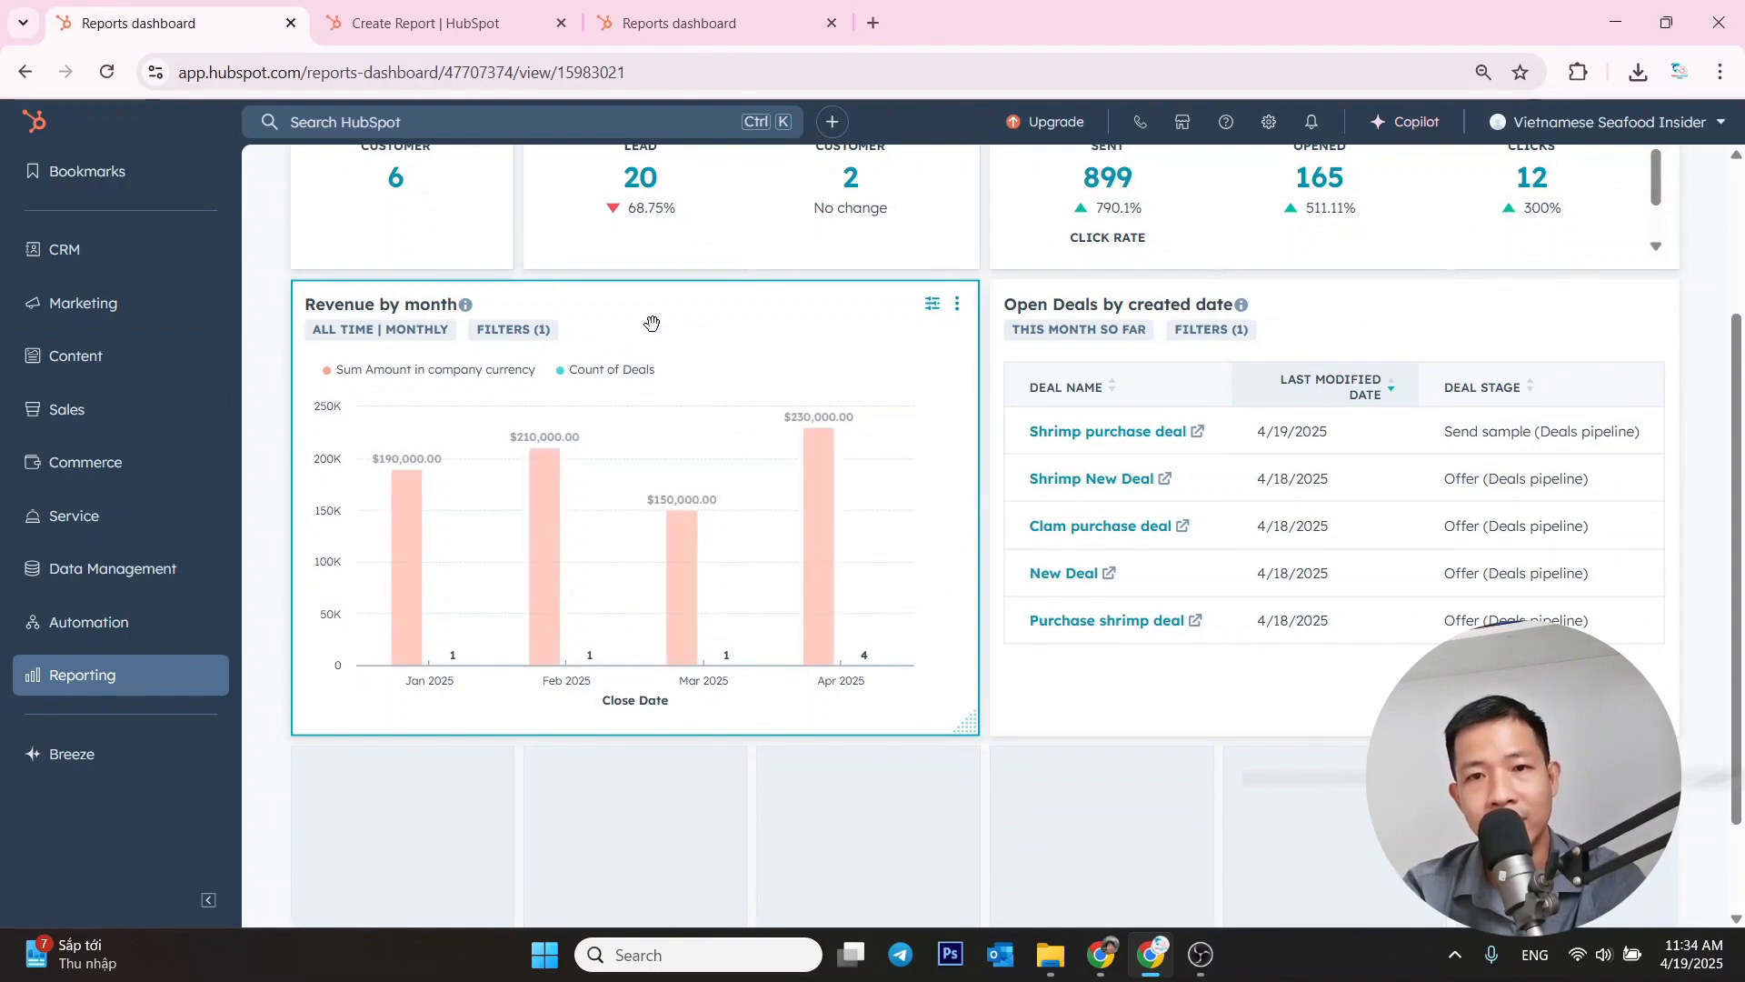
click(442, 7)
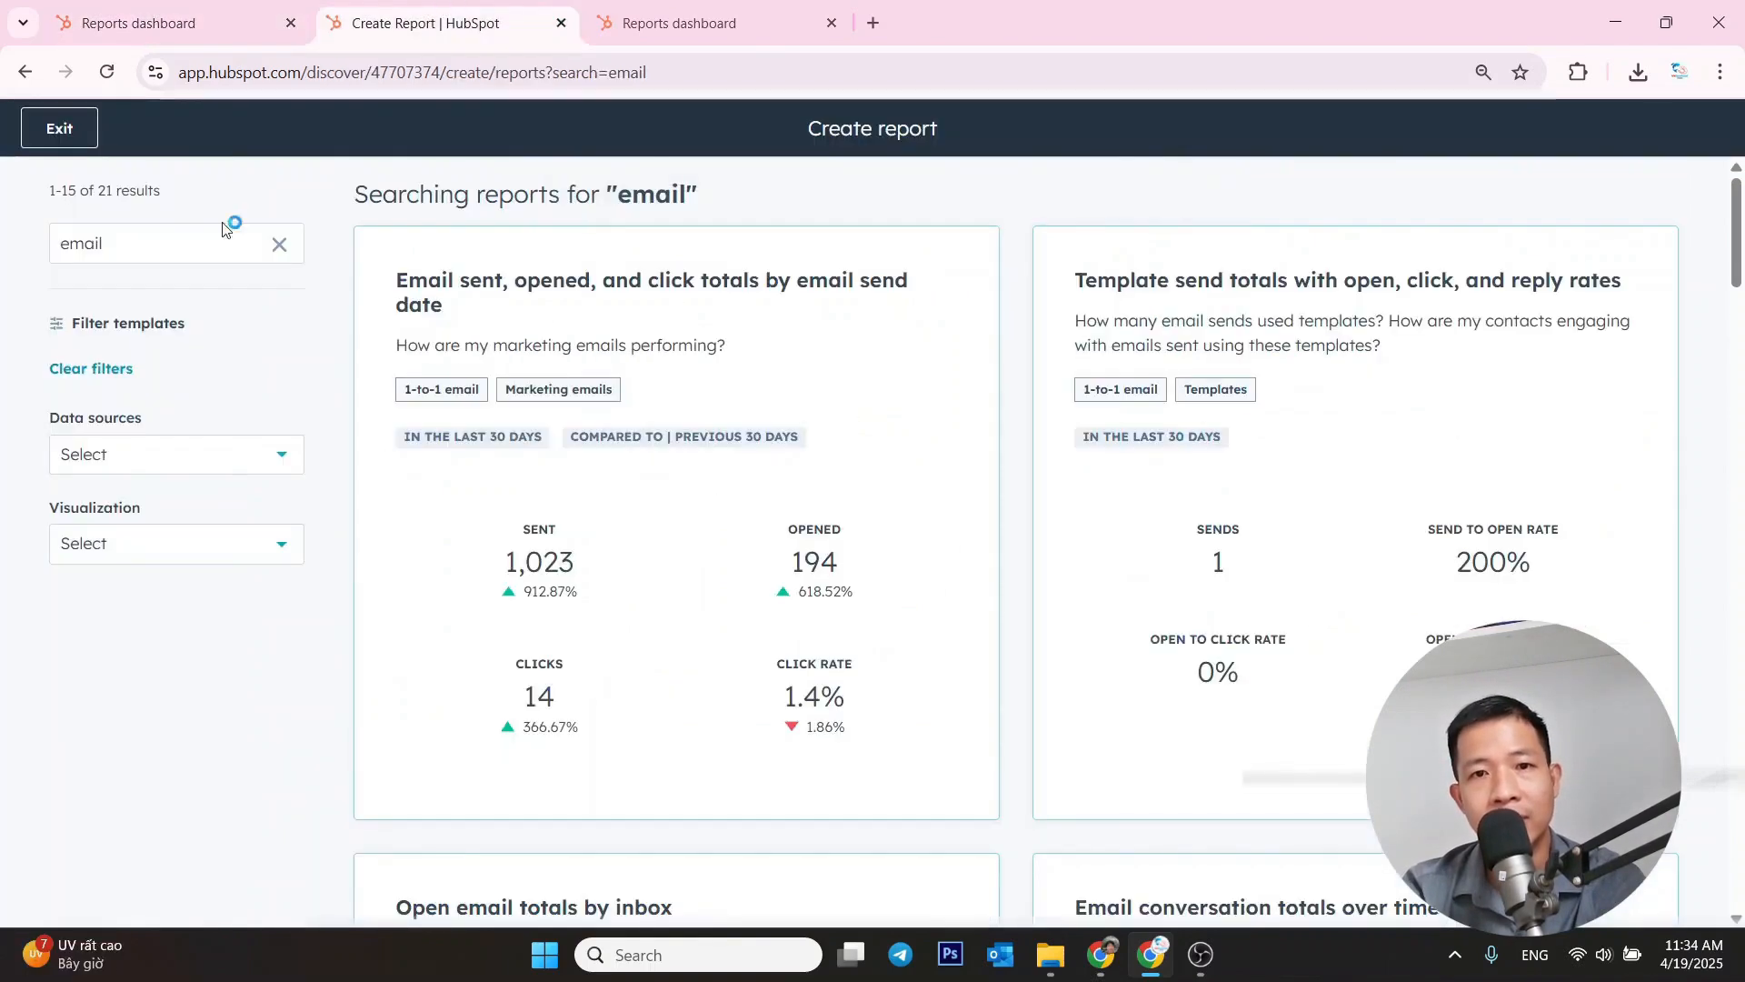
click(56, 130)
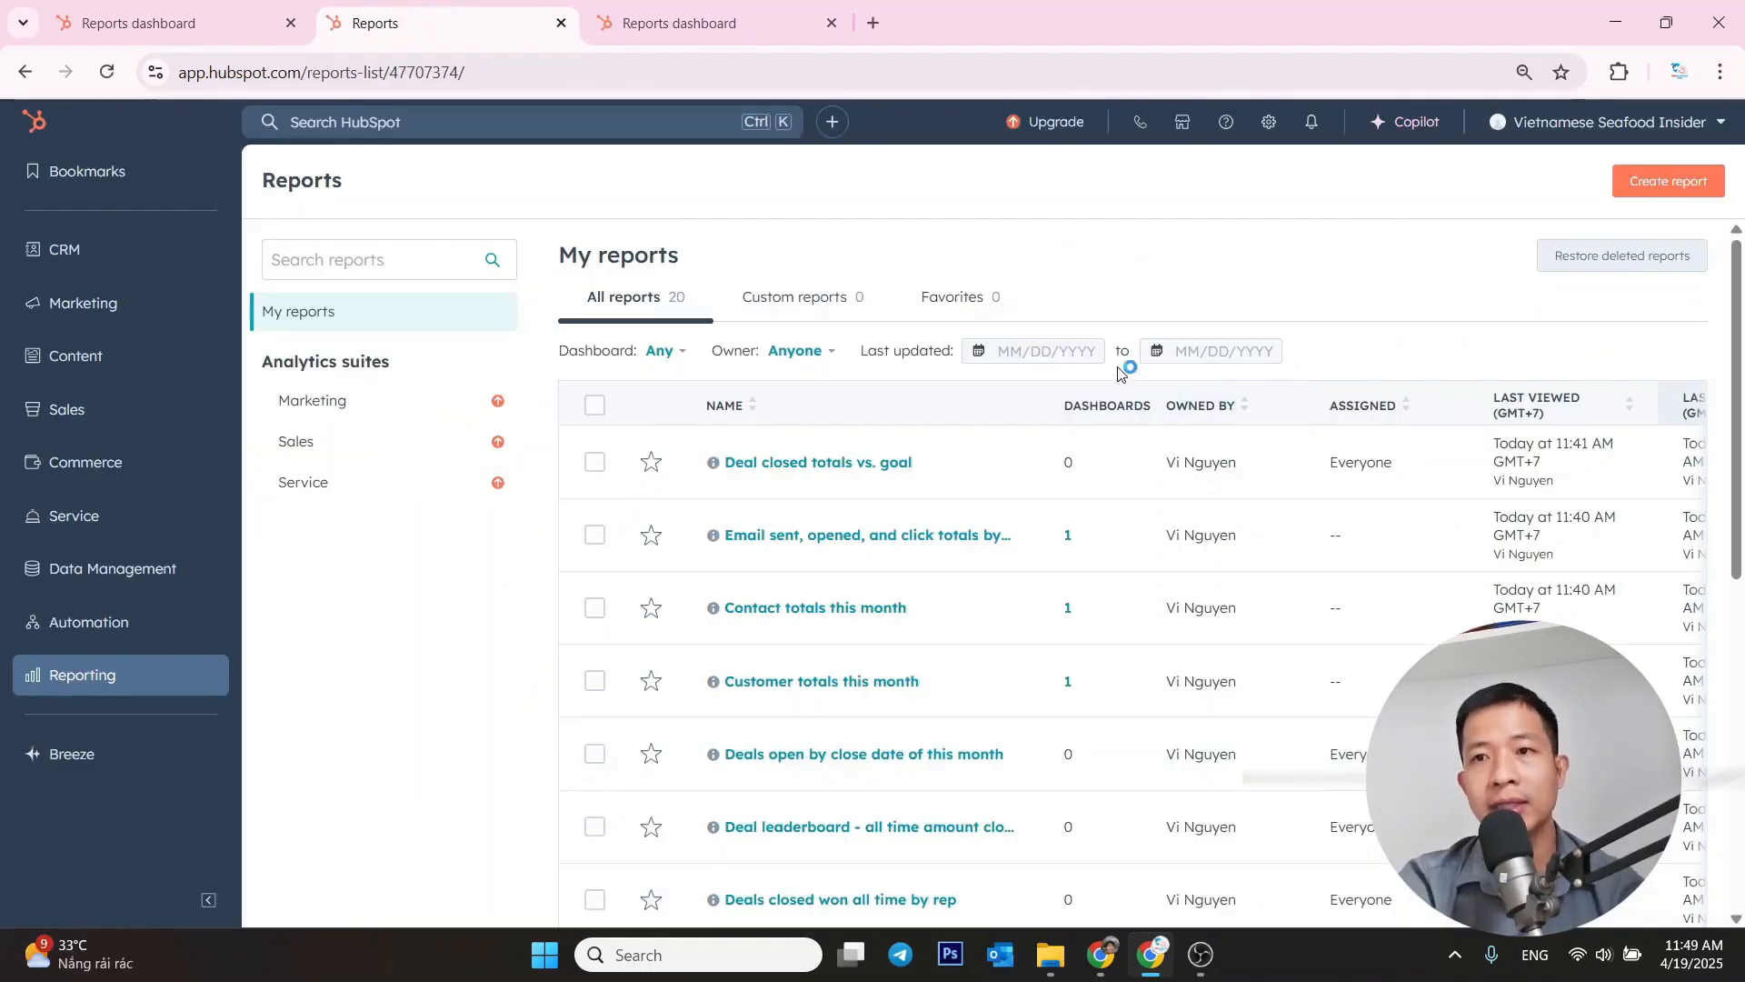
click(1677, 181)
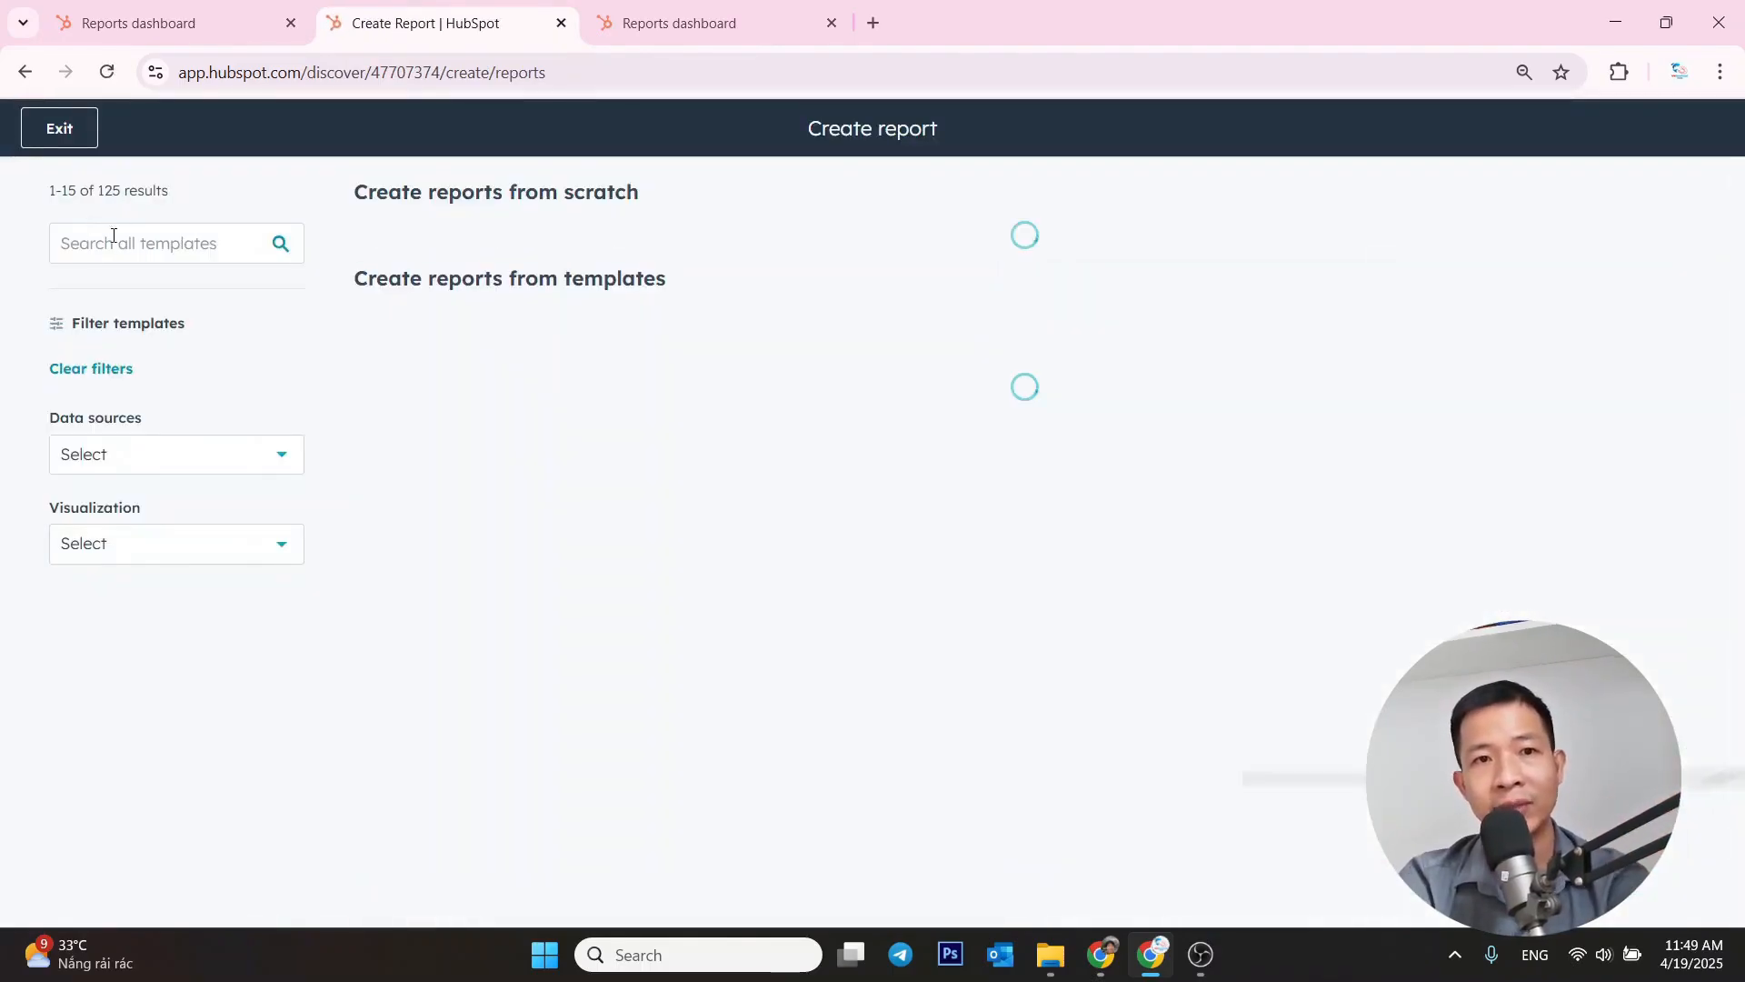
click(110, 245)
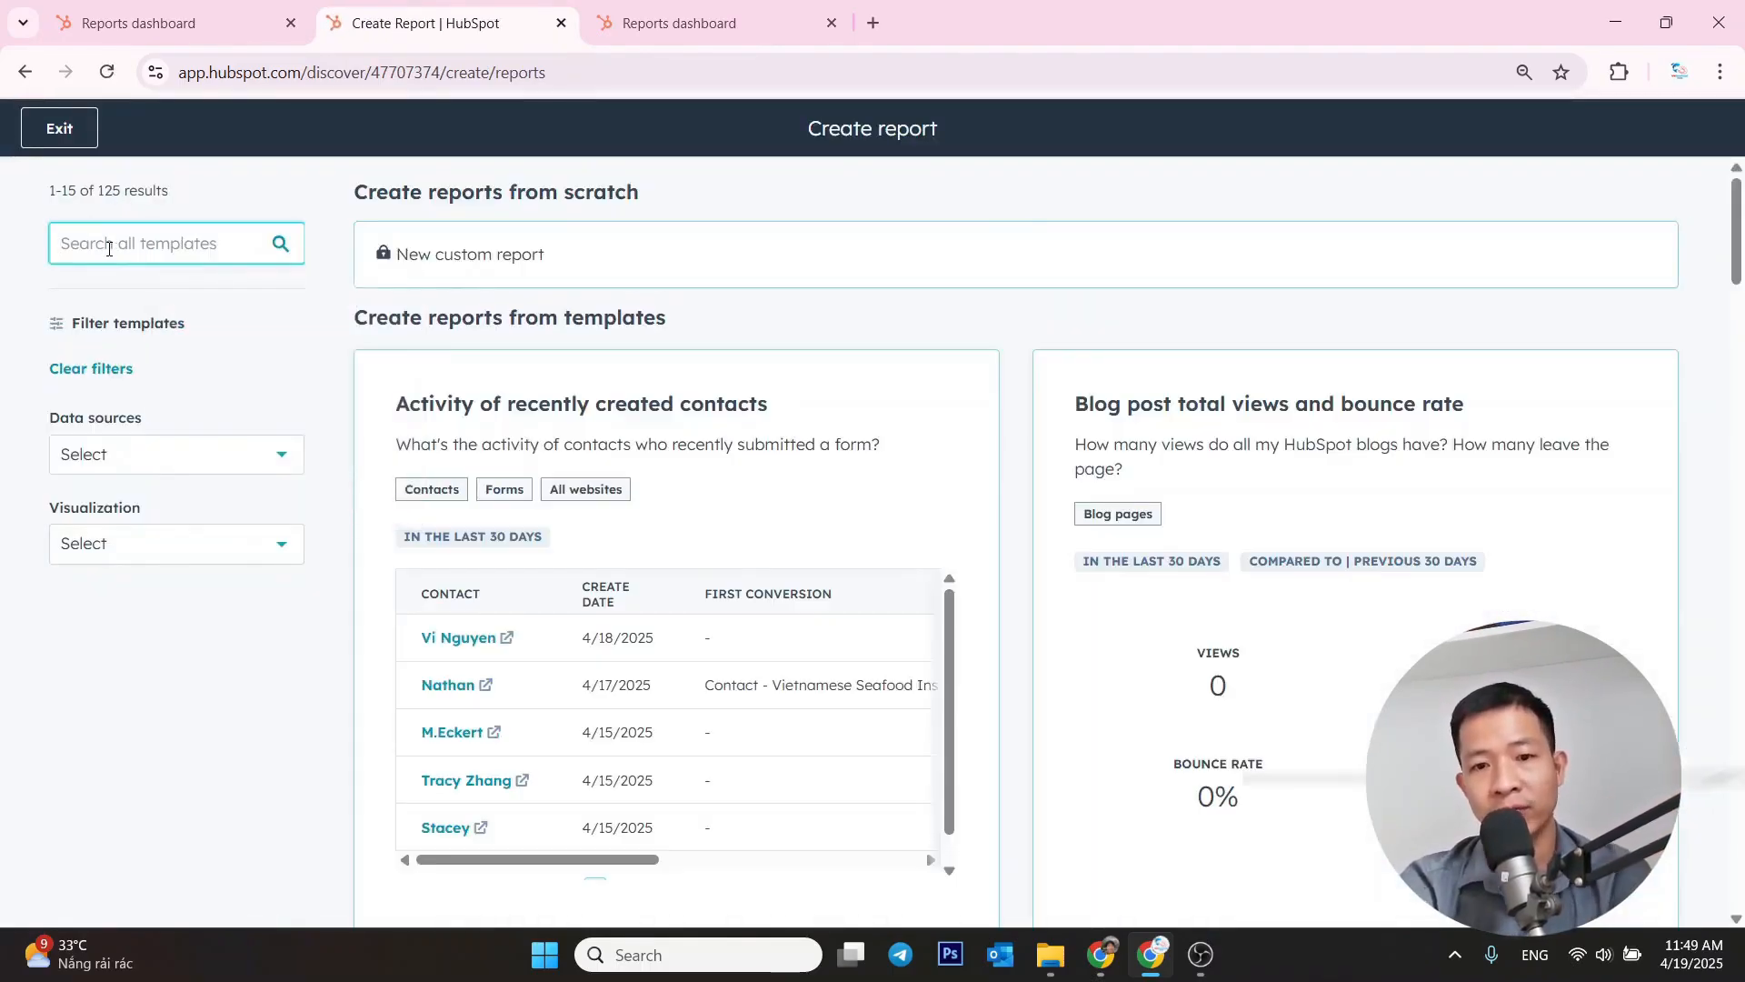
text(rev)
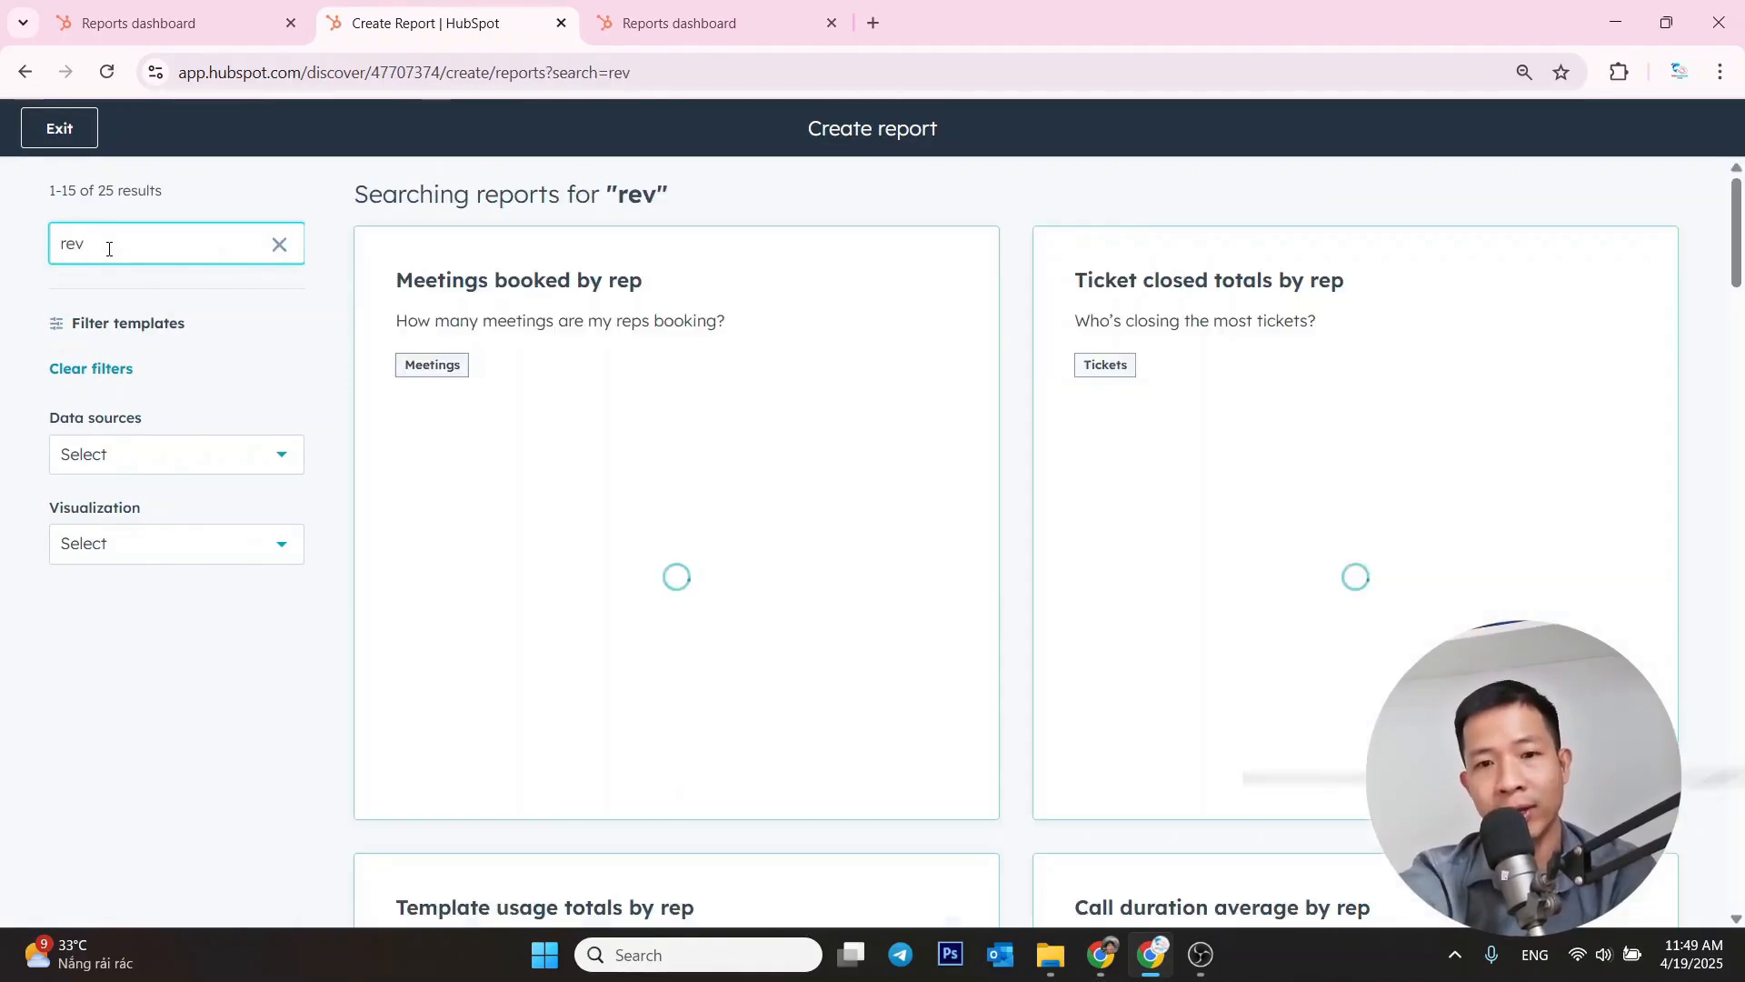
text(enue)
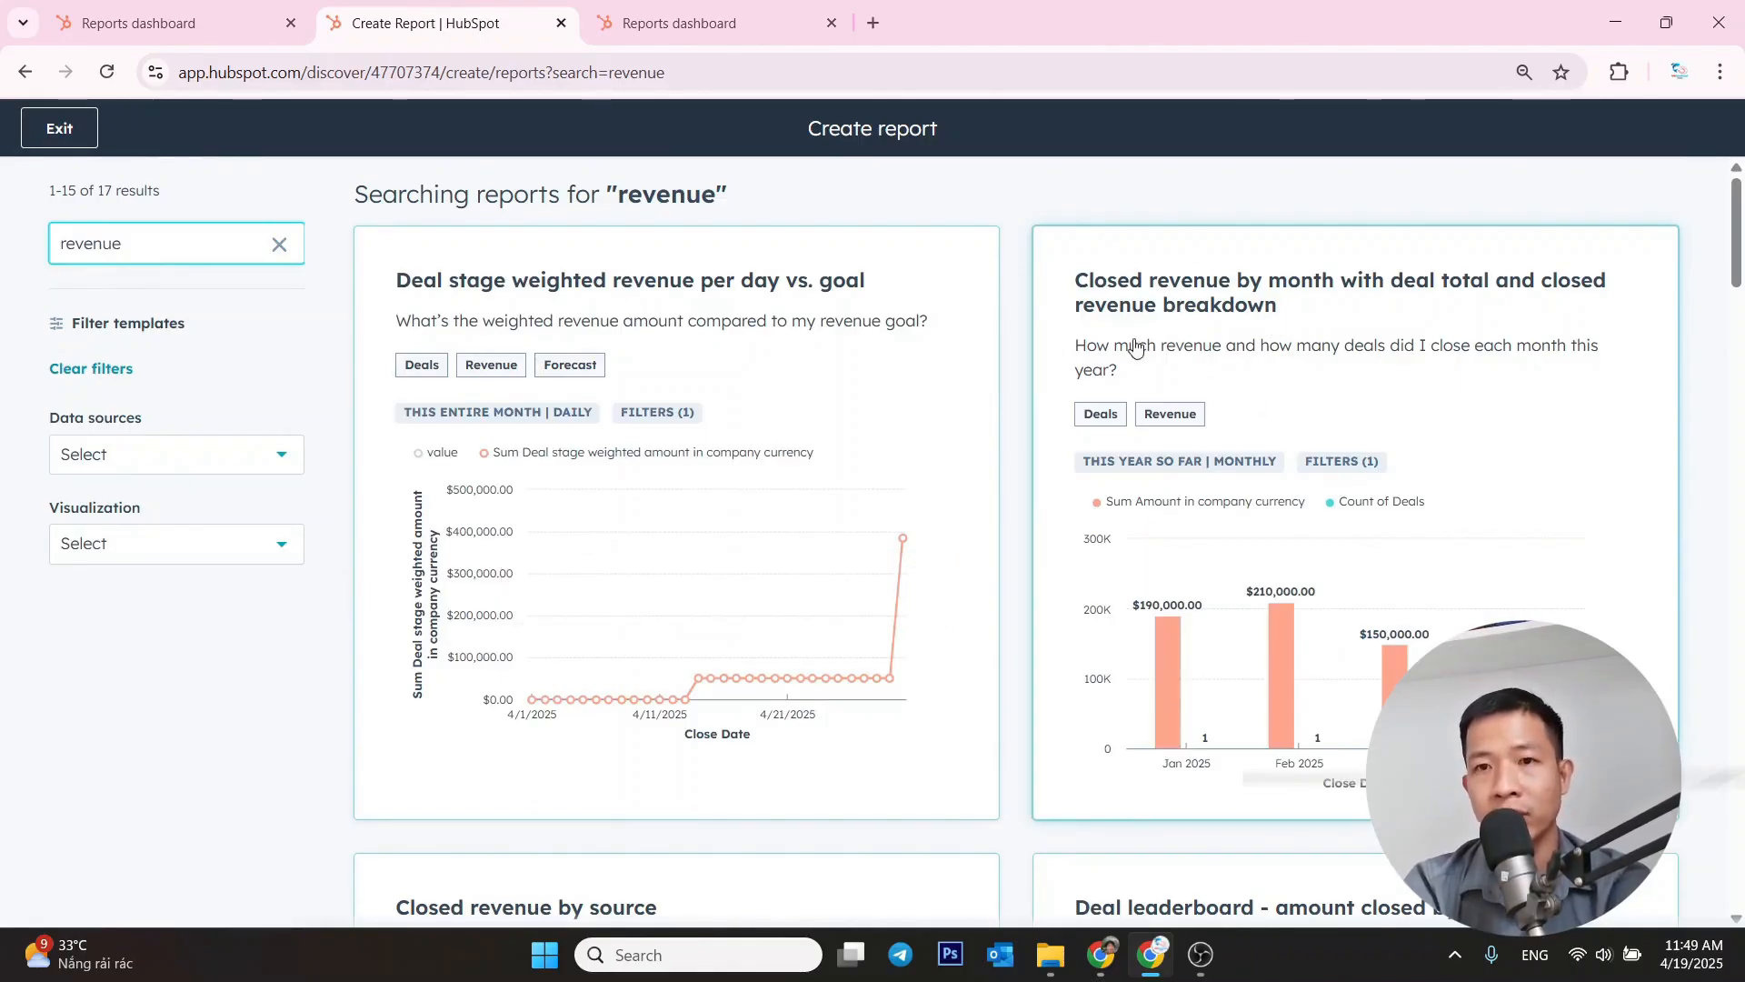
- Open the "Closed revenue by month with deal total and closed revenue breakdown" template and set its date range to All data
click(1247, 307)
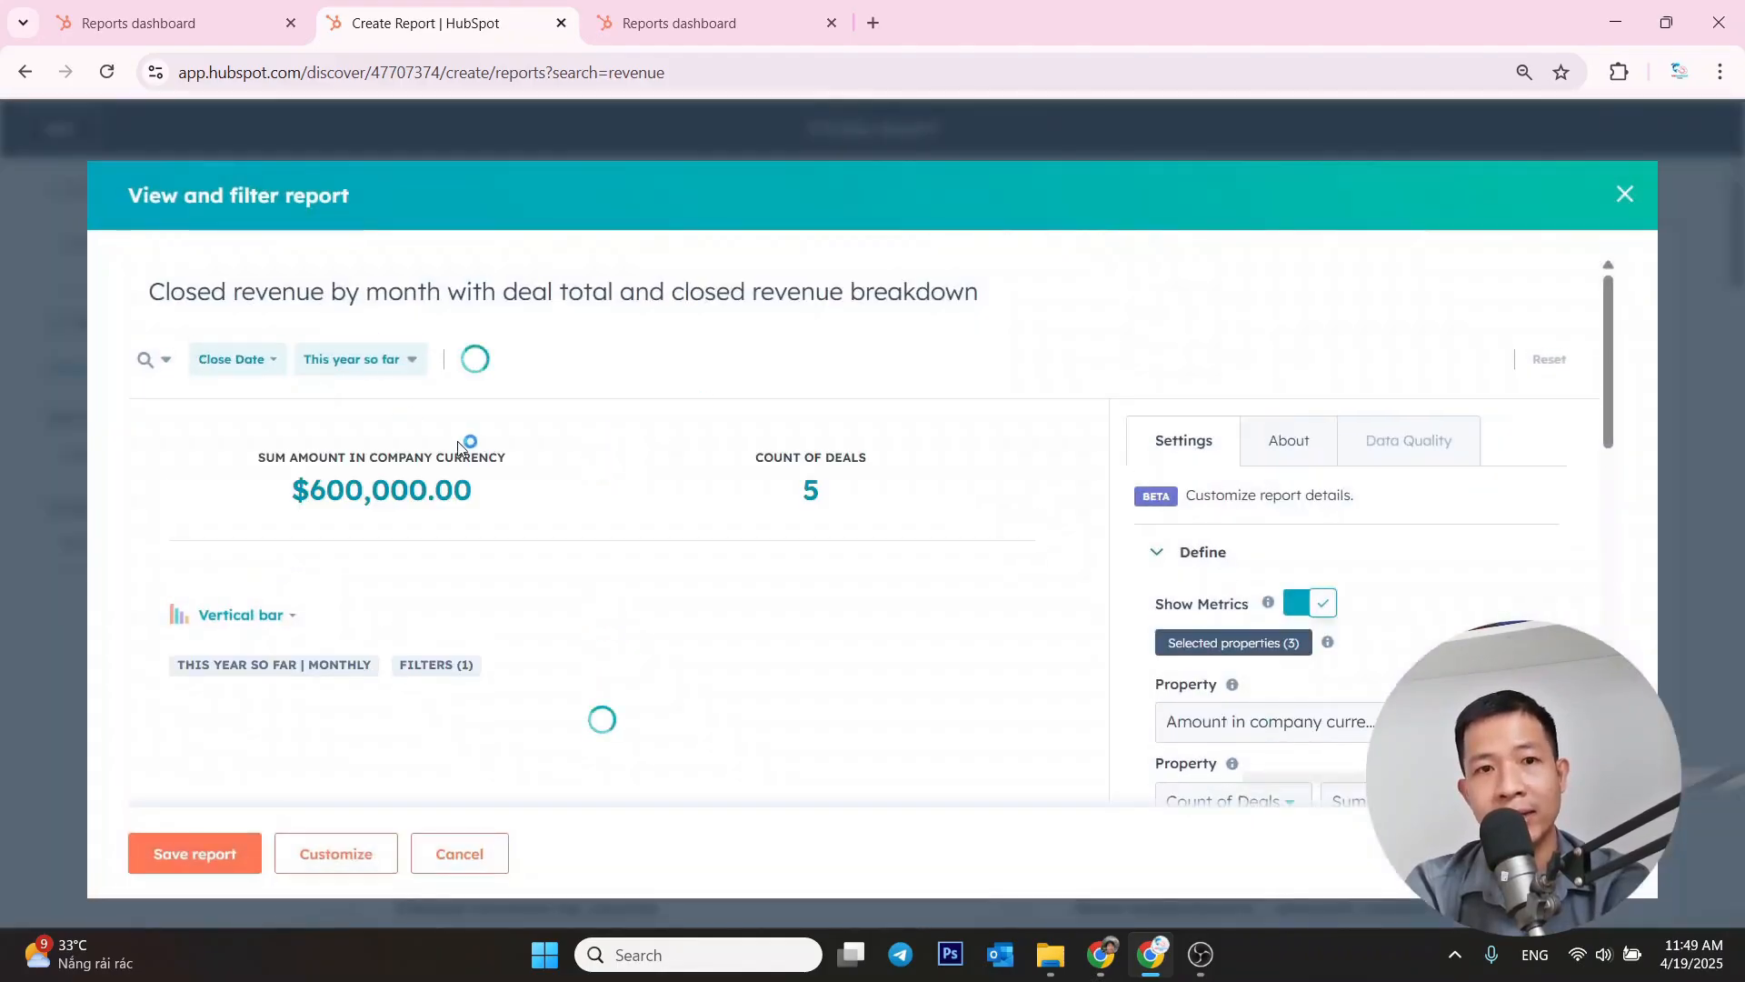
scroll(560, 397, down, 6)
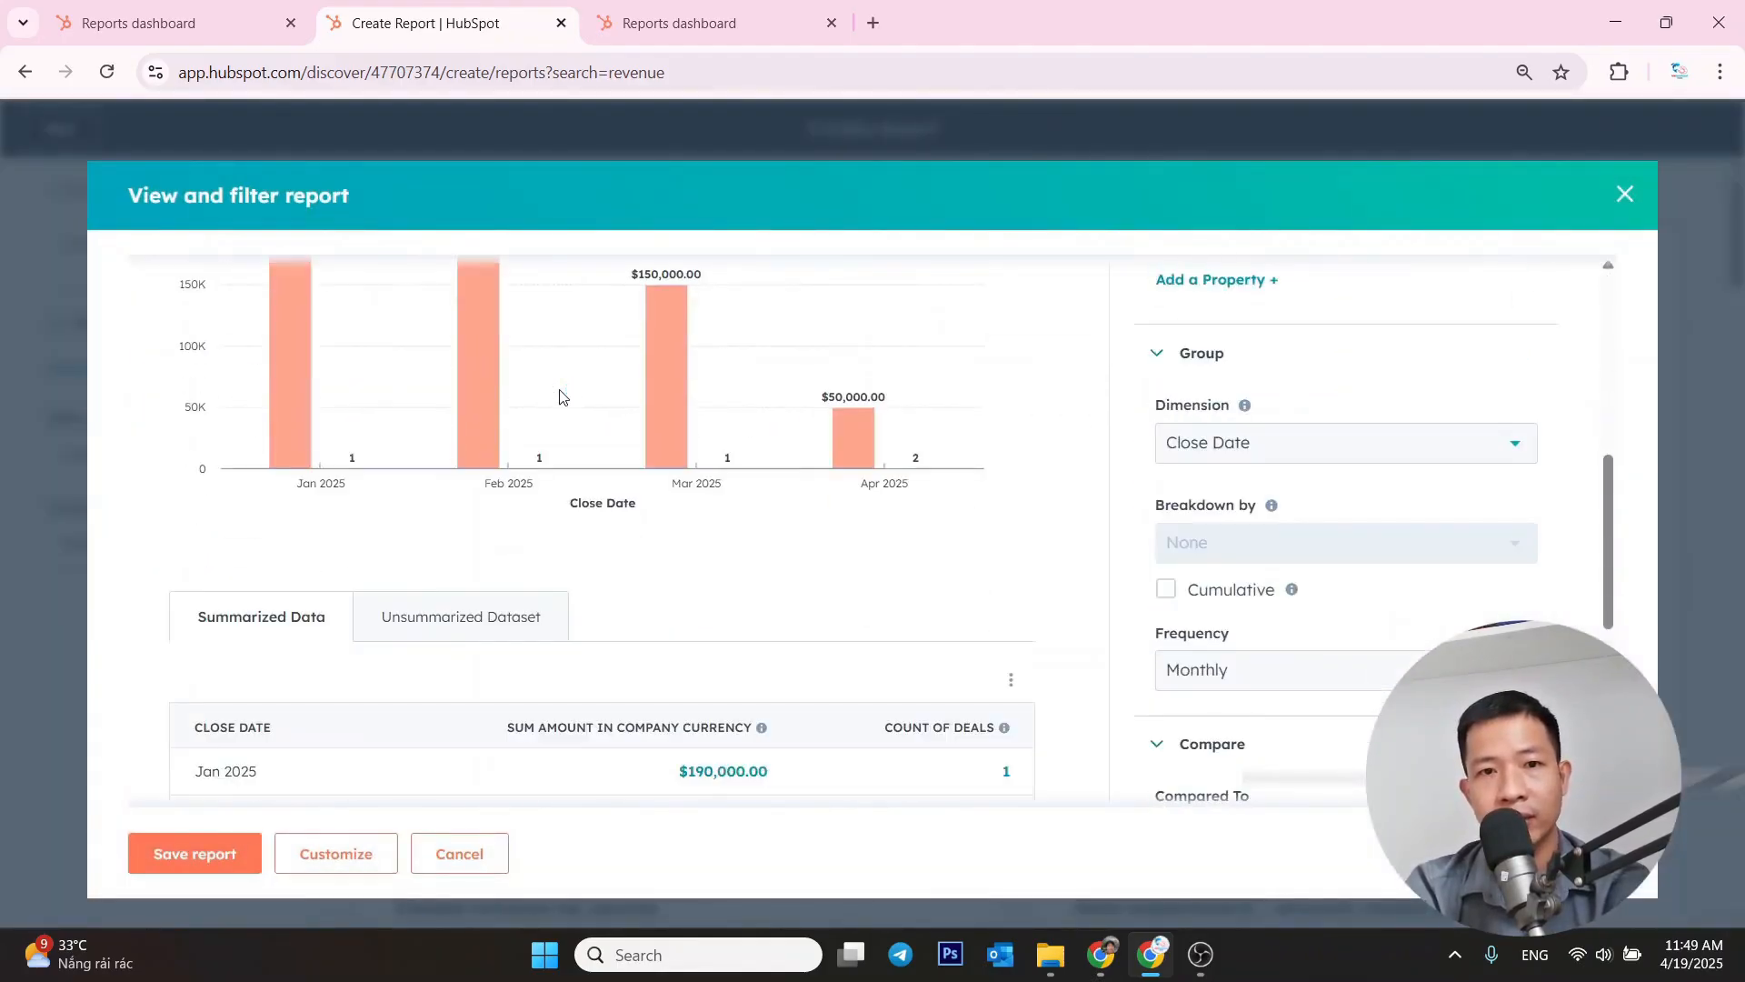
scroll(560, 396, up, 4)
scroll(571, 389, up, 3)
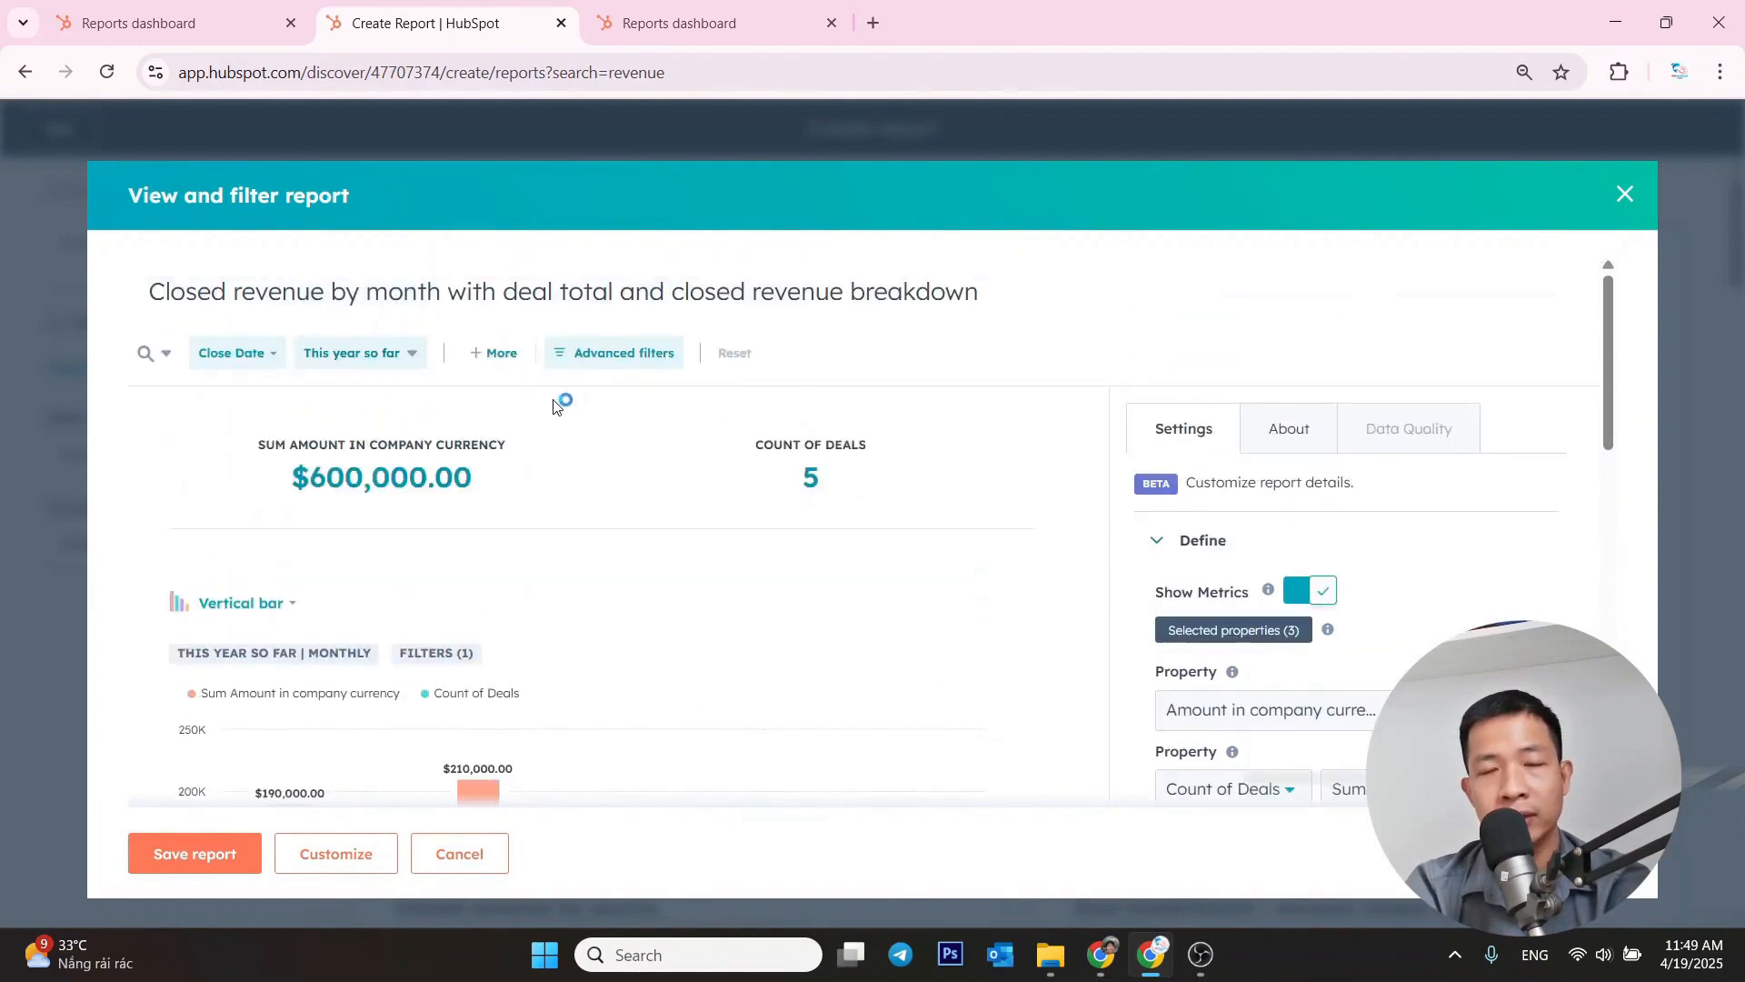
click(382, 361)
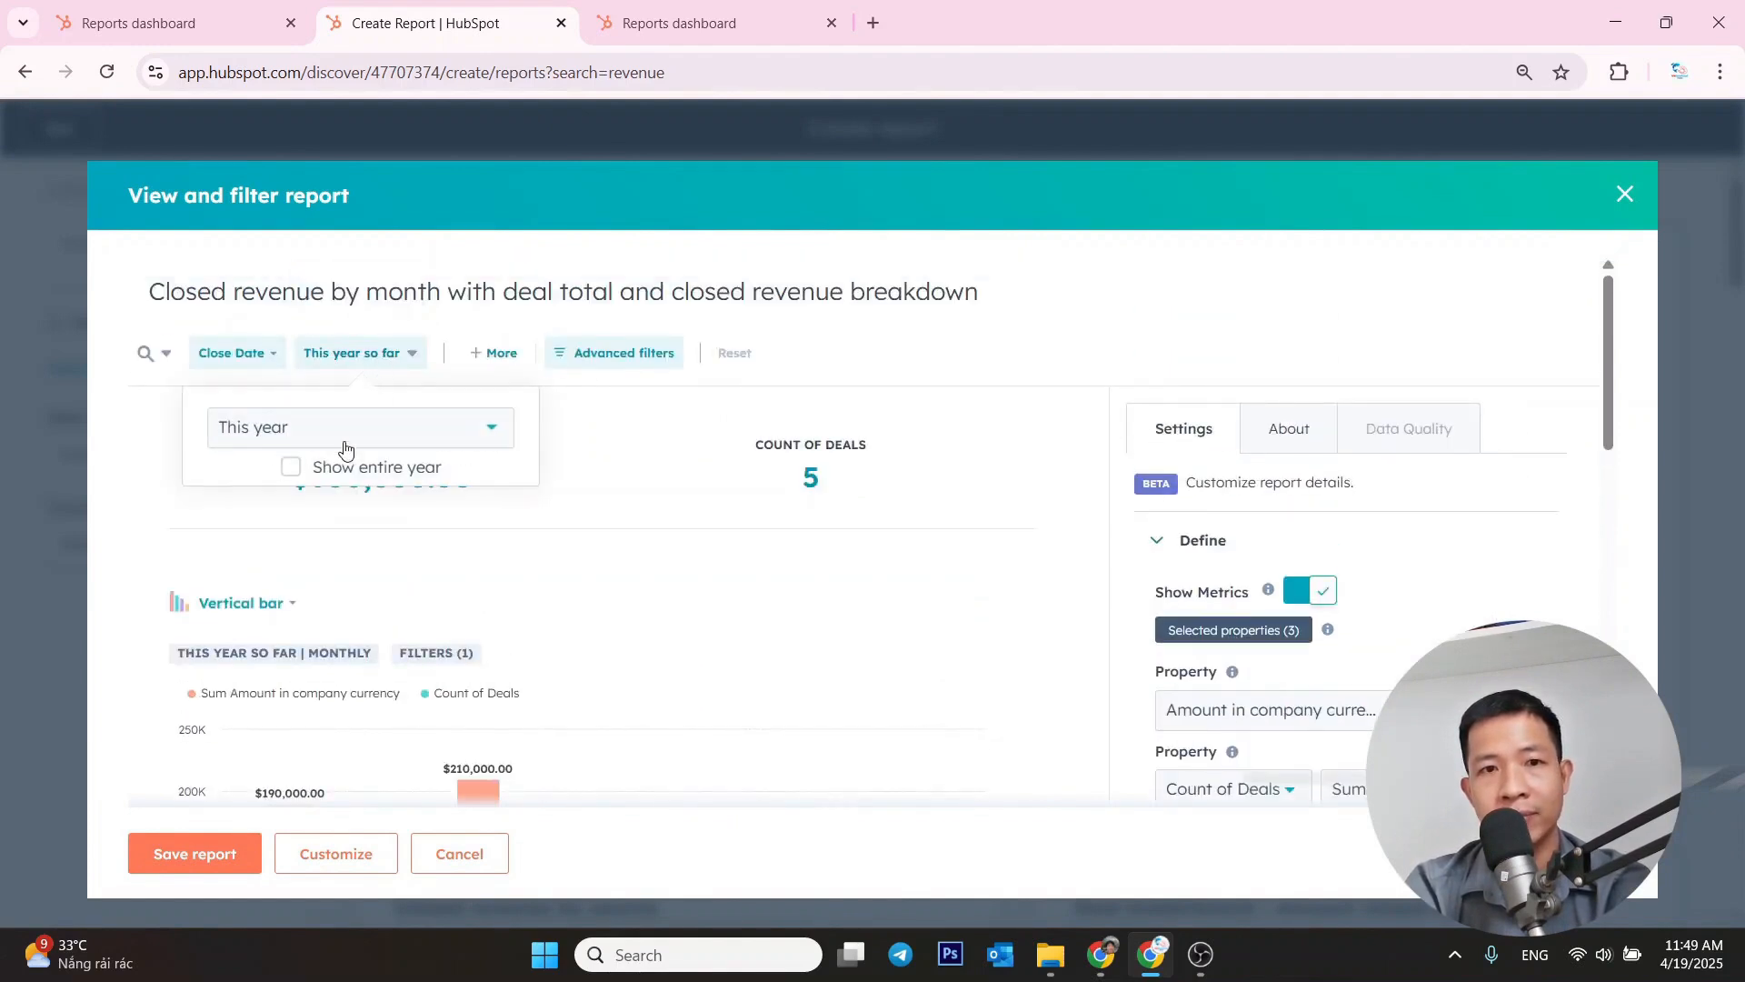
click(341, 432)
click(263, 491)
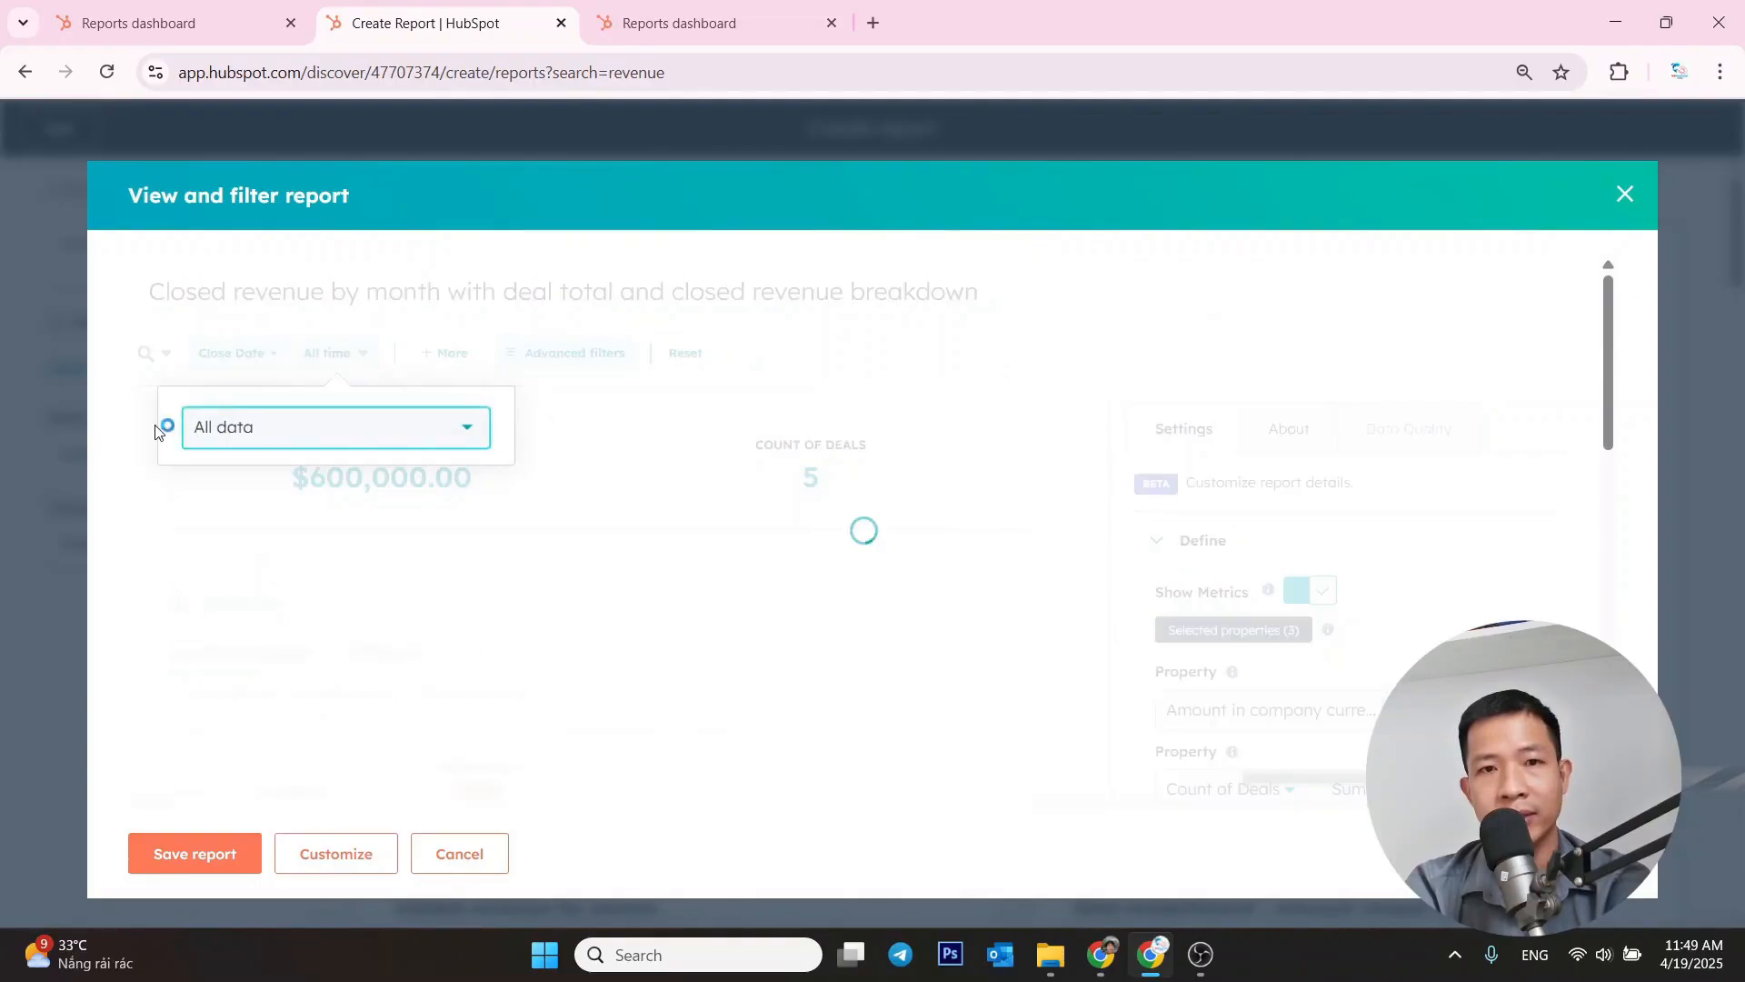
click(126, 436)
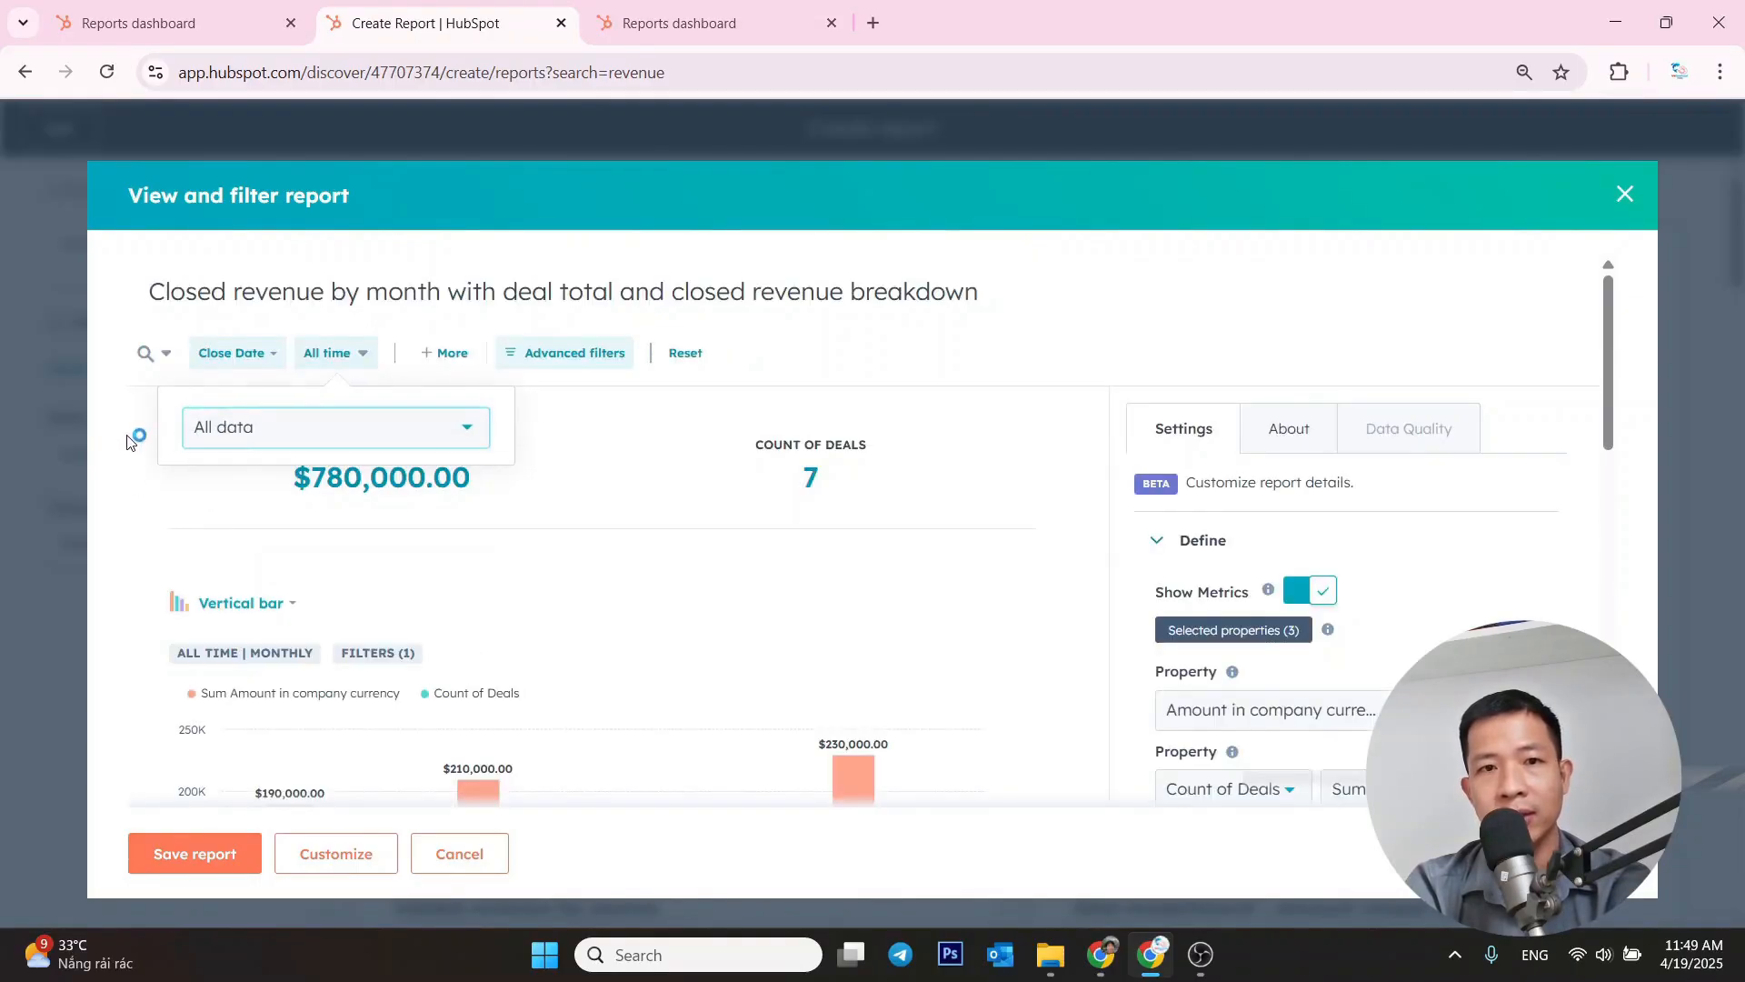
- Examine the revenue report's totals, monthly bars, summarized data and grouping settings, including the frequency
scroll(281, 448, down, 5)
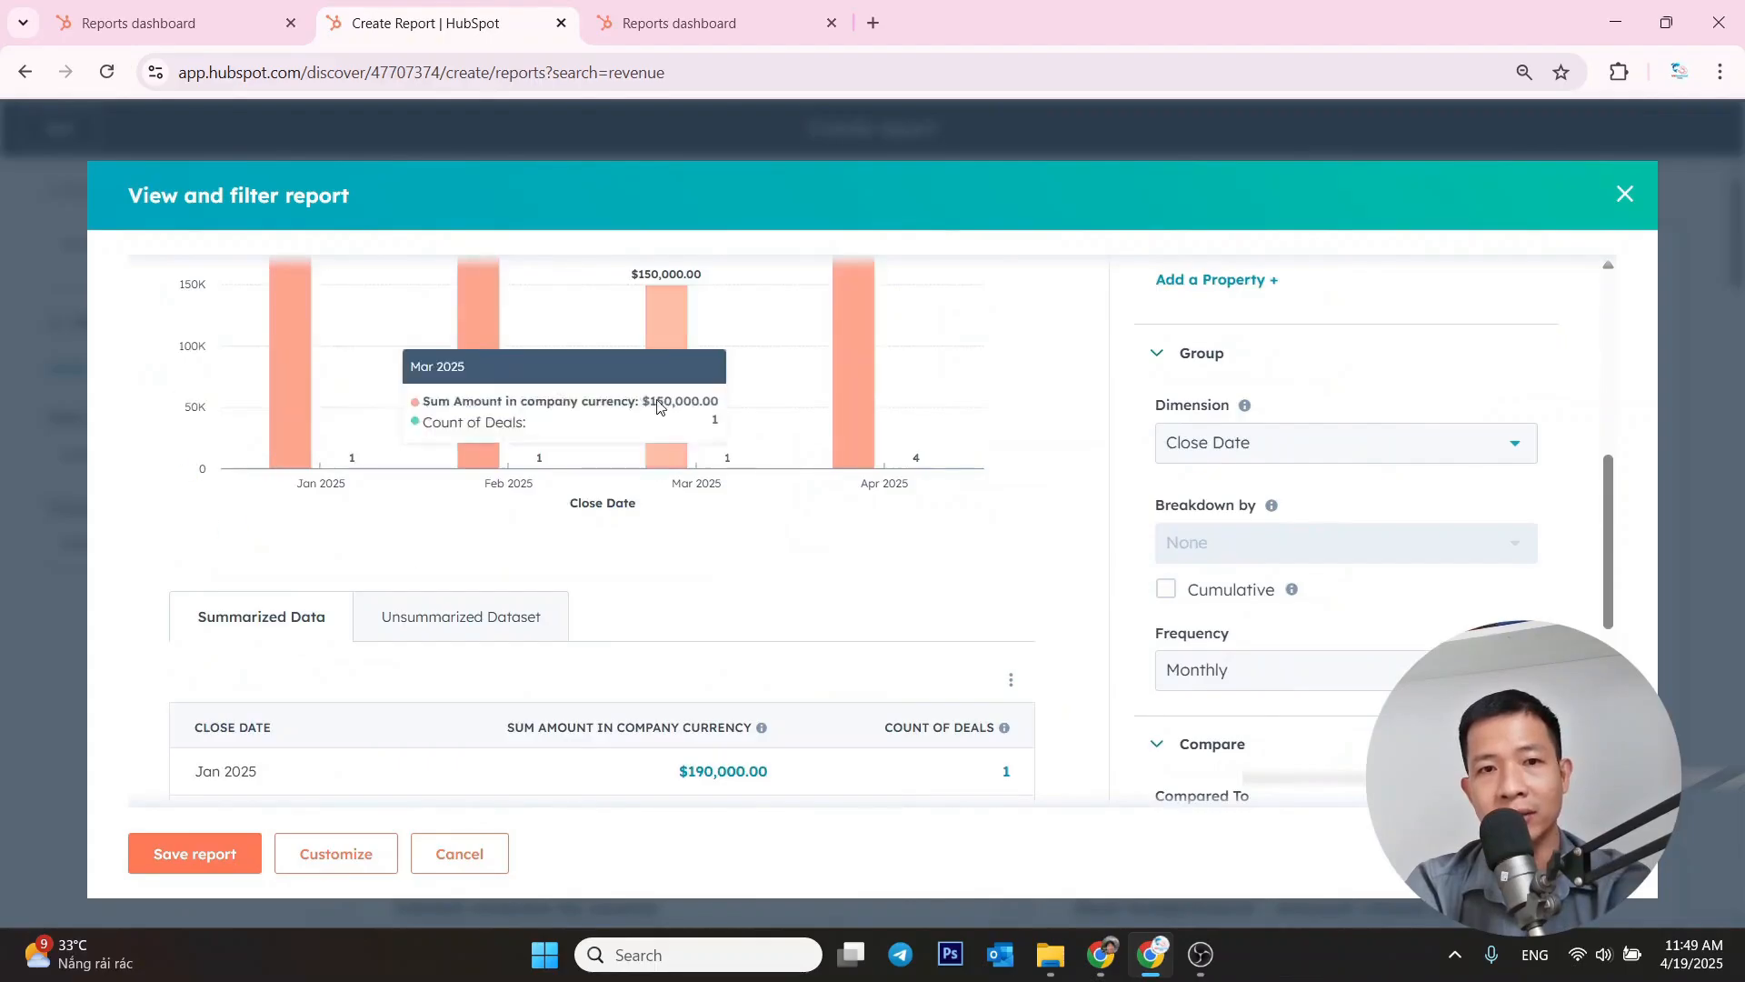
scroll(363, 467, up, 3)
scroll(280, 529, up, 3)
scroll(273, 554, down, 5)
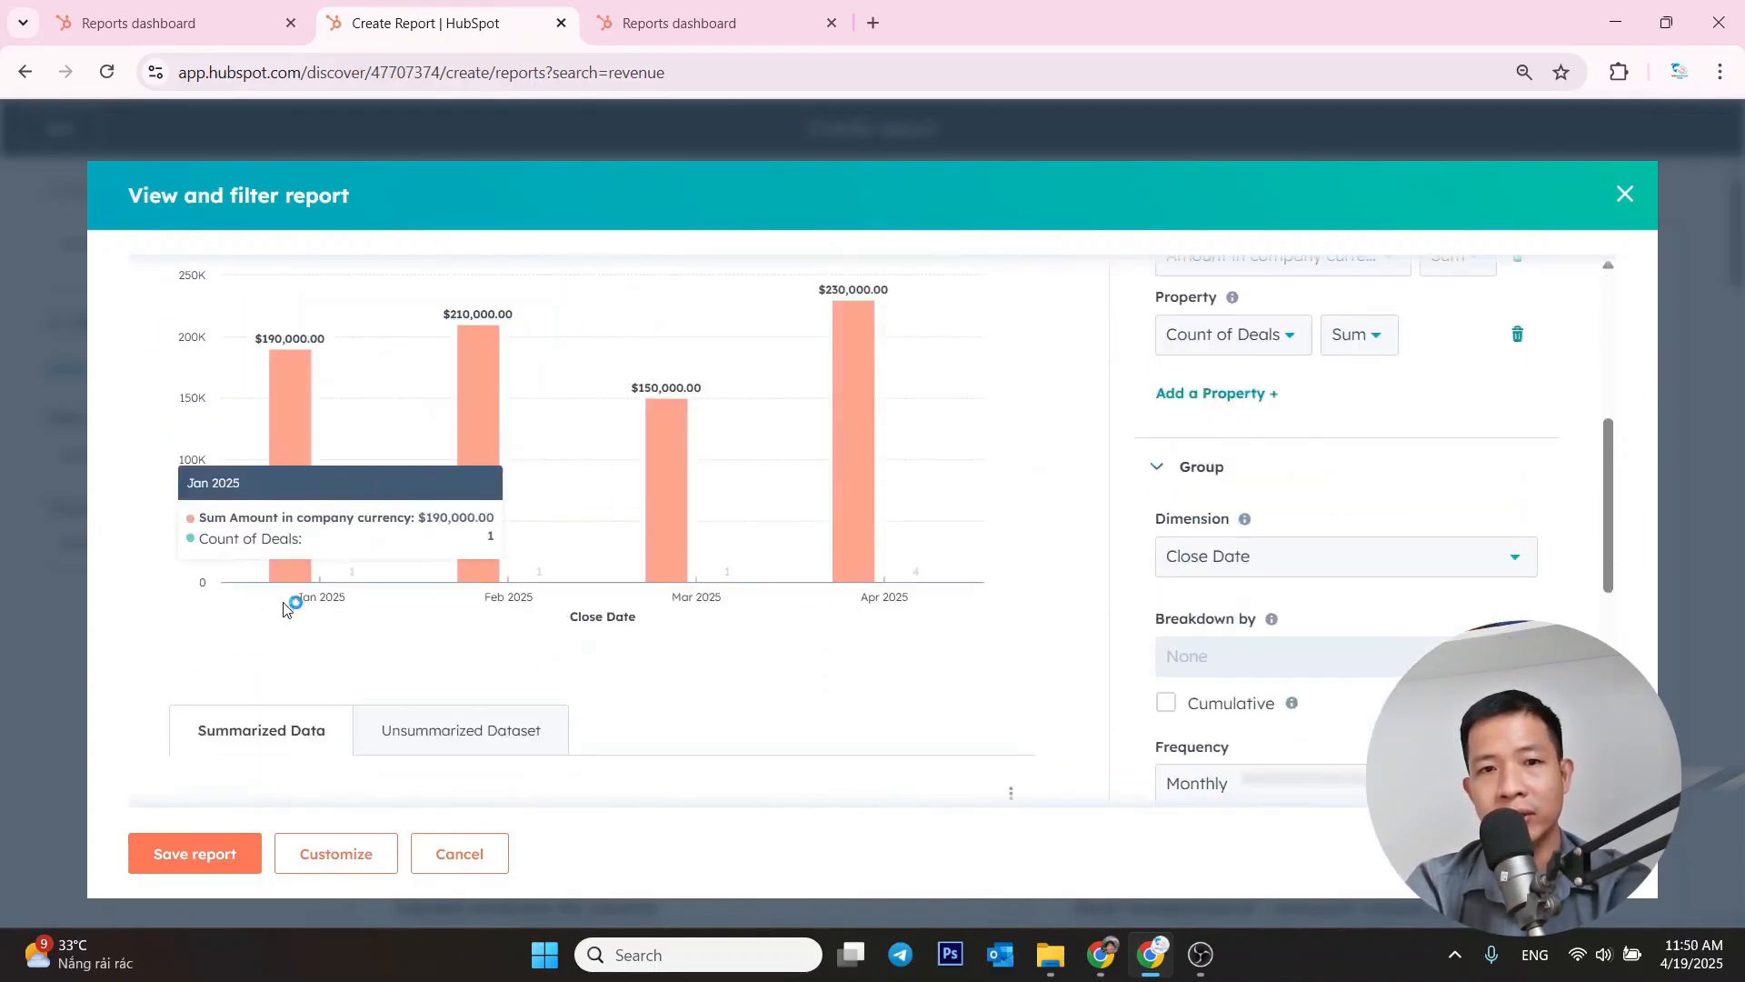
scroll(862, 626, up, 2)
scroll(859, 620, up, 3)
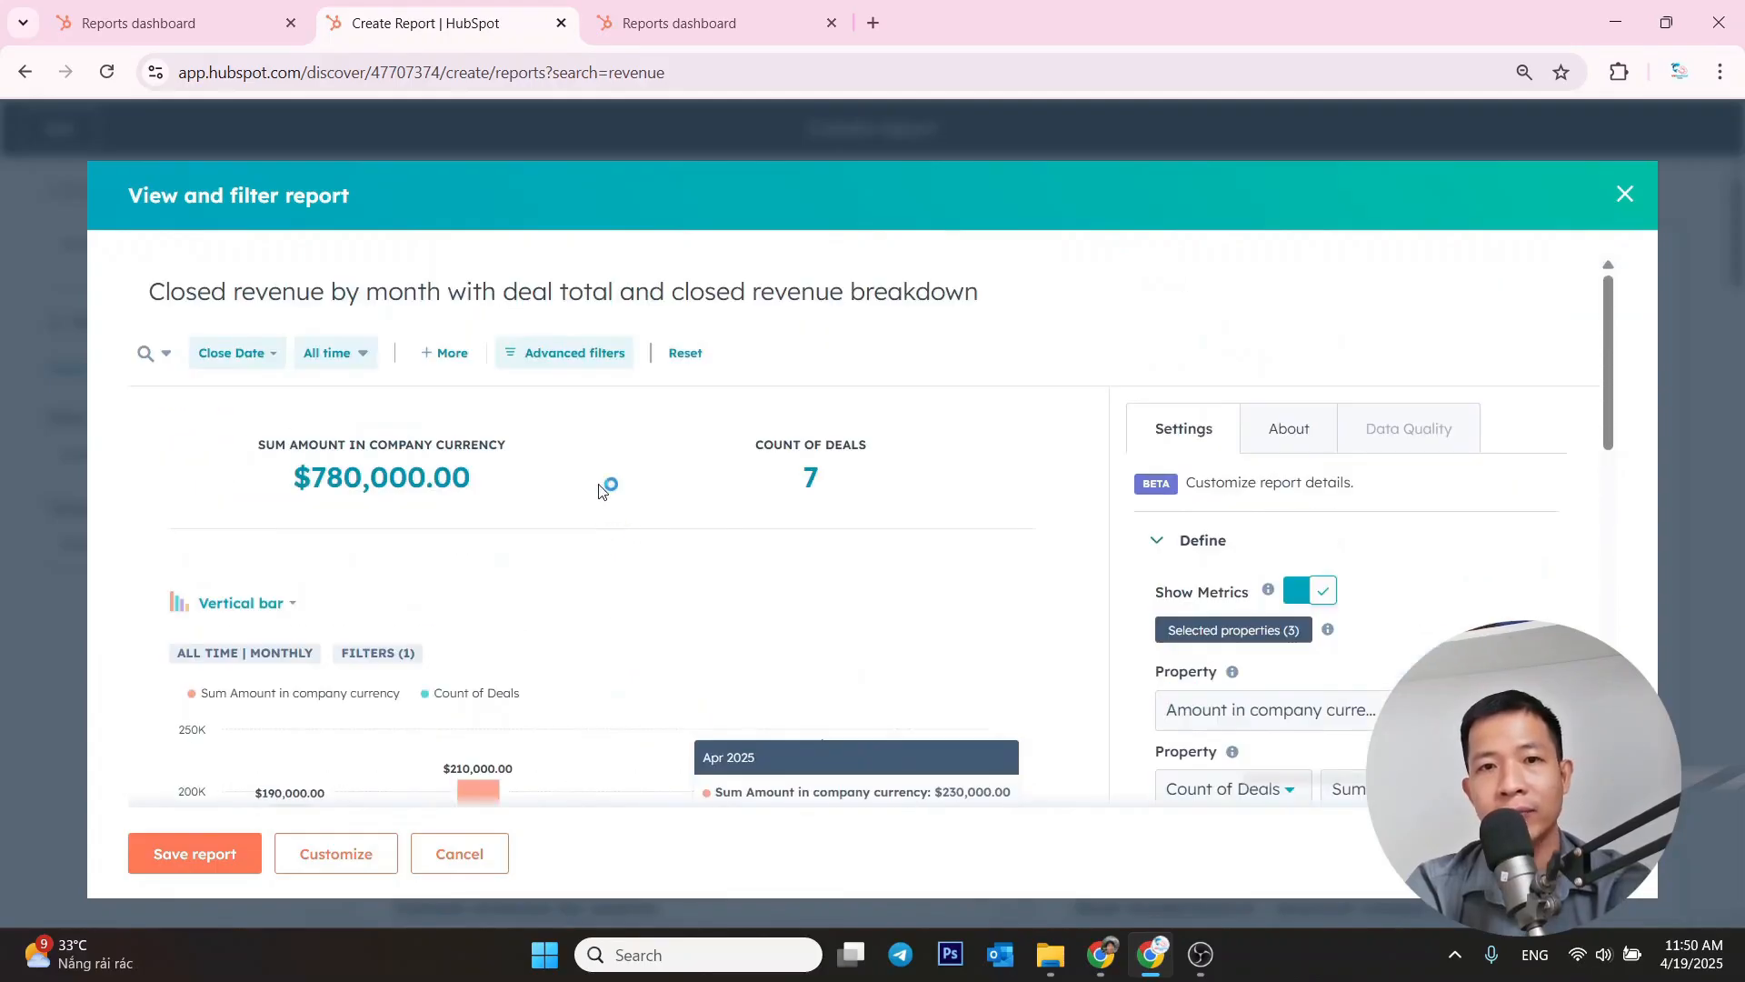
scroll(1300, 607, down, 6)
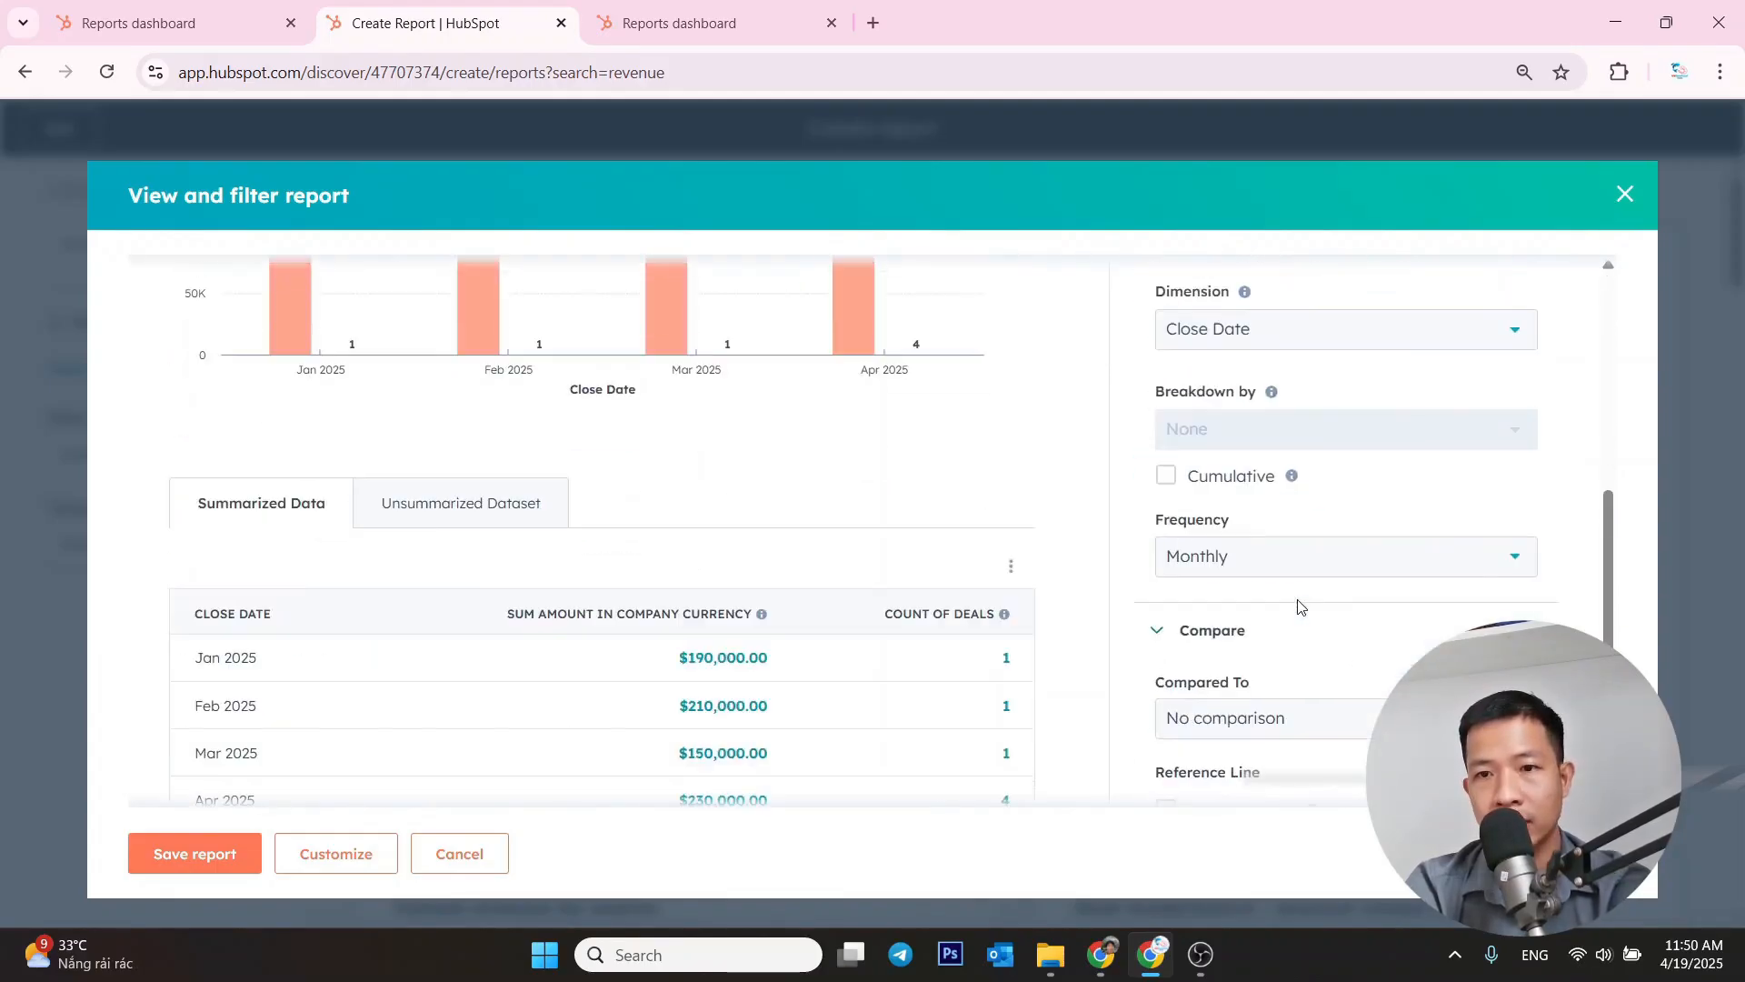
scroll(1182, 579, up, 2)
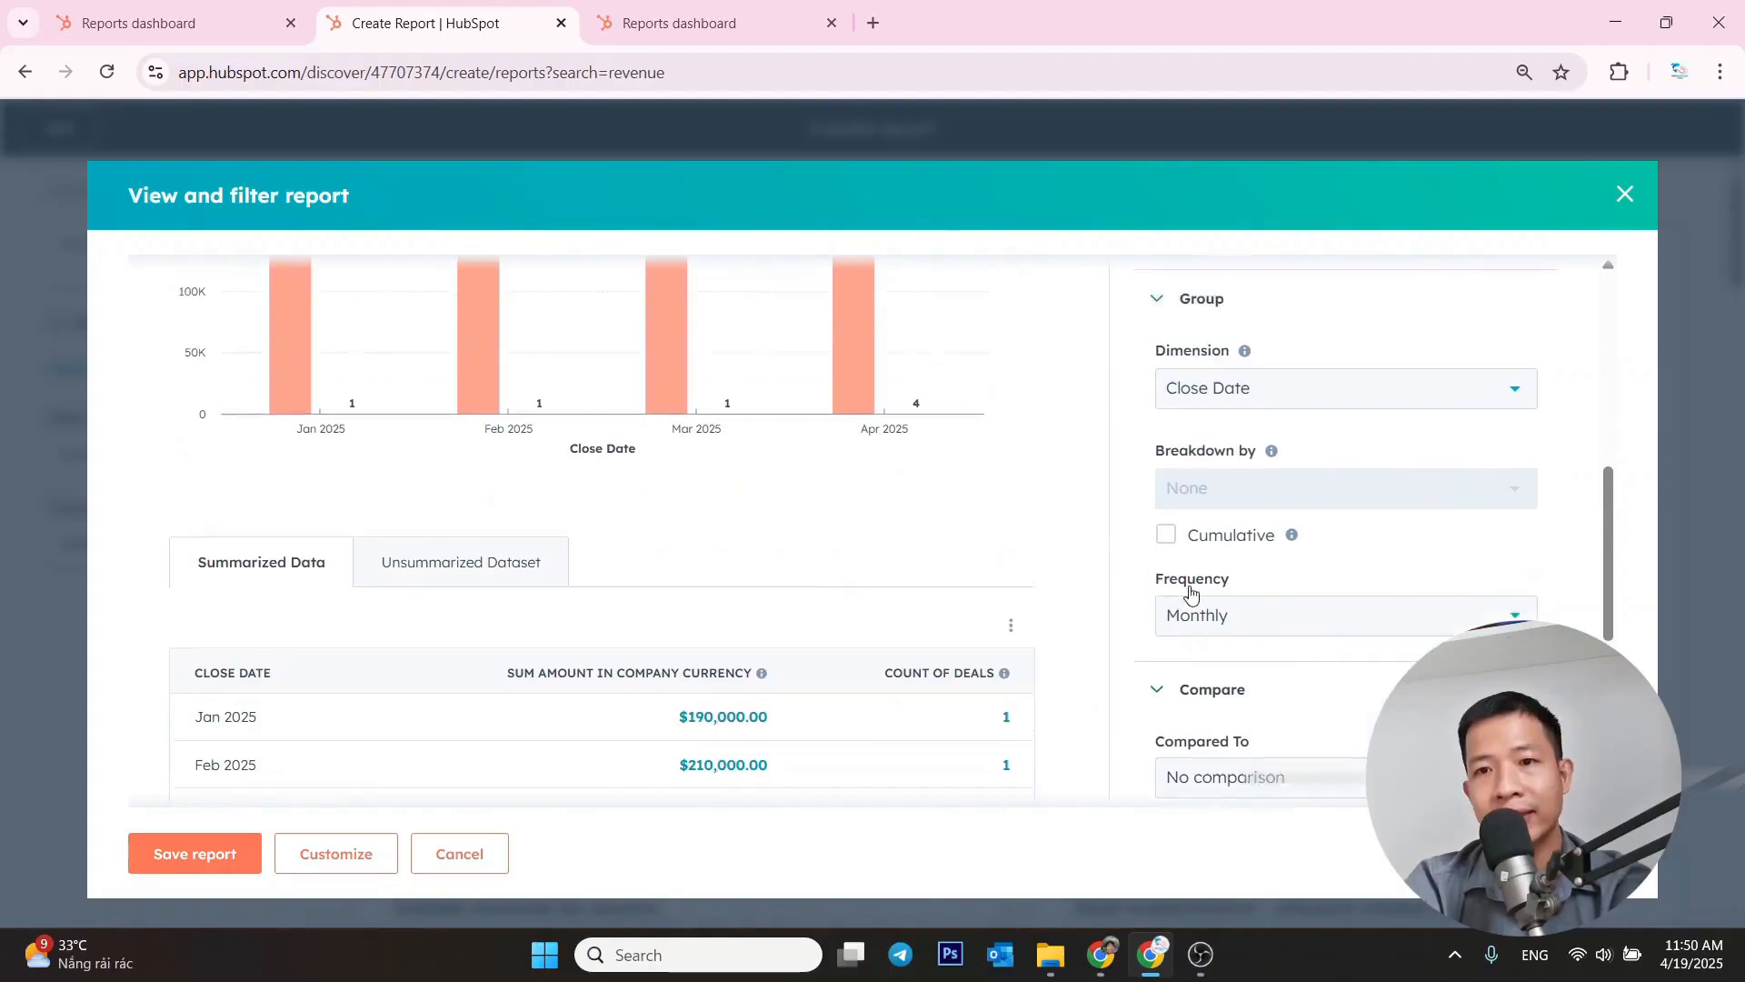
scroll(1027, 551, up, 3)
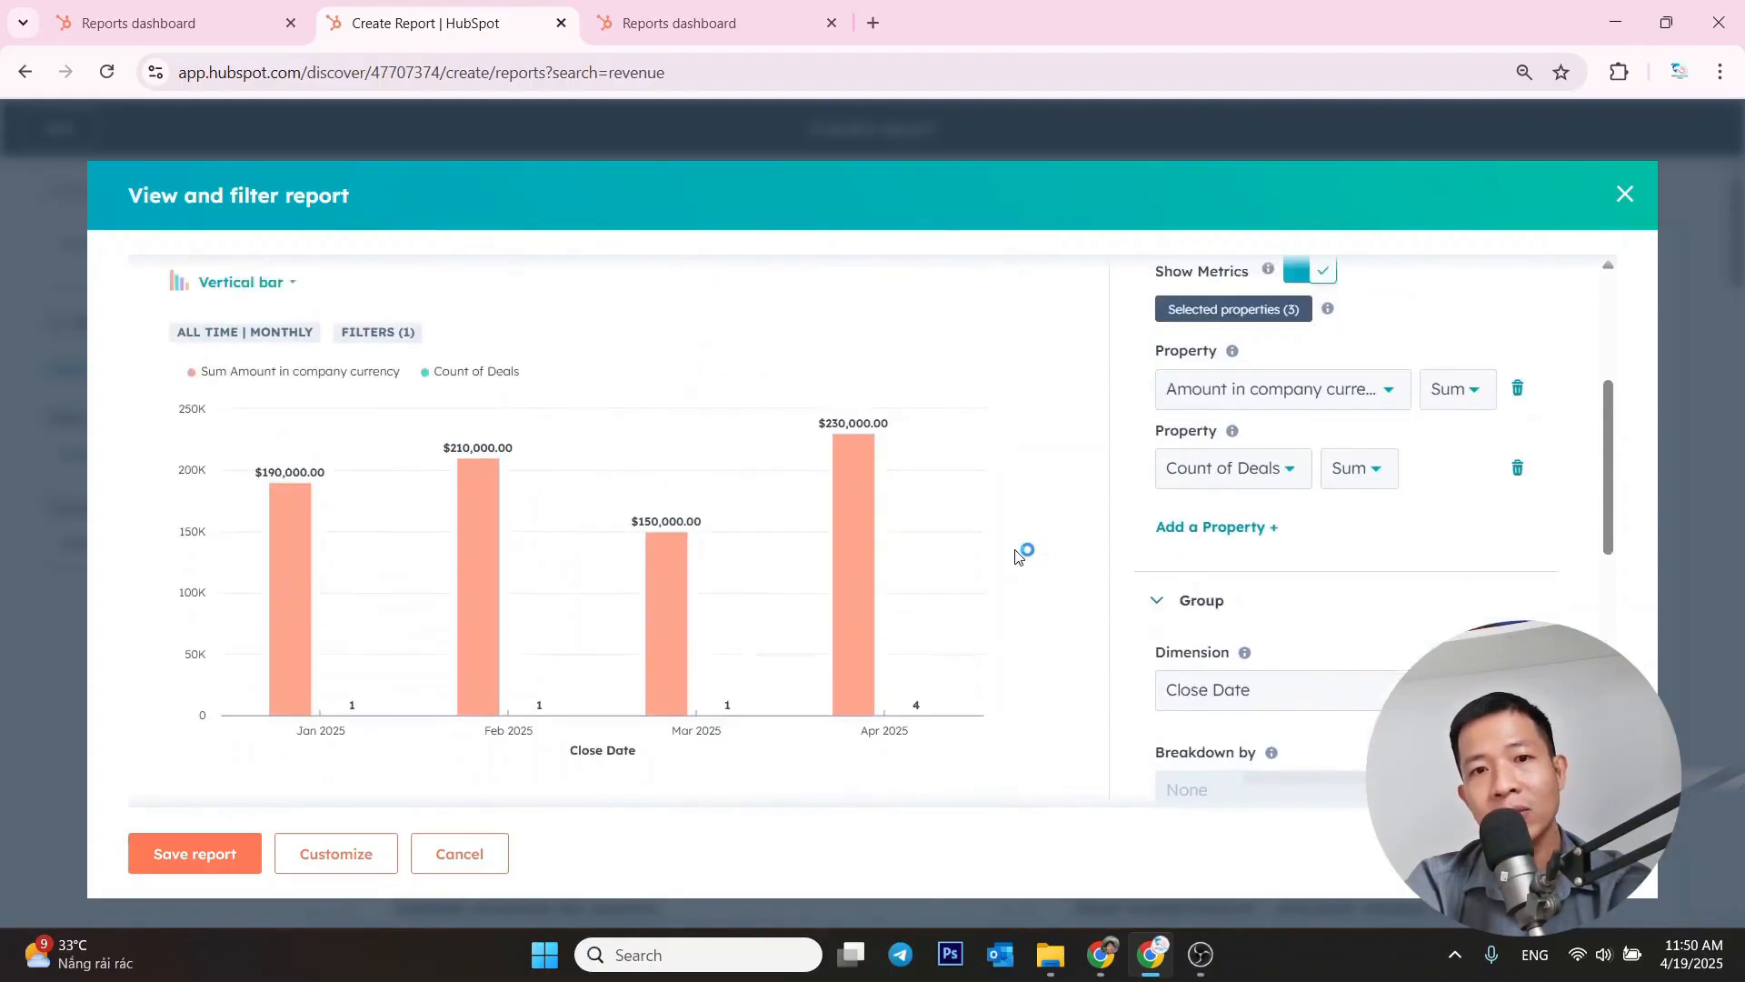
scroll(1181, 573, down, 4)
scroll(1340, 595, up, 1)
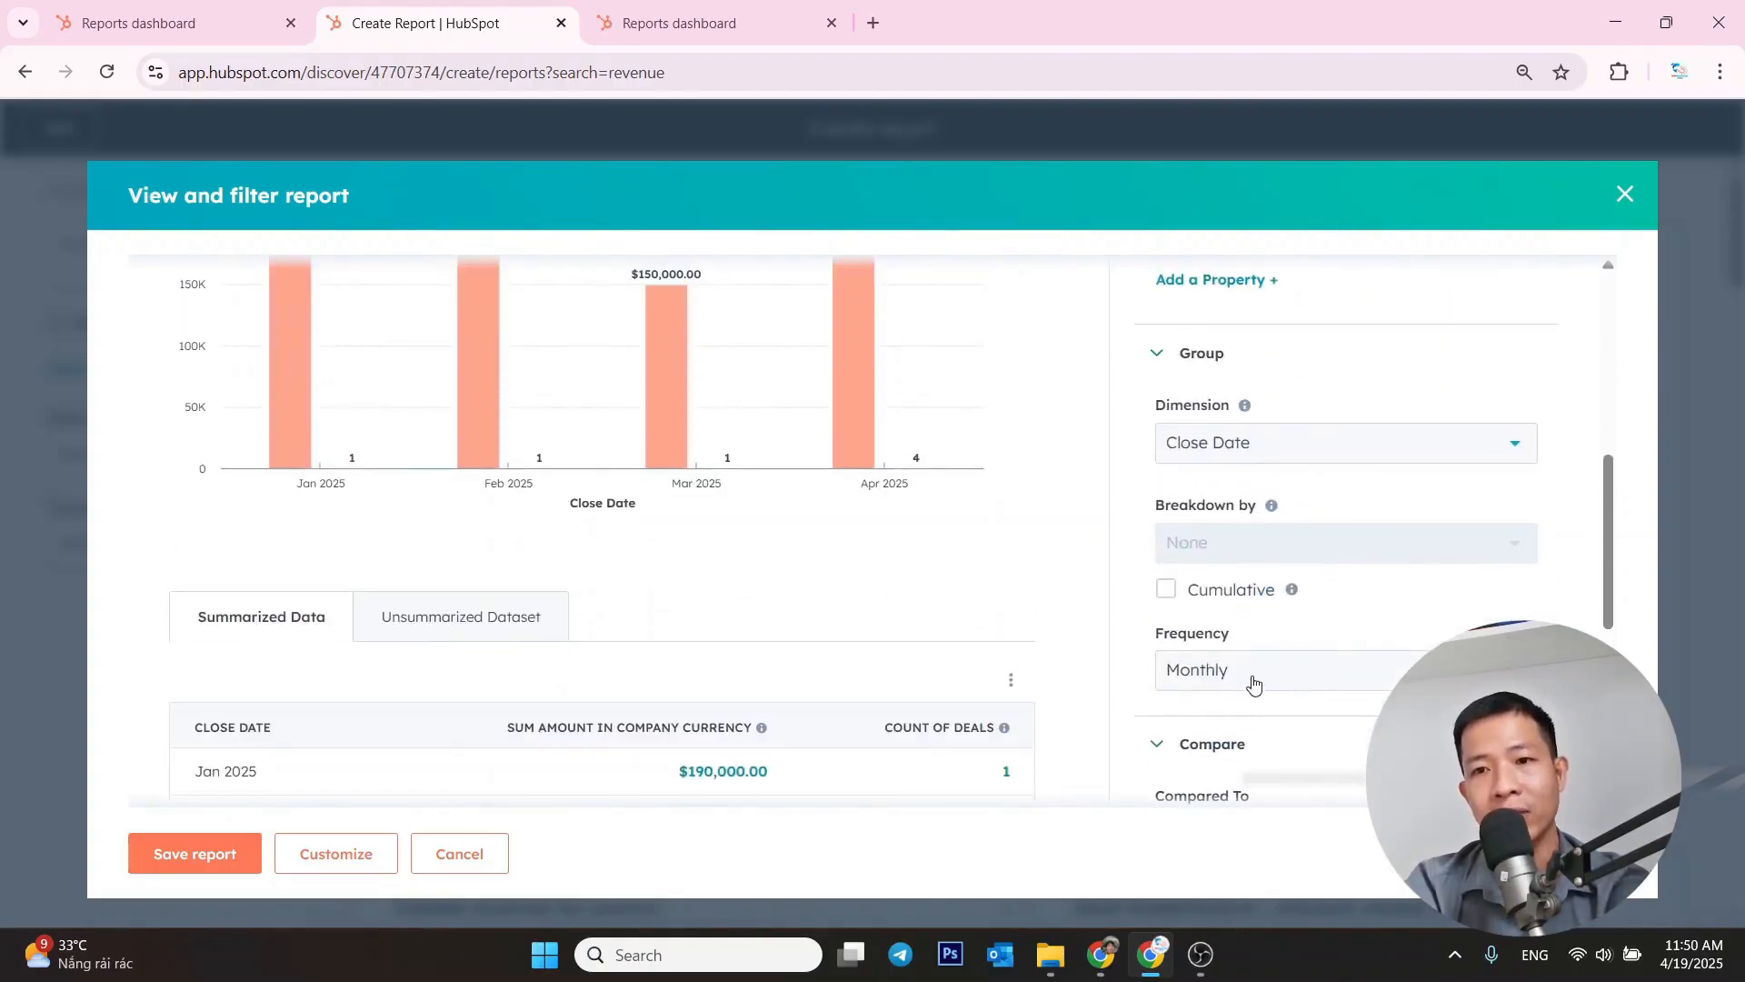
scroll(1082, 595, up, 1)
scroll(1060, 549, up, 1)
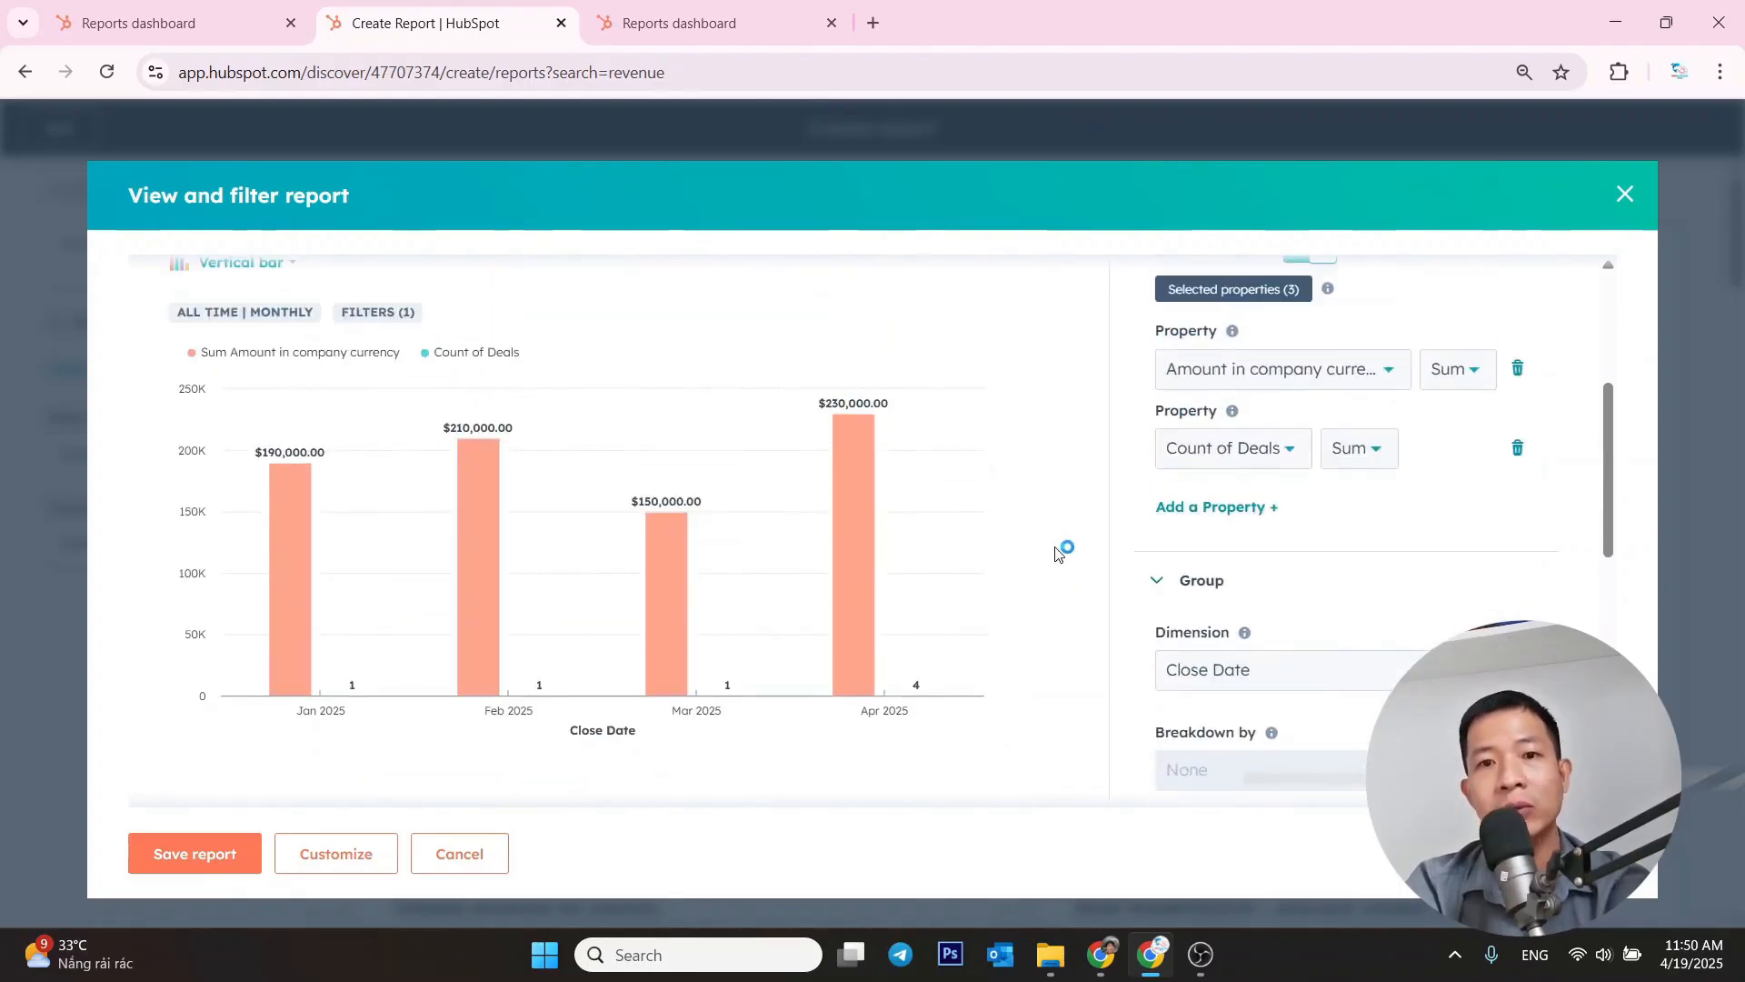
scroll(1127, 580, down, 1)
scroll(1265, 696, down, 1)
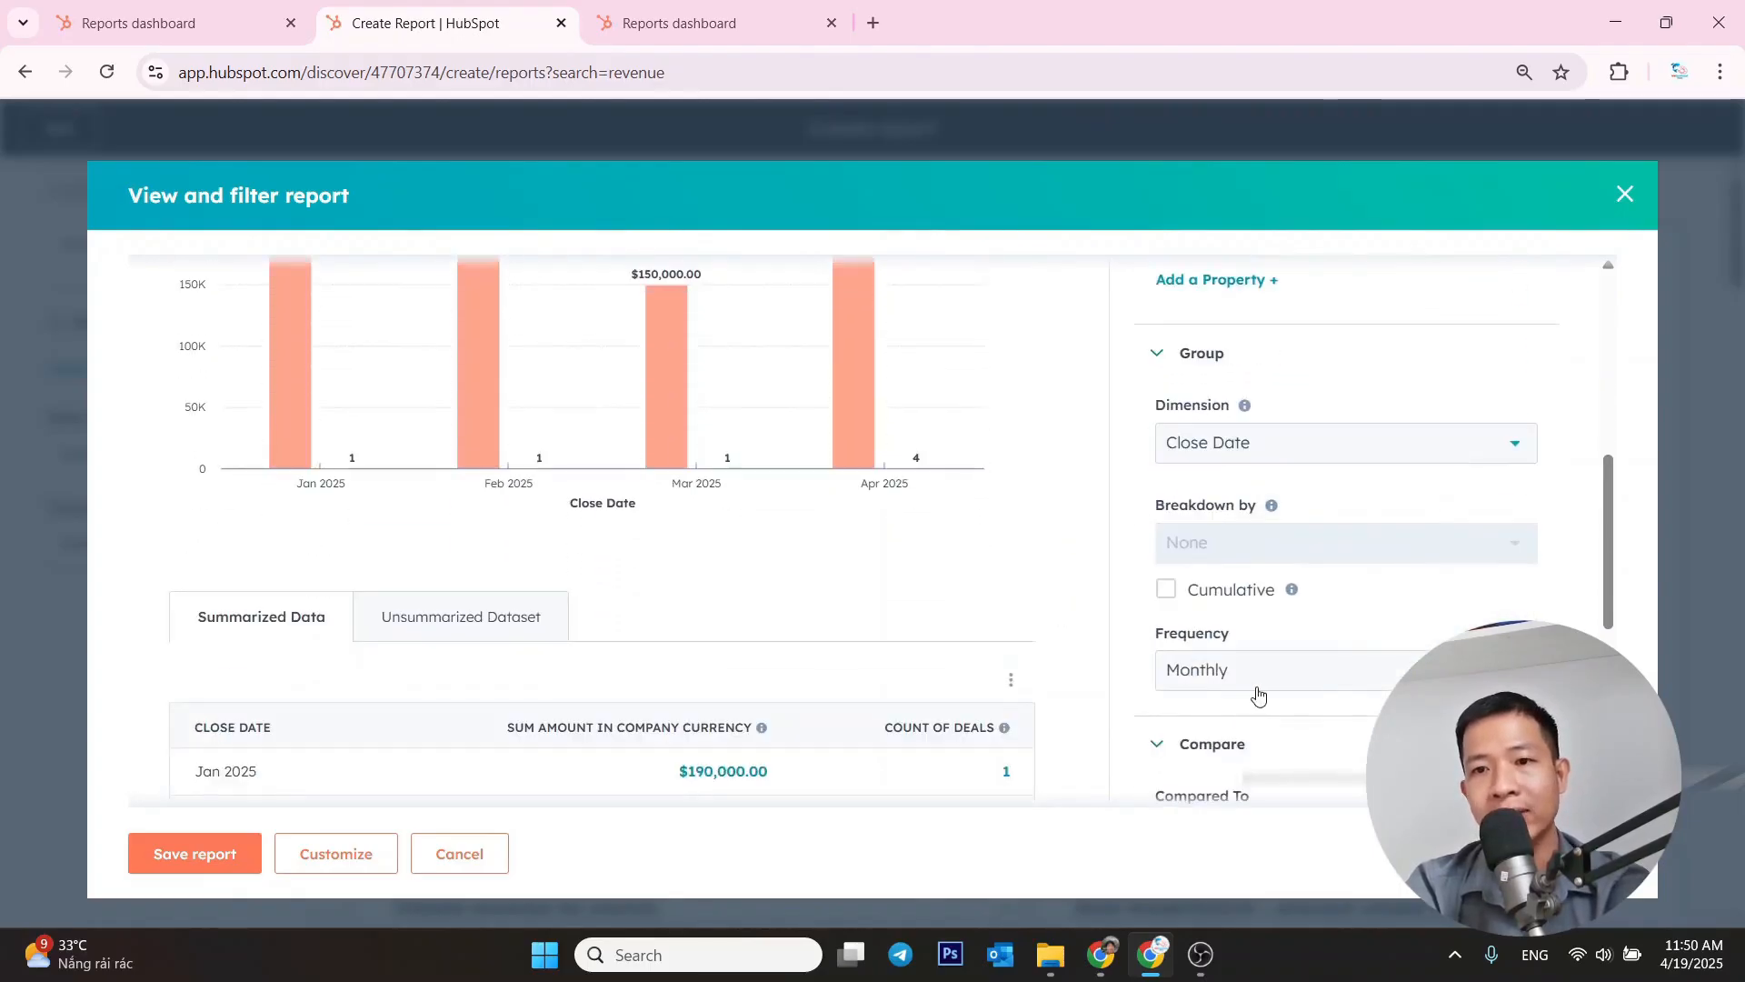
- Set the revenue report's frequency to Weekly and check the chart
click(1254, 686)
click(1212, 852)
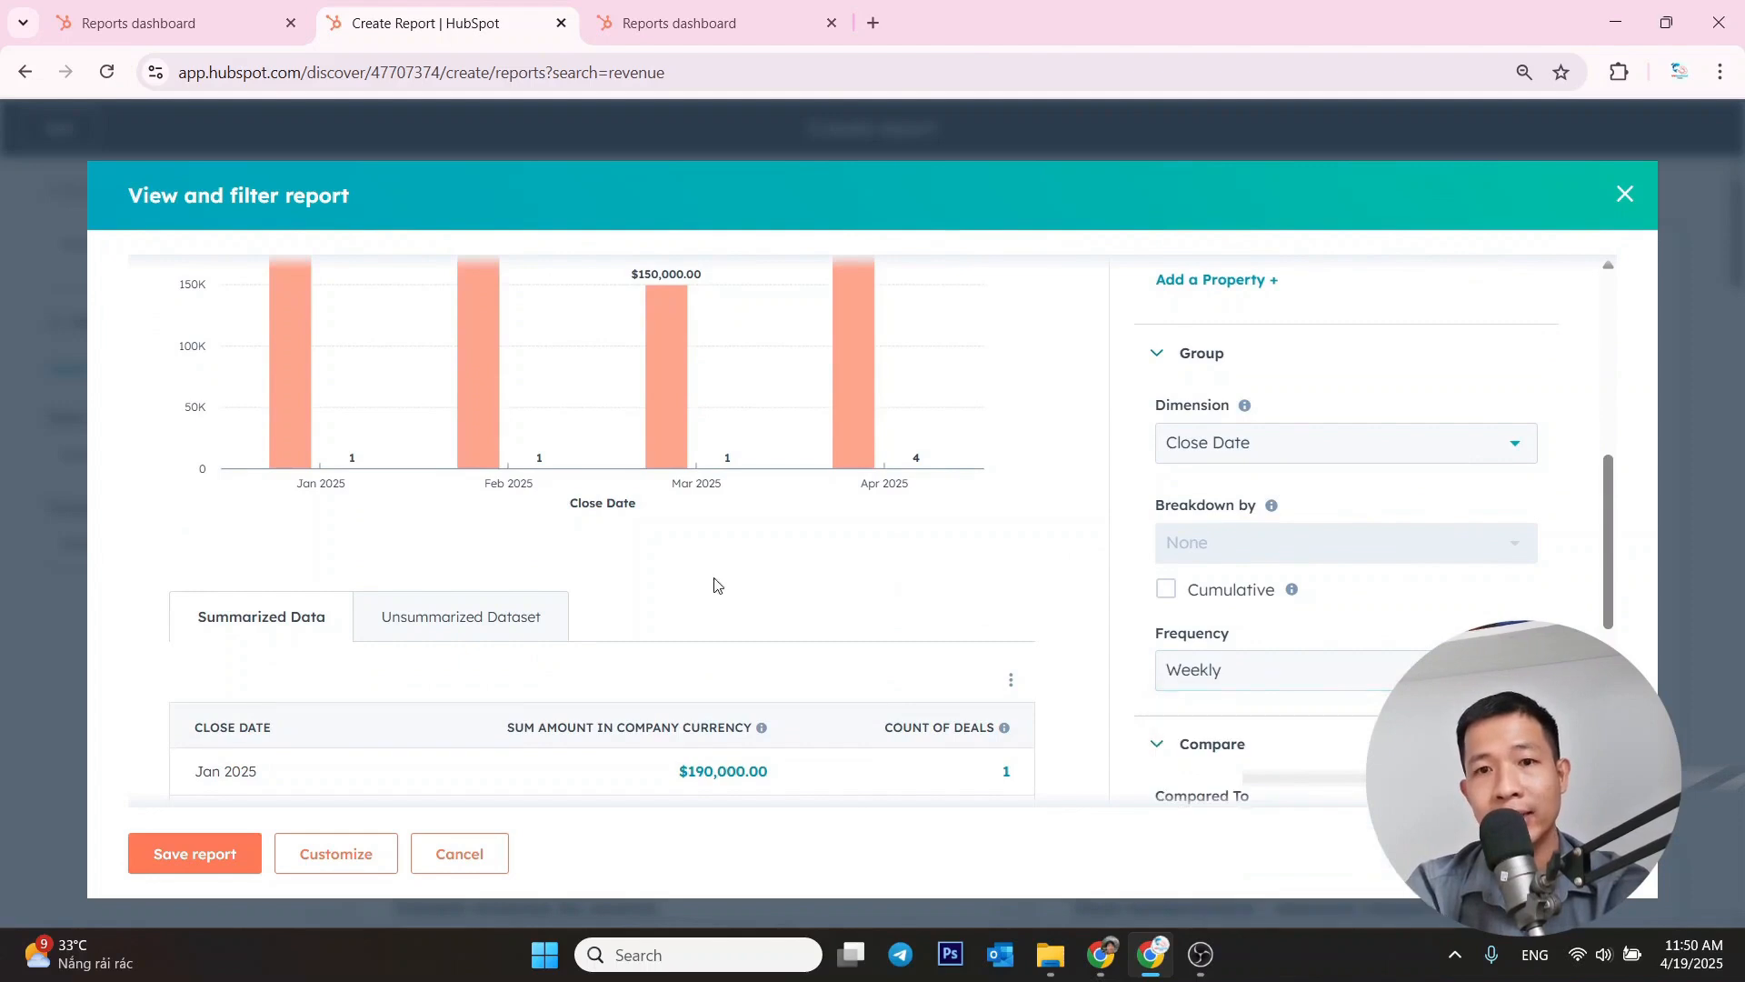
scroll(796, 479, up, 1)
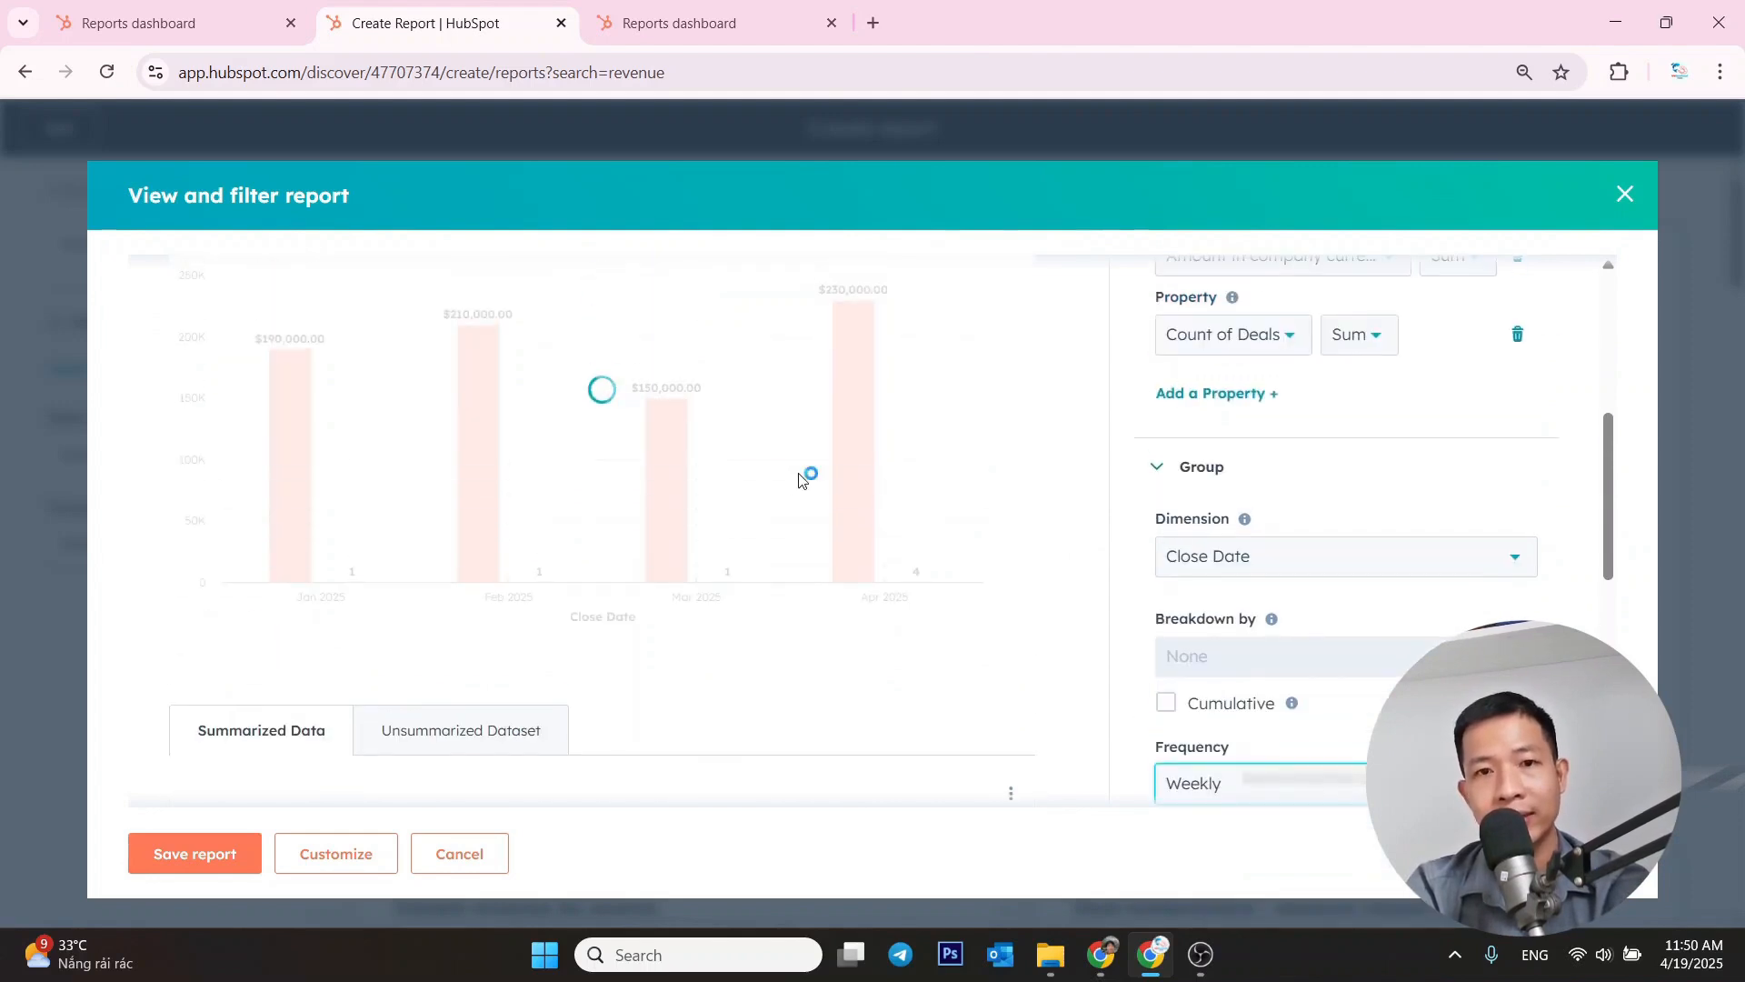
scroll(1076, 666, down, 2)
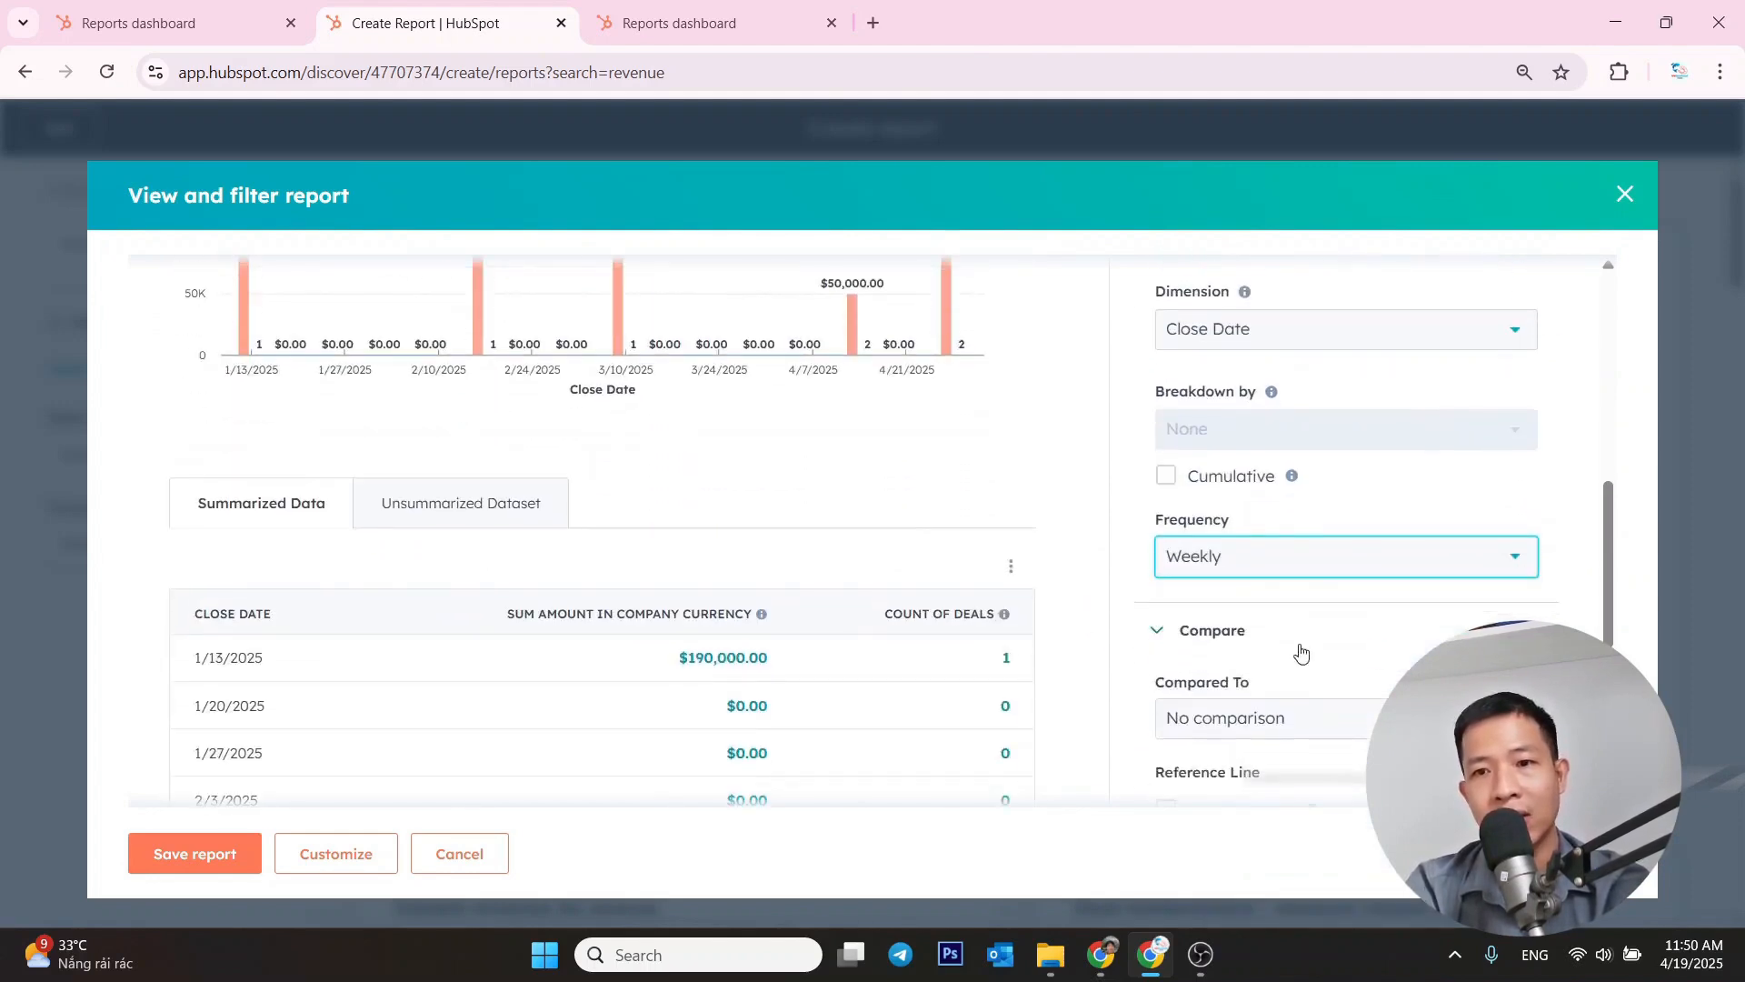
- Change the revenue report's frequency to Quarterly and compare the quarterly bars
click(1283, 569)
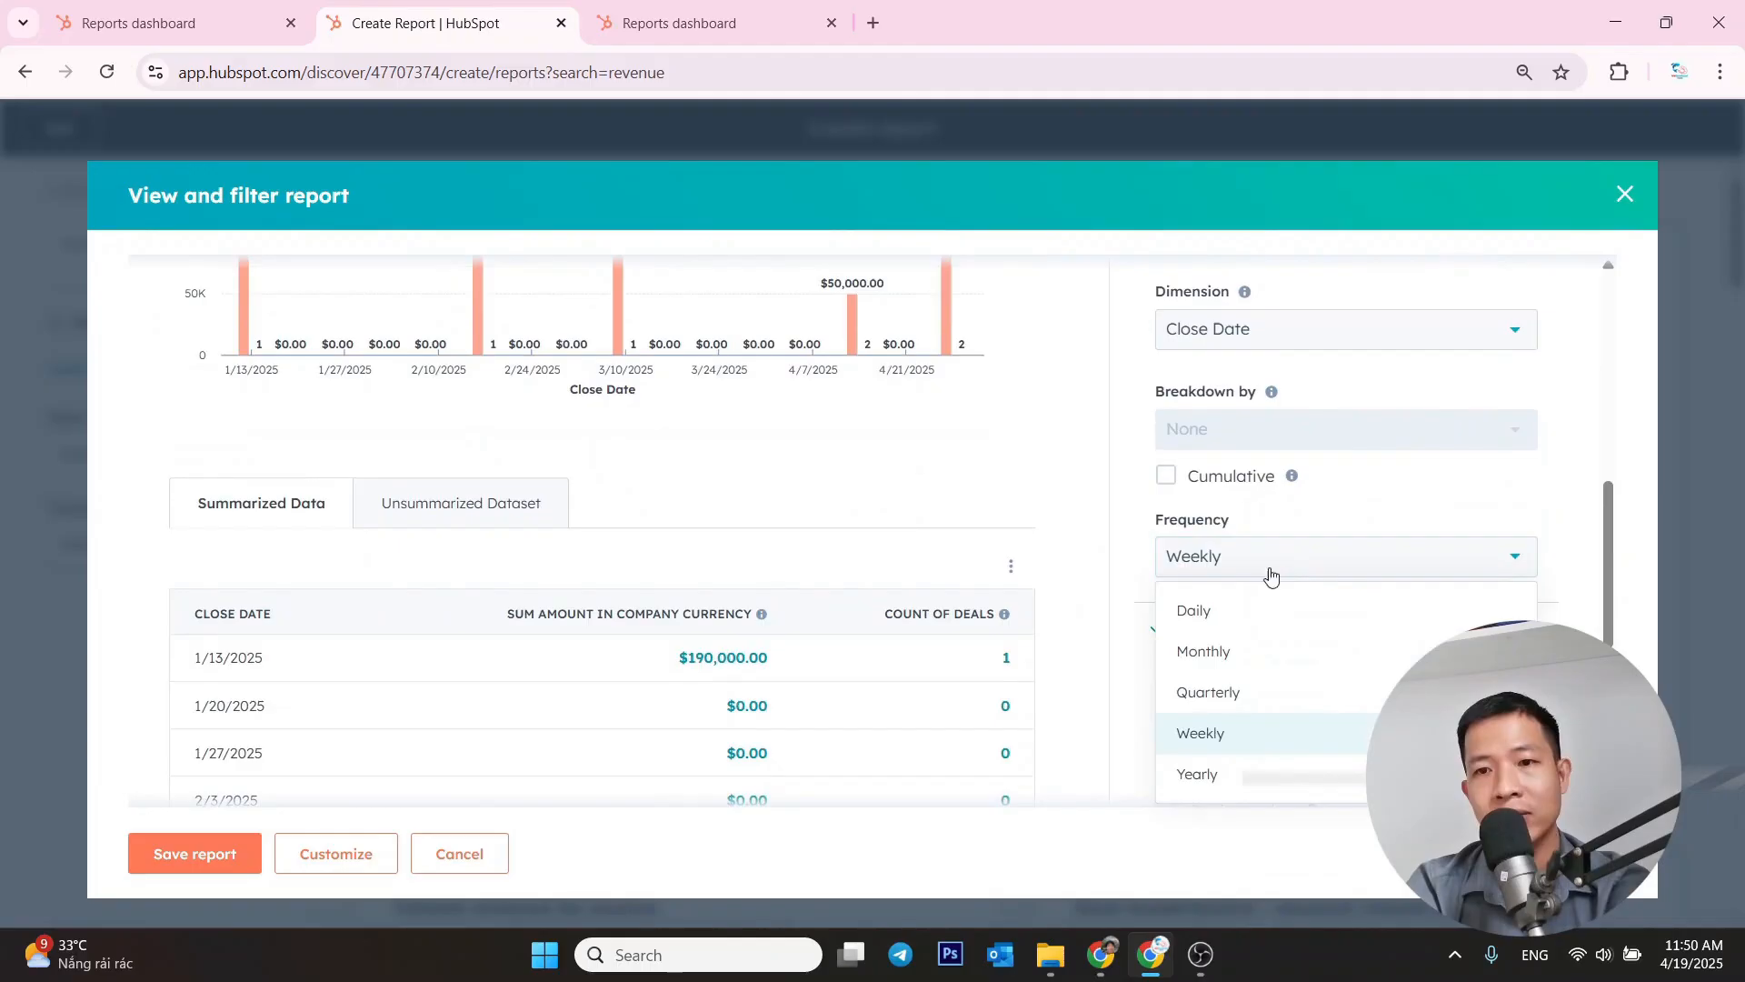
click(1209, 693)
scroll(864, 460, up, 3)
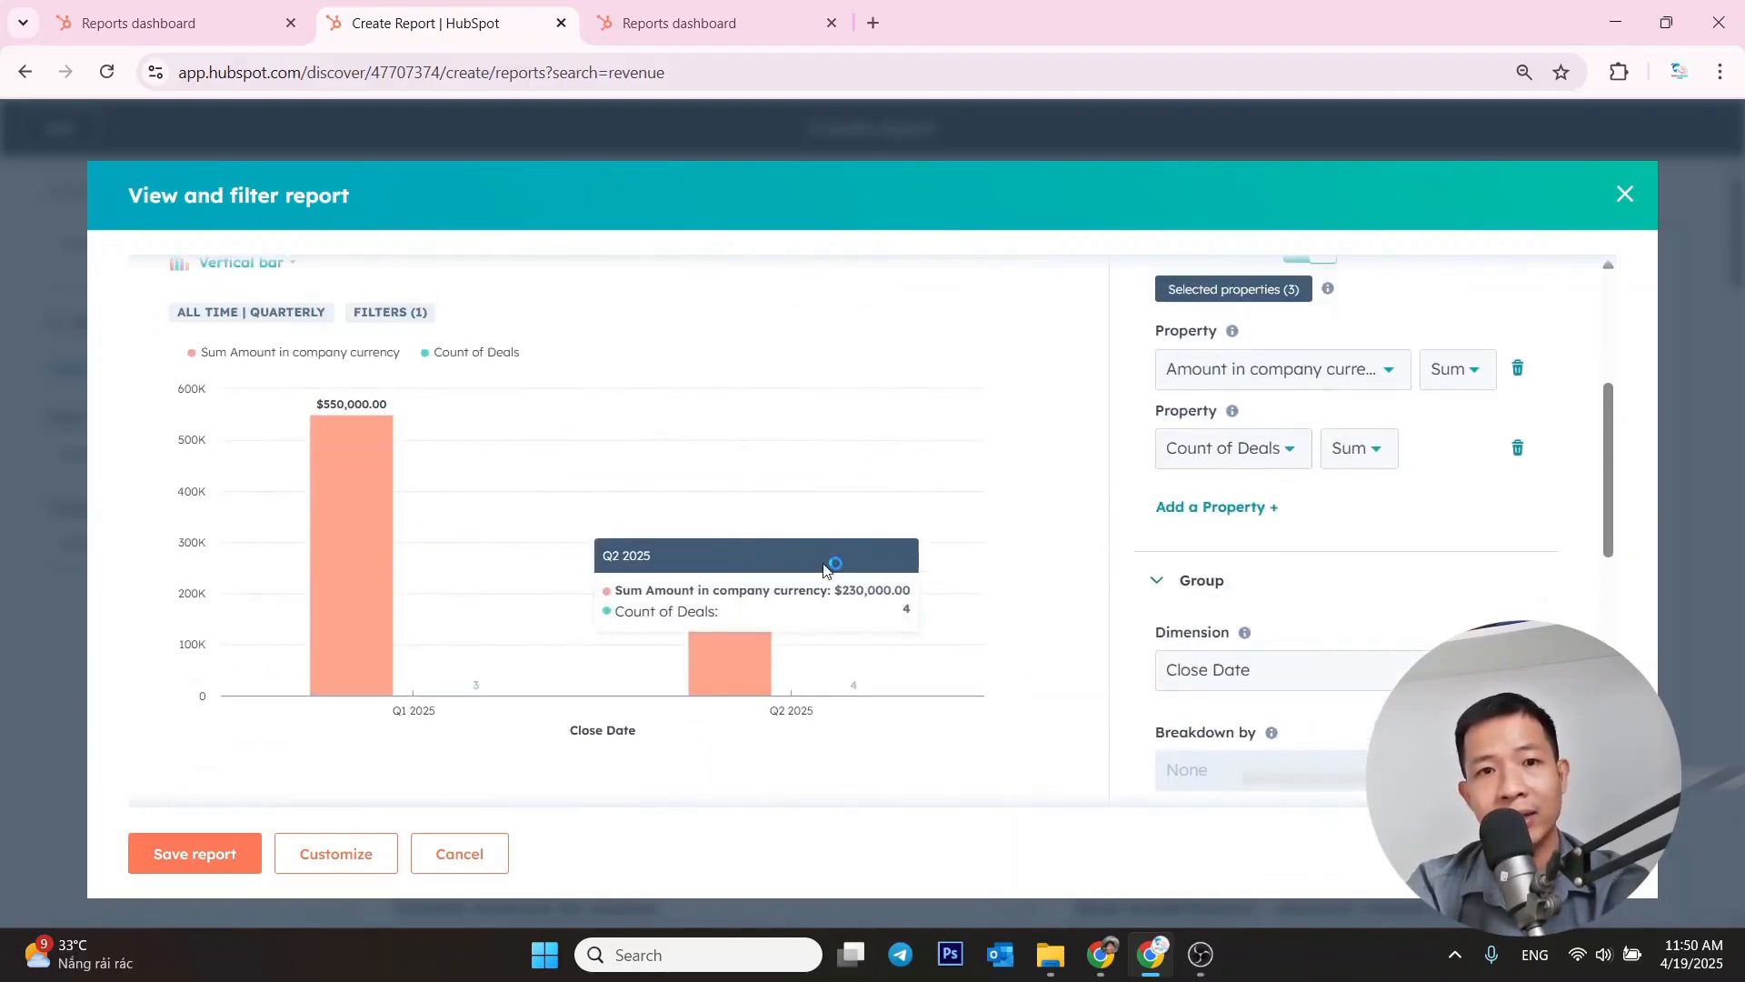
scroll(1258, 773, down, 1)
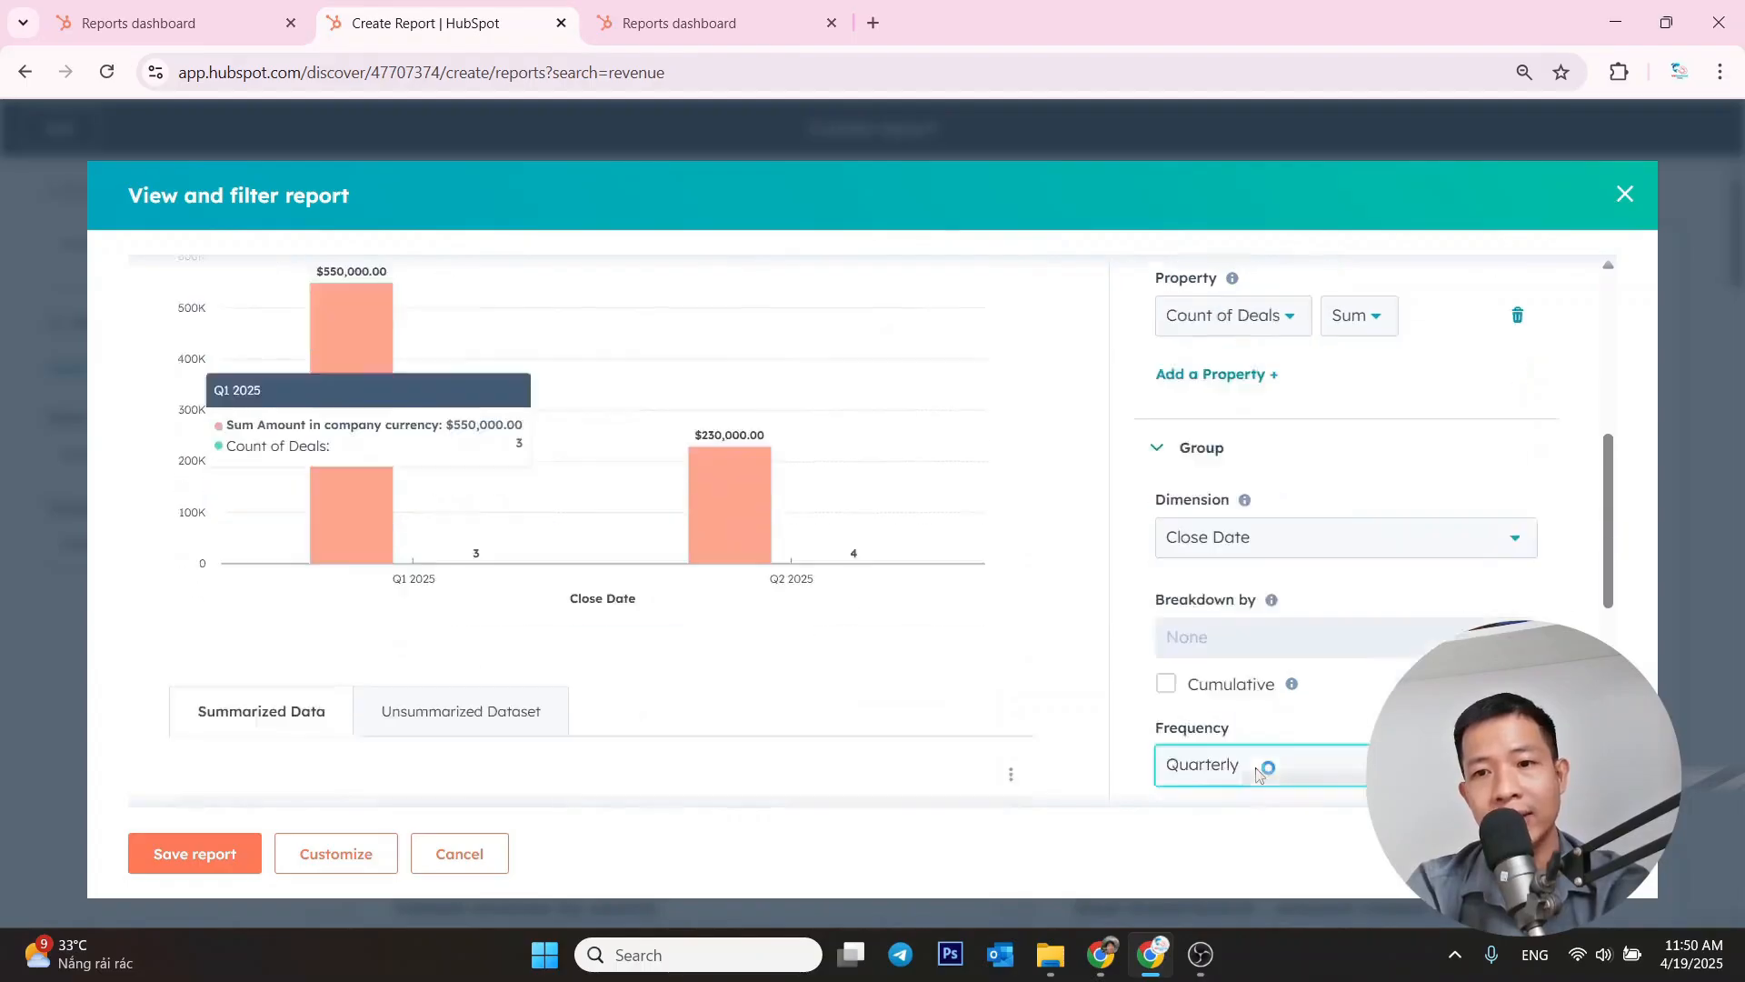
scroll(1258, 773, down, 3)
- Set the revenue report's frequency to Monthly and review its monthly bars and summarized data
click(1204, 451)
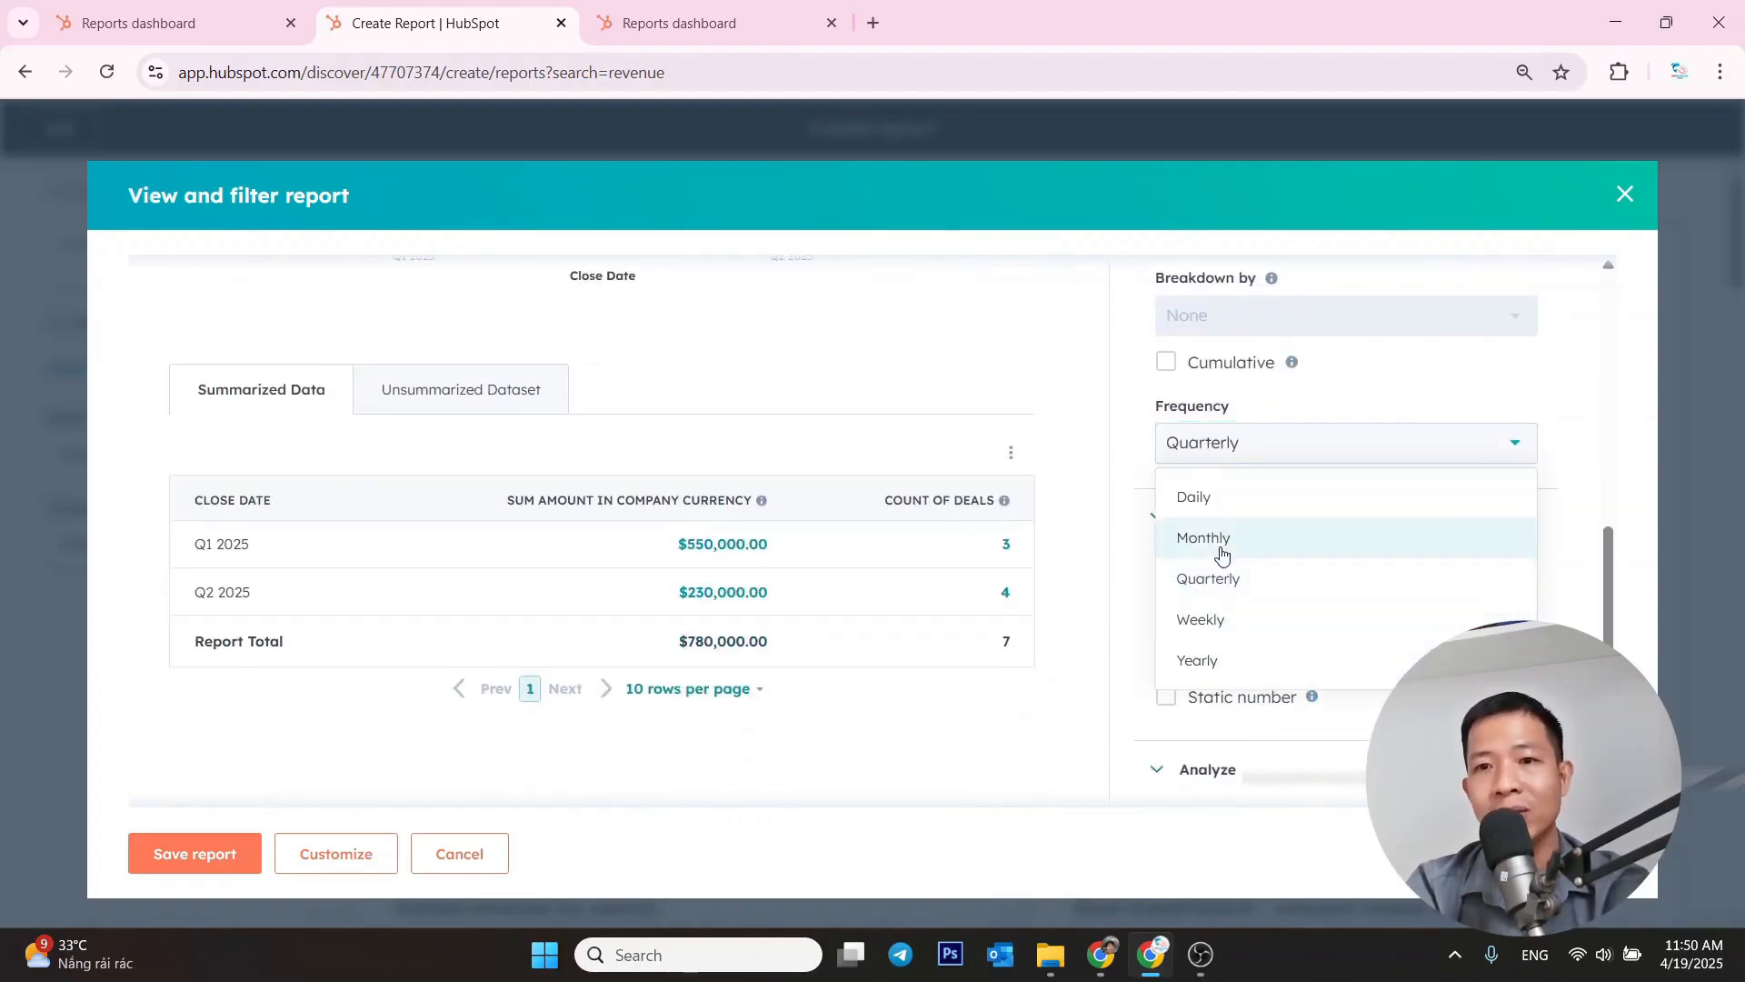
click(1199, 539)
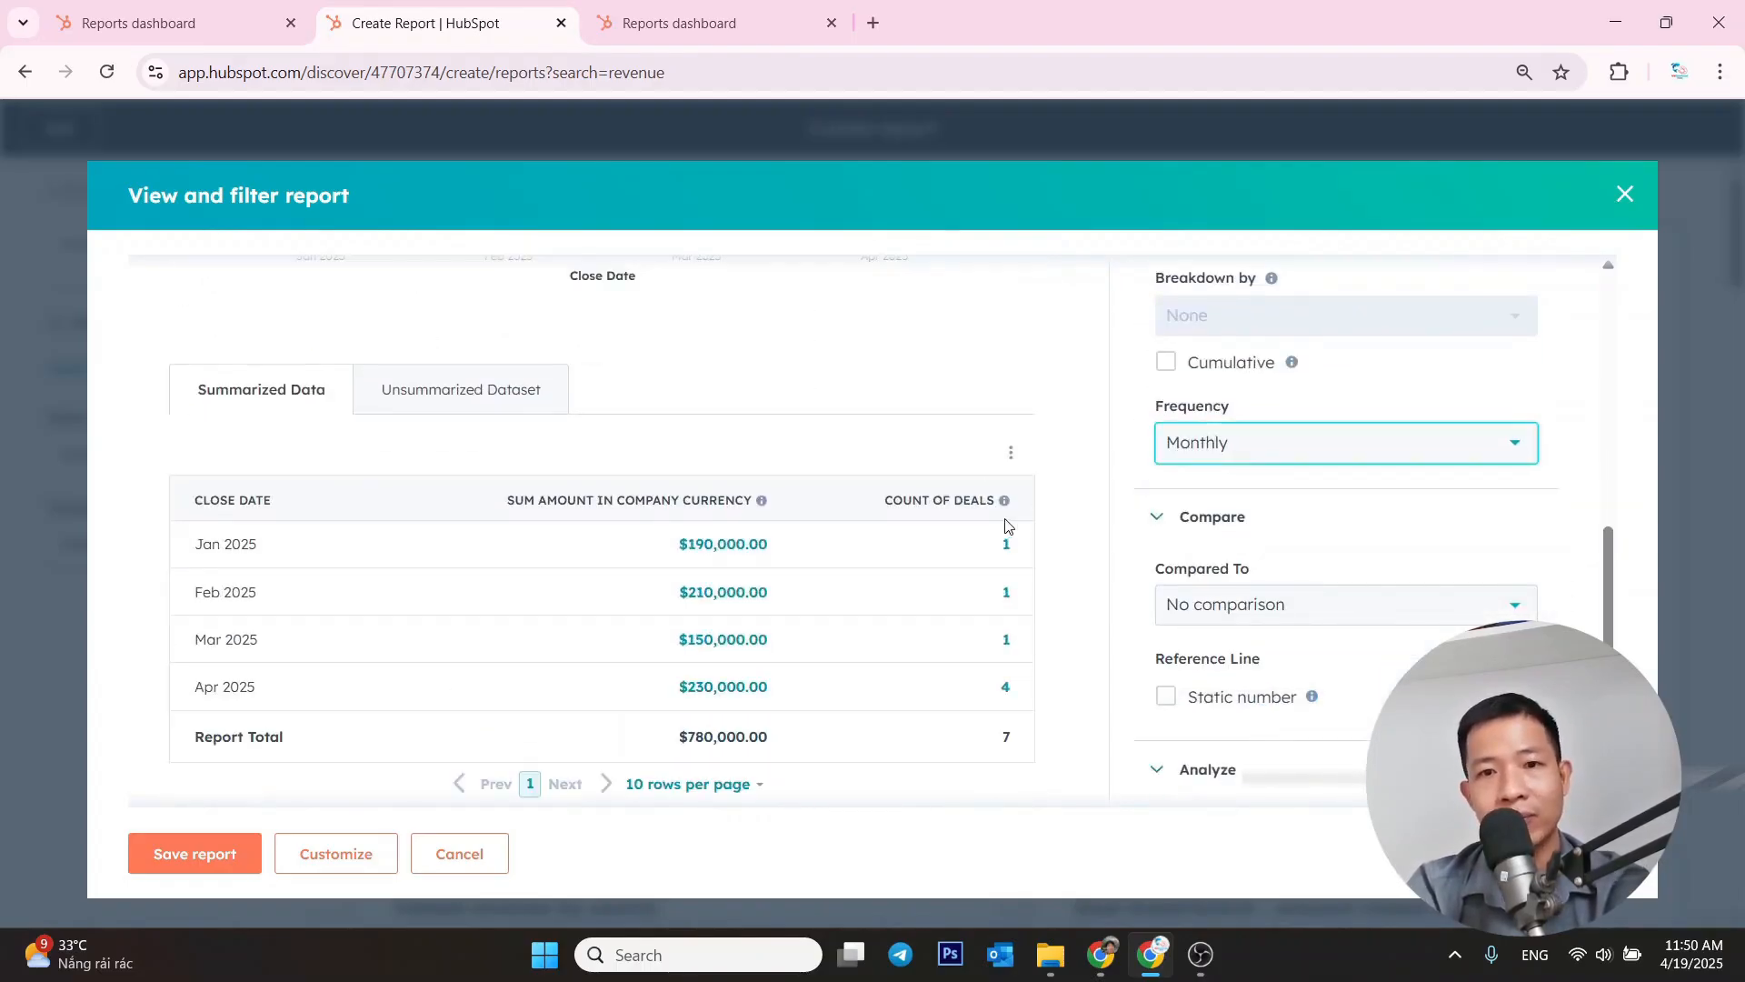
scroll(966, 652, up, 3)
scroll(970, 689, up, 4)
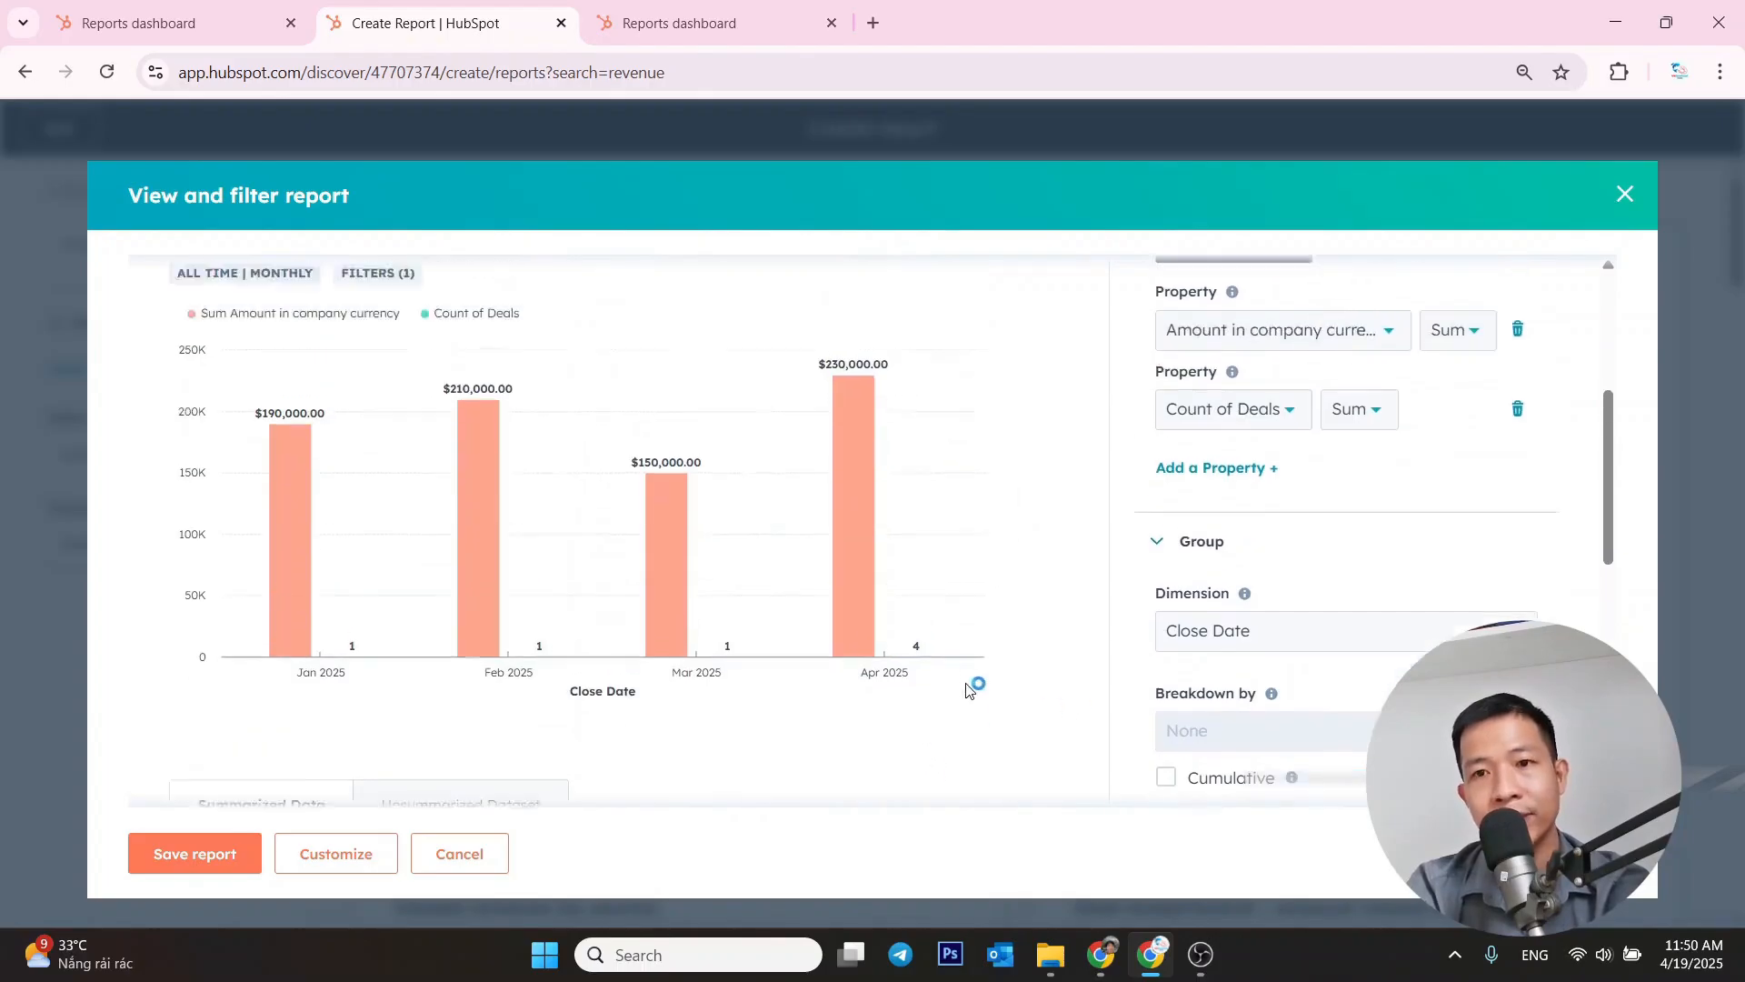
scroll(682, 718, down, 3)
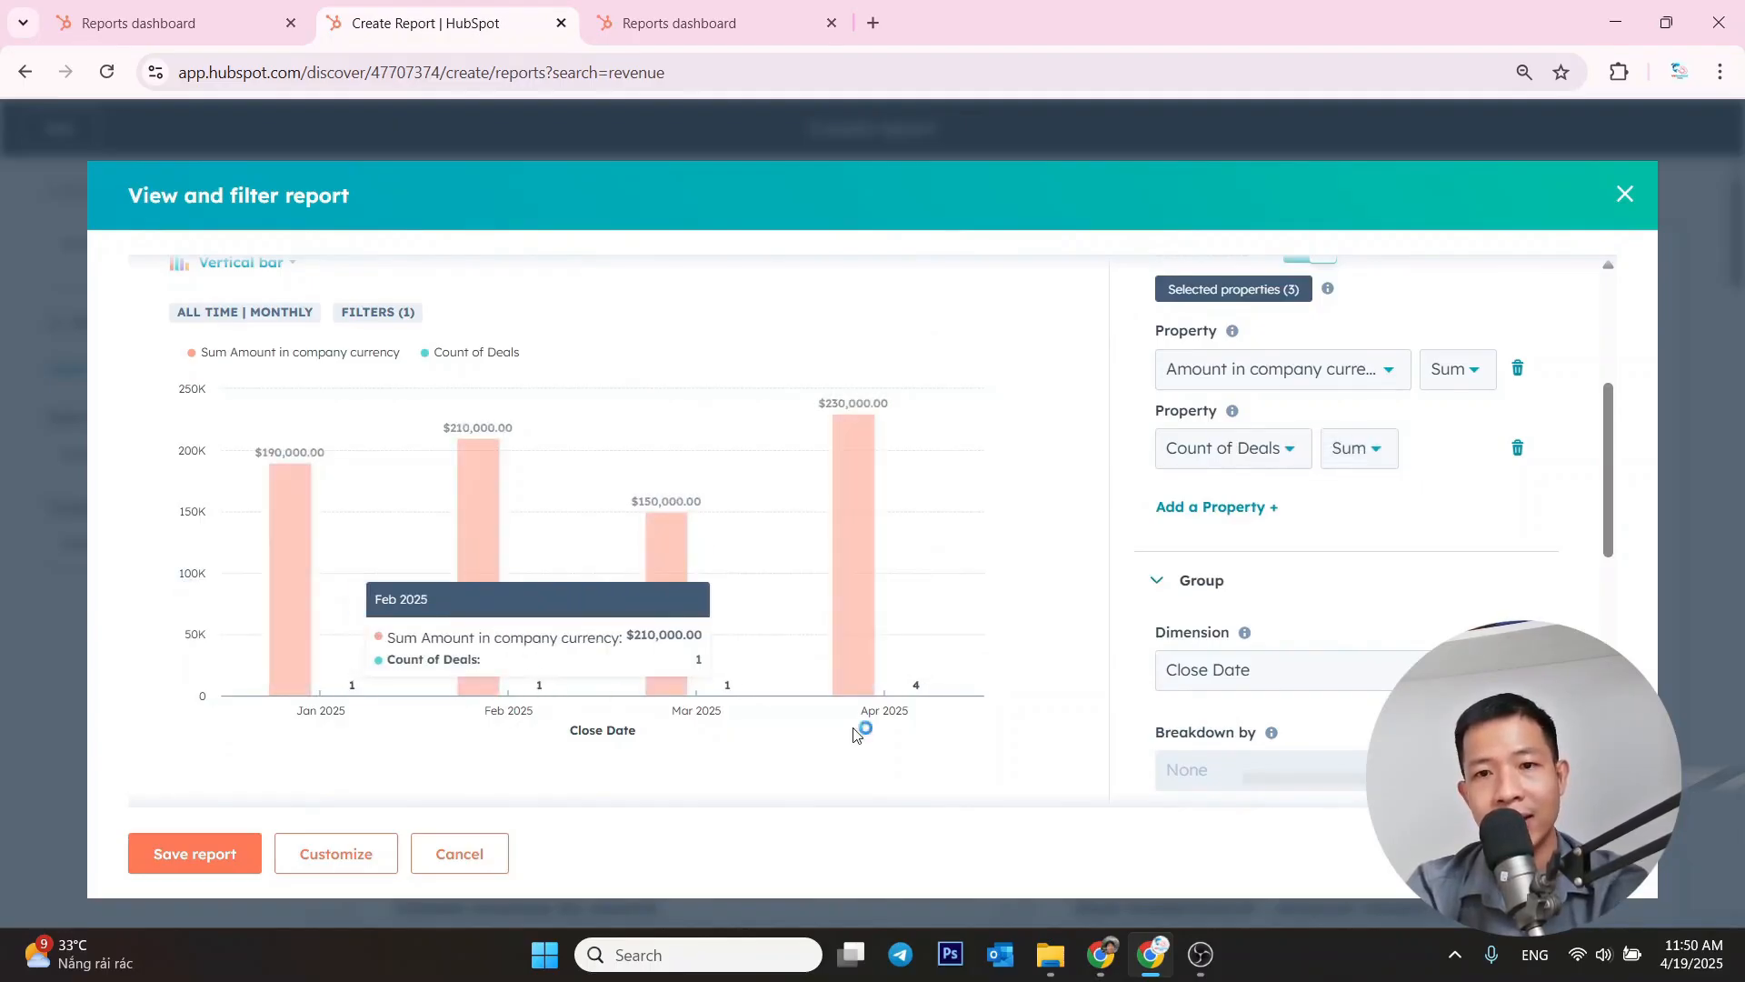
scroll(870, 727, down, 5)
scroll(195, 769, up, 1)
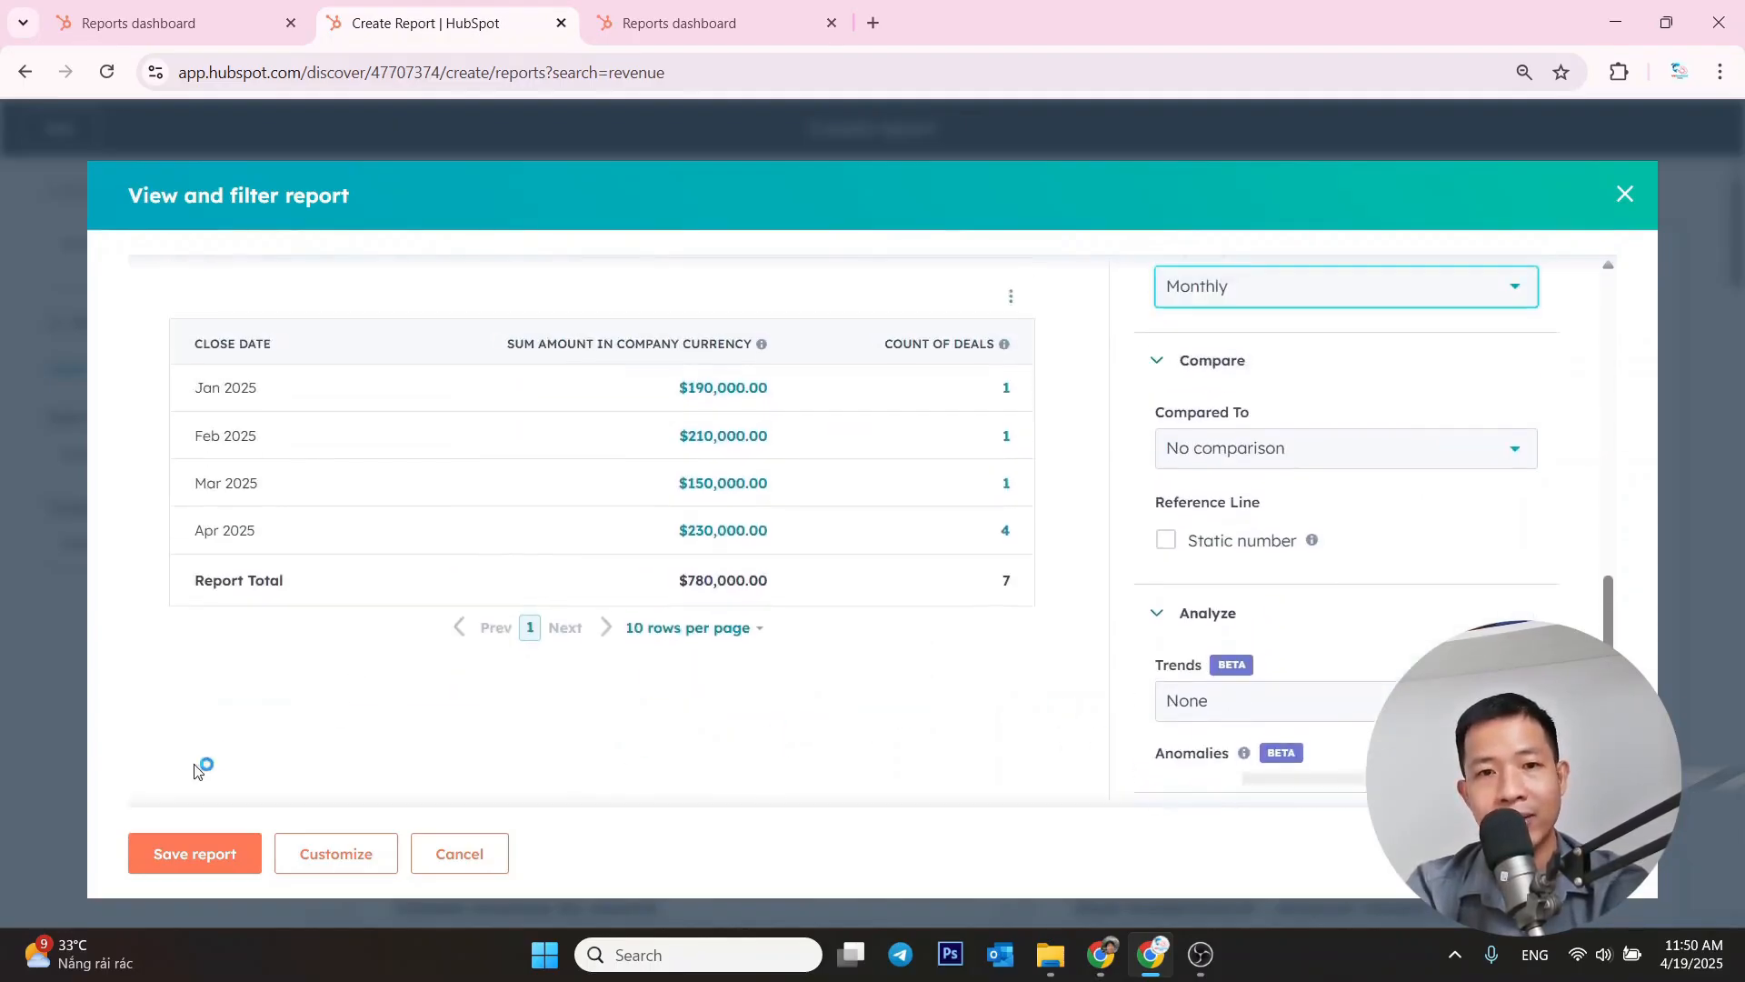
- Save the closed revenue report under its template name and add it to the existing Sales Manager dashboard
click(185, 859)
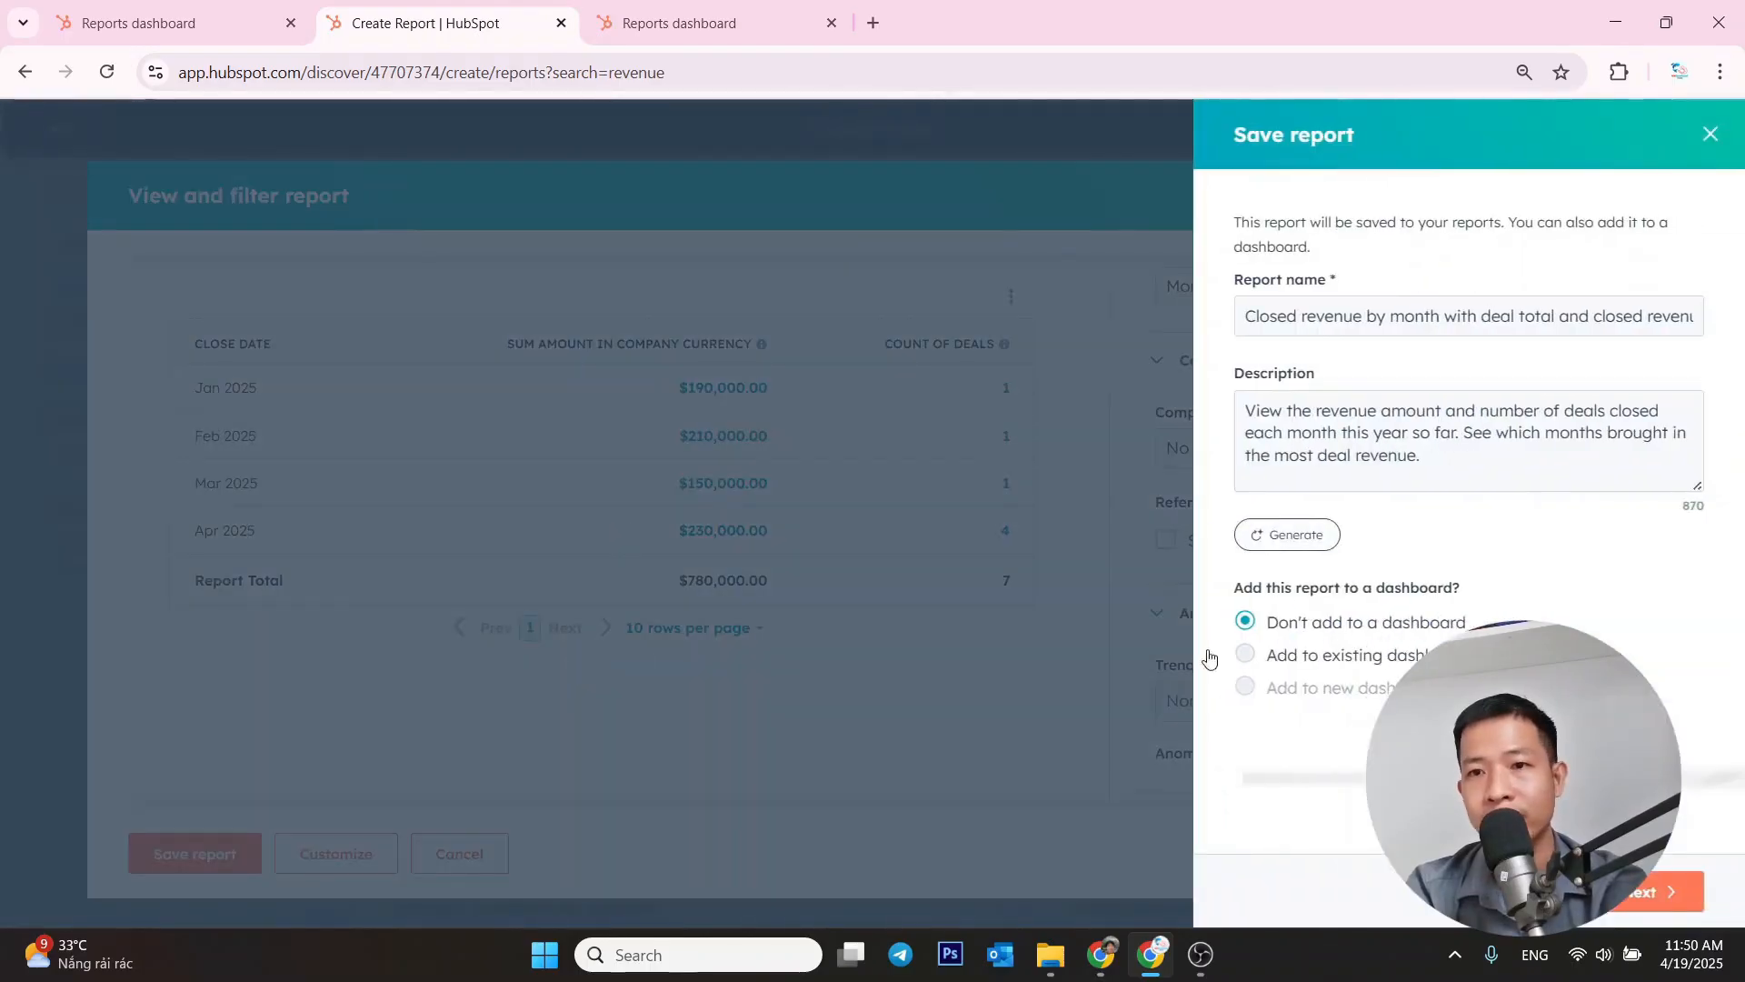
click(1338, 656)
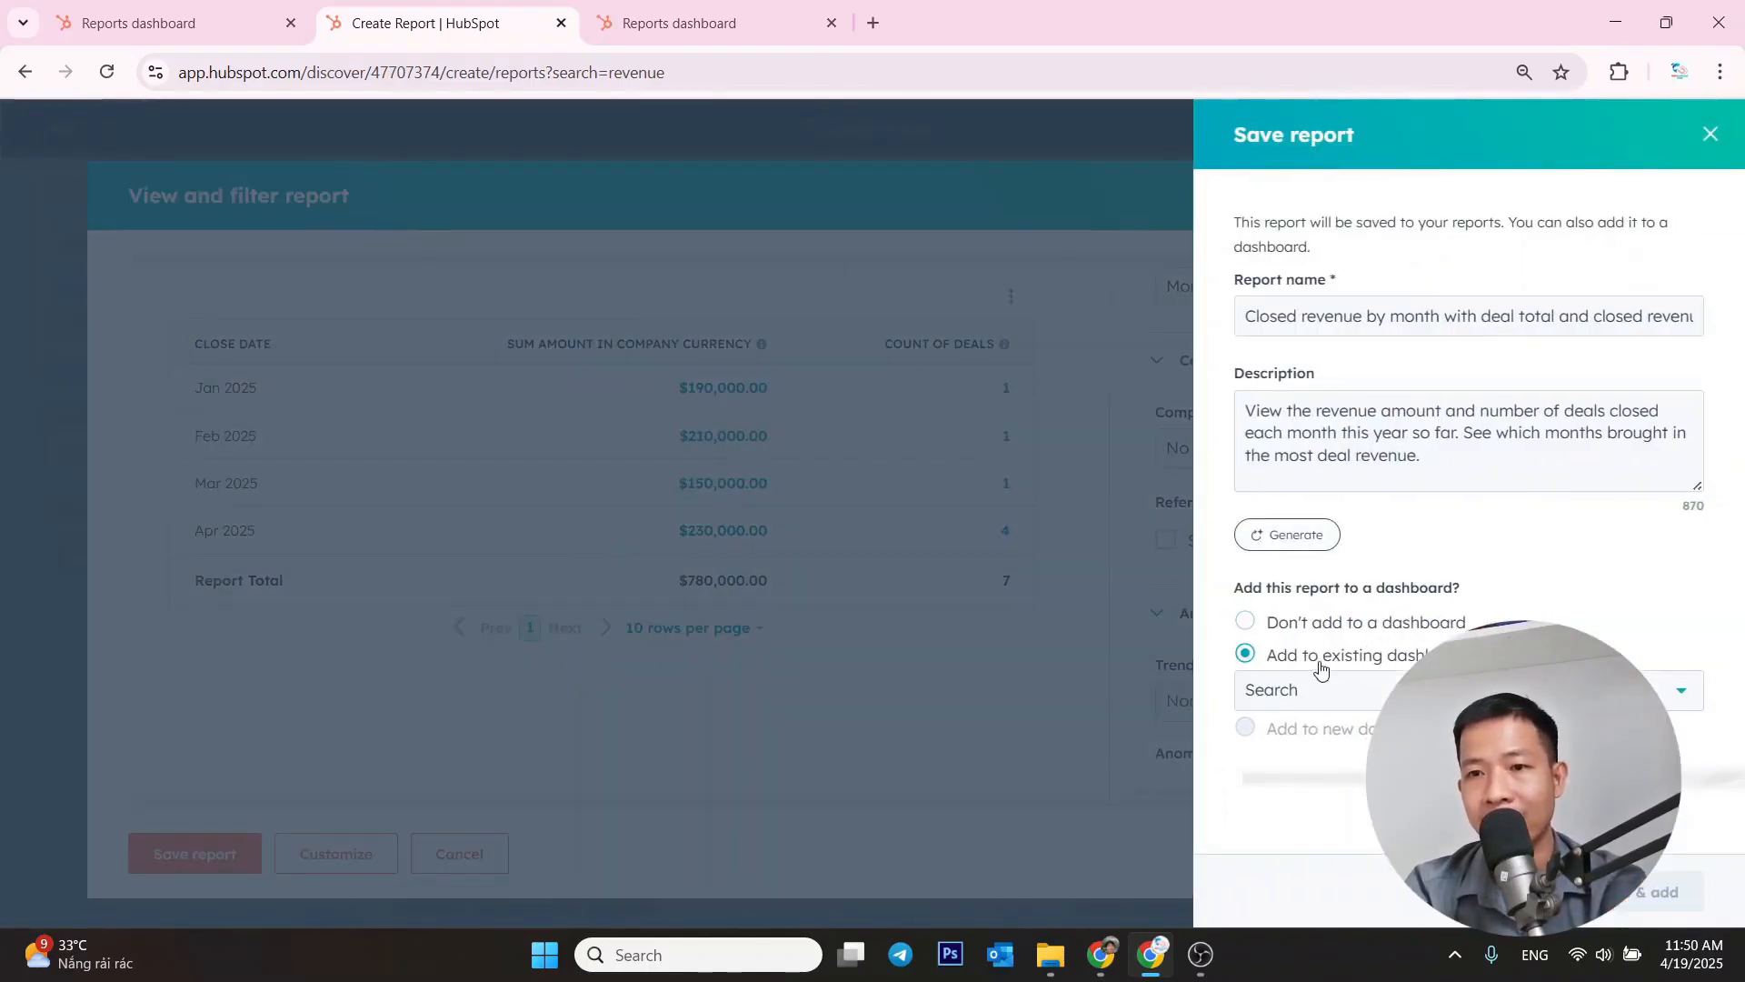
click(1318, 689)
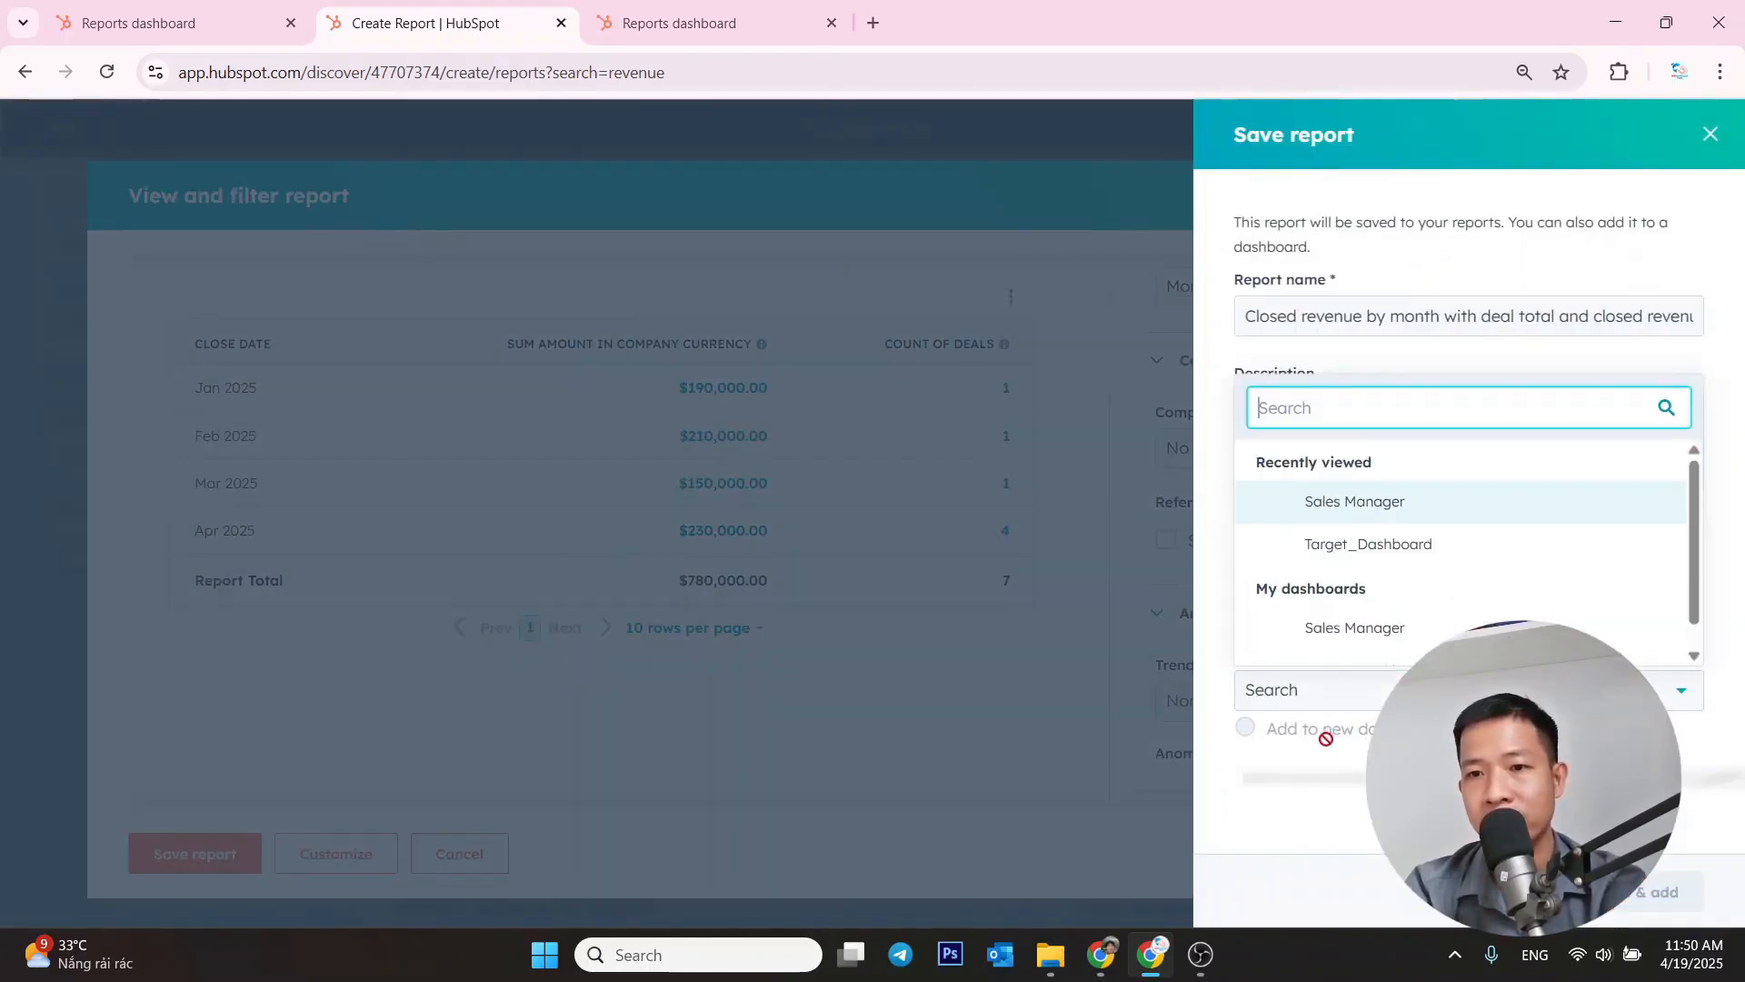
click(1367, 500)
click(1664, 892)
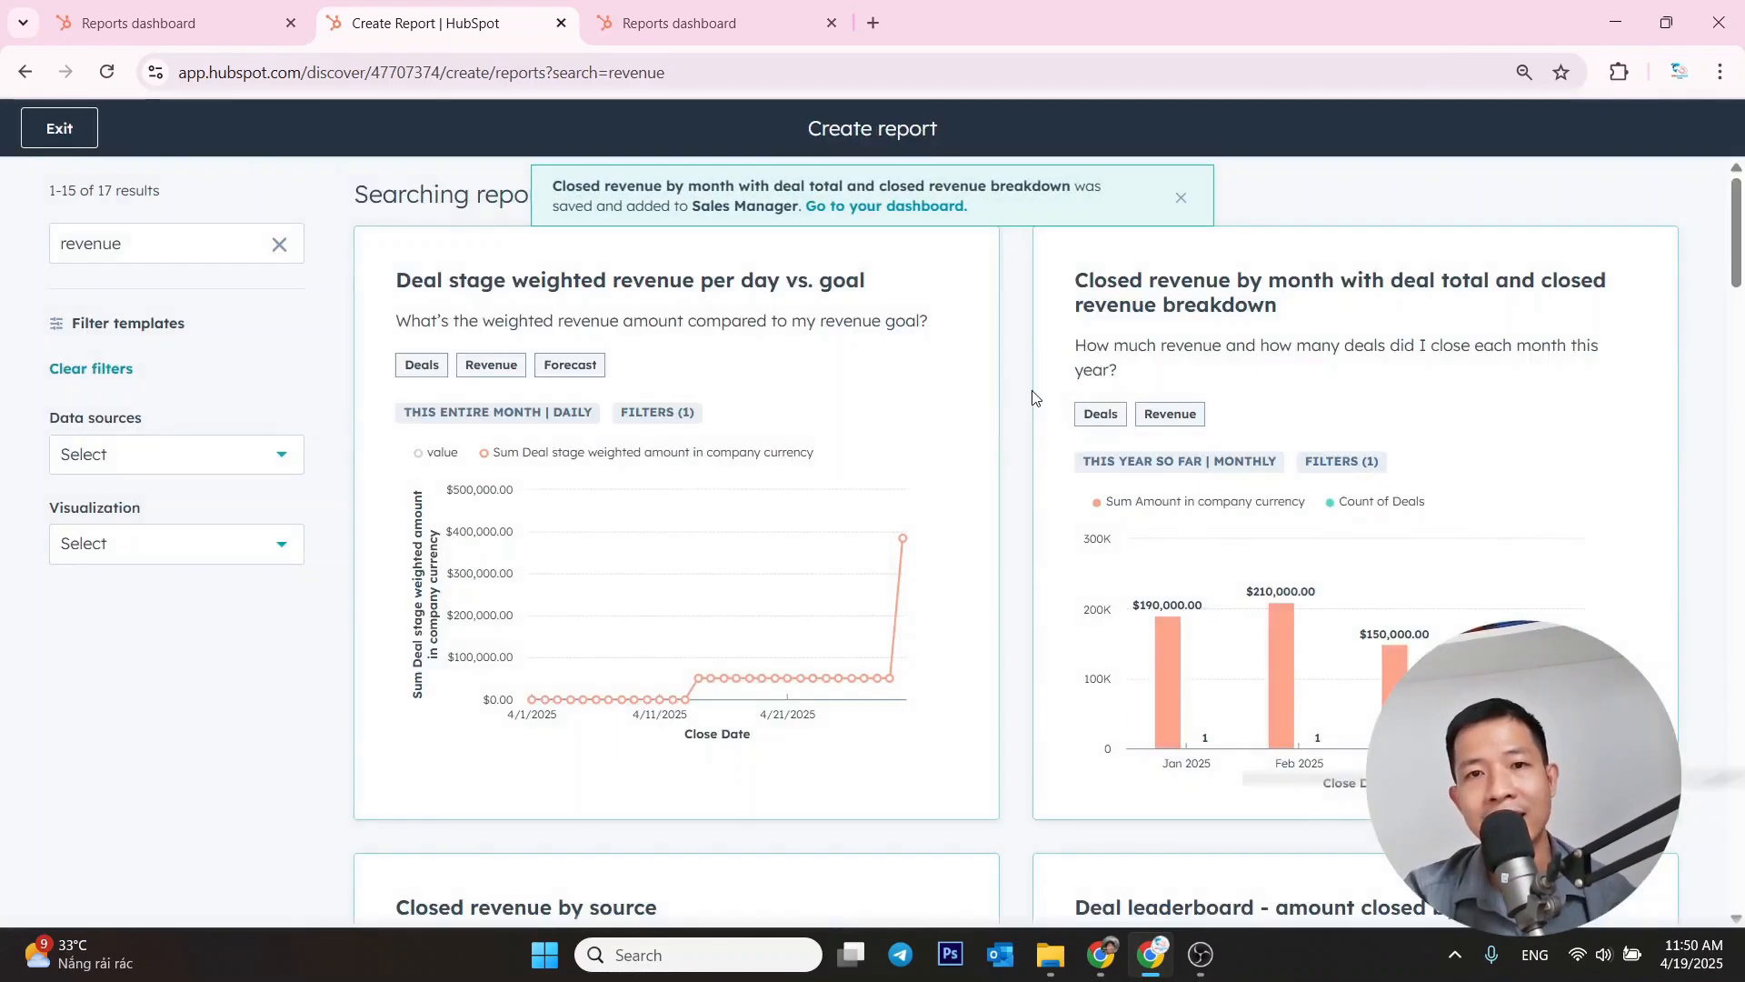
- Reload the Sales Manager dashboard and examine the newly added closed revenue report
click(679, 23)
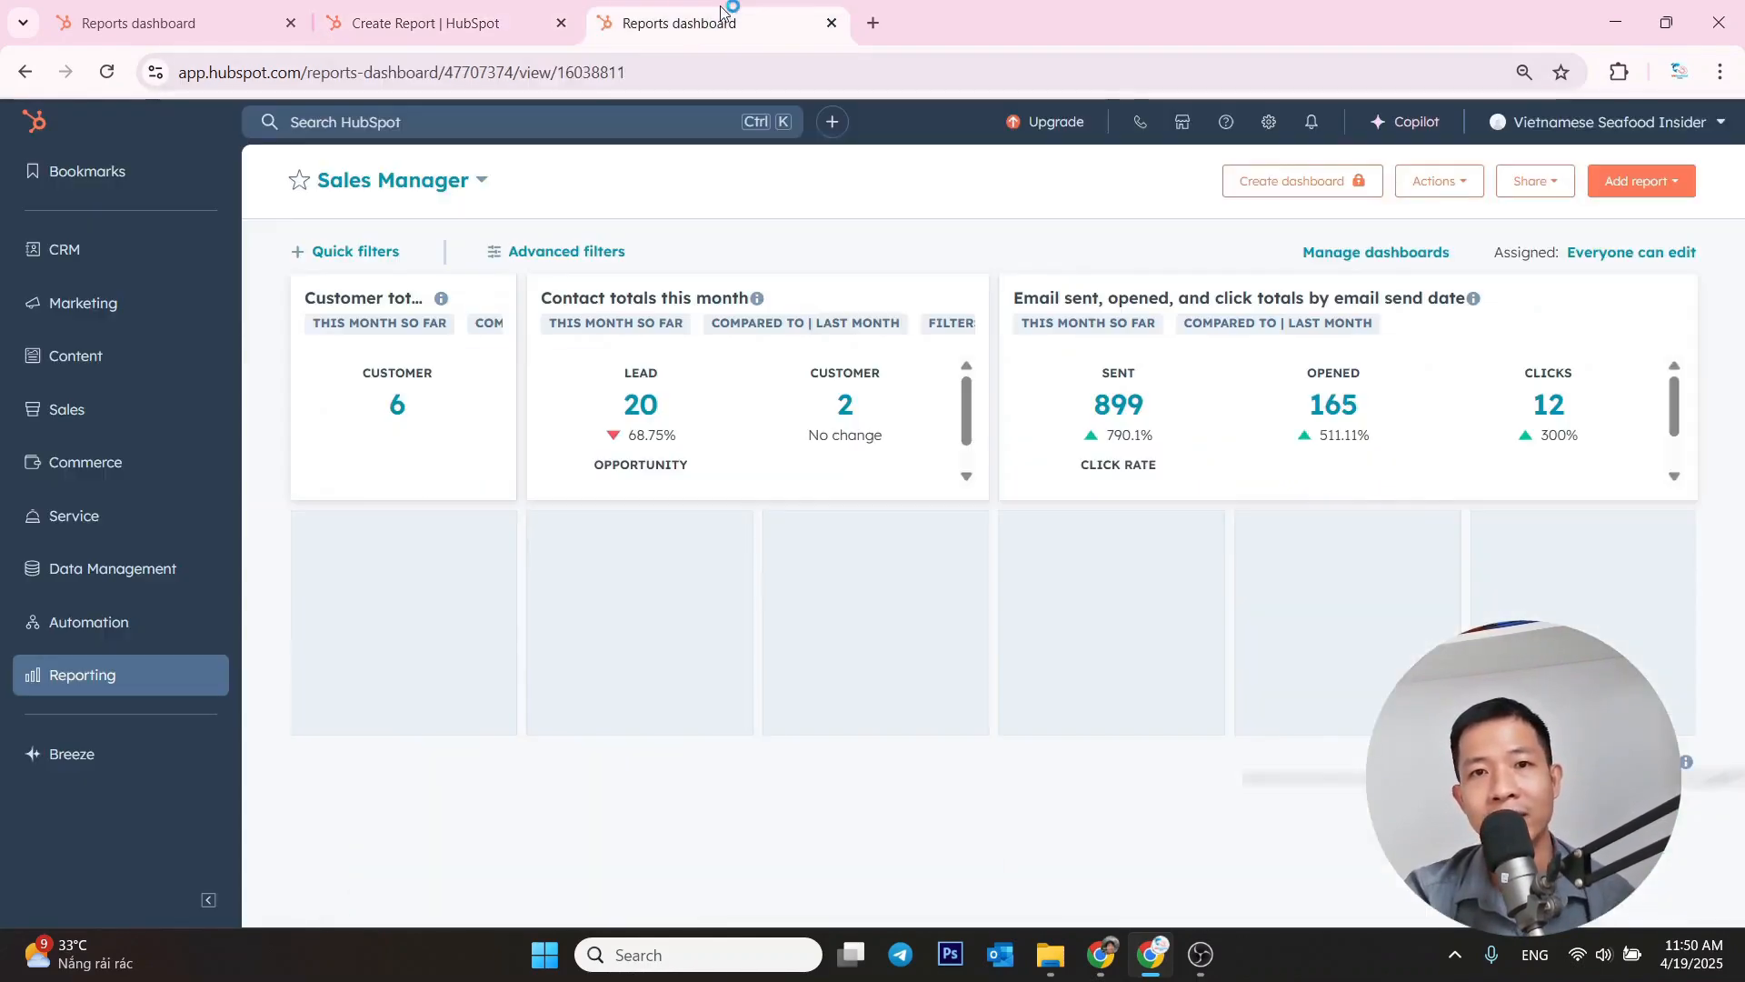
click(721, 75)
key(Return)
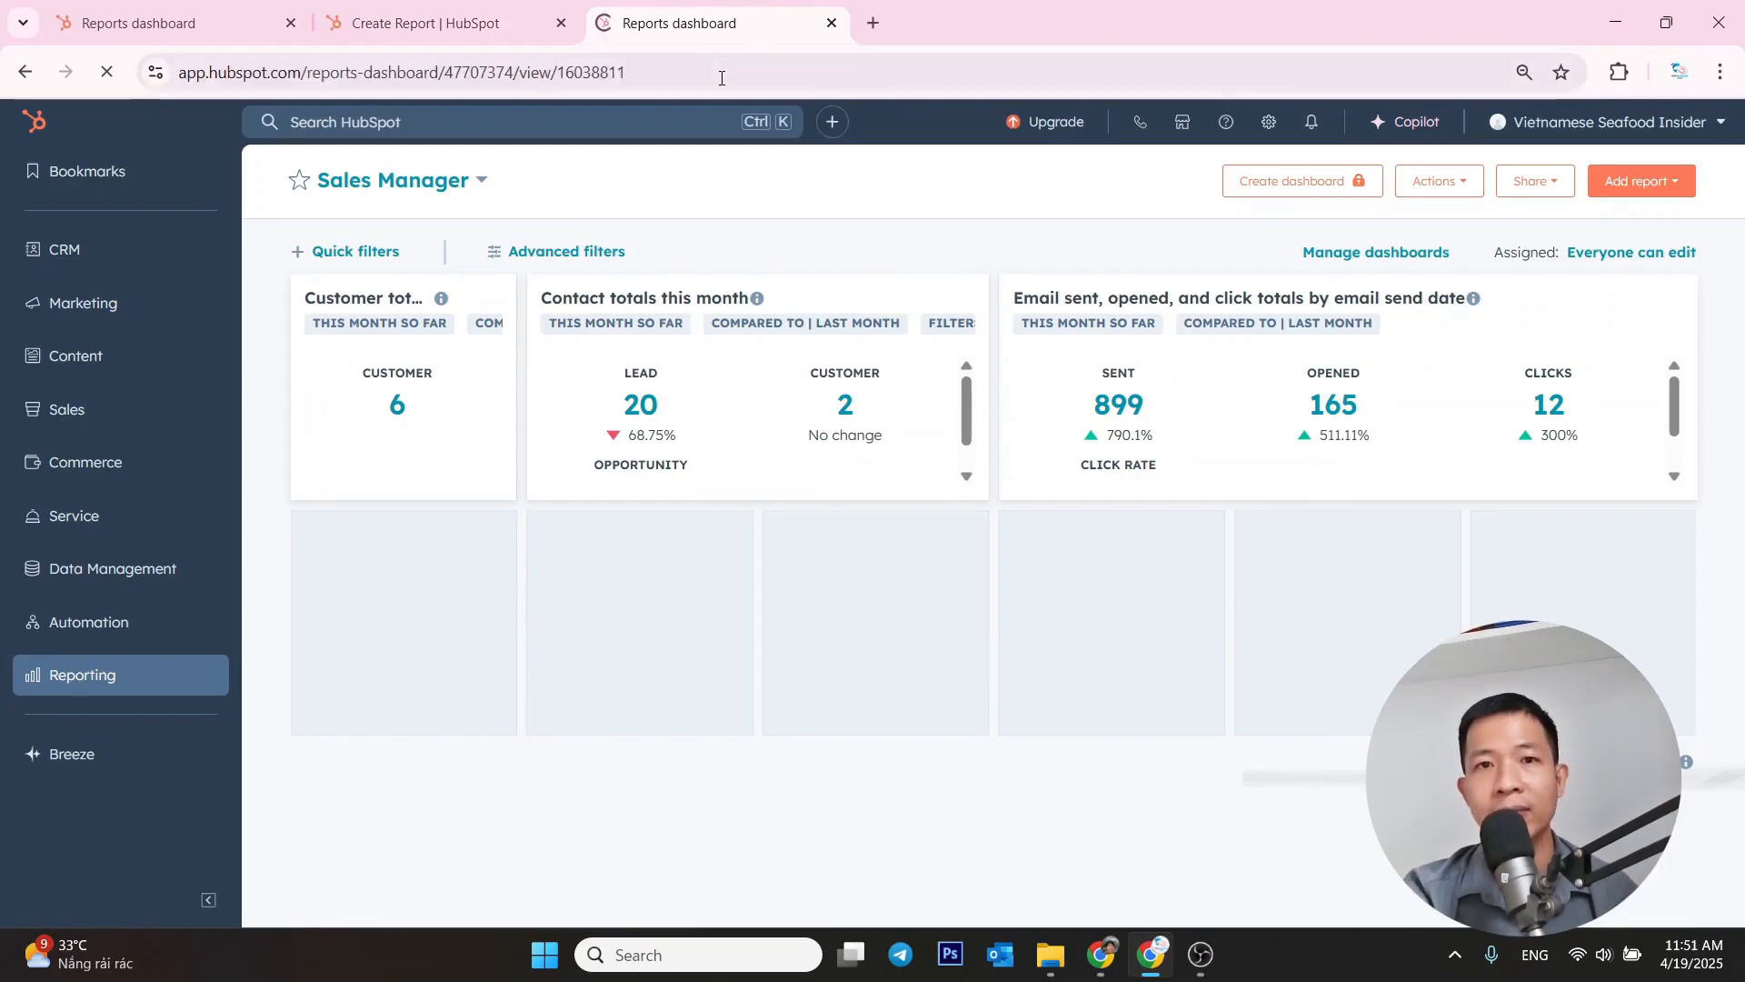
scroll(1045, 500, down, 1)
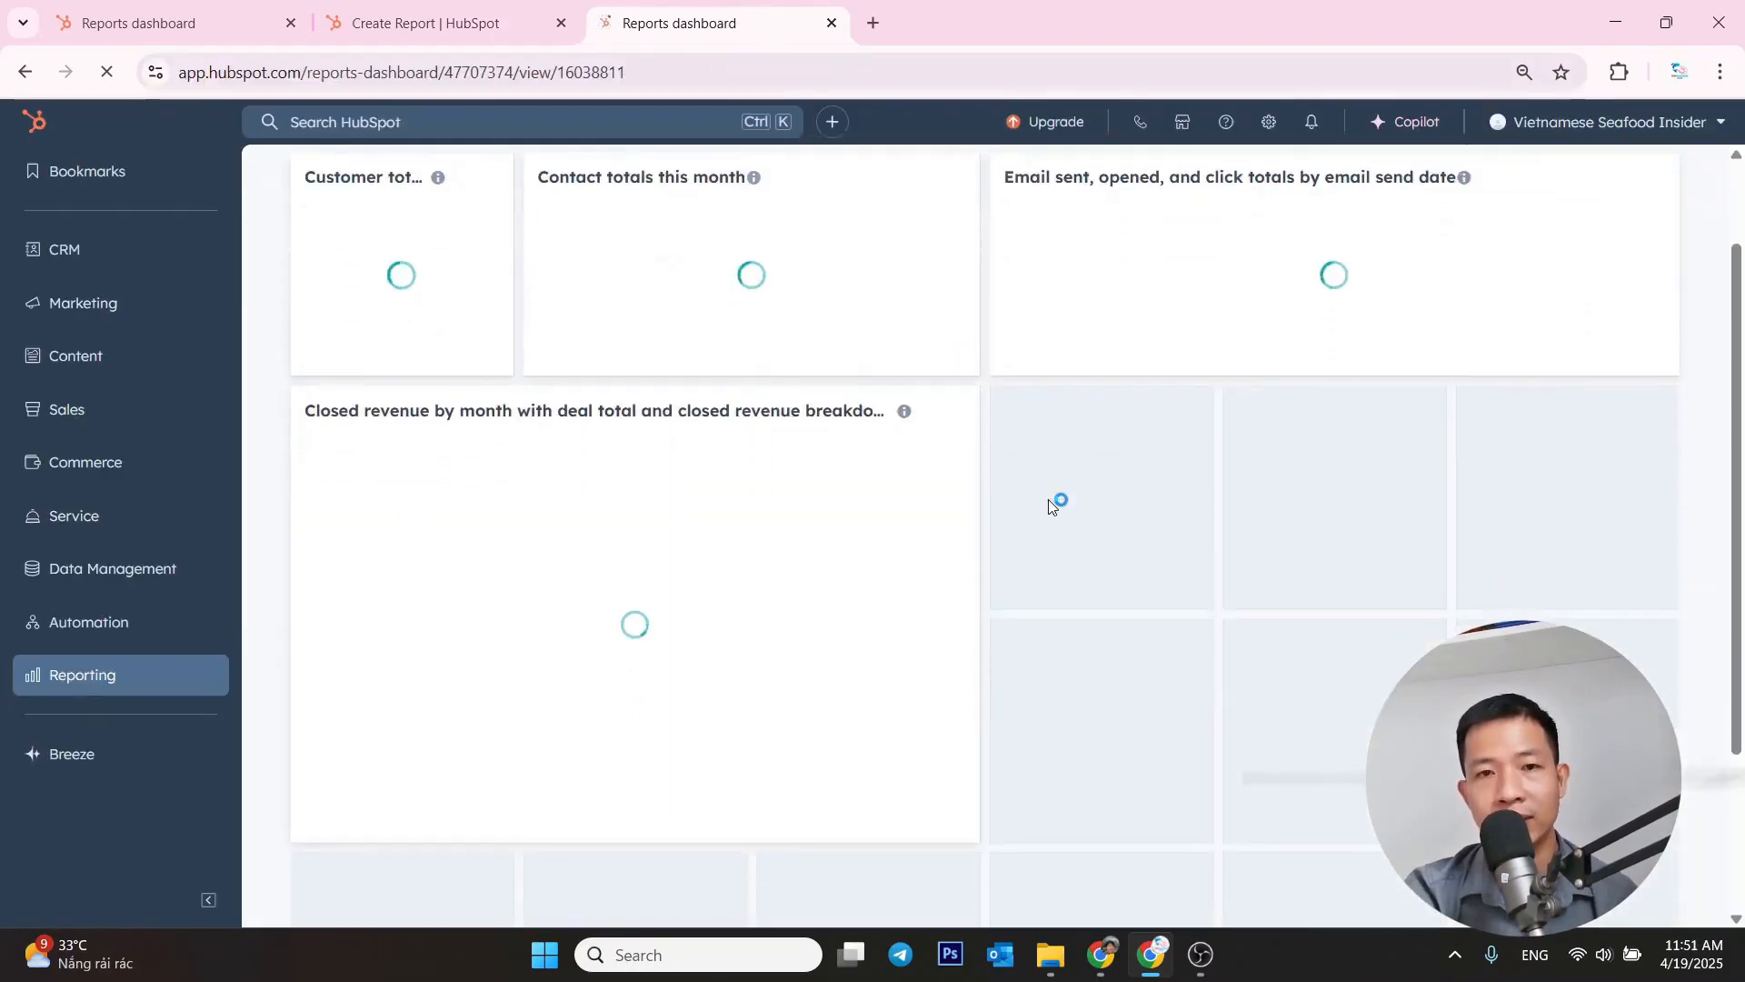
scroll(982, 536, down, 1)
scroll(1009, 582, up, 2)
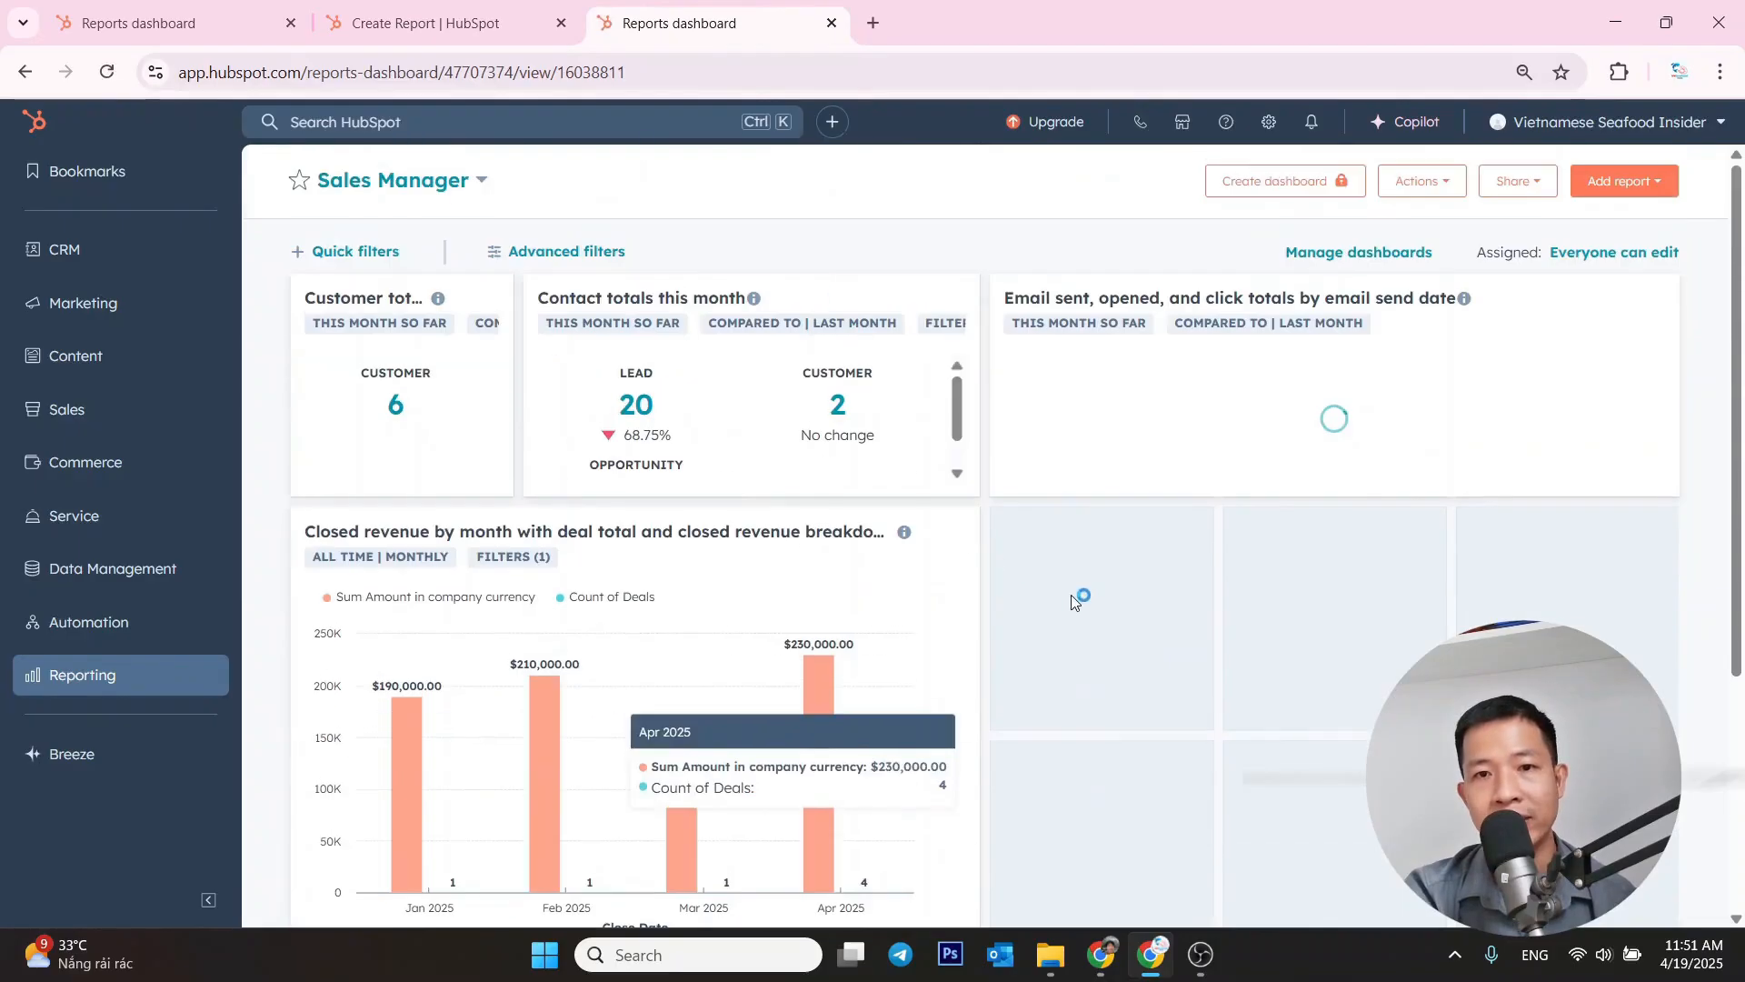
scroll(818, 527, down, 1)
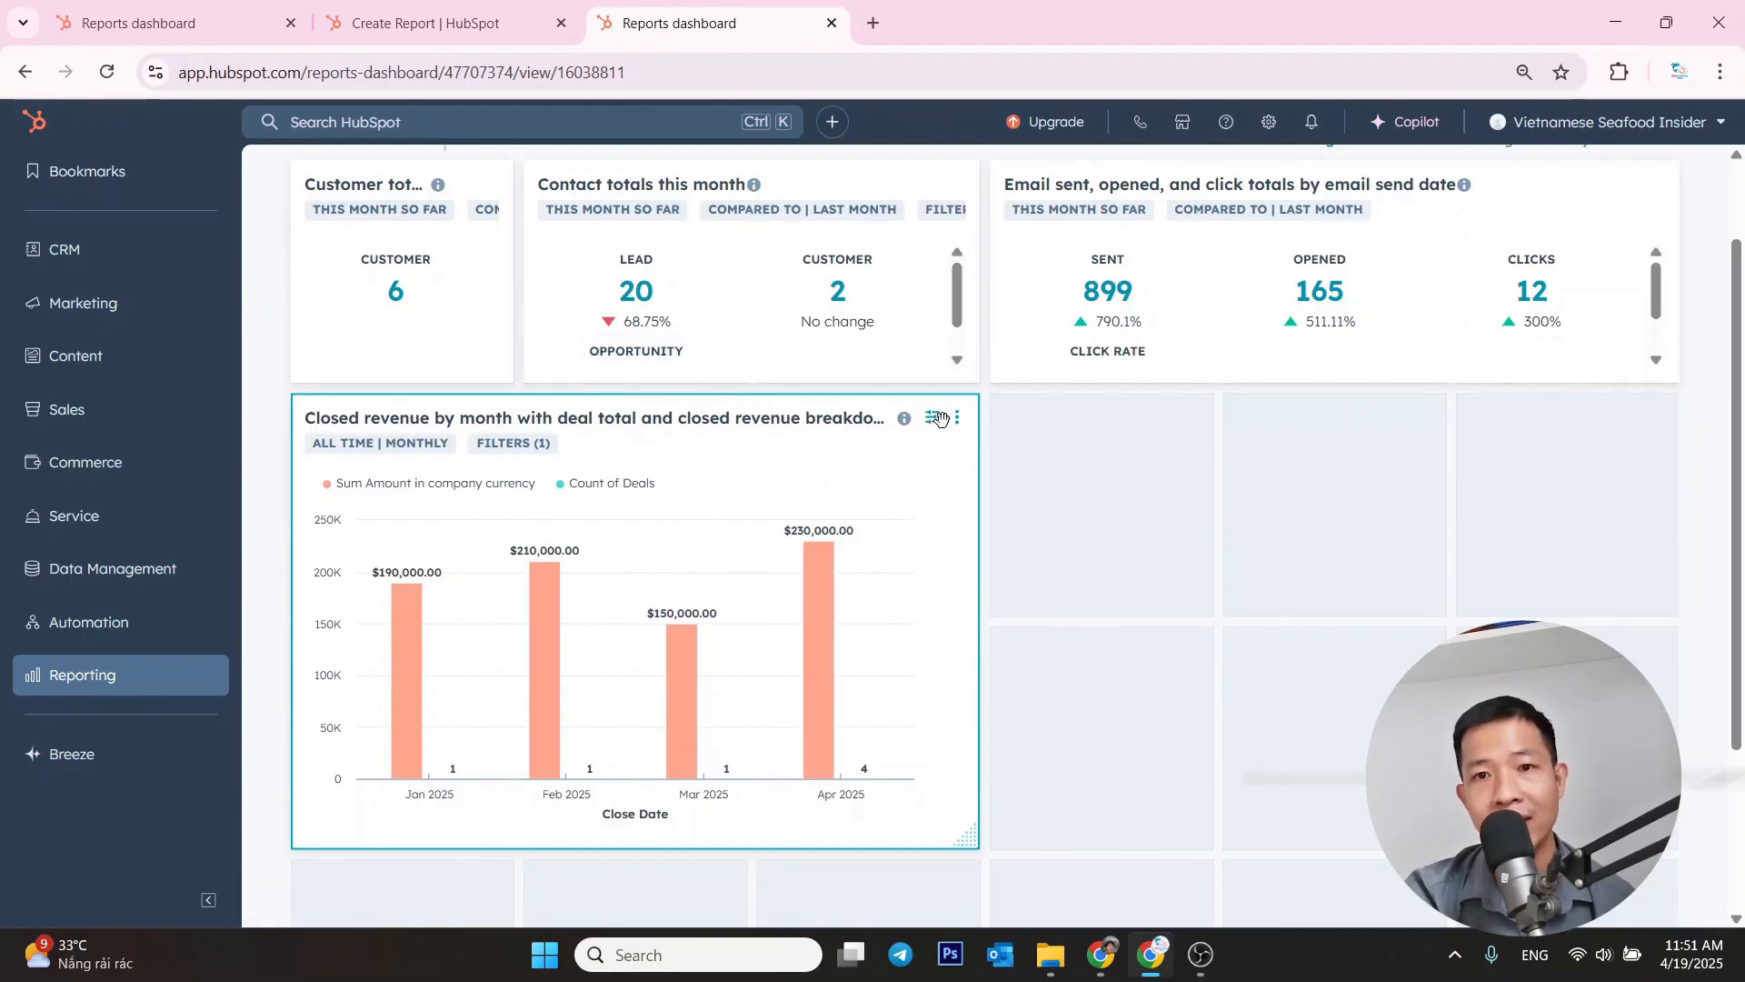
- Close the report view on Target_Dashboard and check how its monthly revenue report is named
click(134, 14)
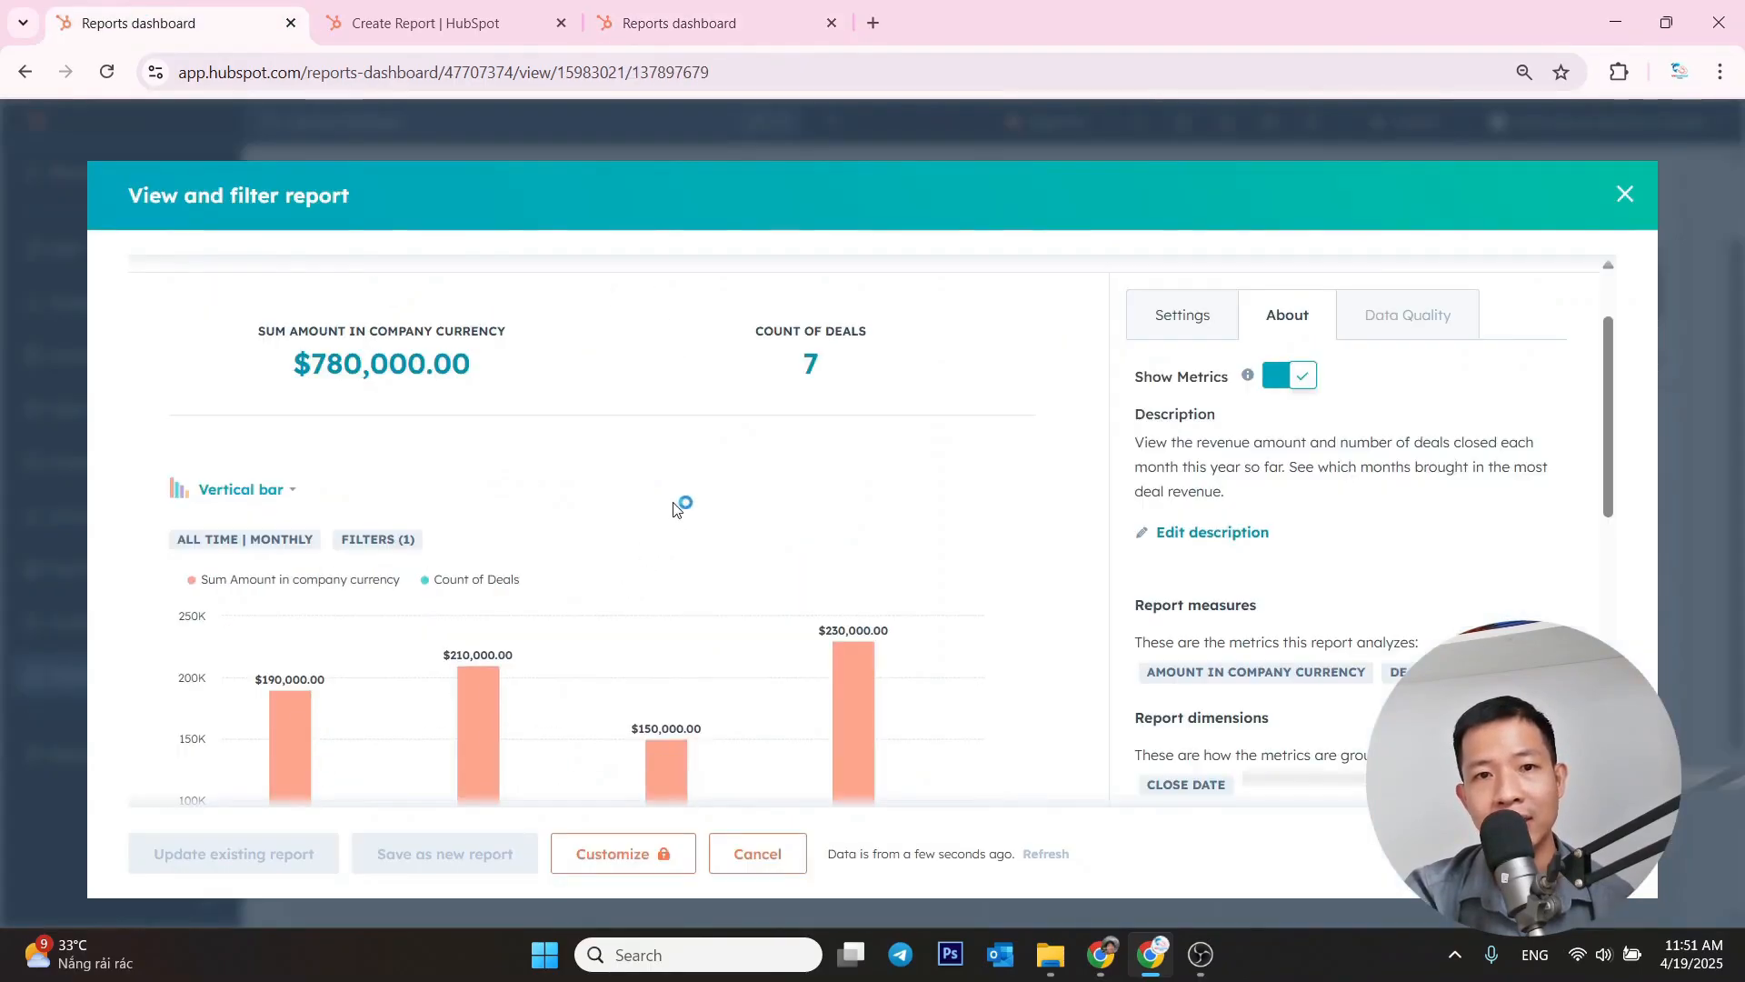
right_click(1350, 269)
click(1624, 195)
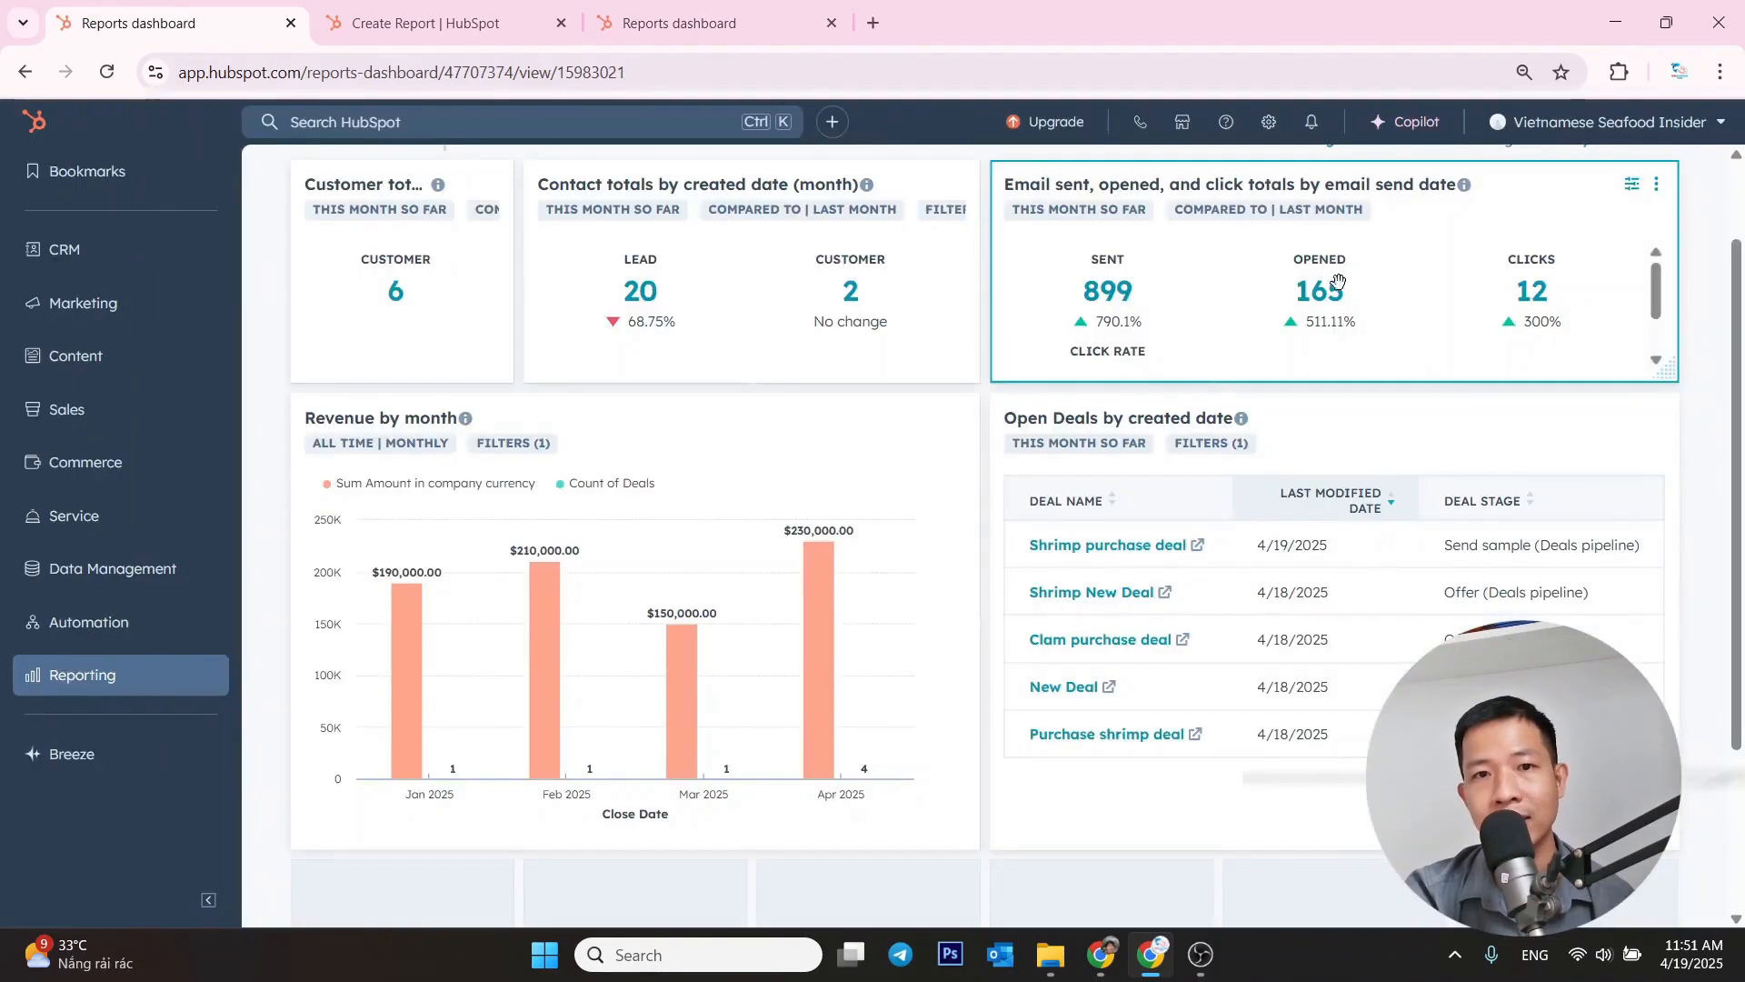
- Rename the closed revenue report on the Sales Manager dashboard as "Revenue by month"
click(698, 26)
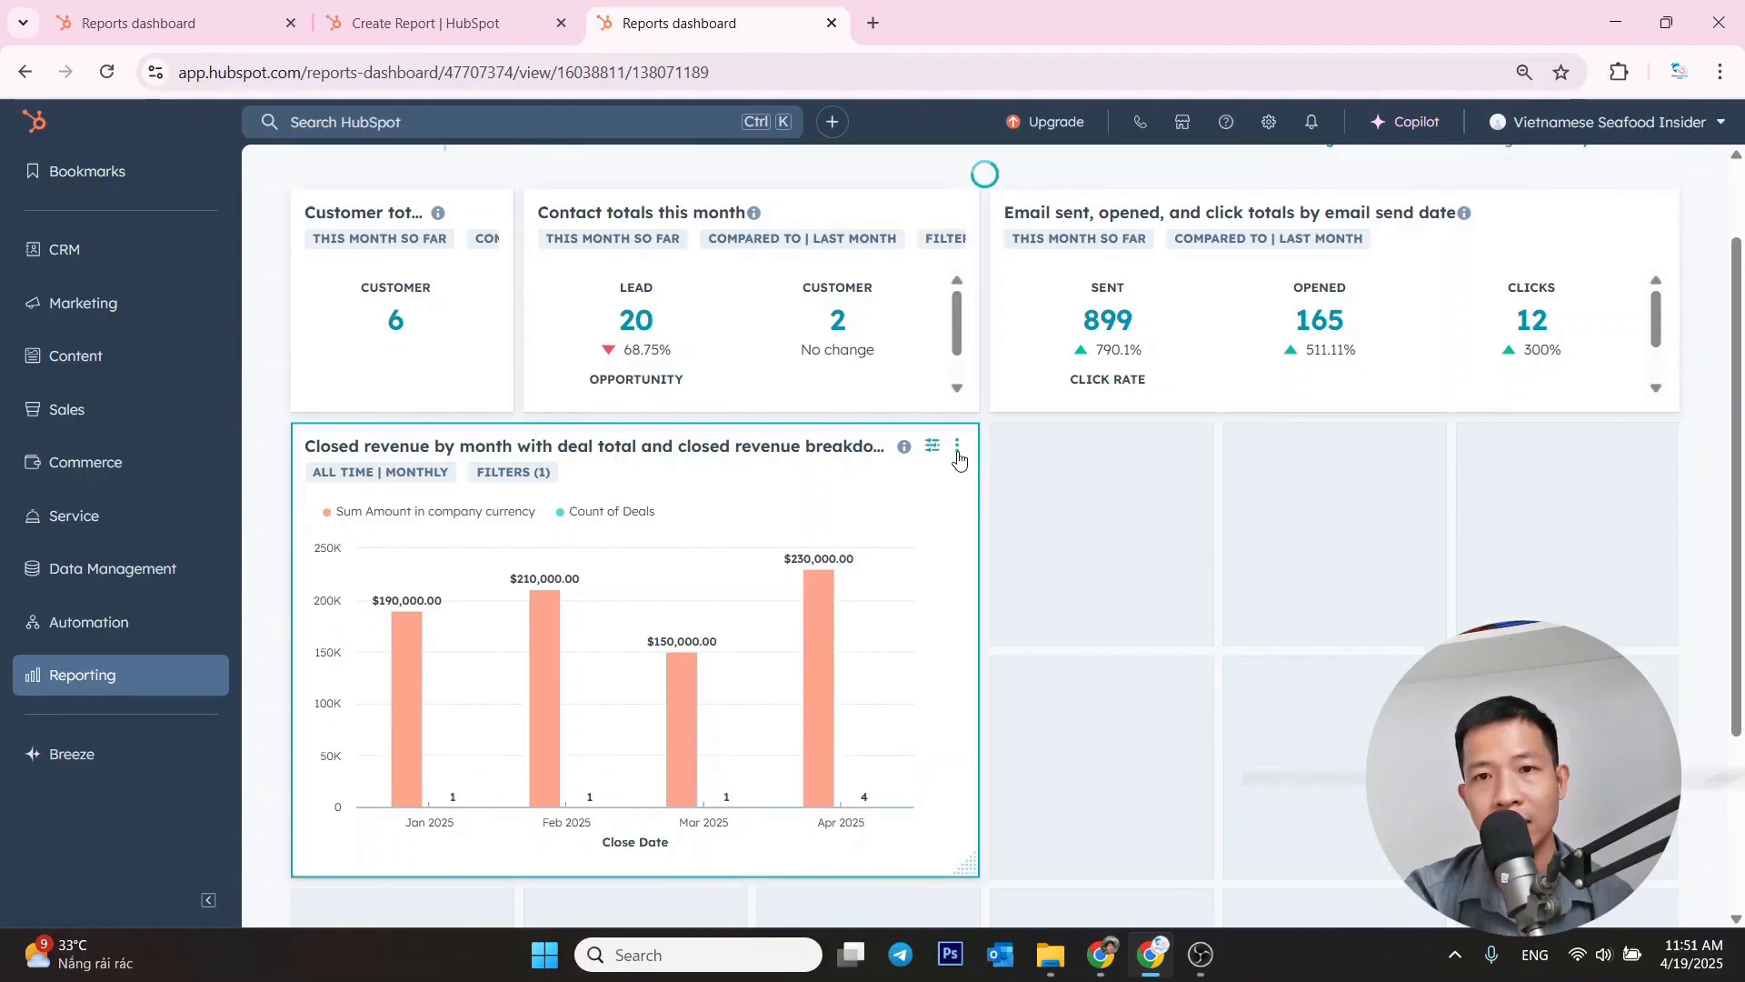
click(957, 452)
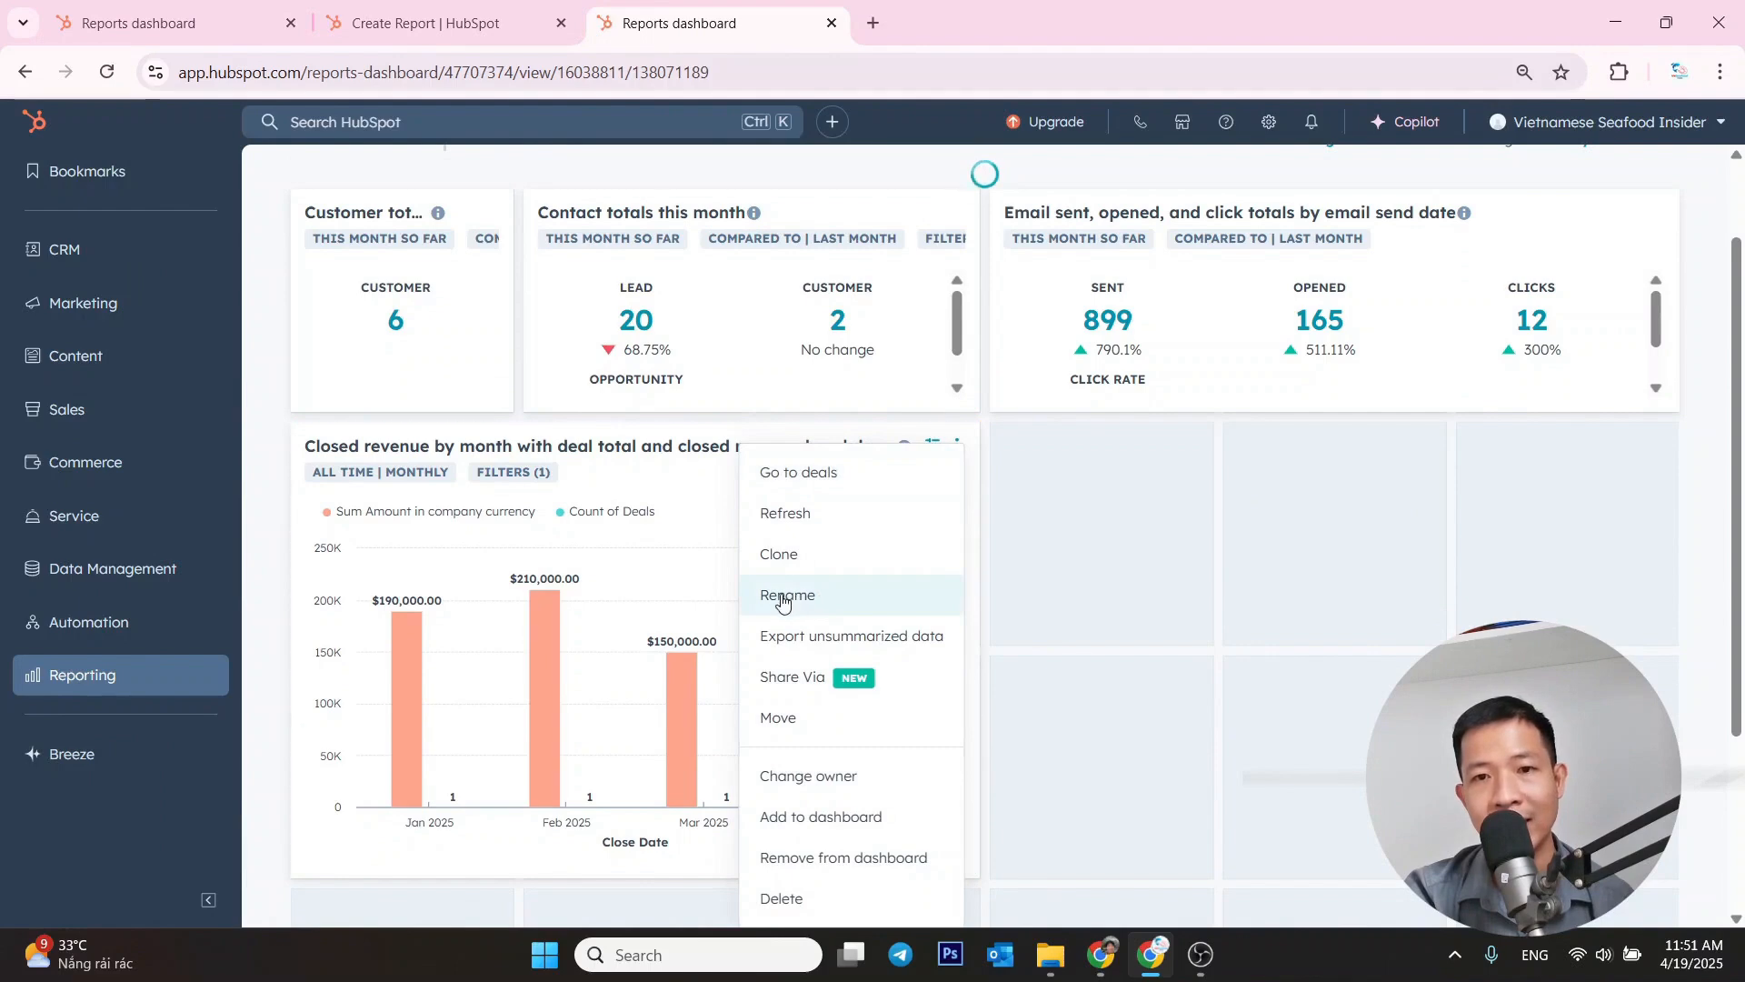
click(806, 551)
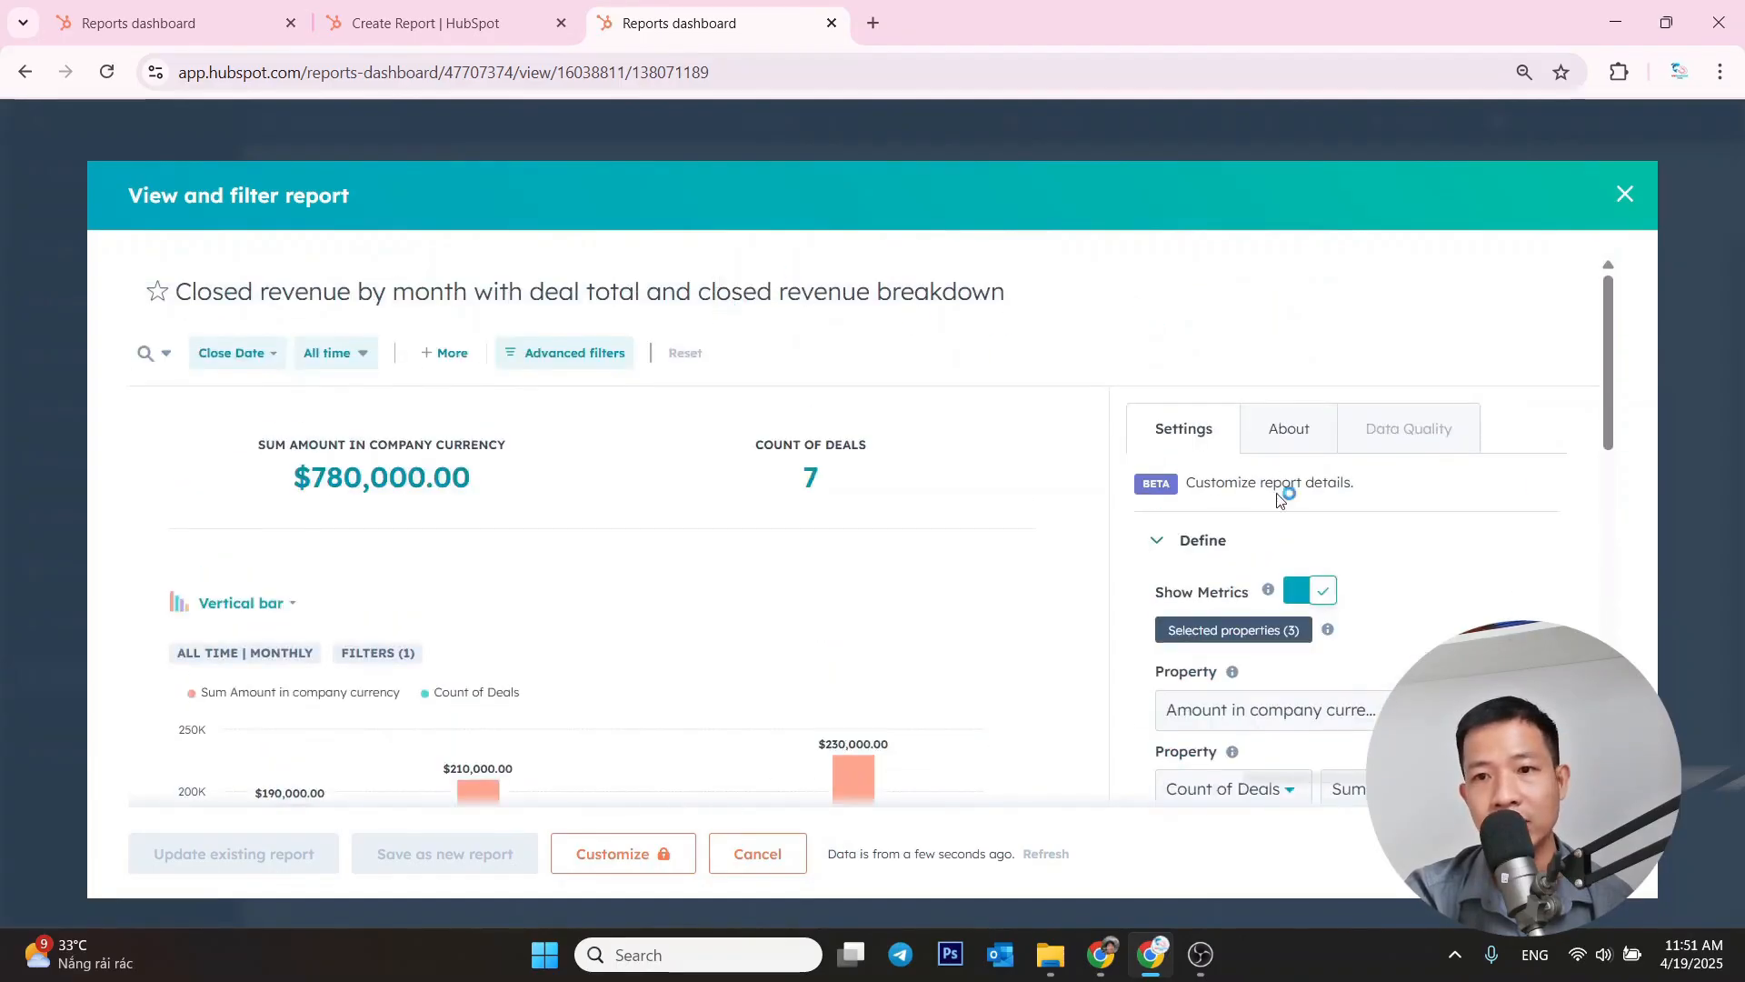
click(1623, 197)
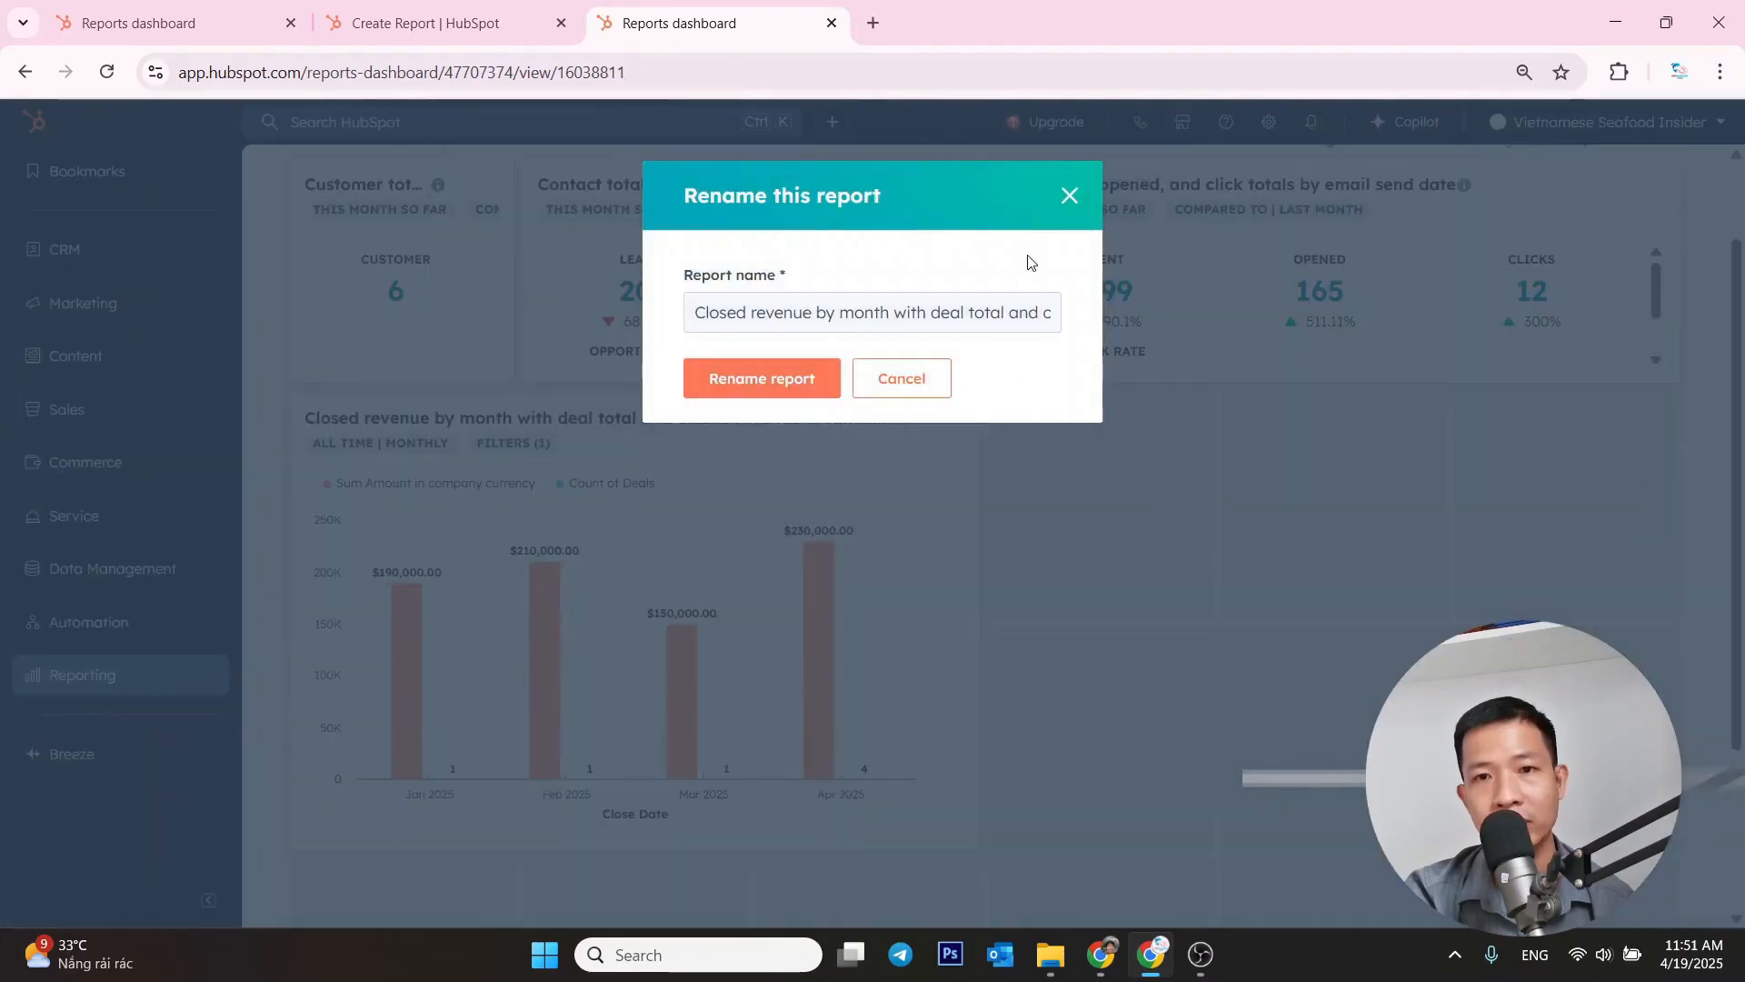
click(751, 320)
key(ctrl+a)
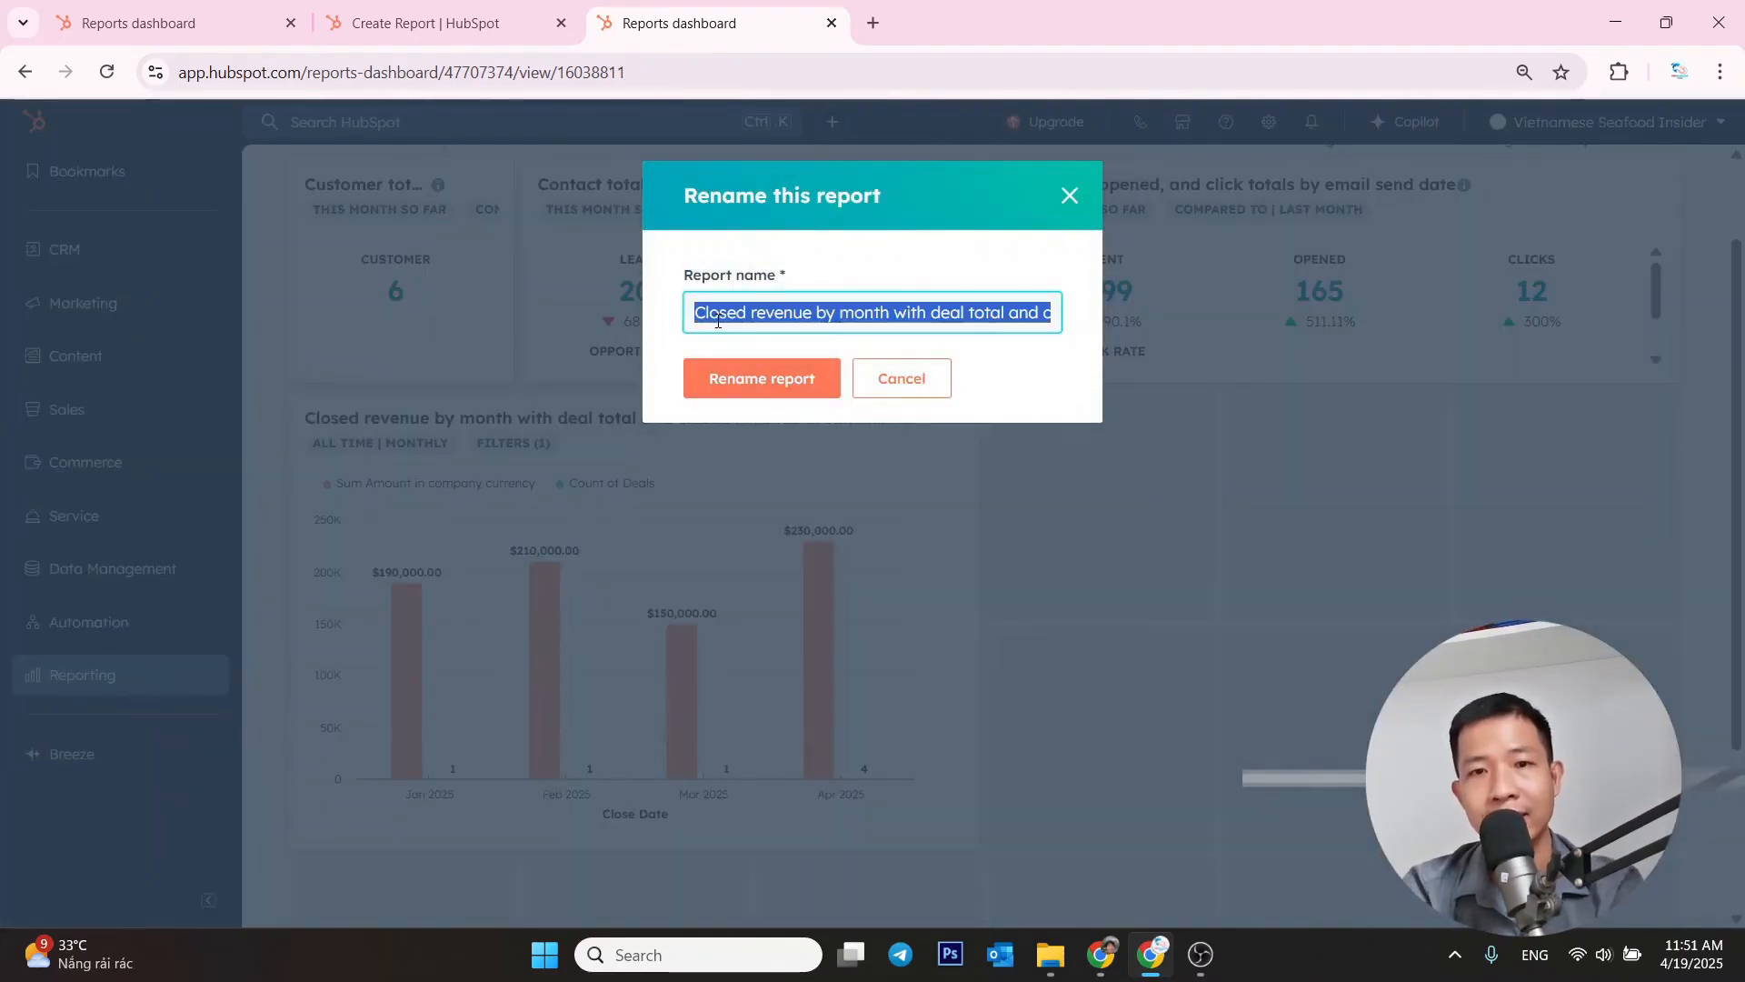
text(Revenue by month)
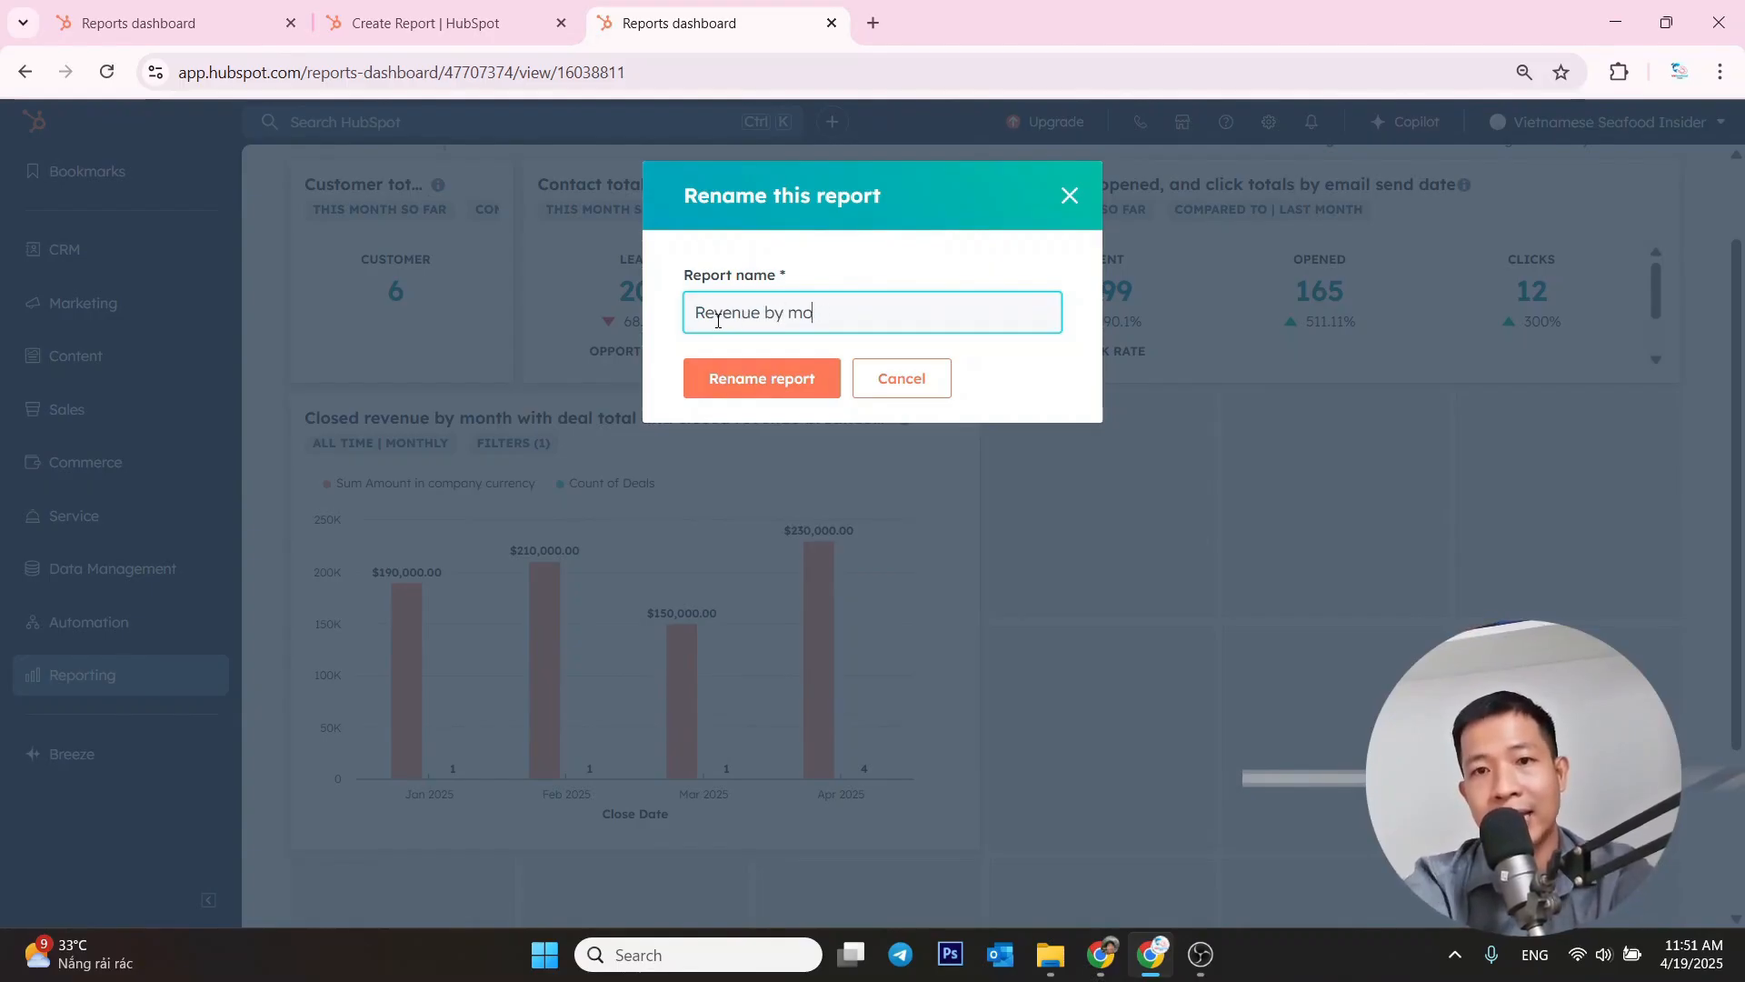
click(719, 393)
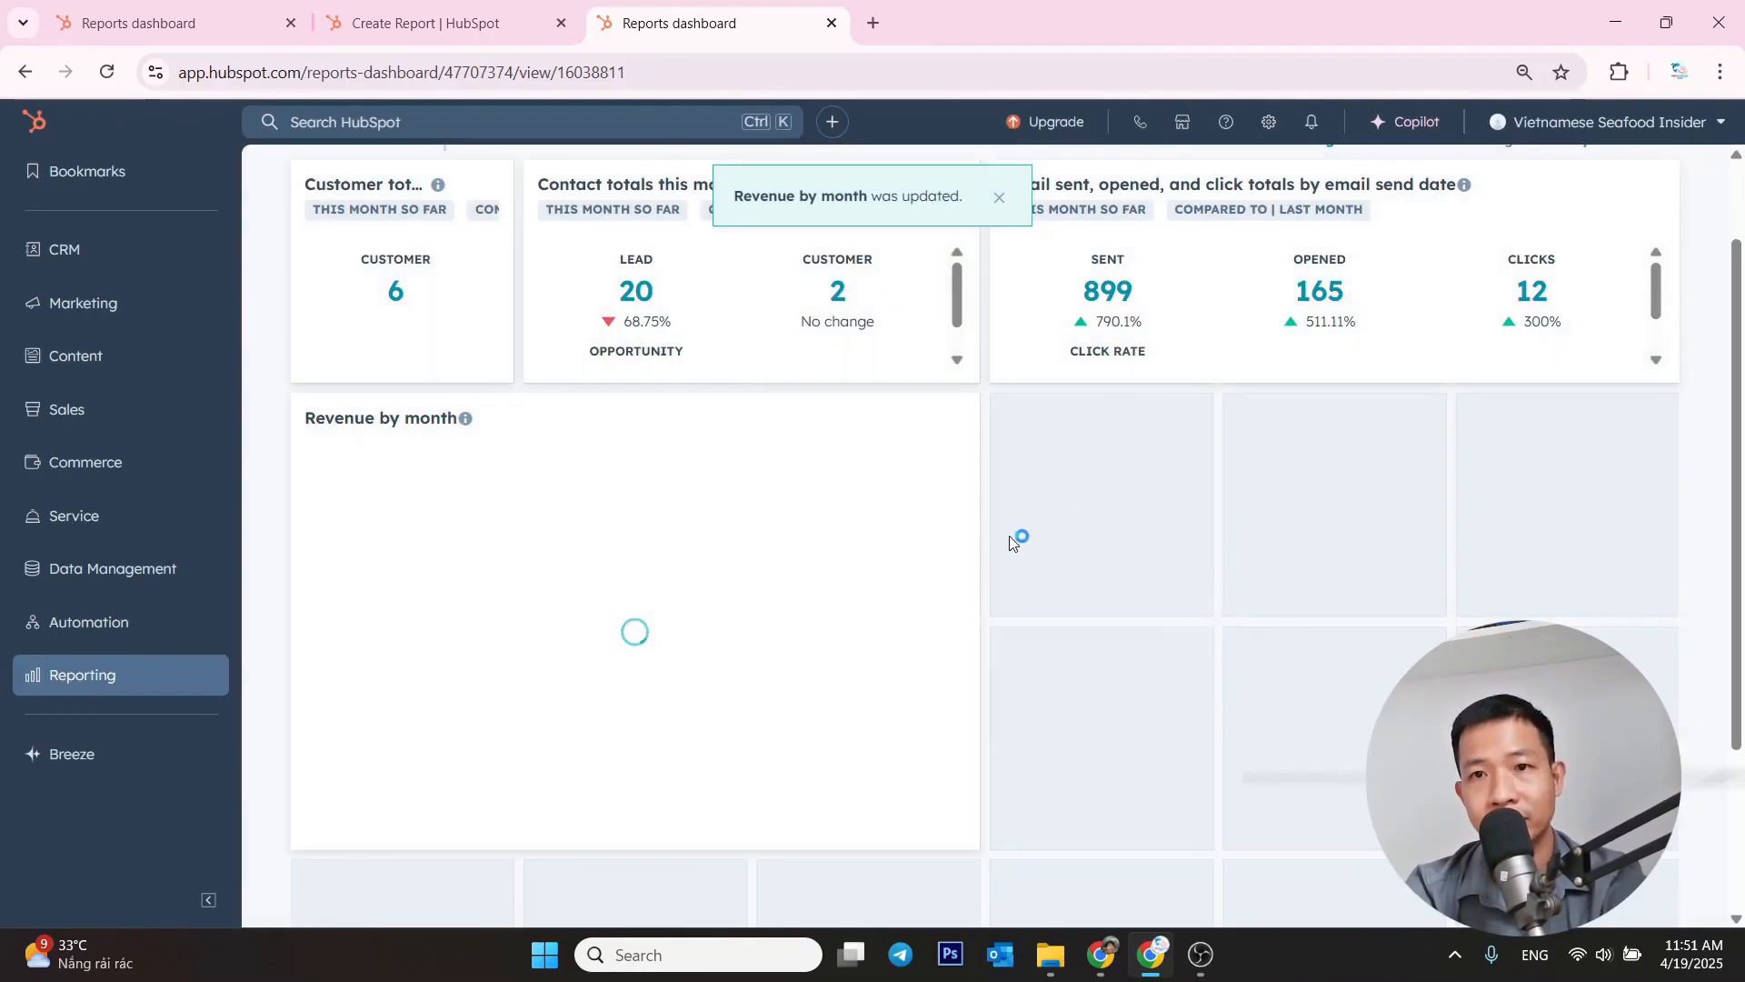
- Check the renamed revenue report, and look up the next report to recreate on Target_Dashboard
scroll(1157, 619, up, 1)
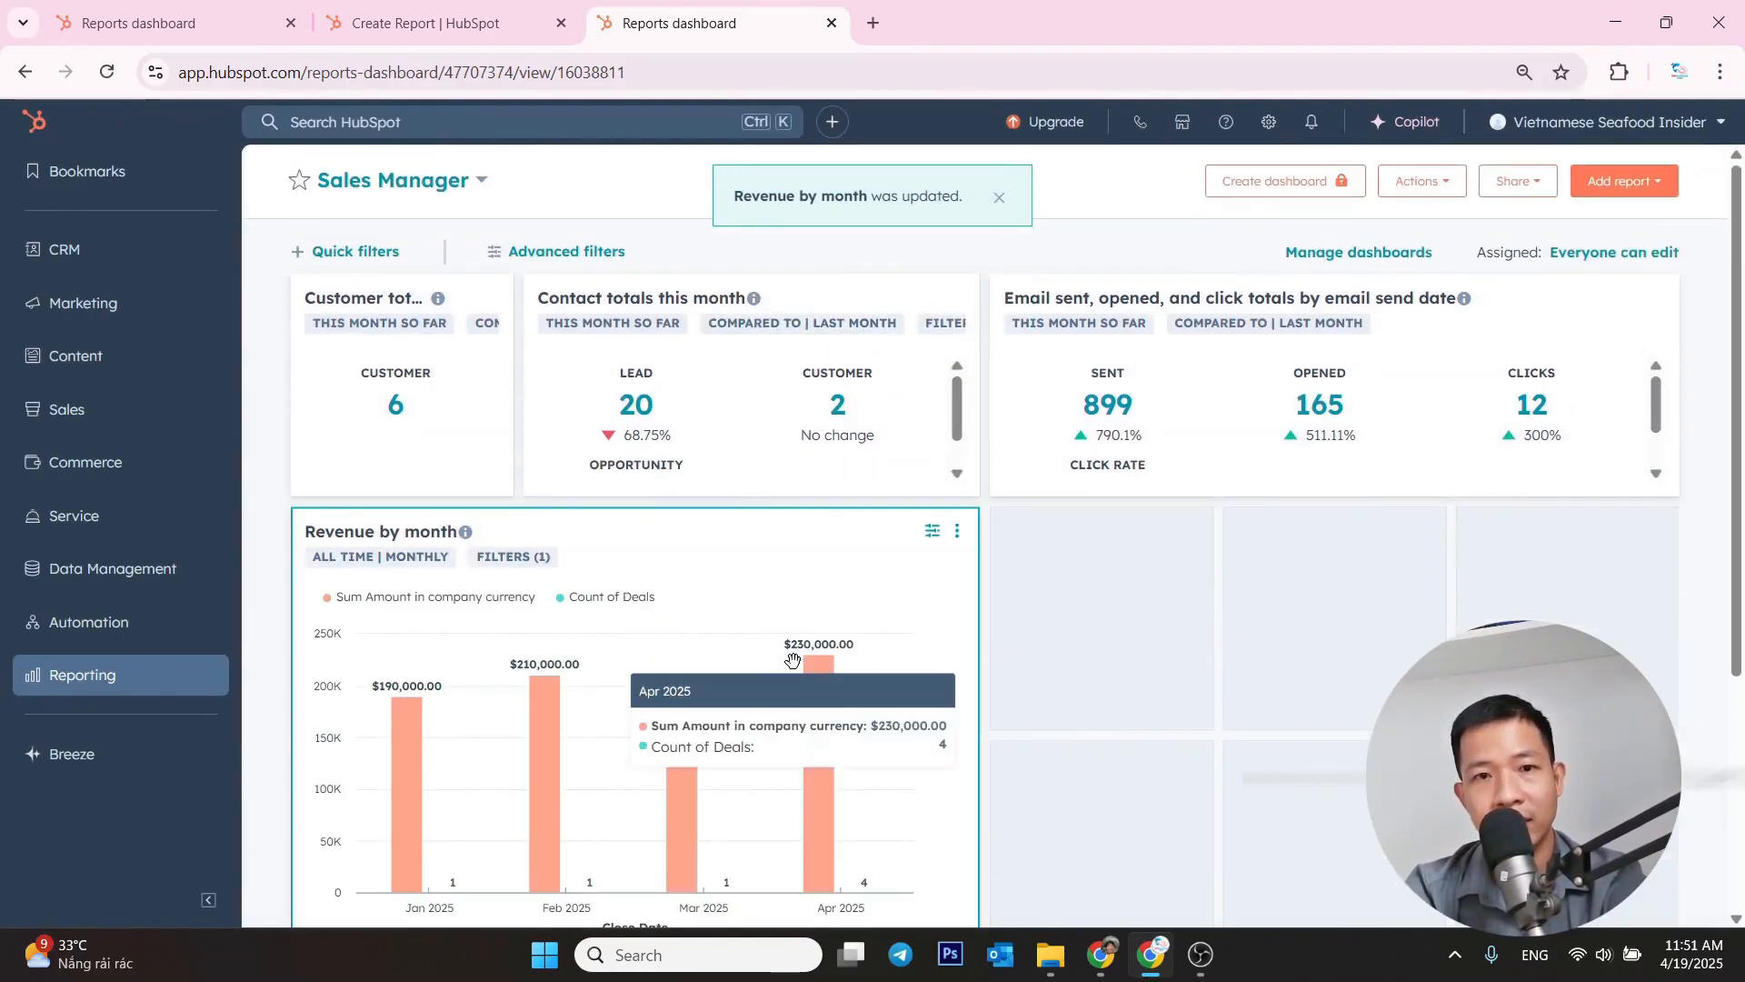
scroll(997, 685, down, 3)
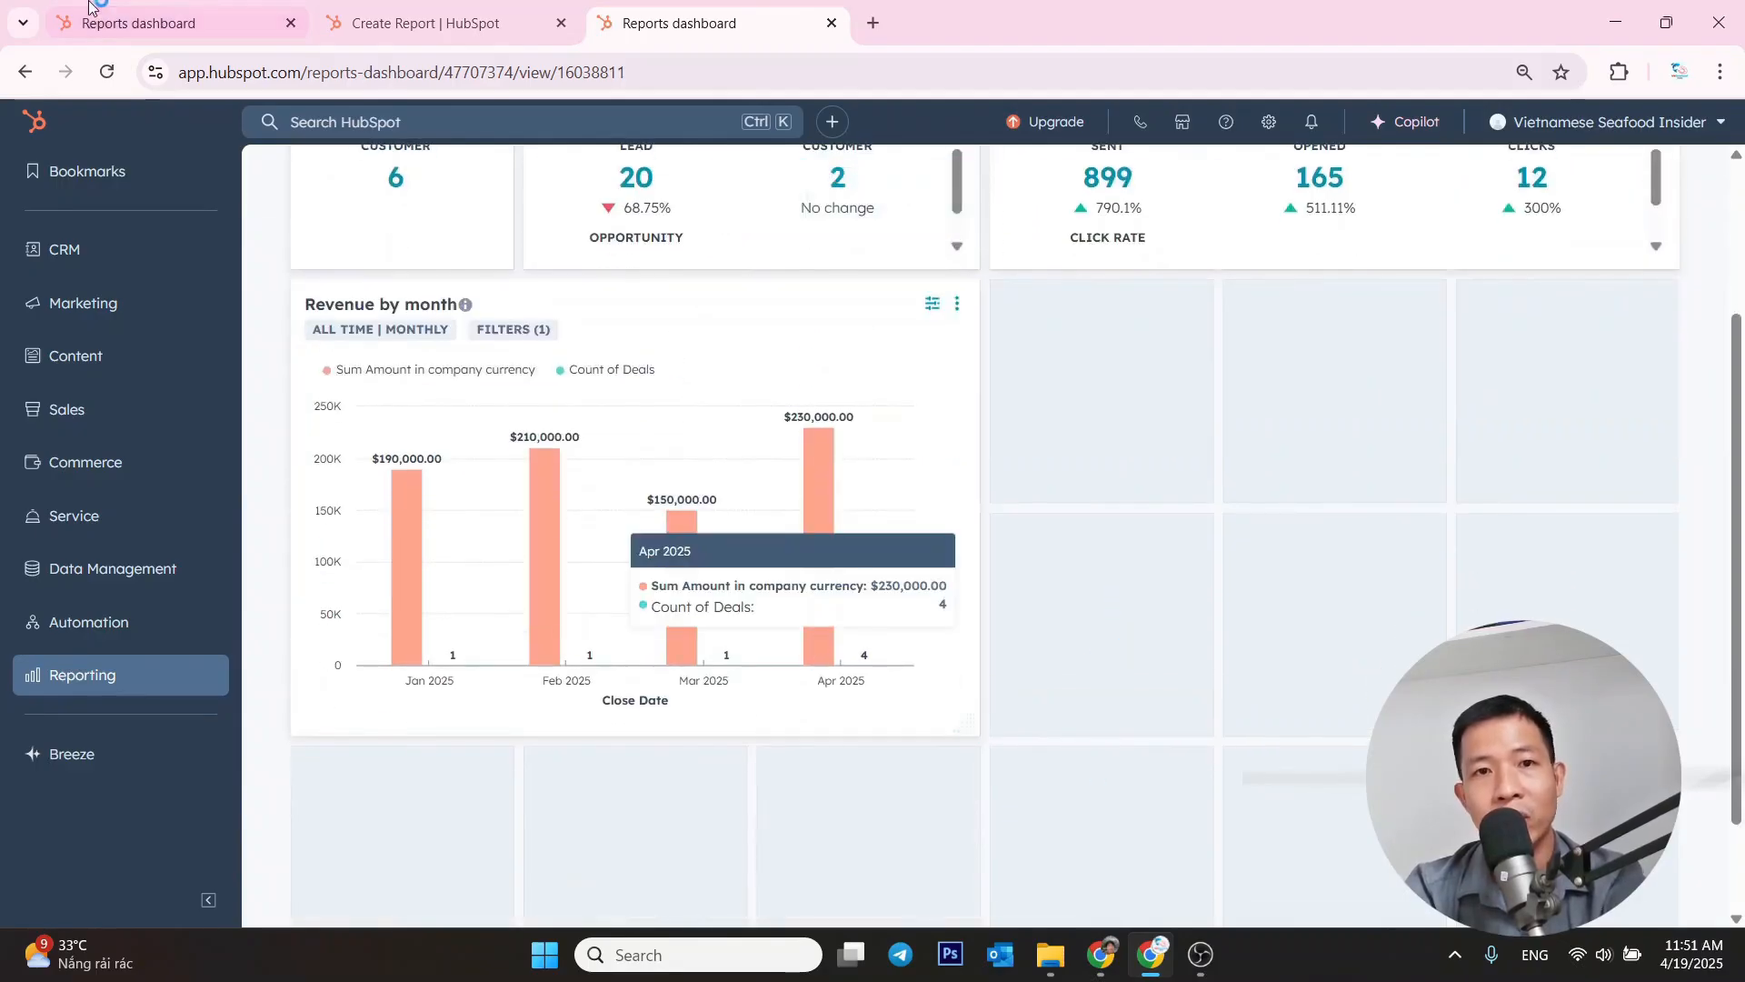
click(154, 15)
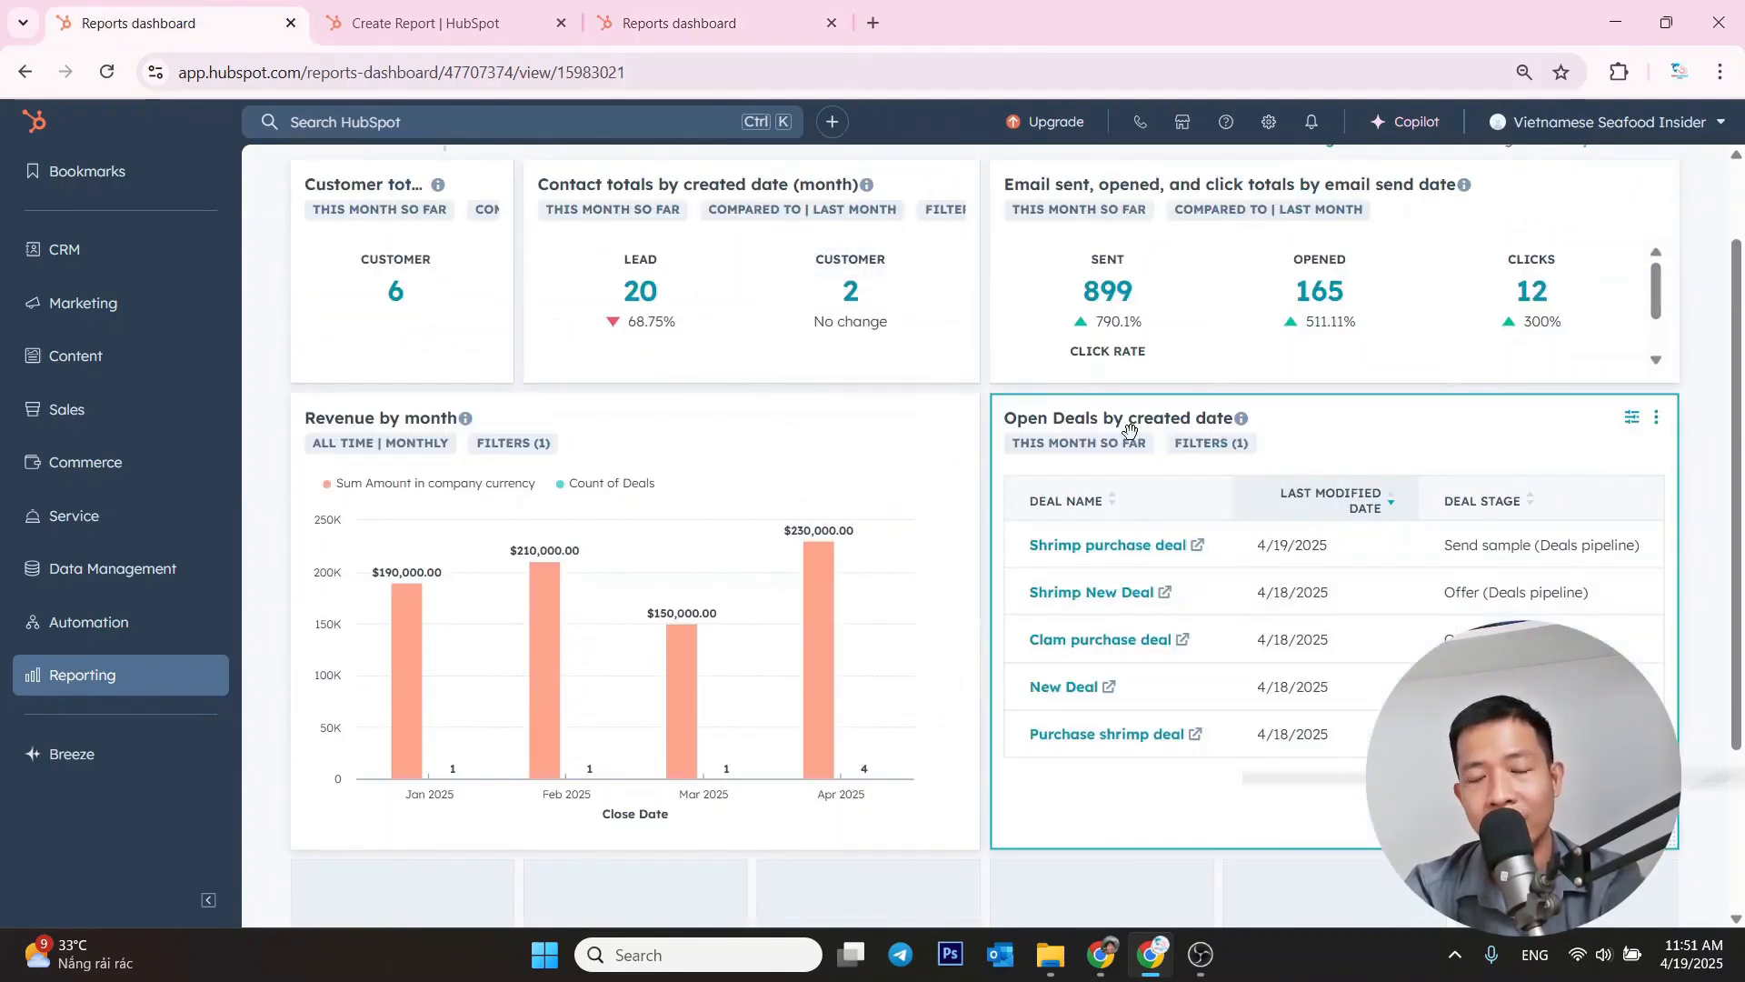
- Search the report templates for "open deal" and browse the results for an open deals report
click(454, 23)
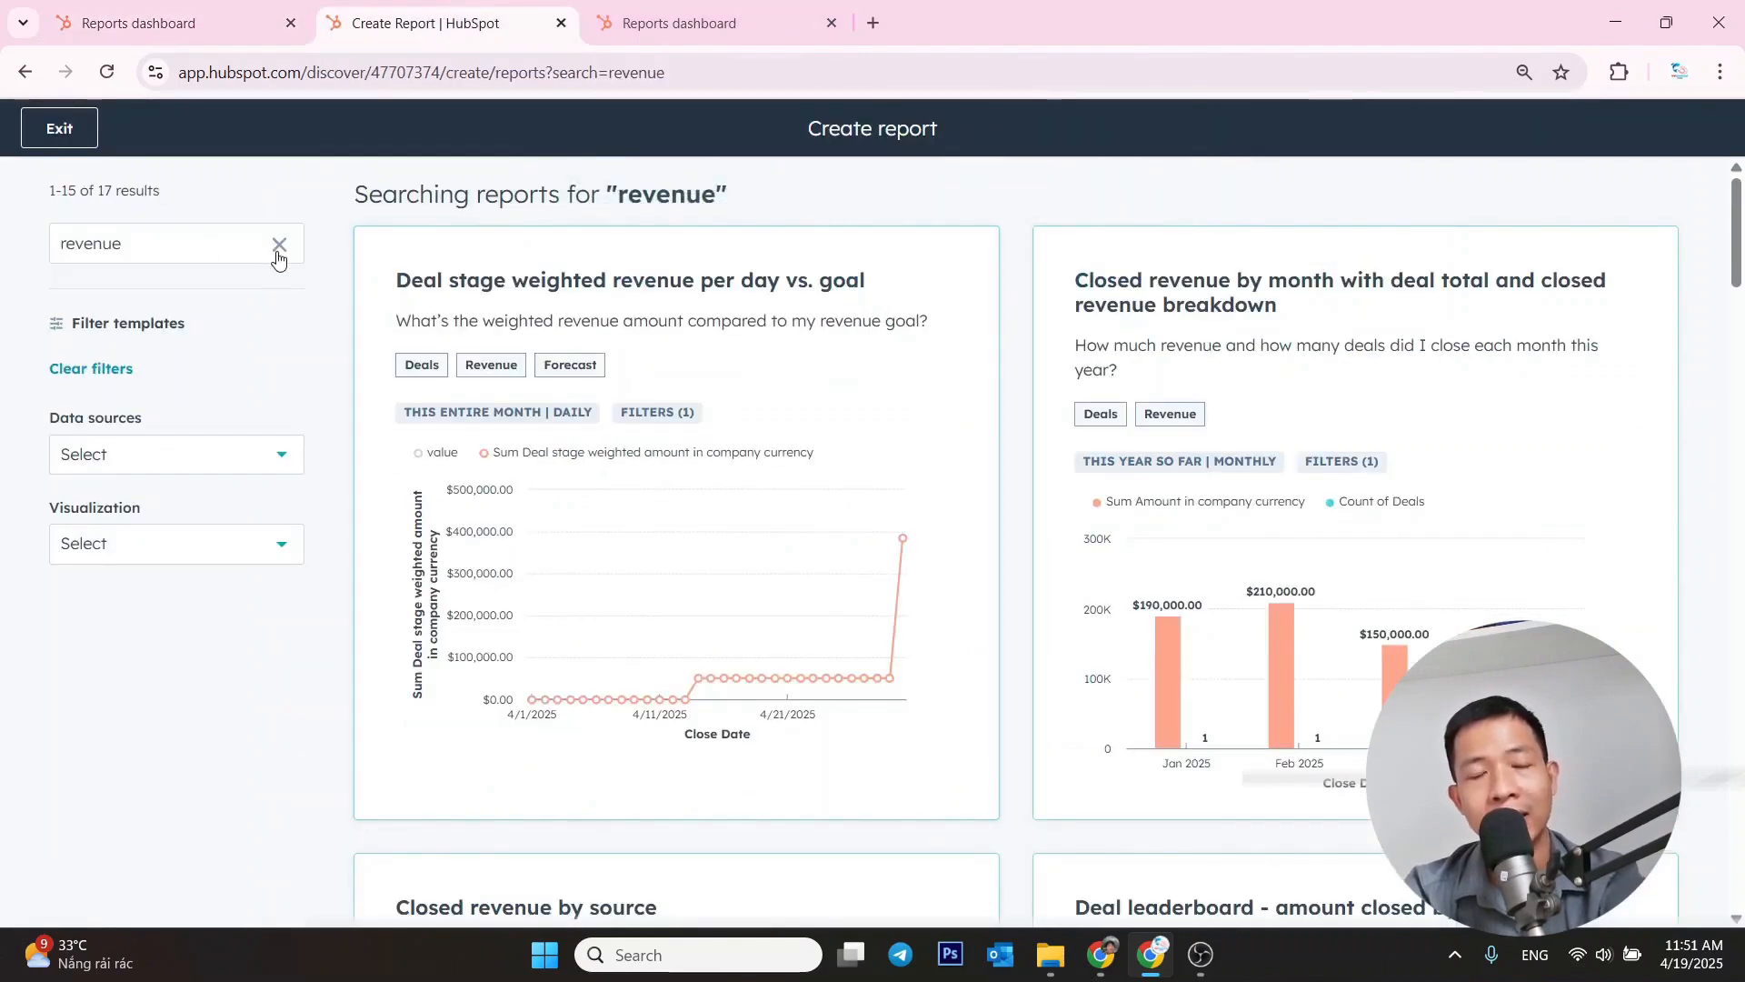
double_click(189, 253)
key(BackSpace)
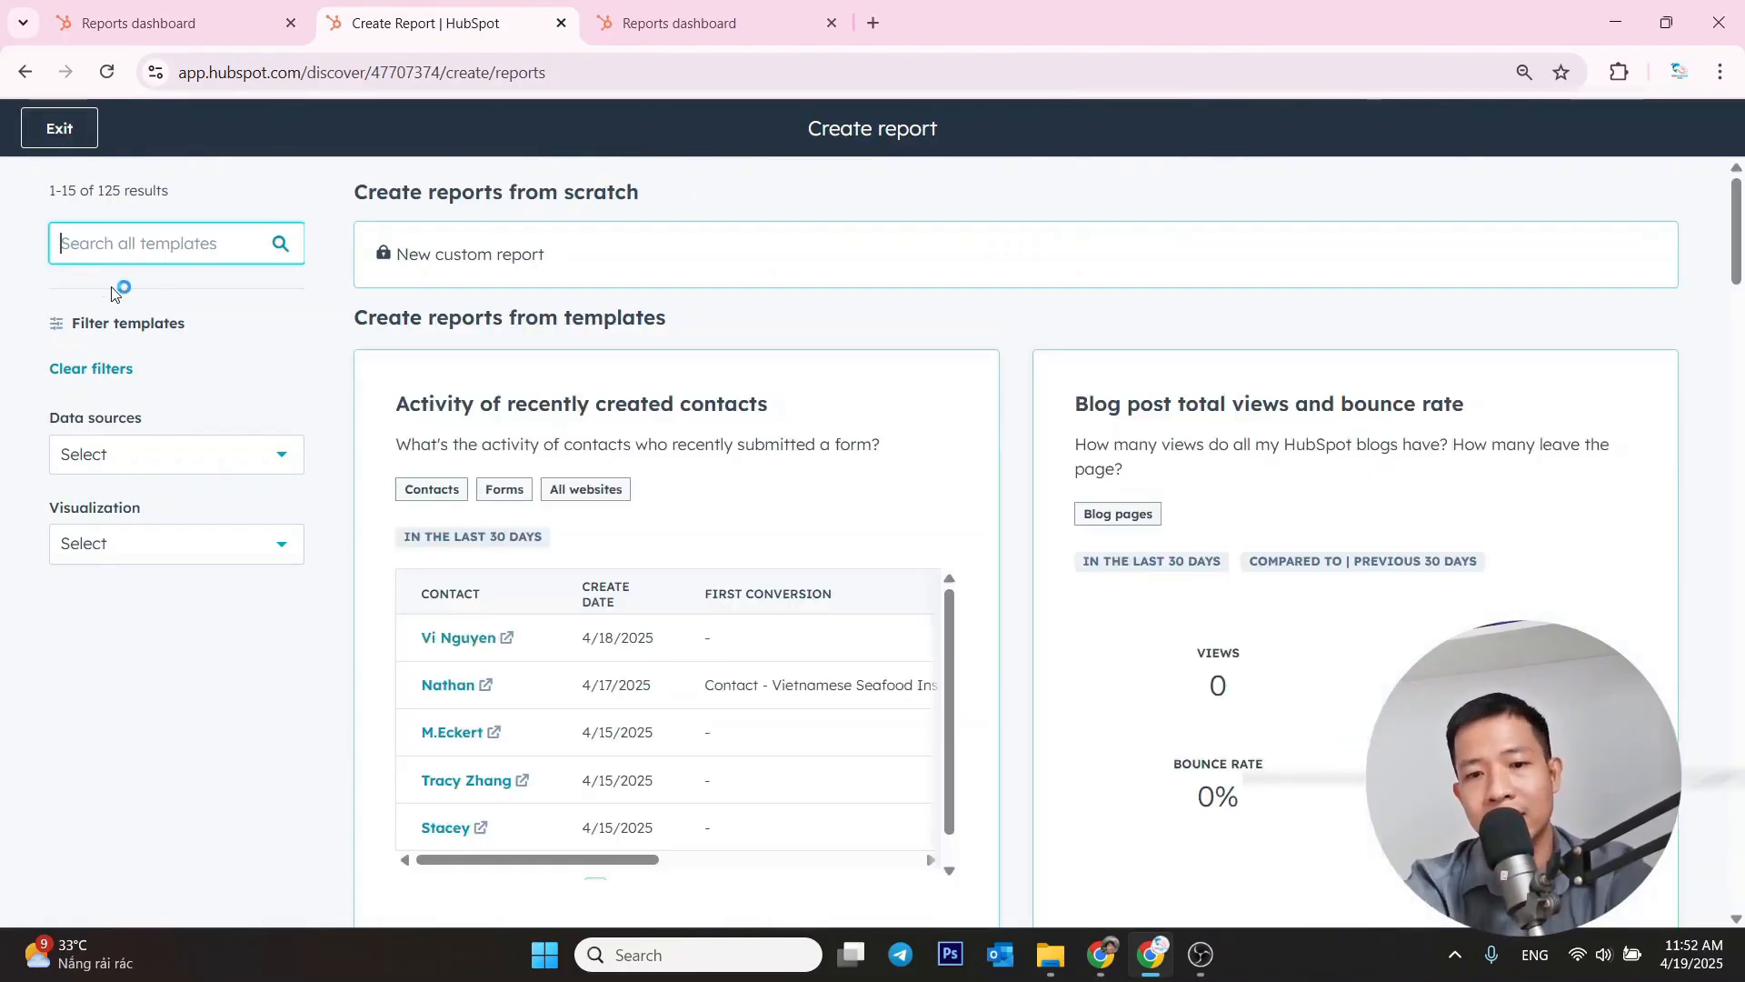
text(open dea)
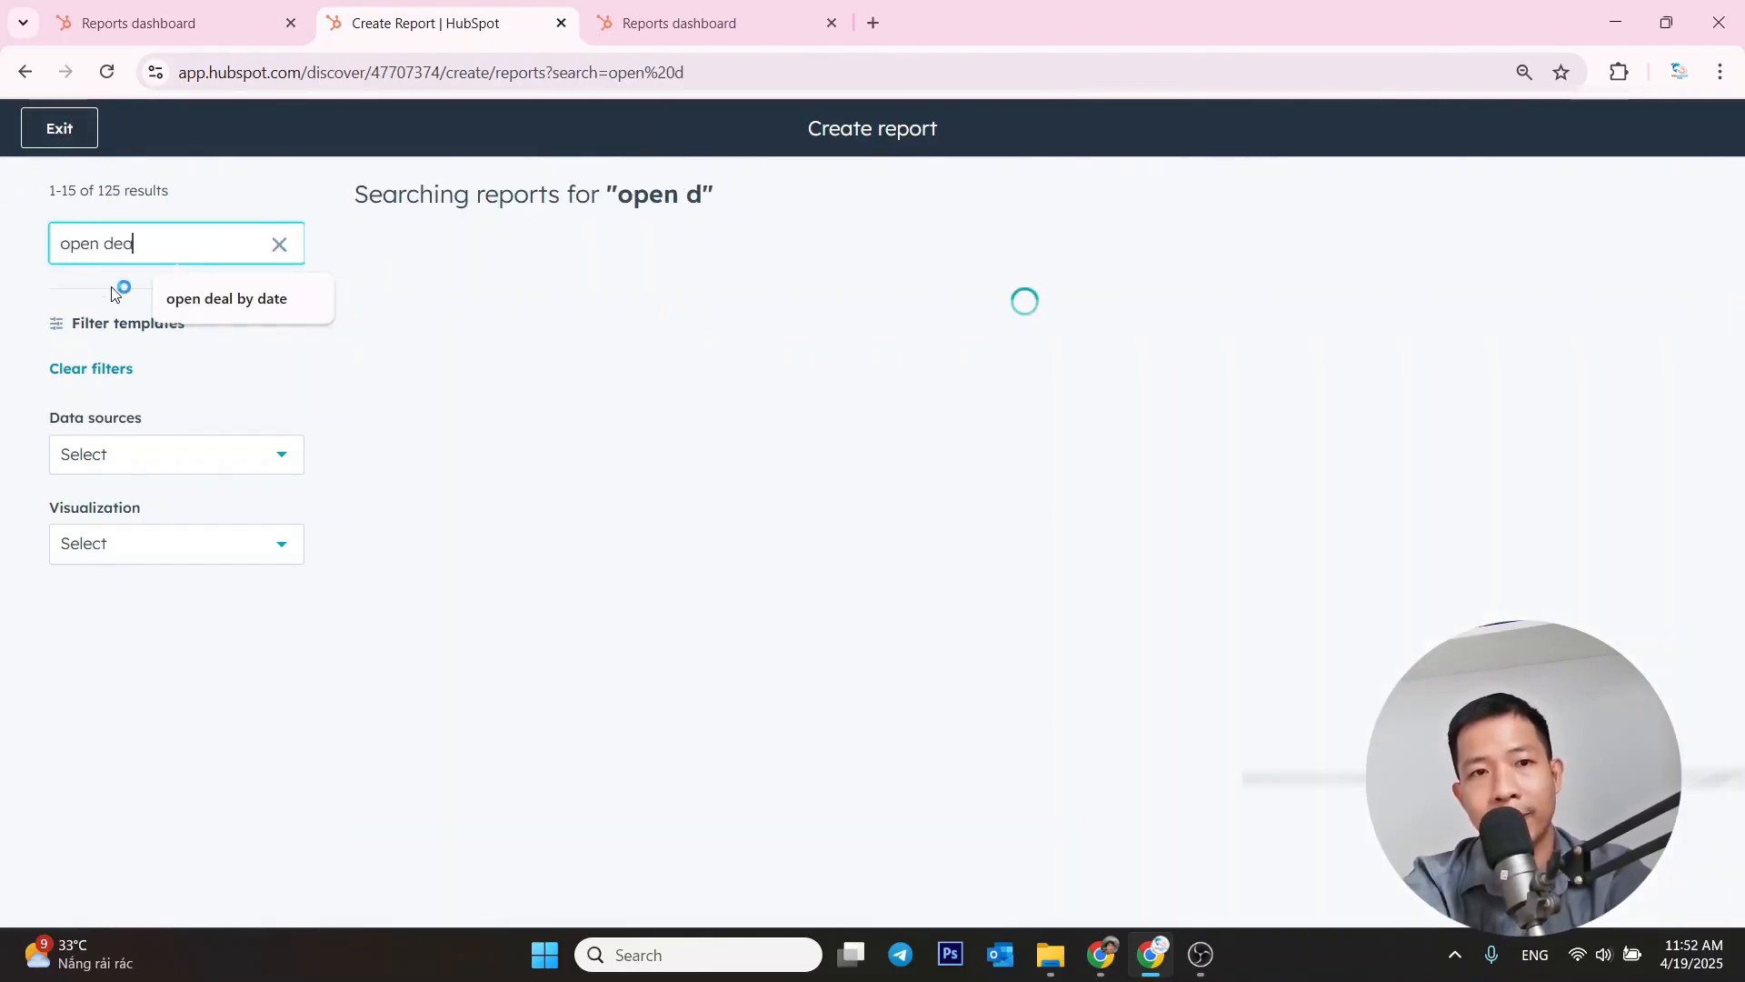
text(l)
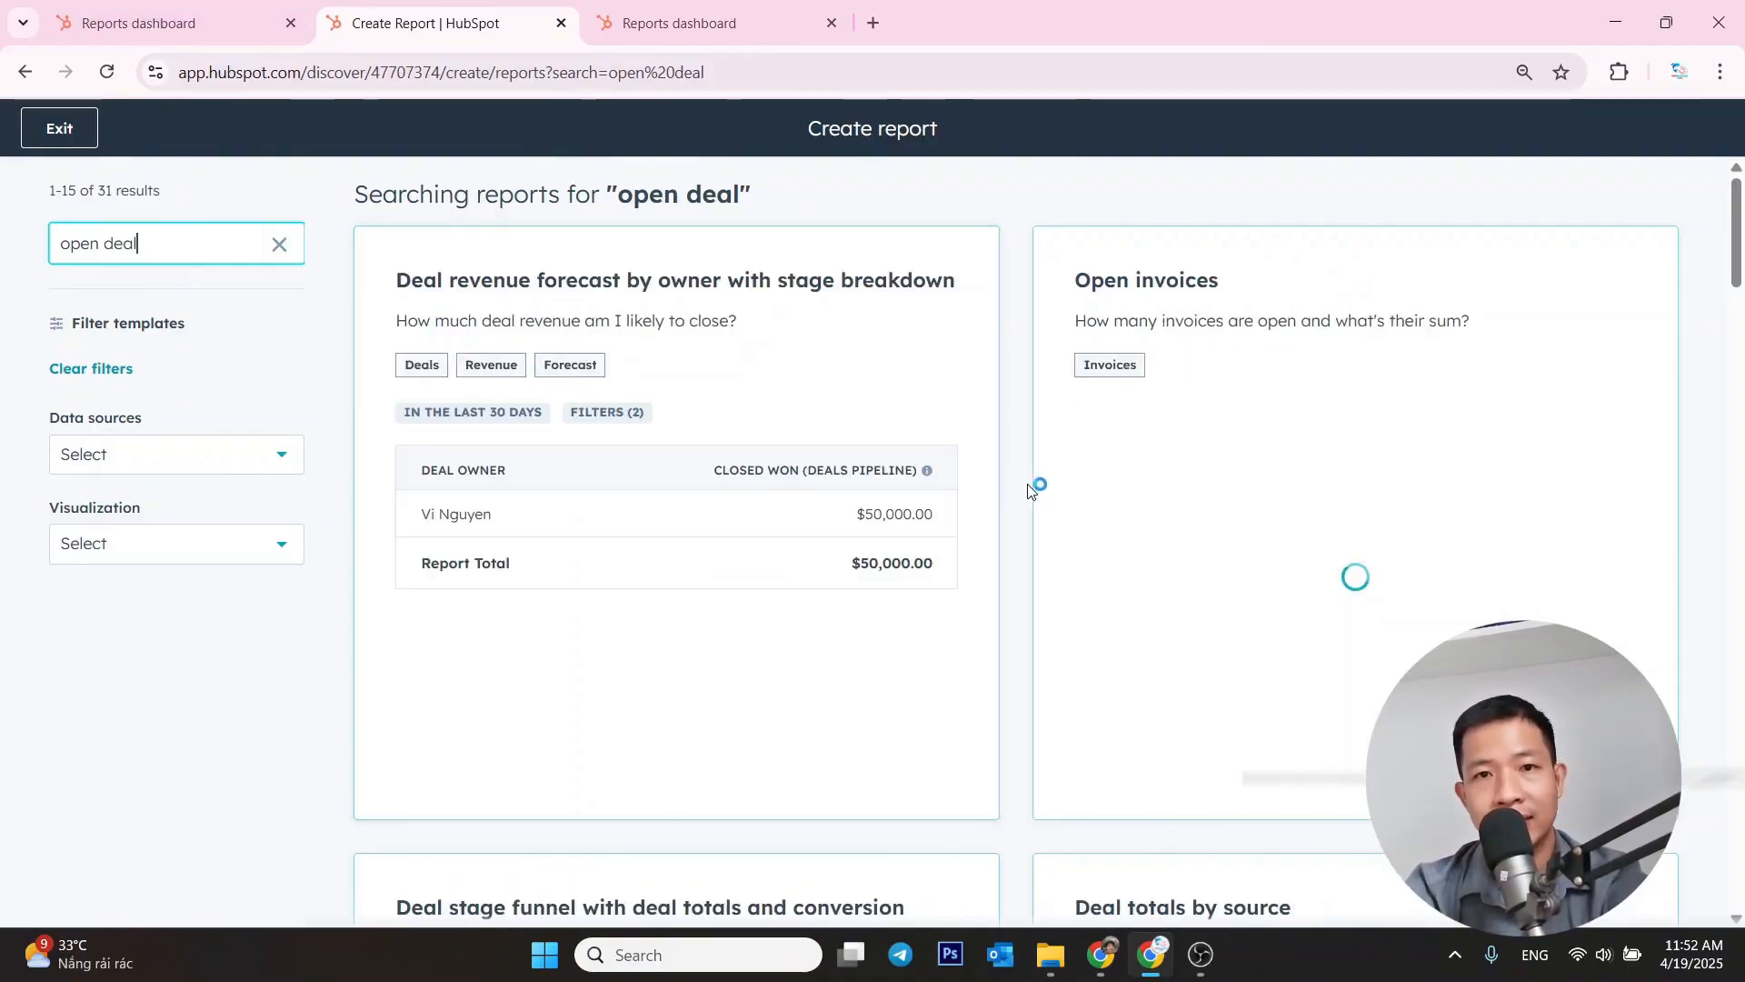
scroll(1039, 509, down, 2)
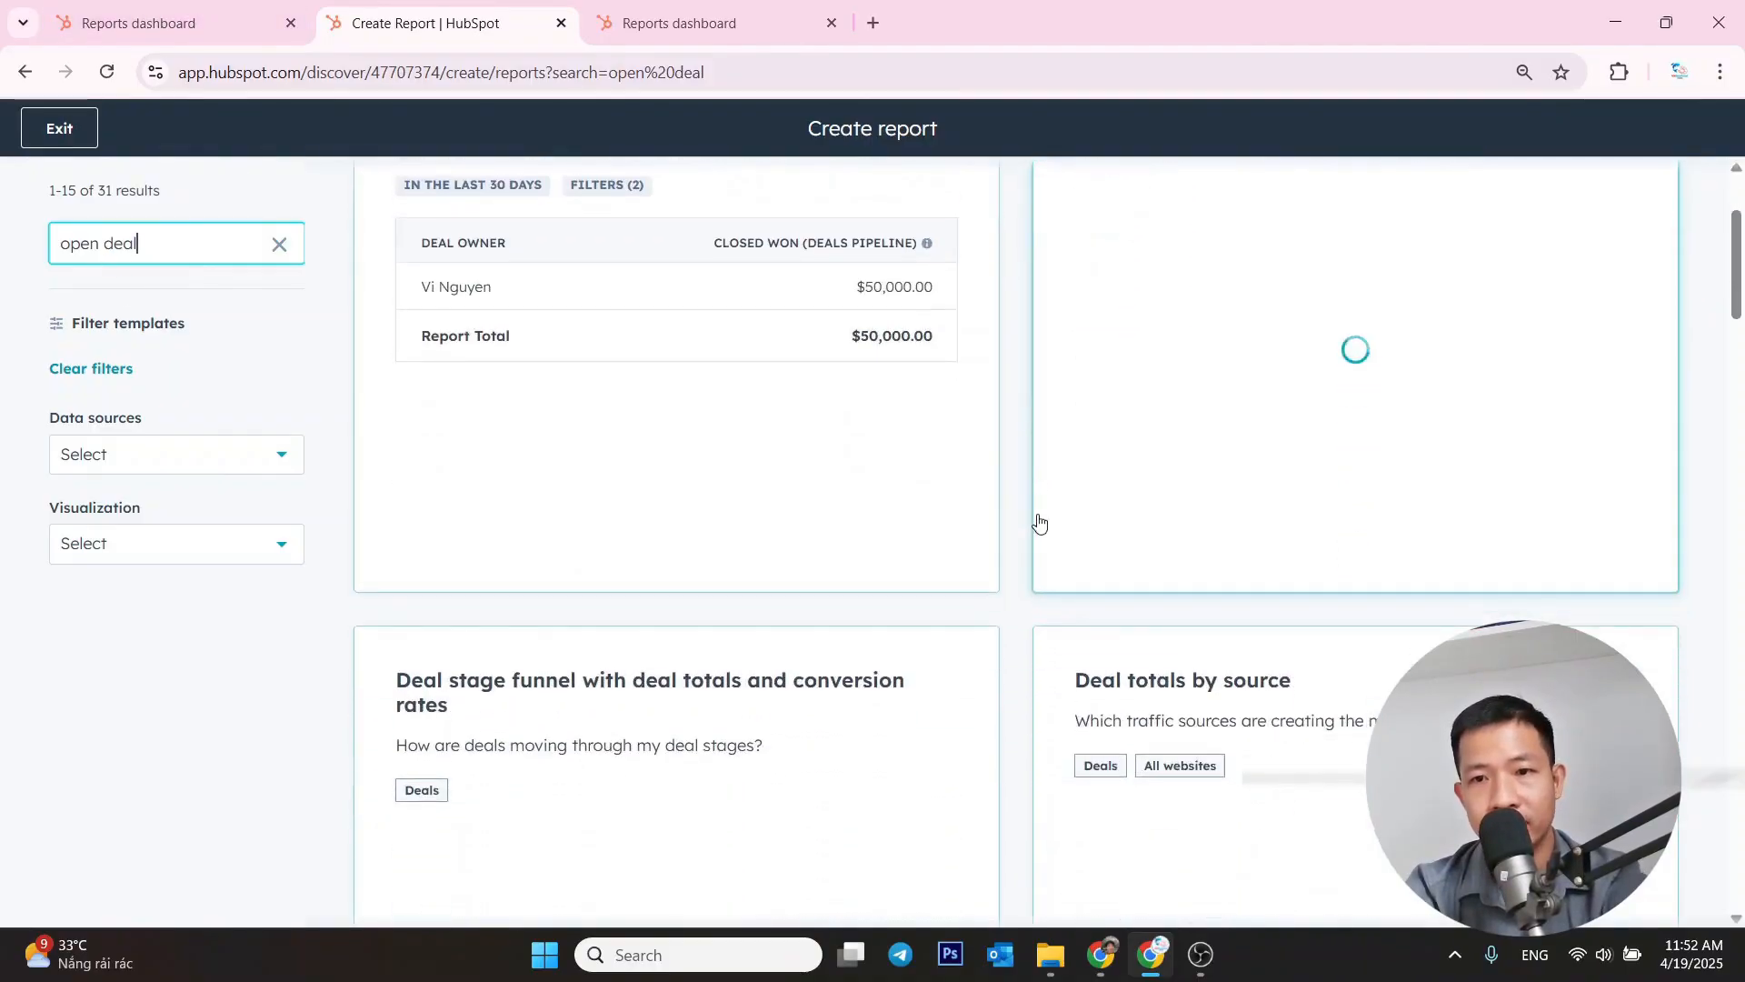
scroll(1041, 524, down, 5)
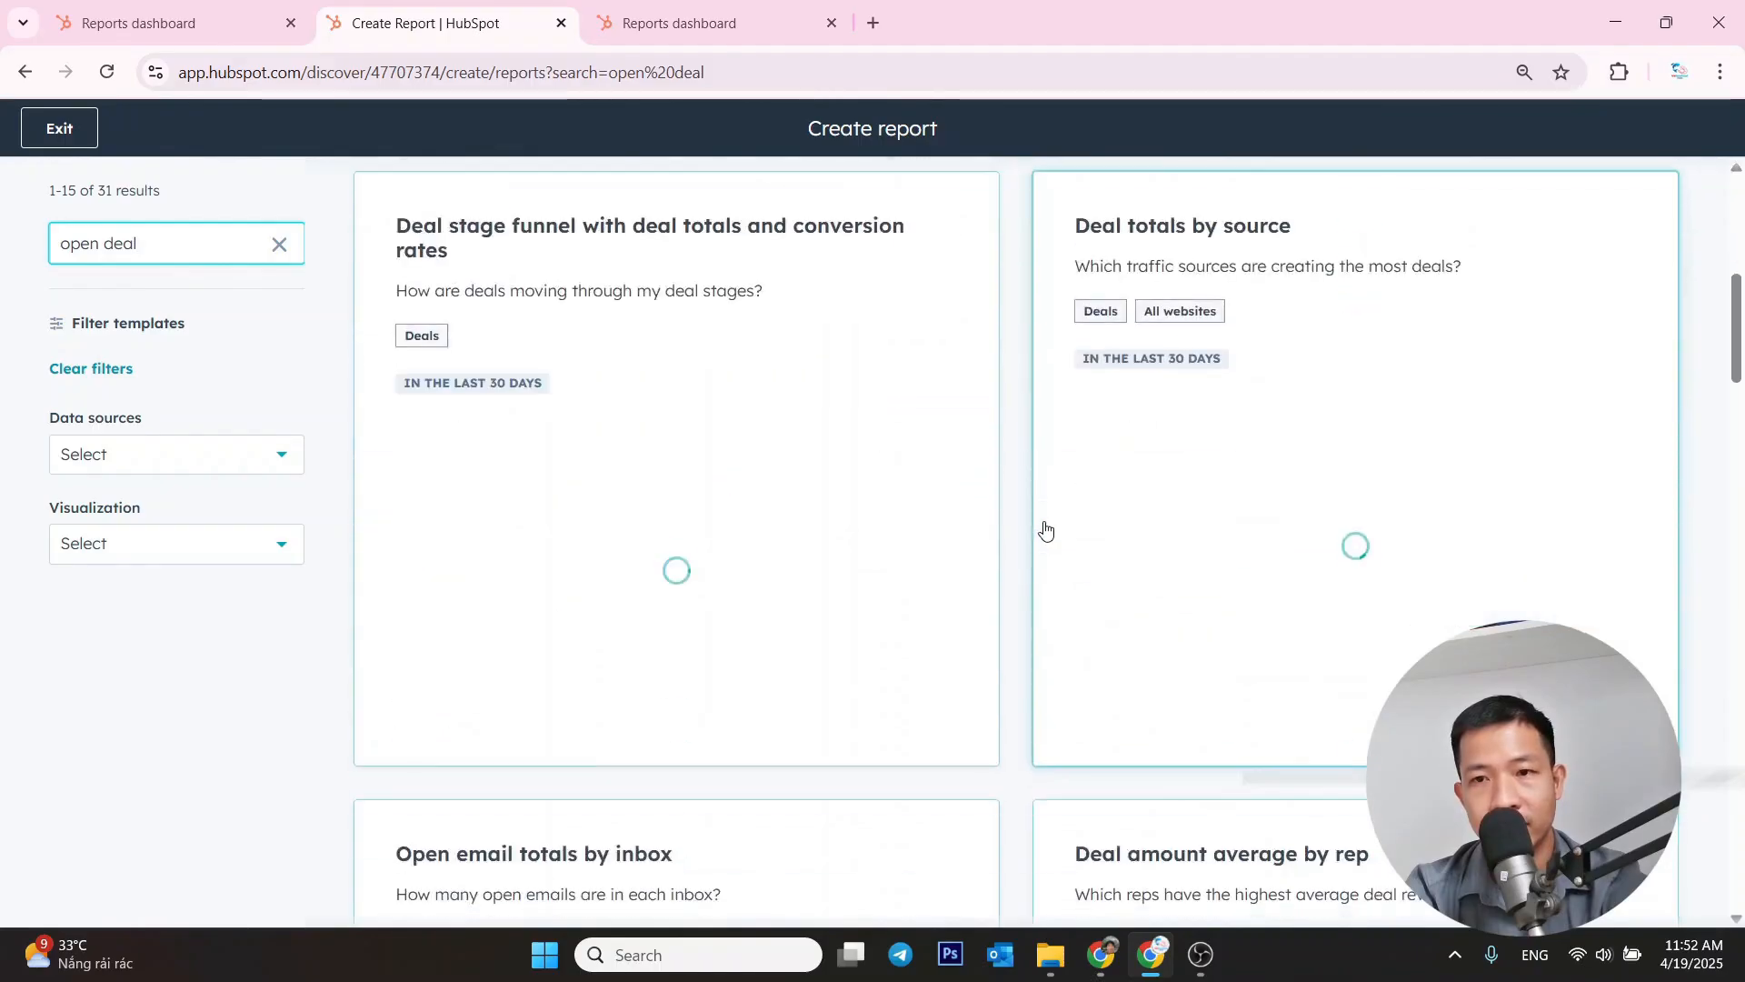
scroll(1048, 525, down, 3)
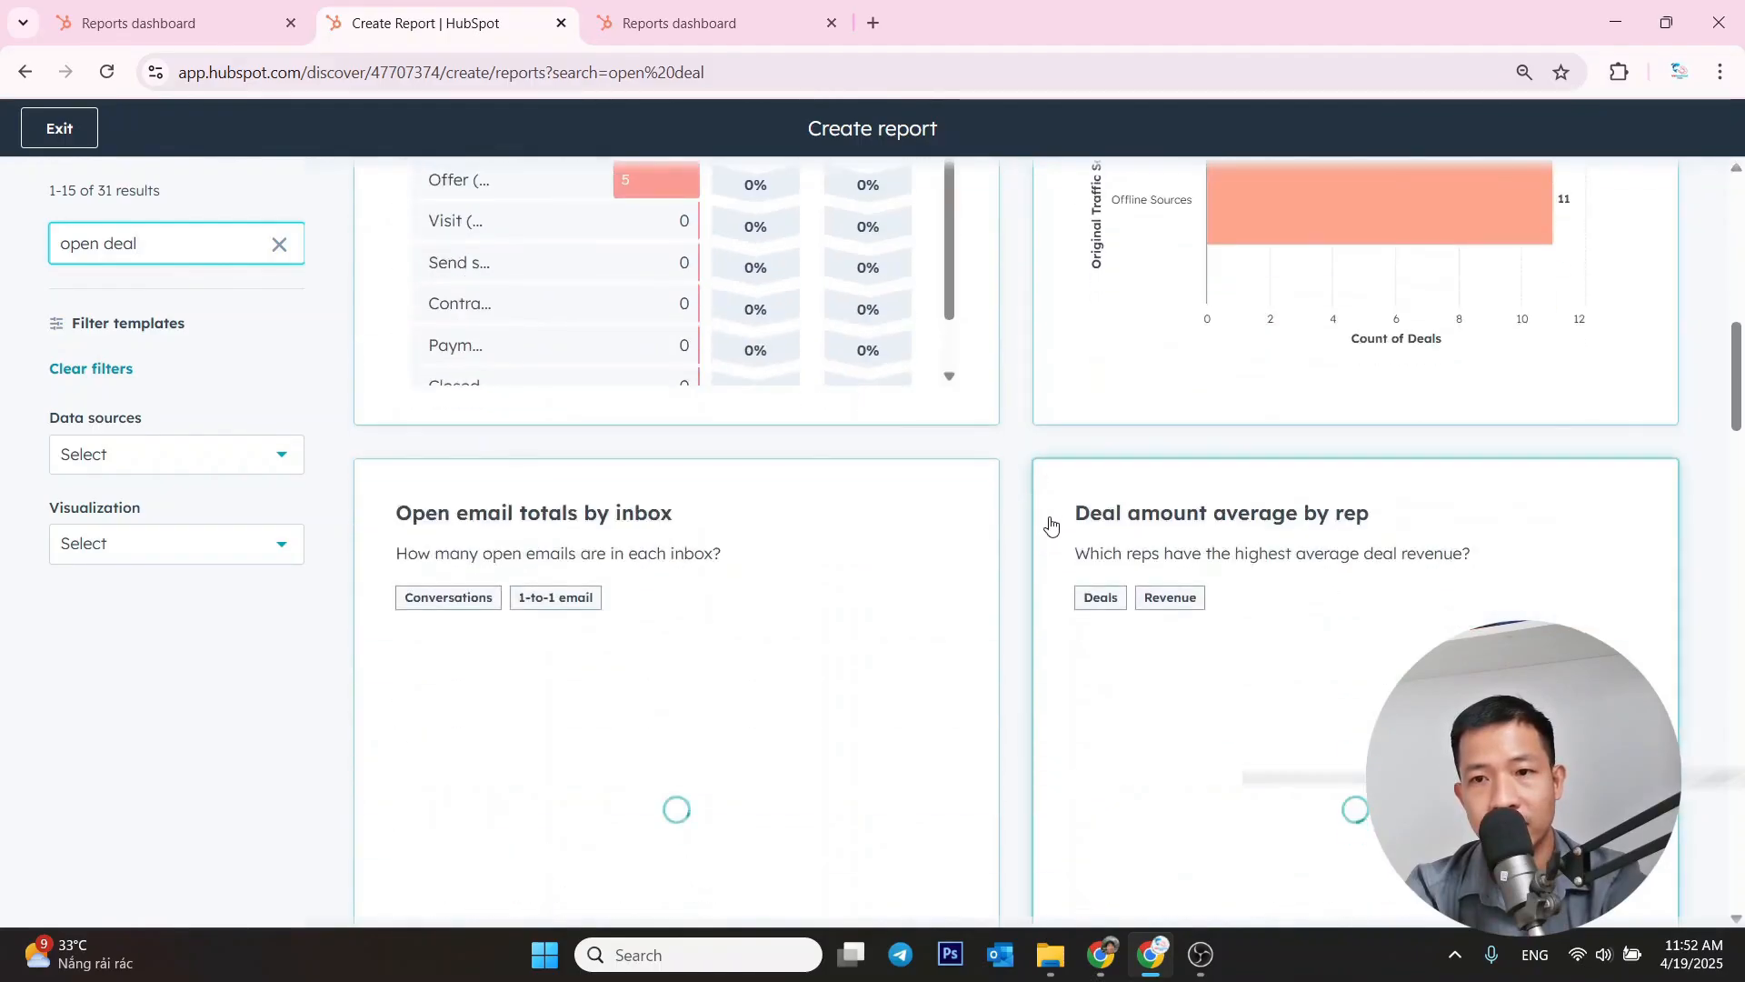
scroll(1052, 518, up, 10)
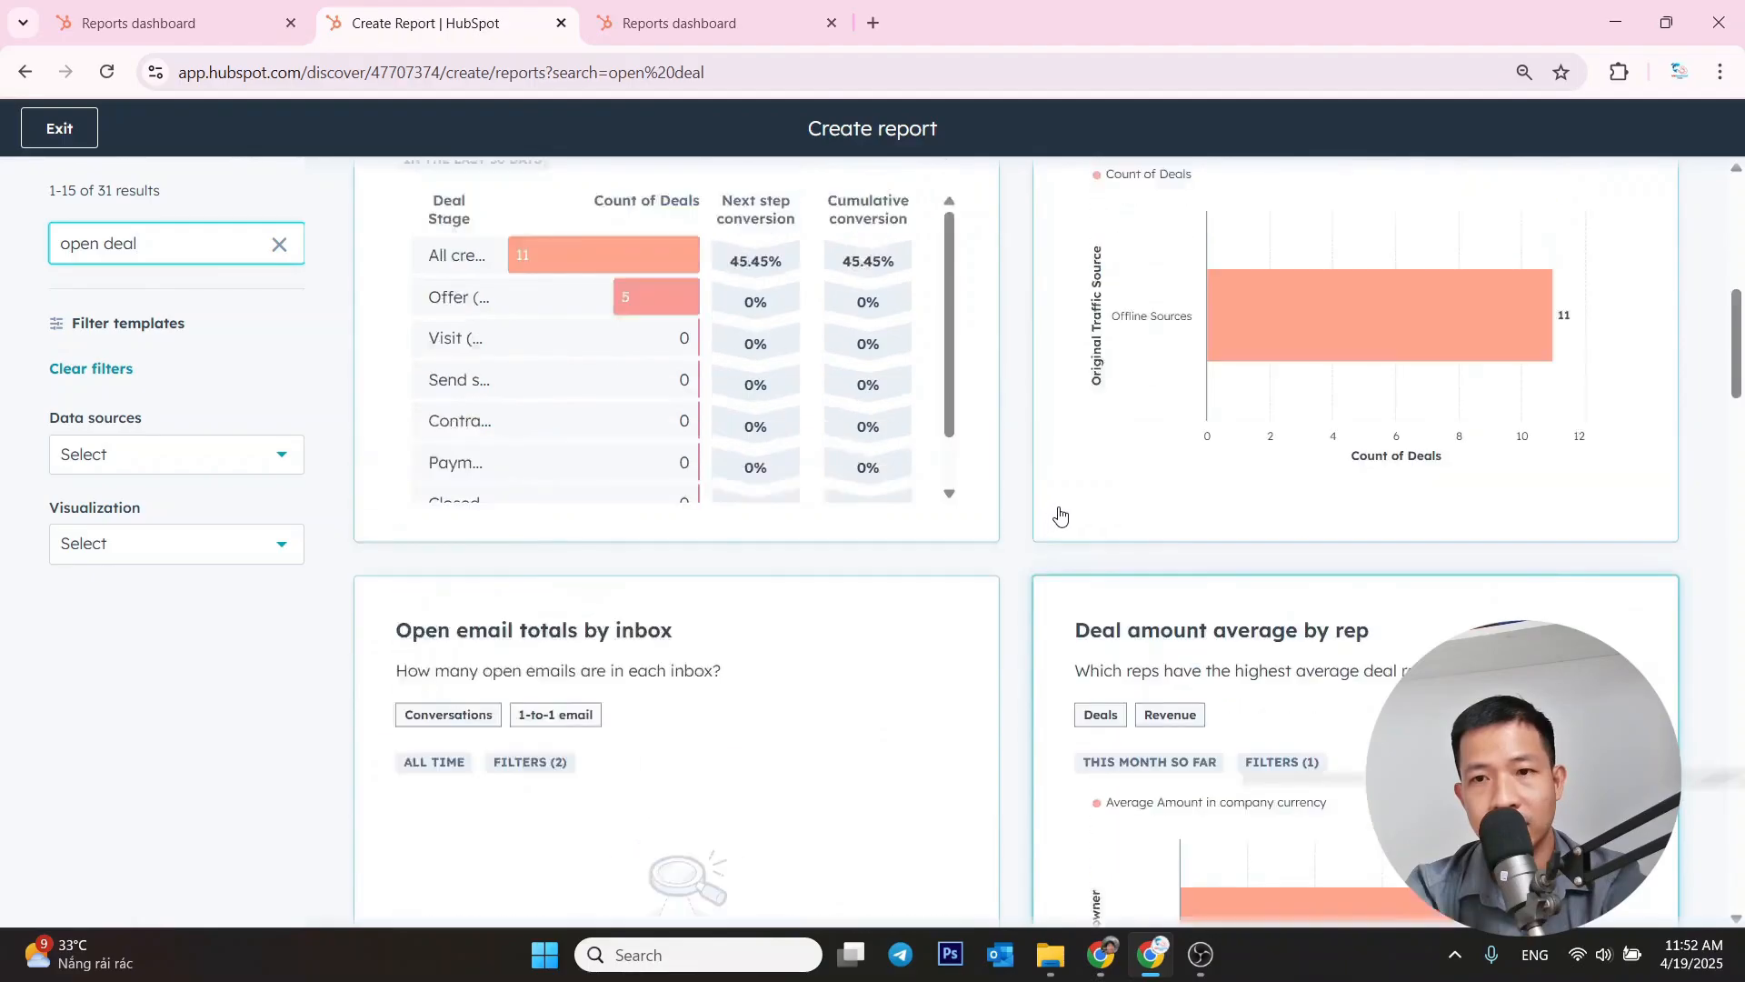
- Search the report templates for "deal" instead and open the "Deals by last modified date" template
double_click(104, 238)
key(BackSpace)
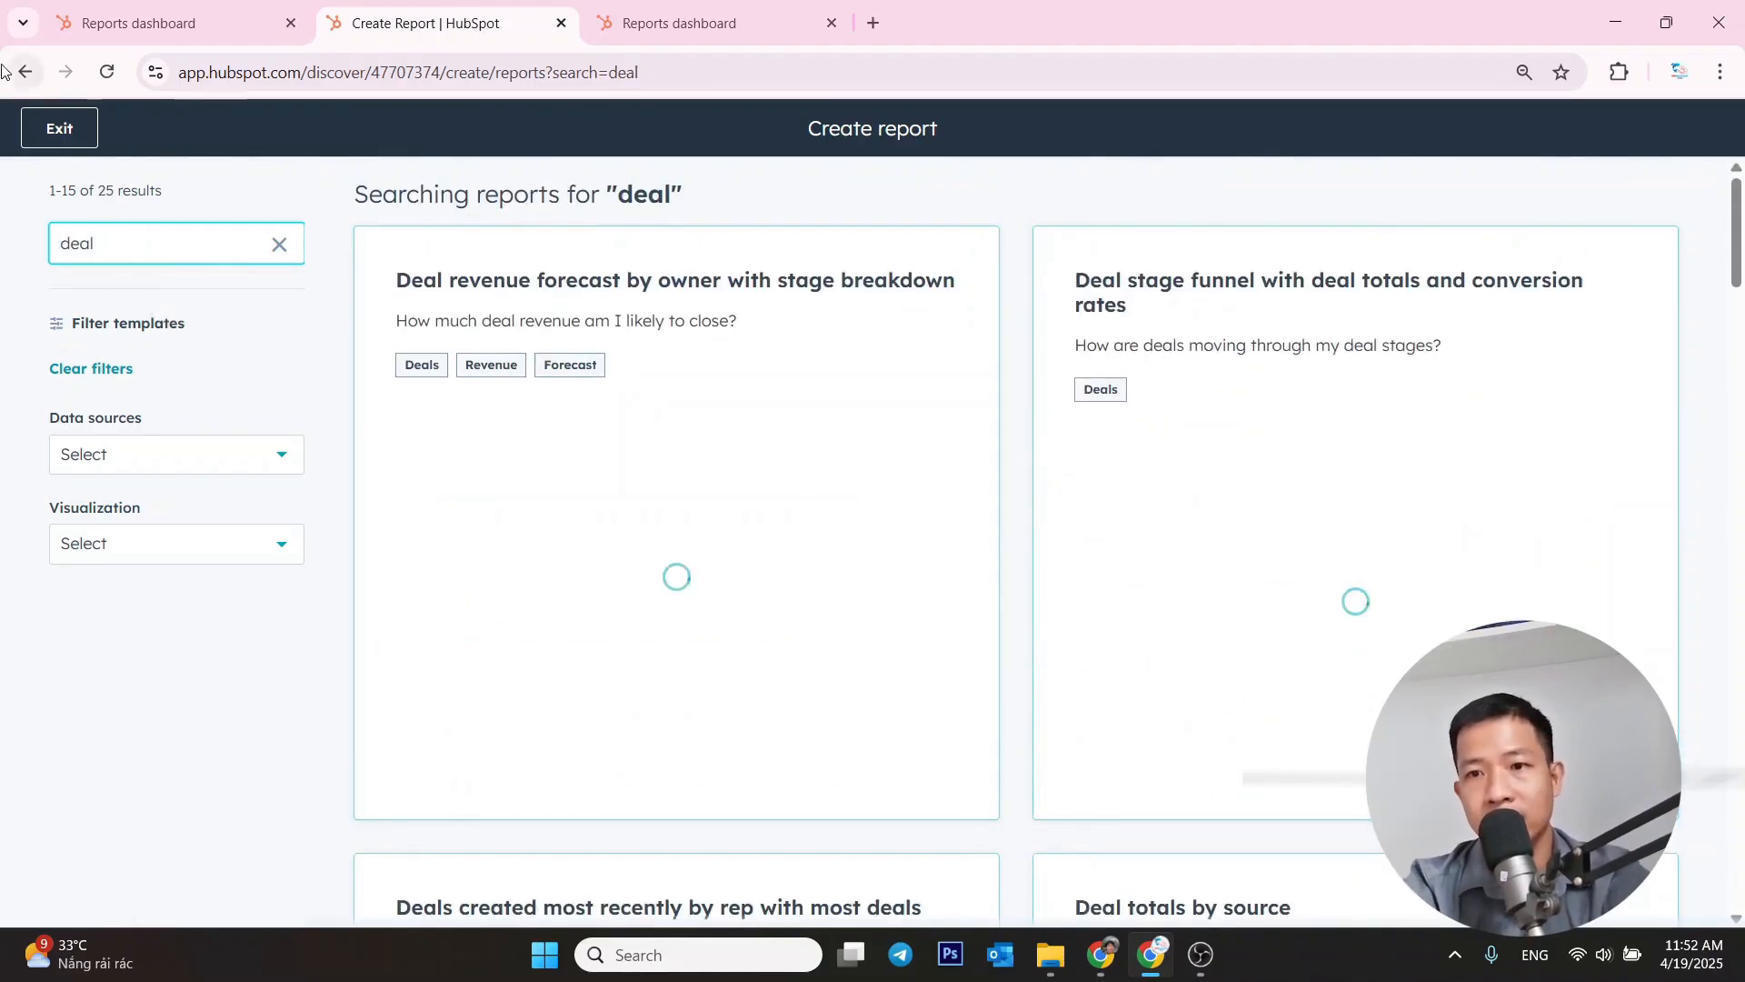
scroll(862, 452, down, 4)
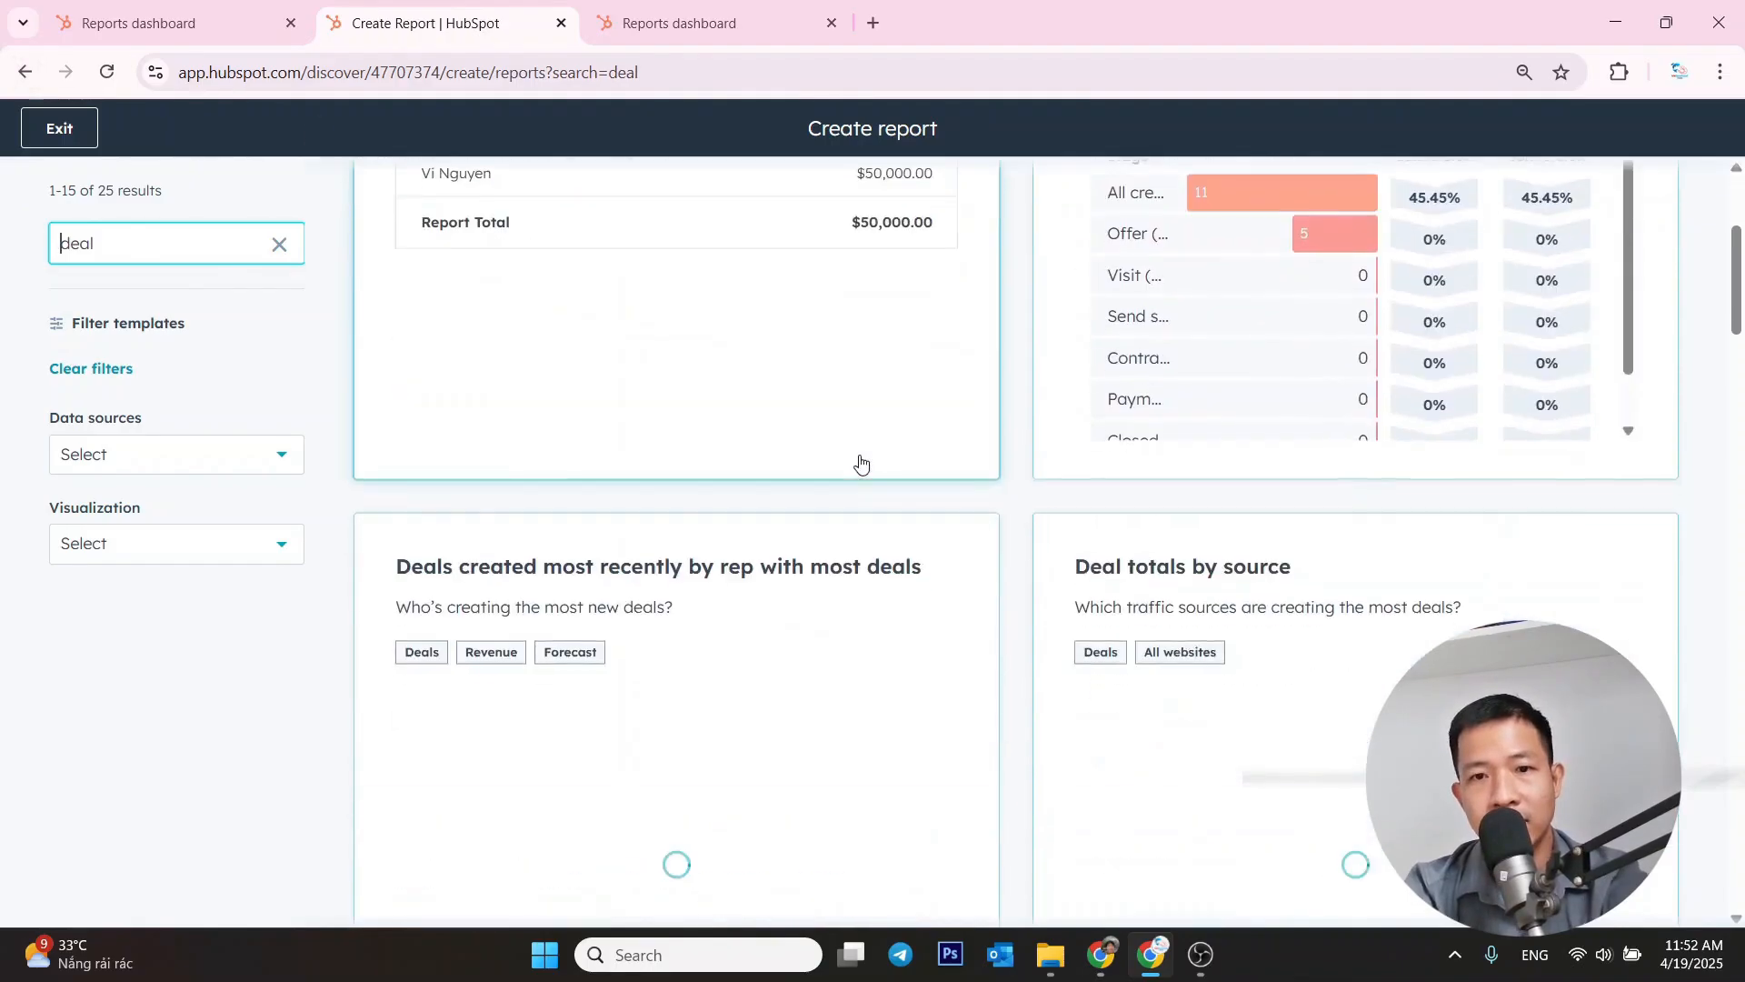
scroll(873, 445, down, 5)
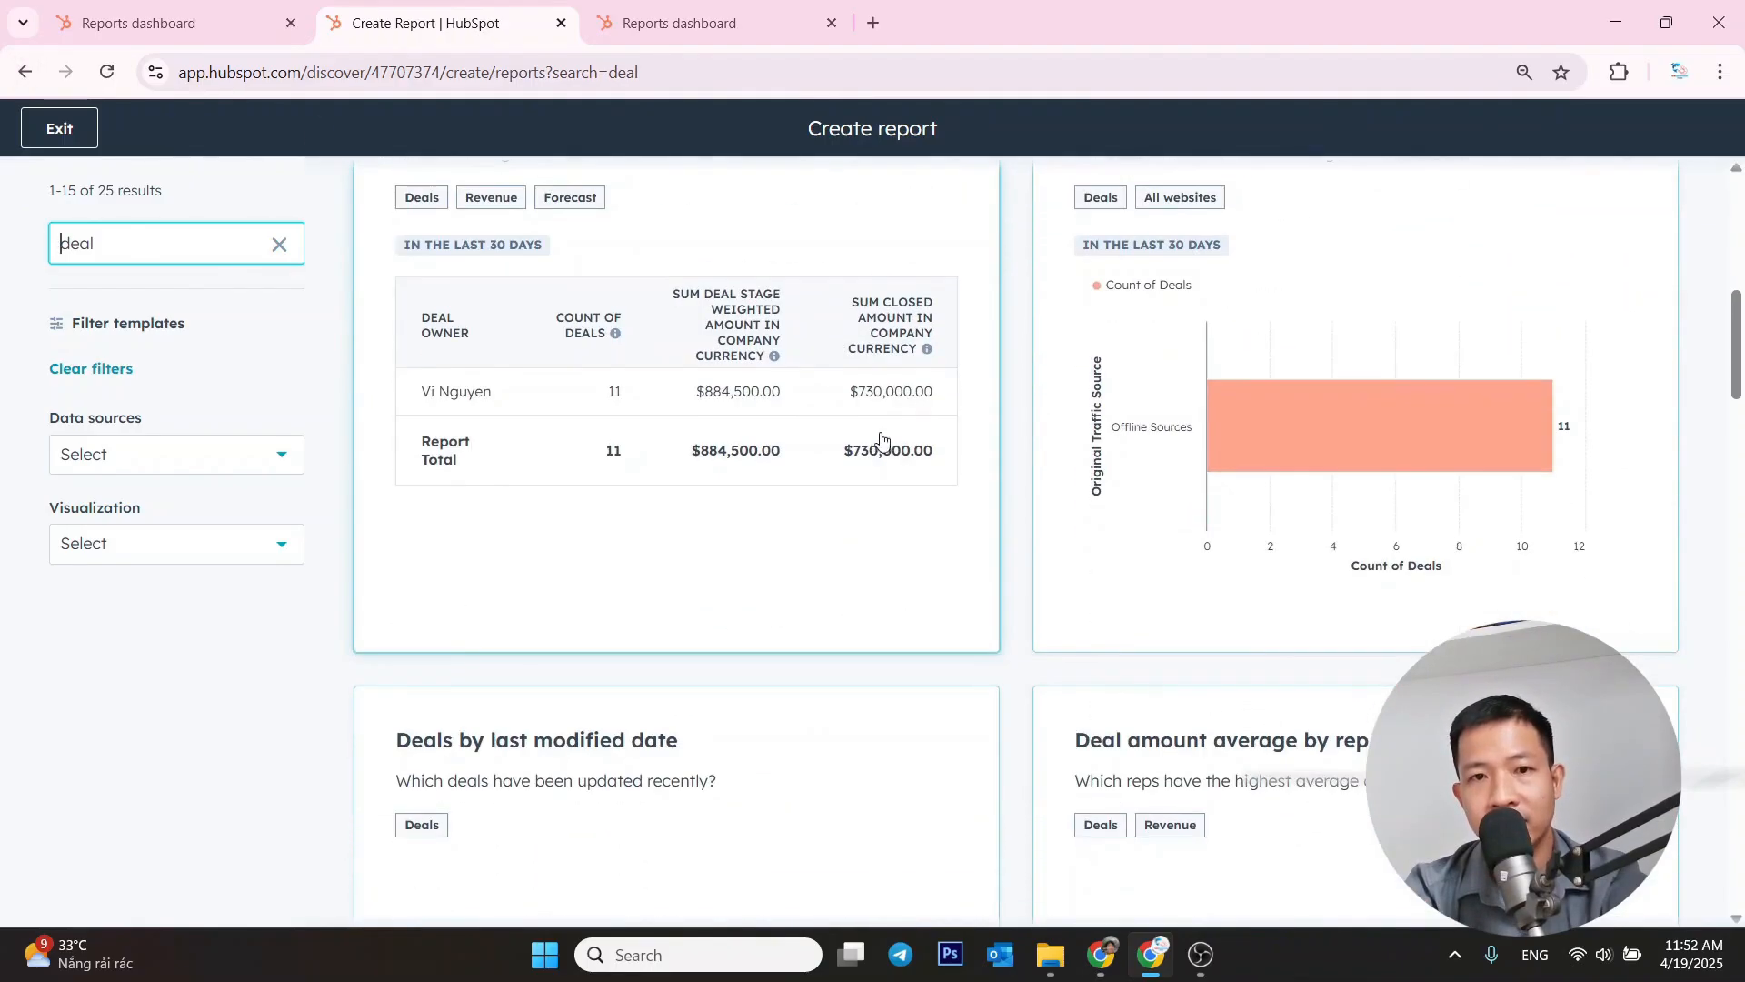
scroll(881, 450, down, 4)
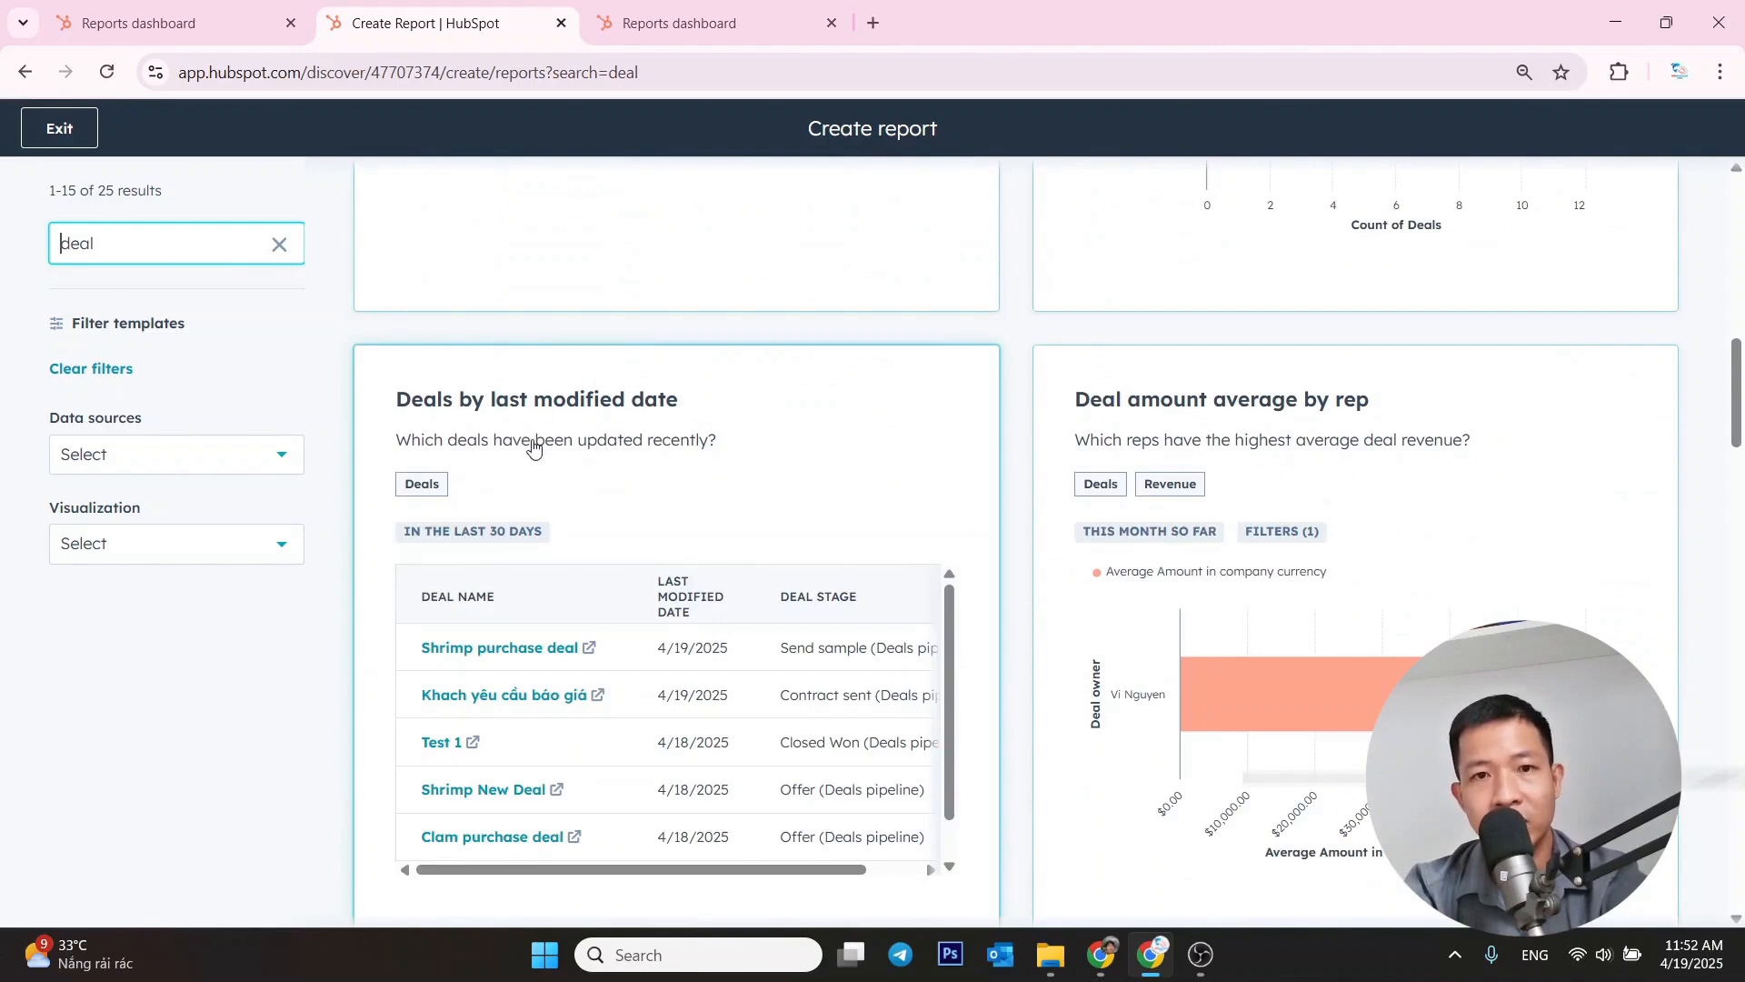
scroll(663, 446, down, 4)
scroll(627, 391, up, 3)
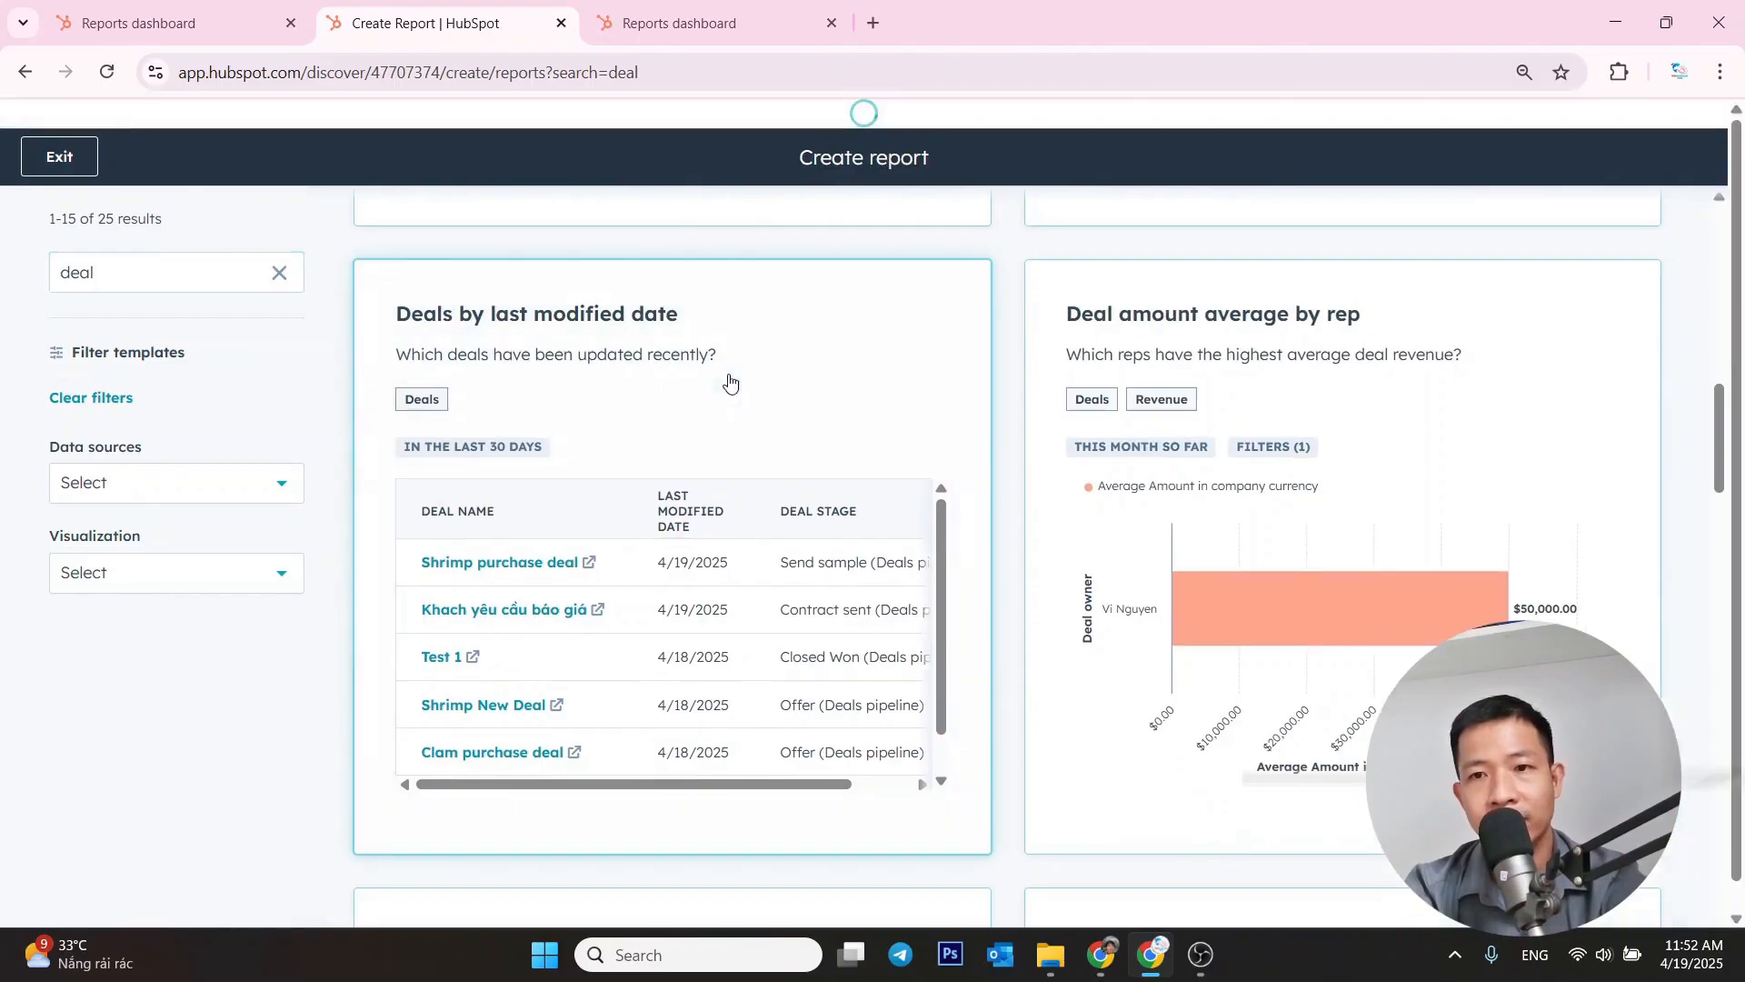
click(750, 404)
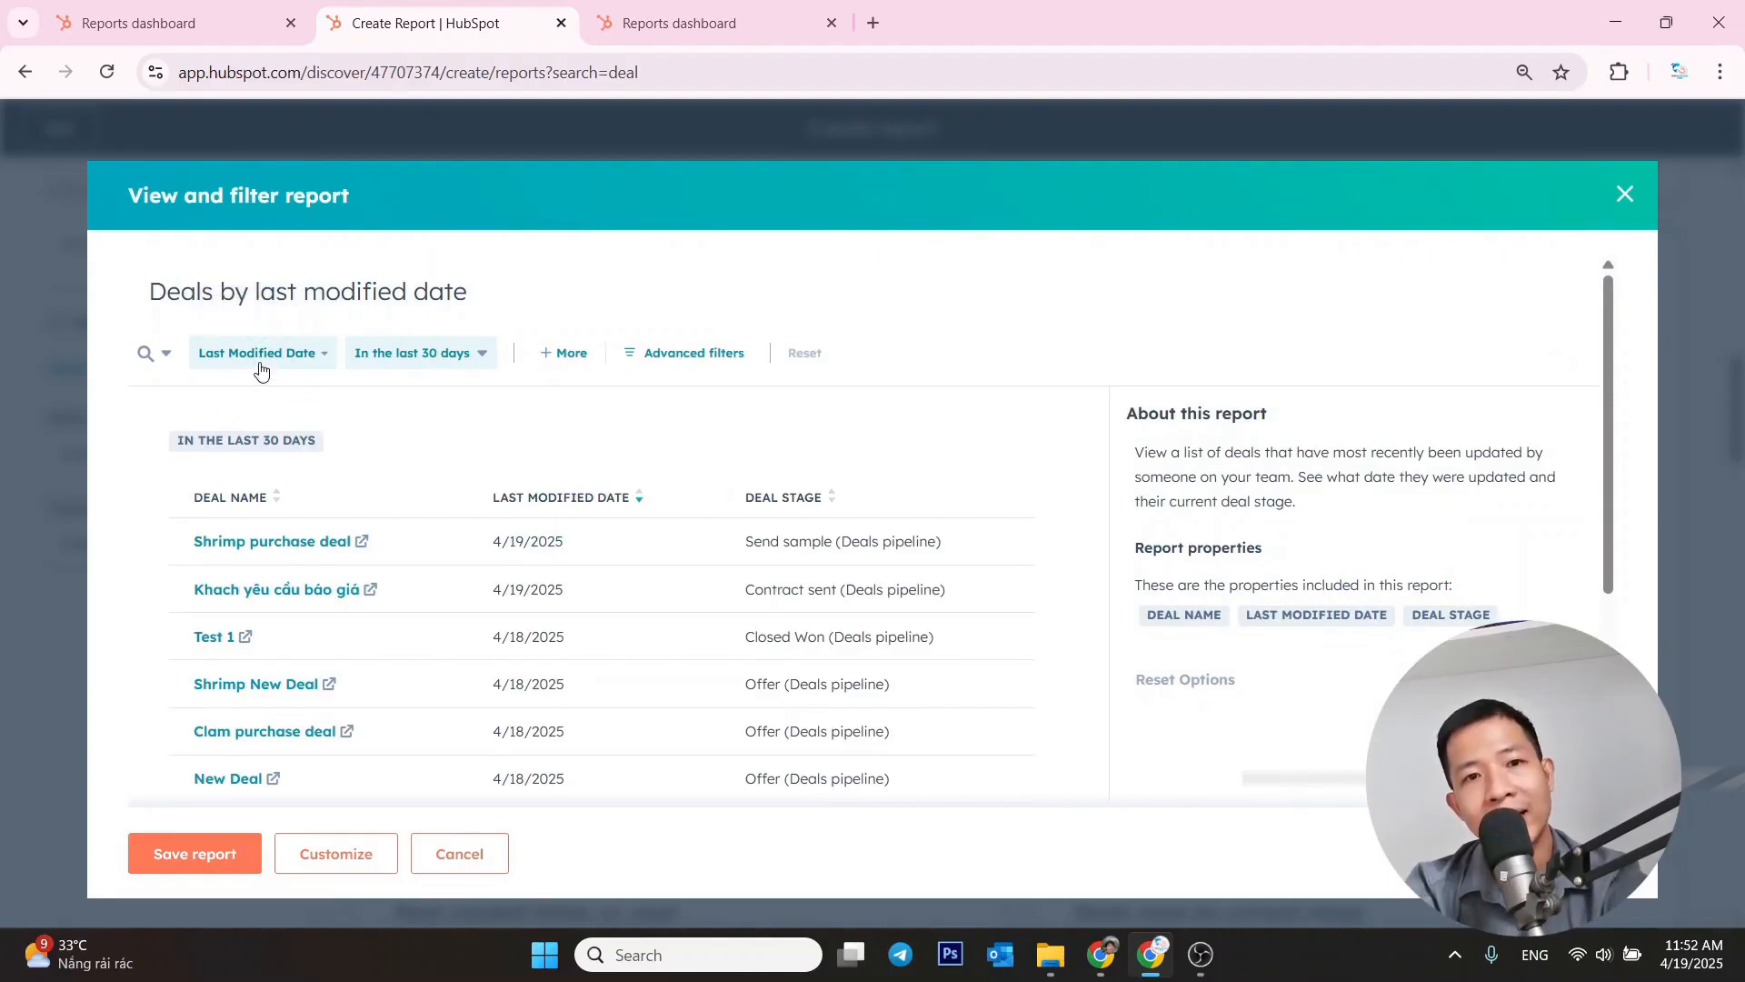
- Change the date property that filters the deals report to Create Date
click(283, 364)
scroll(255, 521, up, 2)
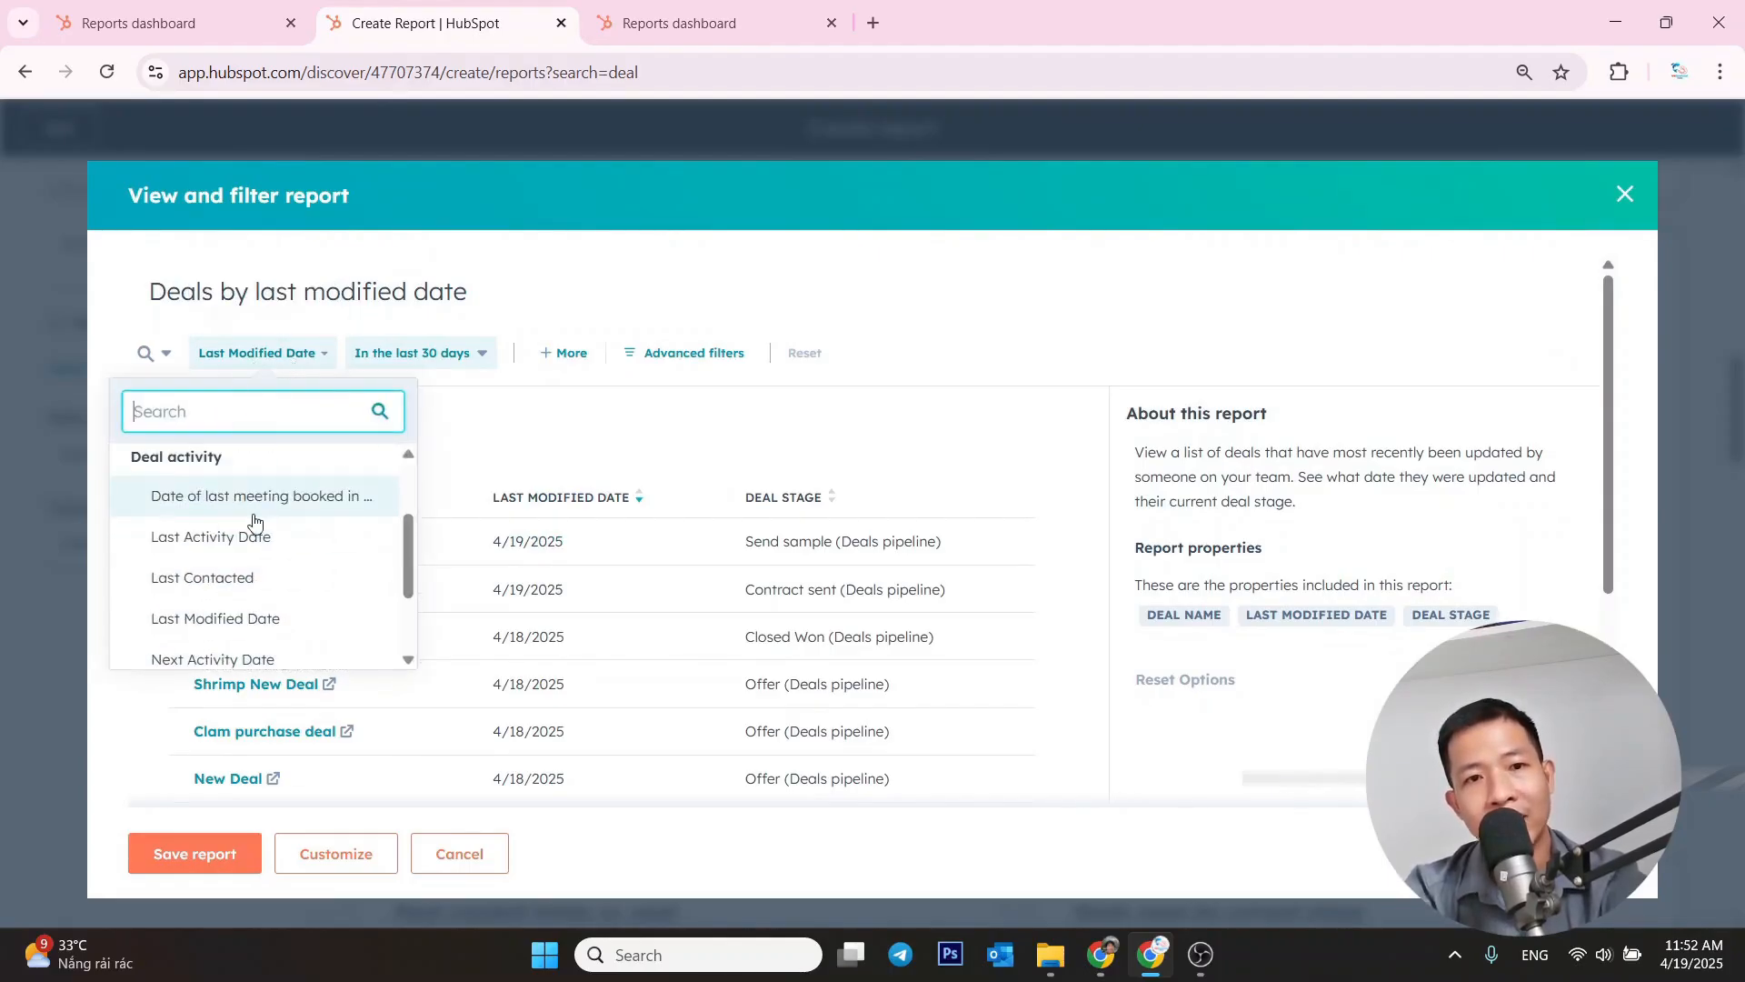
scroll(259, 528, down, 3)
scroll(271, 563, up, 3)
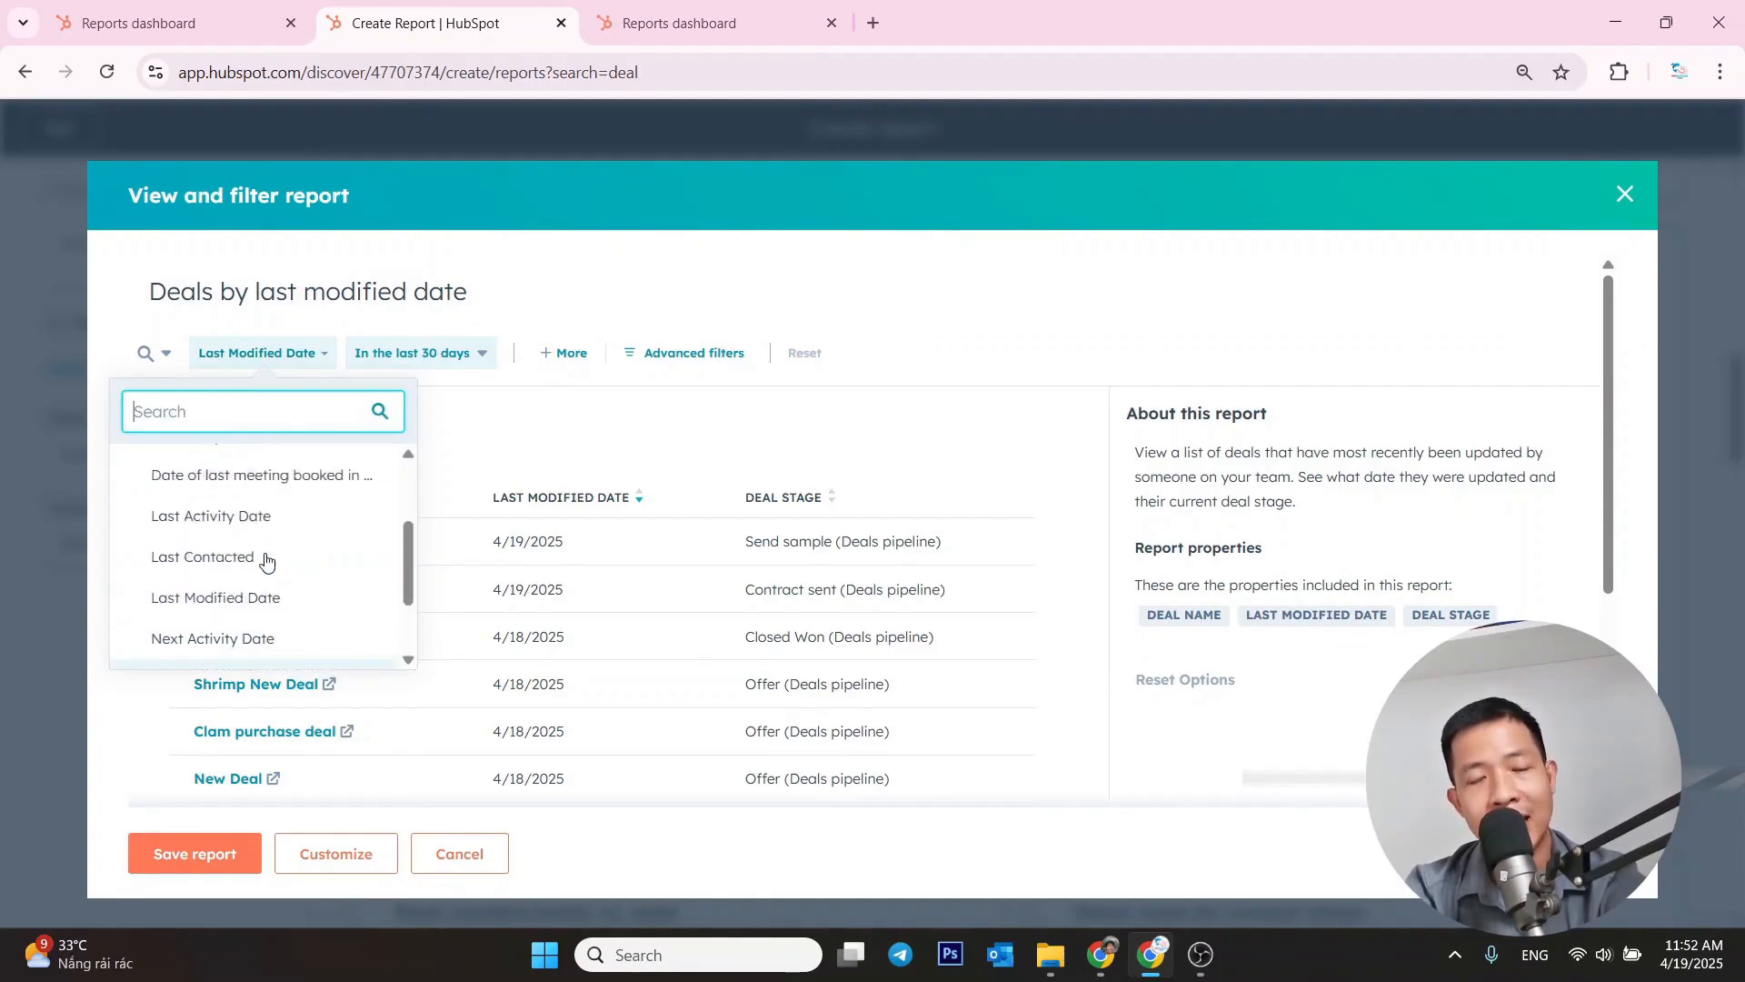
scroll(254, 545, up, 5)
text(create)
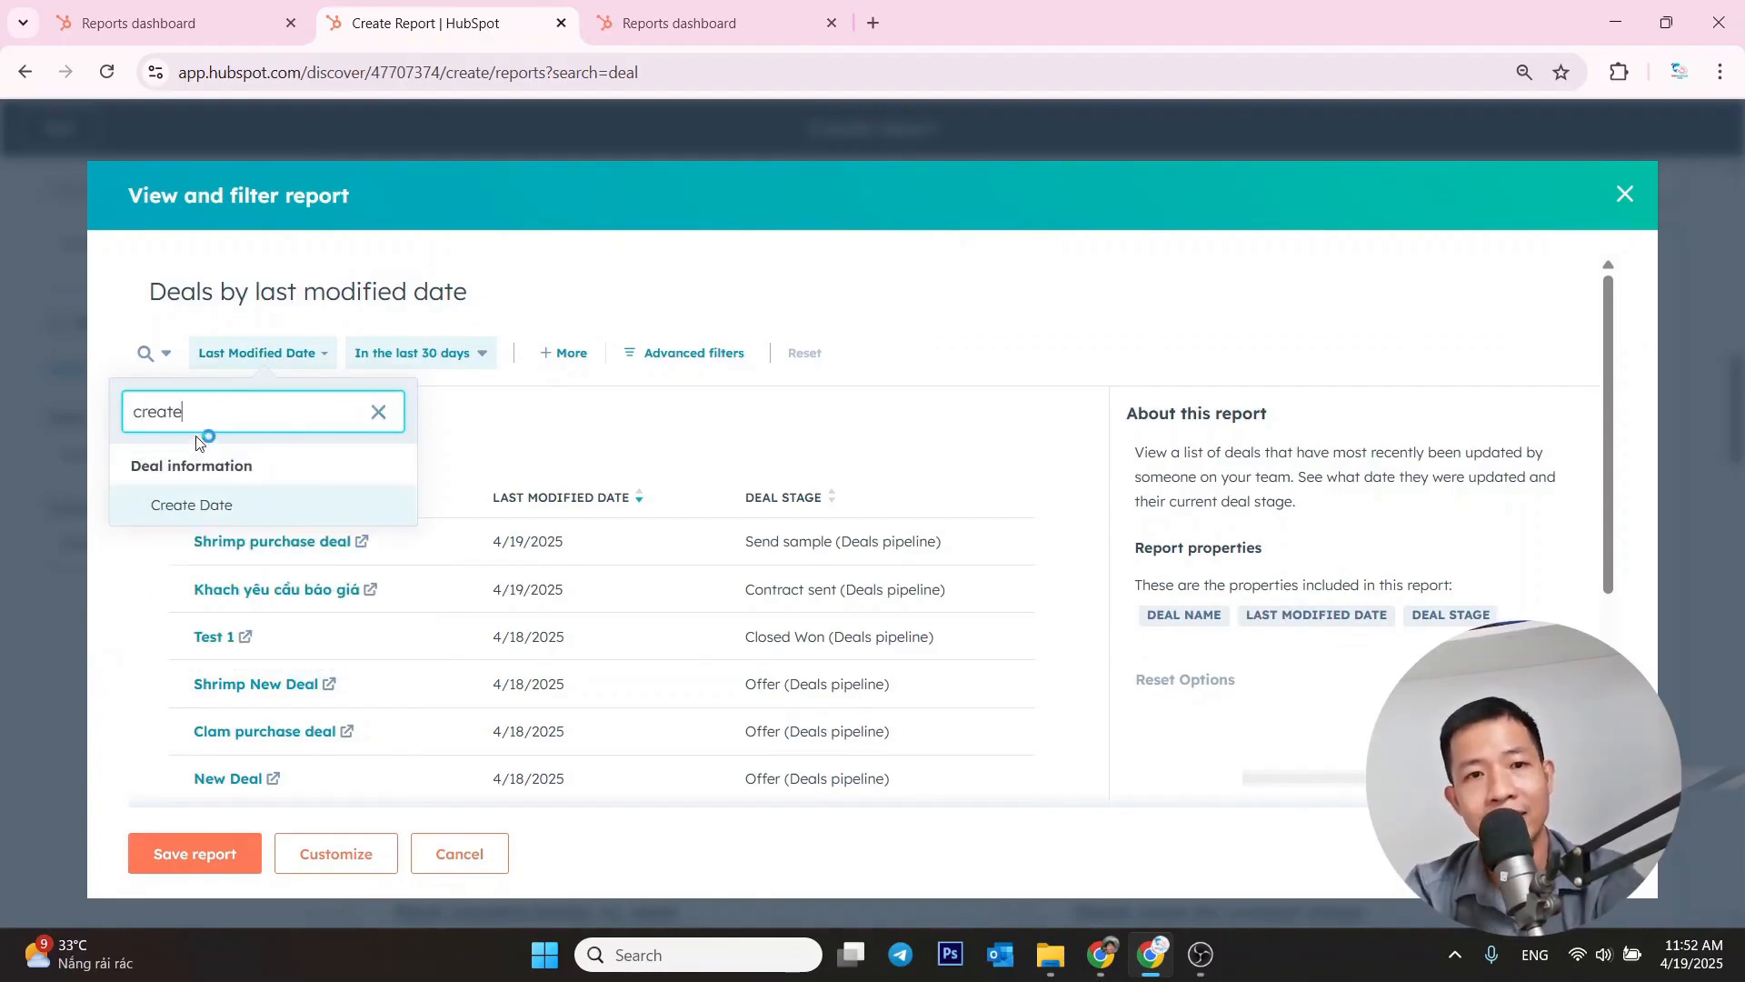
click(195, 516)
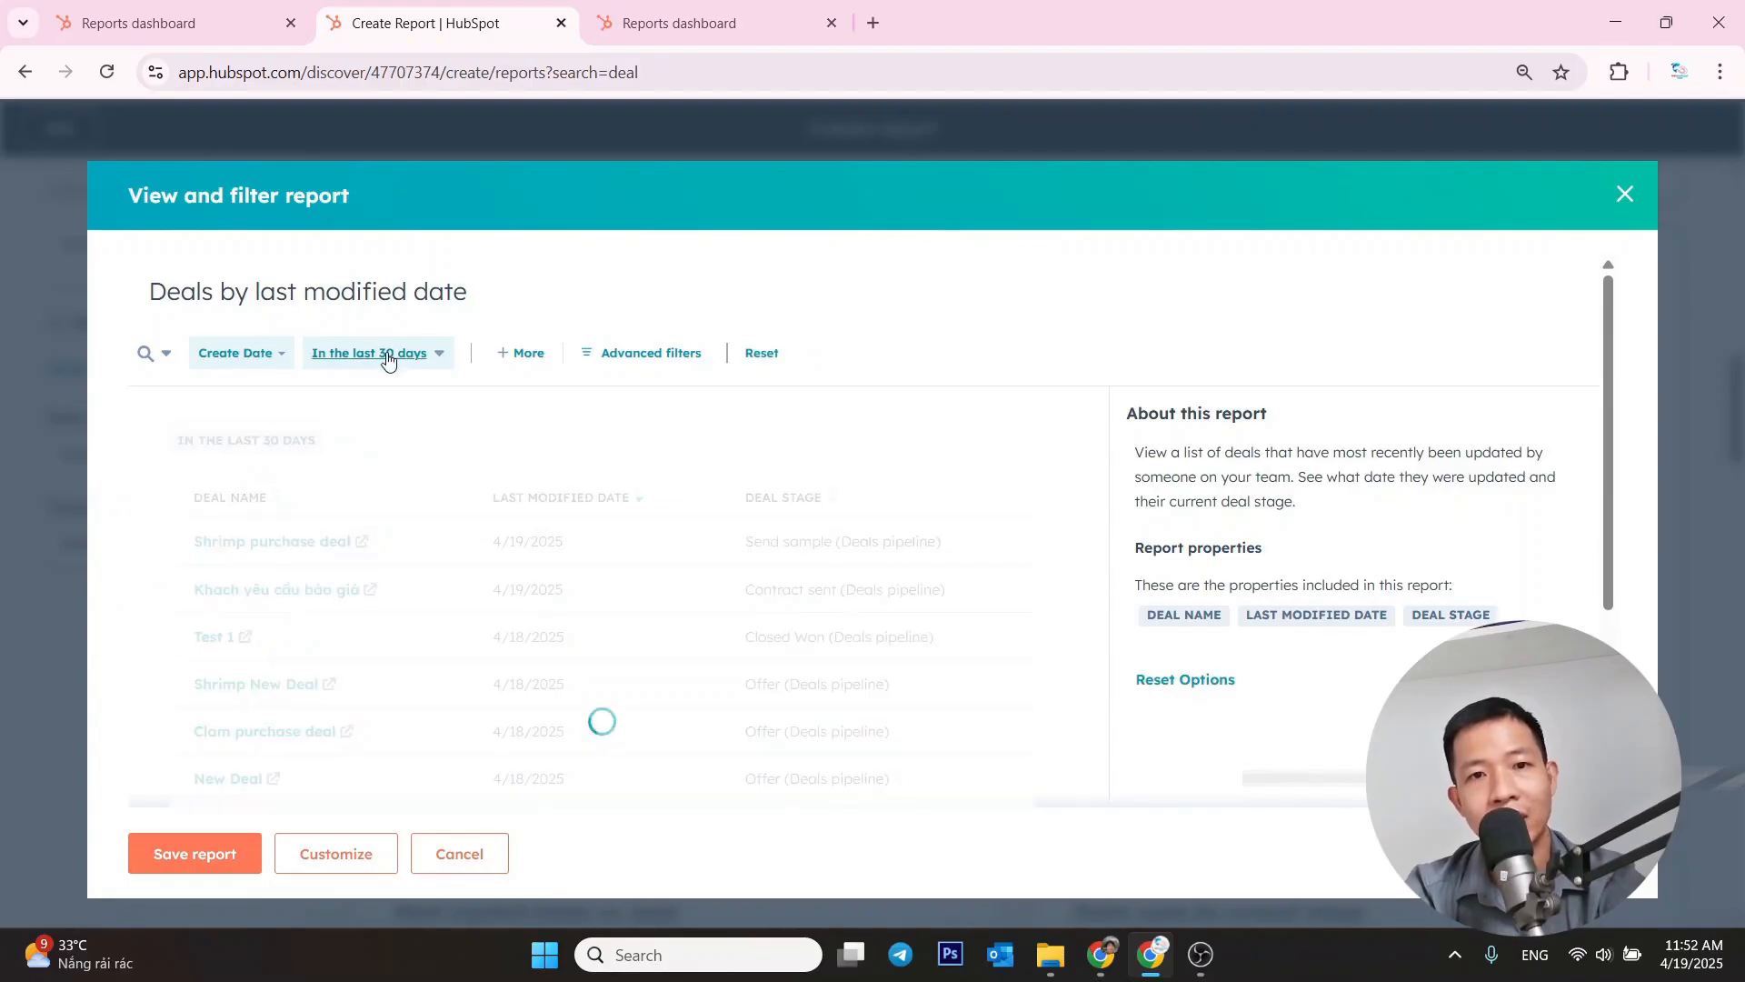
- Set the report's date range to This month and look through the filtered deals
click(389, 354)
click(453, 427)
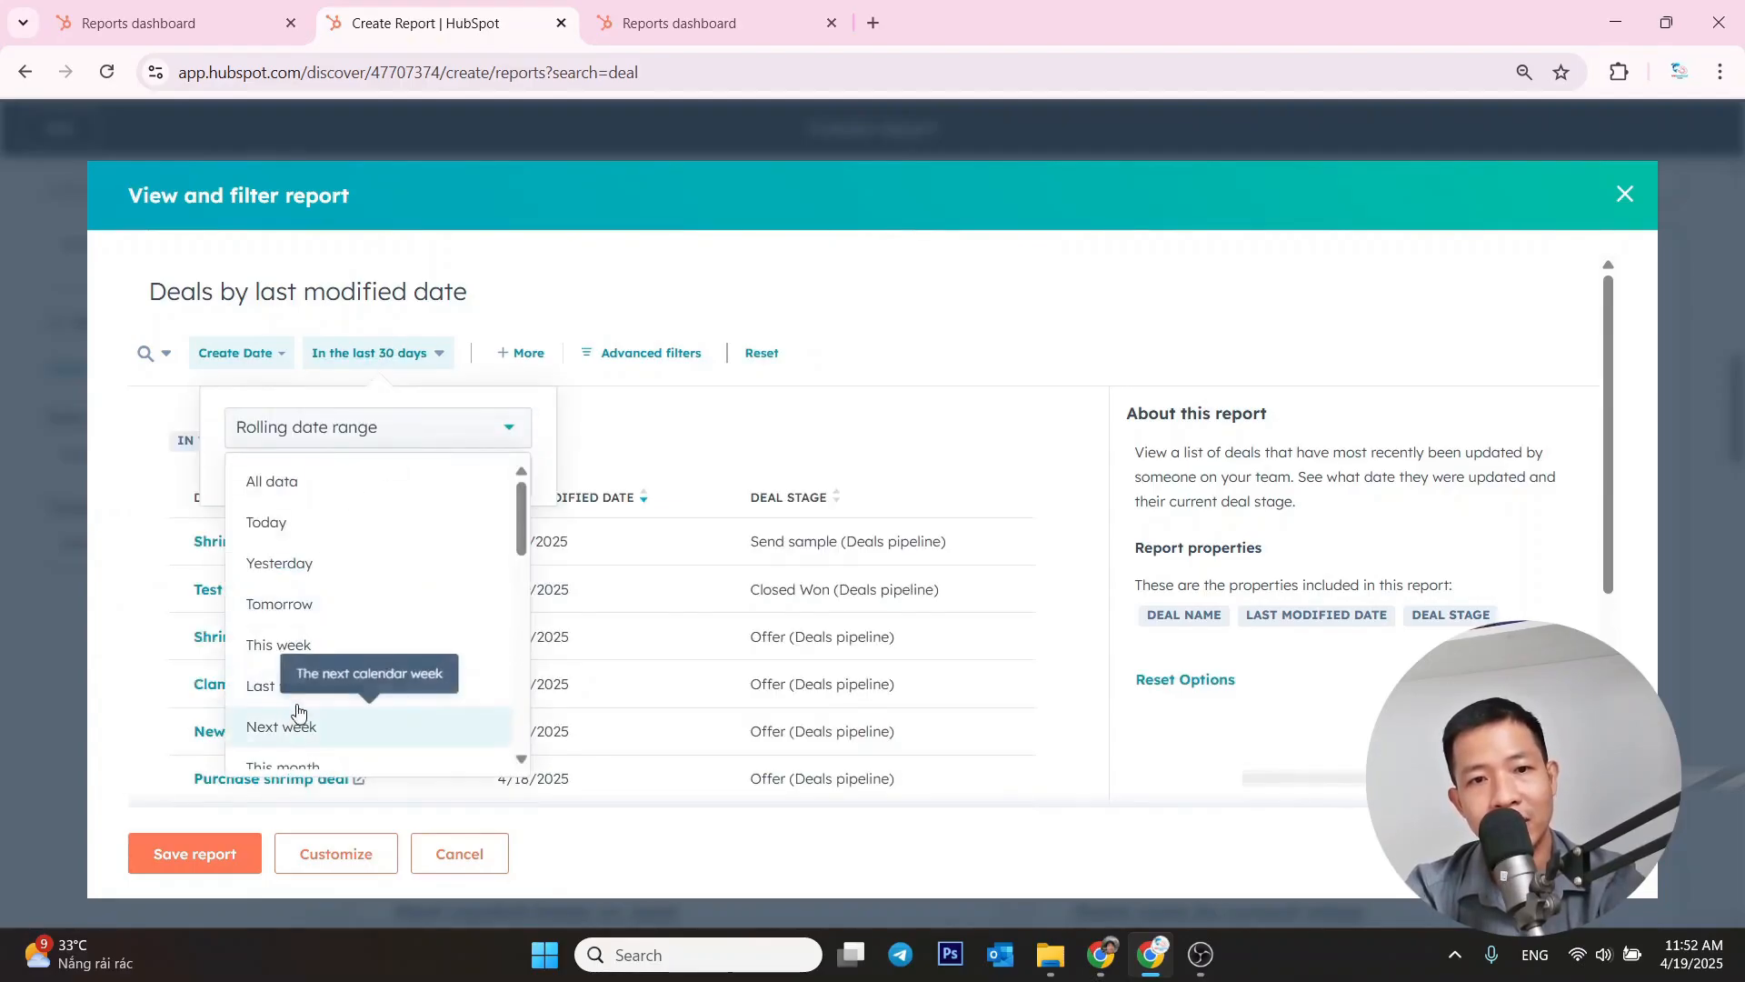
scroll(339, 619, down, 1)
click(319, 654)
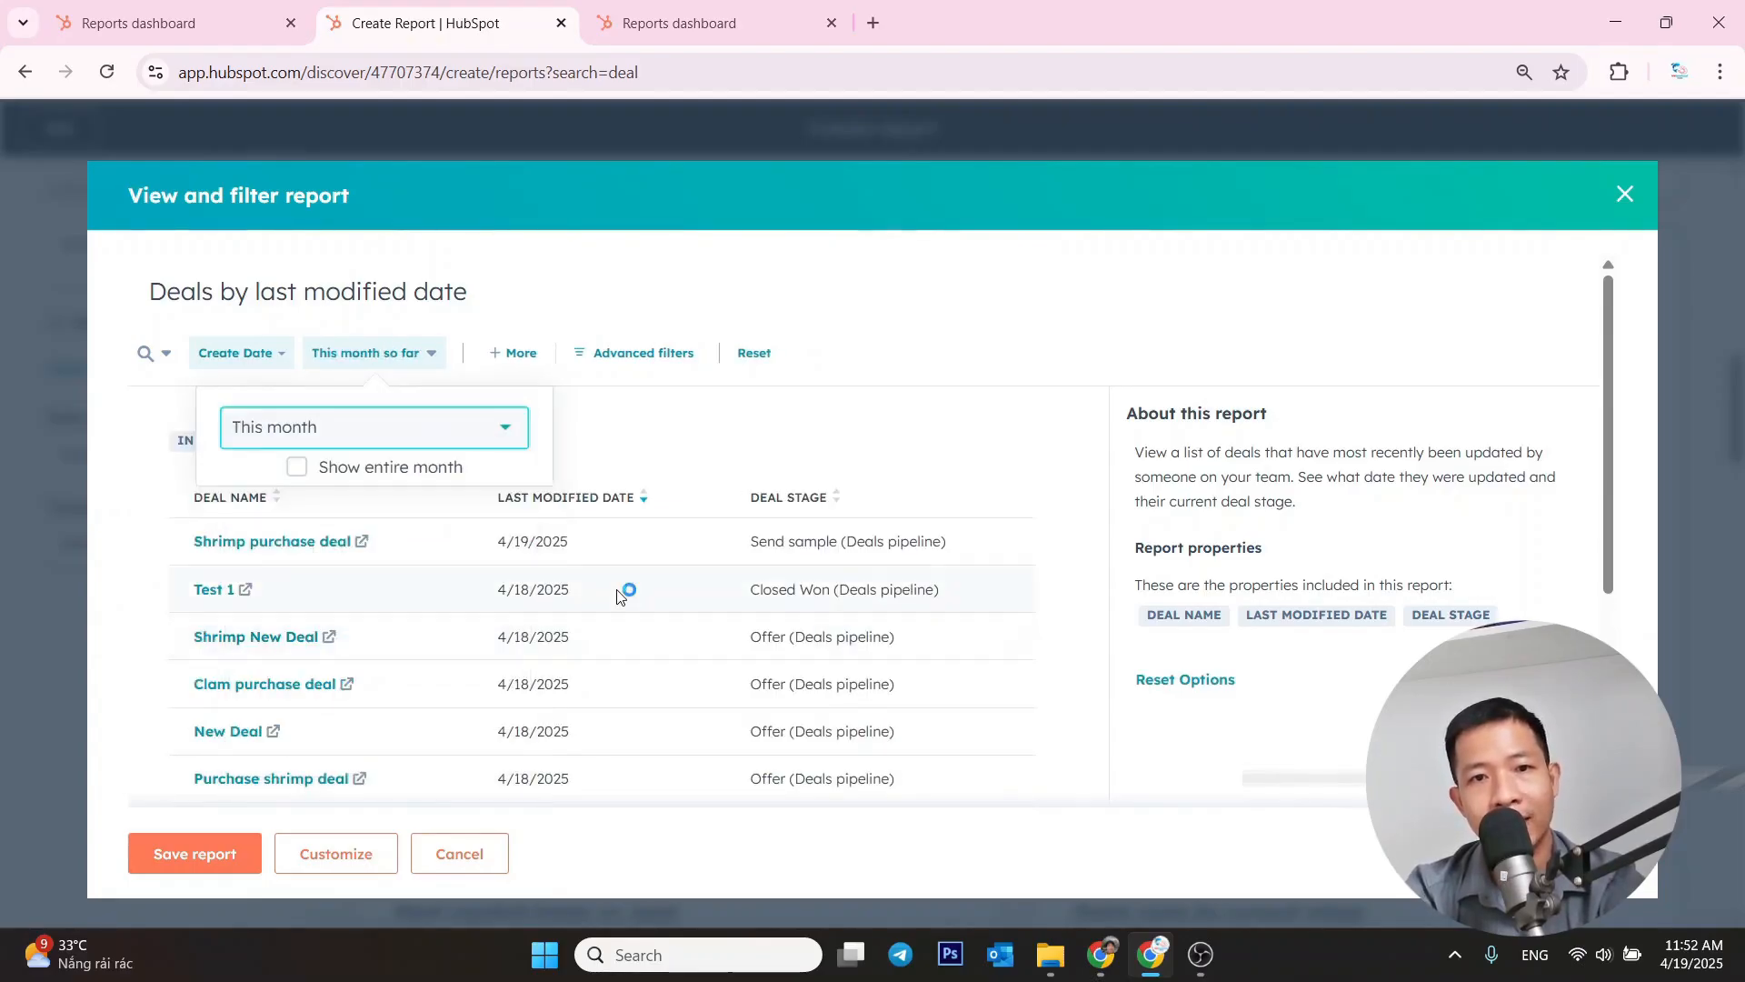
click(874, 293)
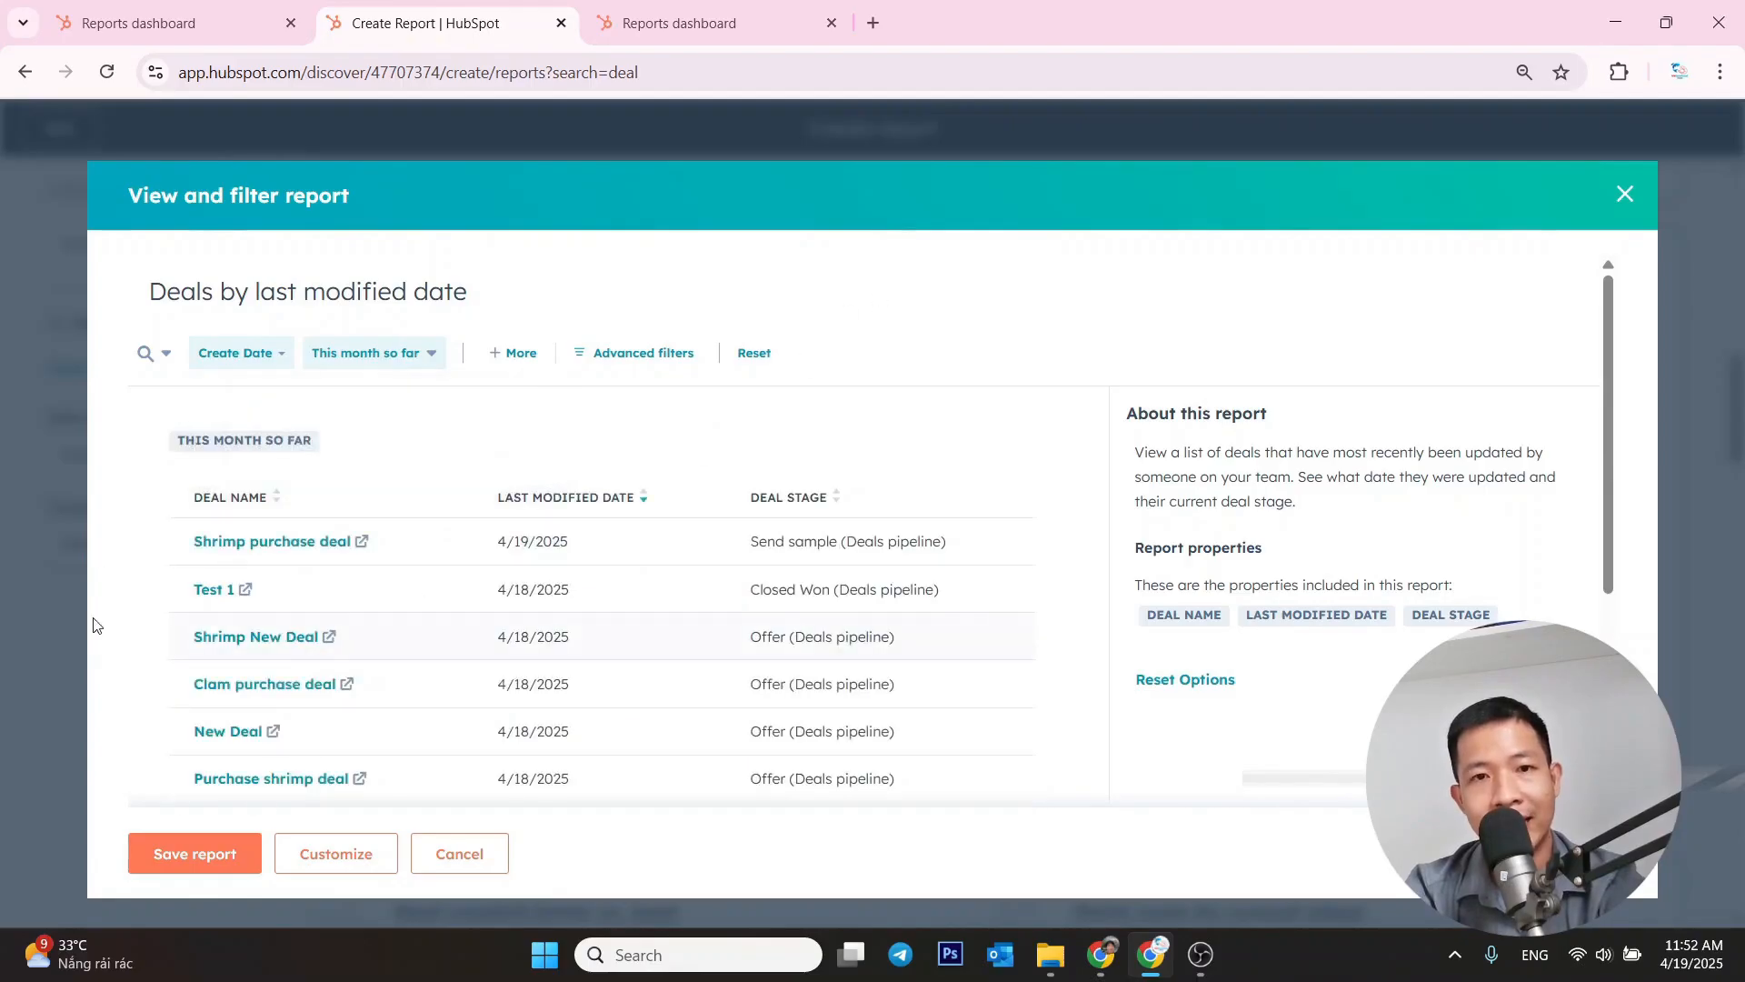
scroll(400, 561, down, 5)
scroll(427, 527, up, 5)
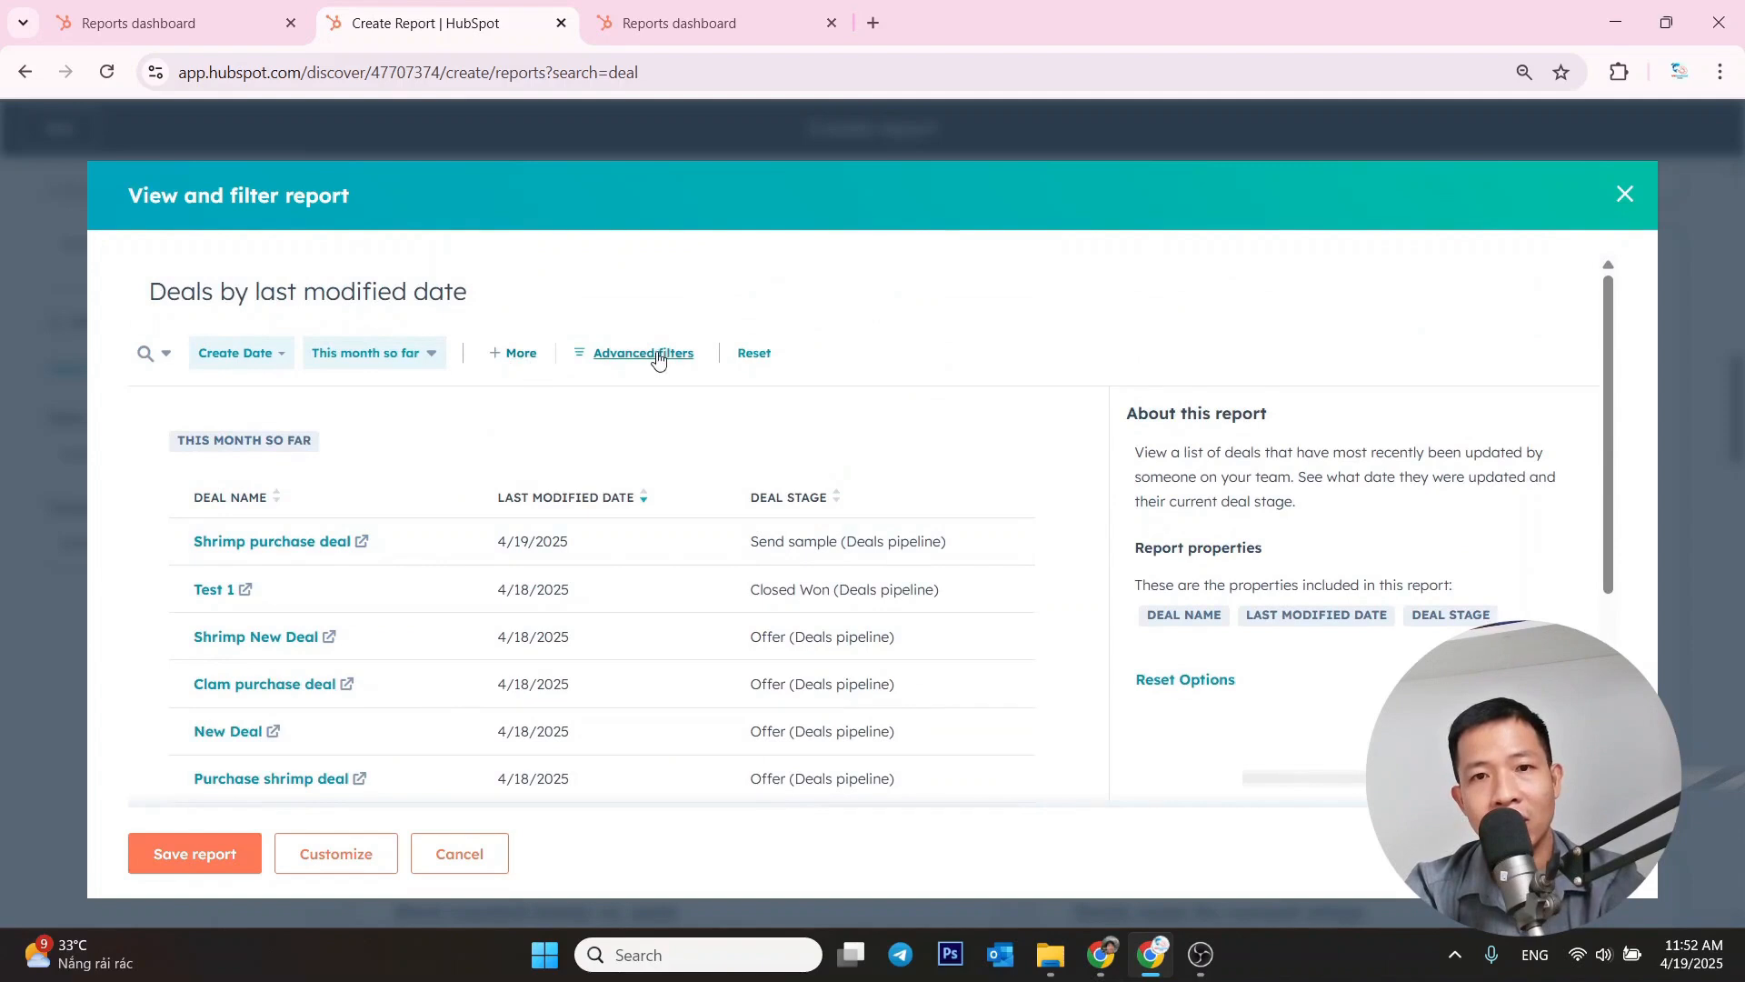
- Add Deal stage as a quick filter on the deals report
click(515, 354)
text(deal)
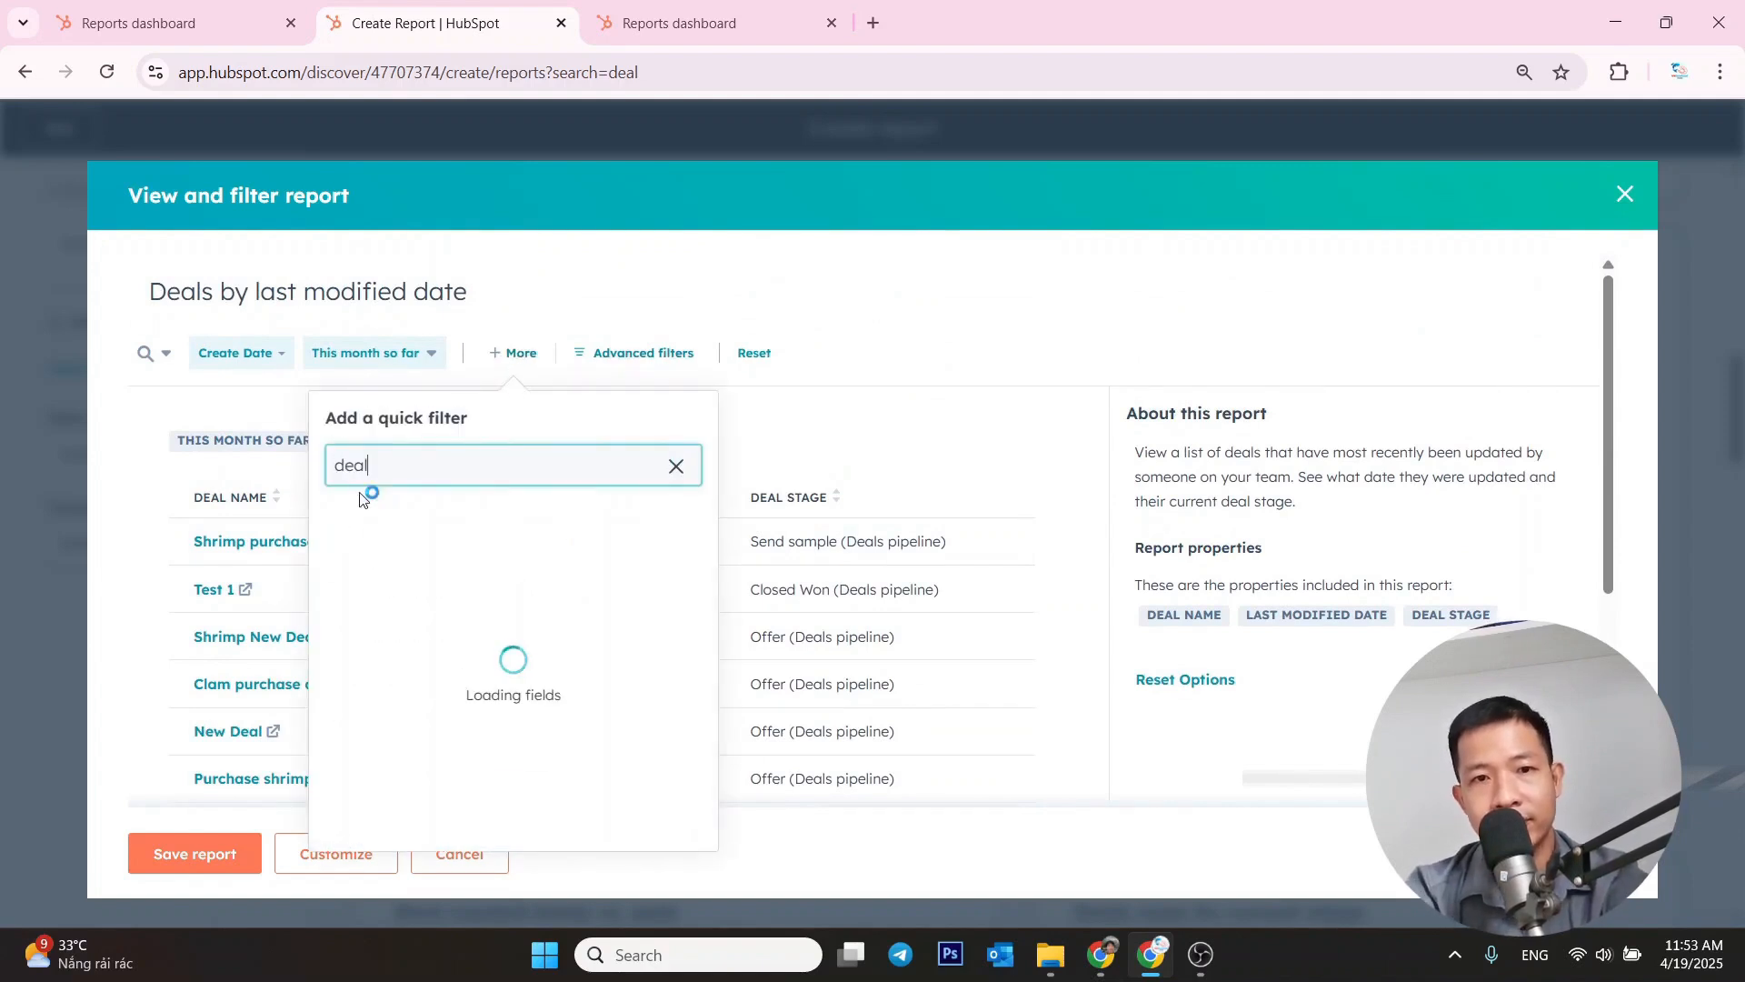
click(405, 592)
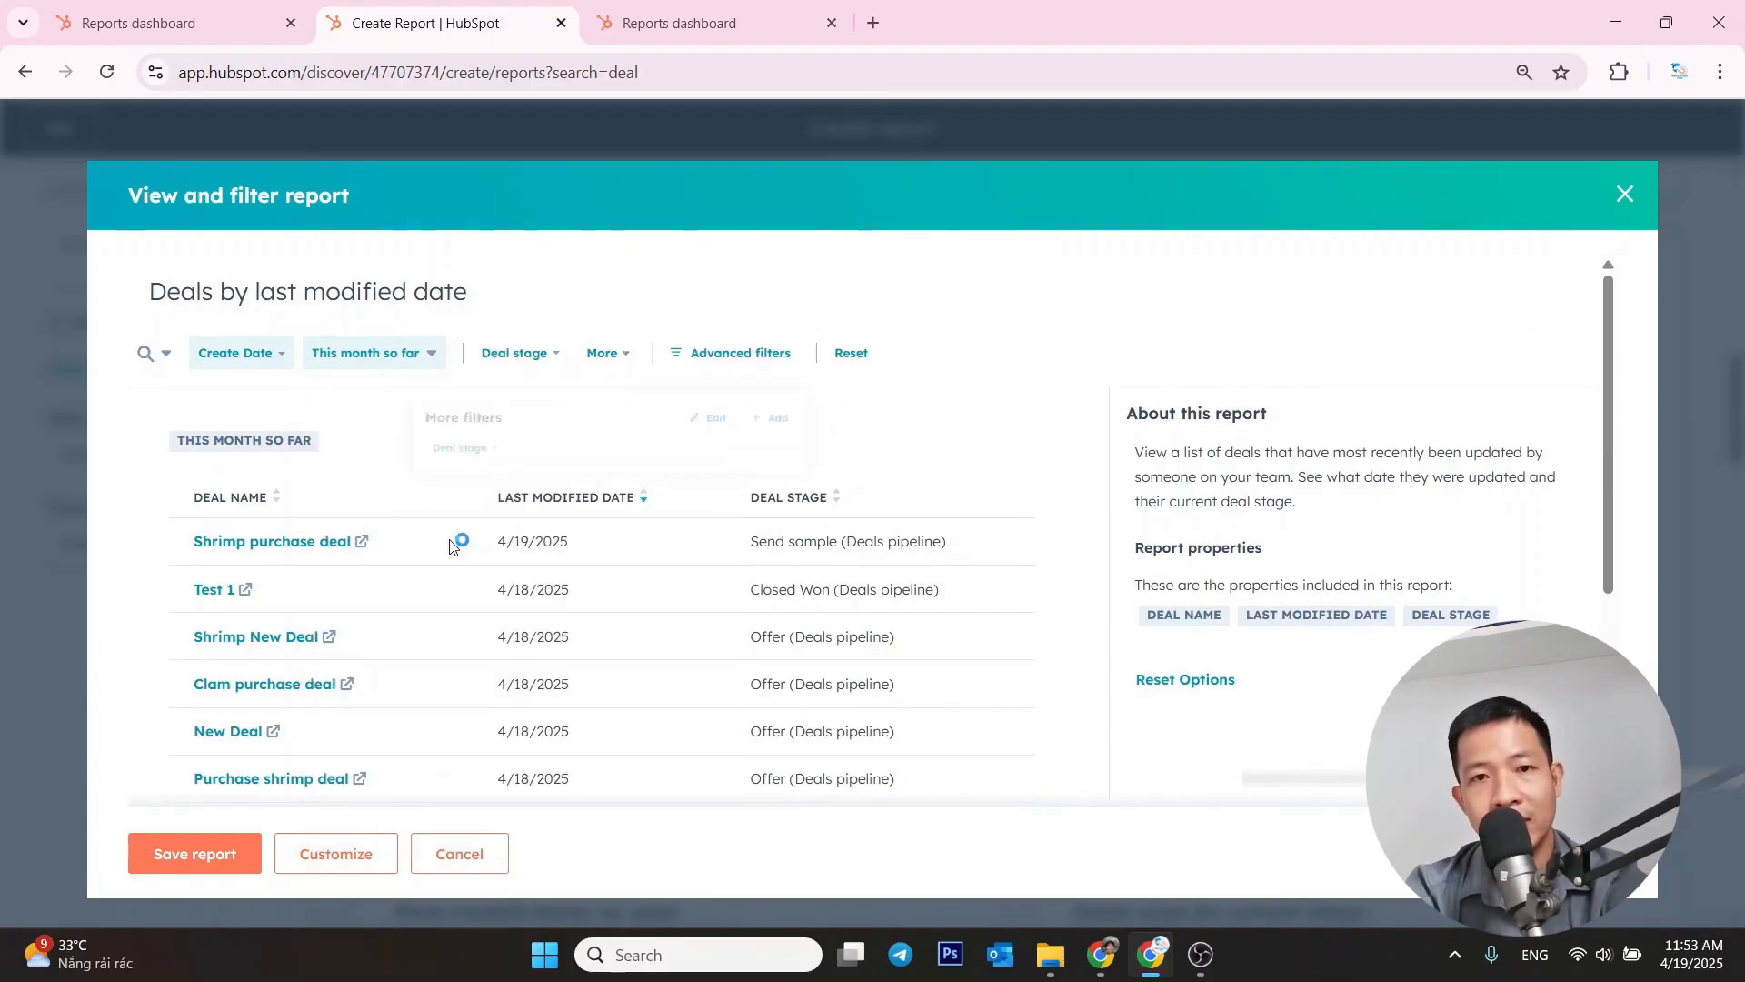
- Filter the deal stage to Offer, Visit, Send sample, Contract sent and Payment, and review the filtered list
click(553, 356)
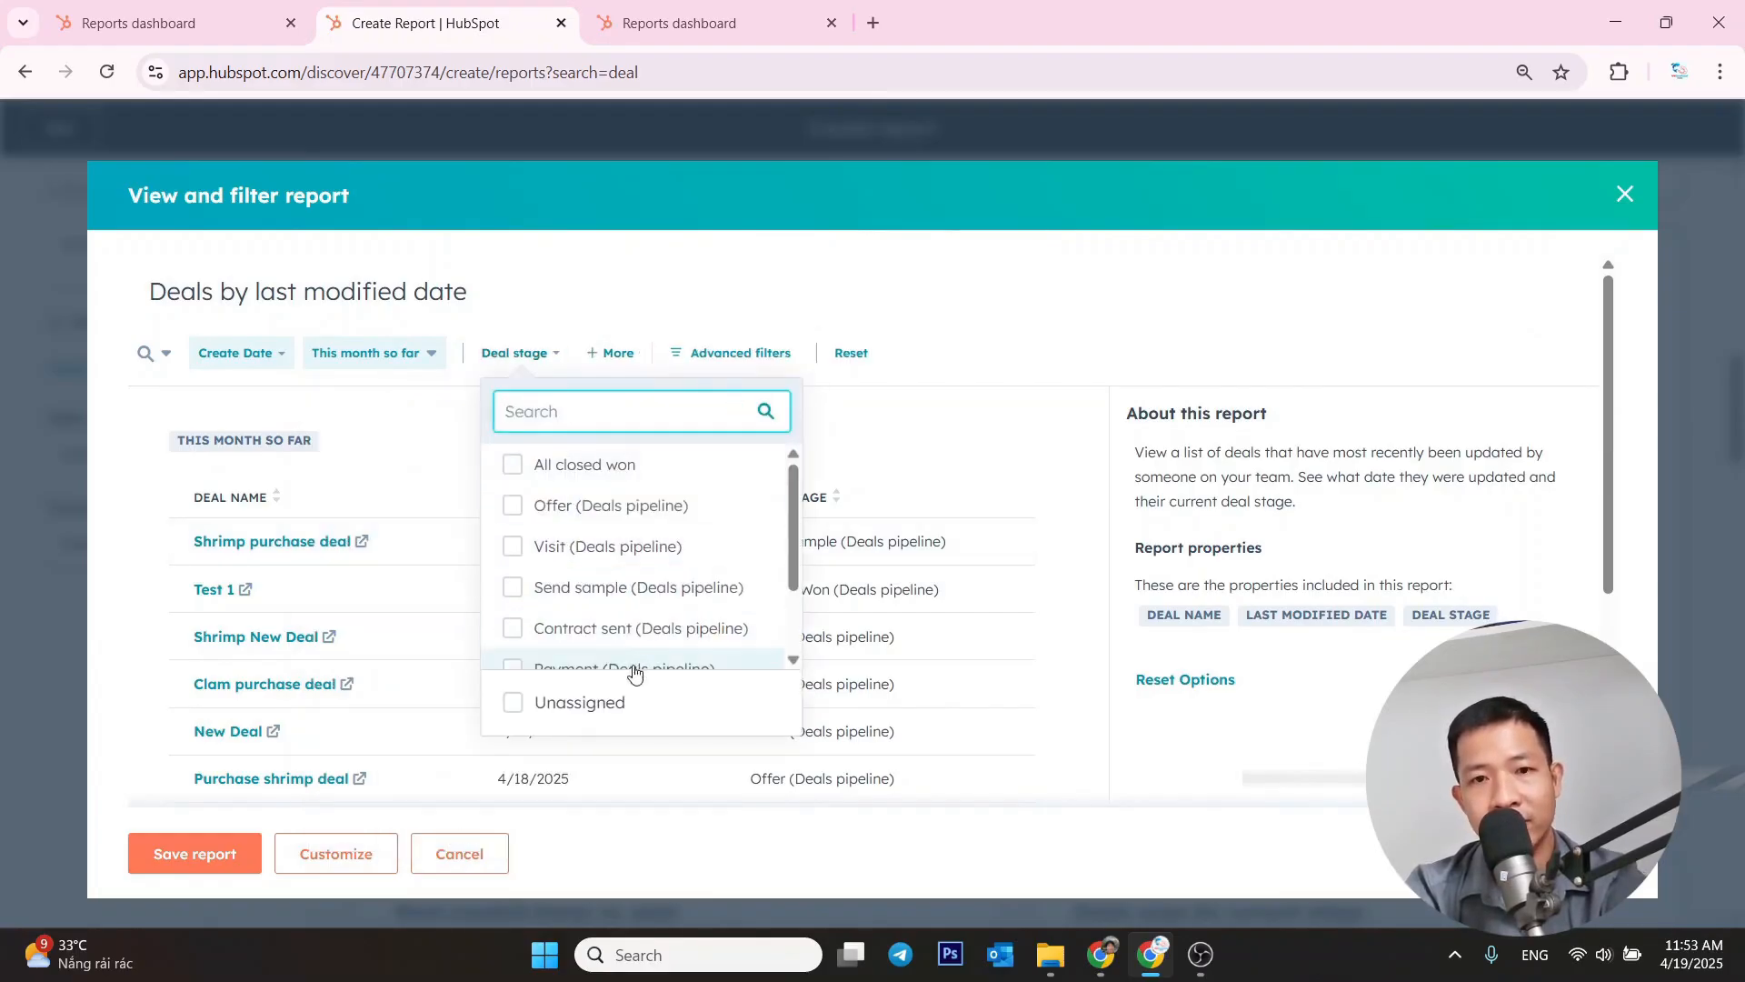
scroll(653, 522, down, 1)
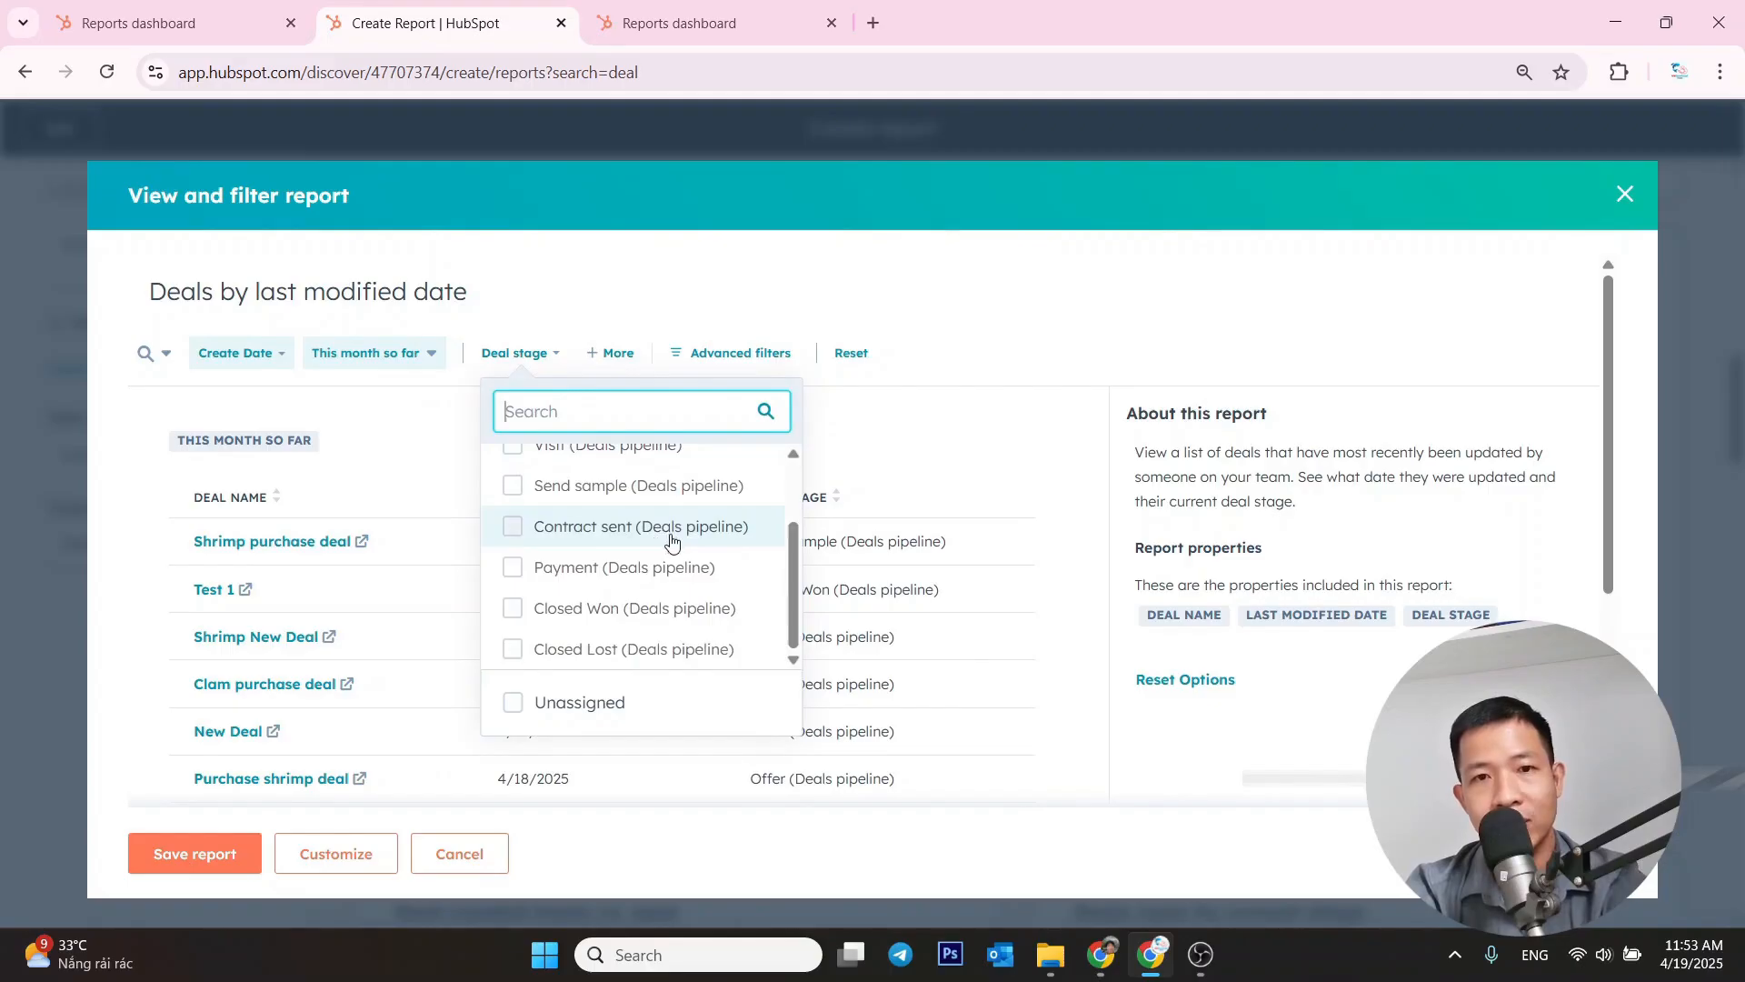
scroll(668, 546, up, 1)
scroll(670, 545, down, 1)
scroll(618, 514, up, 3)
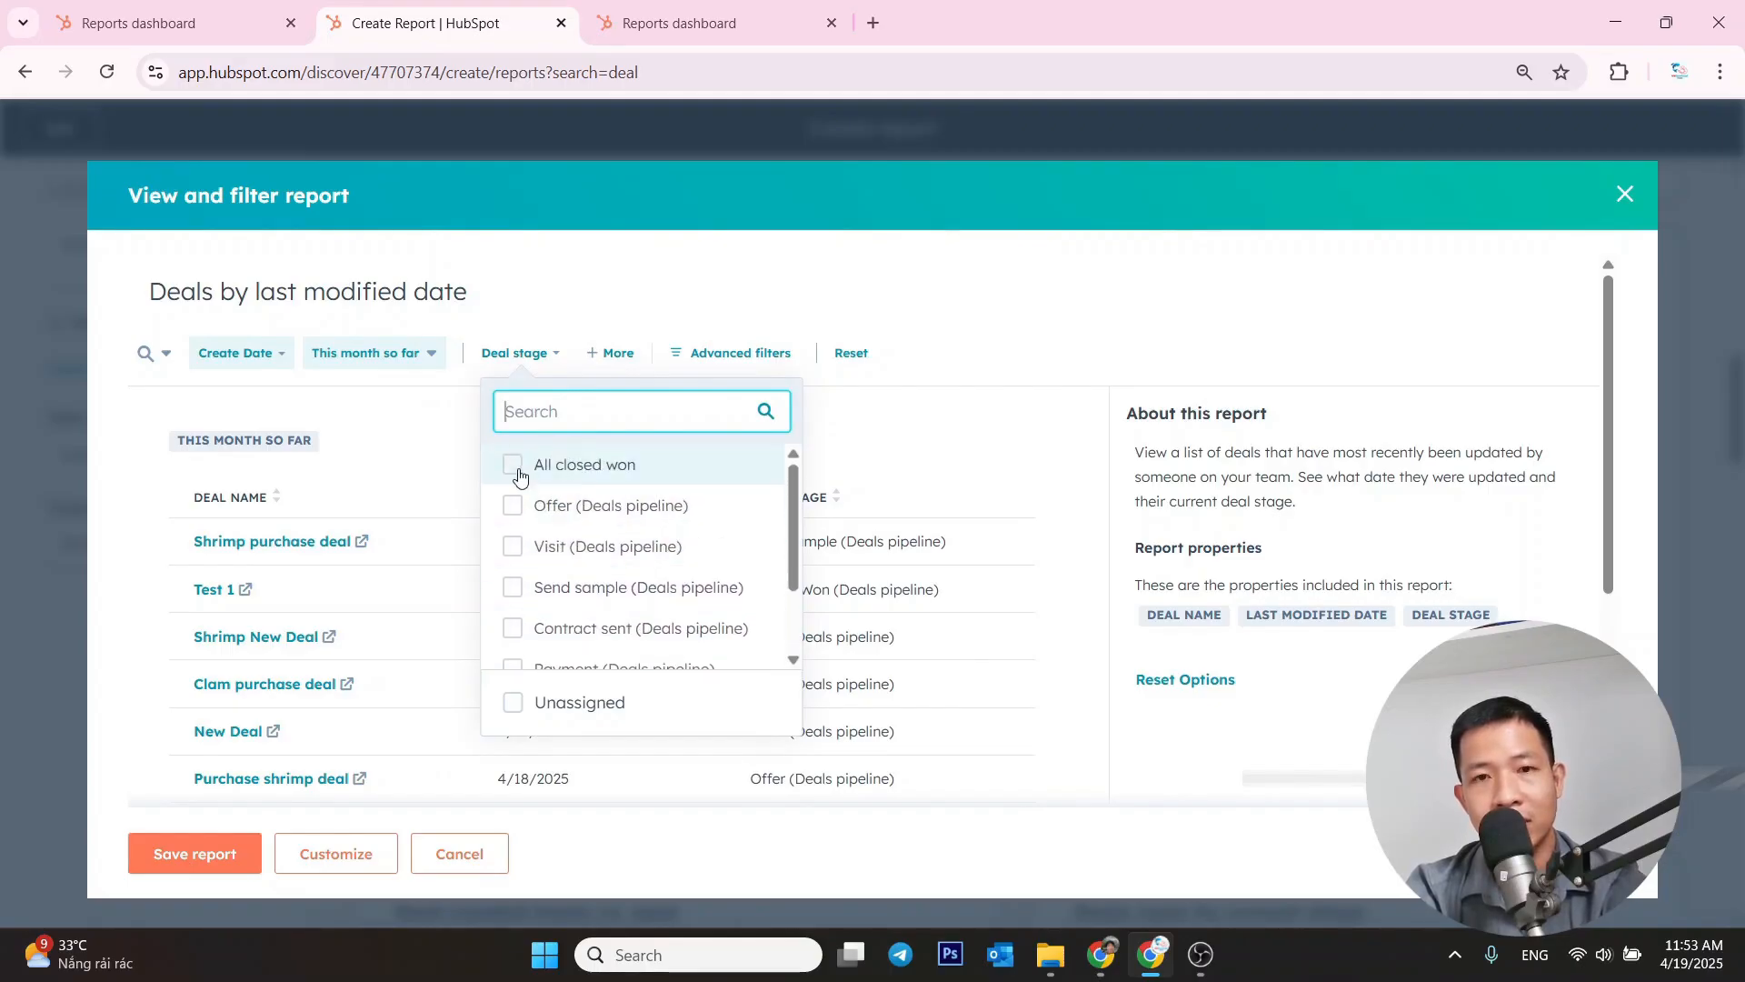
click(512, 518)
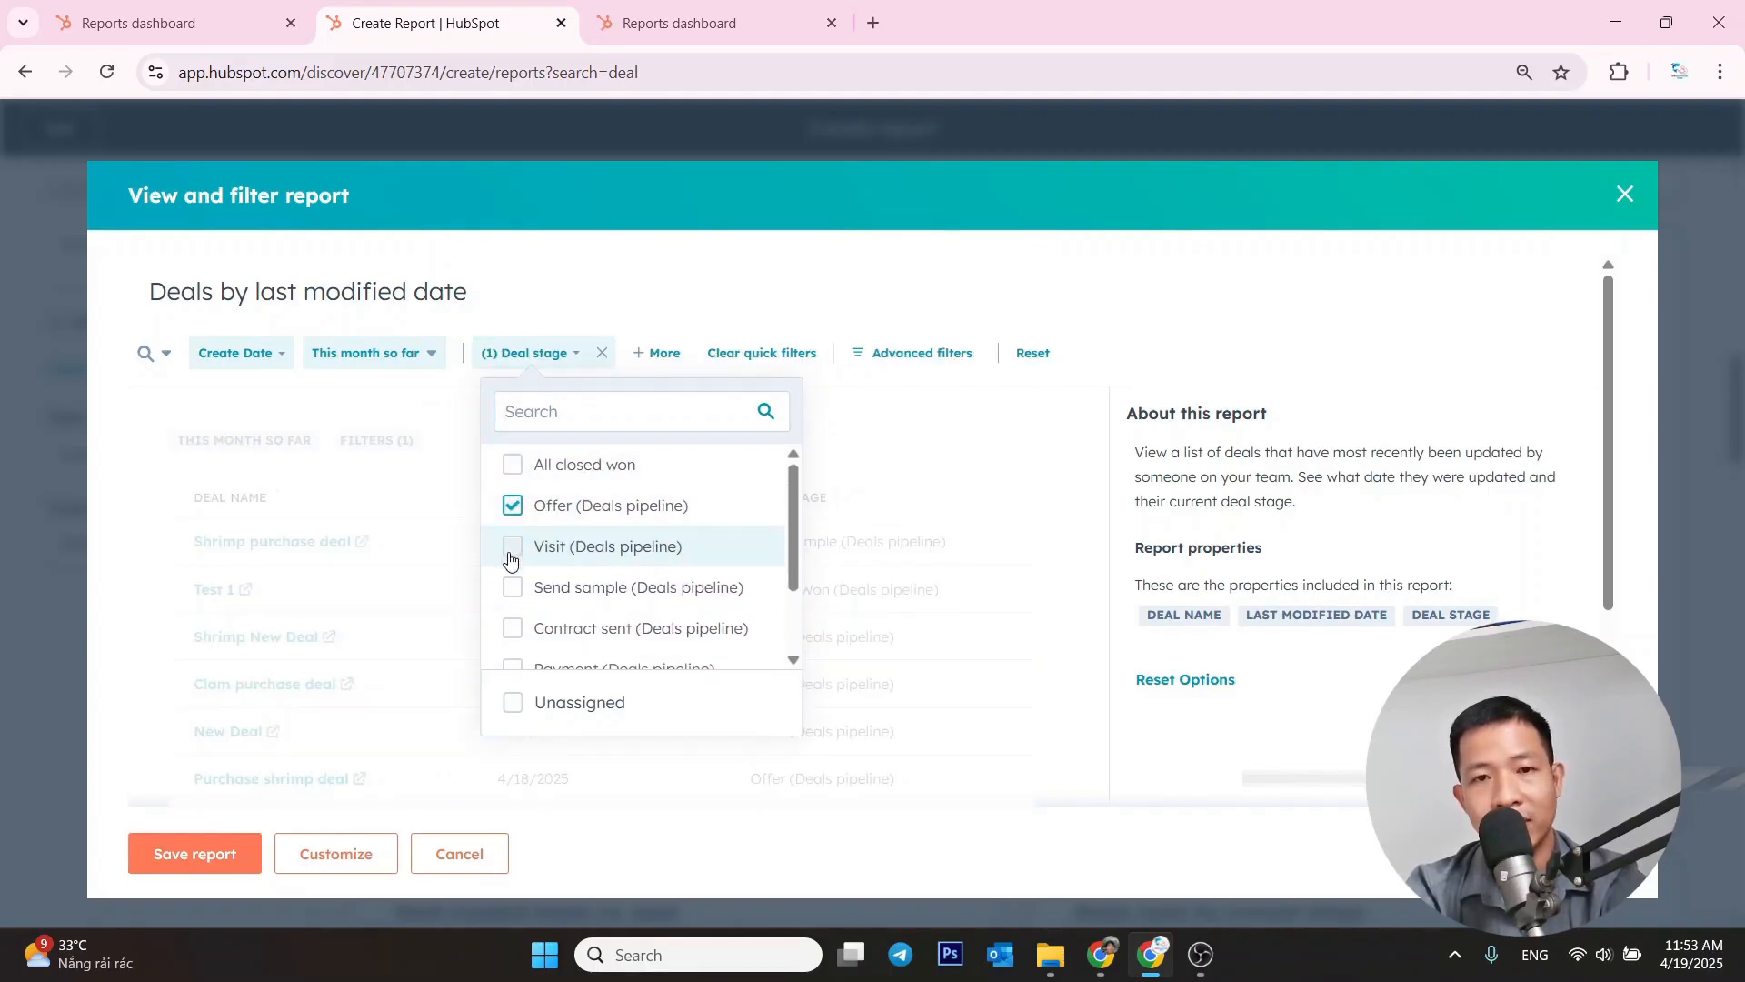
click(510, 549)
click(511, 591)
scroll(545, 618, down, 2)
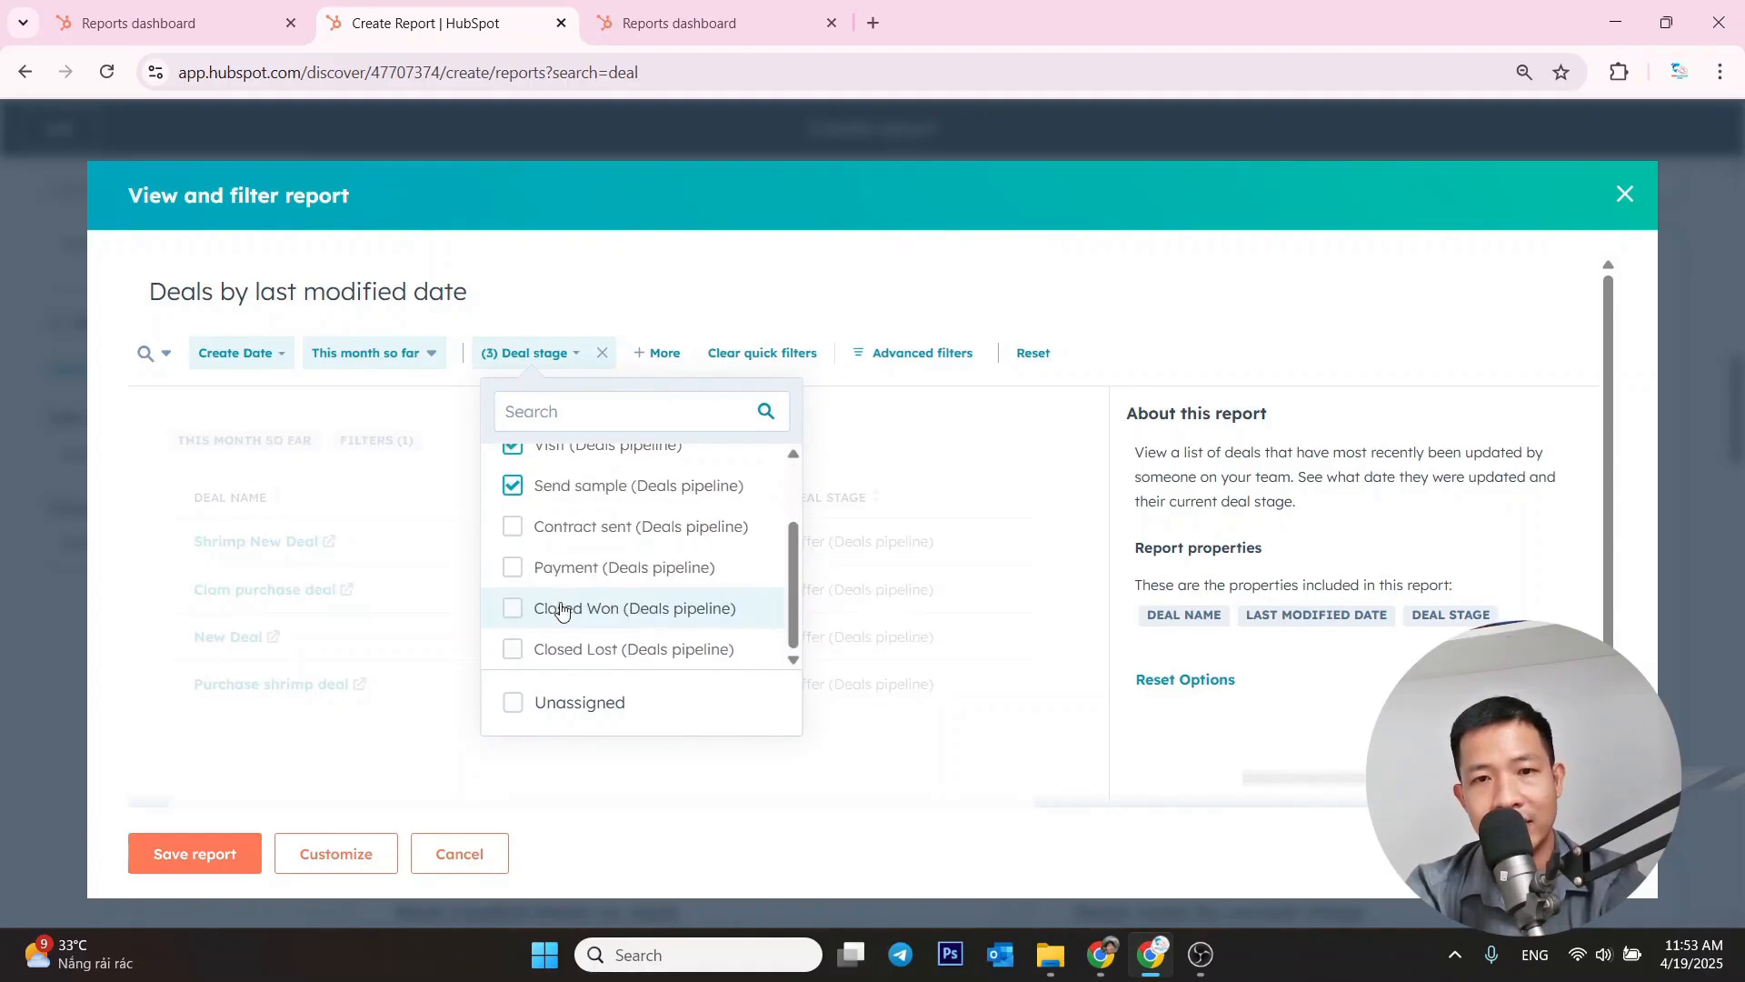
click(519, 544)
click(518, 568)
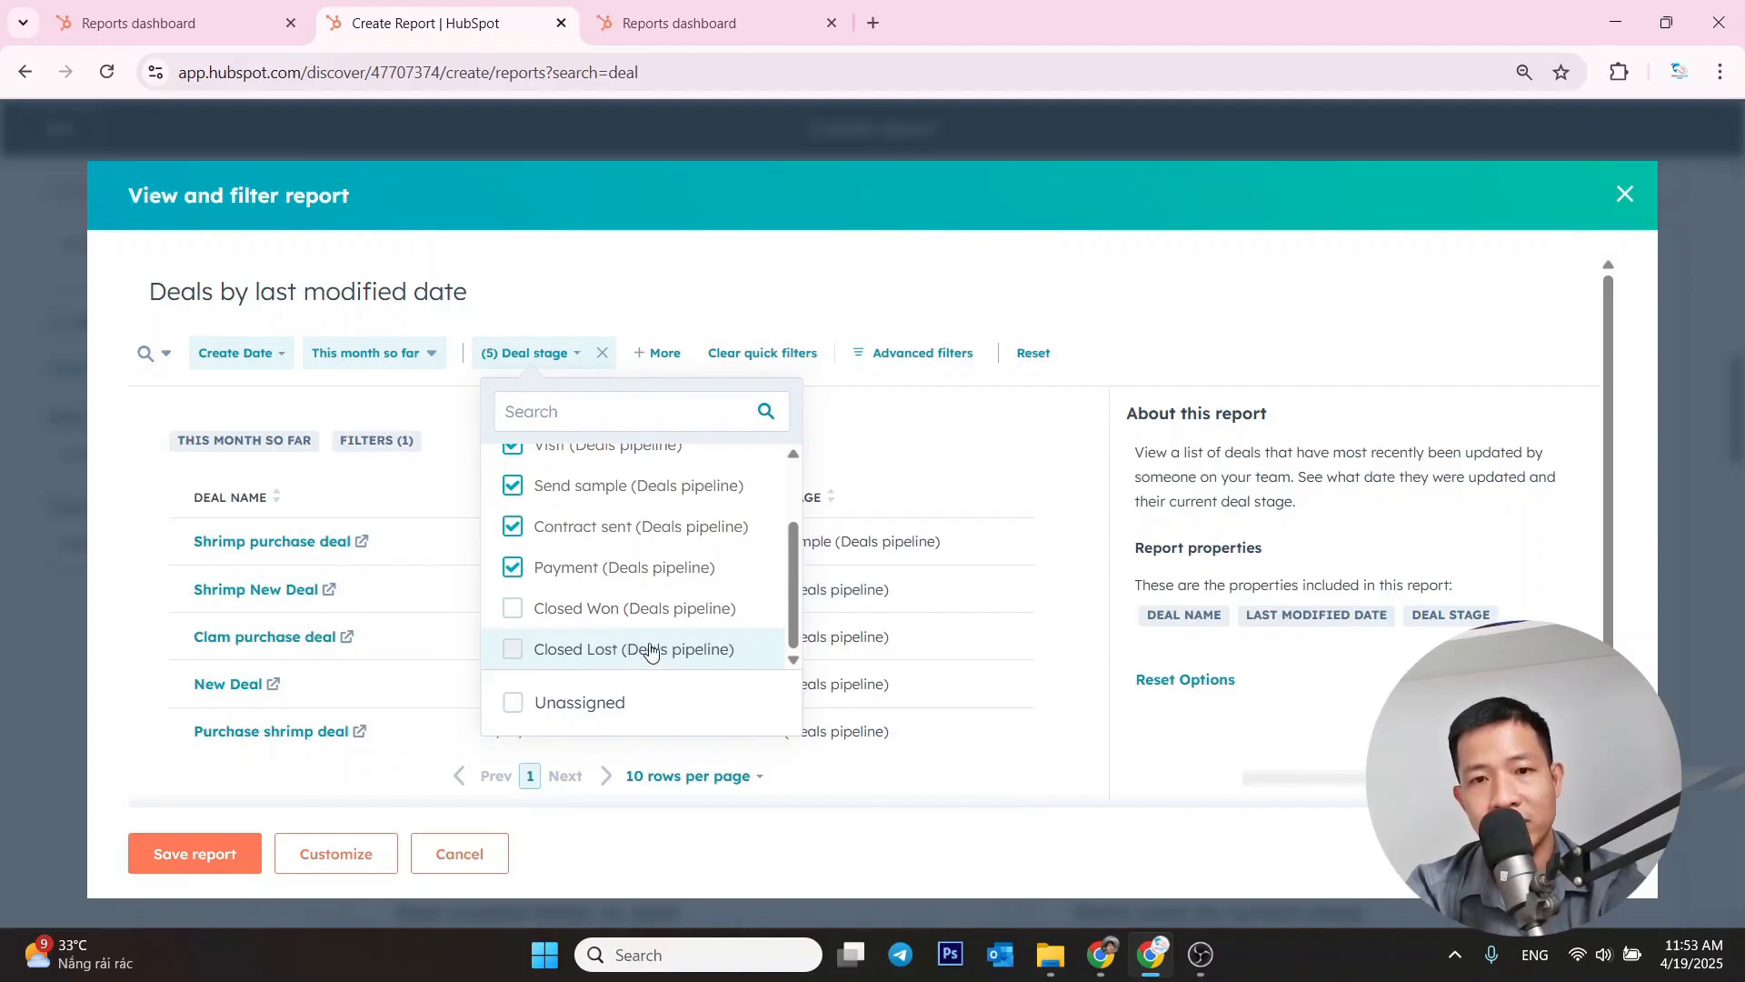
scroll(655, 618, up, 2)
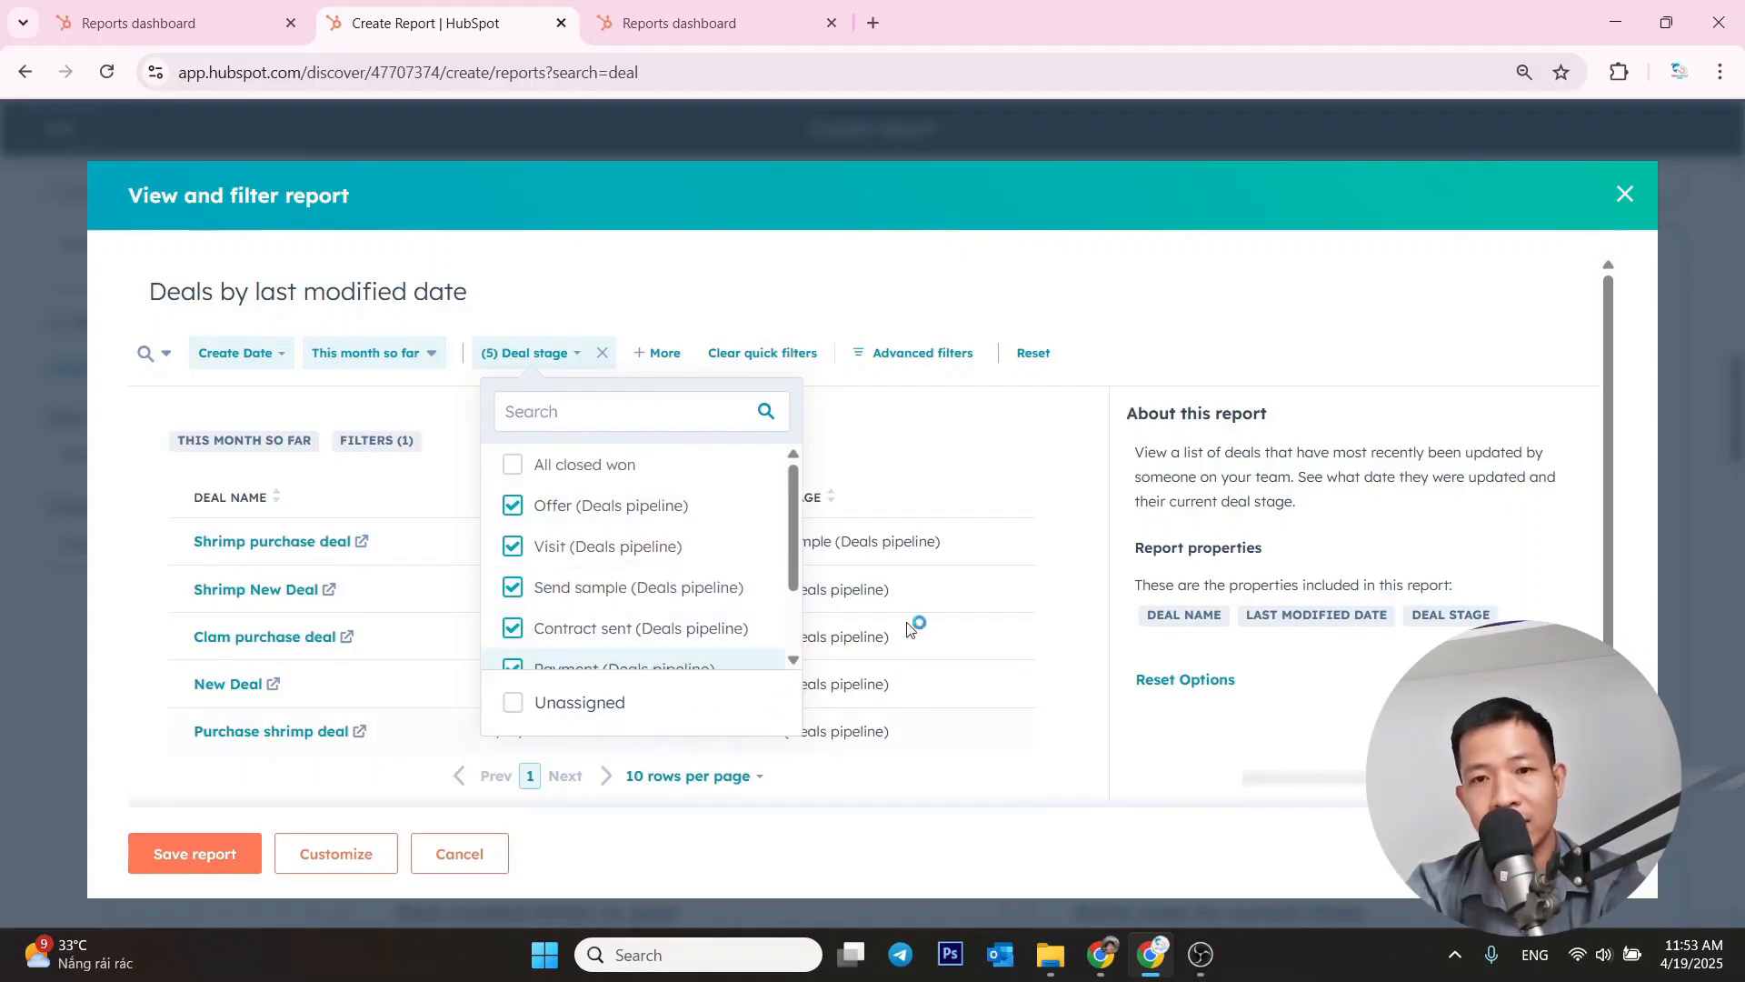
click(927, 283)
scroll(781, 502, down, 2)
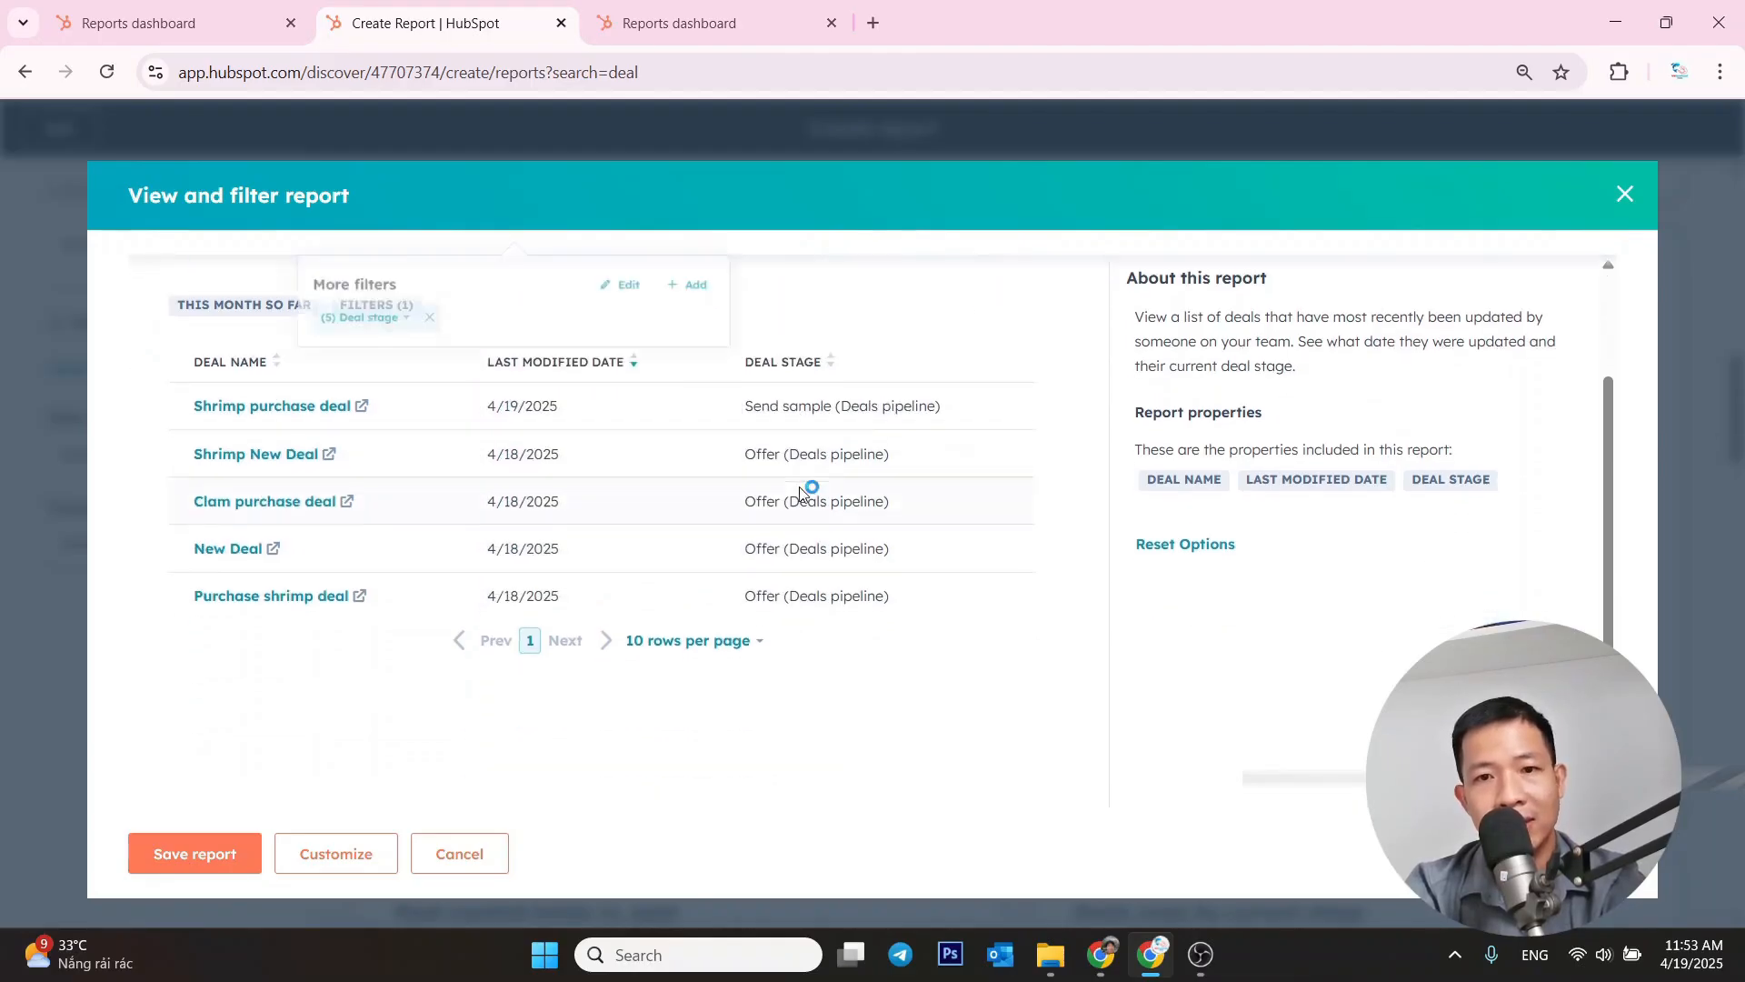
scroll(870, 567, up, 2)
scroll(830, 511, up, 1)
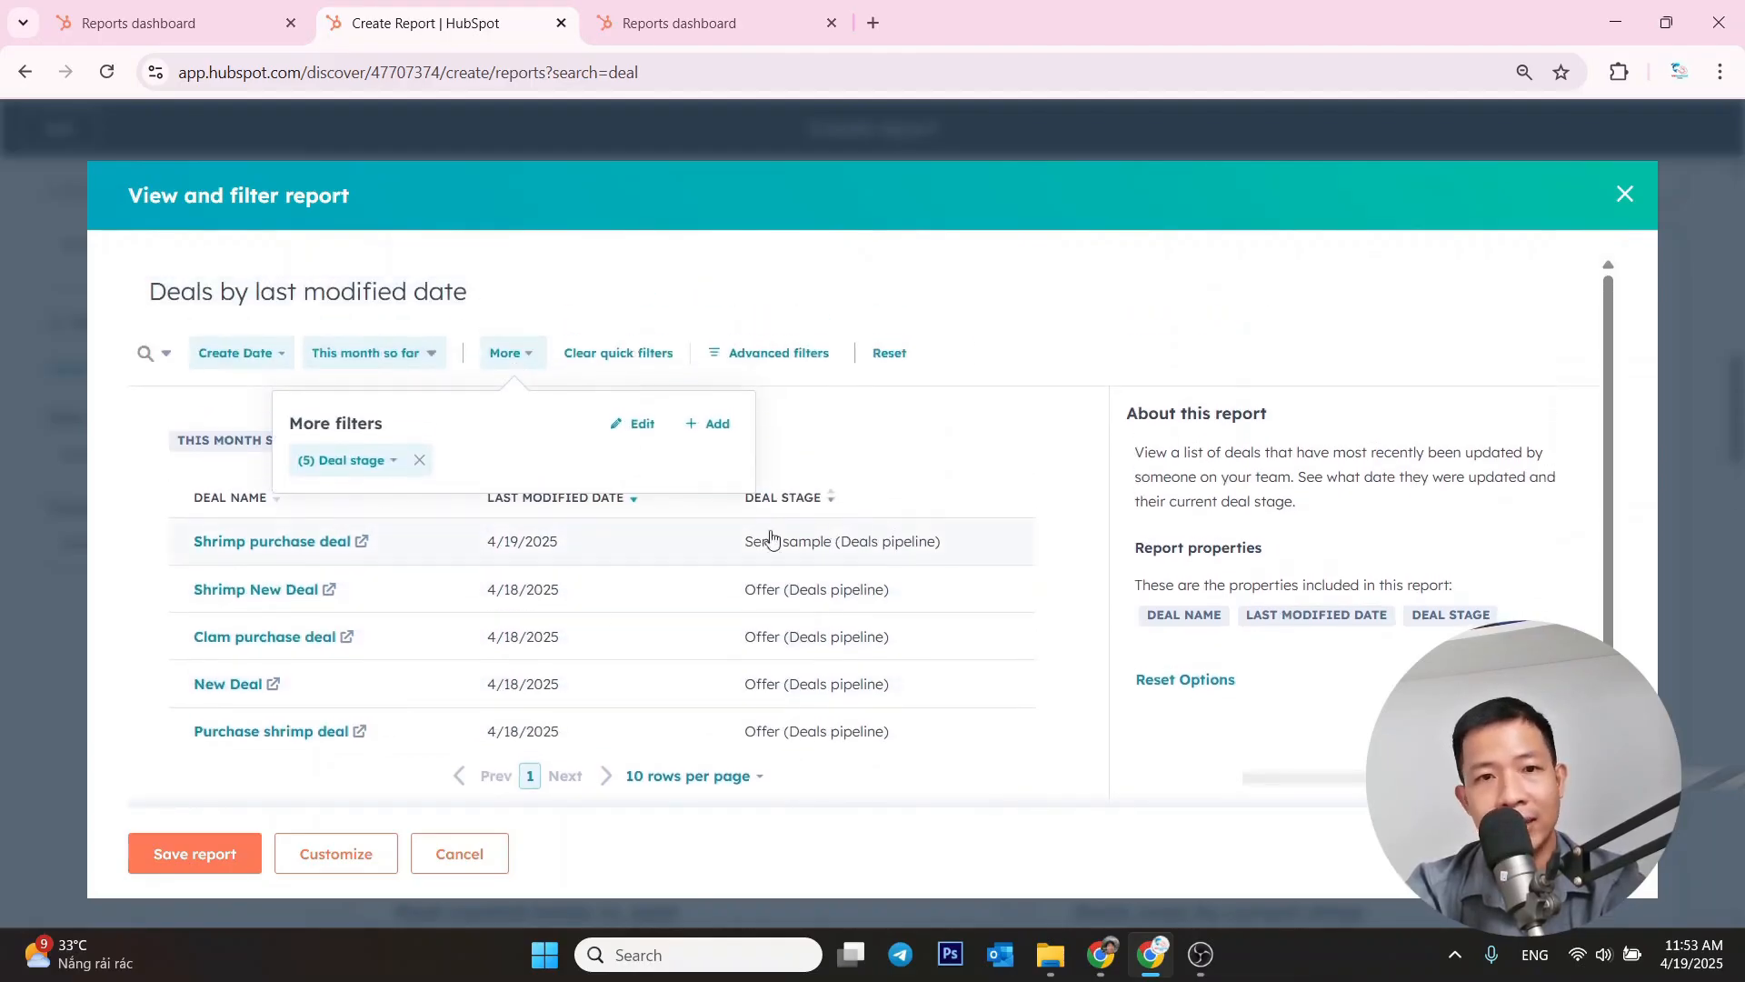
- Save the deals report and add it to the existing Sales Manager dashboard
click(194, 853)
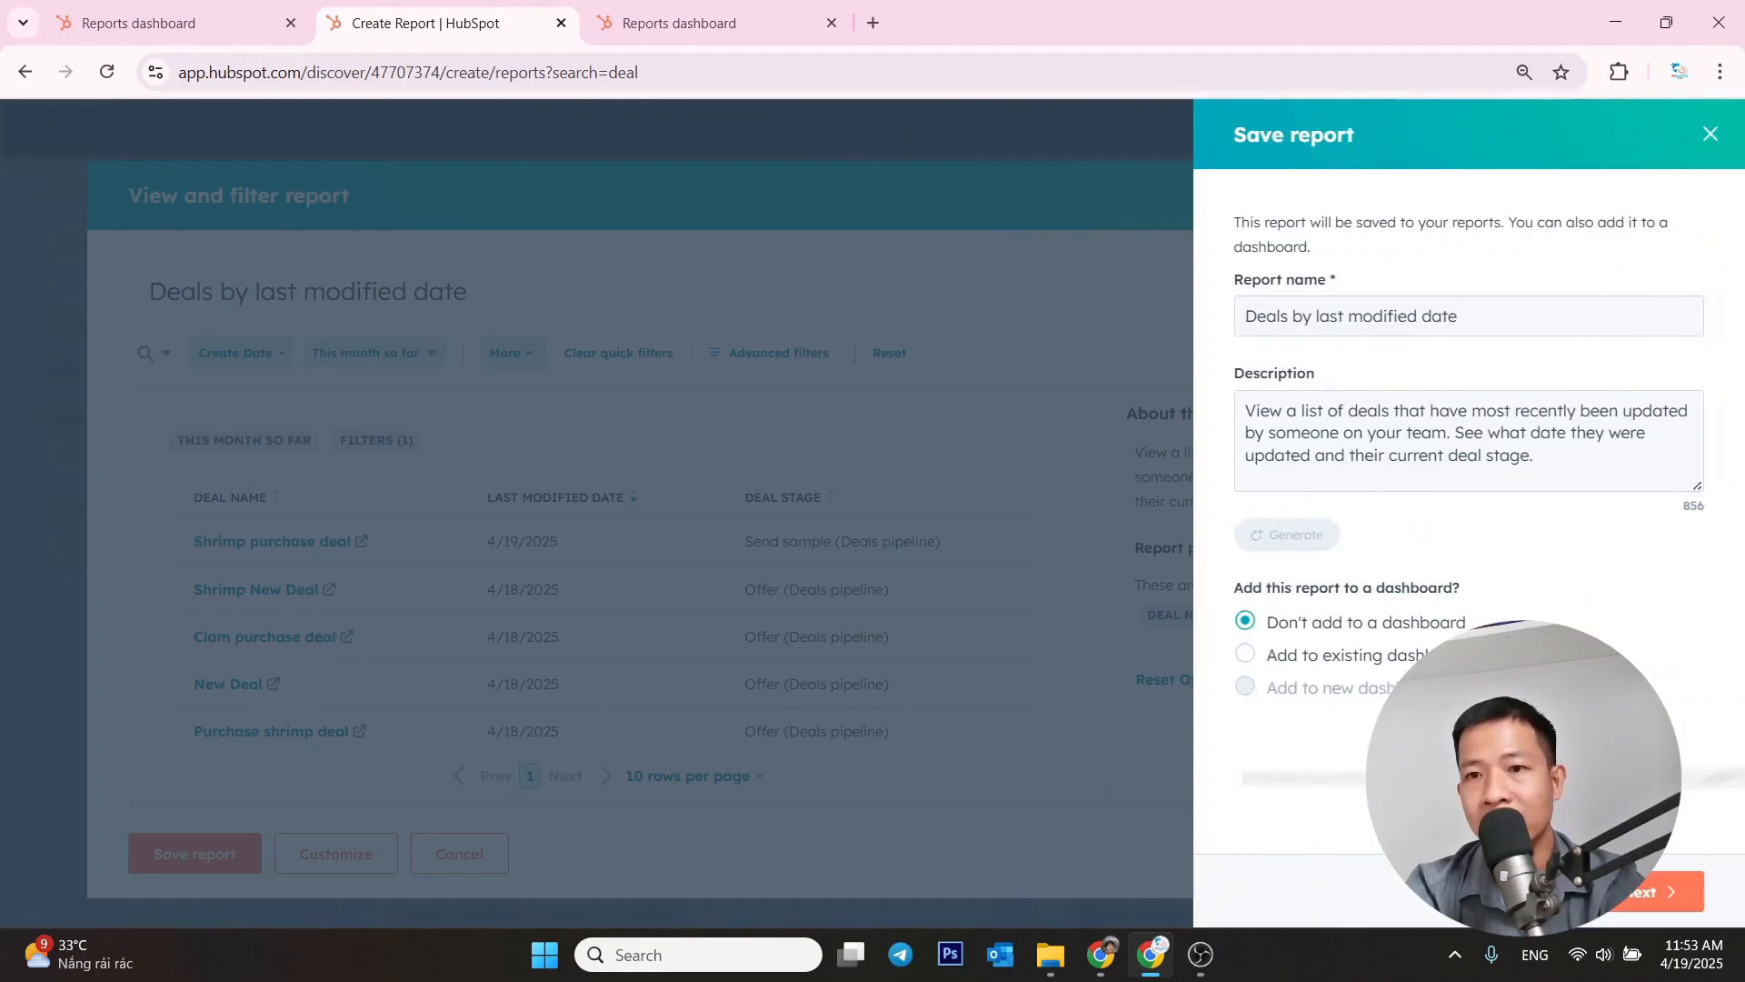
click(1366, 660)
click(1679, 690)
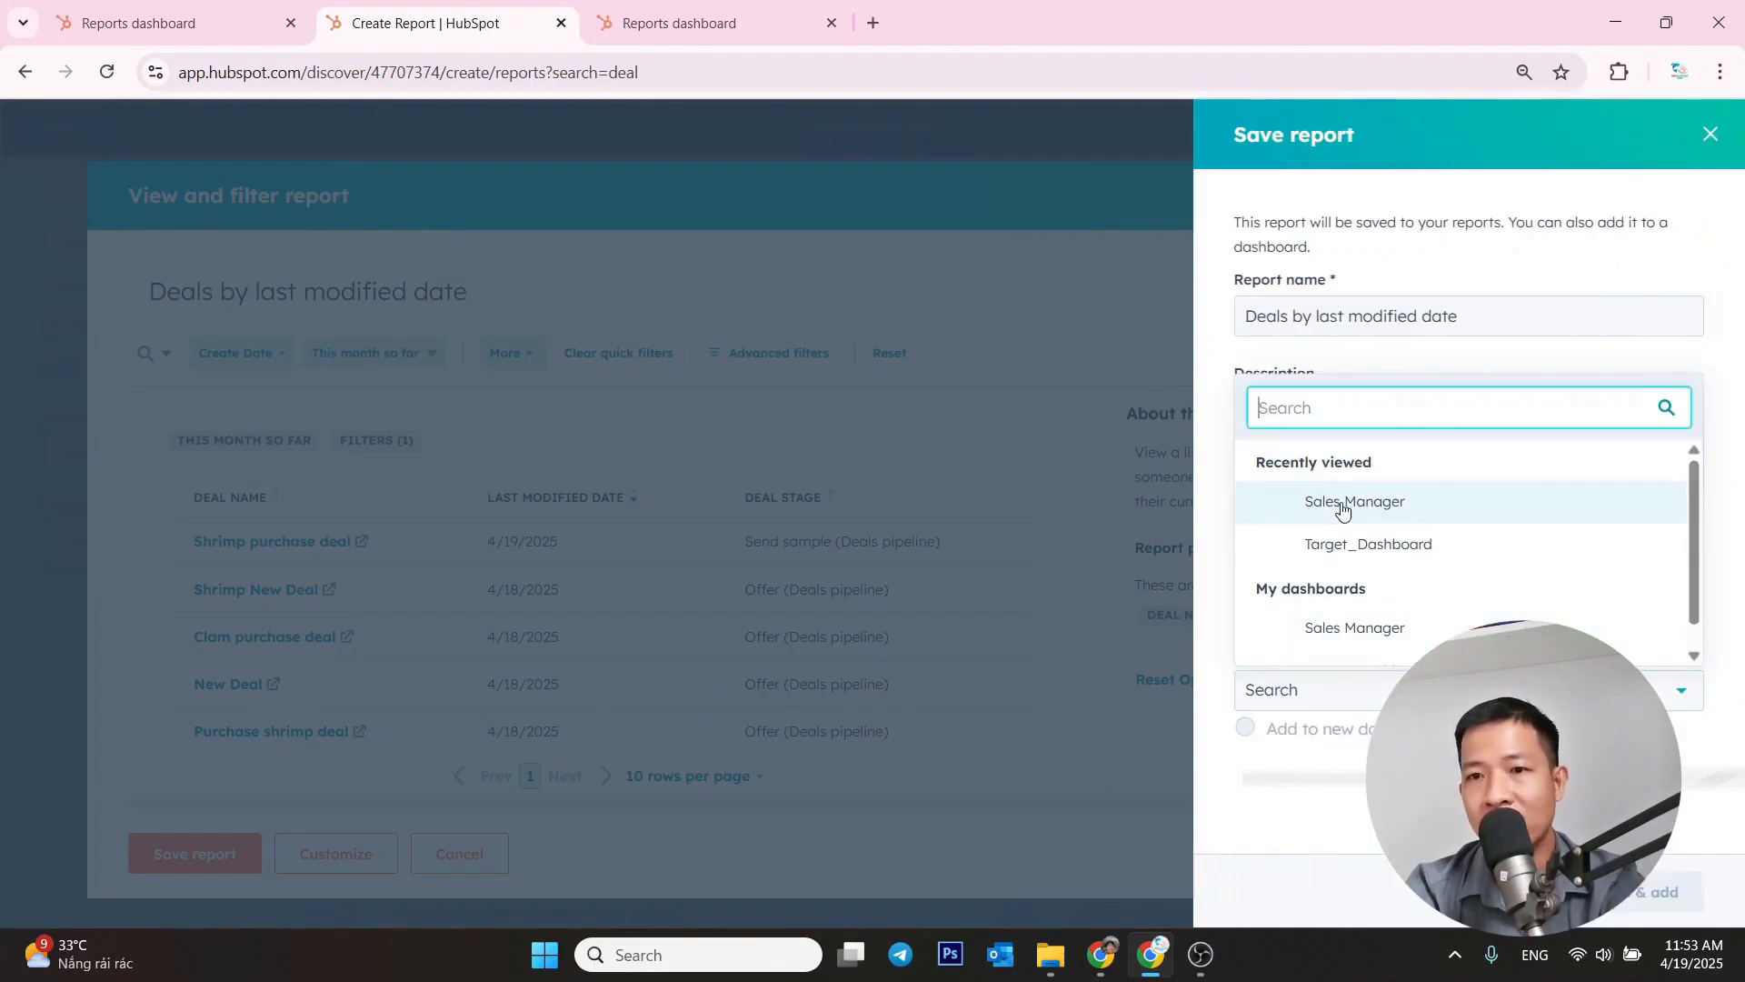
click(1355, 497)
click(1700, 886)
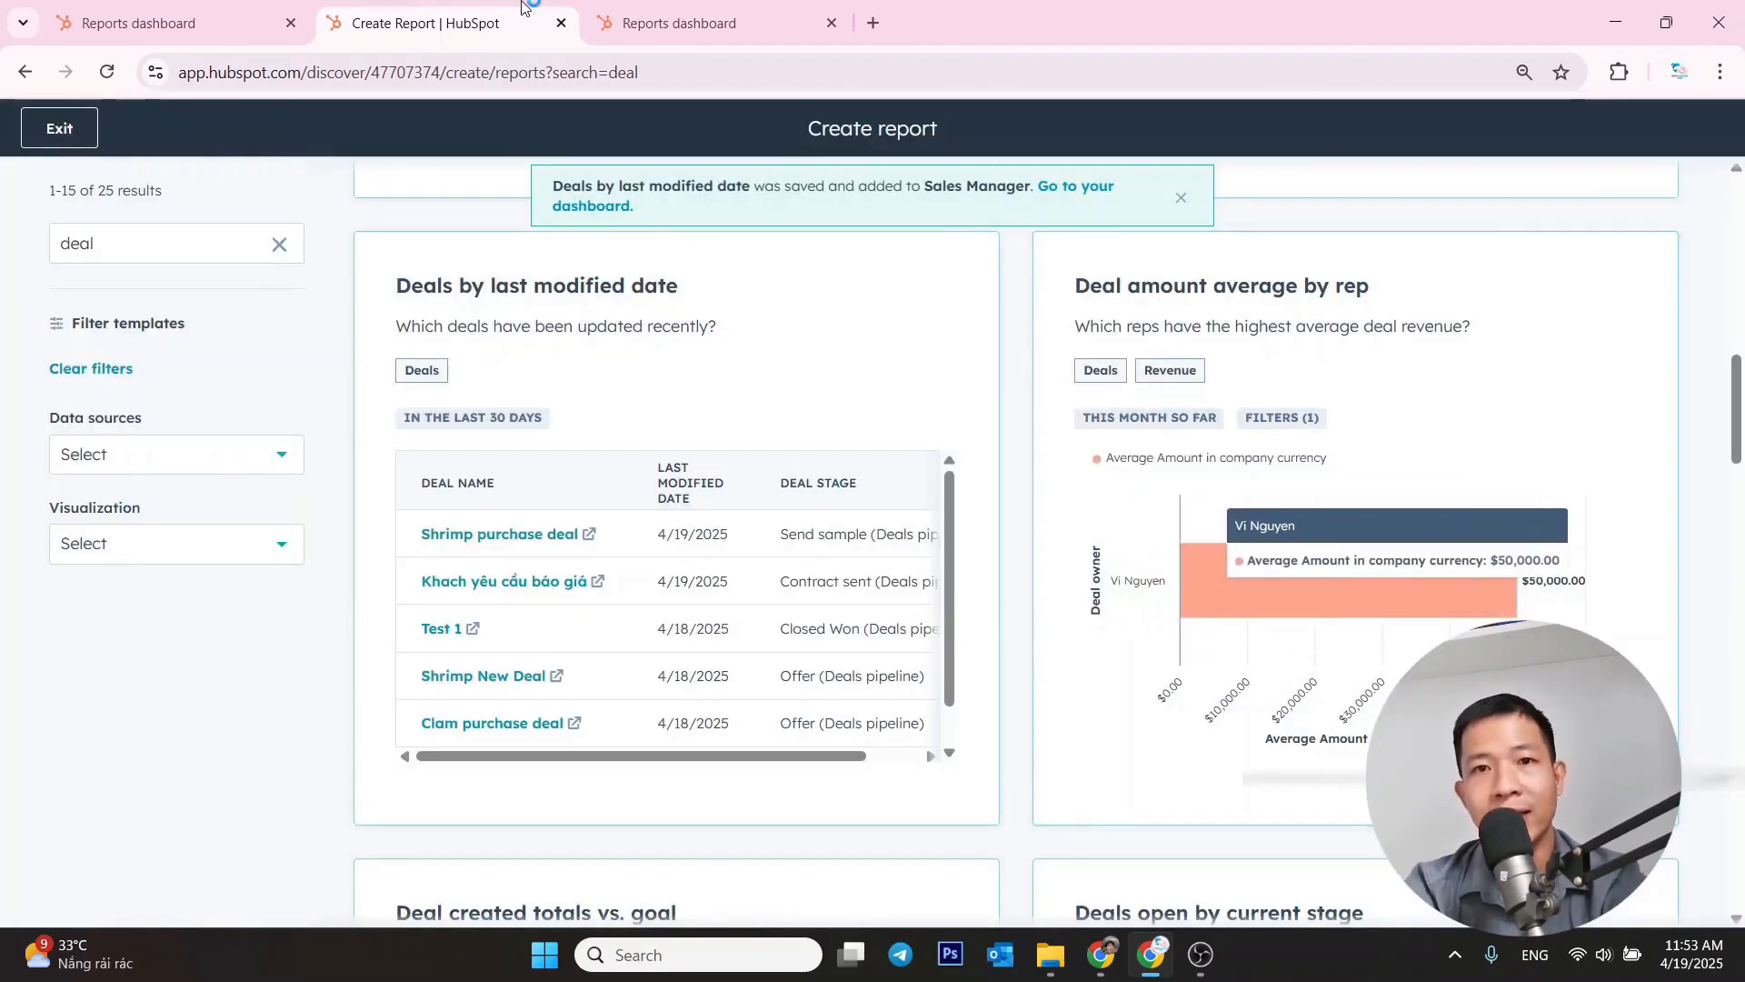
- Return to the Sales Manager dashboard and reload it to show the added deals report
click(627, 26)
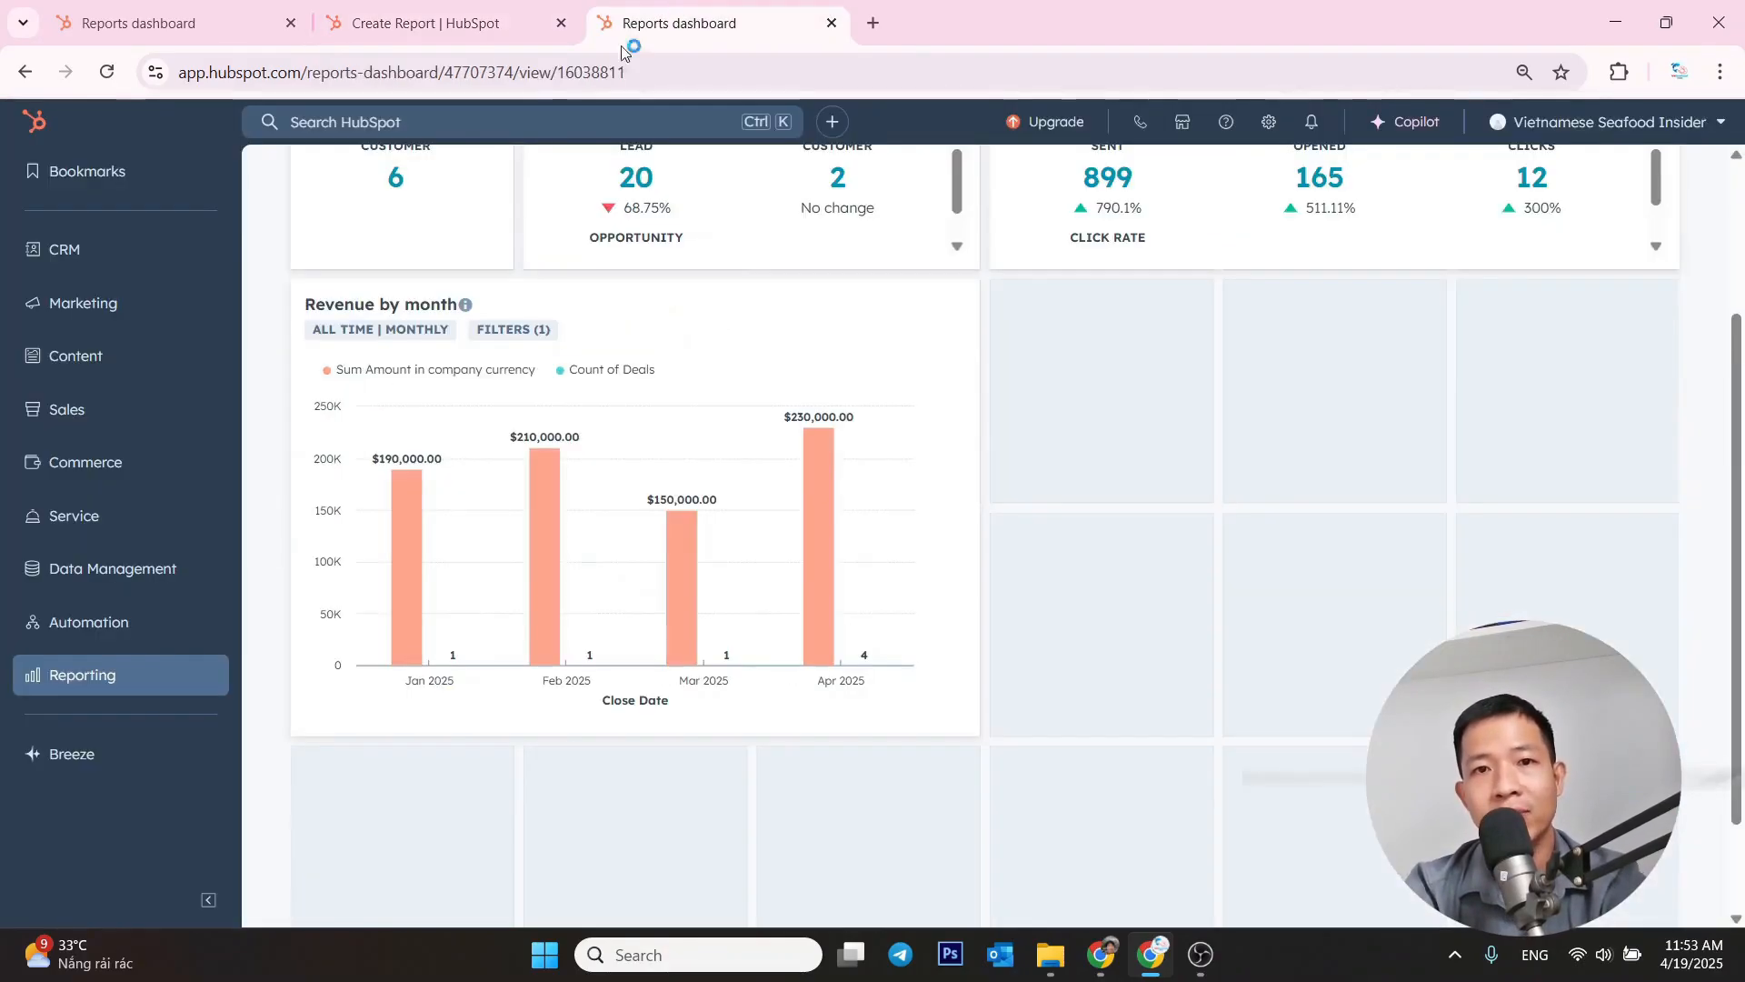
click(646, 73)
key(Return)
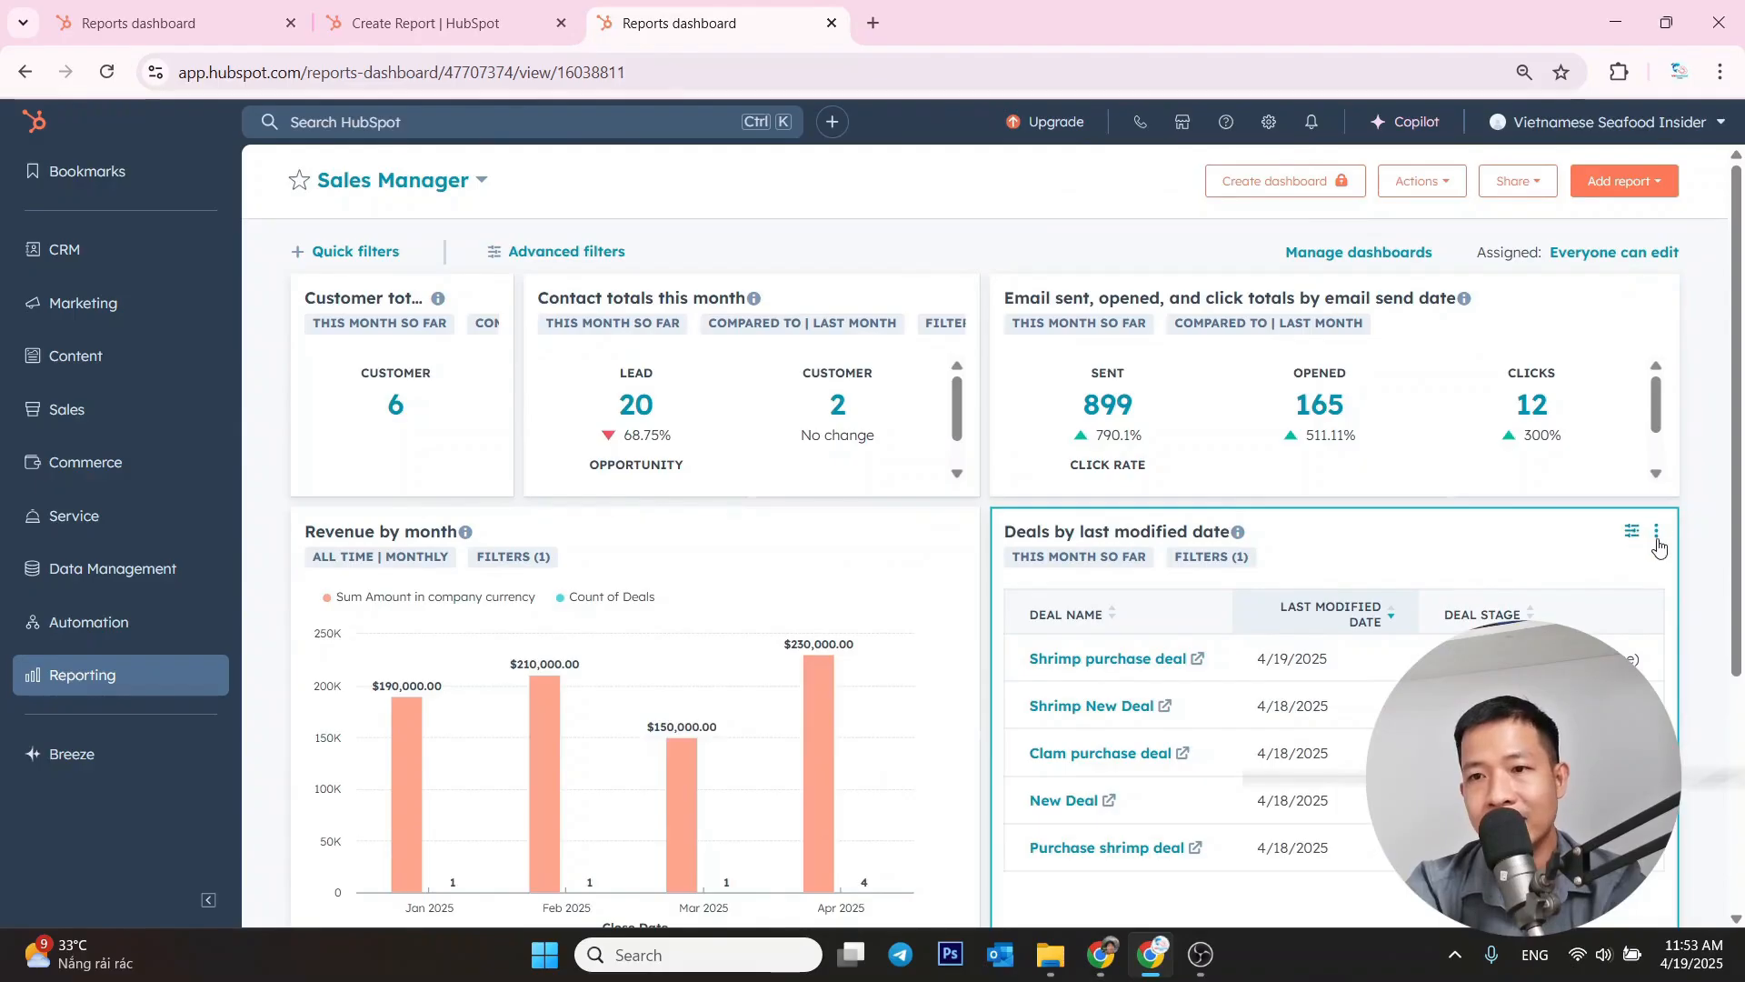
- Rename the "Deals by last modified date" report on the dashboard to "Open Deals"
click(1655, 532)
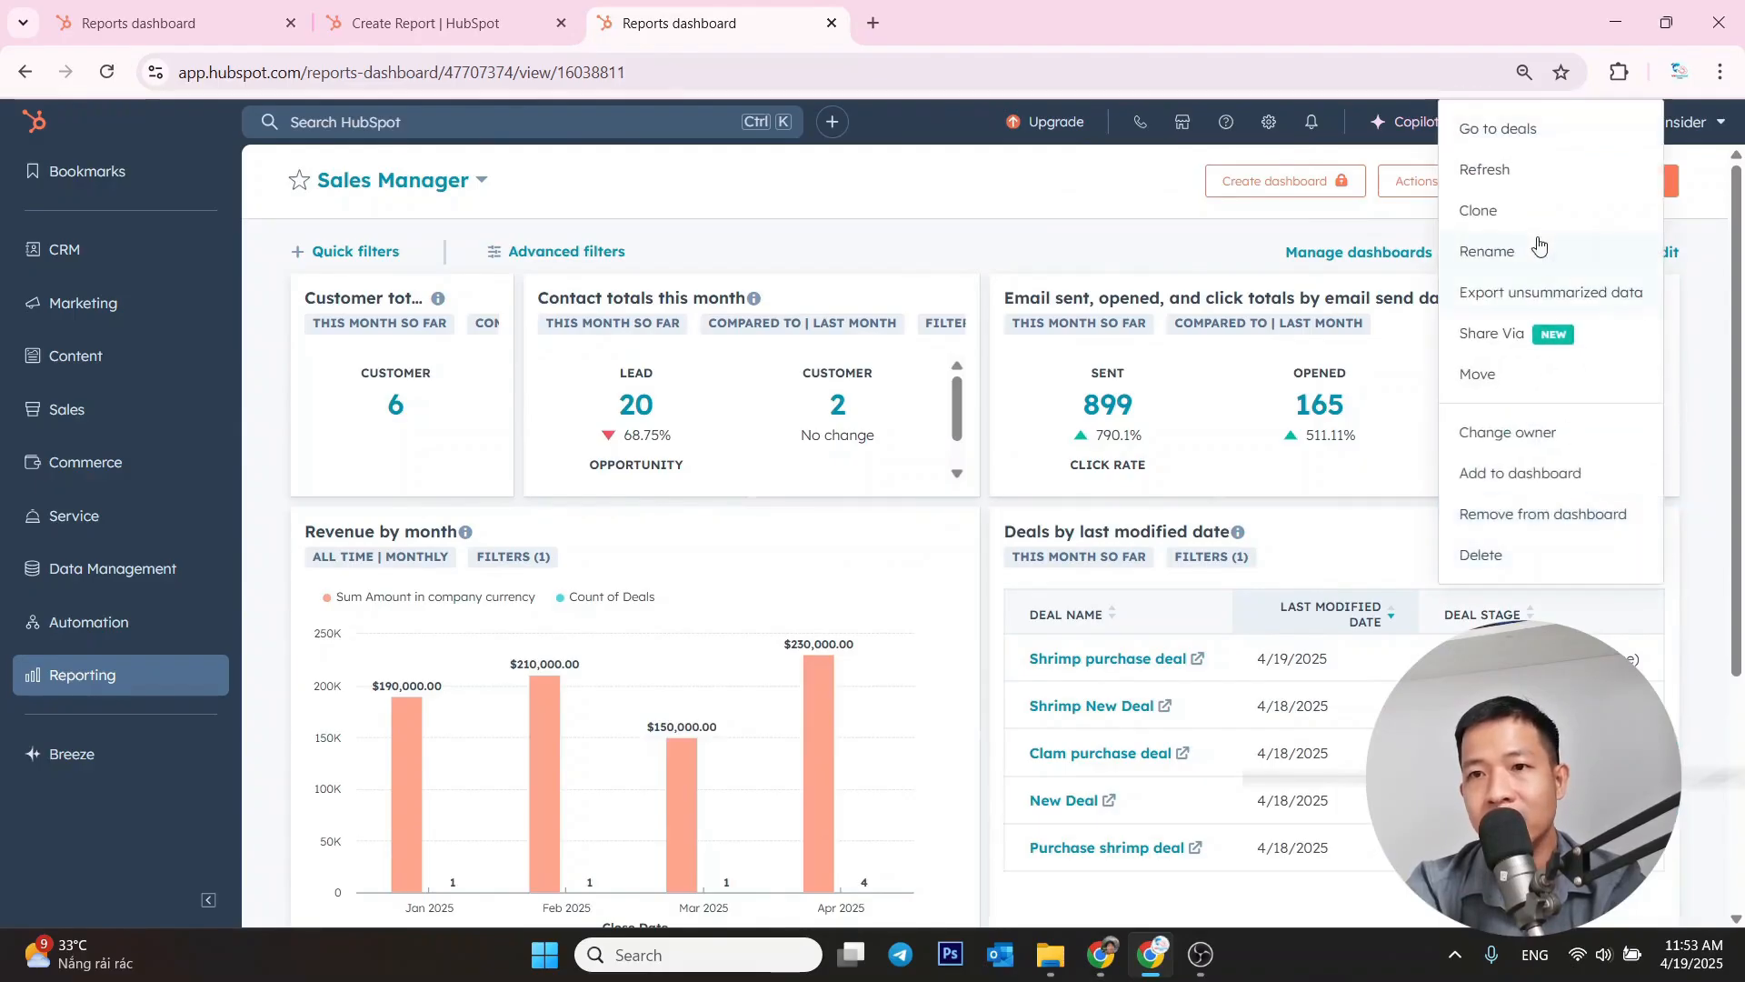
click(1487, 252)
click(831, 311)
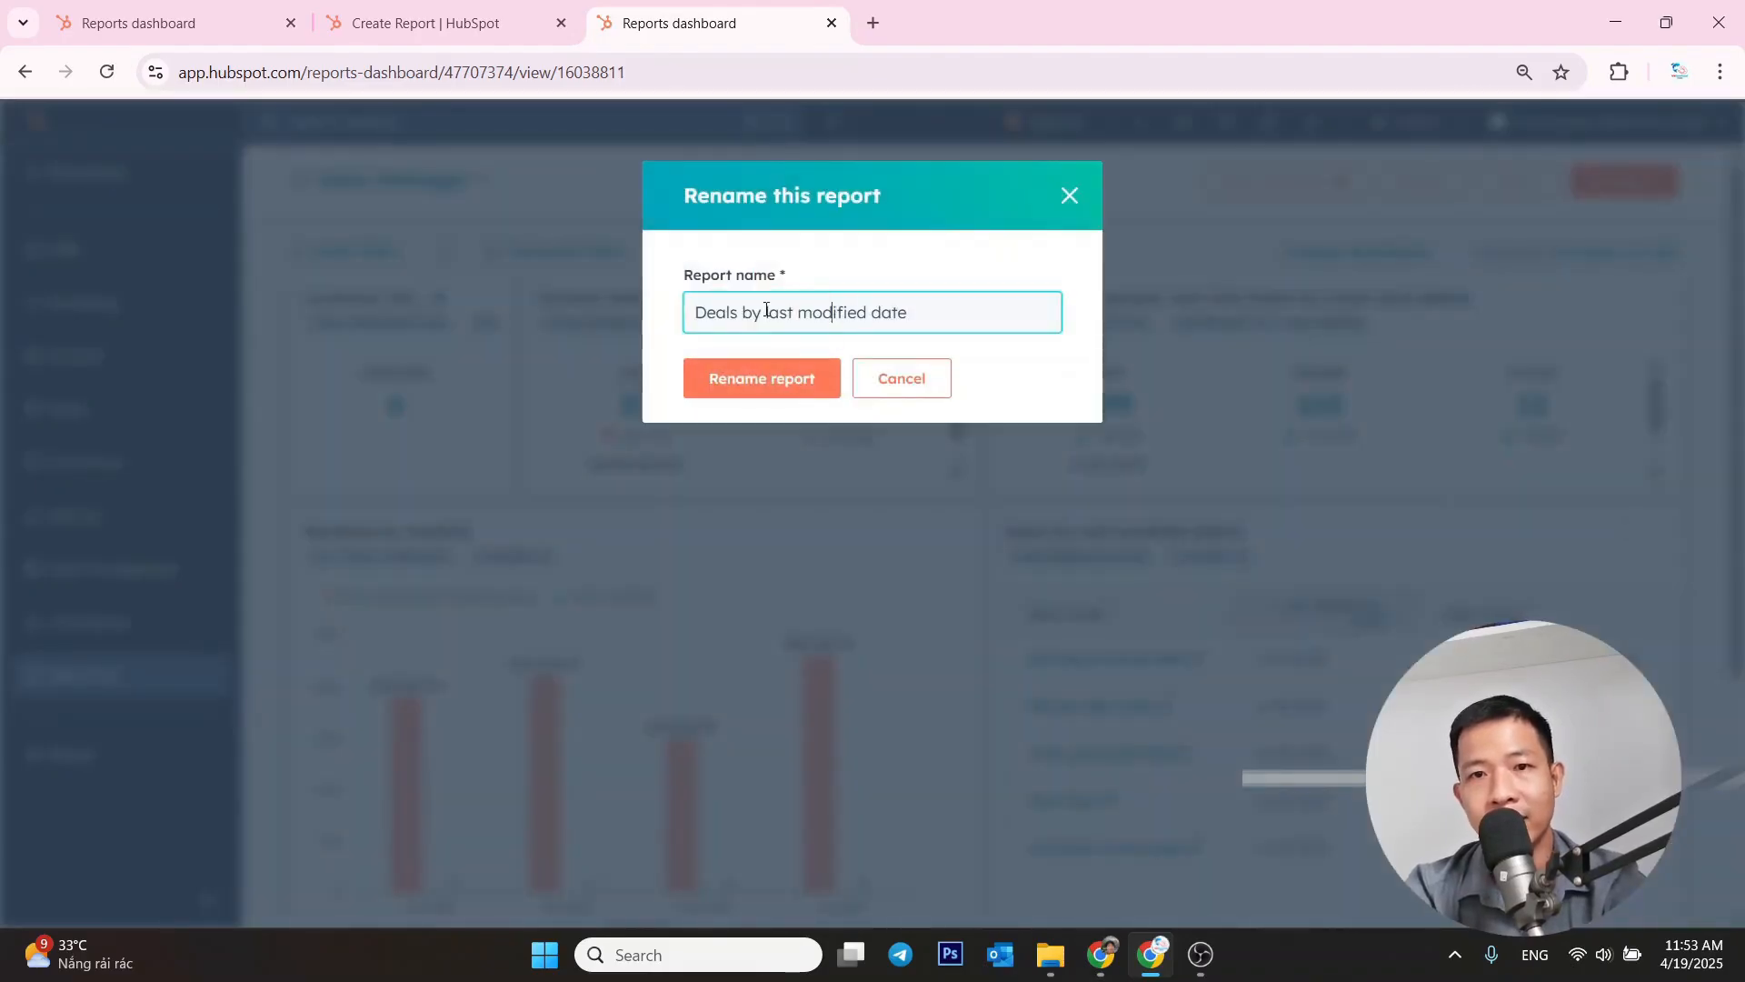
key(Home)
text(Ôpen)
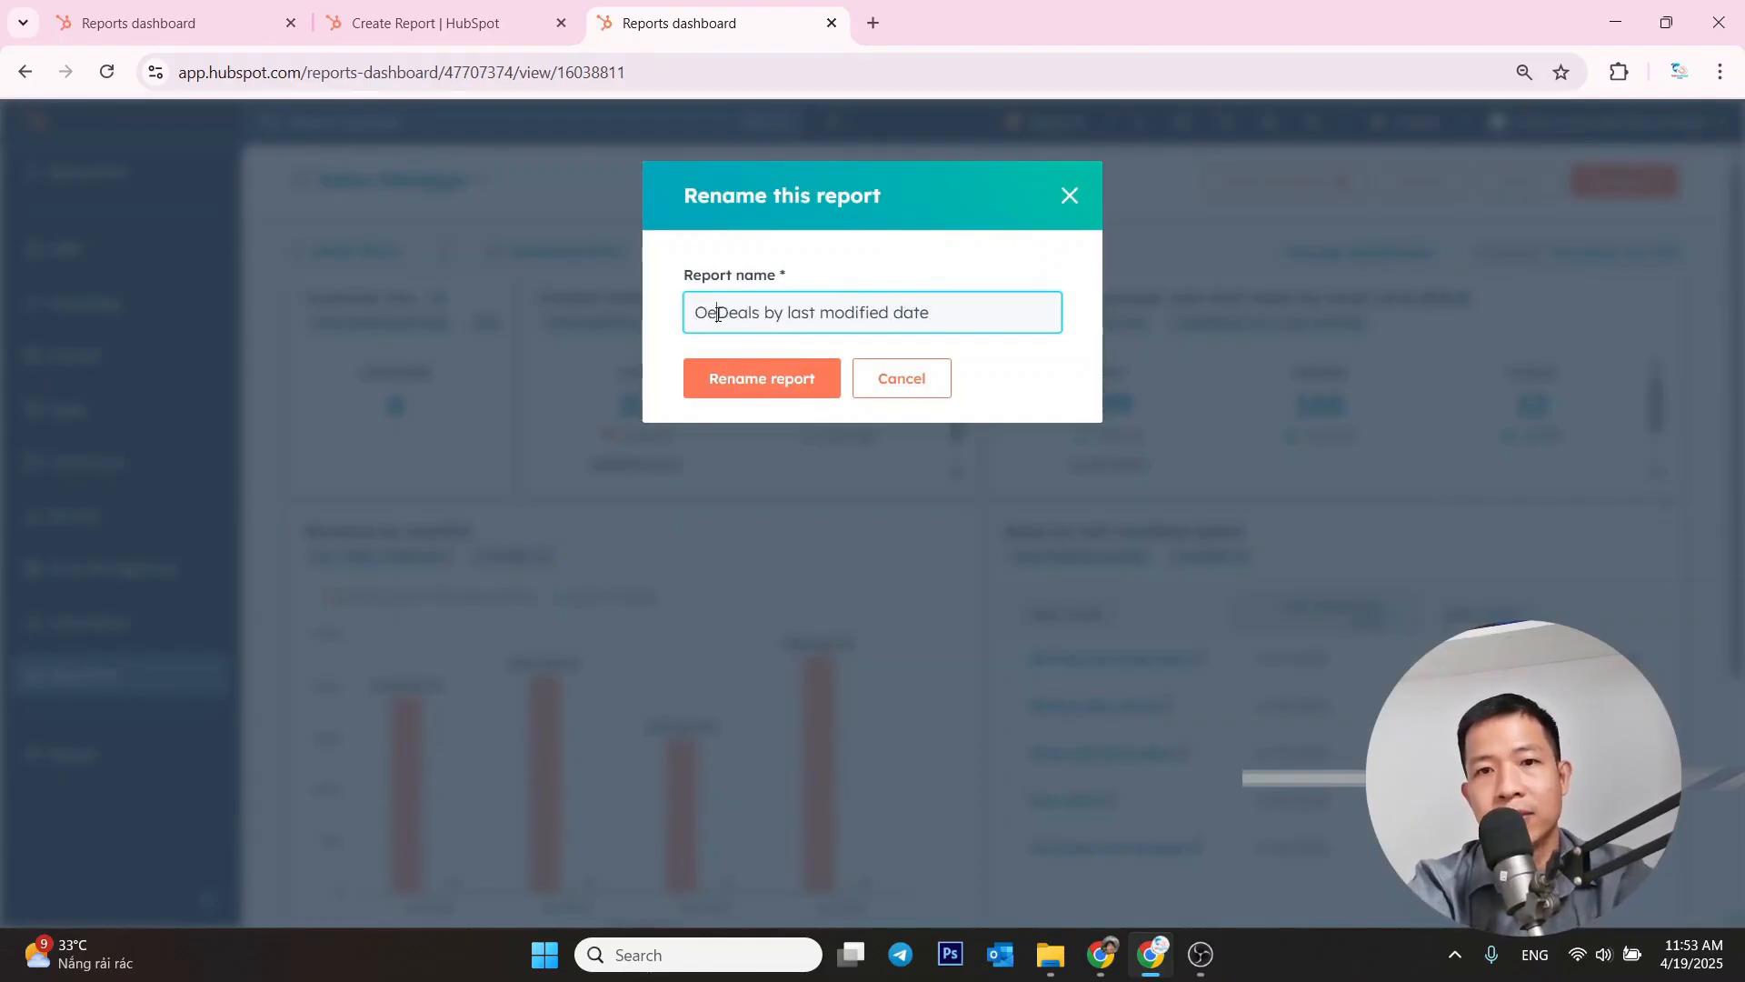
key(BackSpace)
key(BackSpace)
key(BackSpace)
key(BackSpace)
key(BackSpace)
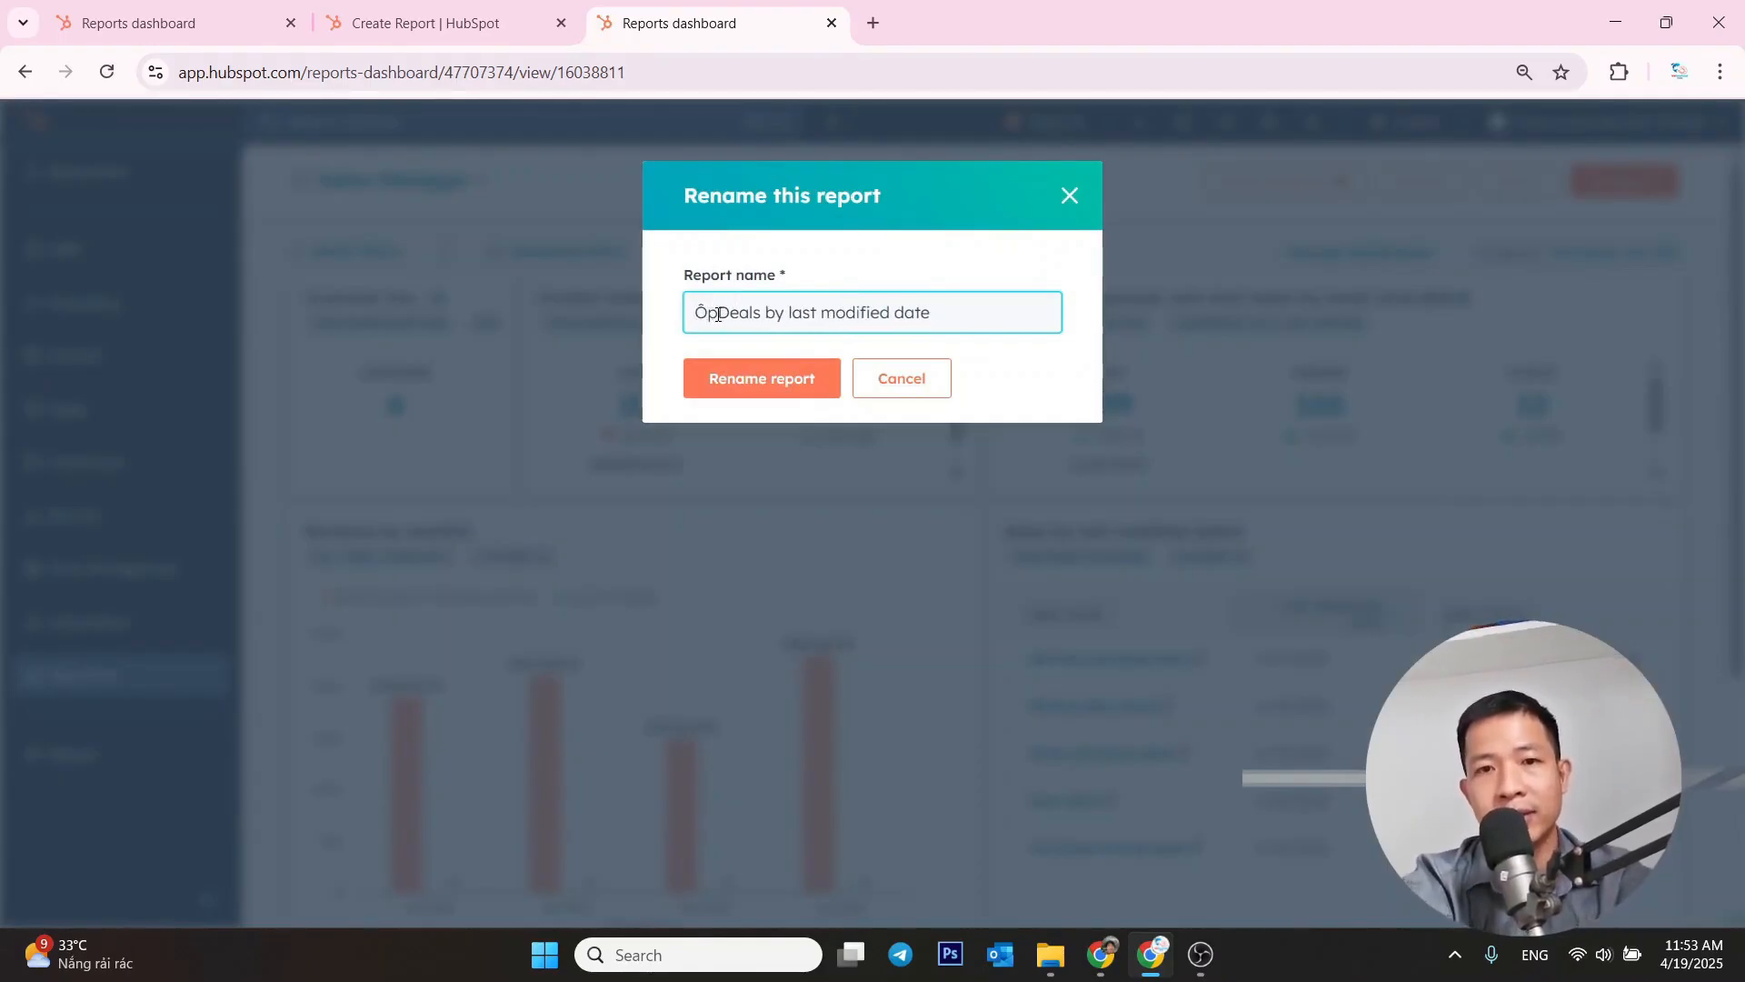
text(Ope)
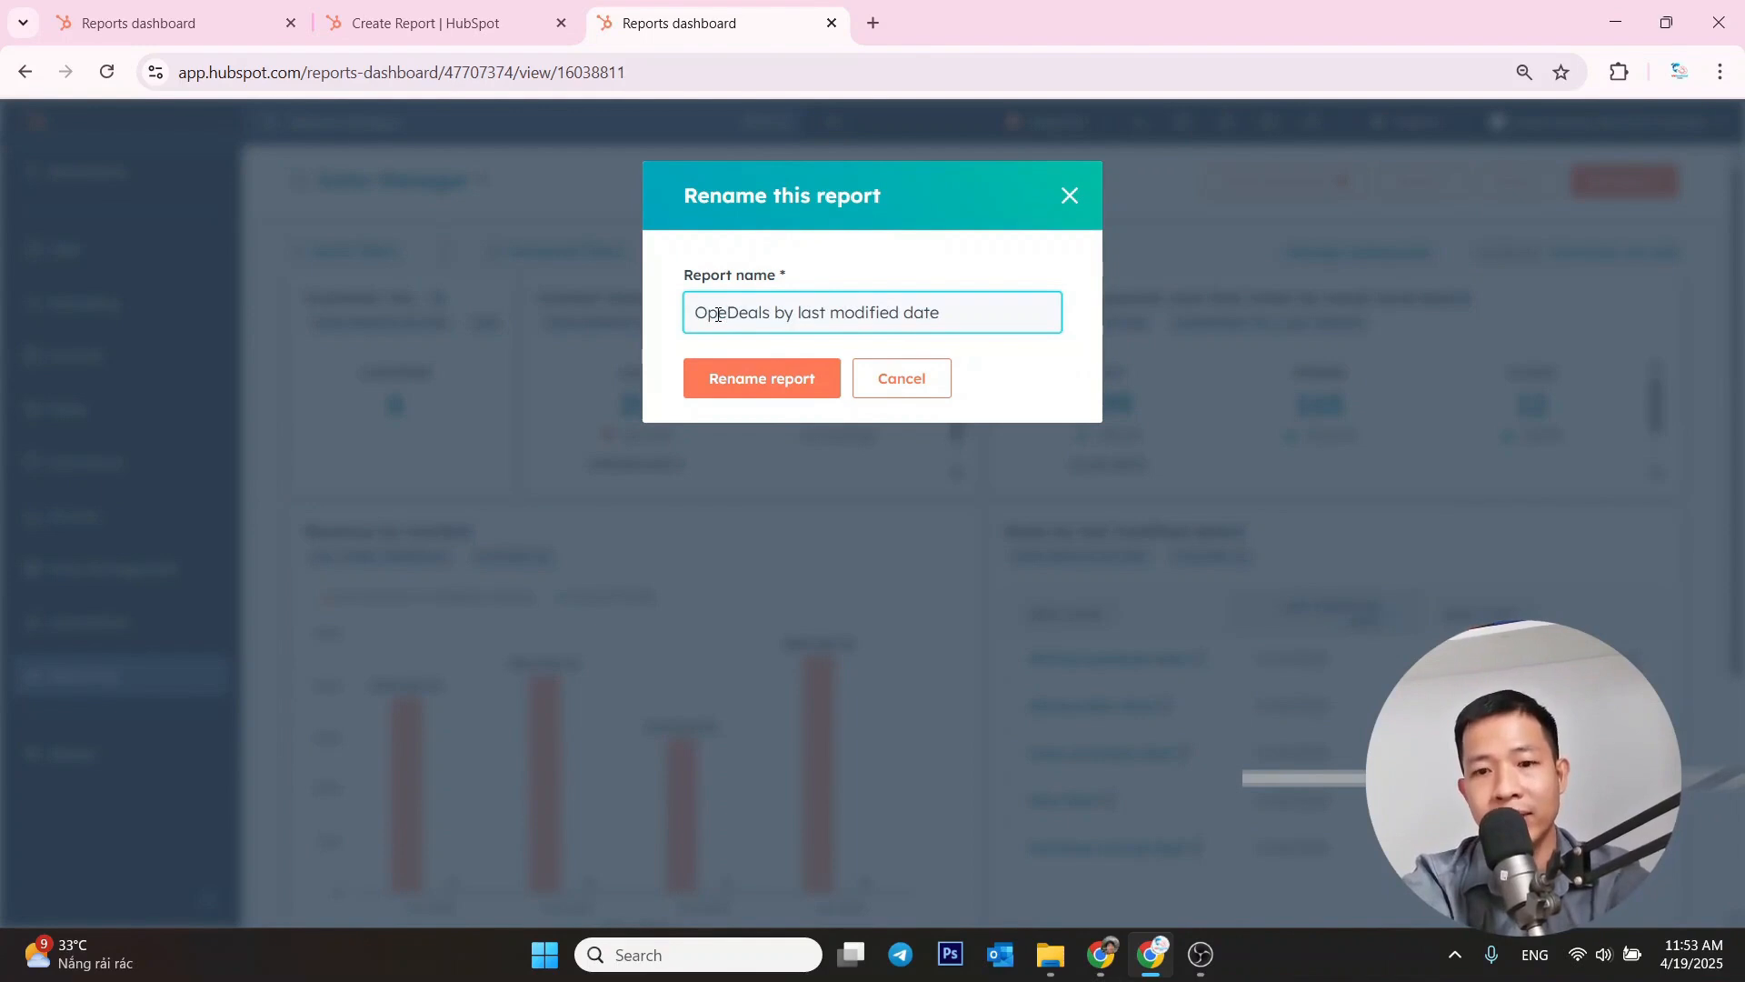
text(n)
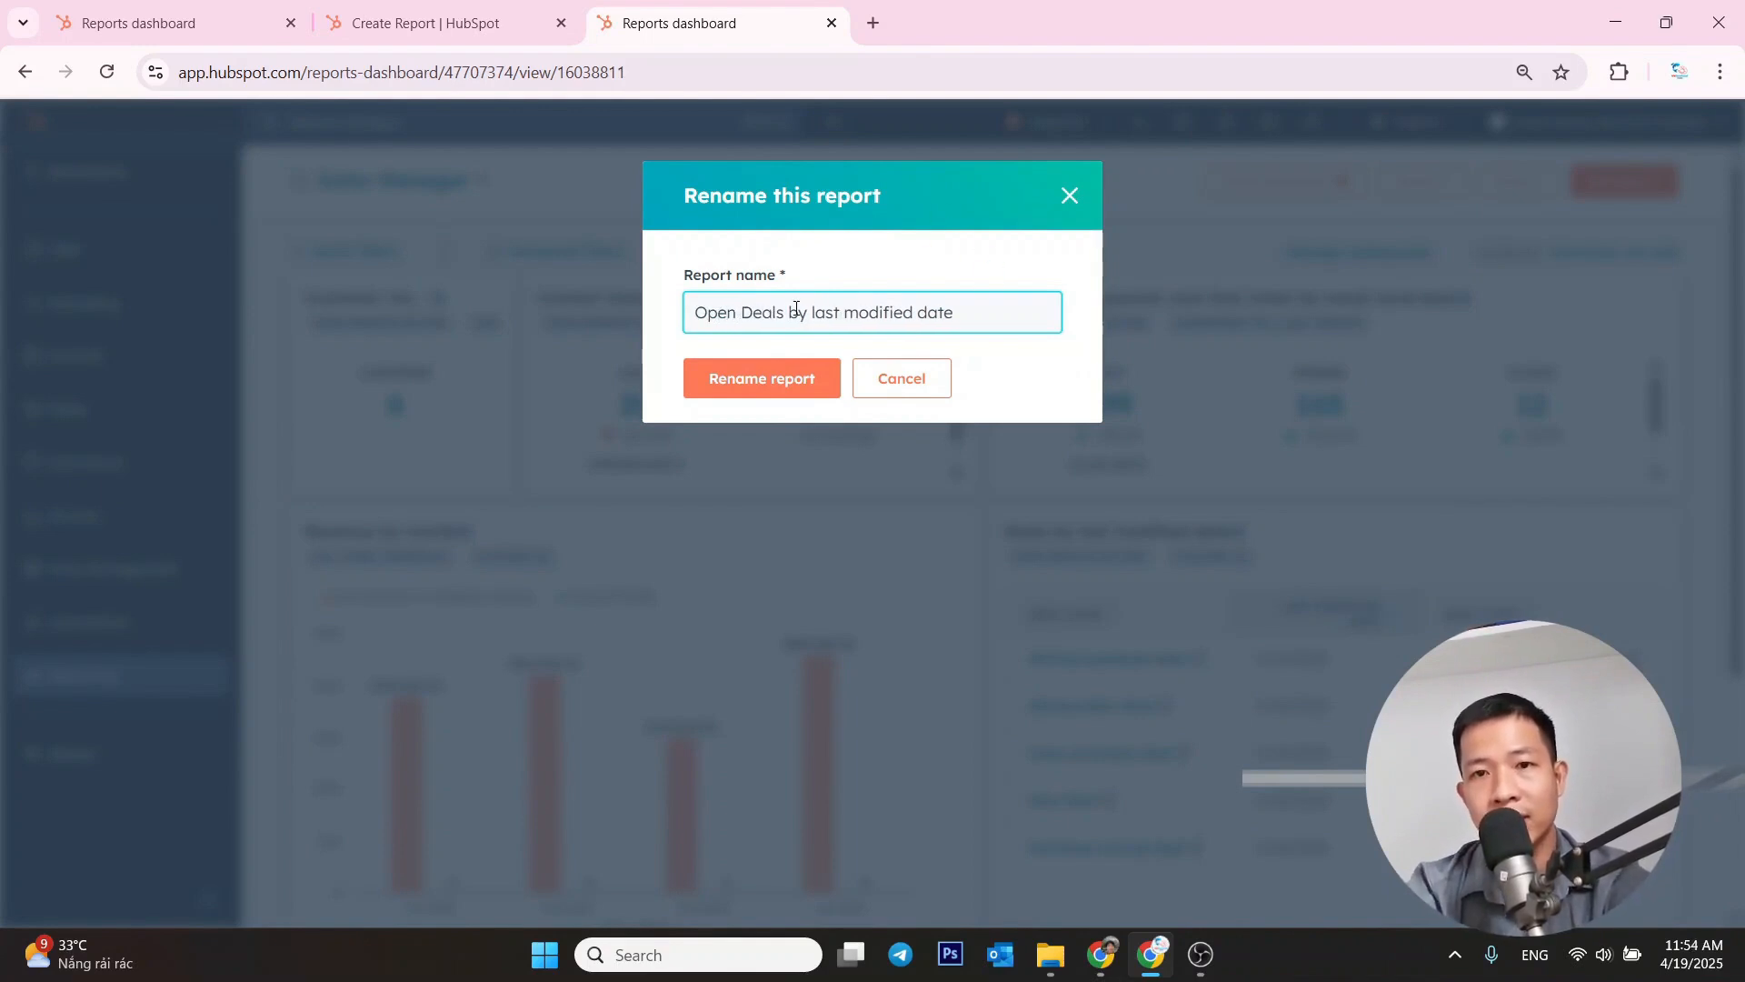
drag(797, 309, 1033, 344)
key(BackSpace)
key(BackSpace)
key(BackSpace)
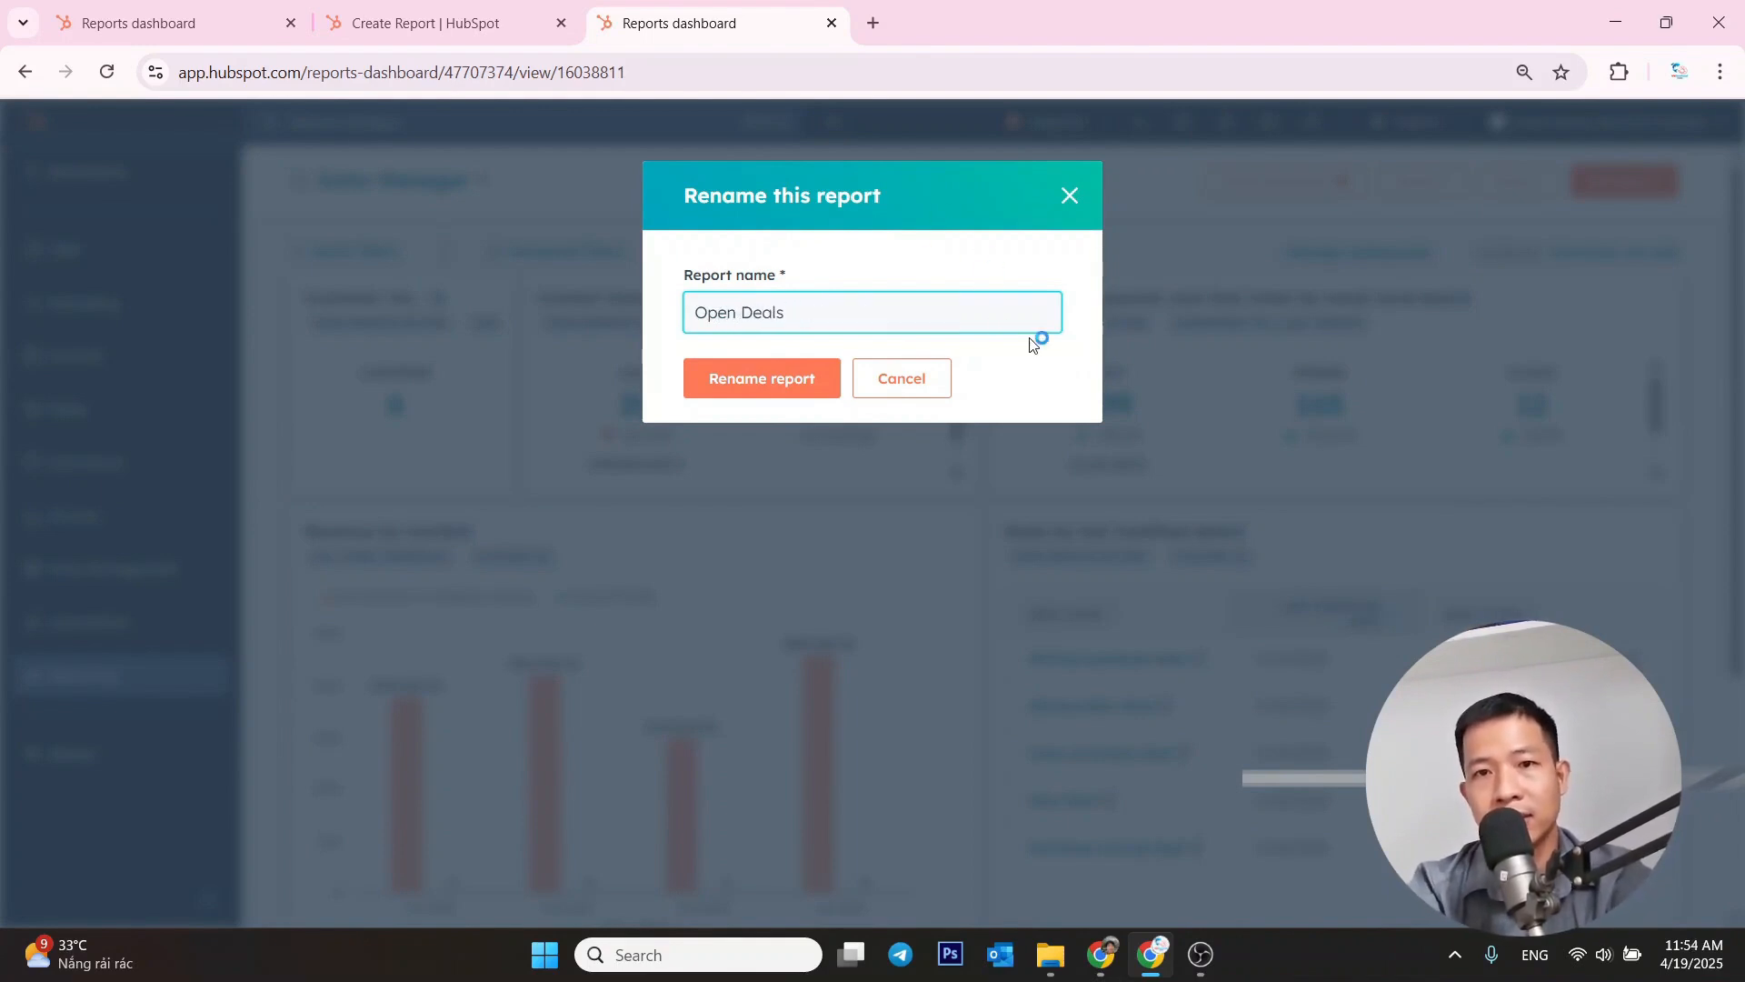
click(765, 390)
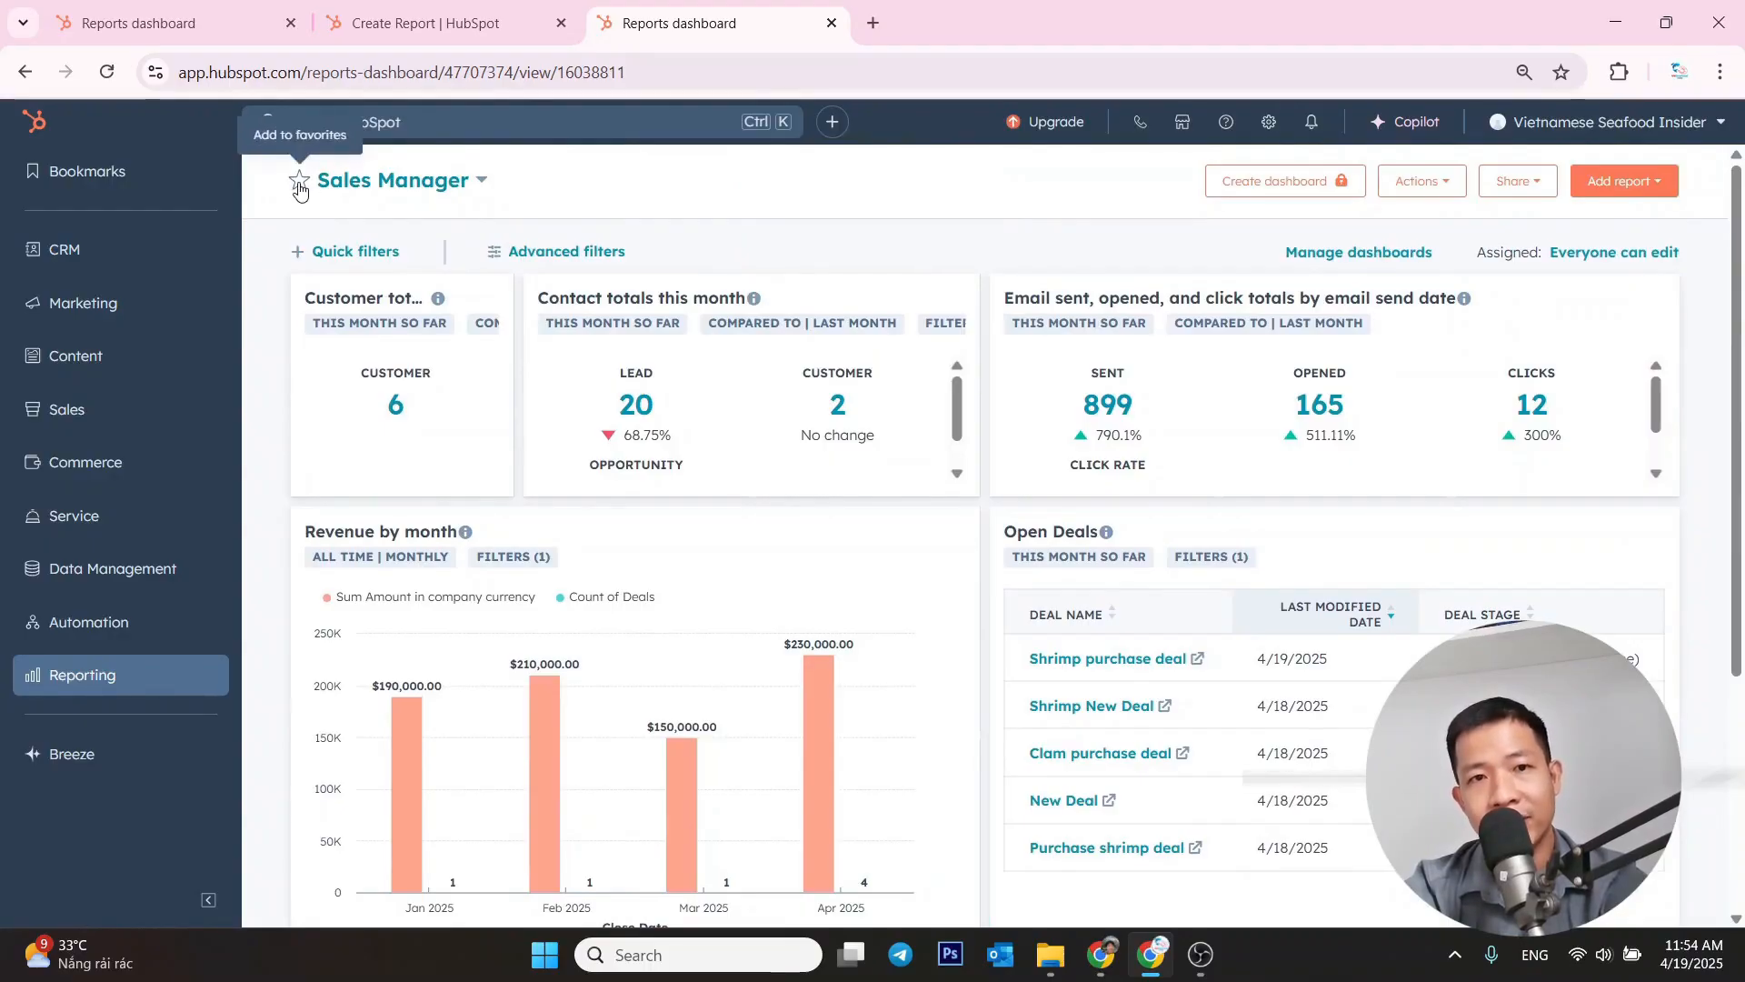
- Add the Sales Manager dashboard to favorites and open the Bookmarks
click(297, 186)
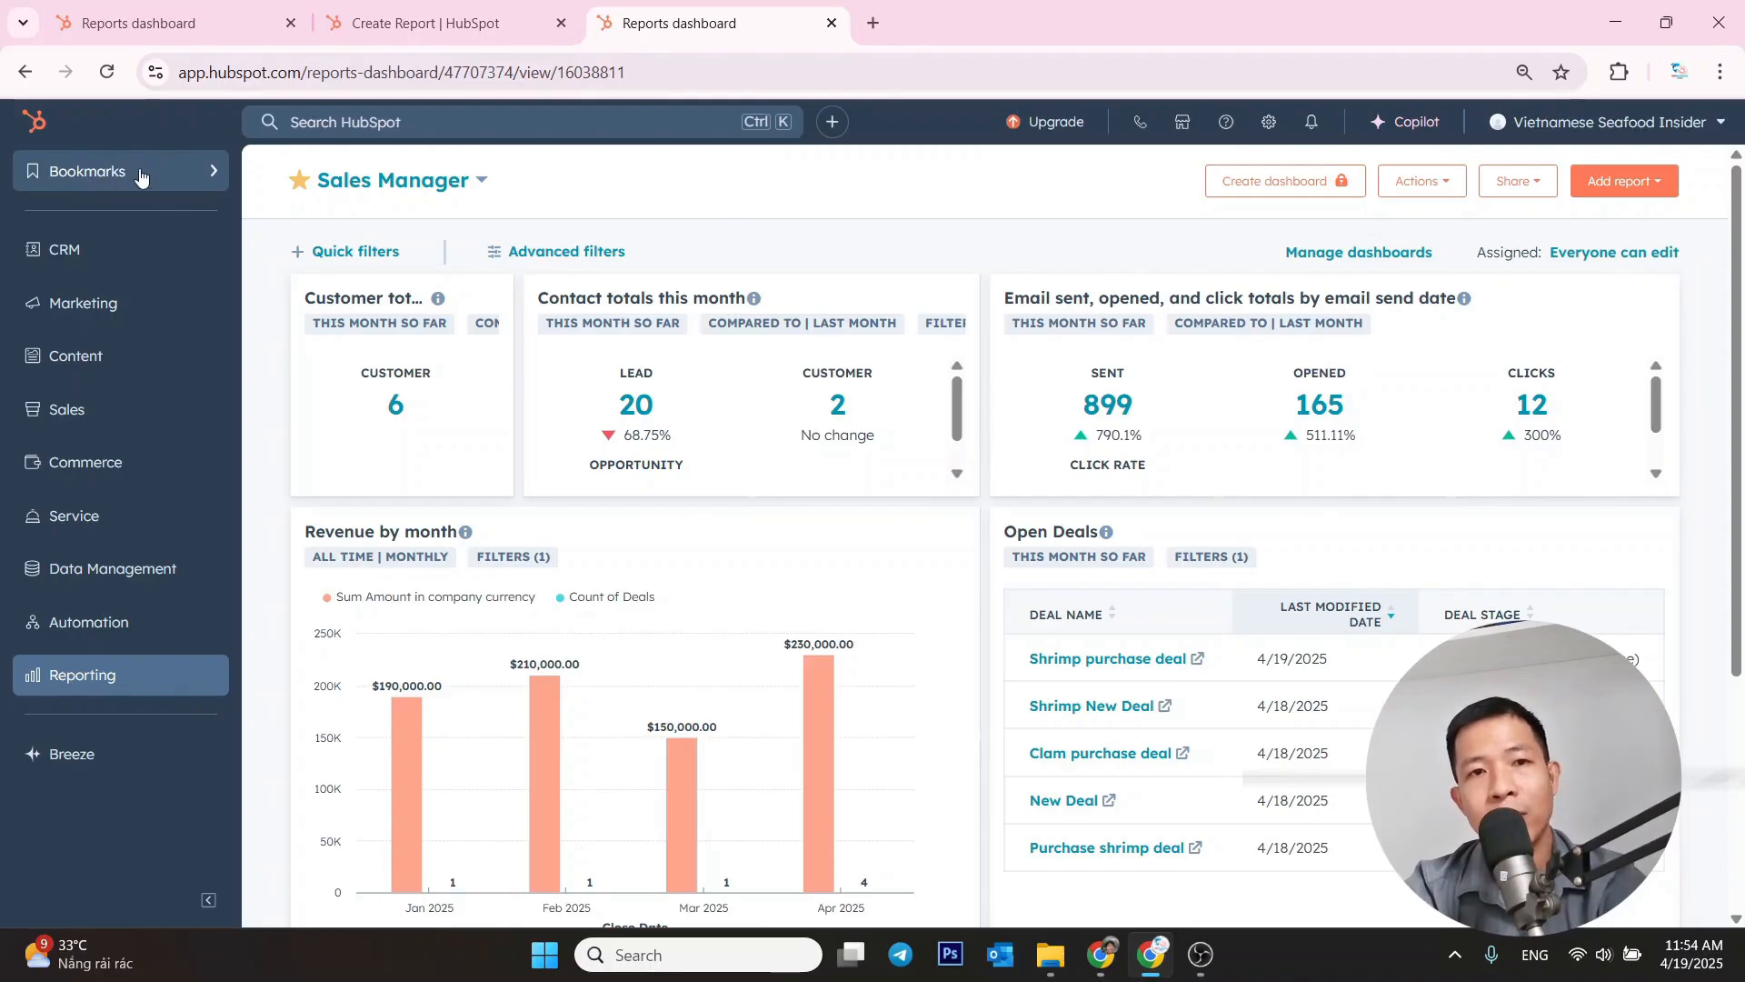
click(178, 180)
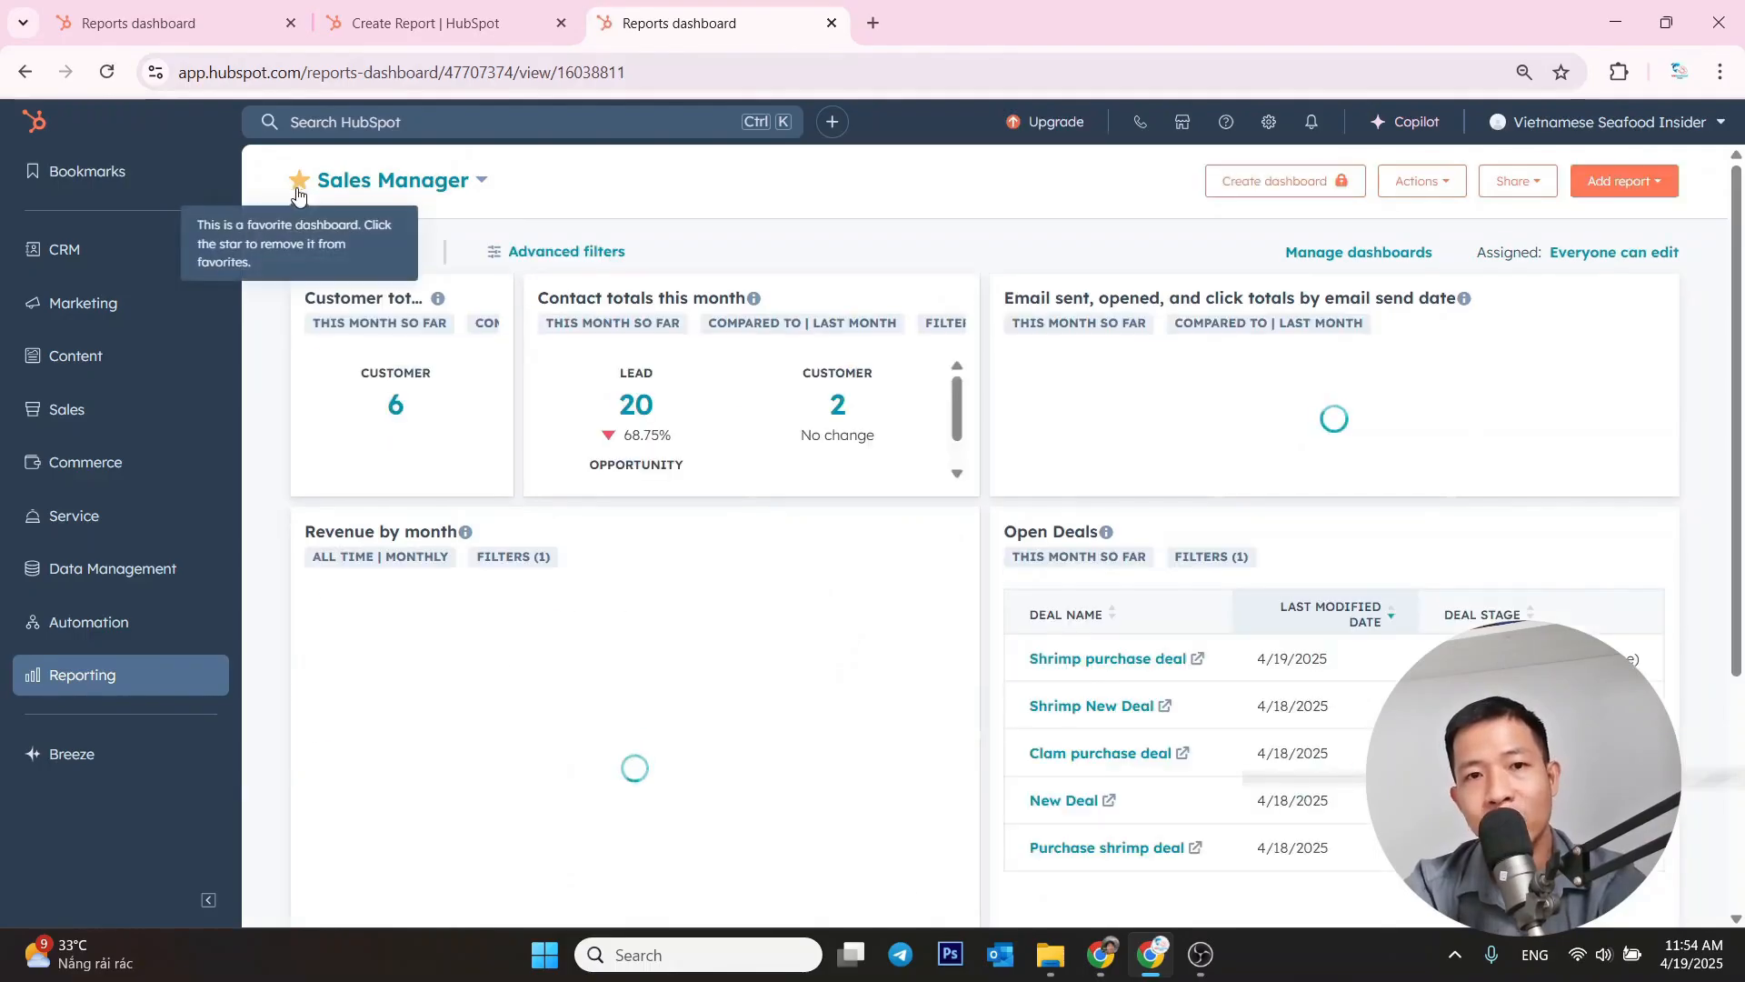
scroll(1622, 612, down, 4)
scroll(1622, 618, up, 4)
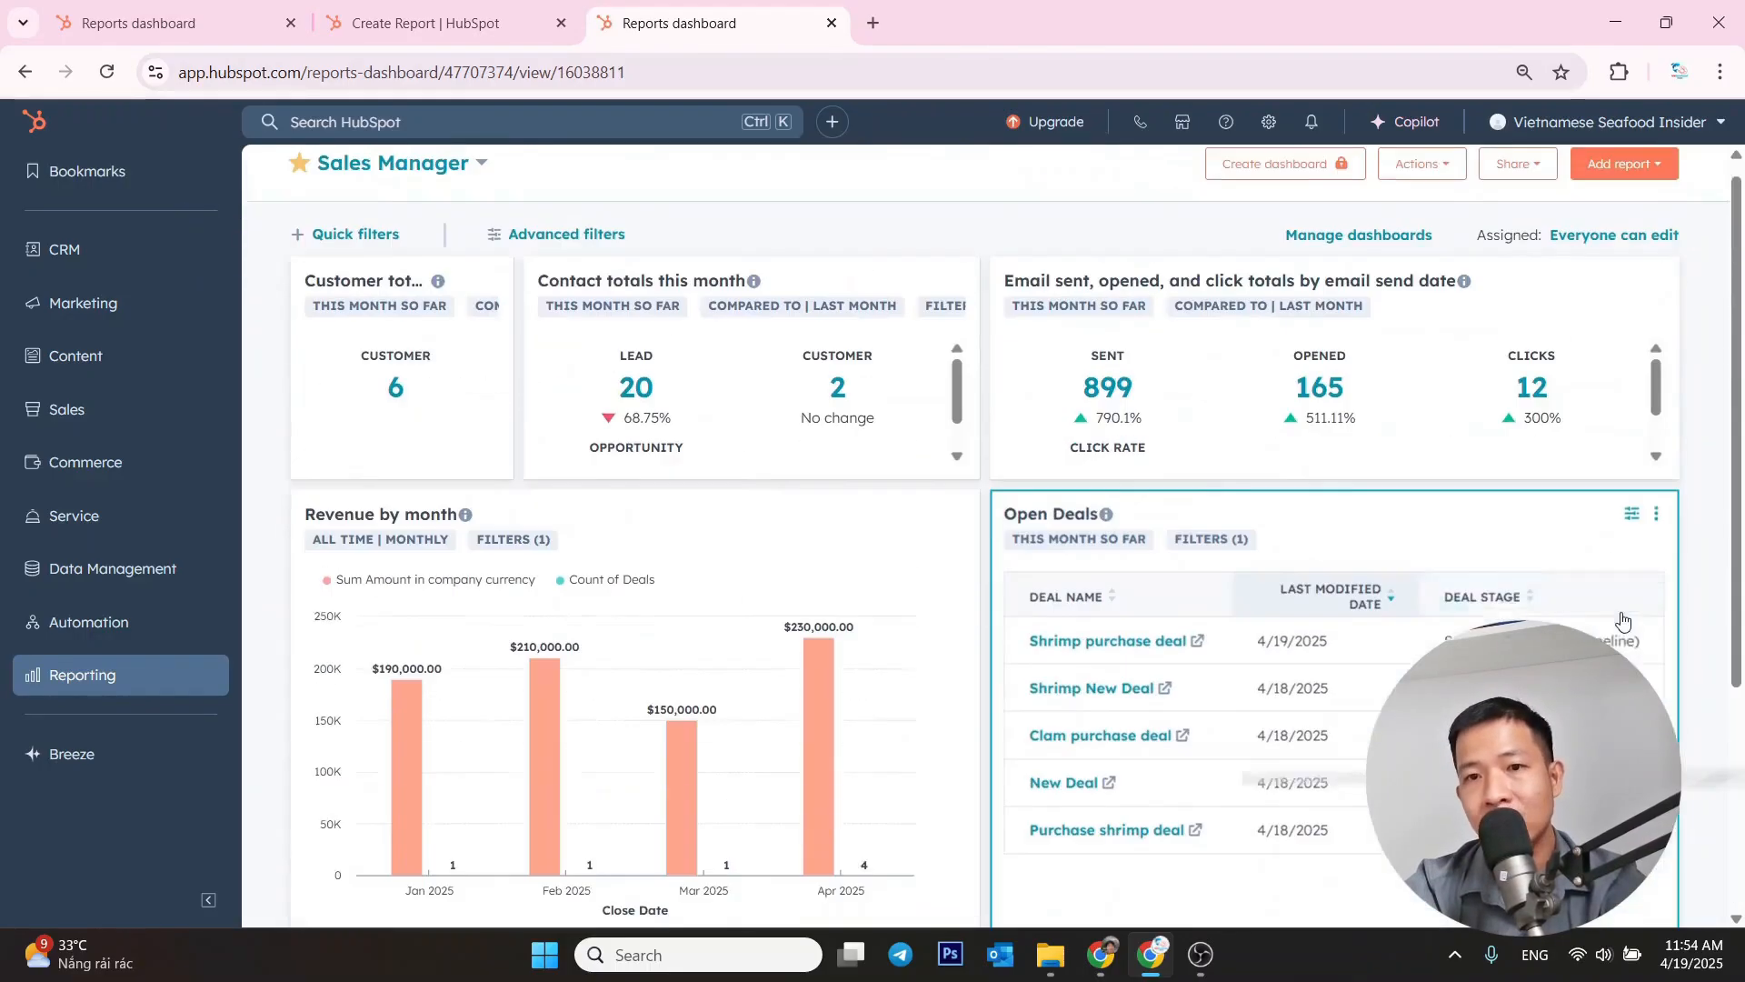
scroll(1473, 549, down, 3)
scroll(1219, 576, up, 3)
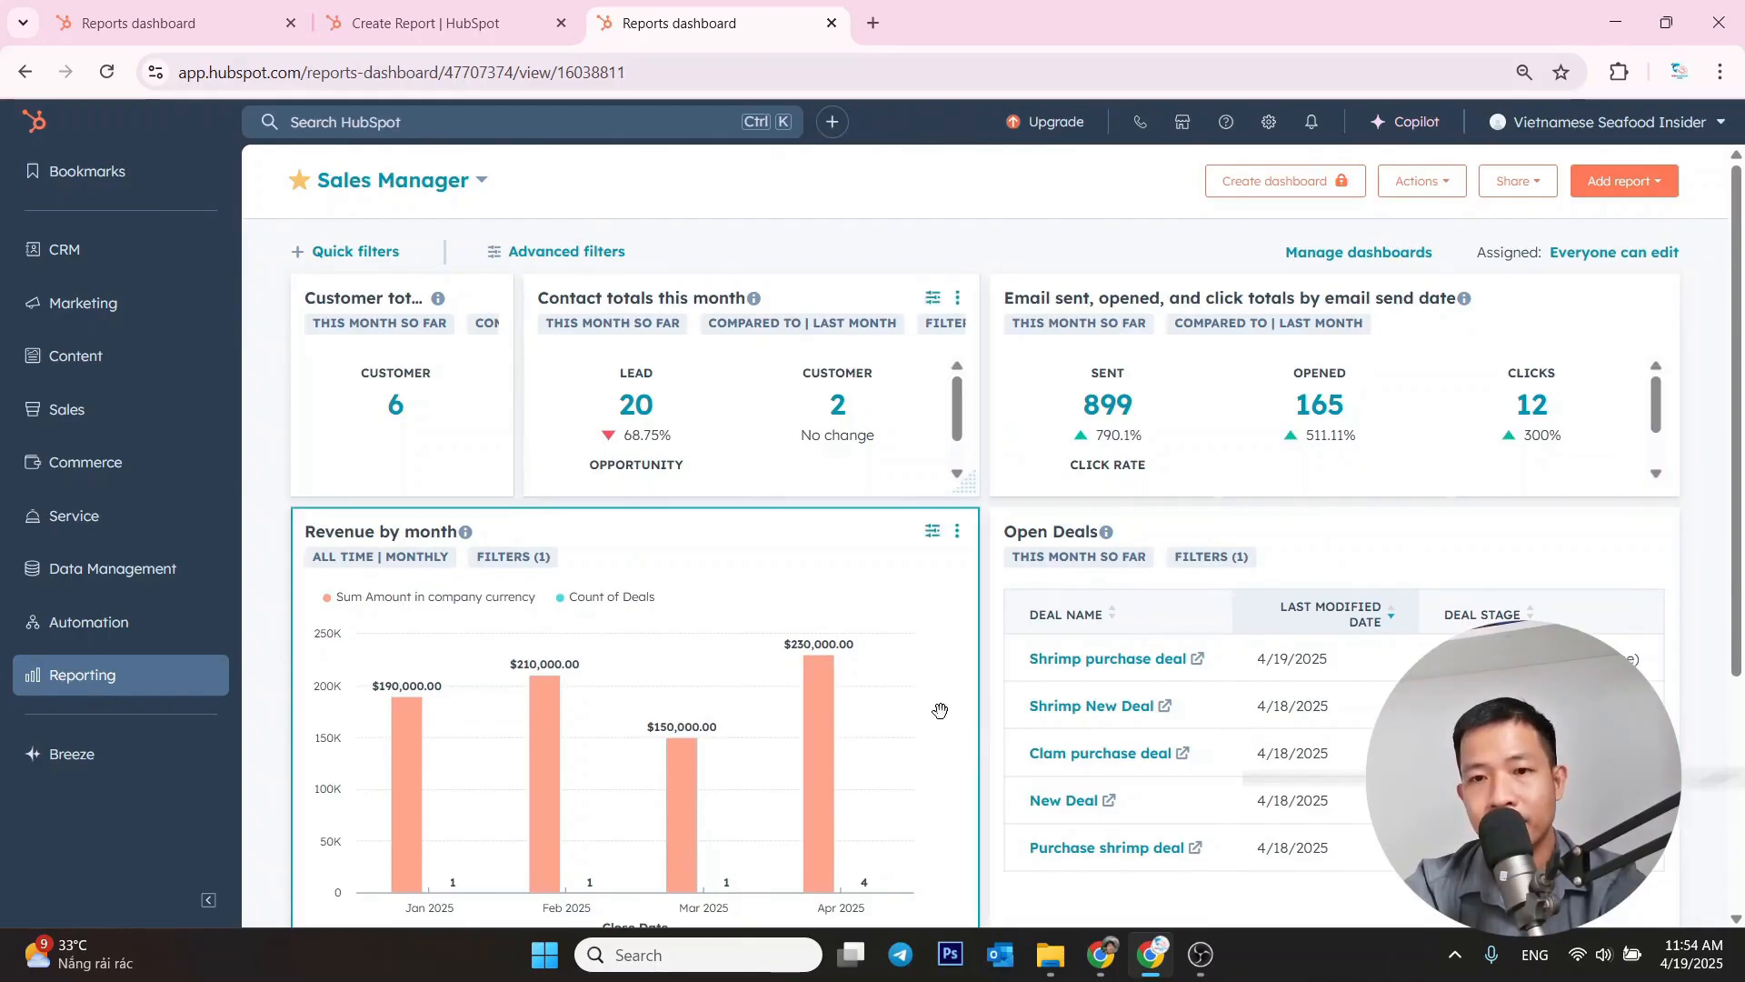
mouse_move(1102, 963)
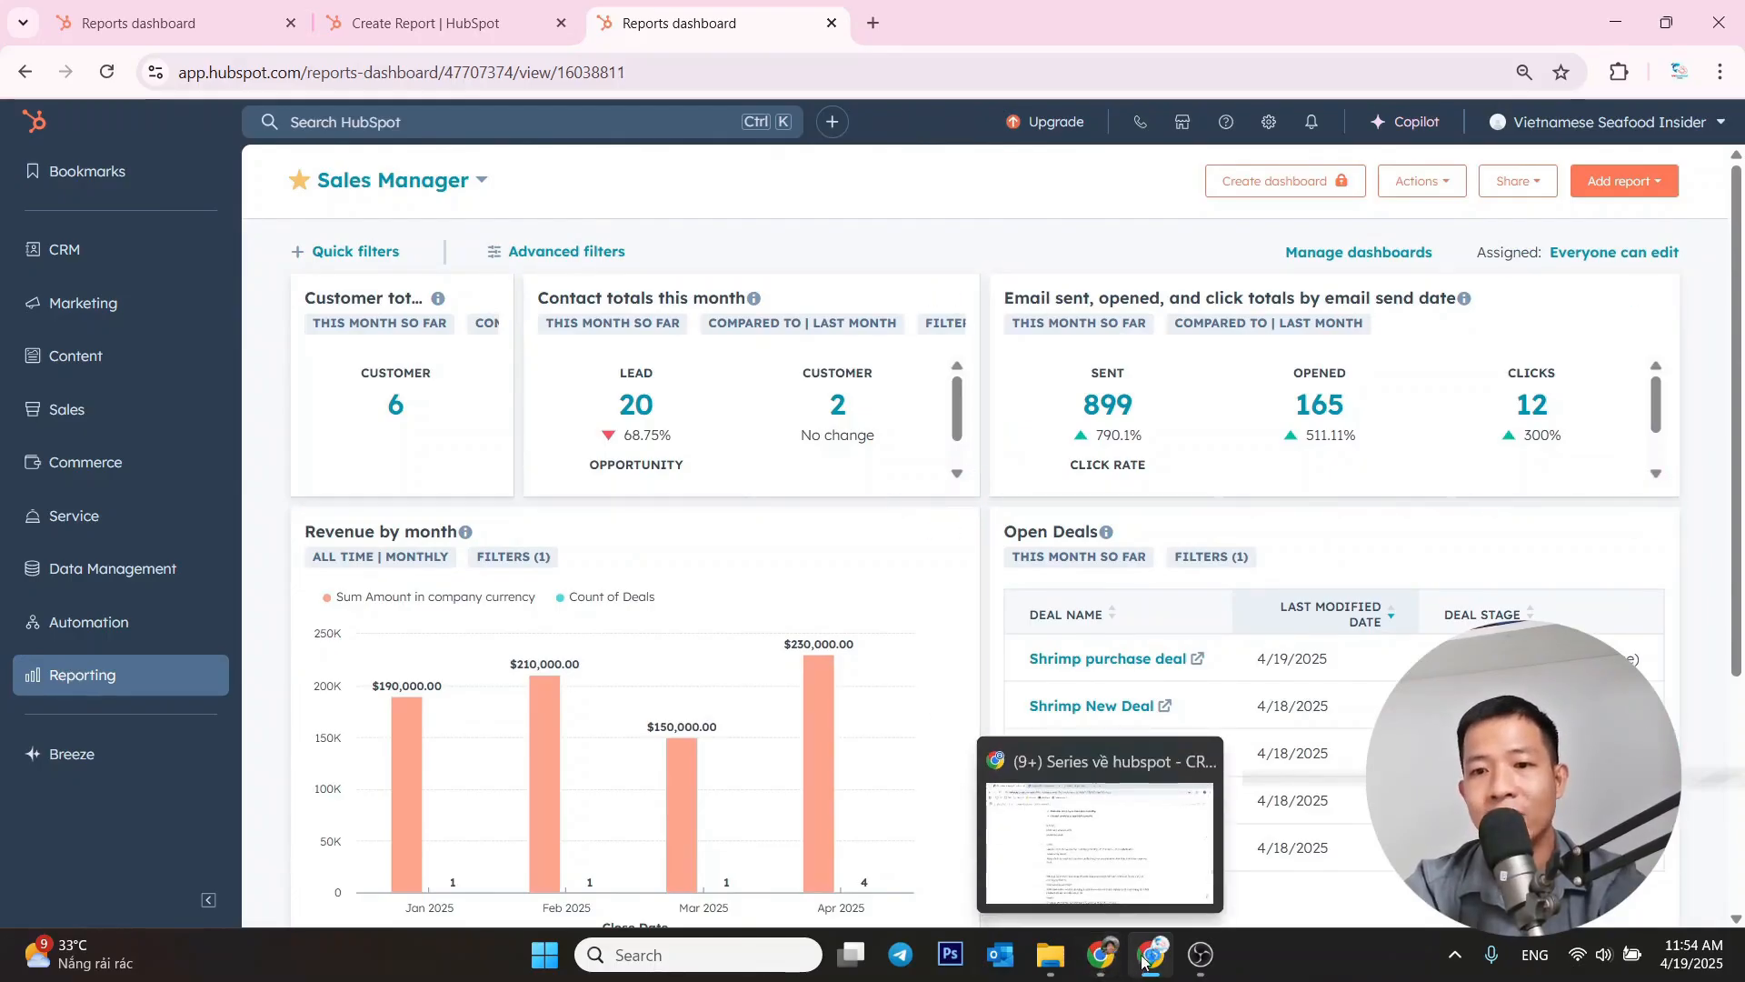